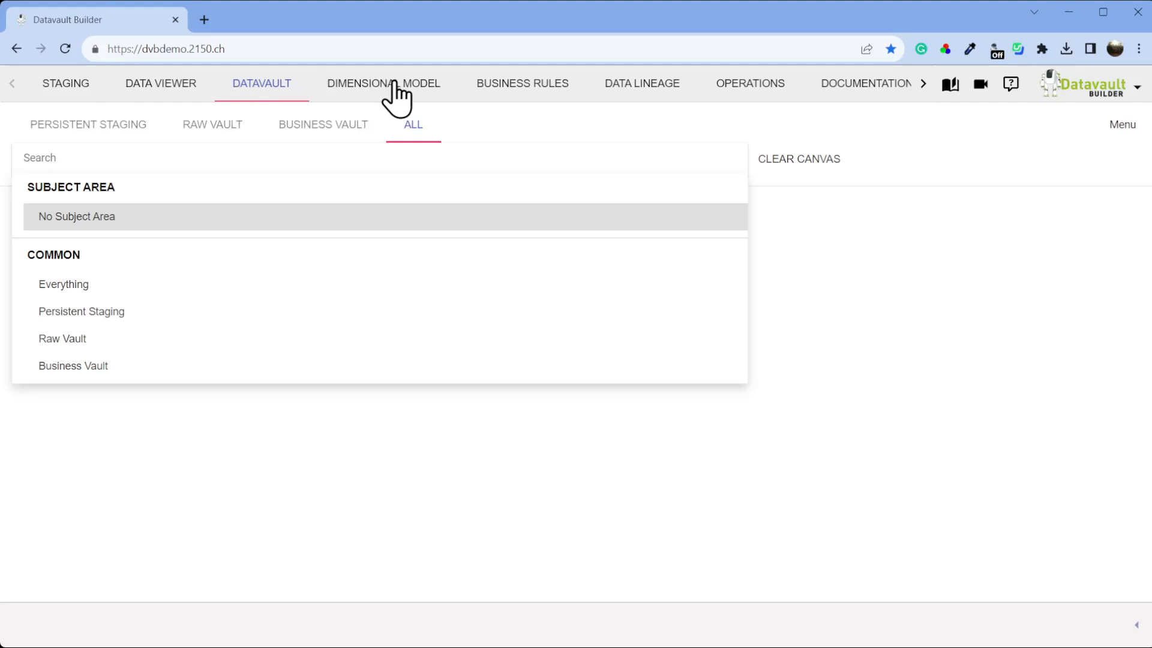
{"action": "left_click", "coordinate": [451, 447]}
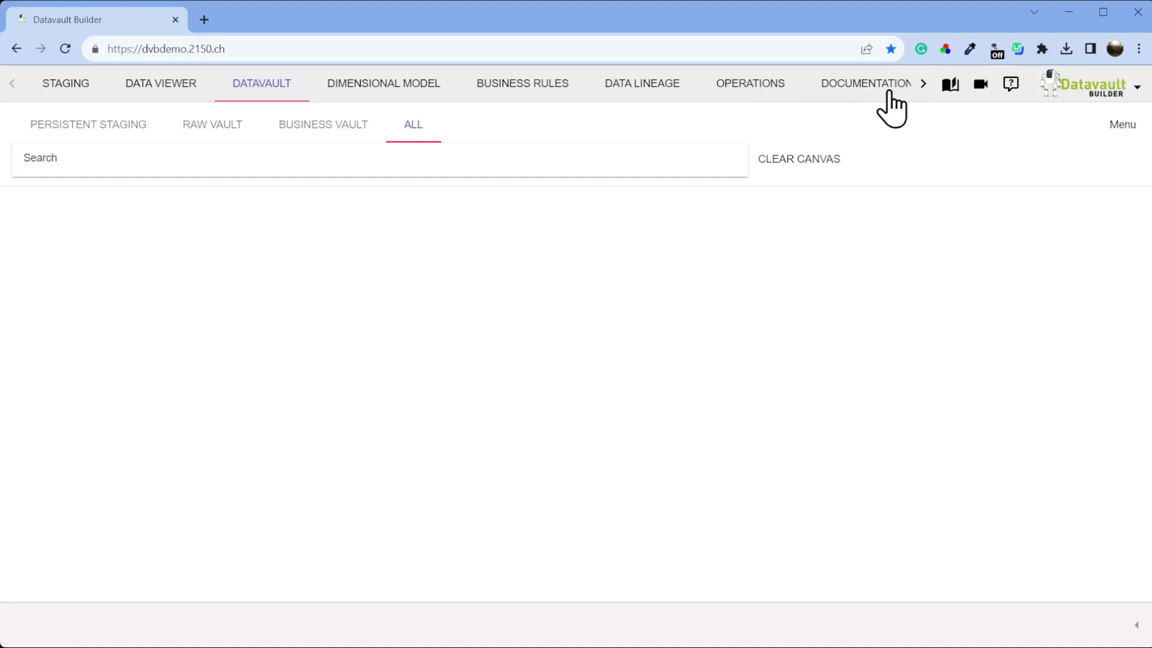
{"action": "left_click", "coordinate": [923, 85]}
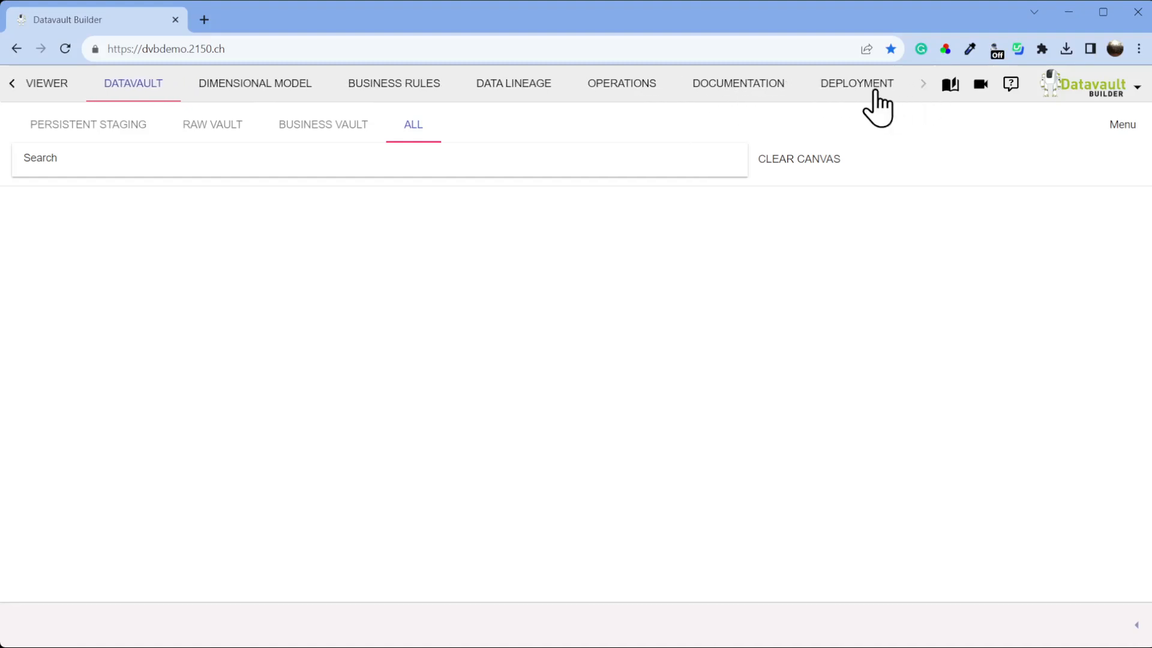
{"action": "left_click", "coordinate": [13, 85]}
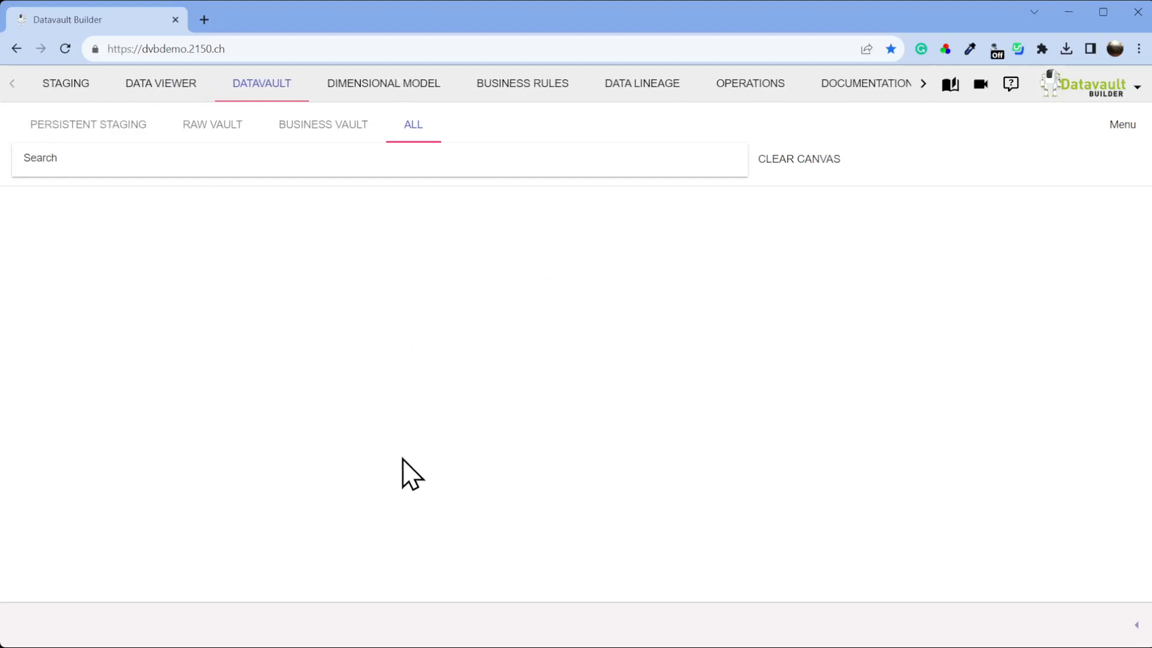
Start a new hub on the empty canvas and name it Sales Order.
{"action": "right_click", "coordinate": [393, 320]}
{"action": "left_click", "coordinate": [443, 384]}
{"action": "left_click", "coordinate": [377, 225]}
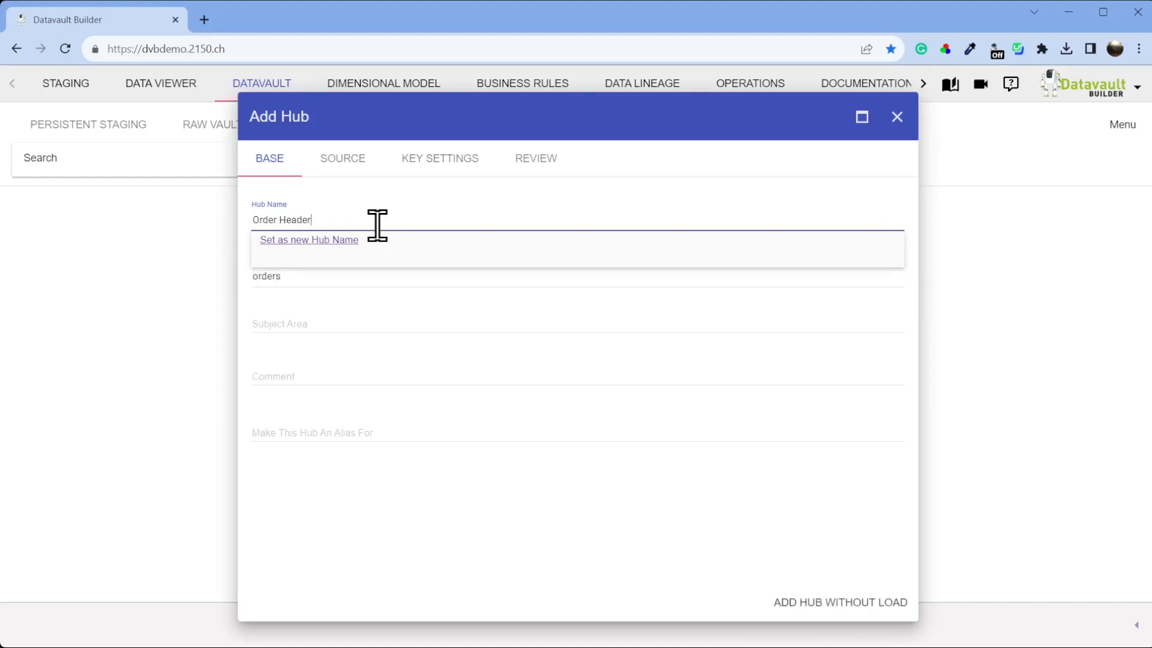
{"action": "double_click", "coordinate": [304, 220]}
{"action": "key", "text": "BackSpace"}
{"action": "key", "text": "BackSpace"}
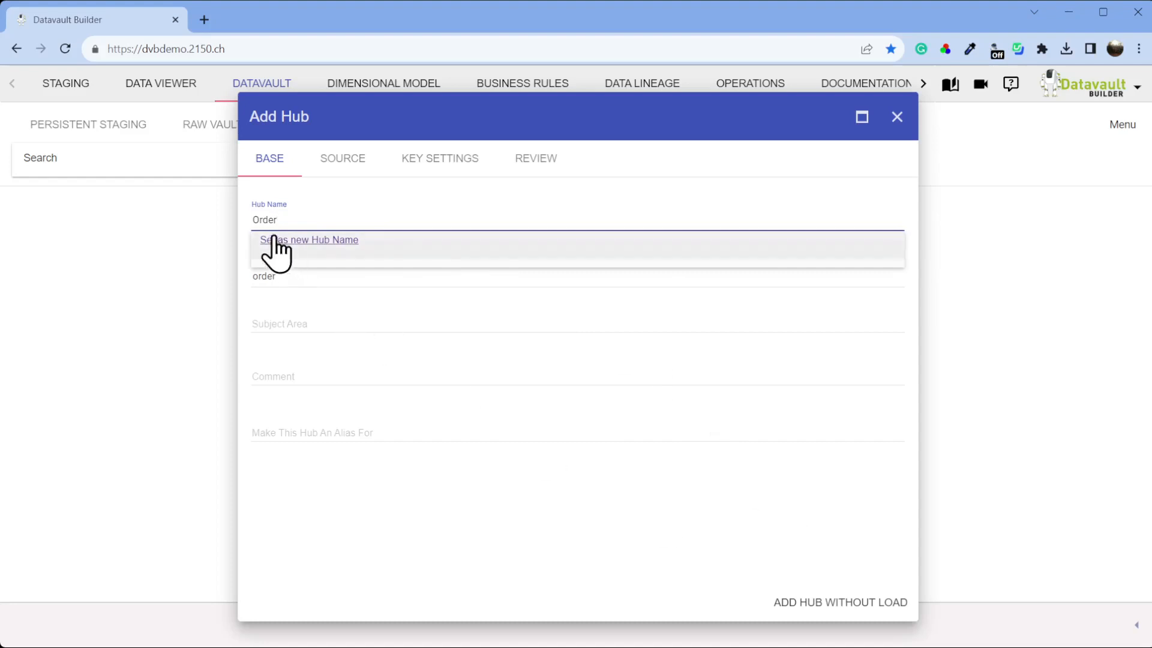
{"action": "left_click", "coordinate": [256, 220]}
{"action": "type", "text": "Sales"}
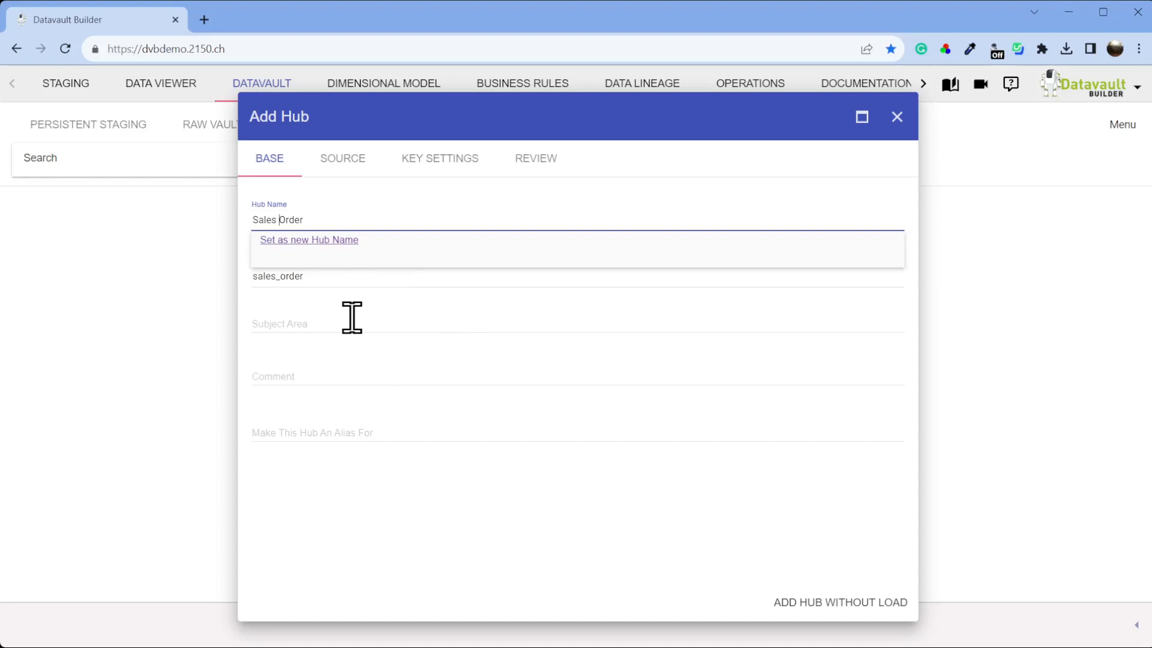
{"action": "left_click", "coordinate": [384, 537]}
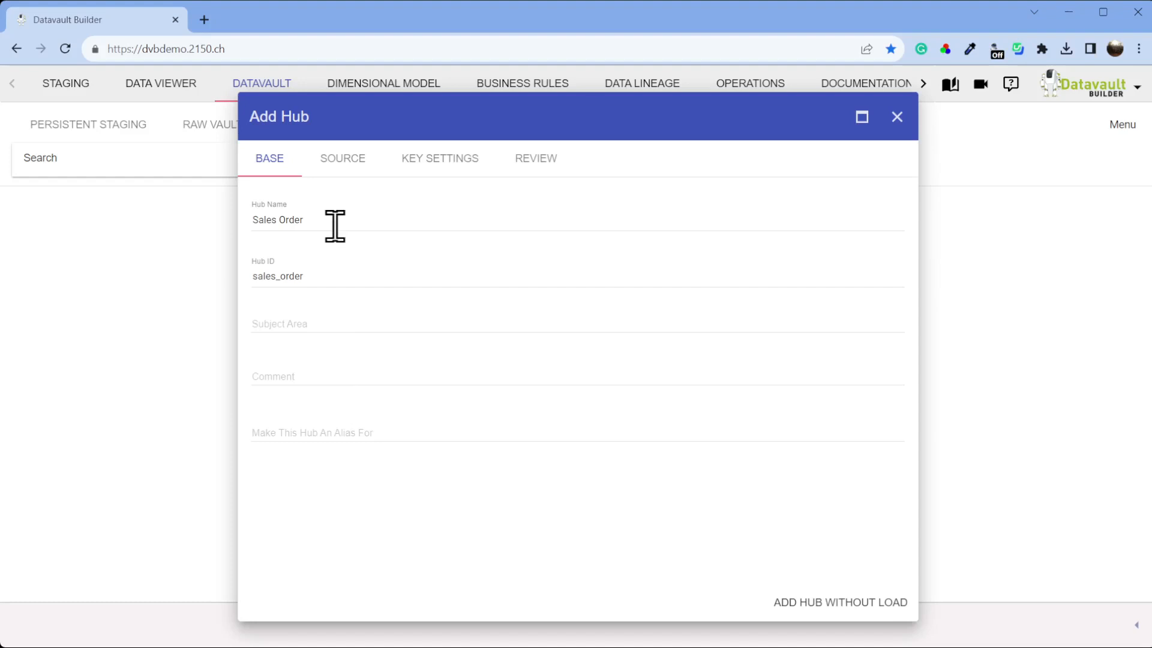
{"action": "left_click_drag", "start_coordinate": [335, 226], "coordinate": [250, 219]}
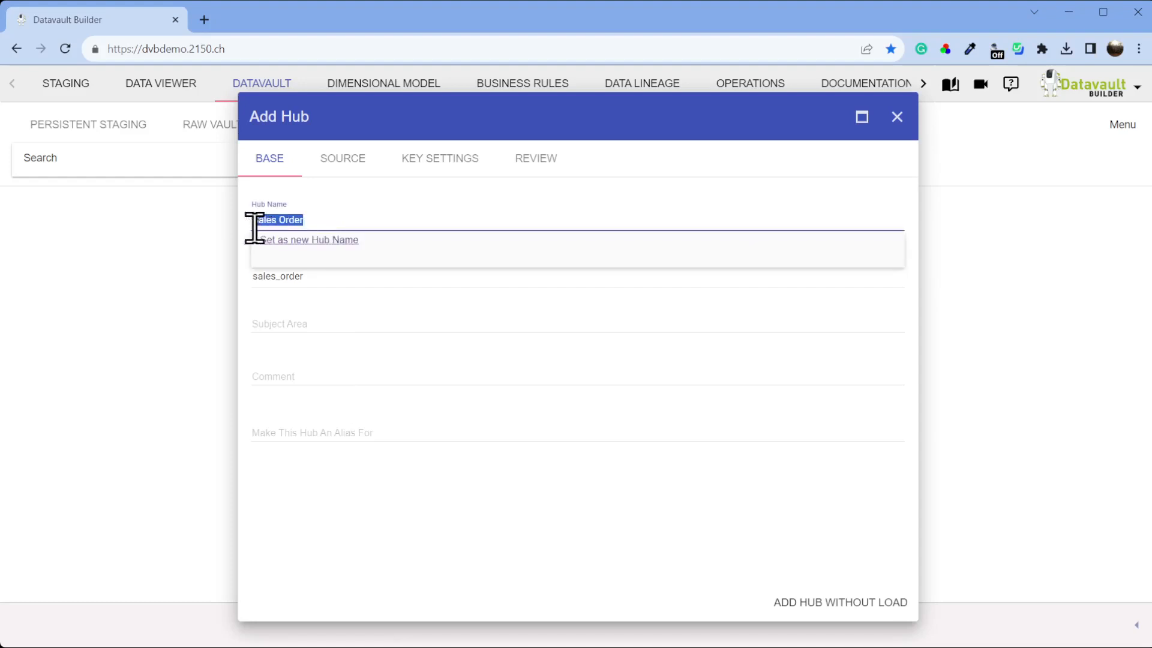
{"action": "left_click", "coordinate": [380, 524]}
Set the hub's subject area to Sales, add it without a load, and reposition it on the canvas.
{"action": "left_click", "coordinate": [313, 319]}
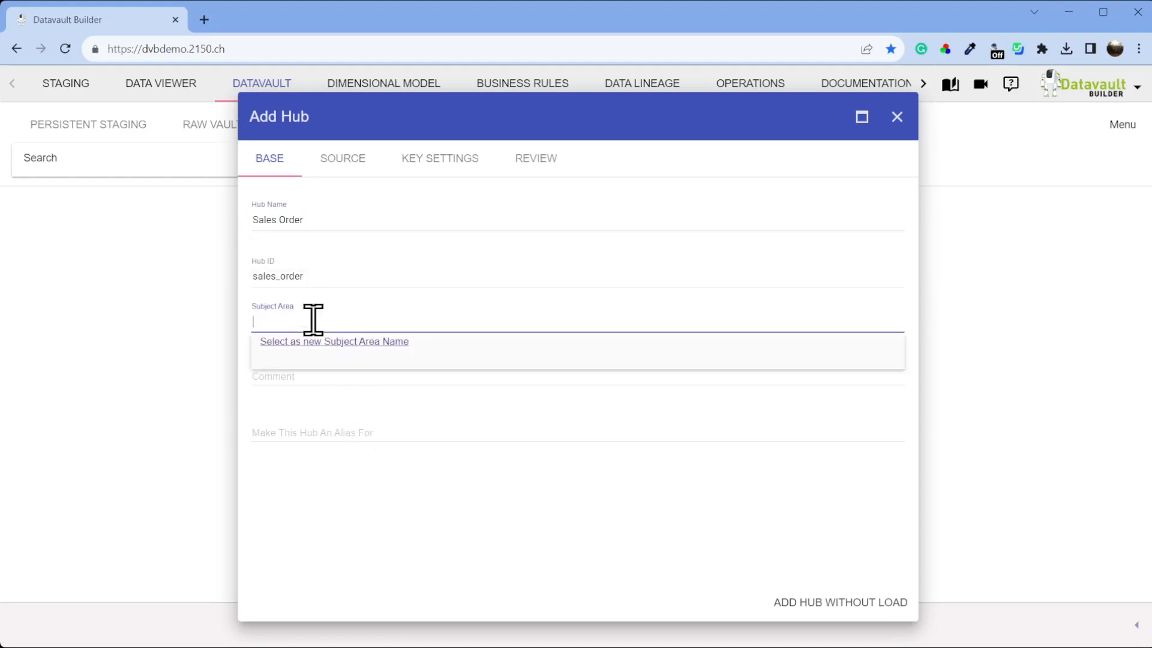
{"action": "type", "text": "Sales"}
{"action": "key", "text": "Tab"}
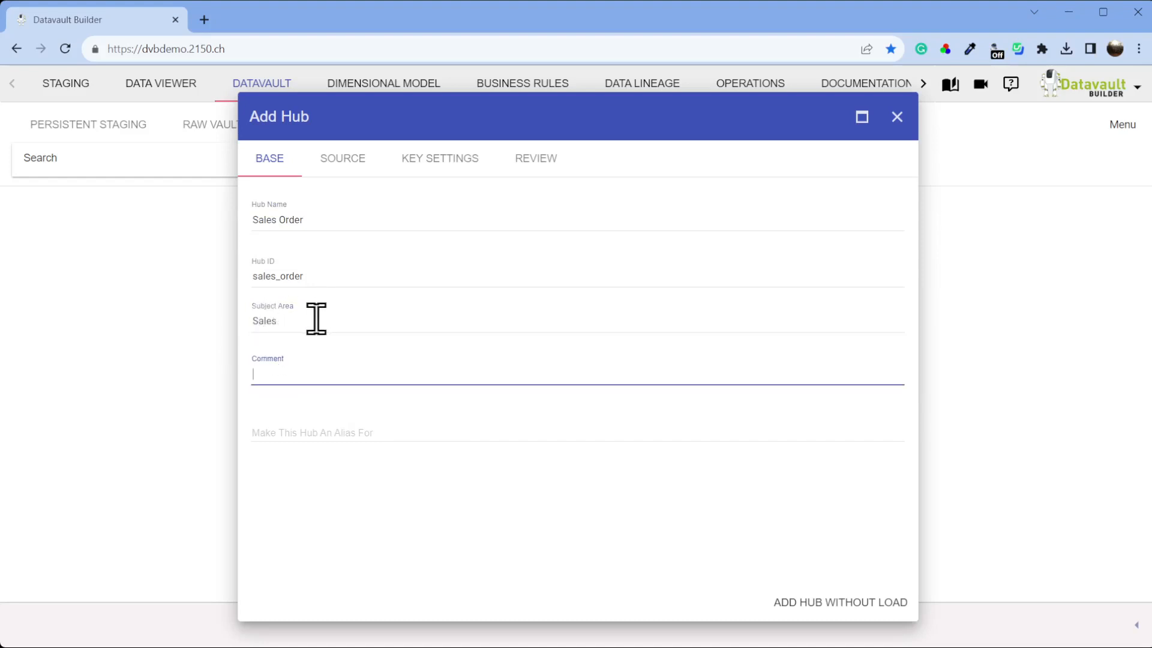
{"action": "left_click", "coordinate": [855, 602]}
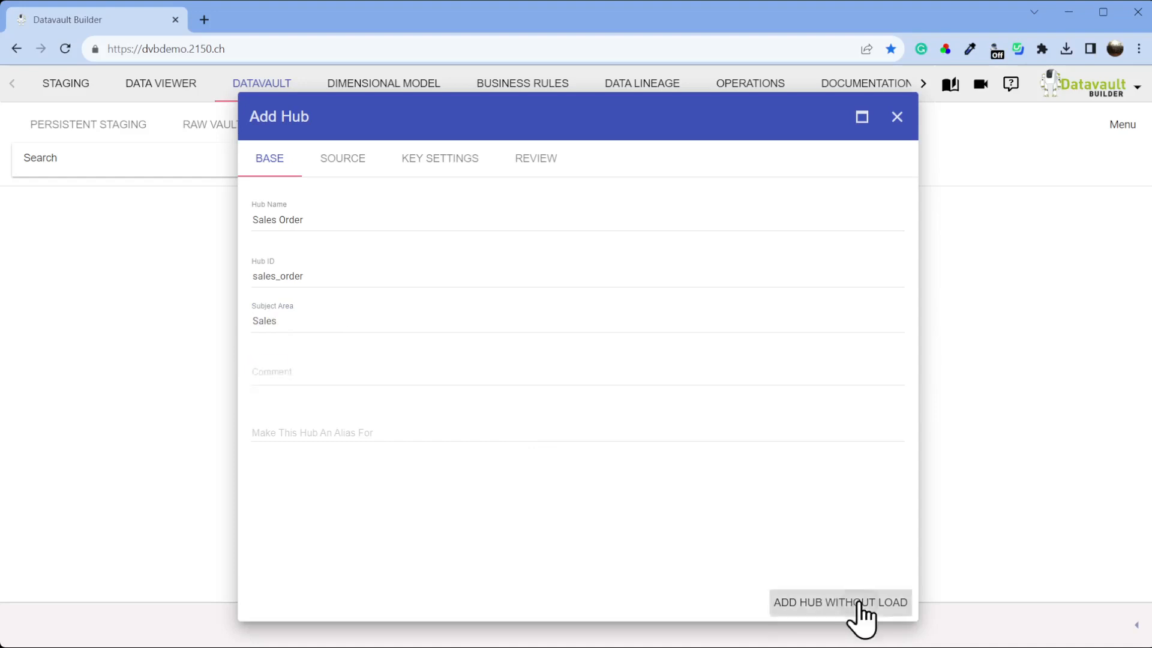
{"action": "left_click_drag", "start_coordinate": [591, 457], "coordinate": [506, 411]}
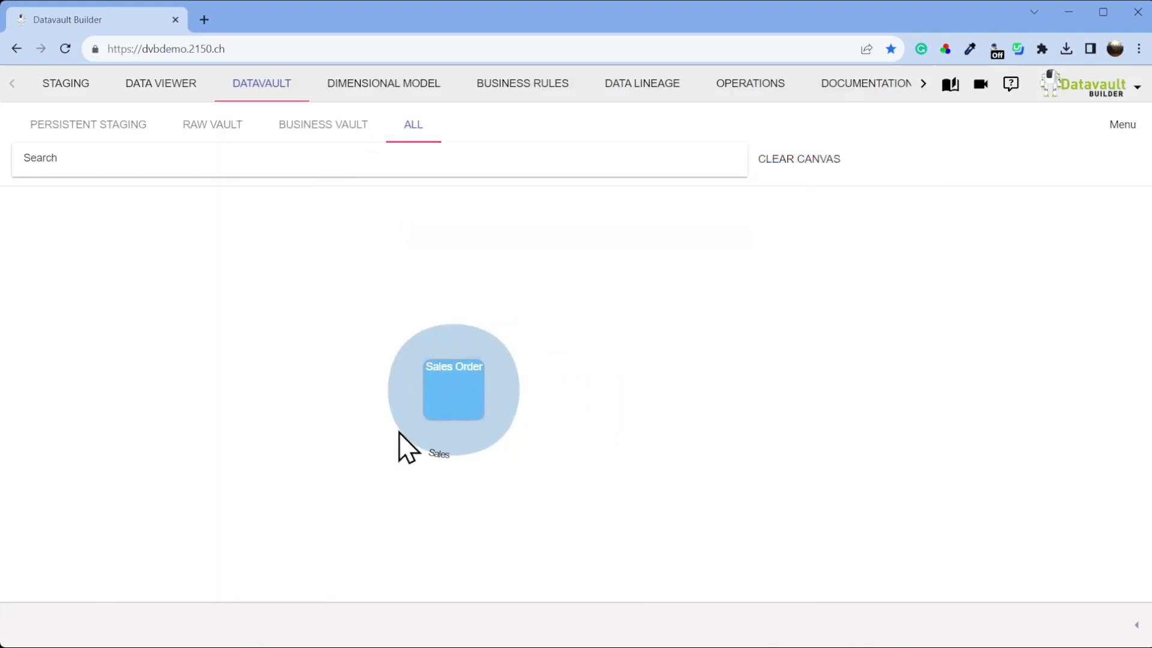
Add a hub named Sales Order Detail to the Sales subject area without a load.
{"action": "right_click", "coordinate": [511, 412]}
{"action": "left_click", "coordinate": [574, 468]}
{"action": "left_click", "coordinate": [381, 225]}
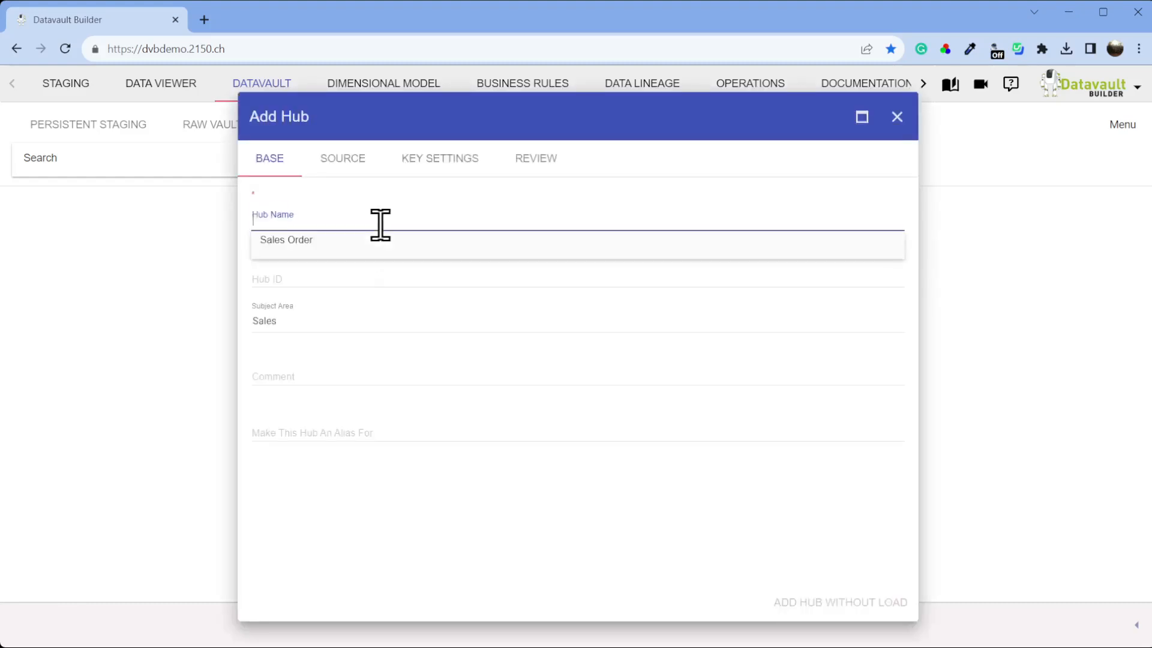
{"action": "type", "text": "Sales Order Da"}
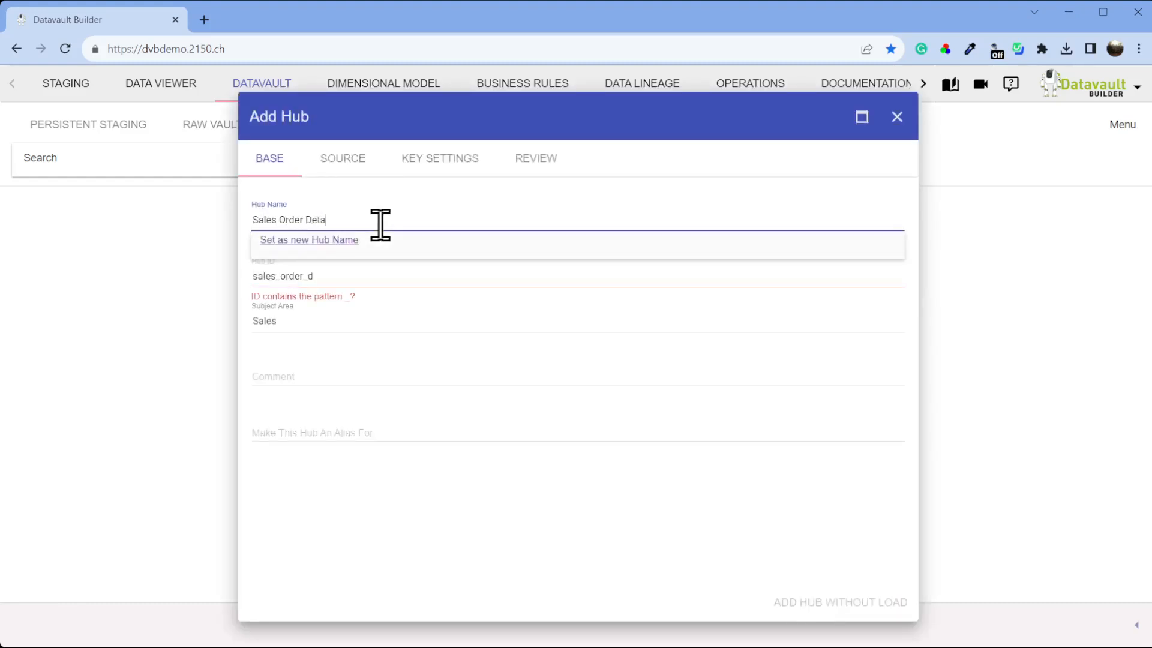
{"action": "key", "text": "Tab"}
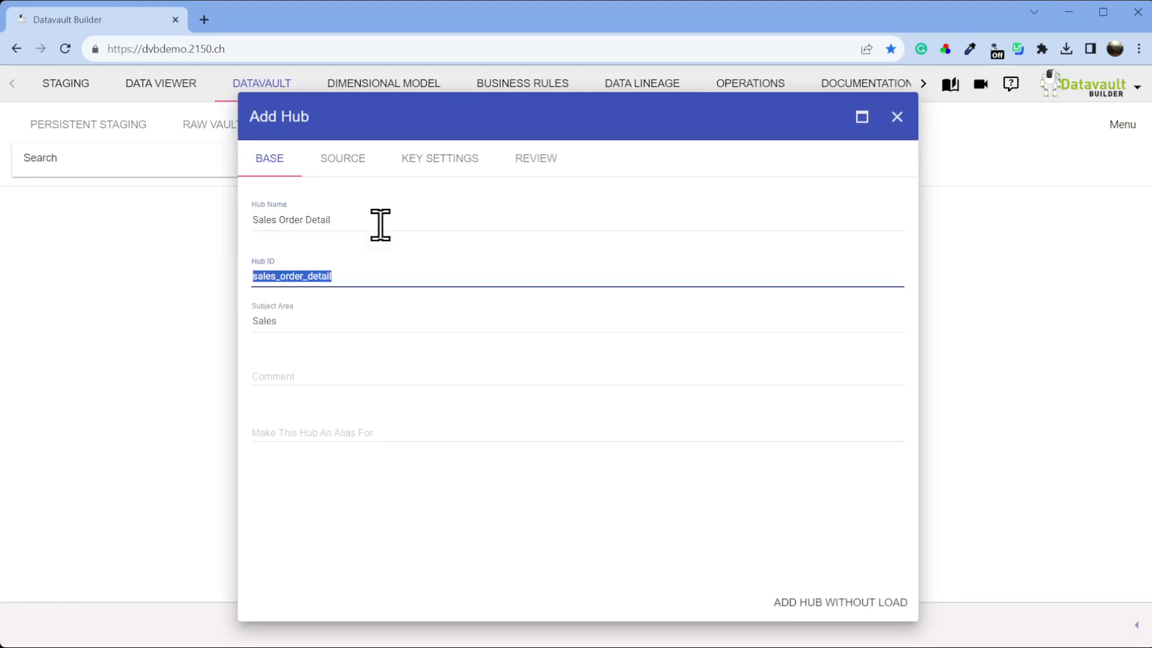
{"action": "left_click", "coordinate": [895, 605]}
Move the Sales Order hub farther away from the Sales Order Detail hub on the canvas.
{"action": "left_click", "coordinate": [555, 414]}
{"action": "right_click", "coordinate": [547, 454]}
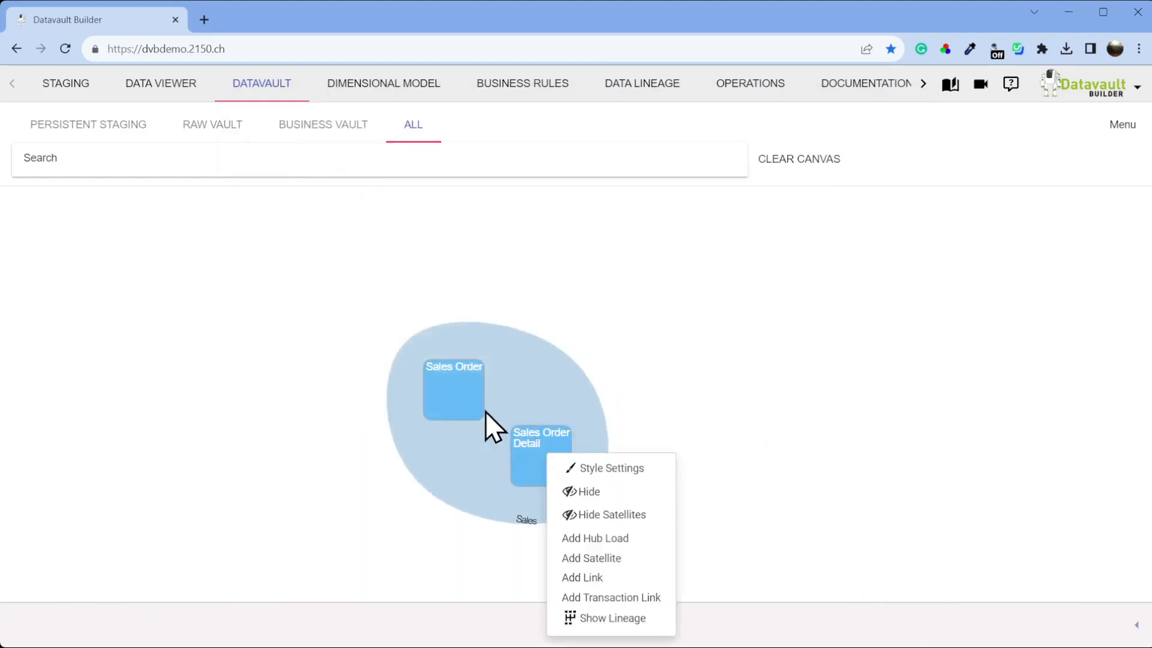
{"action": "left_click_drag", "start_coordinate": [465, 401], "coordinate": [416, 381]}
{"action": "right_click", "coordinate": [480, 348]}
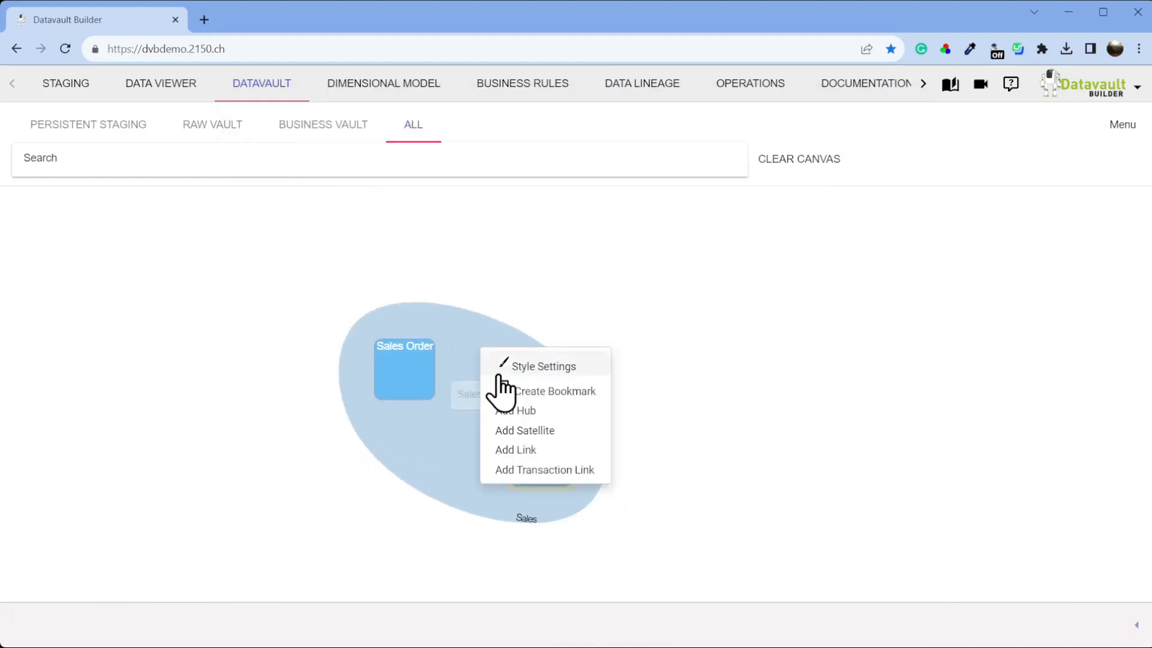
Add a hub named Customer in a new subject area Customers, without a load.
{"action": "right_click", "coordinate": [465, 269]}
{"action": "left_click", "coordinate": [516, 327]}
{"action": "left_click", "coordinate": [389, 211]}
{"action": "type", "text": "Customer"}
{"action": "key", "text": "Tab"}
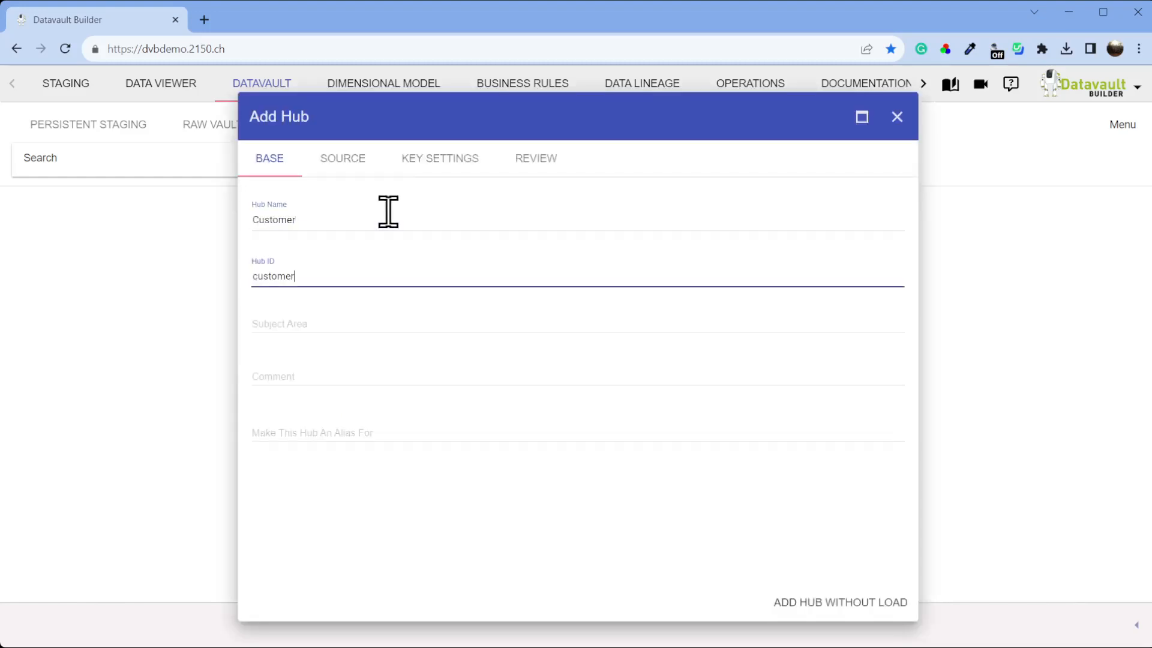
{"action": "left_click", "coordinate": [344, 319]}
{"action": "type", "text": "Cust"}
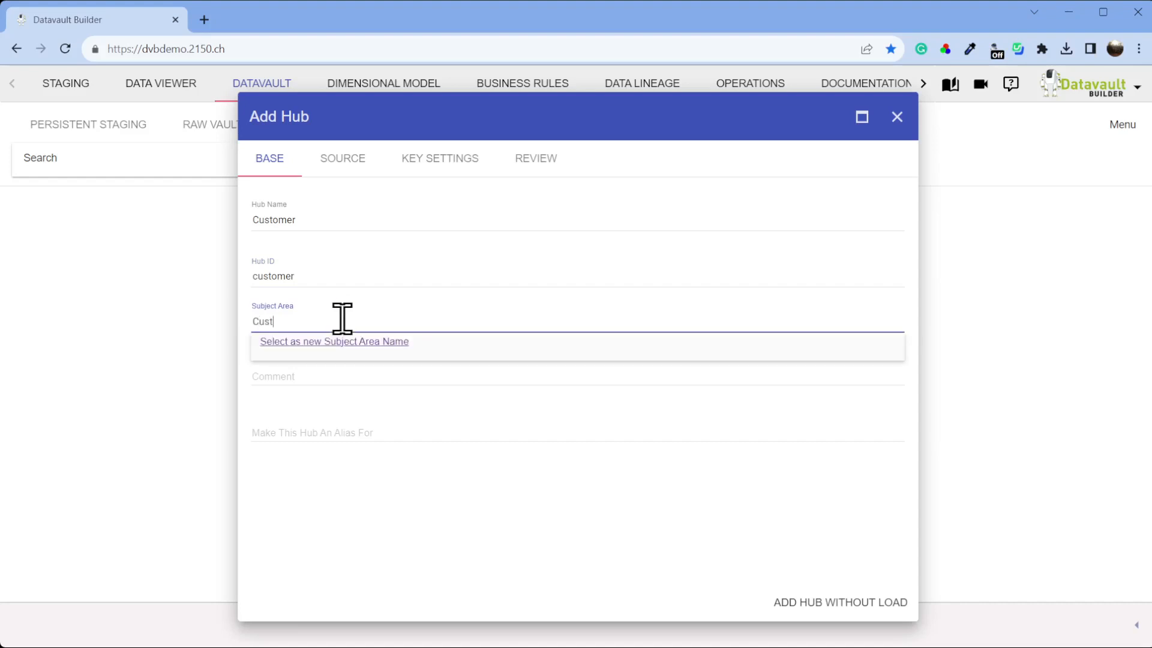
{"action": "left_click", "coordinate": [876, 605]}
Arrange the canvas so the Customer hub sits above the Sales Order hub with their subject areas separated.
{"action": "left_click_drag", "start_coordinate": [641, 410], "coordinate": [392, 215]}
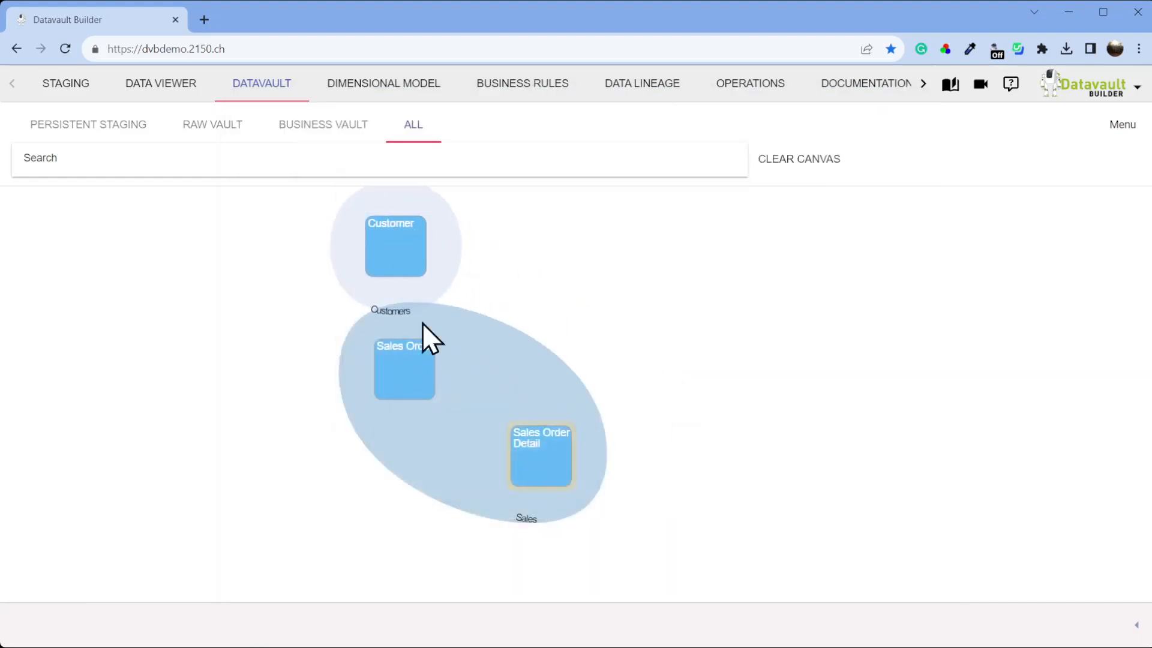
{"action": "left_click_drag", "start_coordinate": [416, 353], "coordinate": [387, 393]}
{"action": "left_click_drag", "start_coordinate": [411, 259], "coordinate": [438, 270]}
{"action": "left_click_drag", "start_coordinate": [405, 408], "coordinate": [422, 436]}
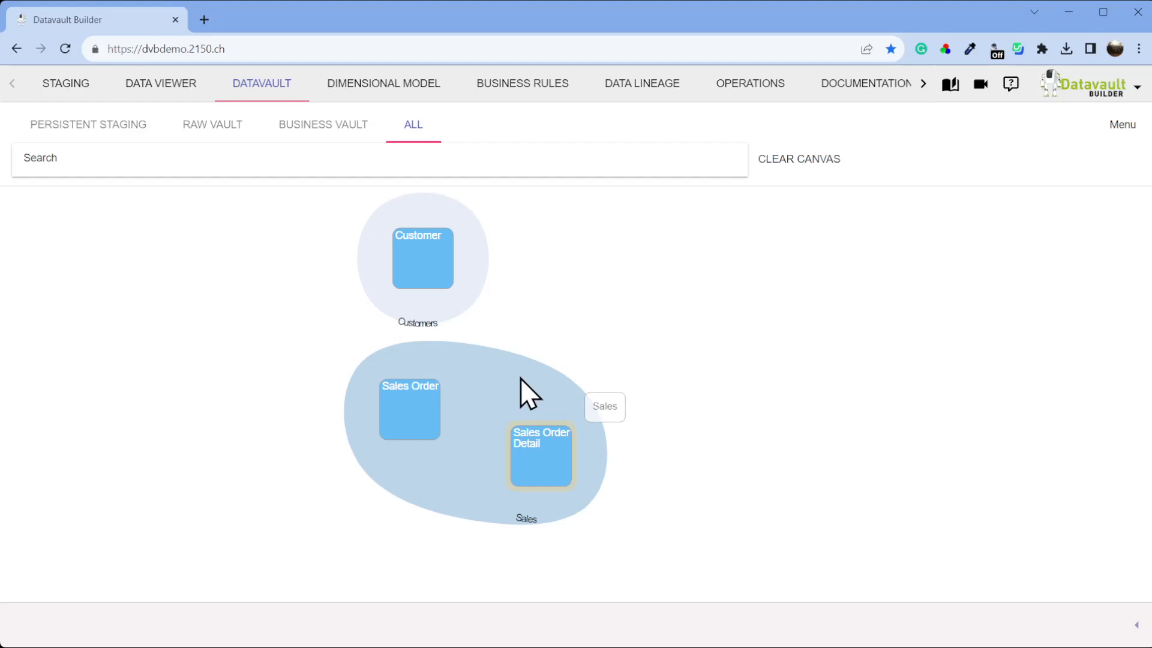
Add a hub named Product in a new subject area Products, without a load.
{"action": "right_click", "coordinate": [567, 327]}
{"action": "left_click", "coordinate": [609, 382]}
{"action": "left_click", "coordinate": [374, 216]}
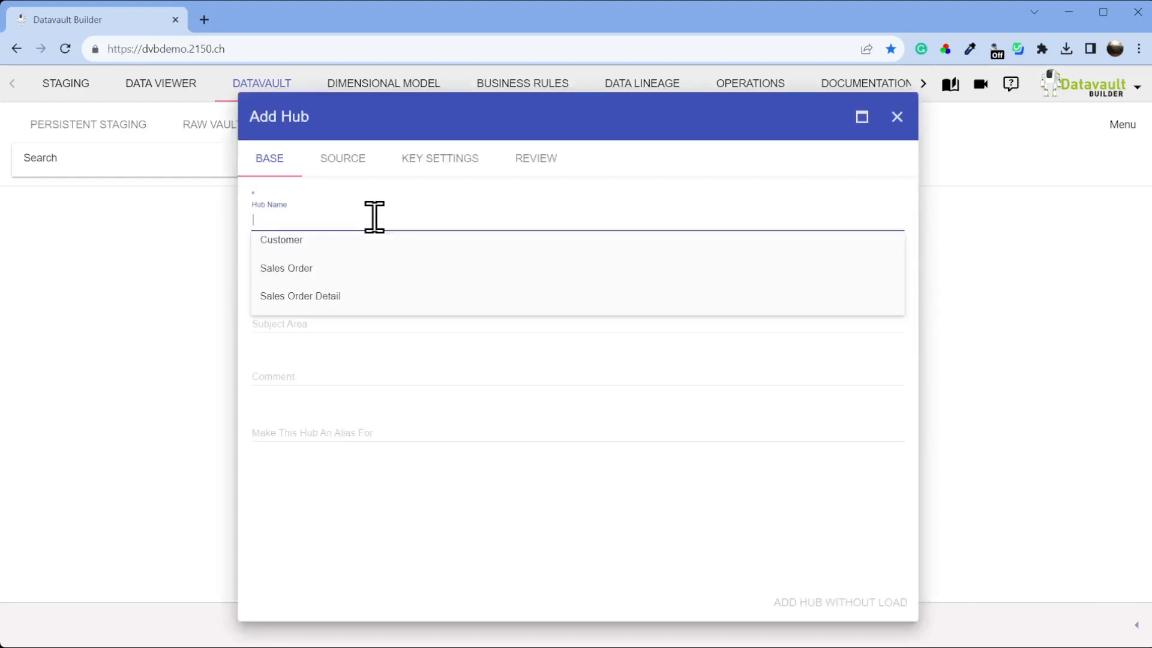
{"action": "type", "text": "Pro"}
{"action": "key", "text": "Tab"}
{"action": "key", "text": "Tab"}
{"action": "type", "text": "Products"}
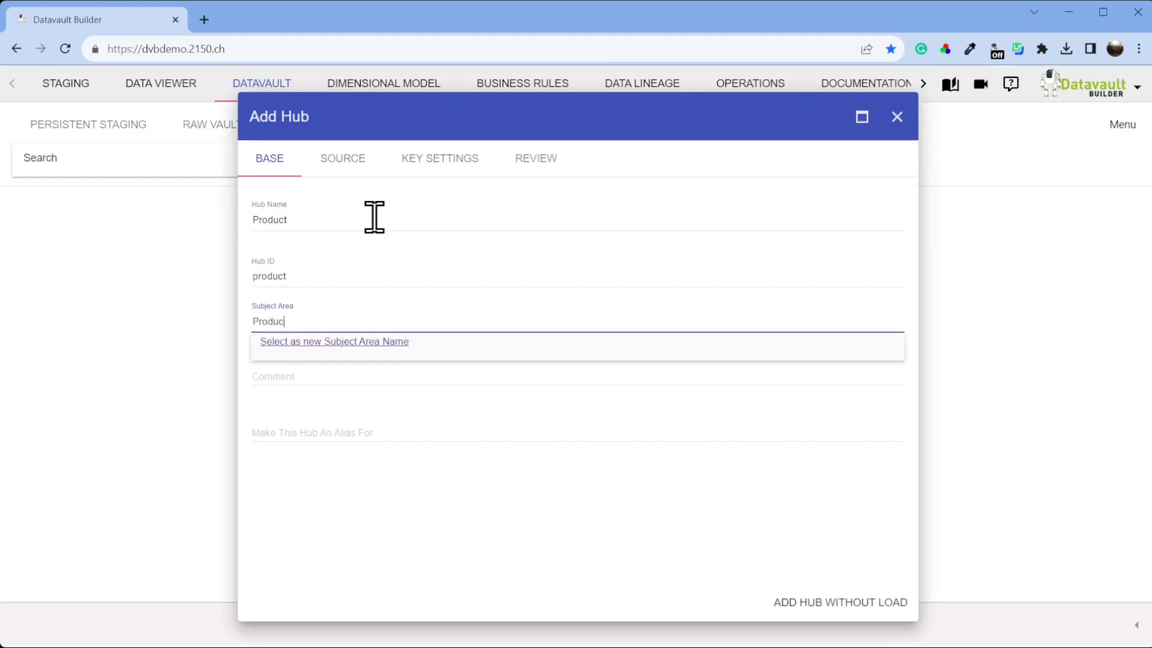
{"action": "key", "text": "Tab"}
{"action": "left_click", "coordinate": [837, 603]}
Spread out the hubs, placing Customer to the upper left of Sales Order and Product to the upper right of Sales Order Detail.
{"action": "left_click_drag", "start_coordinate": [660, 468], "coordinate": [630, 329]}
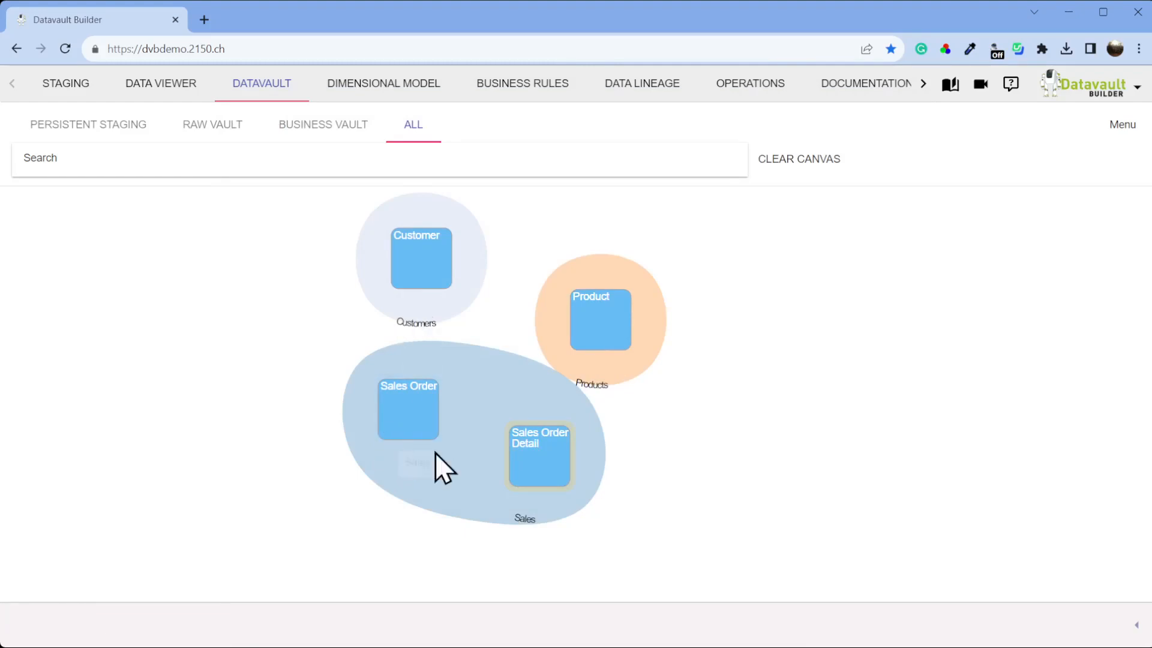
{"action": "left_click_drag", "start_coordinate": [542, 468], "coordinate": [533, 485]}
{"action": "left_click_drag", "start_coordinate": [440, 267], "coordinate": [308, 297]}
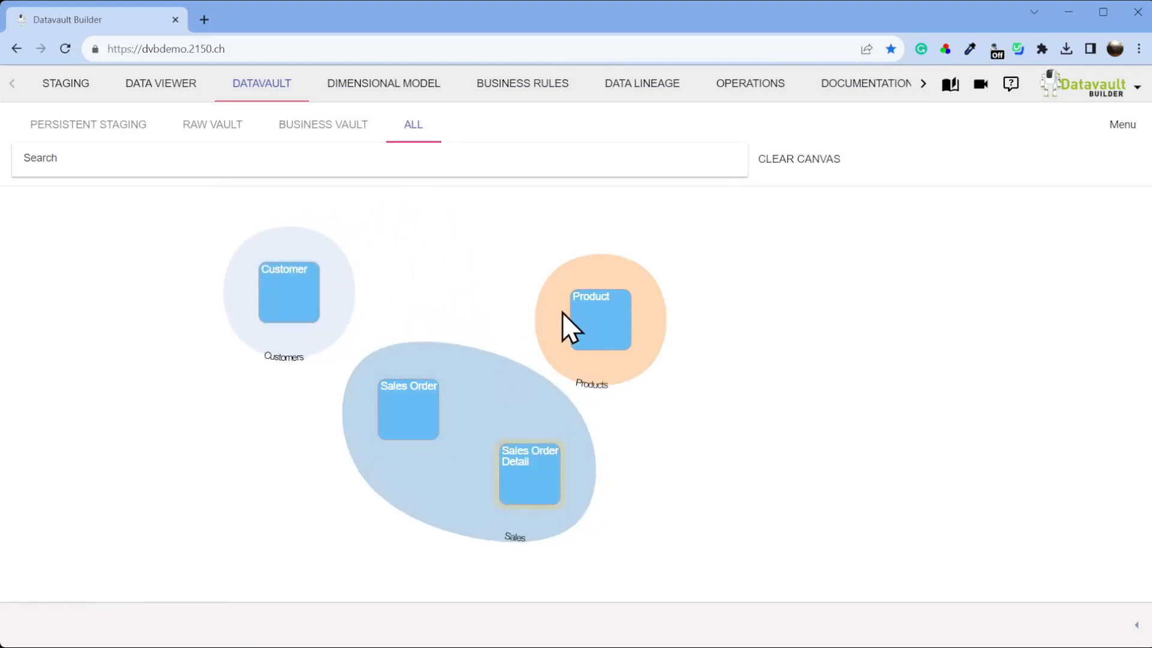
{"action": "left_click_drag", "start_coordinate": [539, 482], "coordinate": [541, 474]}
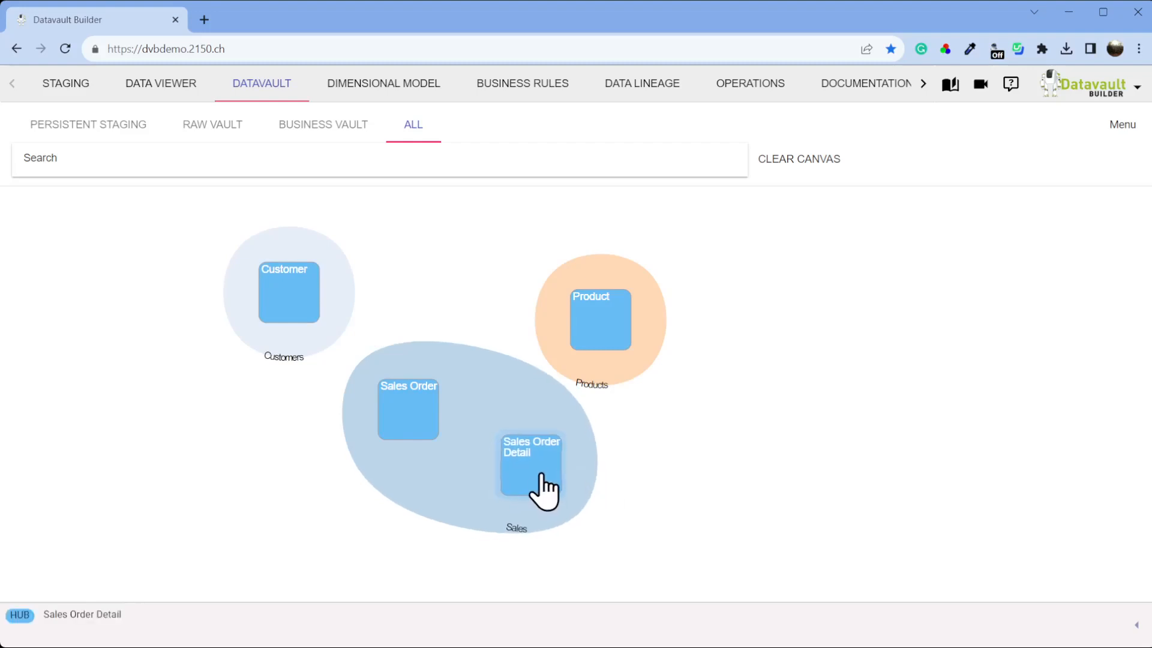
{"action": "left_click_drag", "start_coordinate": [596, 329], "coordinate": [618, 298]}
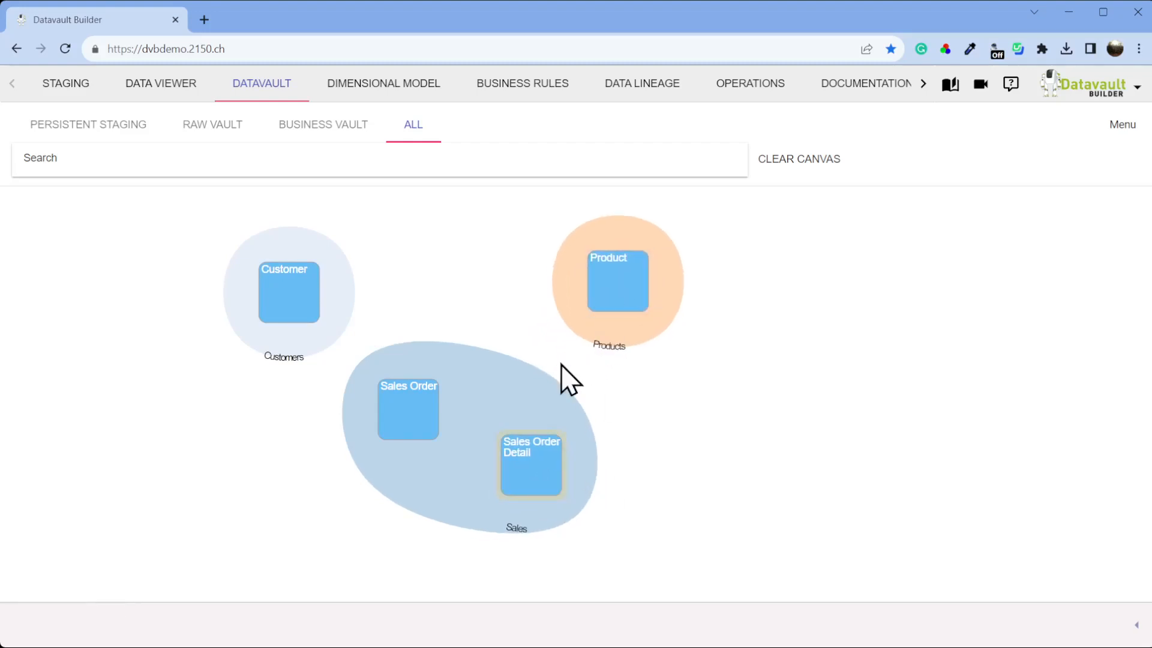
Create a Many To One link from the Sales Order hub to the Customer hub, without a load.
{"action": "right_click", "coordinate": [411, 414]}
{"action": "left_click", "coordinate": [484, 537]}
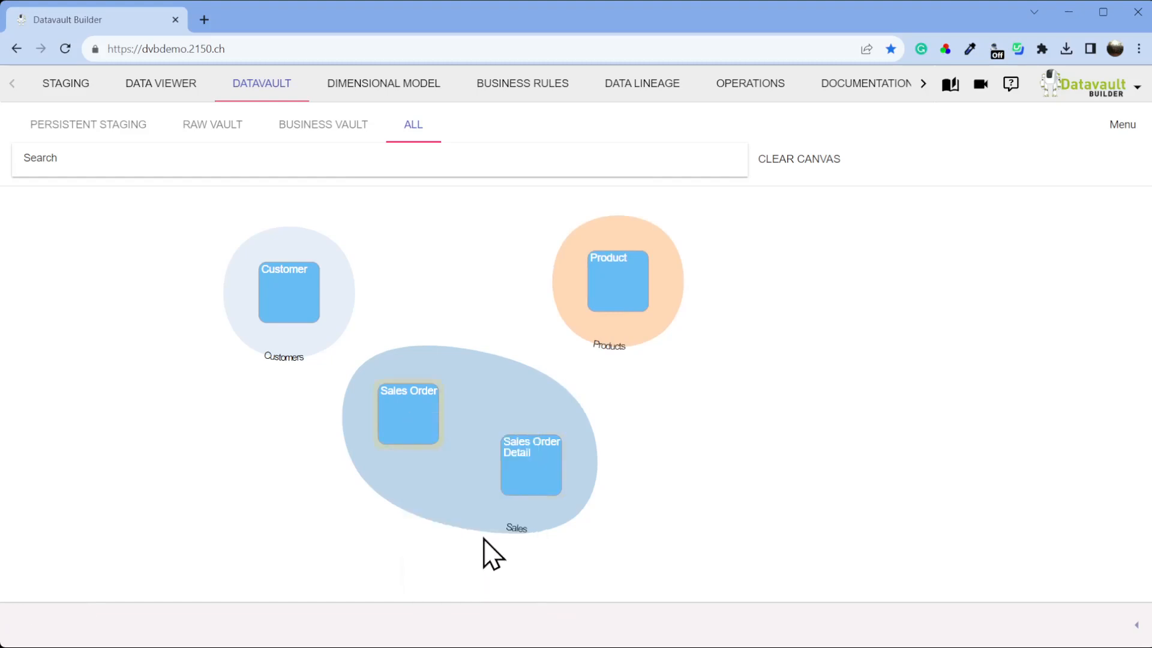
{"action": "left_click", "coordinate": [630, 225]}
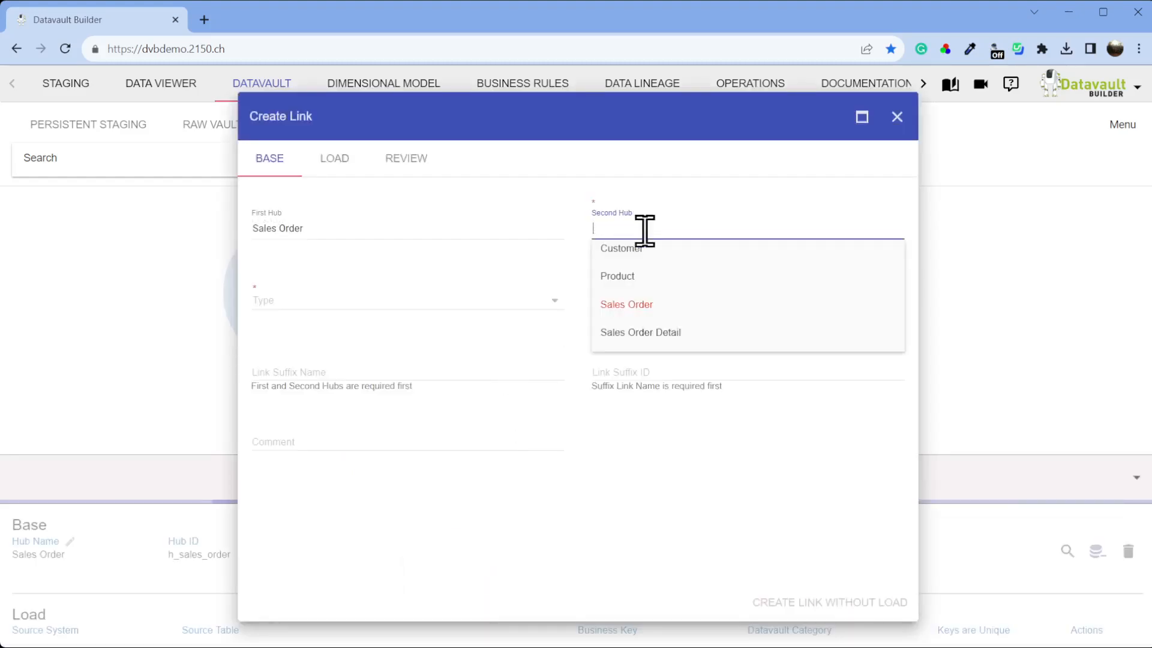
{"action": "left_click", "coordinate": [658, 259]}
{"action": "double_click", "coordinate": [391, 306]}
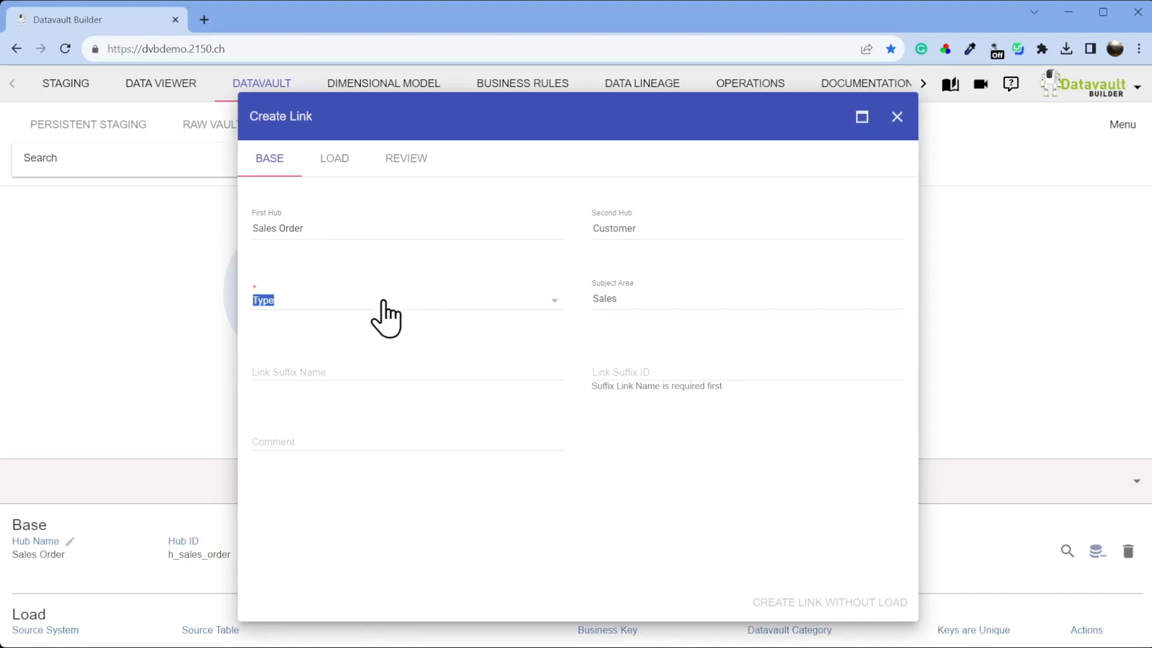
{"action": "left_click", "coordinate": [318, 309]}
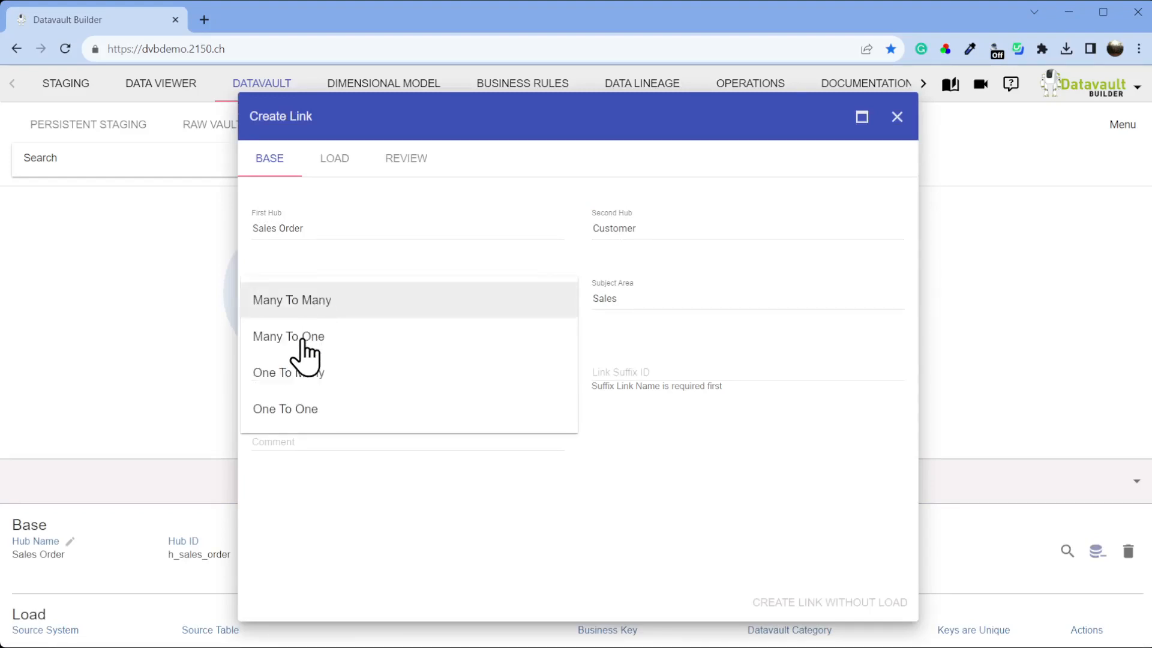
{"action": "left_click", "coordinate": [302, 336]}
{"action": "left_click", "coordinate": [812, 609]}
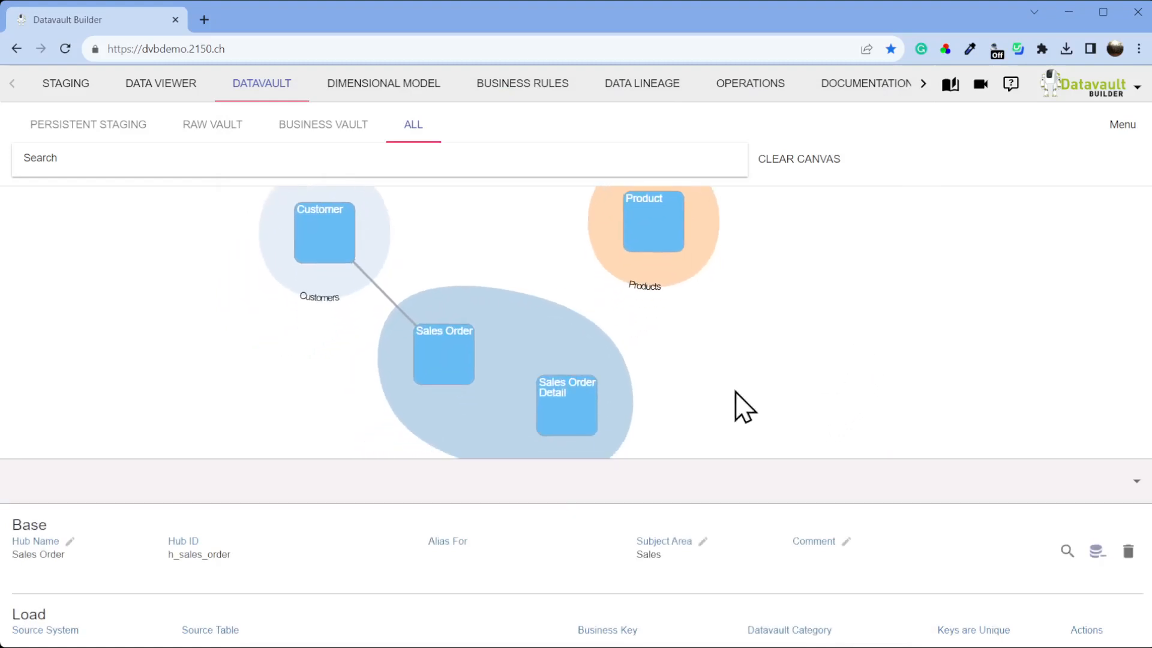
Create a Many To One link from the Sales Order Detail hub to the Sales Order hub, without a load.
{"action": "right_click", "coordinate": [564, 400]}
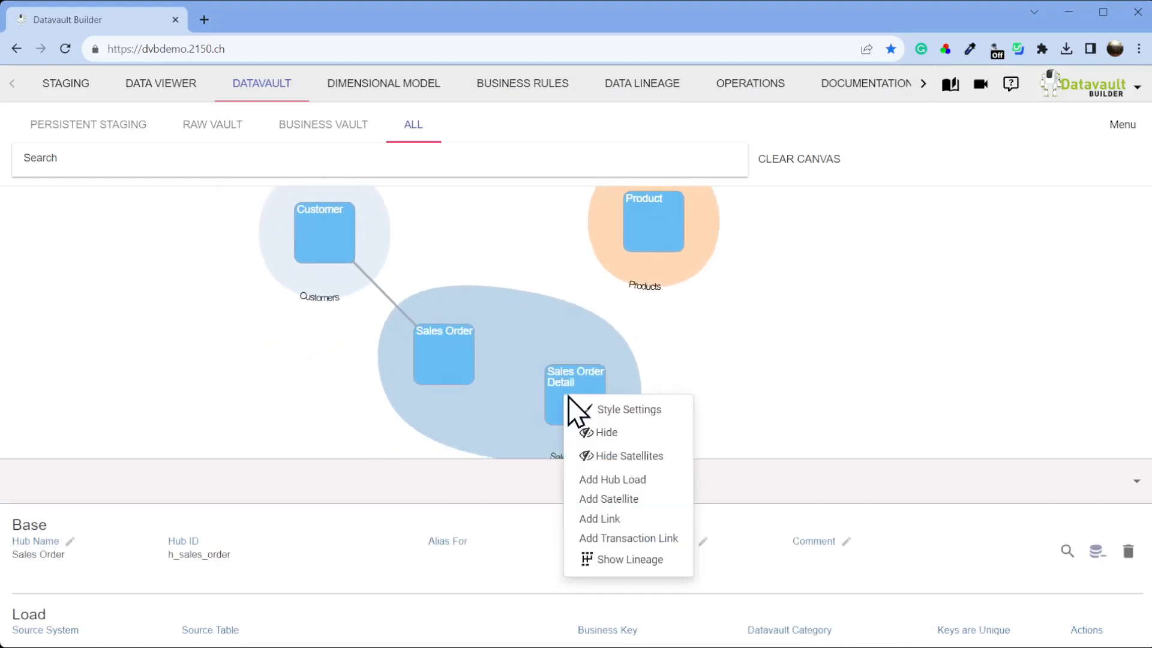
{"action": "left_click", "coordinate": [641, 520]}
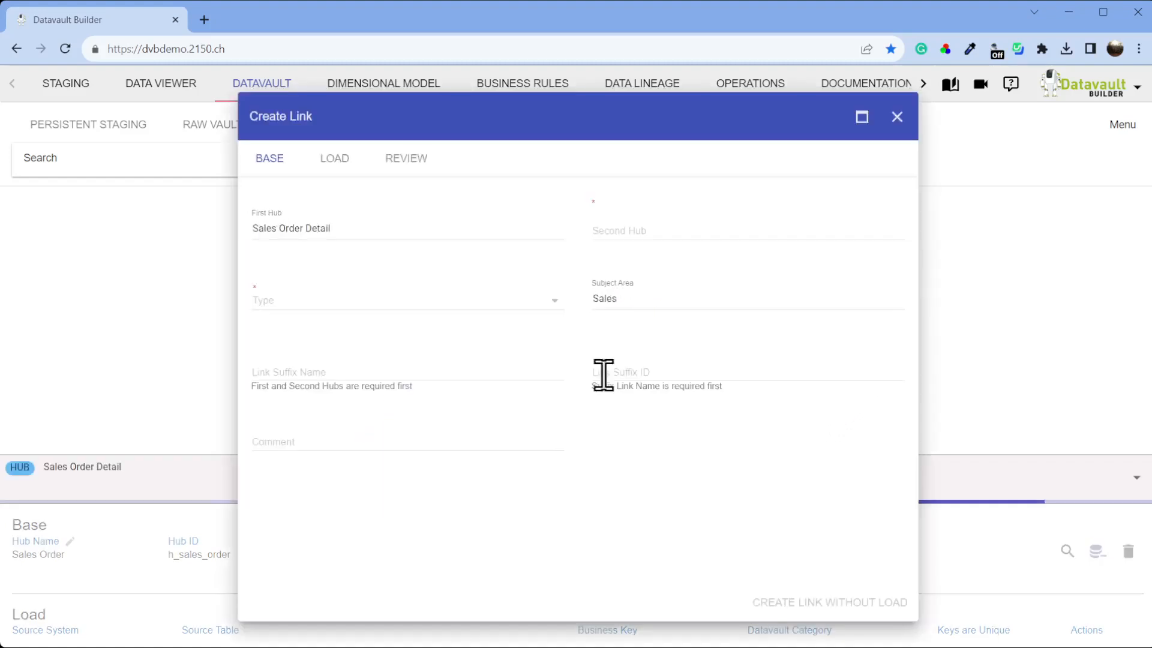
{"action": "left_click", "coordinate": [648, 225]}
{"action": "left_click", "coordinate": [662, 304]}
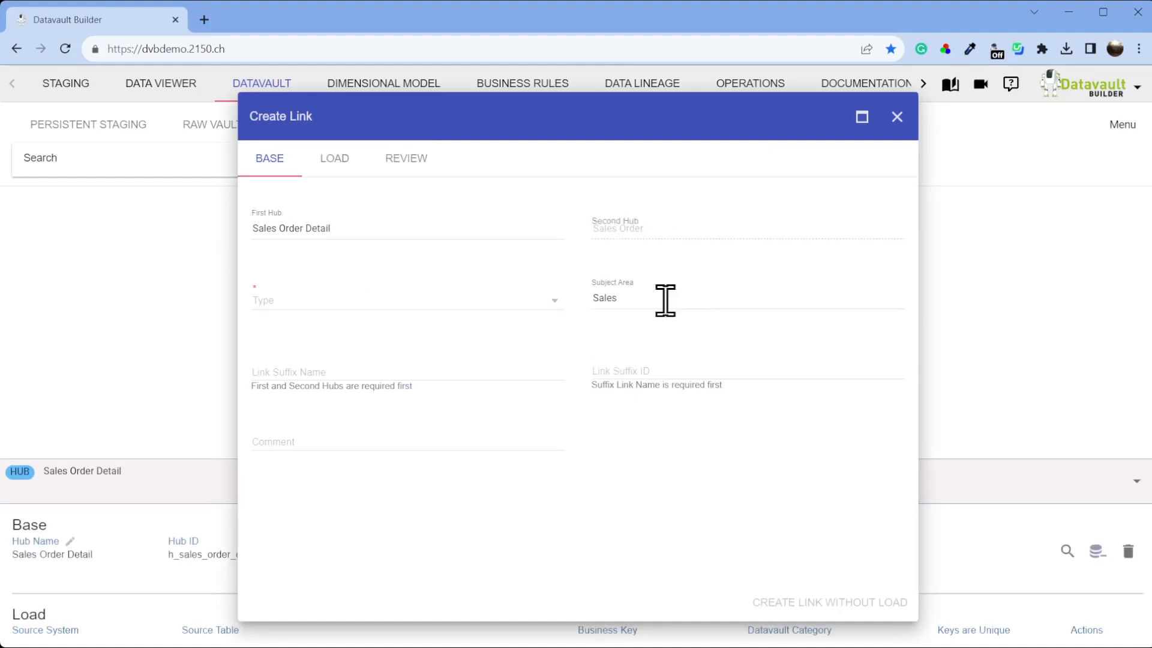
{"action": "left_click", "coordinate": [408, 312]}
{"action": "left_click", "coordinate": [326, 352]}
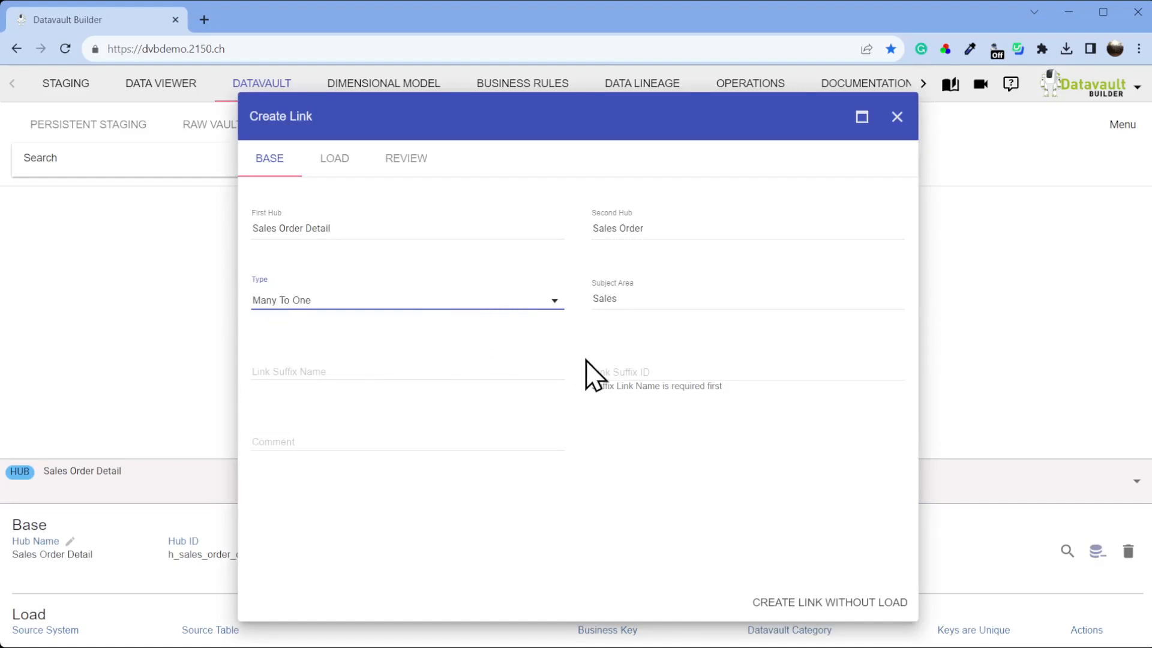
{"action": "left_click", "coordinate": [849, 600]}
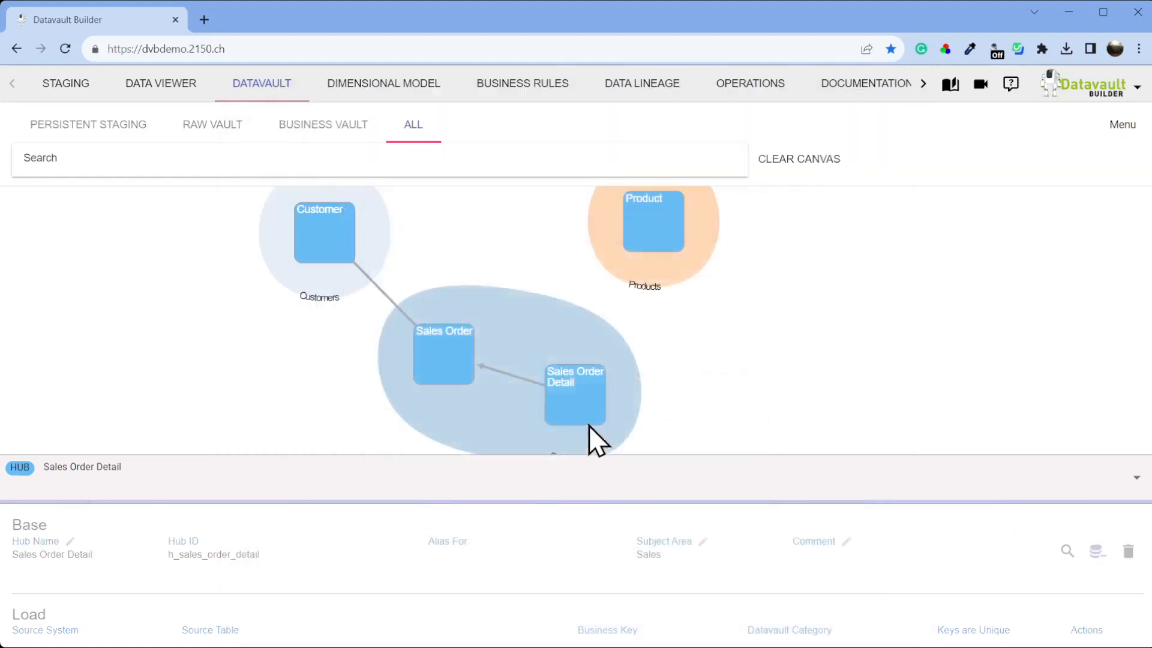
{"action": "left_click", "coordinate": [510, 382]}
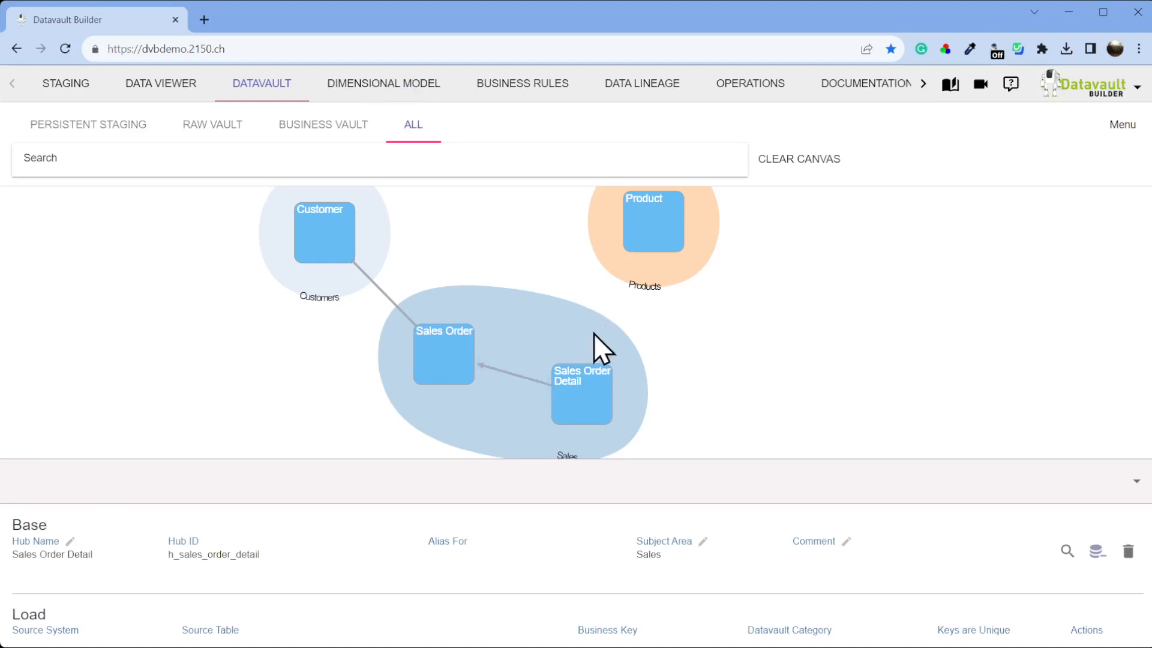
Create a Many To One link from the Sales Order Detail hub to the Product hub, without a load, and shift both hubs slightly down.
{"action": "left_click", "coordinate": [596, 406]}
{"action": "left_click_drag", "start_coordinate": [596, 407], "coordinate": [581, 398]}
{"action": "right_click", "coordinate": [577, 388]}
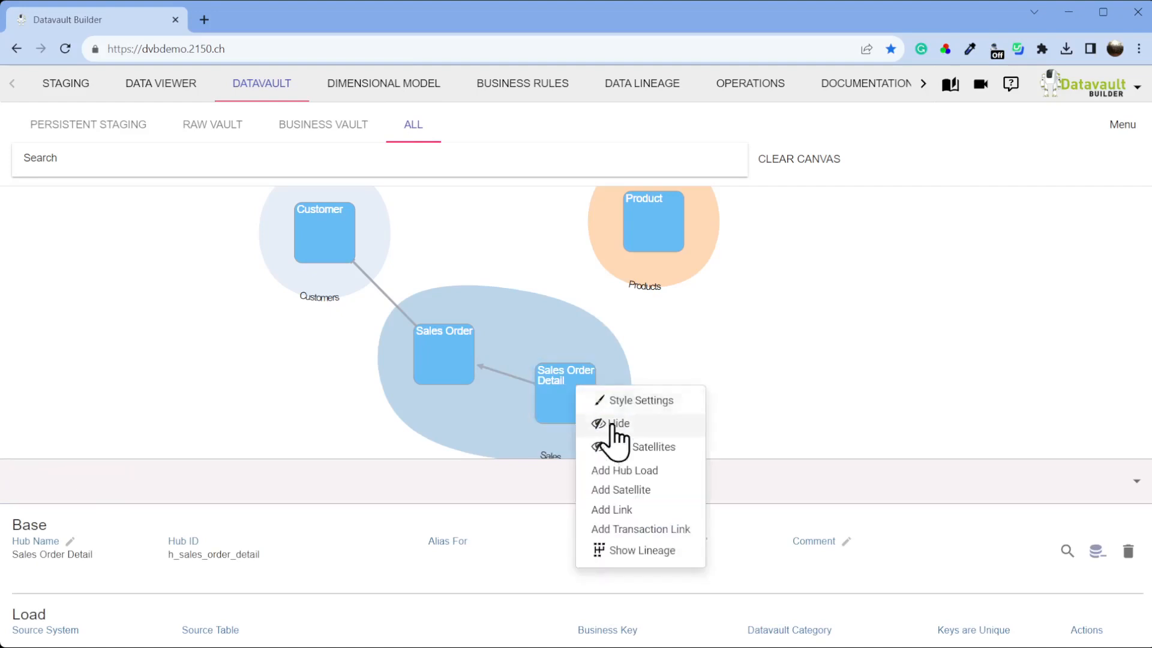
{"action": "left_click", "coordinate": [628, 510]}
{"action": "left_click", "coordinate": [624, 231]}
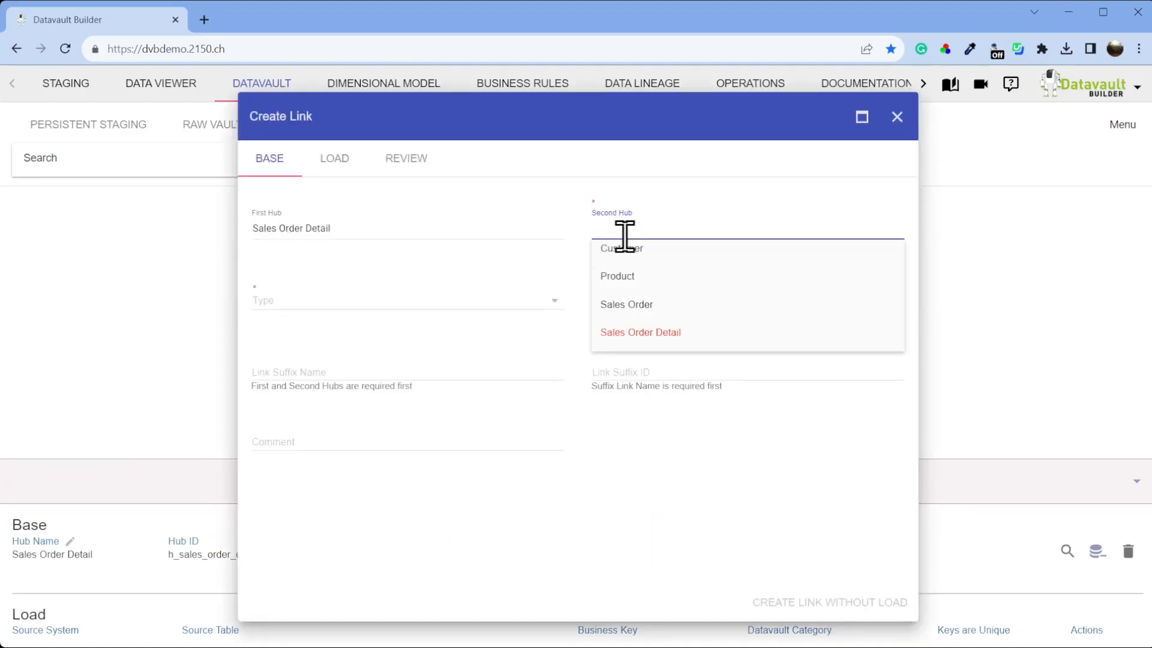
{"action": "type", "text": "pr"}
{"action": "left_click", "coordinate": [618, 264]}
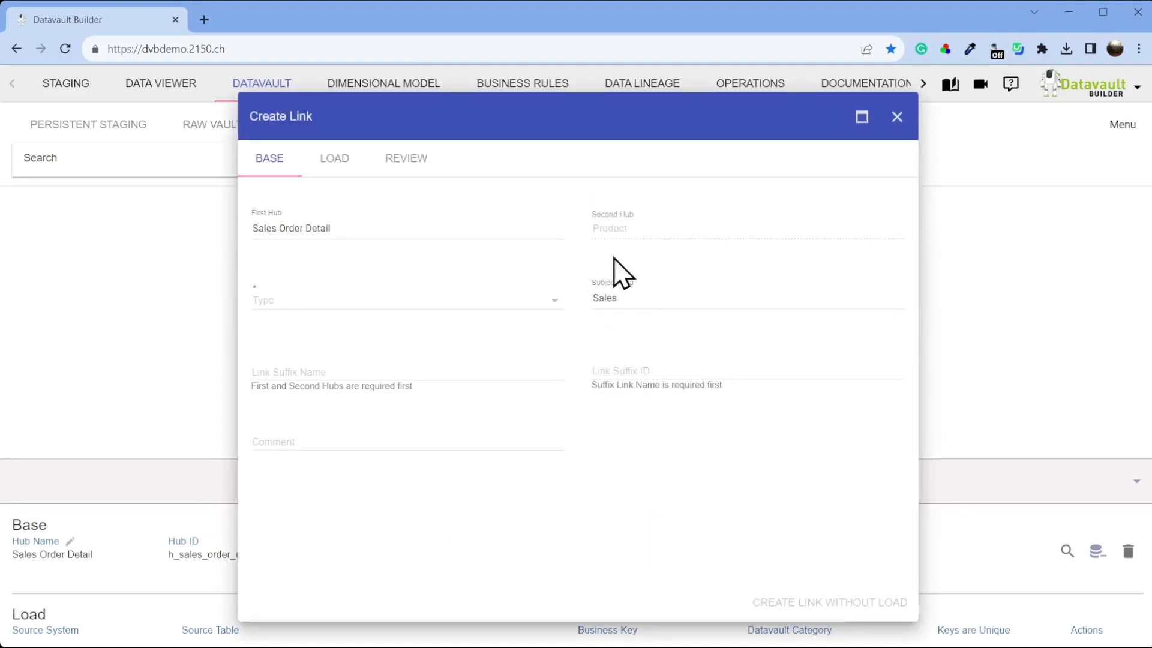
{"action": "left_click", "coordinate": [414, 313]}
{"action": "left_click", "coordinate": [336, 340]}
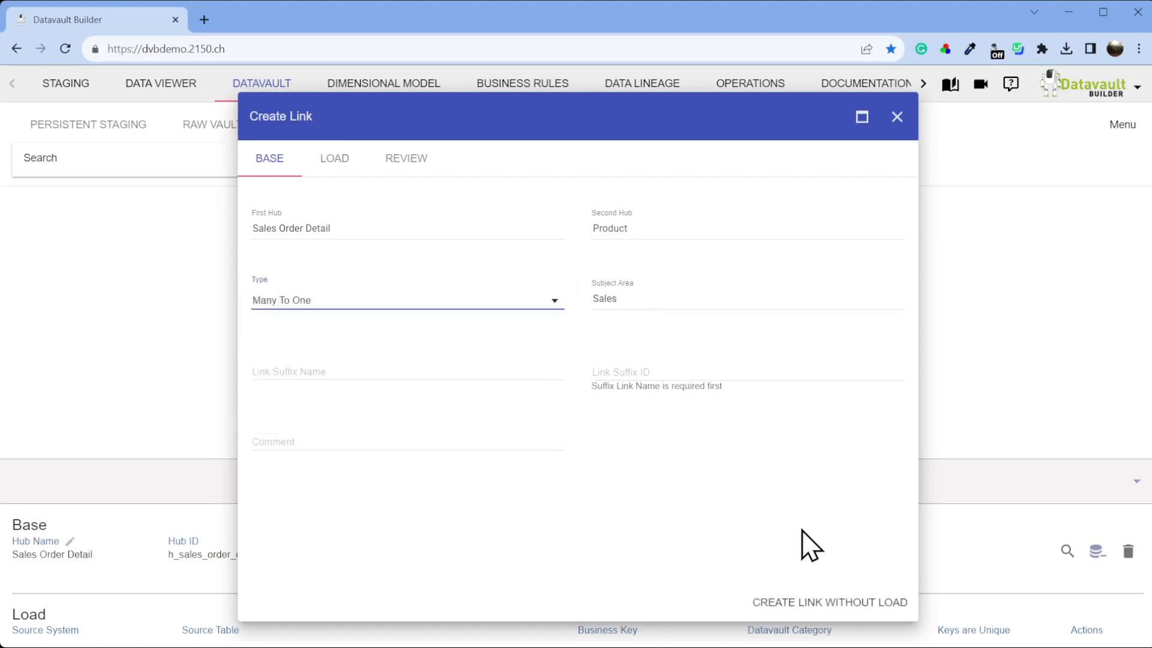
{"action": "left_click", "coordinate": [827, 603]}
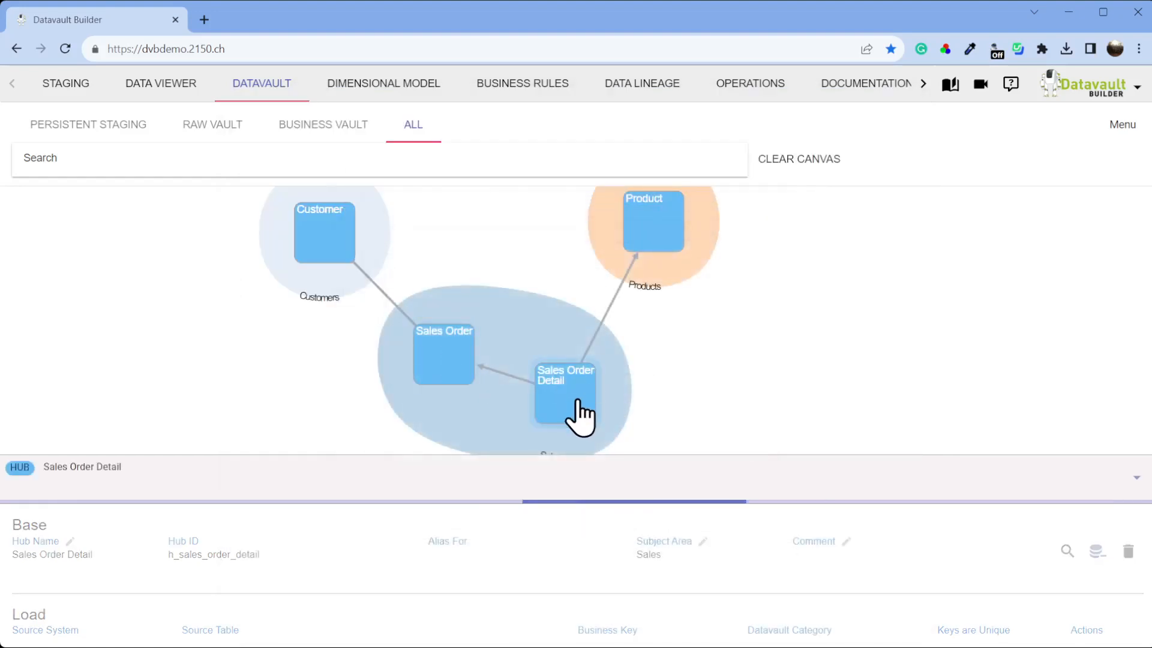
{"action": "left_click_drag", "start_coordinate": [580, 396], "coordinate": [573, 411]}
{"action": "left_click_drag", "start_coordinate": [651, 238], "coordinate": [659, 265]}
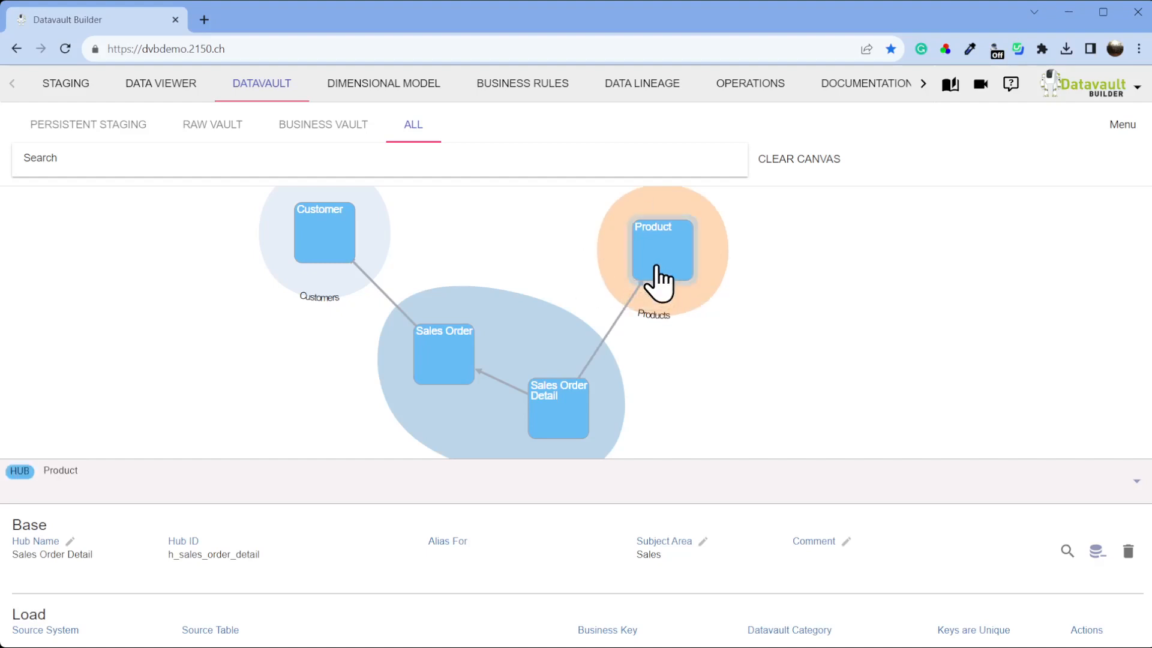
Start a new staging source with the system name Adventure Works, keeping the suggested ID adventure_works.
{"action": "left_click", "coordinate": [53, 84]}
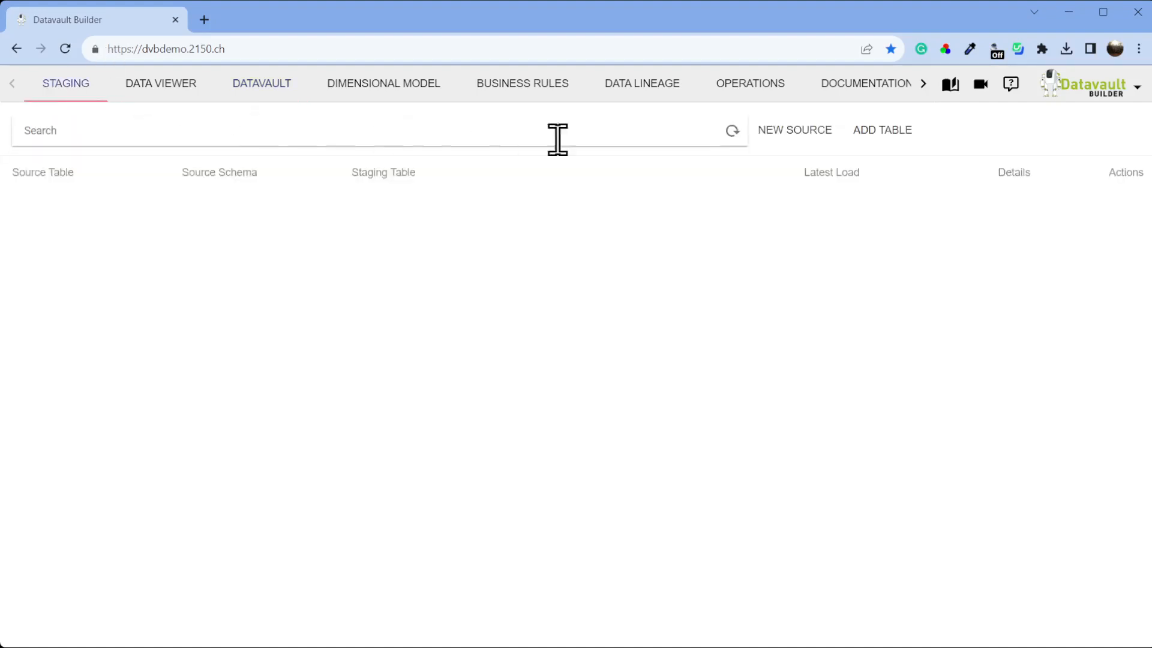
{"action": "left_click", "coordinate": [790, 137]}
{"action": "left_click", "coordinate": [370, 221]}
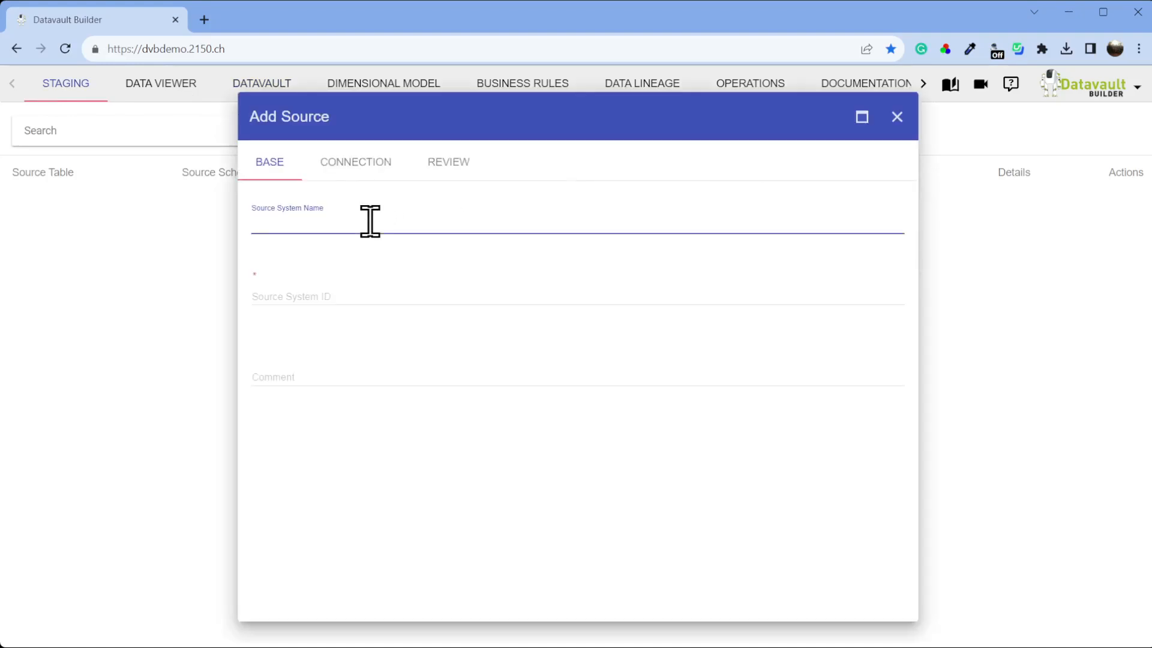
{"action": "type", "text": "Adventure Works"}
{"action": "key", "text": "Tab"}
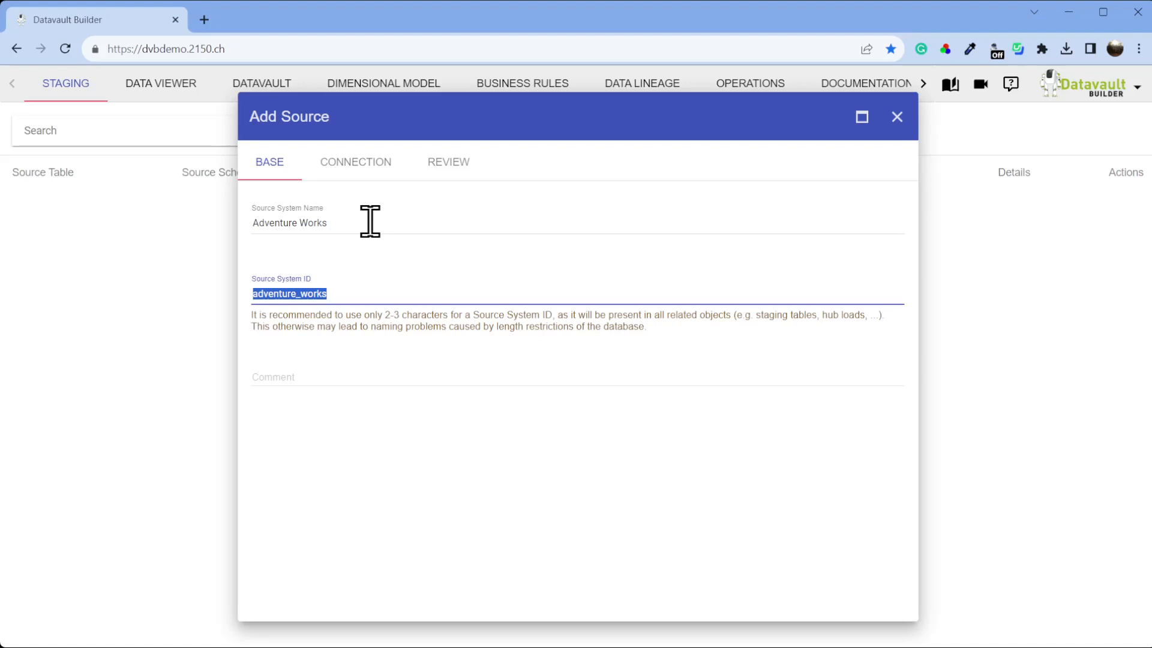
Set the new source's connection type to MS SQL Server (2012 and up, Azure SQL, Azure Synapse).
{"action": "left_click", "coordinate": [376, 177]}
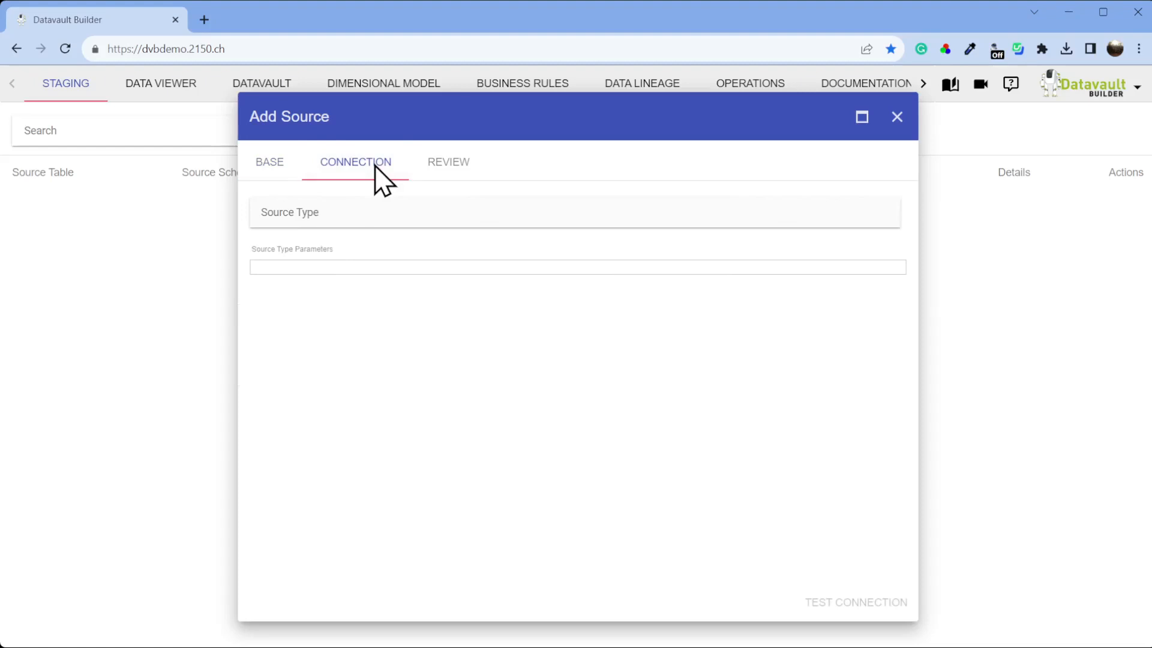
{"action": "left_click", "coordinate": [311, 211]}
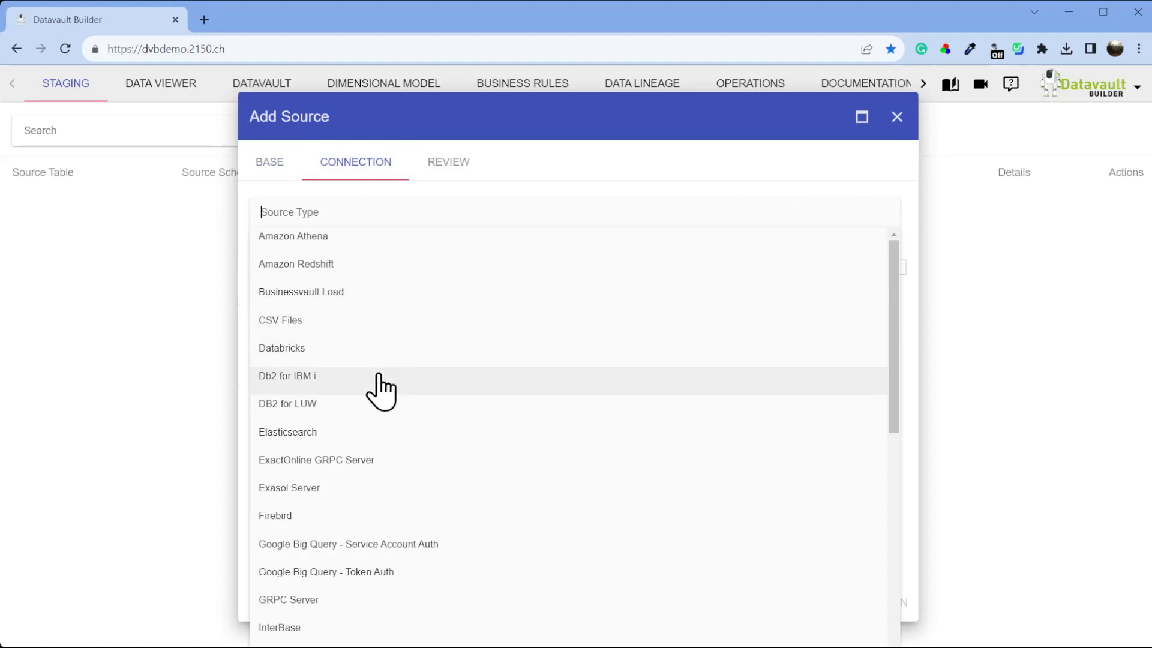
{"action": "type", "text": "ms"}
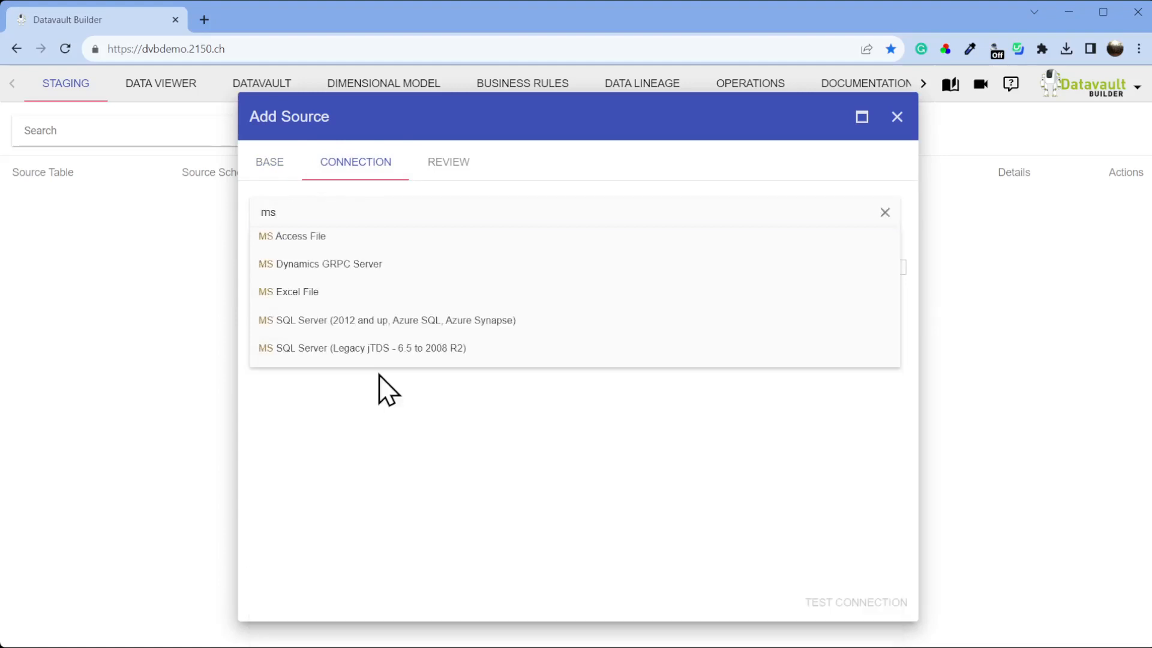
{"action": "left_click", "coordinate": [367, 324]}
Set the connection's host name to majestix.gallien.2150.ch and the database to AdventureWorks2014, keeping the default port.
{"action": "left_click", "coordinate": [337, 291]}
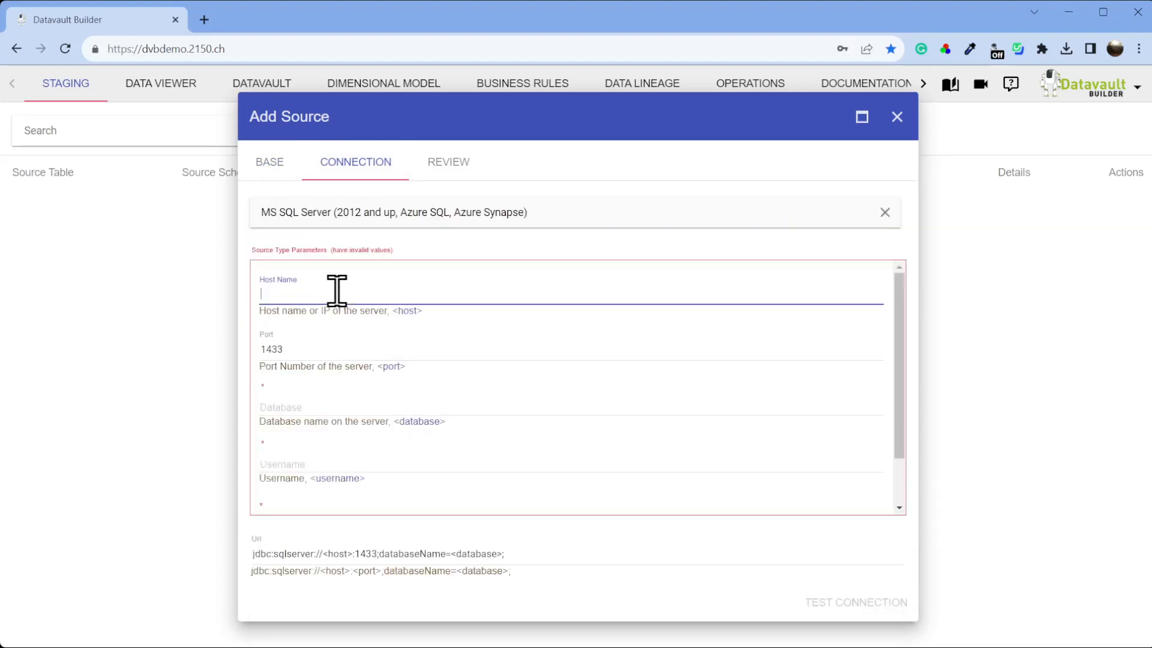
{"action": "type", "text": "majestix.gal"}
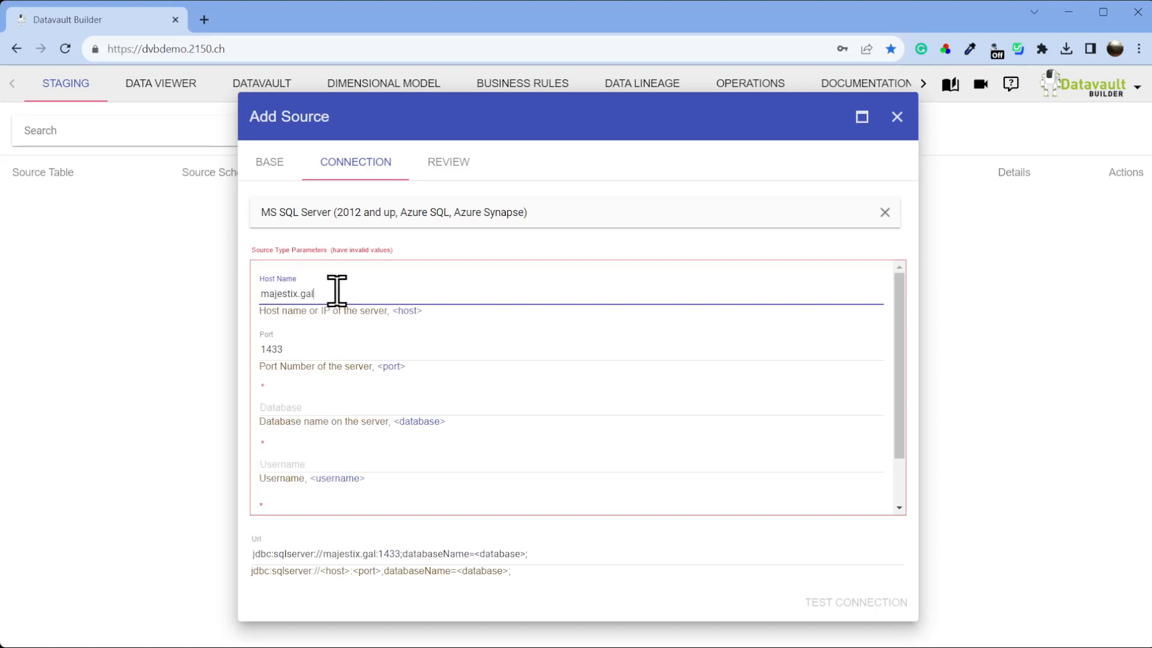
{"action": "type", "text": "lien.2150.ch"}
{"action": "key", "text": "Tab"}
{"action": "key", "text": "Tab"}
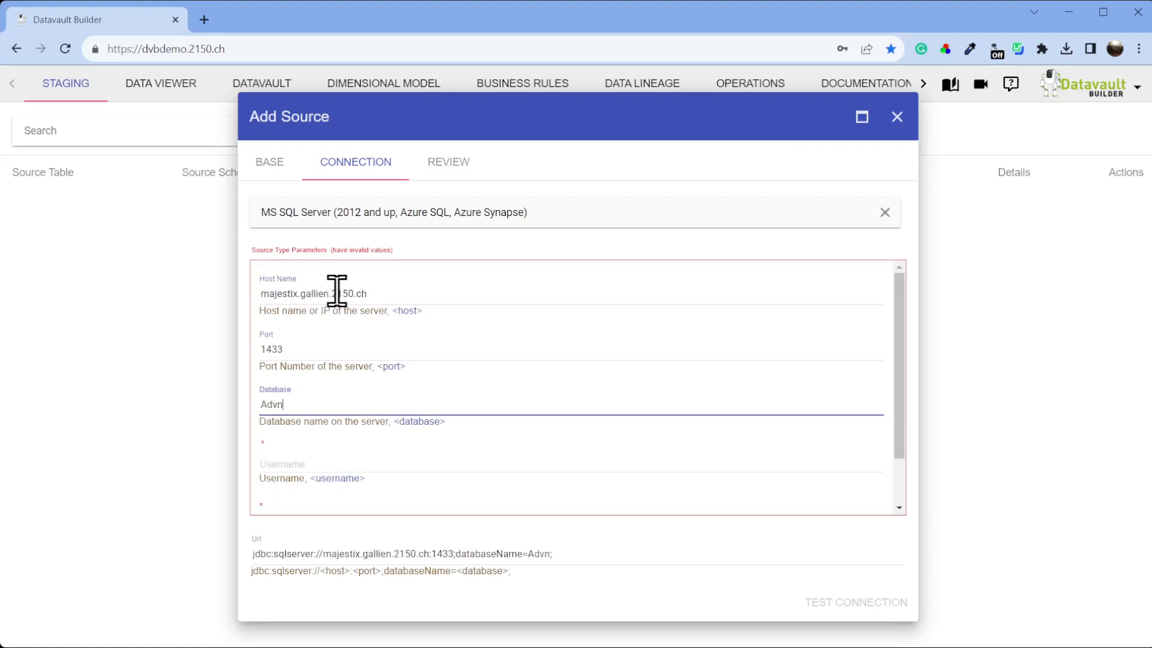
{"action": "type", "text": "AdventureWorks2014"}
{"action": "key", "text": "Tab"}
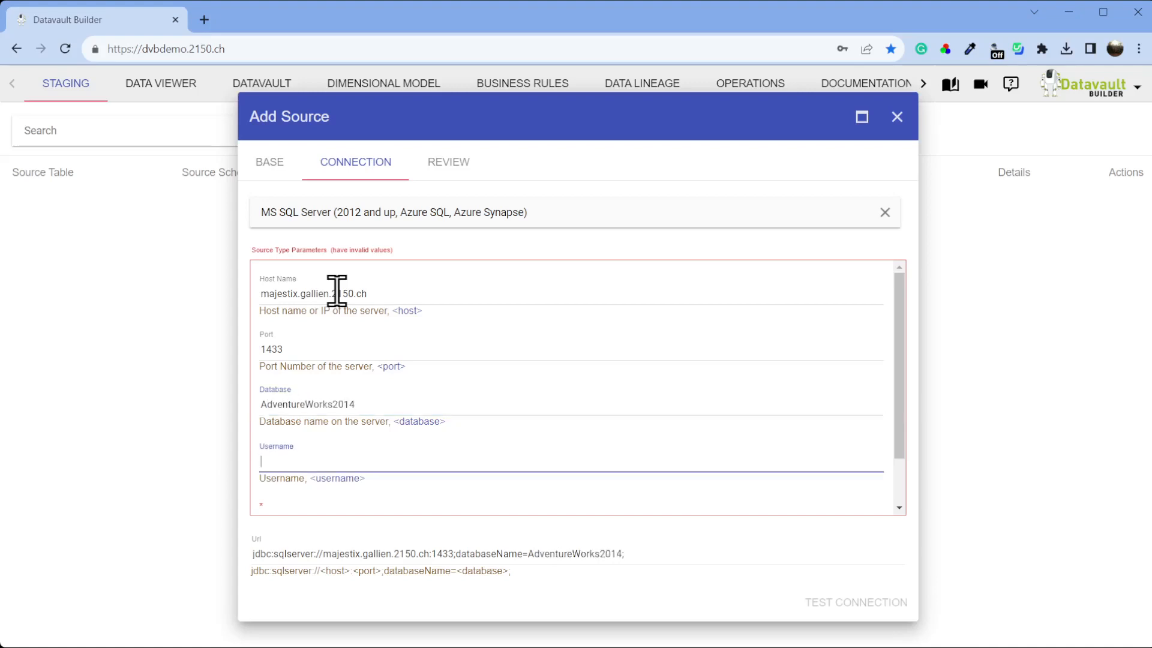
Enter the username sa and the database password for the Adventure Works connection.
{"action": "type", "text": "sa"}
{"action": "key", "text": "Tab"}
{"action": "type", "text": "••"}
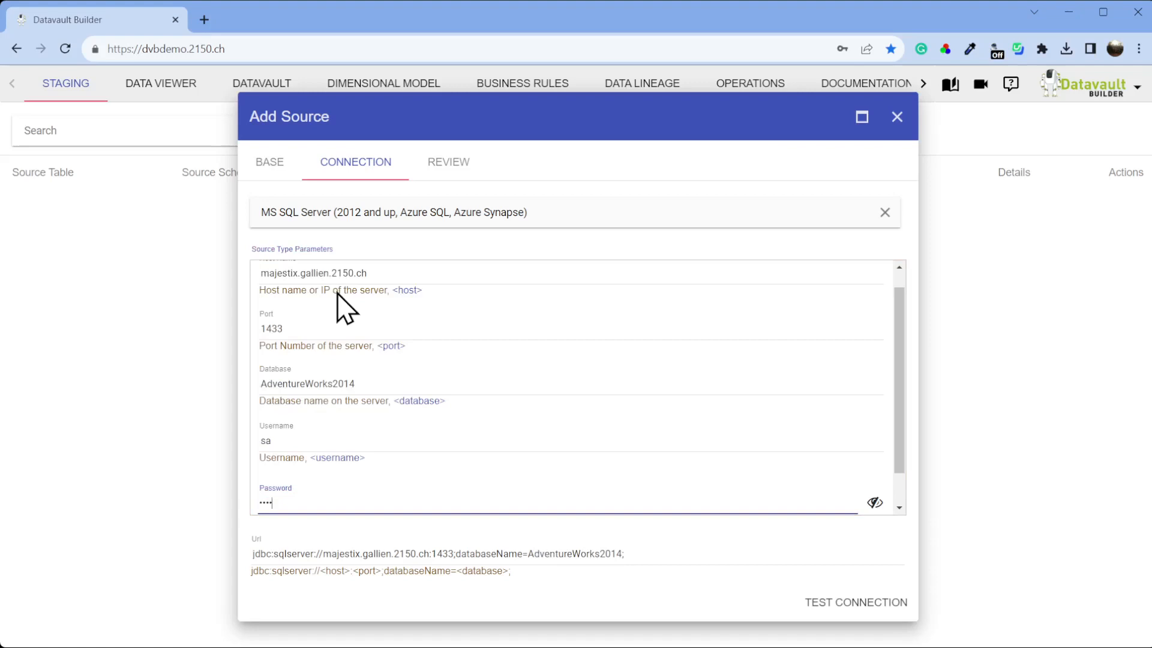
Test the Adventure Works connection, then review and add the source.
{"action": "left_click", "coordinate": [345, 309]}
{"action": "left_click", "coordinate": [890, 601]}
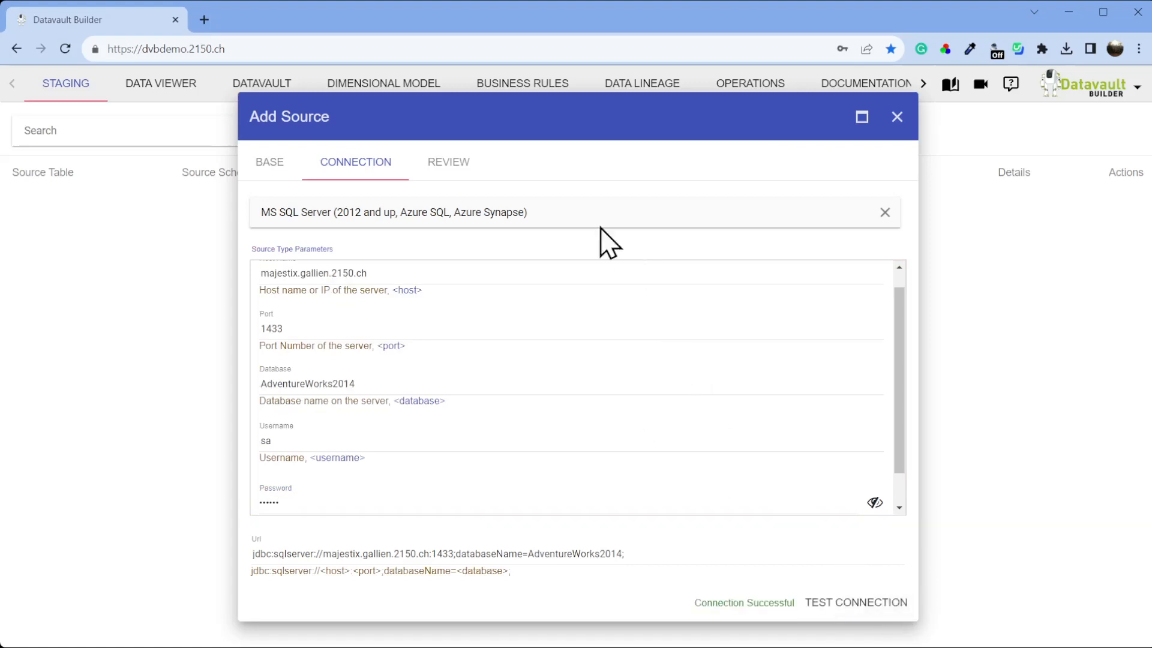
{"action": "left_click", "coordinate": [451, 168]}
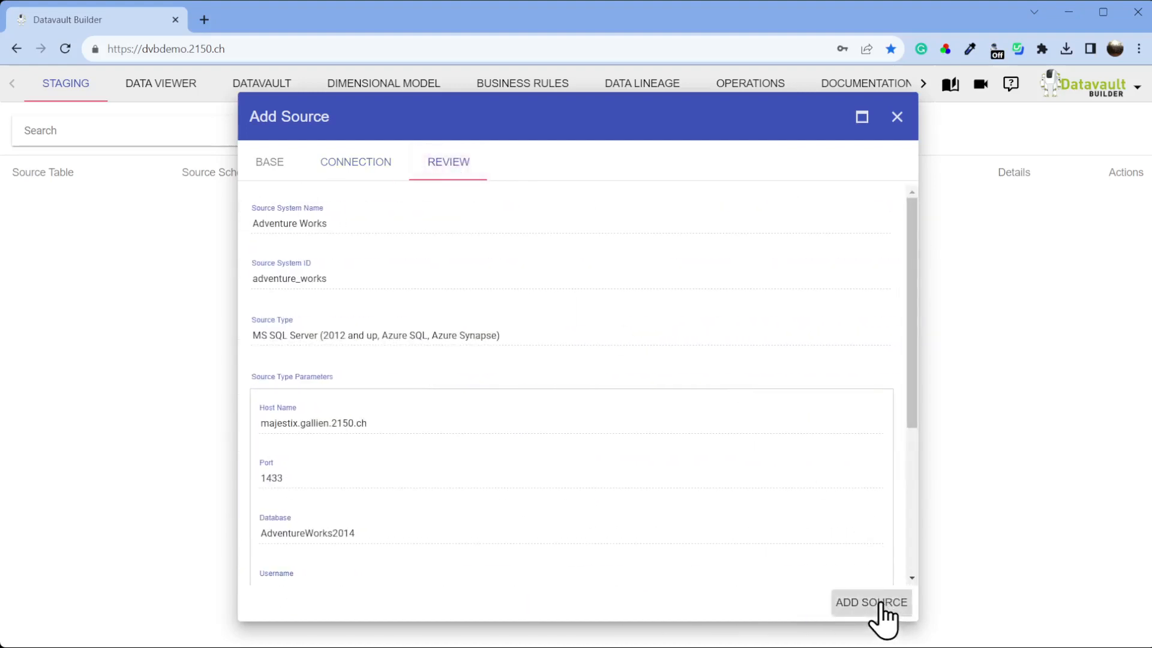
{"action": "left_click", "coordinate": [883, 607]}
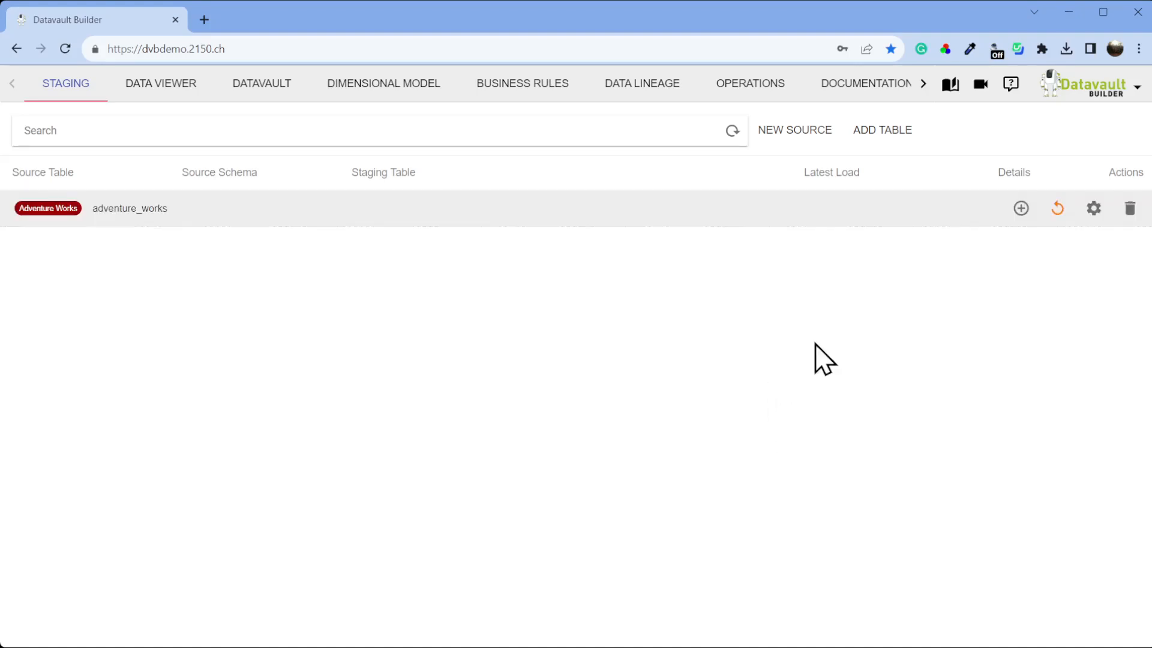
Start a new Adventure Works staging table from SalesOrderHeader in the Sales schema and select all its columns.
{"action": "left_click", "coordinate": [1021, 208]}
{"action": "left_click", "coordinate": [293, 176]}
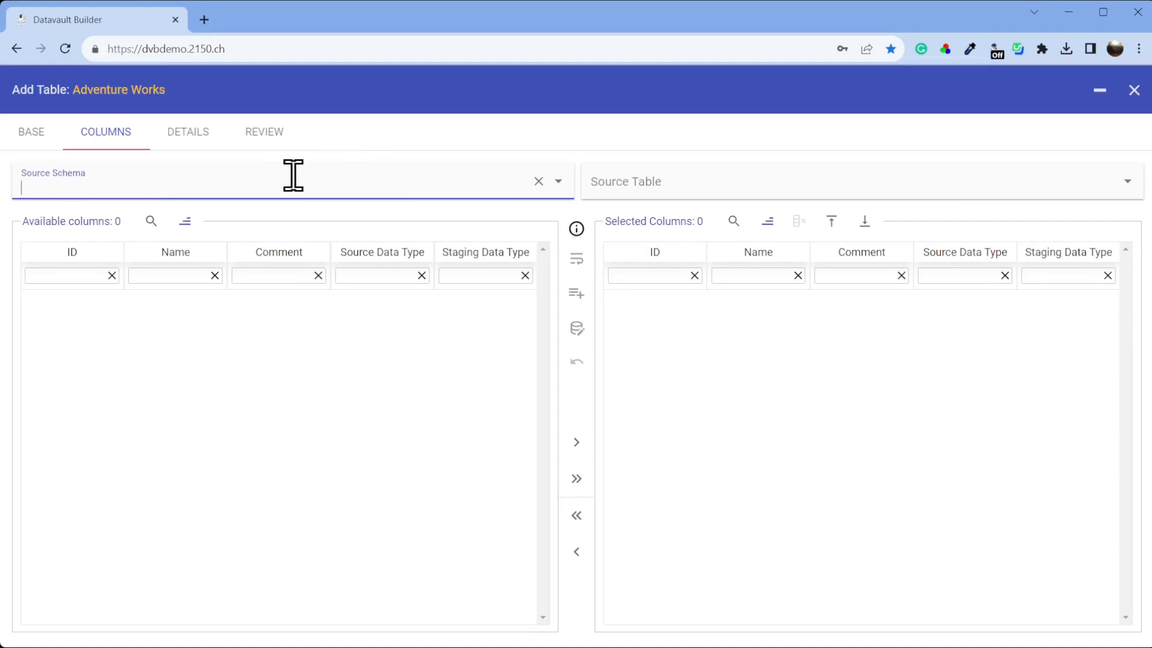
{"action": "type", "text": "sa"}
{"action": "left_click", "coordinate": [108, 251]}
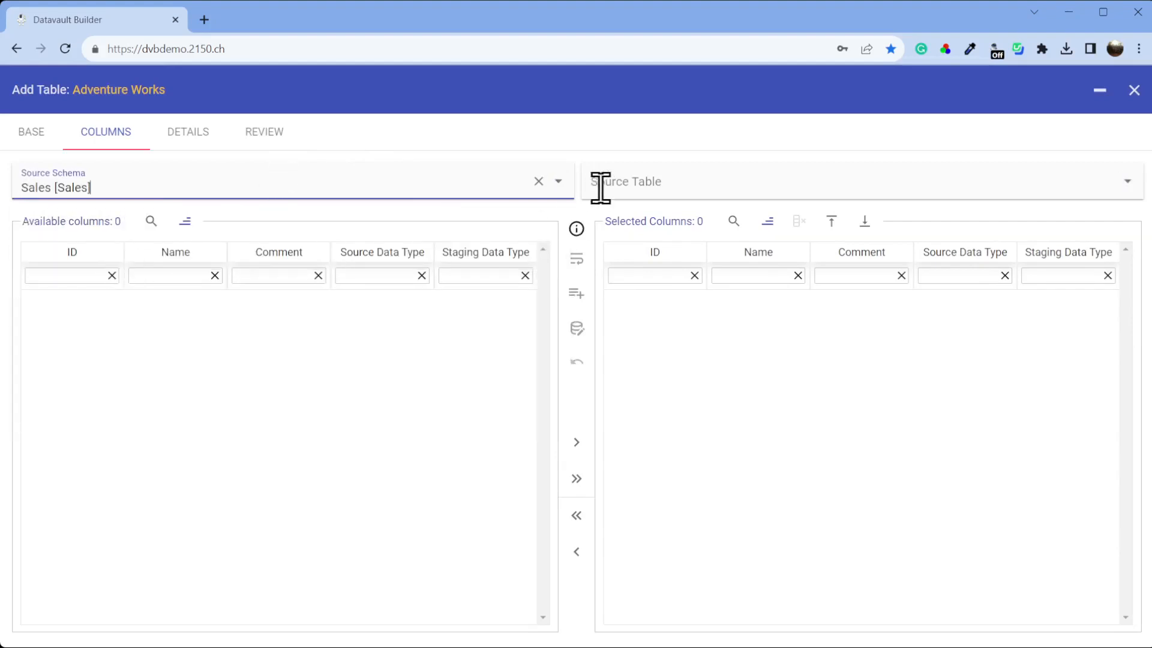
{"action": "left_click", "coordinate": [597, 187]}
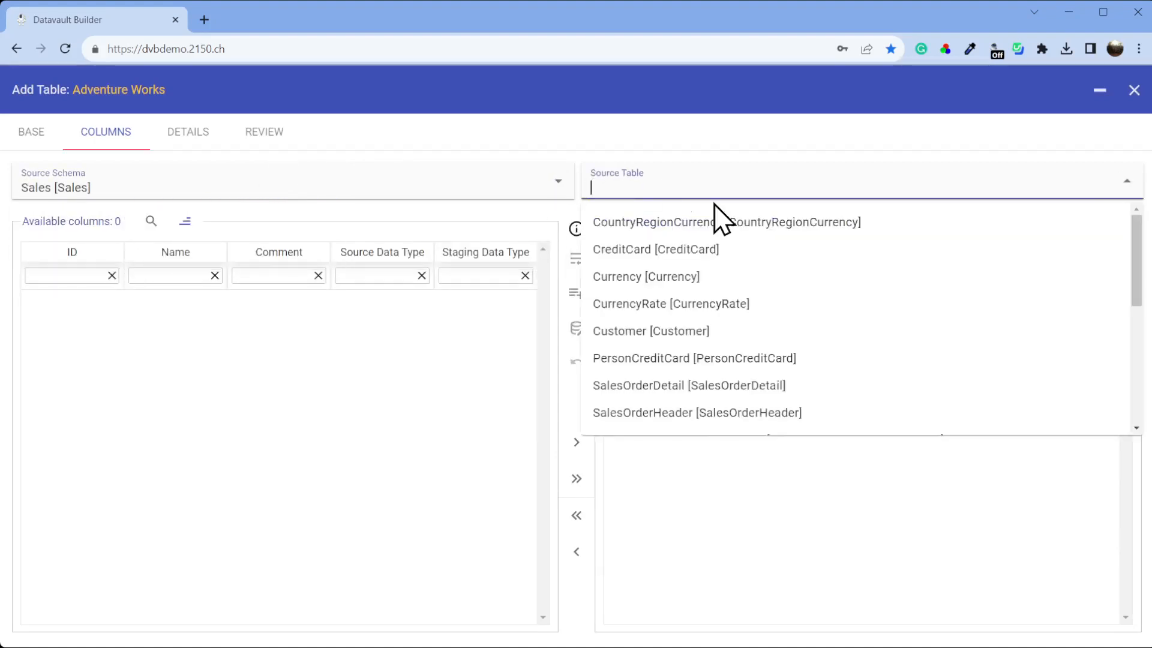
{"action": "left_click", "coordinate": [714, 413]}
{"action": "left_click", "coordinate": [577, 479]}
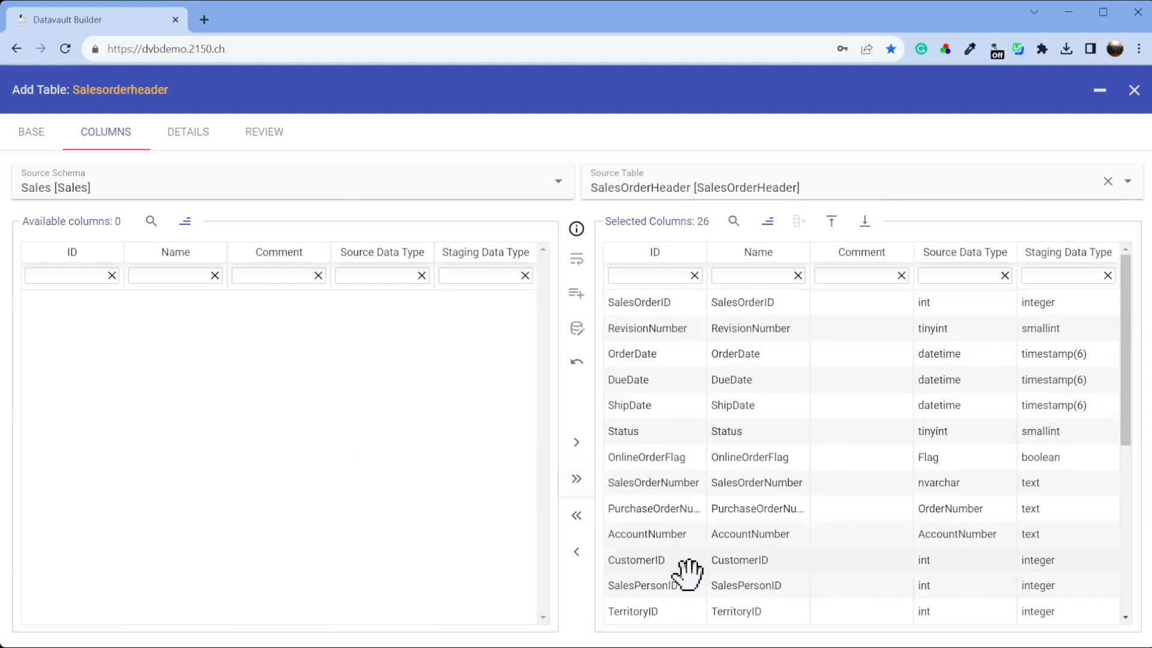
Review the SalesOrderHeader staging table, create it and start its load.
{"action": "left_click", "coordinate": [275, 135]}
{"action": "left_click", "coordinate": [1029, 629]}
{"action": "left_click", "coordinate": [1113, 630]}
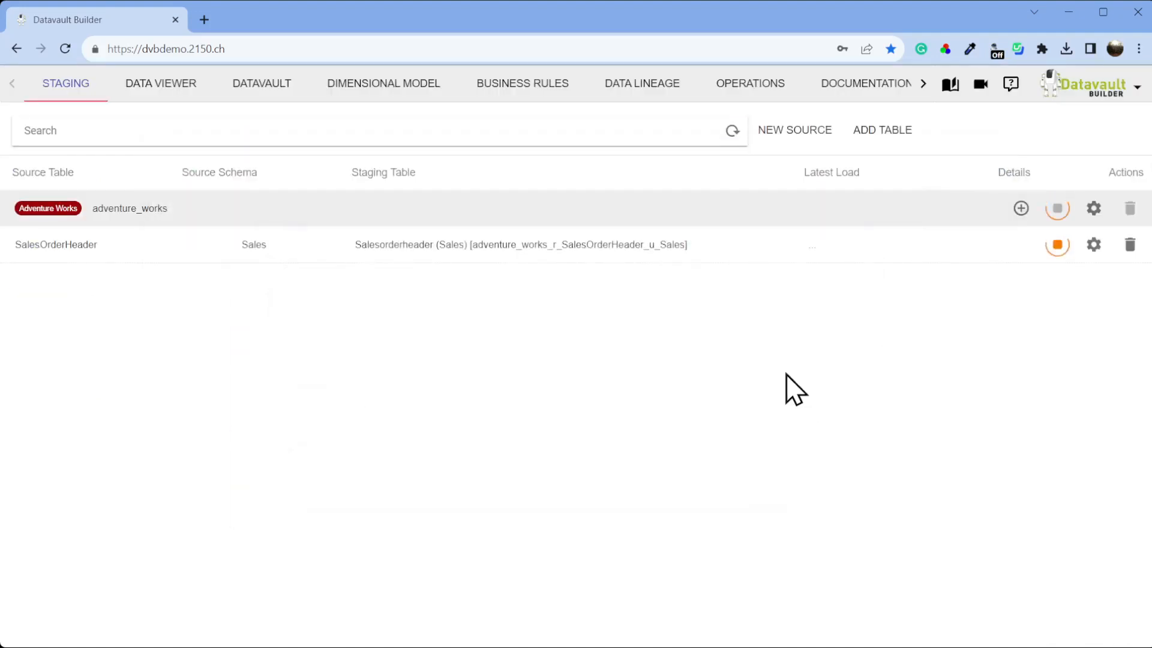
Start another Adventure Works staging table from SalesOrderDetail in the Sales schema and select all its columns.
{"action": "left_click", "coordinate": [1022, 208]}
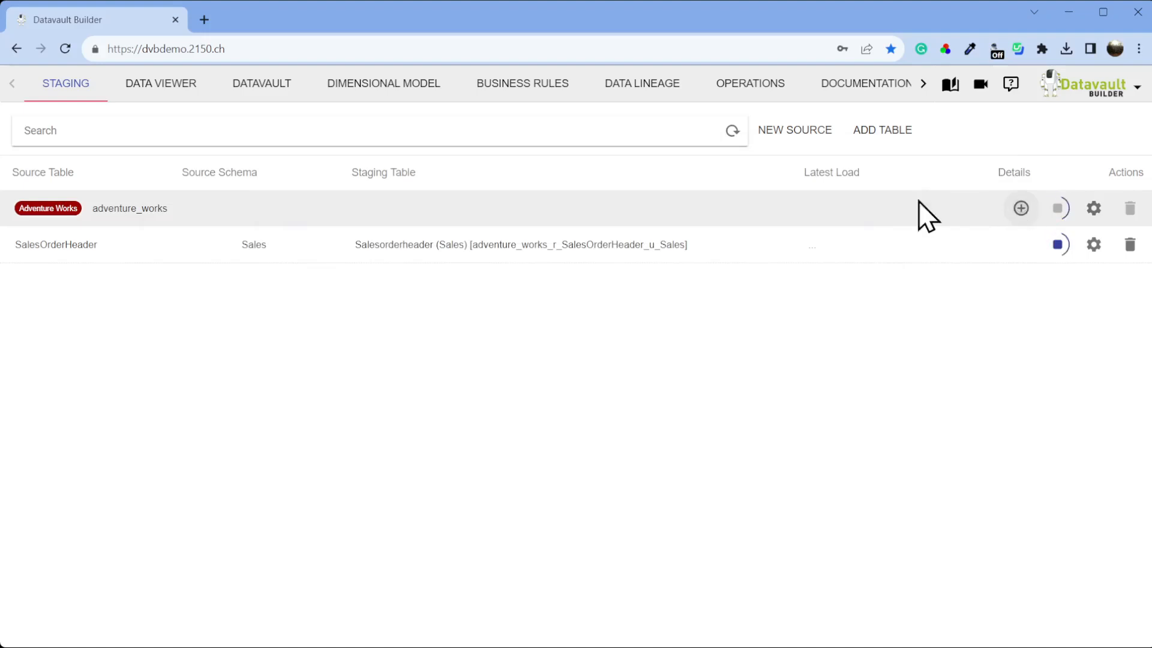
{"action": "left_click", "coordinate": [357, 188]}
{"action": "type", "text": "s [Sal"}
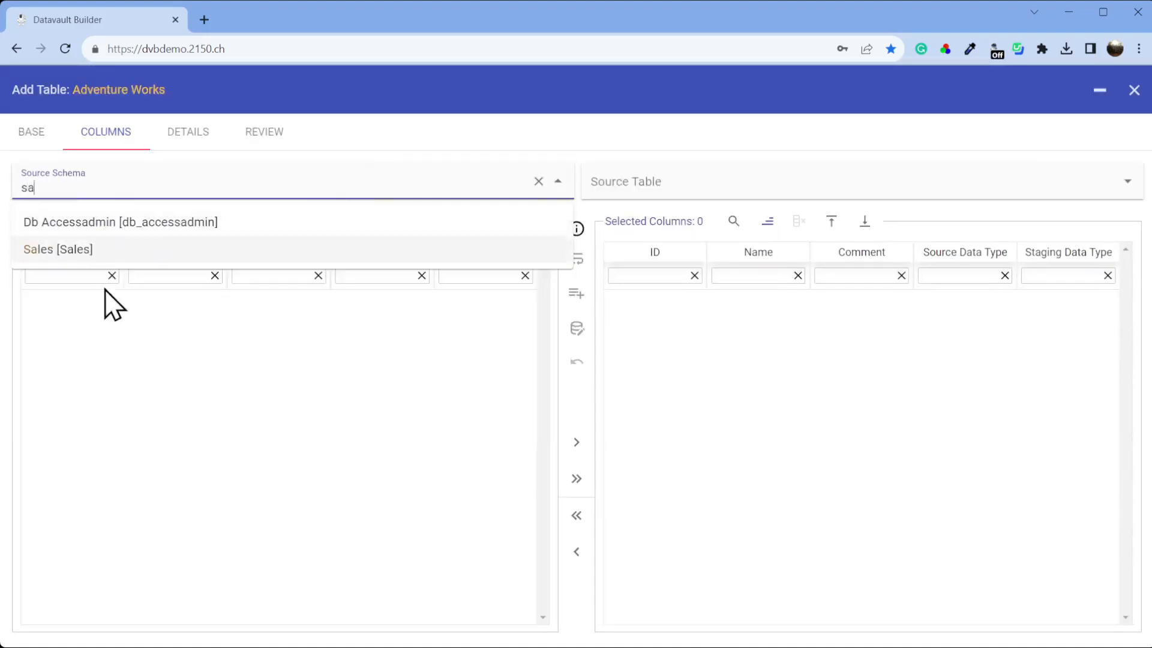
{"action": "left_click", "coordinate": [114, 249]}
{"action": "left_click", "coordinate": [645, 188]}
{"action": "type", "text": "de"}
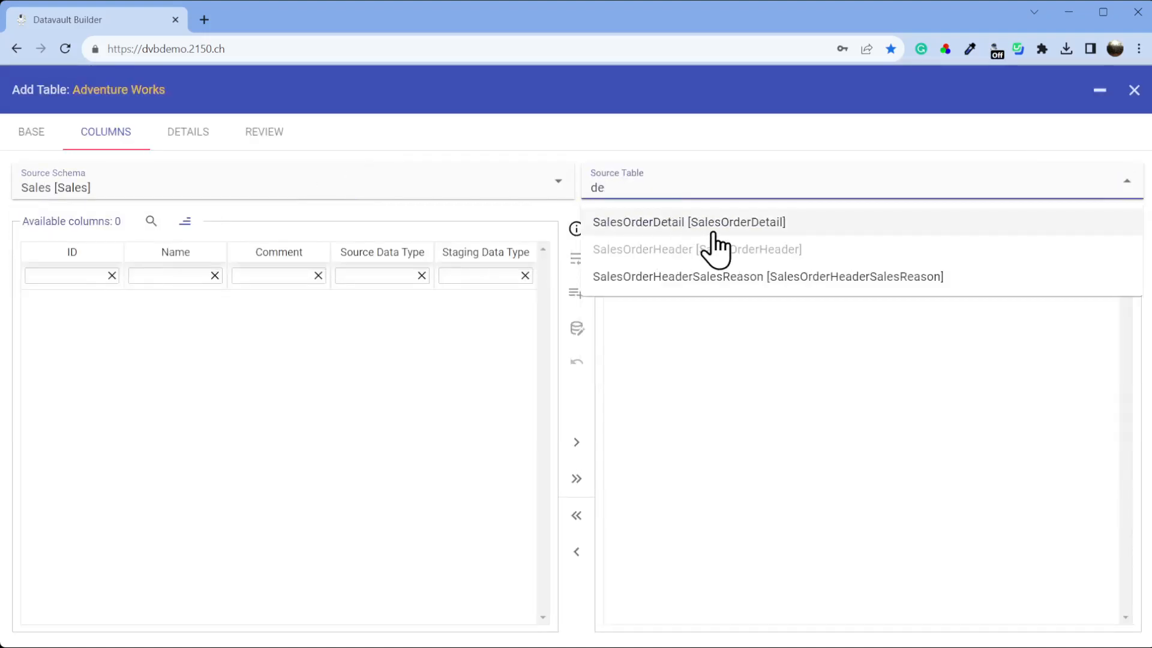
{"action": "key", "text": "Return"}
{"action": "left_click", "coordinate": [576, 478]}
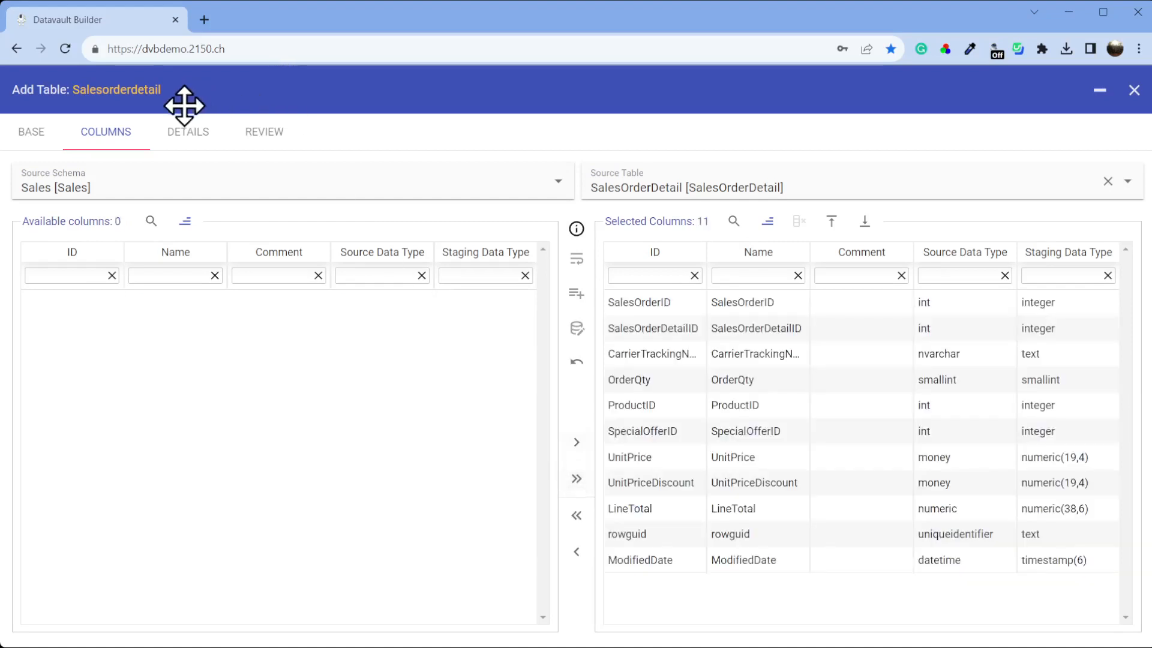
Review the SalesOrderDetail staging table and create it with immediate loading, continuing with another table.
{"action": "left_click", "coordinate": [268, 136]}
{"action": "left_click", "coordinate": [1028, 637]}
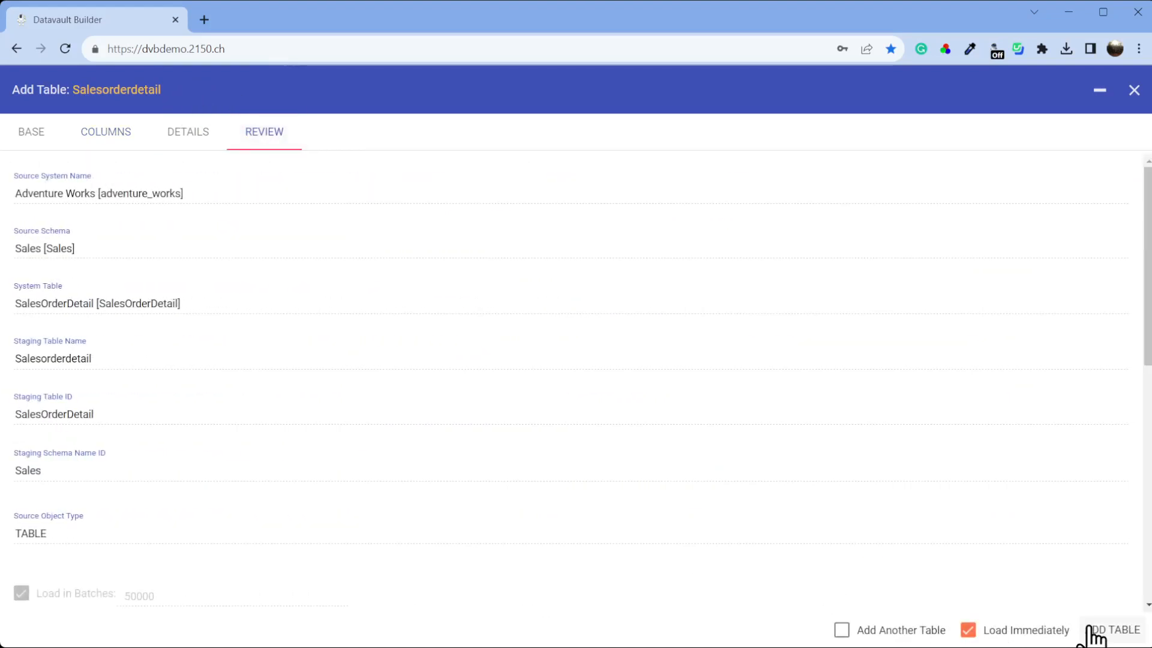
{"action": "left_click", "coordinate": [889, 632]}
{"action": "left_click", "coordinate": [1113, 636]}
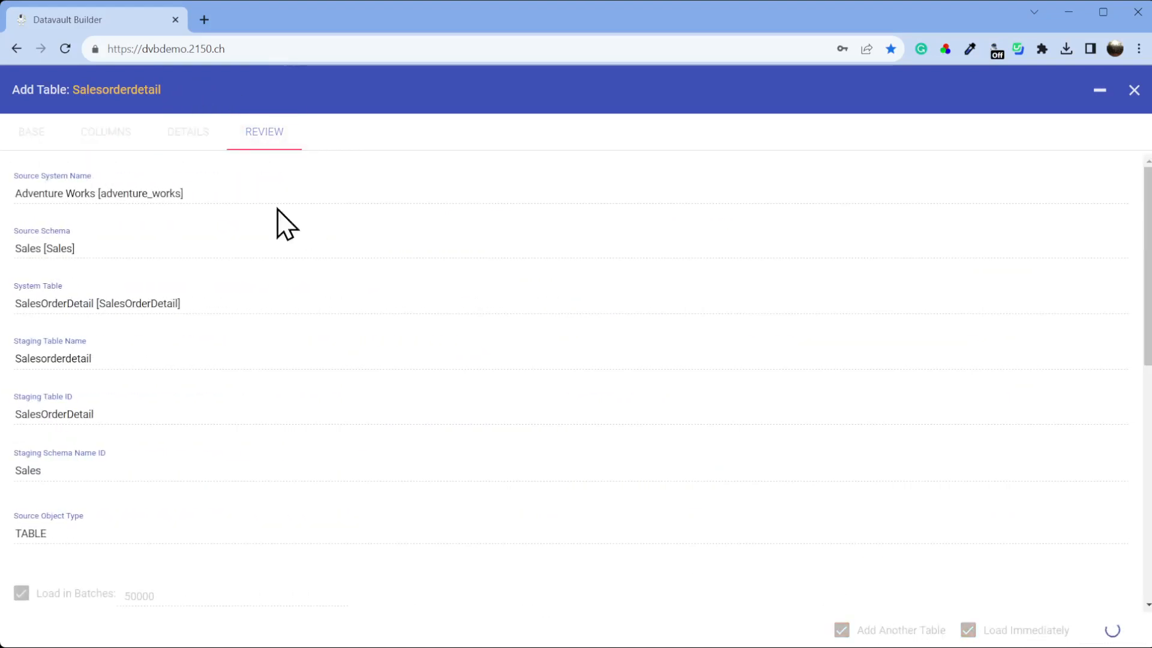
{"action": "left_click", "coordinate": [205, 173]}
{"action": "type", "text": "c"}
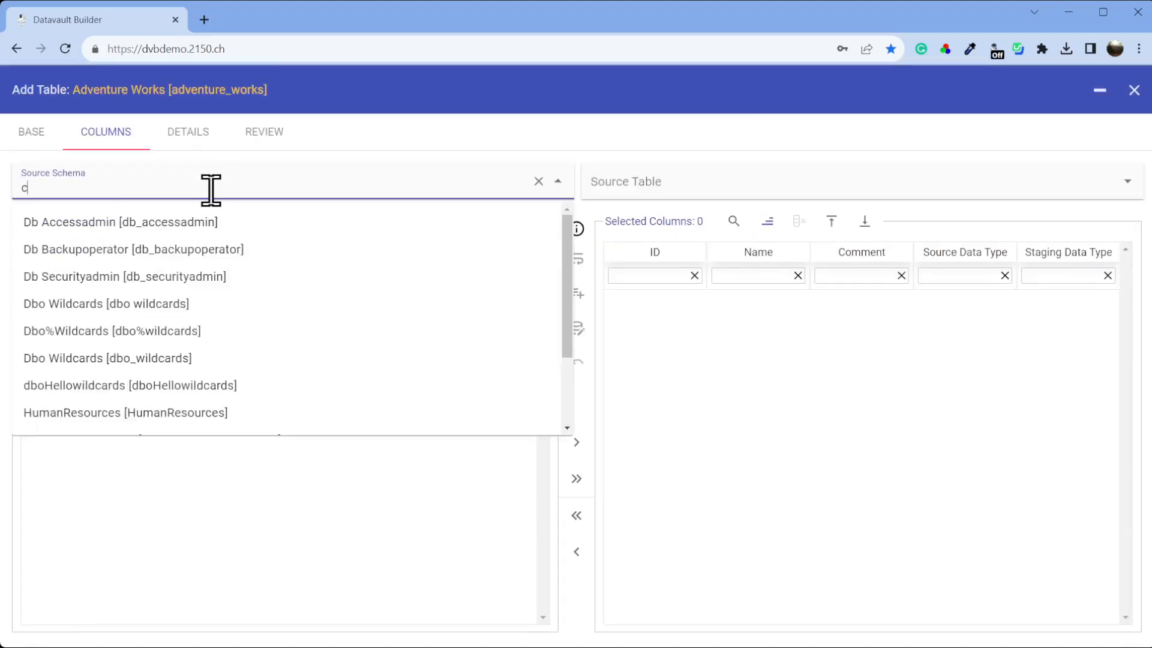
{"action": "type", "text": "u"}
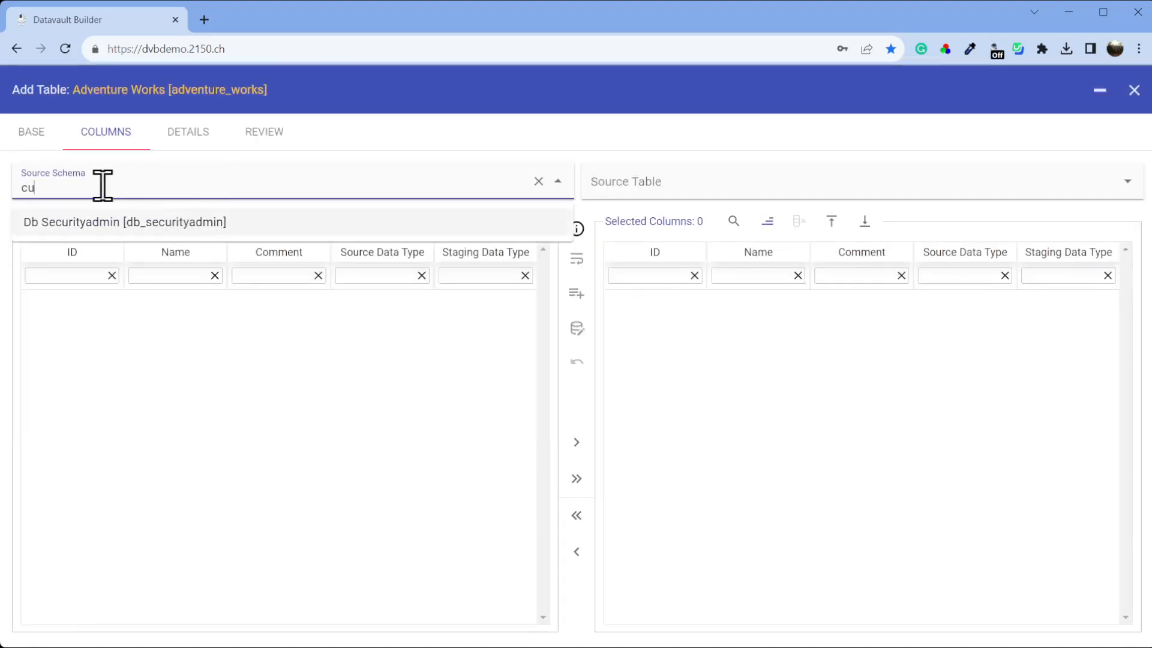
{"action": "key", "text": "ctrl+a"}
{"action": "key", "text": "BackSpace"}
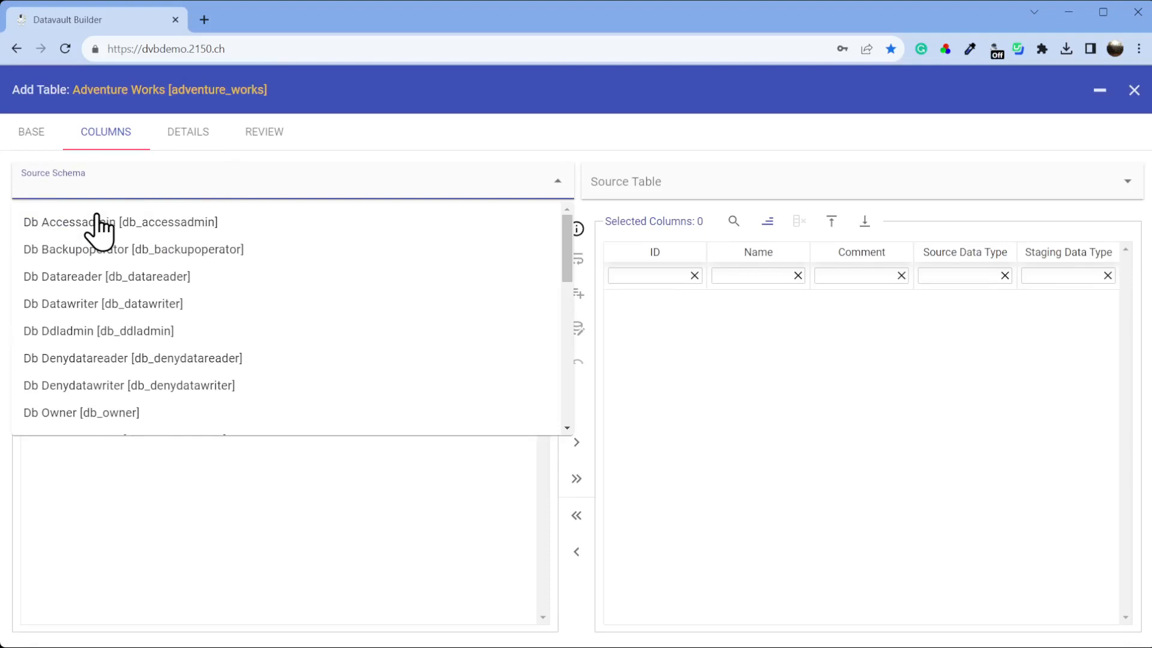
Choose the BusinessEntity table from the Person schema and select all its columns for staging.
{"action": "scroll", "coordinate": [188, 352], "scroll_direction": "down", "scroll_amount": 10}
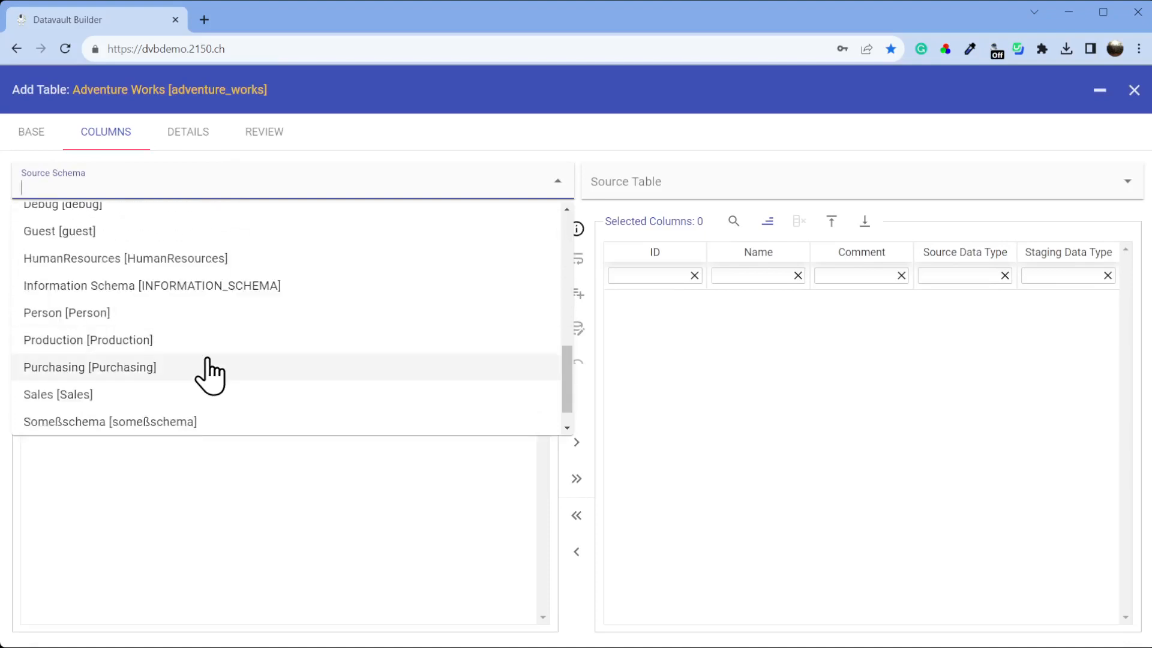
{"action": "left_click", "coordinate": [105, 314]}
{"action": "left_click", "coordinate": [709, 186]}
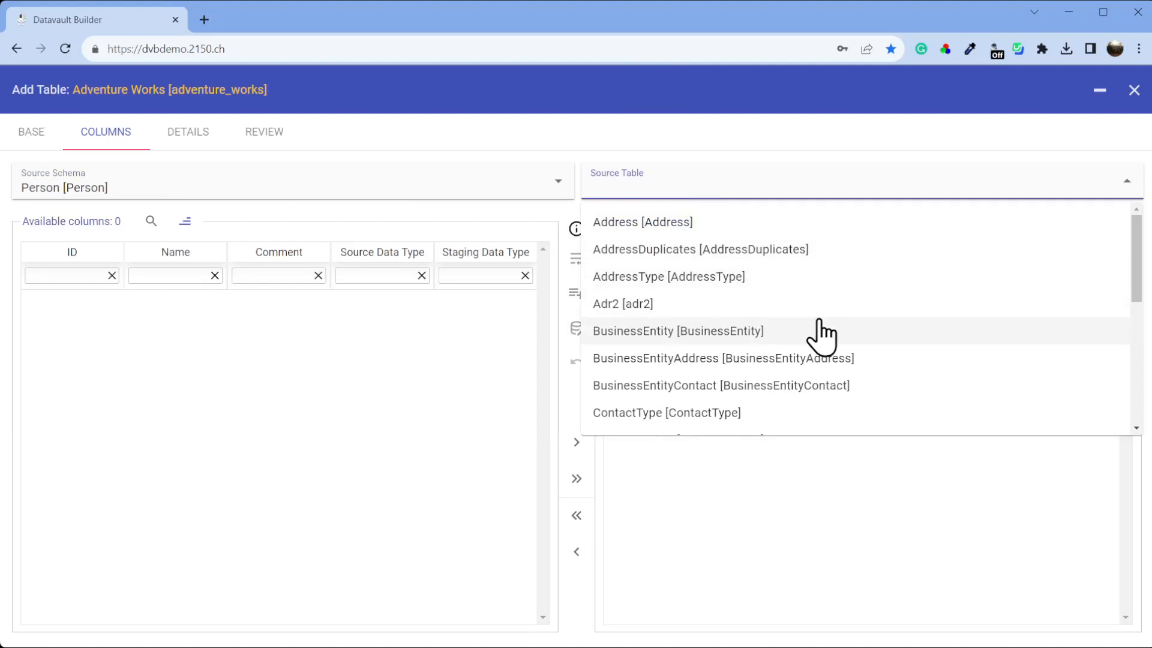
{"action": "scroll", "coordinate": [822, 335], "scroll_direction": "down", "scroll_amount": 1}
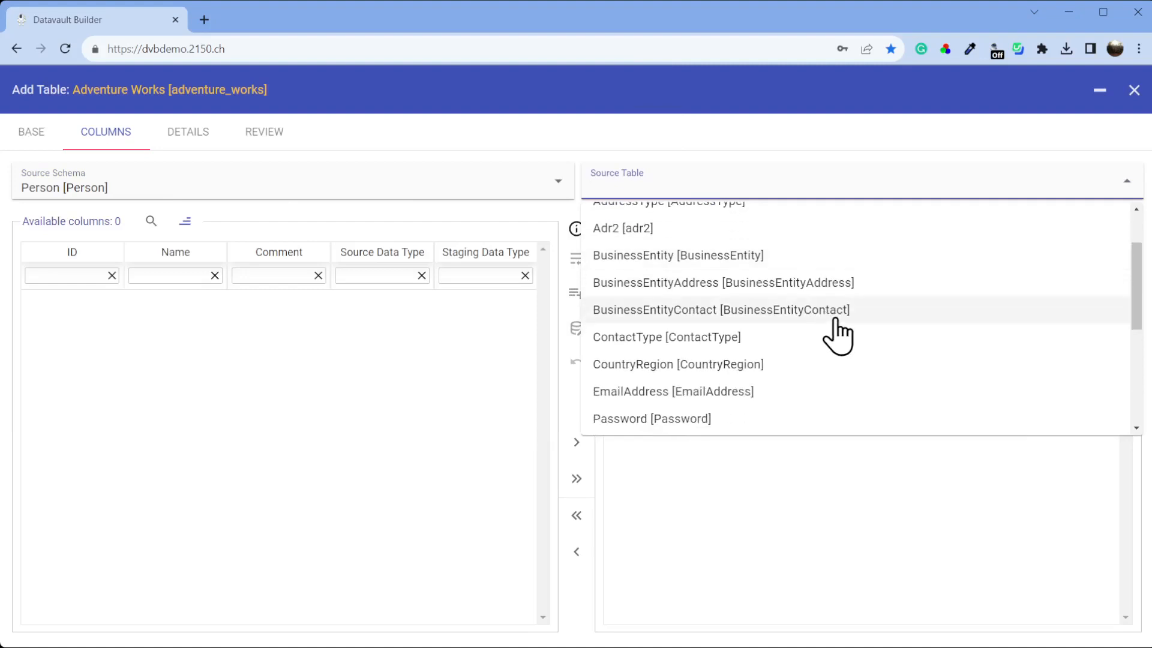
{"action": "scroll", "coordinate": [810, 312], "scroll_direction": "up", "scroll_amount": 1}
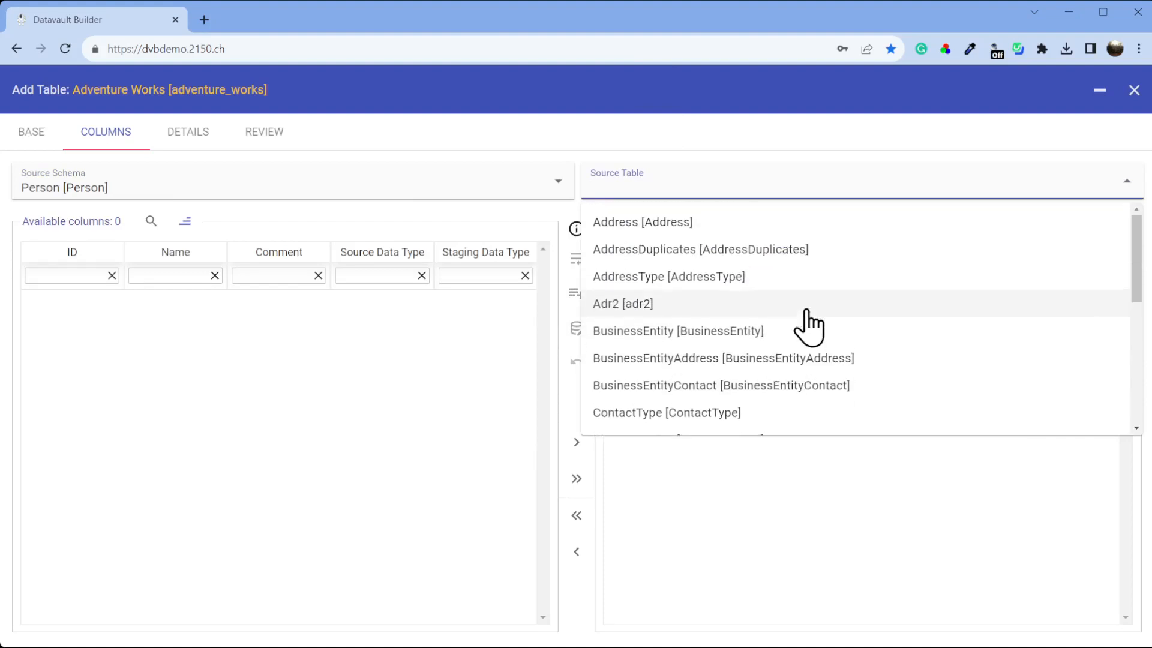
{"action": "left_click", "coordinate": [733, 332]}
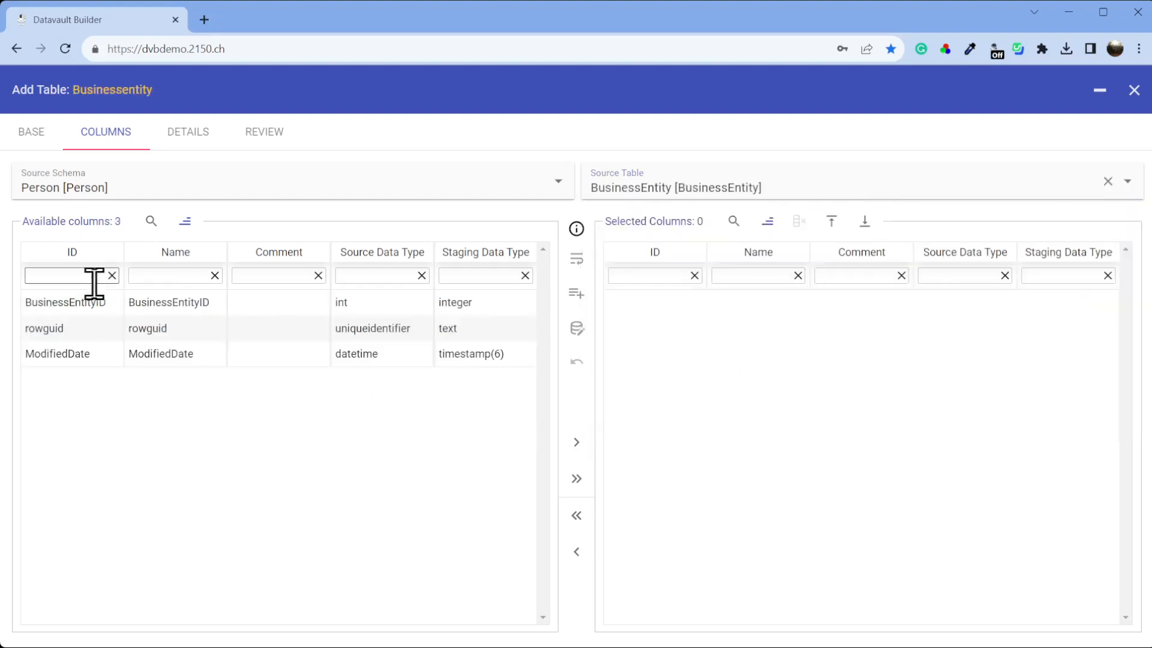
{"action": "left_click", "coordinate": [576, 480]}
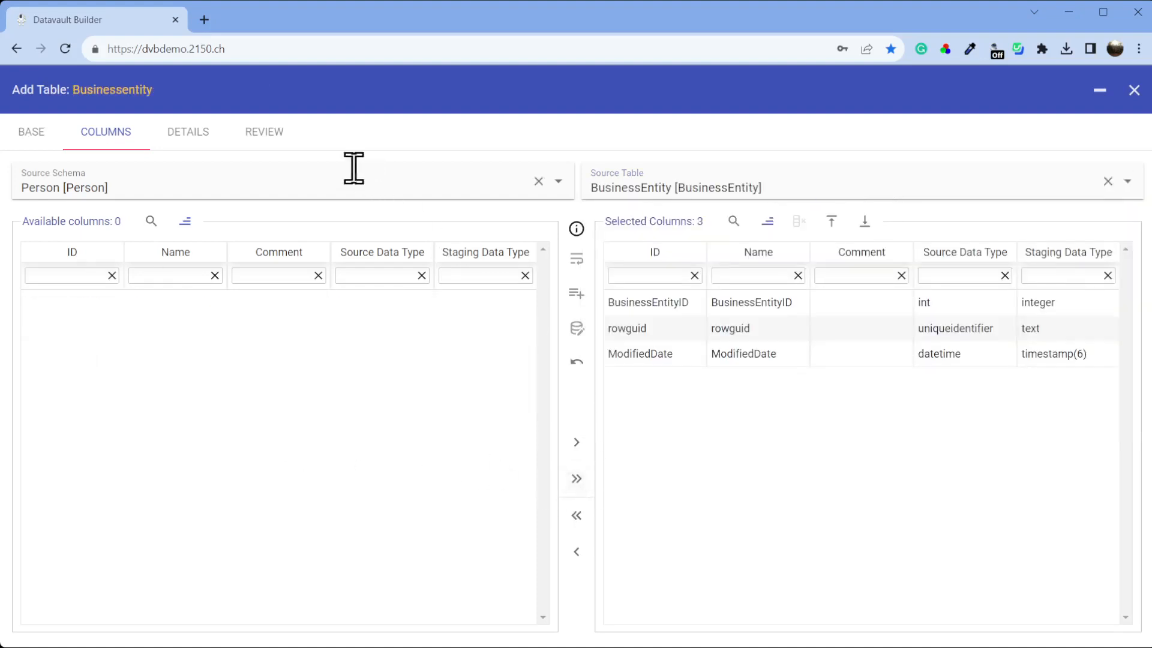
Review the BusinessEntity staging table and create it with immediate loading, continuing with another table.
{"action": "left_click", "coordinate": [279, 143]}
{"action": "left_click", "coordinate": [969, 630]}
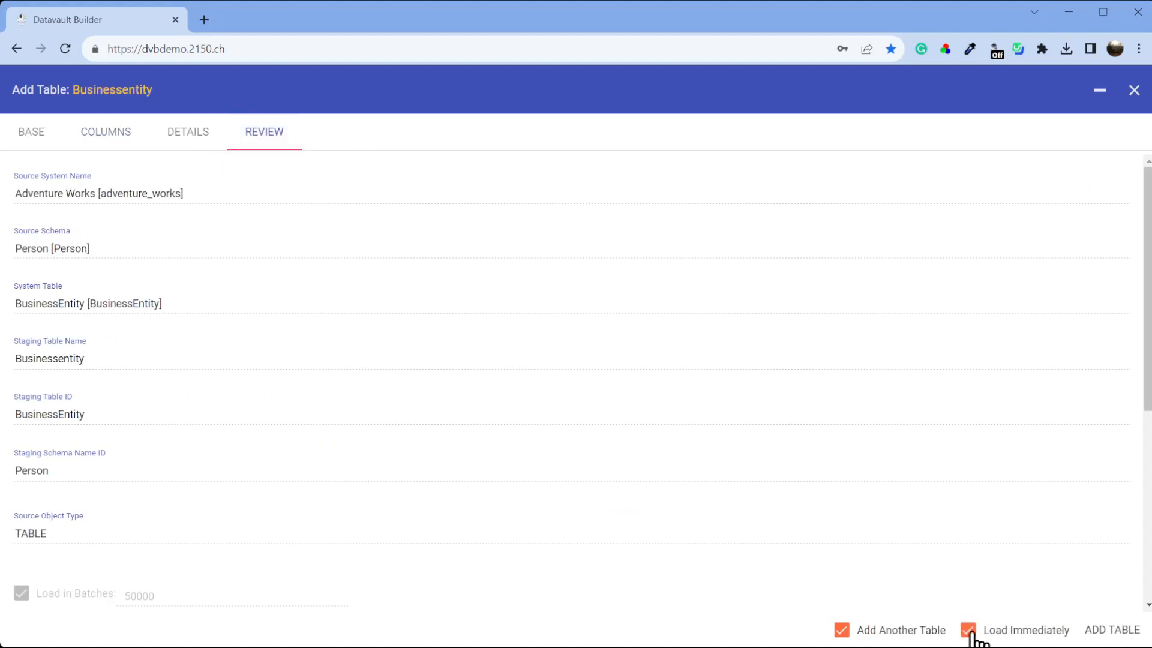
{"action": "left_click", "coordinate": [1112, 630]}
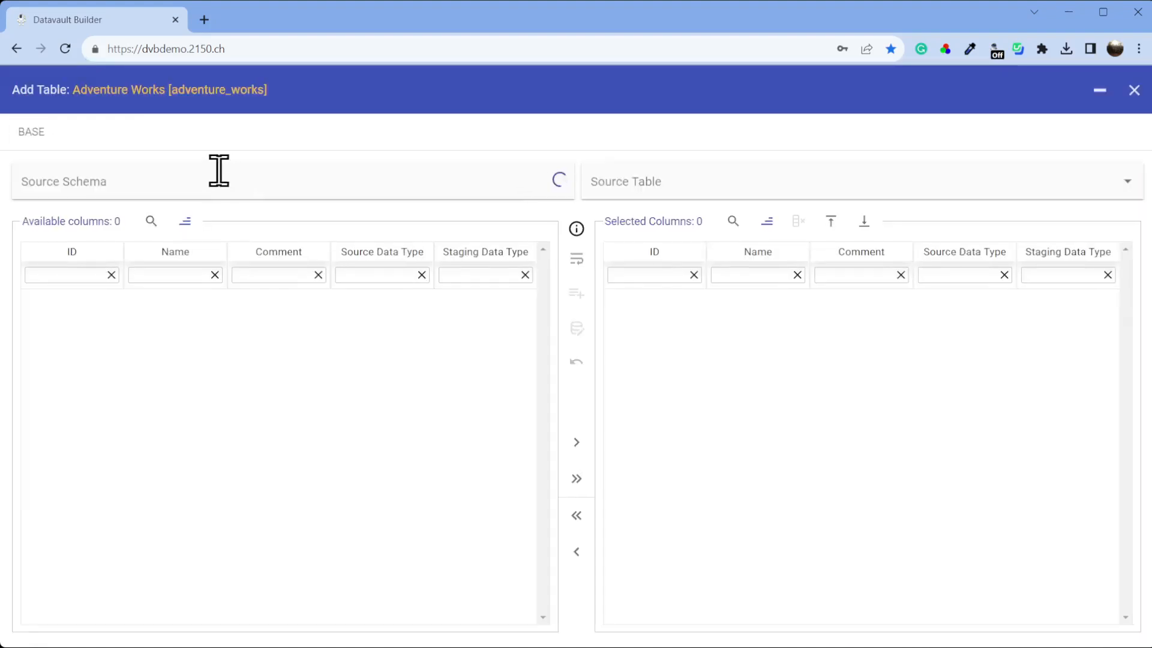
Stage the Person table from the Person schema with all its columns and load it immediately.
{"action": "left_click", "coordinate": [178, 182]}
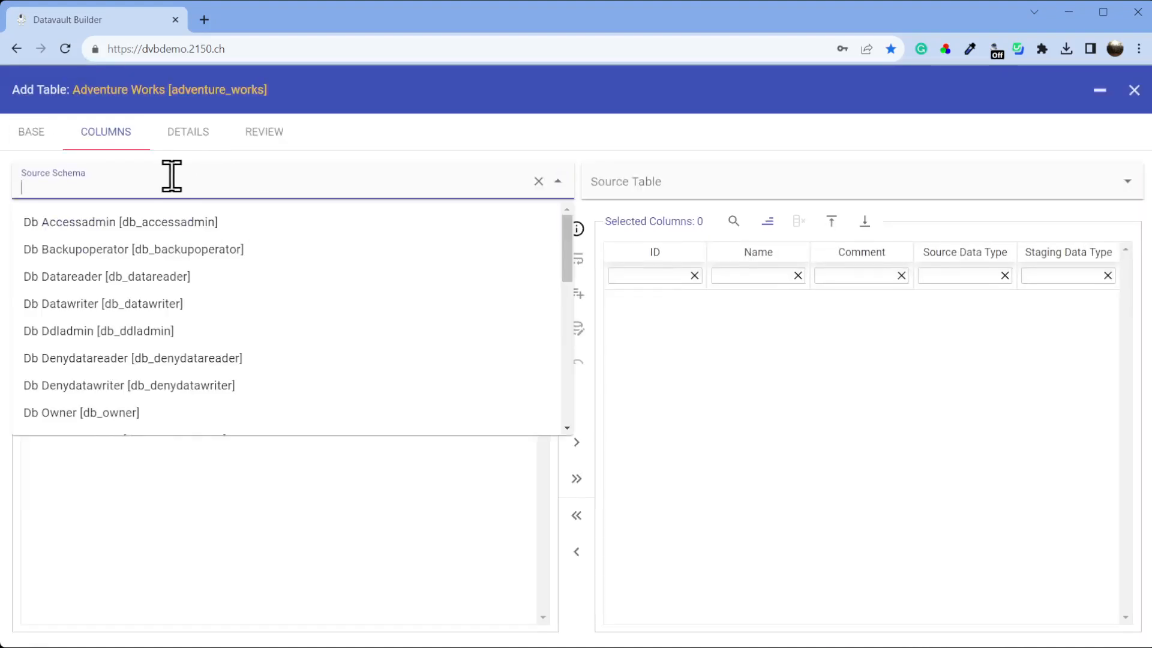
{"action": "type", "text": "per"}
{"action": "left_click", "coordinate": [147, 306]}
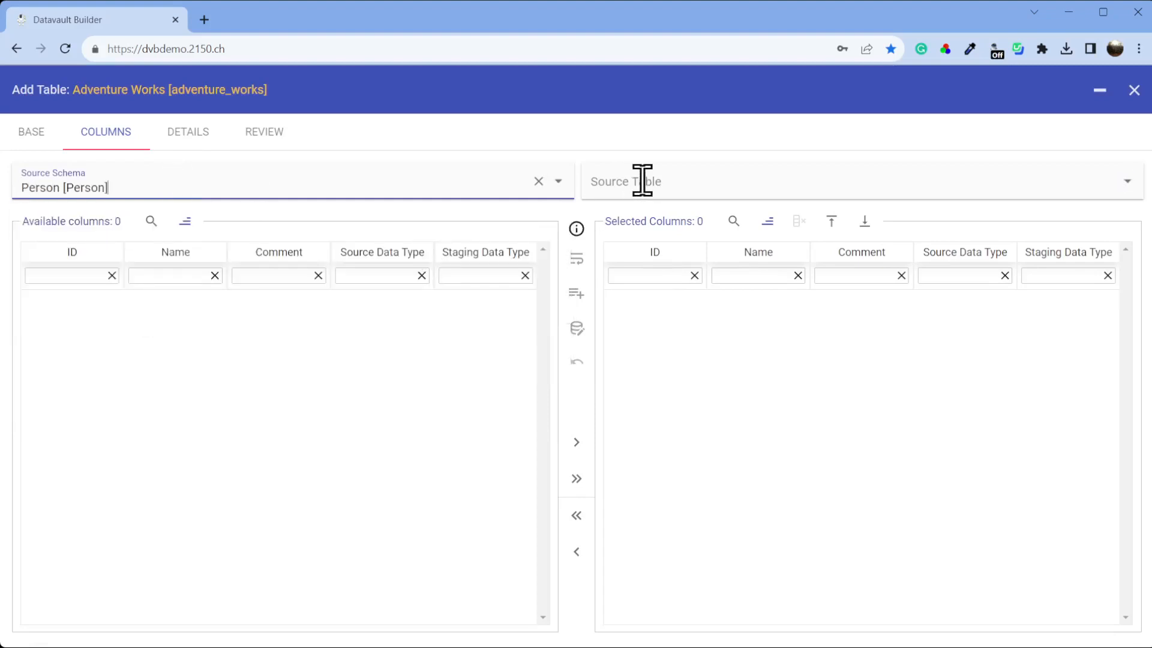
{"action": "left_click", "coordinate": [641, 181]}
{"action": "scroll", "coordinate": [954, 358], "scroll_direction": "down", "scroll_amount": 3}
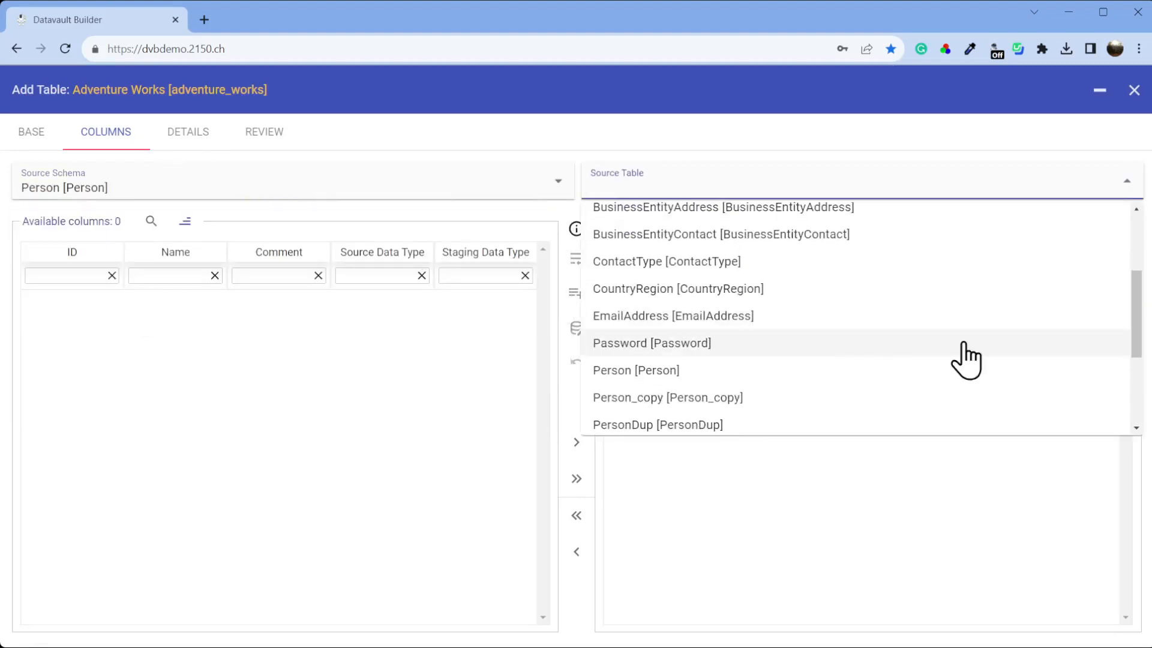
{"action": "left_click", "coordinate": [760, 370]}
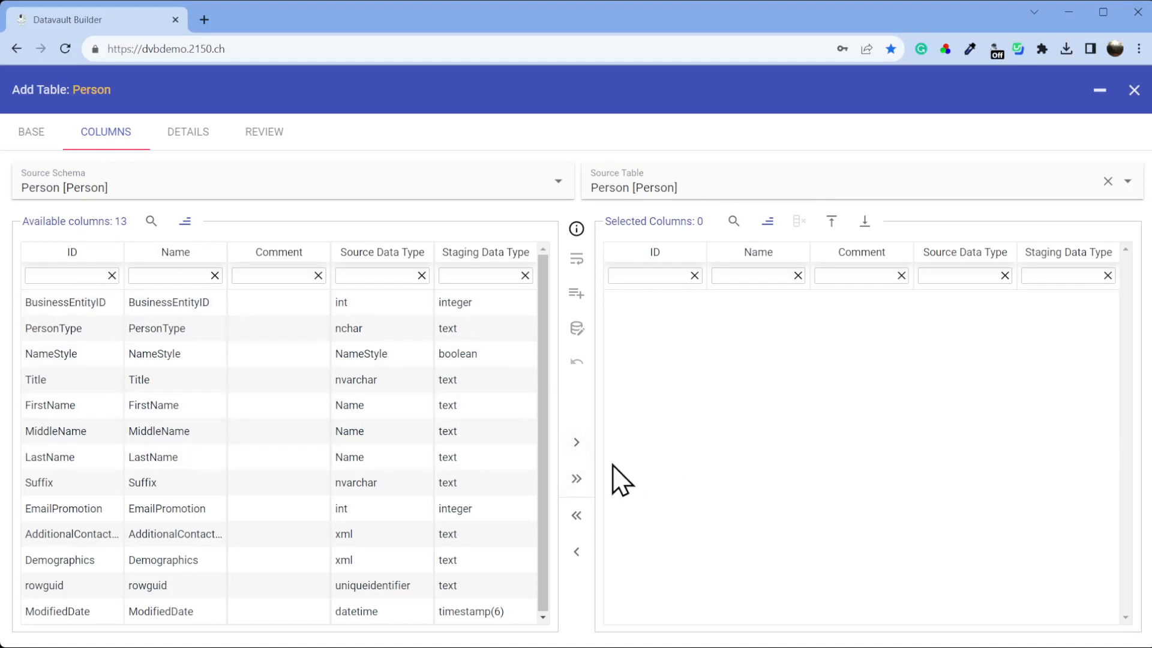
{"action": "left_click", "coordinate": [577, 478]}
{"action": "left_click", "coordinate": [264, 132]}
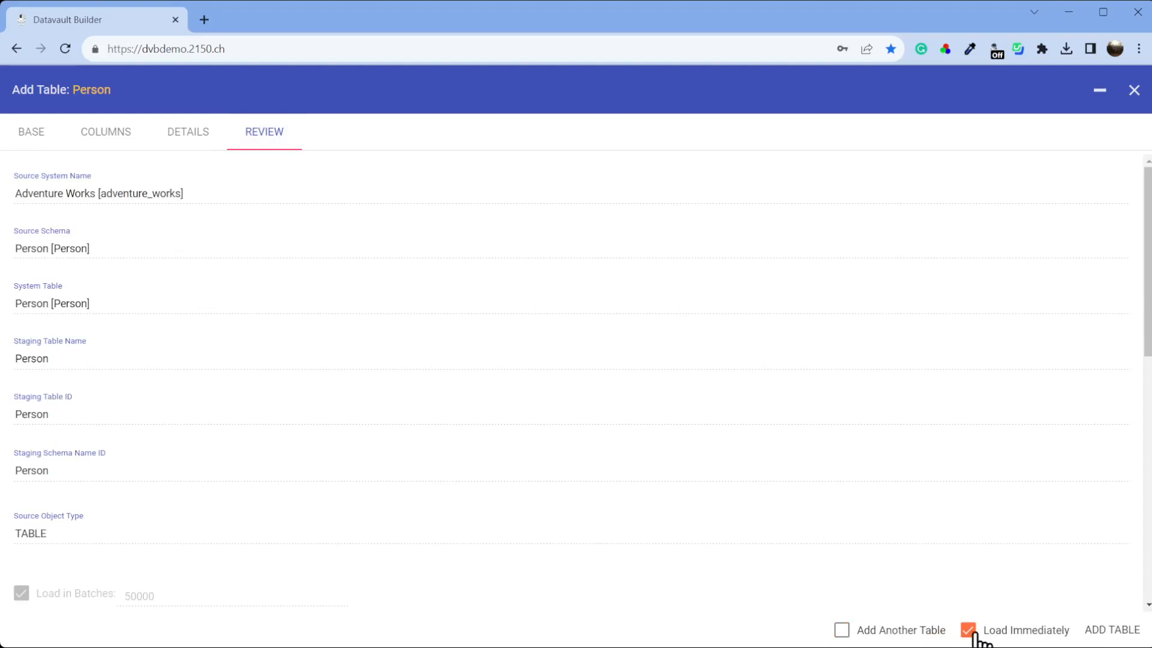
{"action": "left_click", "coordinate": [1112, 630]}
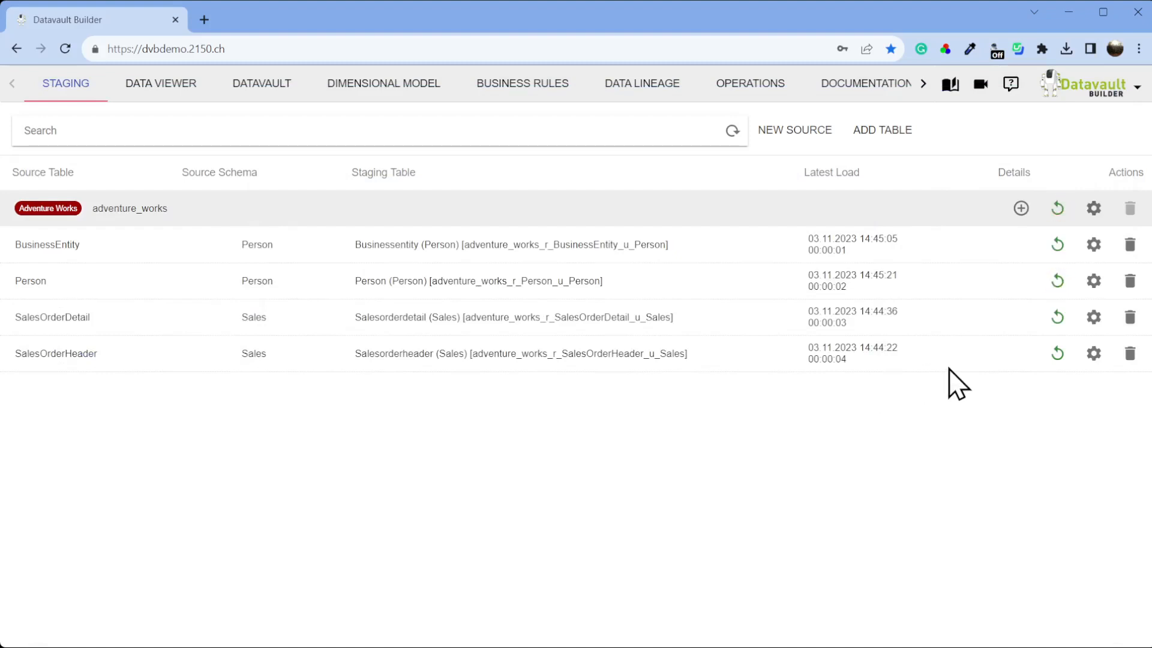
Stage the Product table from the Adventure Works Production schema with all its columns and load it immediately.
{"action": "left_click", "coordinate": [1020, 209]}
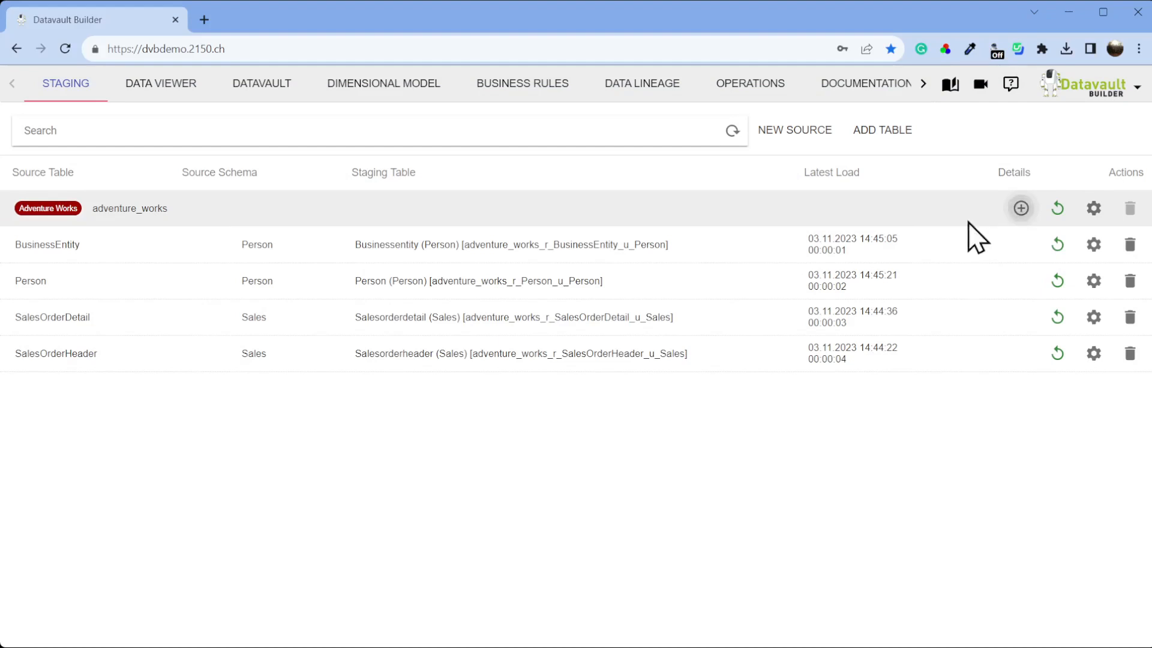
{"action": "left_click", "coordinate": [387, 196]}
{"action": "scroll", "coordinate": [420, 309], "scroll_direction": "down", "scroll_amount": 5}
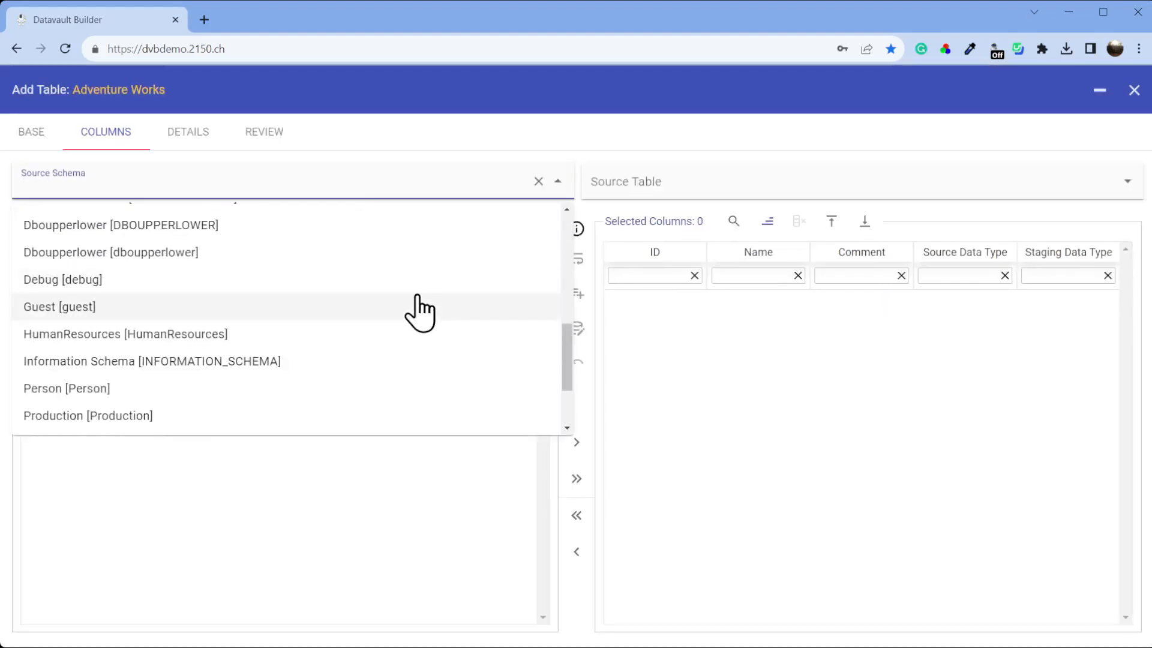
{"action": "scroll", "coordinate": [414, 315], "scroll_direction": "down", "scroll_amount": 2}
{"action": "left_click", "coordinate": [174, 321]}
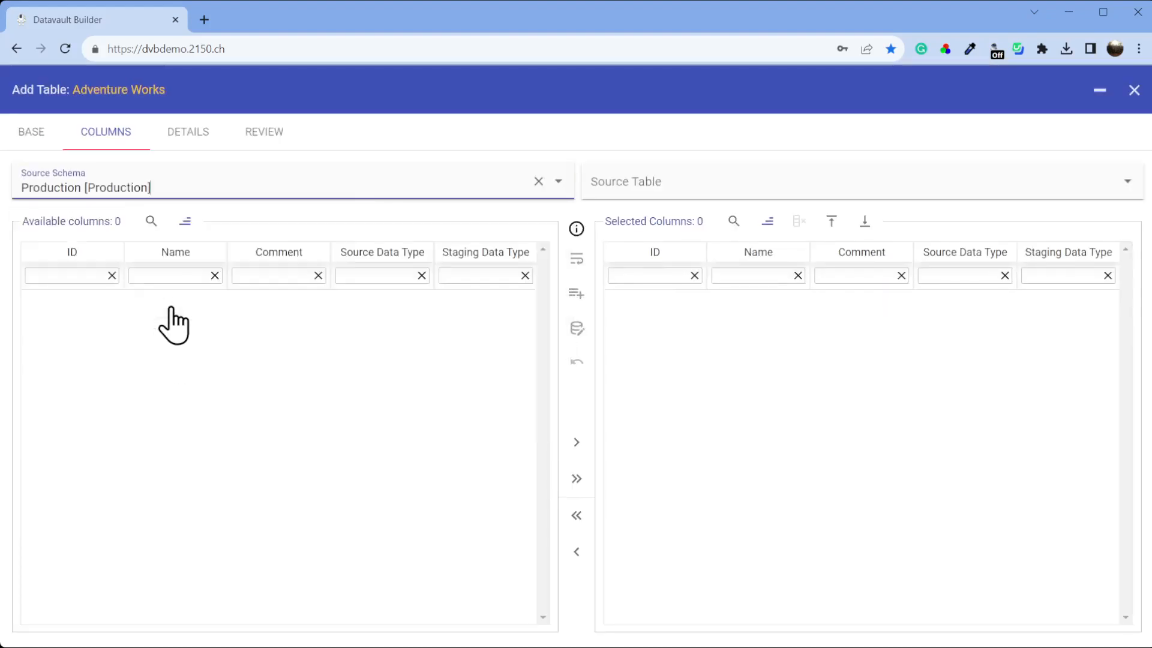
{"action": "left_click", "coordinate": [639, 191]}
{"action": "left_click", "coordinate": [735, 385]}
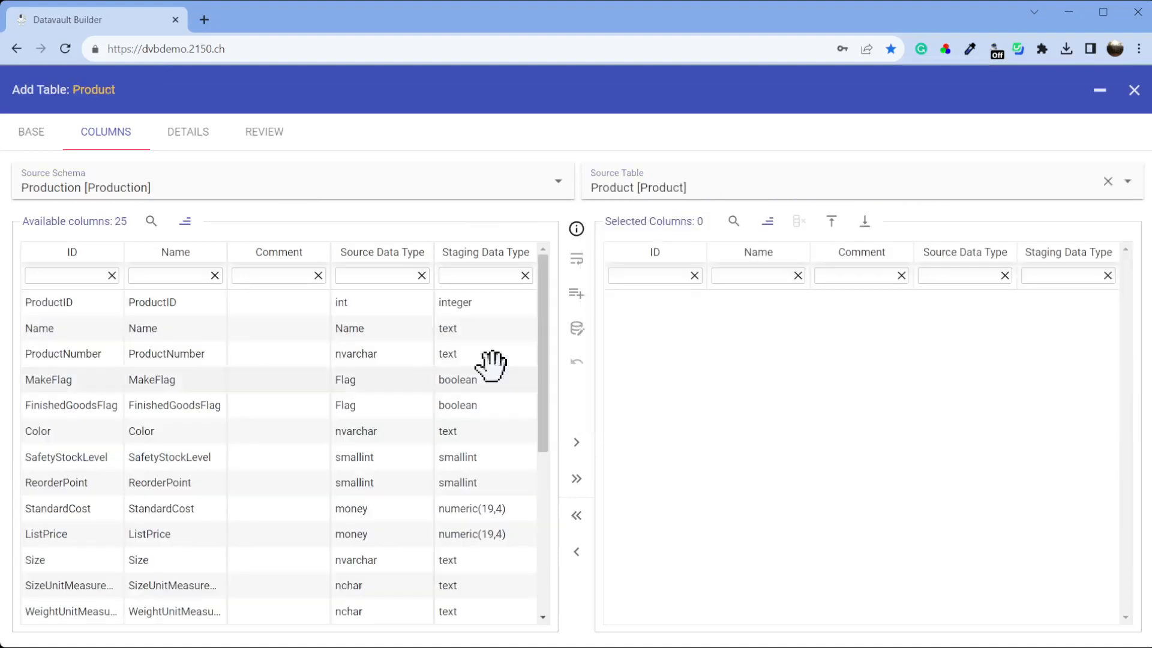
{"action": "left_click", "coordinate": [577, 478]}
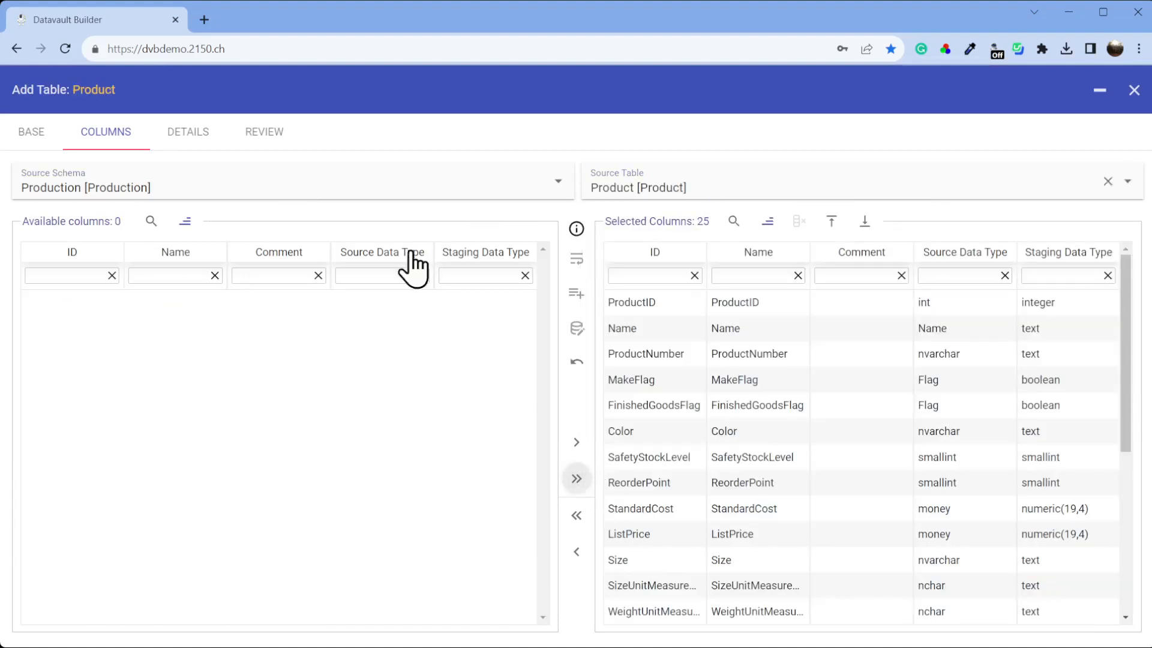
{"action": "left_click", "coordinate": [289, 131]}
{"action": "left_click", "coordinate": [1102, 631]}
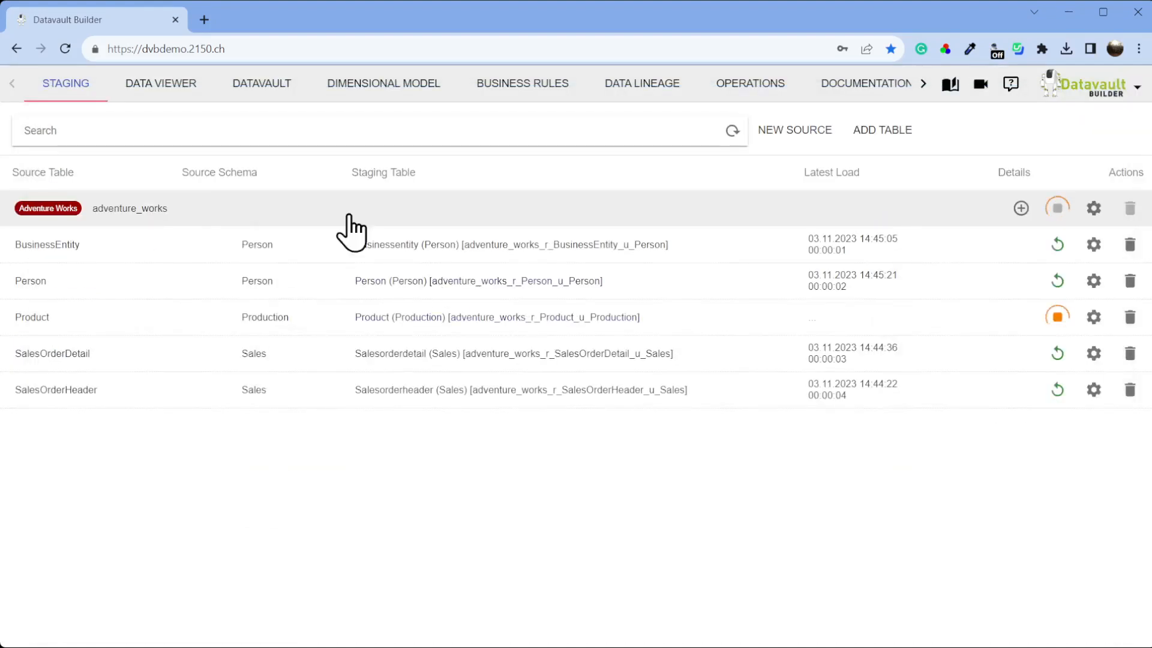
Start a load for the Product hub in the Data Vault model from the Adventure Works Product staging table, with ProductID as business key.
{"action": "left_click", "coordinate": [270, 92]}
{"action": "left_click_drag", "start_coordinate": [632, 319], "coordinate": [684, 336]}
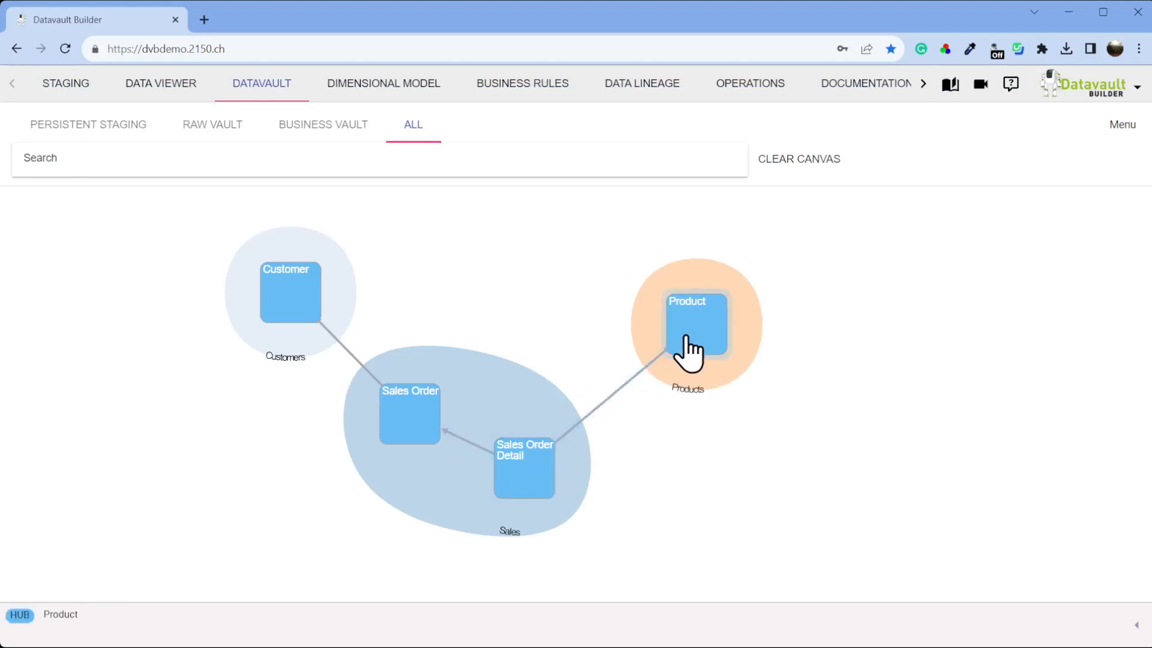
{"action": "right_click", "coordinate": [690, 336]}
{"action": "left_click", "coordinate": [778, 414]}
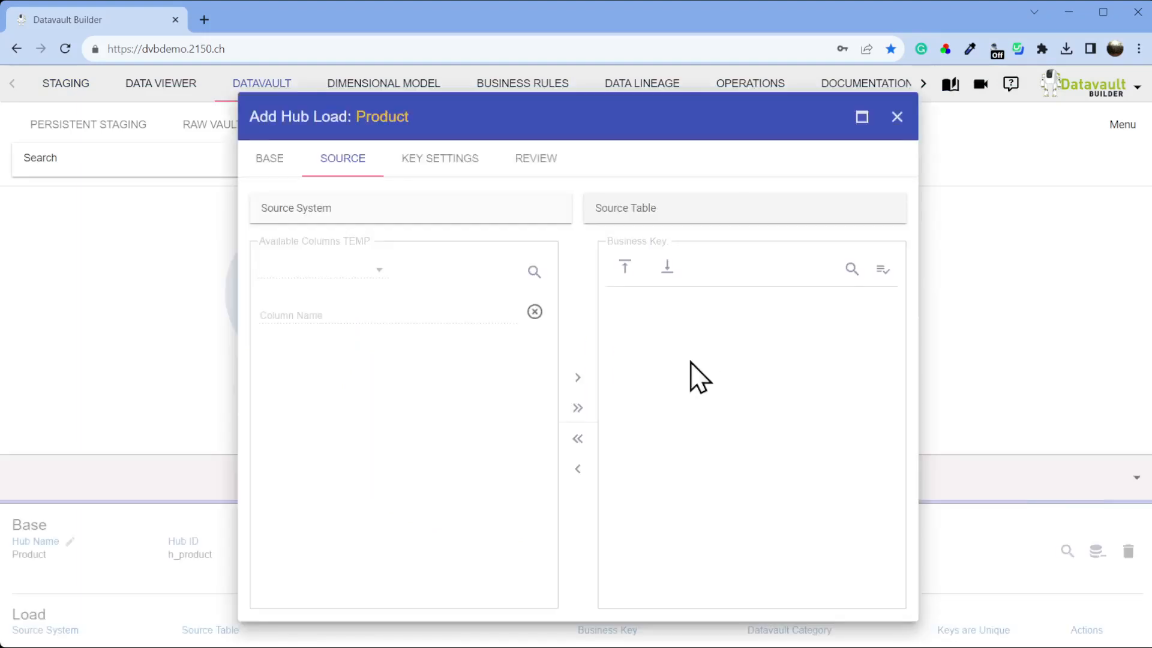
{"action": "left_click", "coordinate": [422, 214]}
{"action": "left_click", "coordinate": [363, 233]}
{"action": "left_click", "coordinate": [629, 216]}
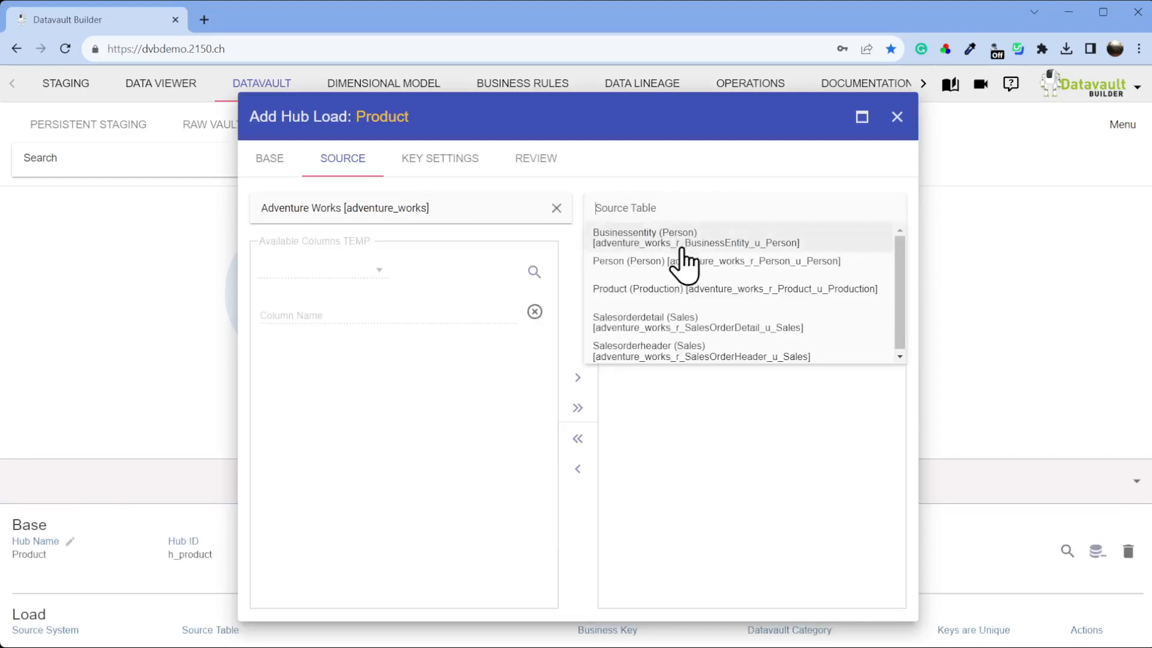
{"action": "left_click", "coordinate": [681, 300]}
{"action": "left_click_drag", "start_coordinate": [373, 355], "coordinate": [780, 359]}
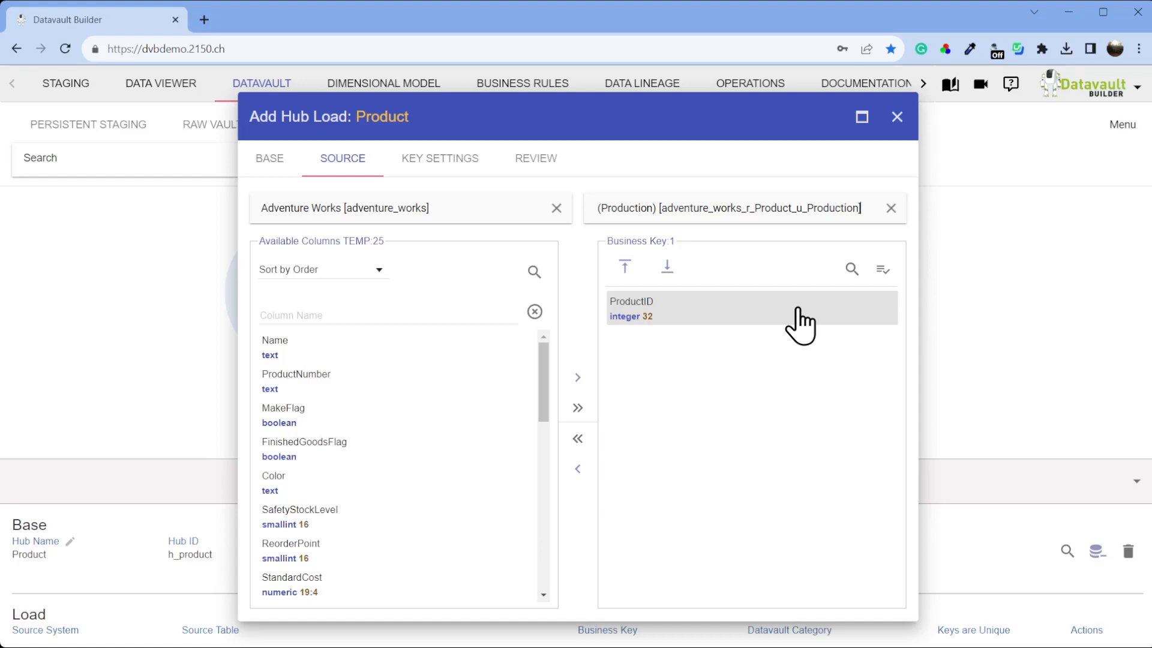
Check the ProductID business key, then review and add the Product hub load with an automatically created default satellite.
{"action": "left_click", "coordinate": [892, 271]}
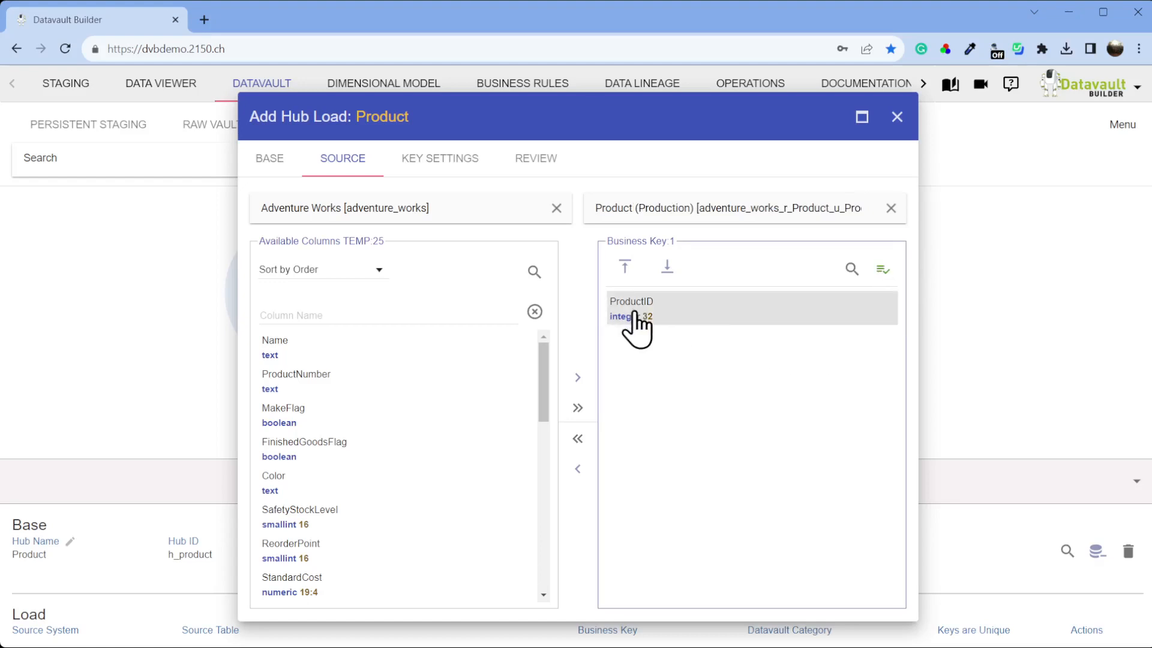
{"action": "left_click", "coordinate": [531, 162]}
{"action": "left_click", "coordinate": [757, 605]}
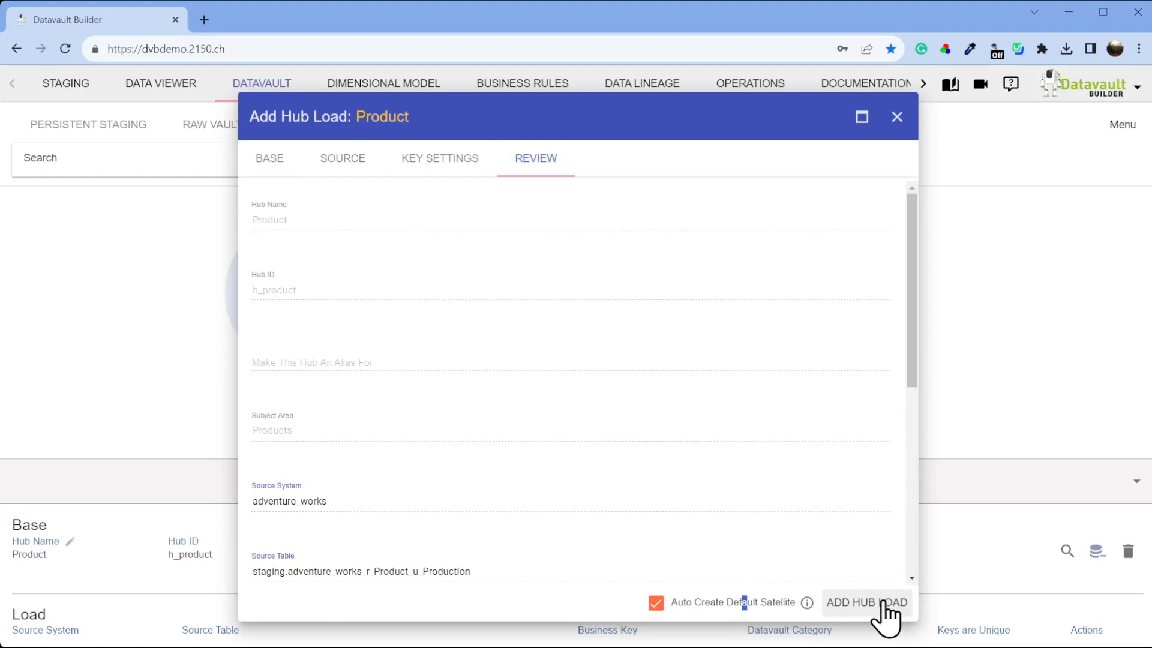
{"action": "left_click", "coordinate": [882, 602]}
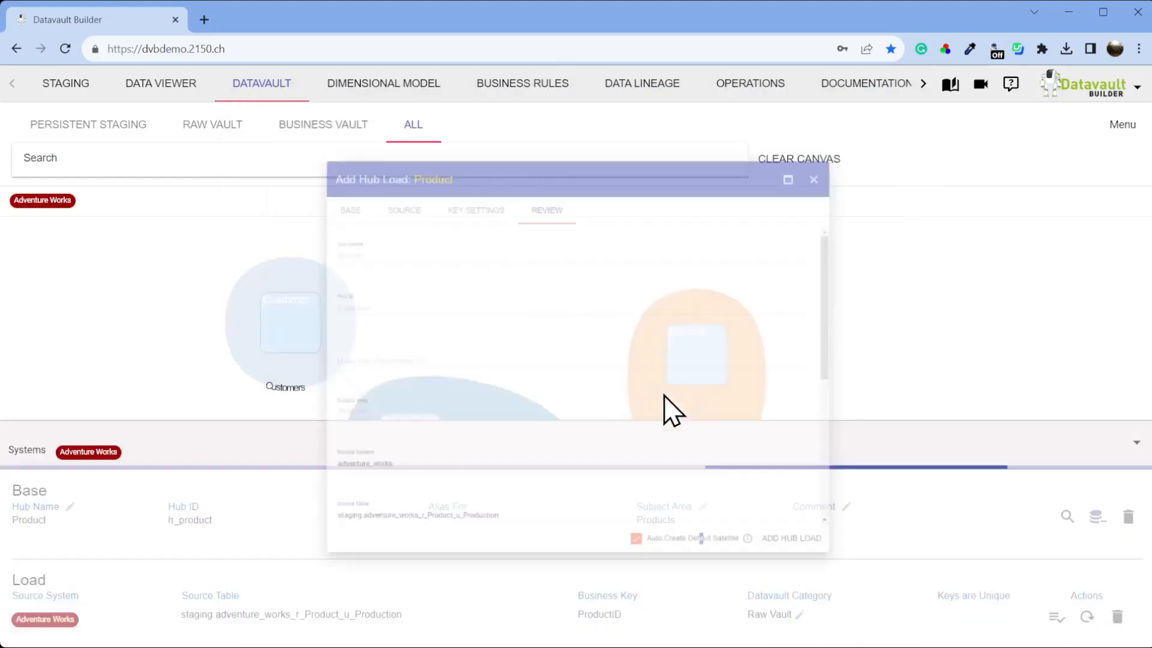
Collapse the hub details and rearrange the canvas so the default satellite sits above and to the right of the Product hub.
{"action": "left_click", "coordinate": [1136, 442]}
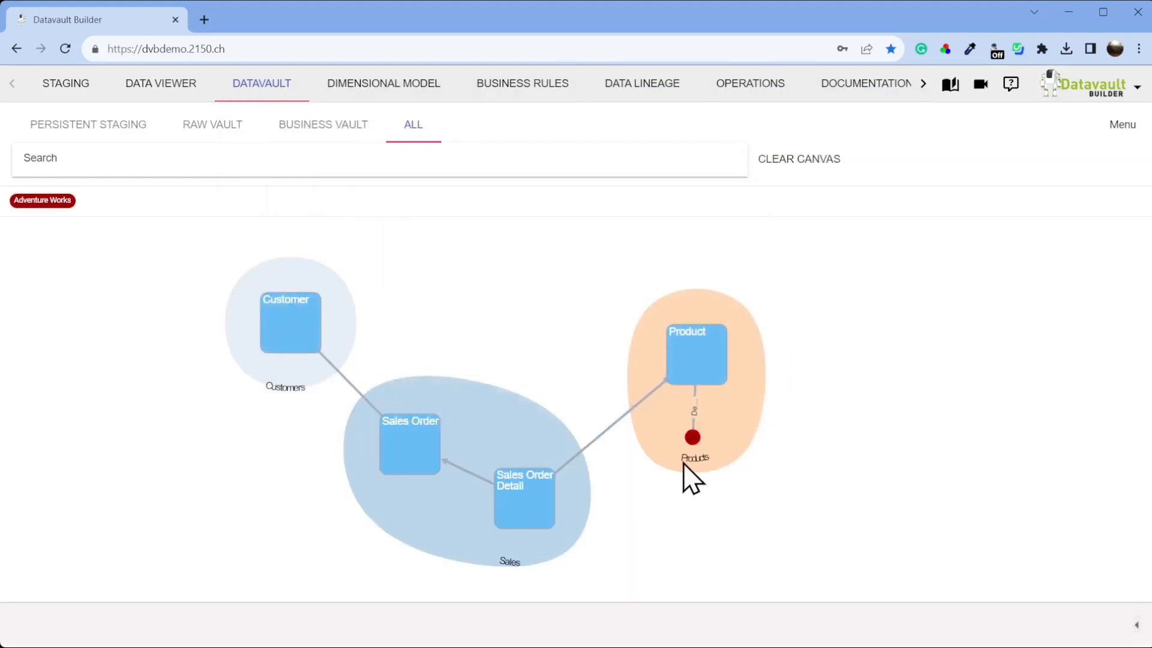
{"action": "left_click_drag", "start_coordinate": [744, 413], "coordinate": [787, 267]}
{"action": "left_click_drag", "start_coordinate": [712, 380], "coordinate": [725, 424]}
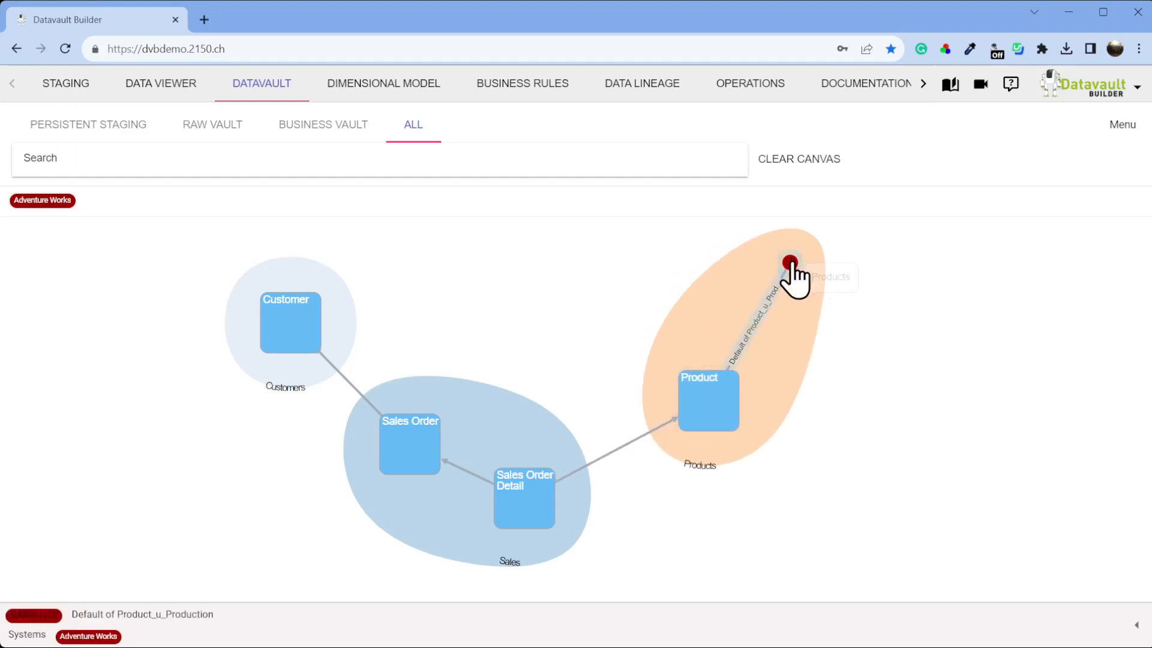
{"action": "left_click_drag", "start_coordinate": [790, 262], "coordinate": [777, 284]}
{"action": "left_click", "coordinate": [777, 285]}
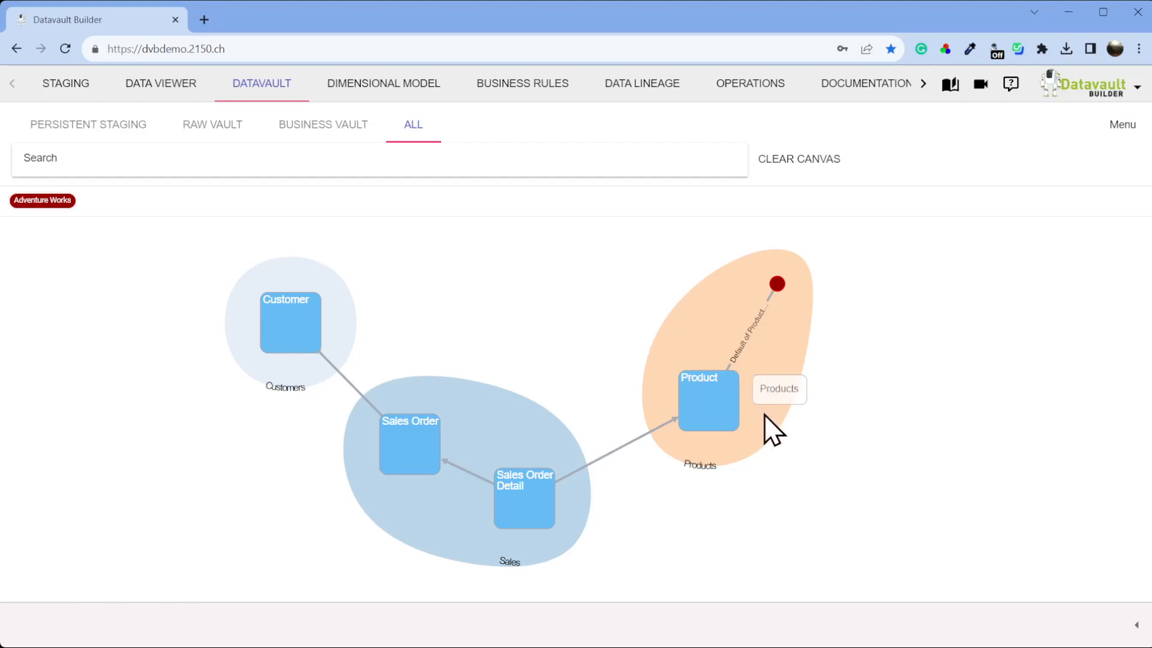
Move the Product hub slightly up on the Data Vault canvas.
{"action": "left_click", "coordinate": [716, 419]}
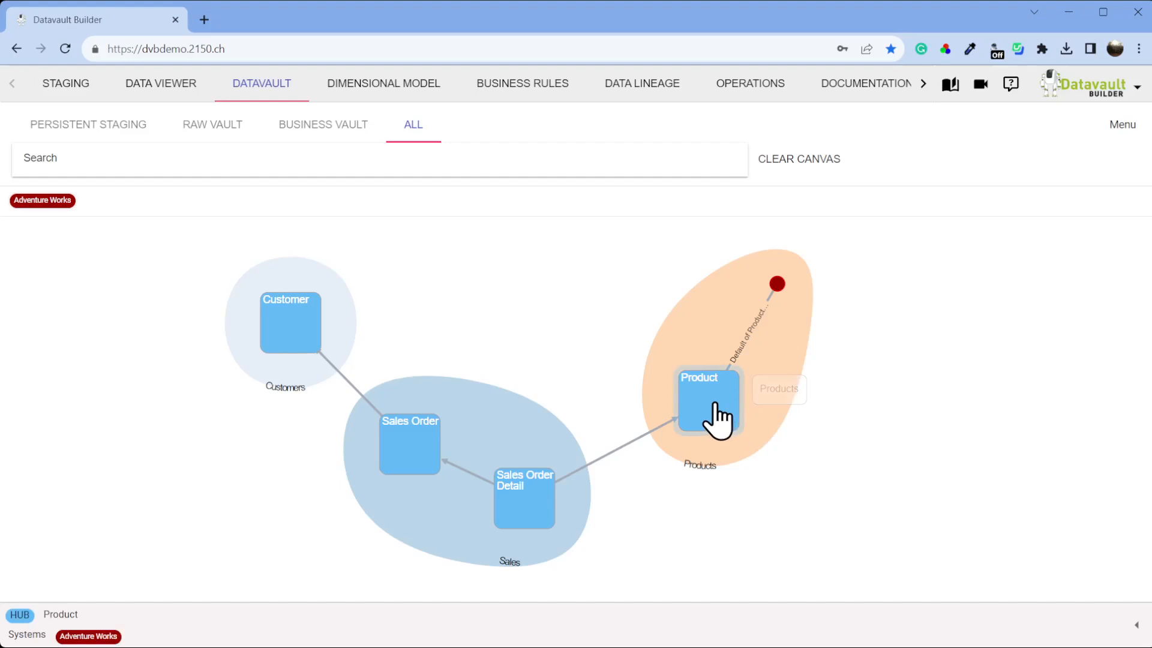
{"action": "left_click_drag", "start_coordinate": [716, 401], "coordinate": [712, 387]}
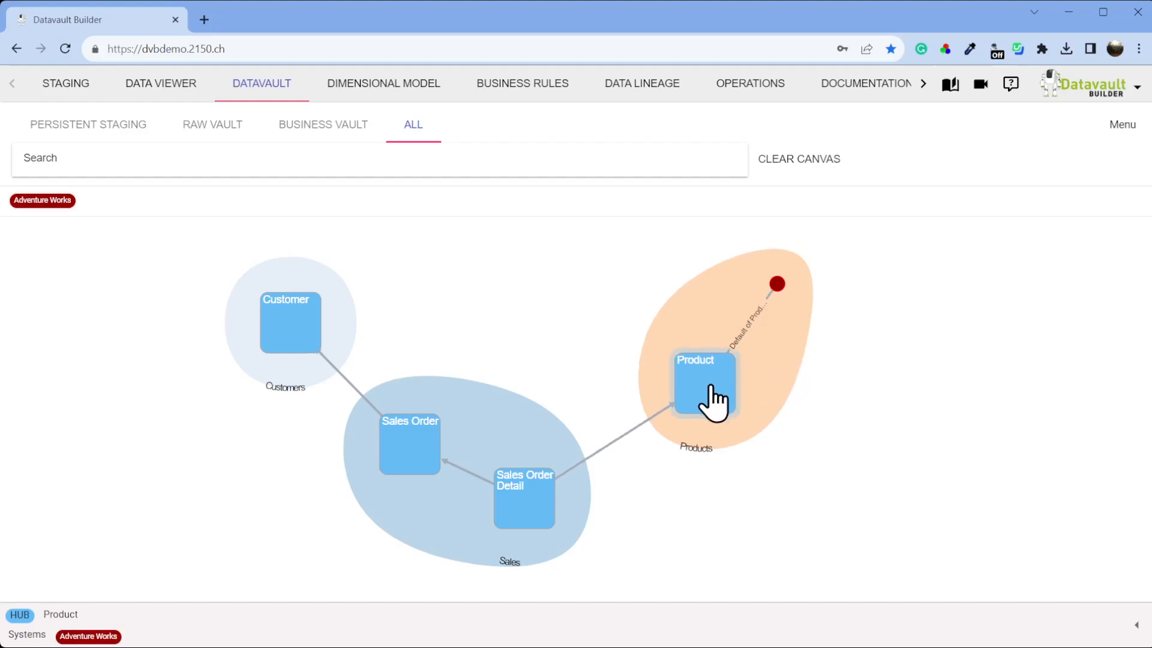
Preview the staged Product table's data and widen the _dvb_product_bk and _dvb_product_h columns to inspect them.
{"action": "left_click", "coordinate": [73, 106]}
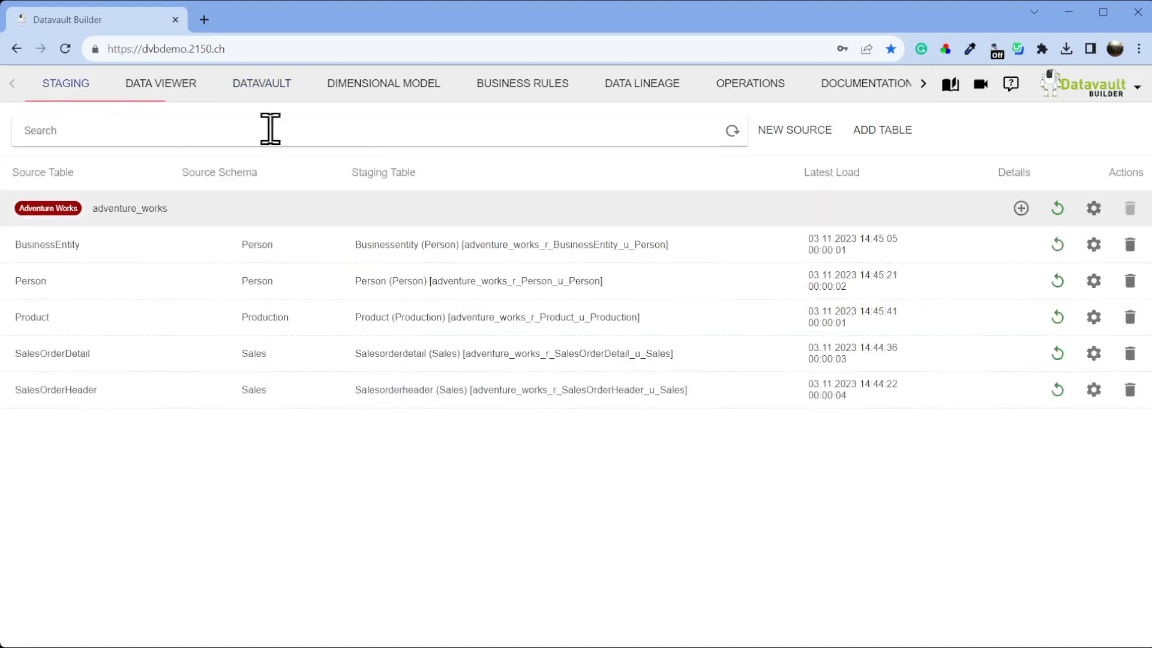
{"action": "left_click", "coordinate": [258, 86]}
{"action": "left_click", "coordinate": [67, 90]}
{"action": "left_click", "coordinate": [486, 318]}
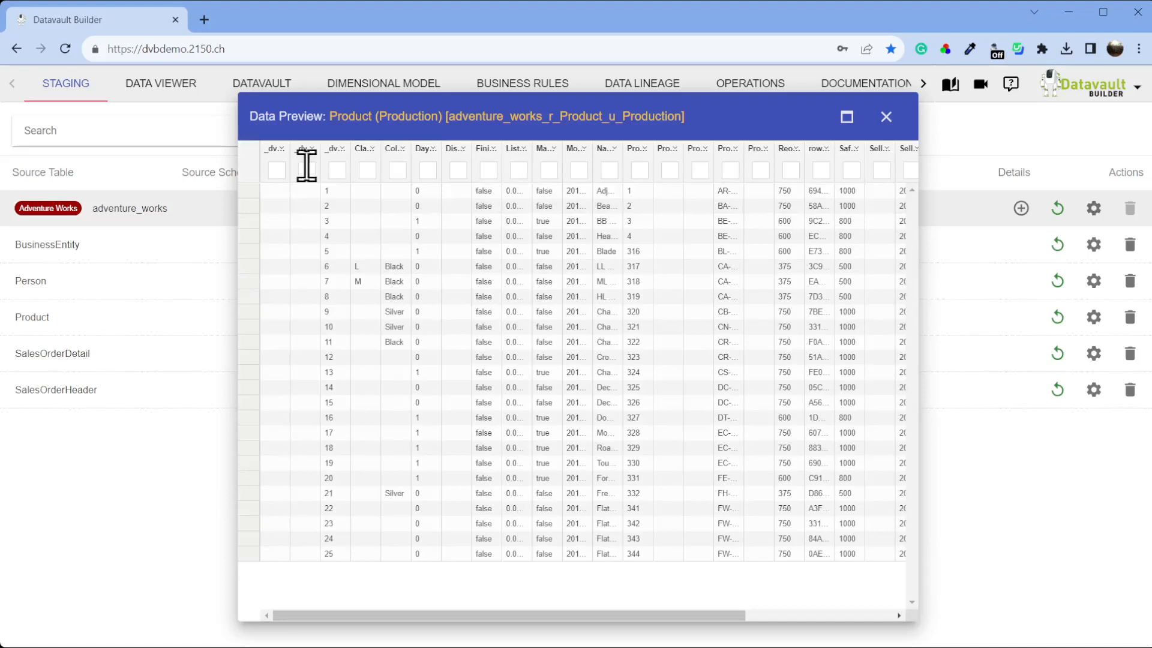
{"action": "left_click_drag", "start_coordinate": [289, 154], "coordinate": [471, 155]}
{"action": "left_click_drag", "start_coordinate": [329, 154], "coordinate": [397, 154]}
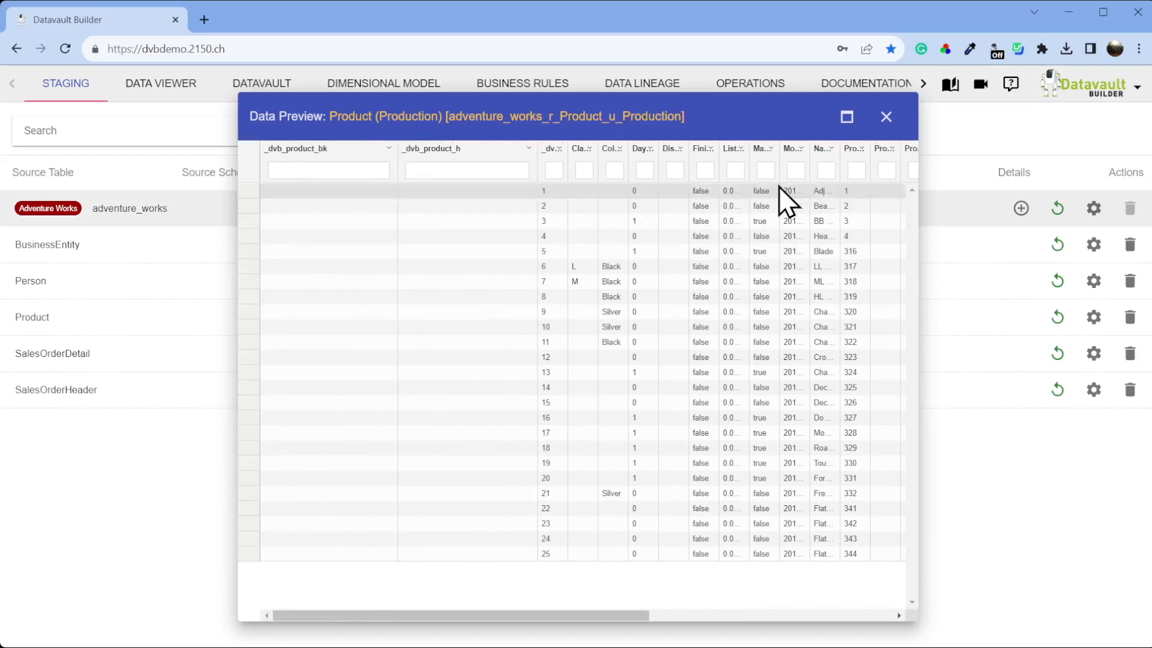
{"action": "left_click", "coordinate": [883, 117]}
Load the Product hub and its default satellite from the staging table, previewing the hub's data in between.
{"action": "left_click", "coordinate": [227, 96]}
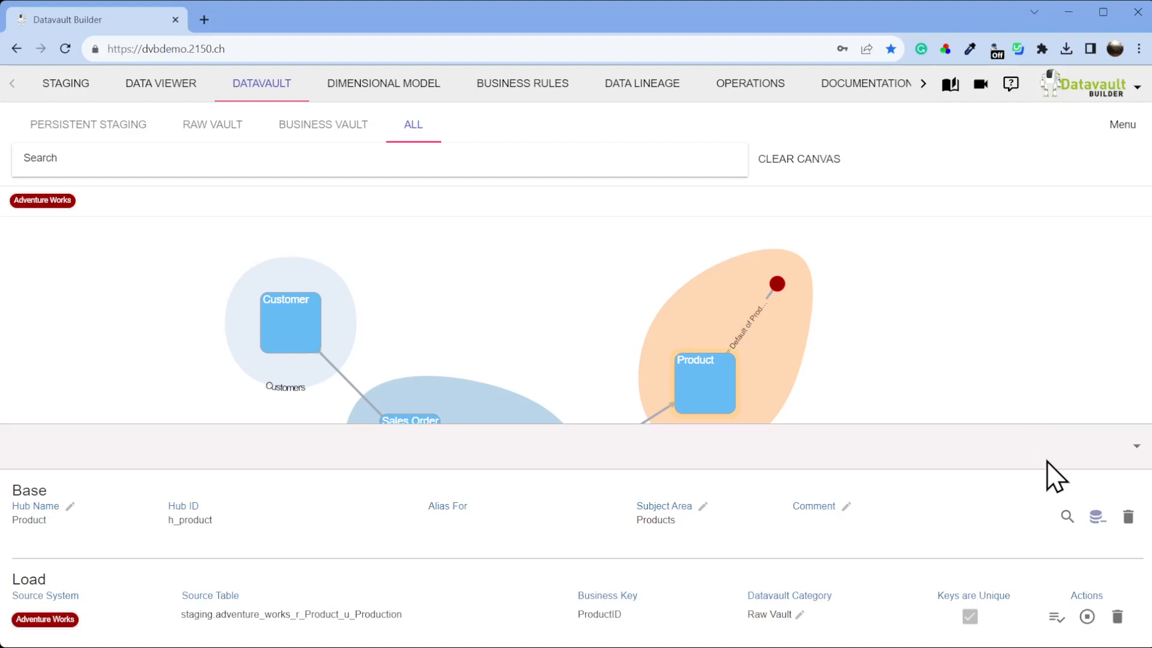
{"action": "left_click", "coordinate": [1072, 521]}
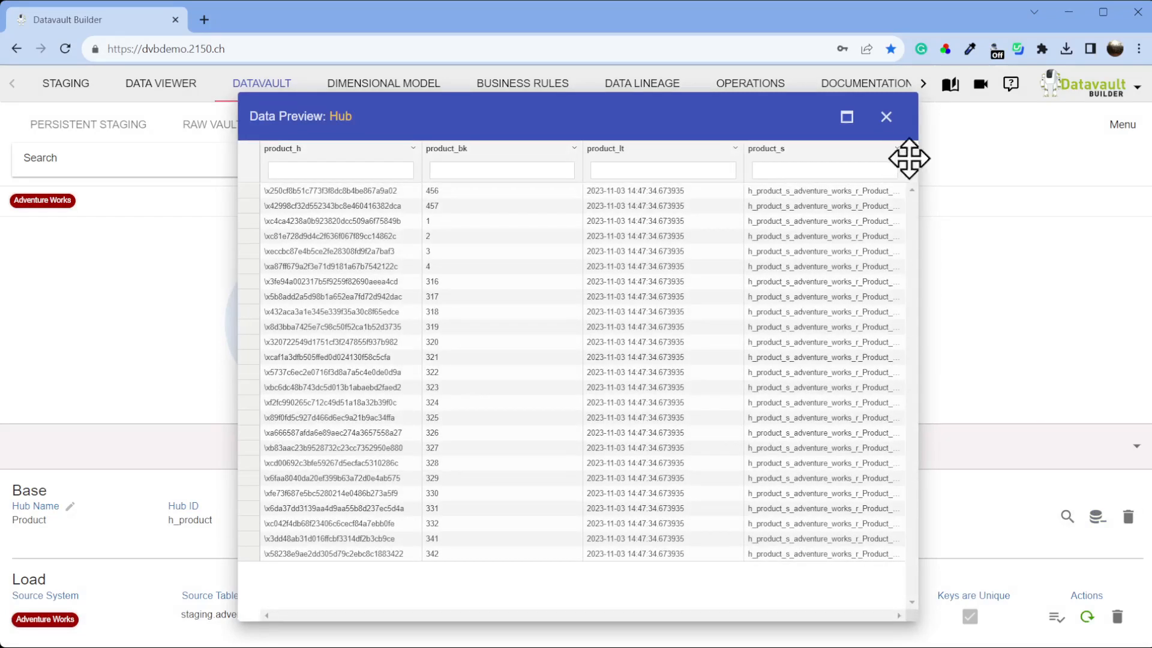
{"action": "left_click", "coordinate": [886, 116]}
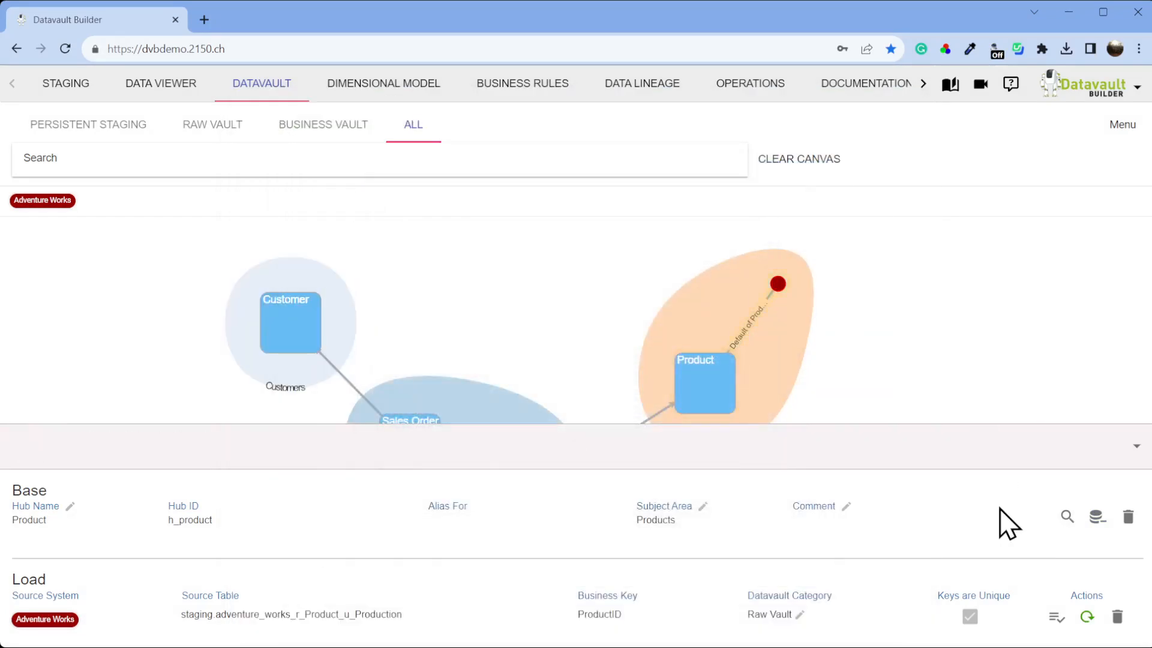
{"action": "left_click", "coordinate": [1074, 591]}
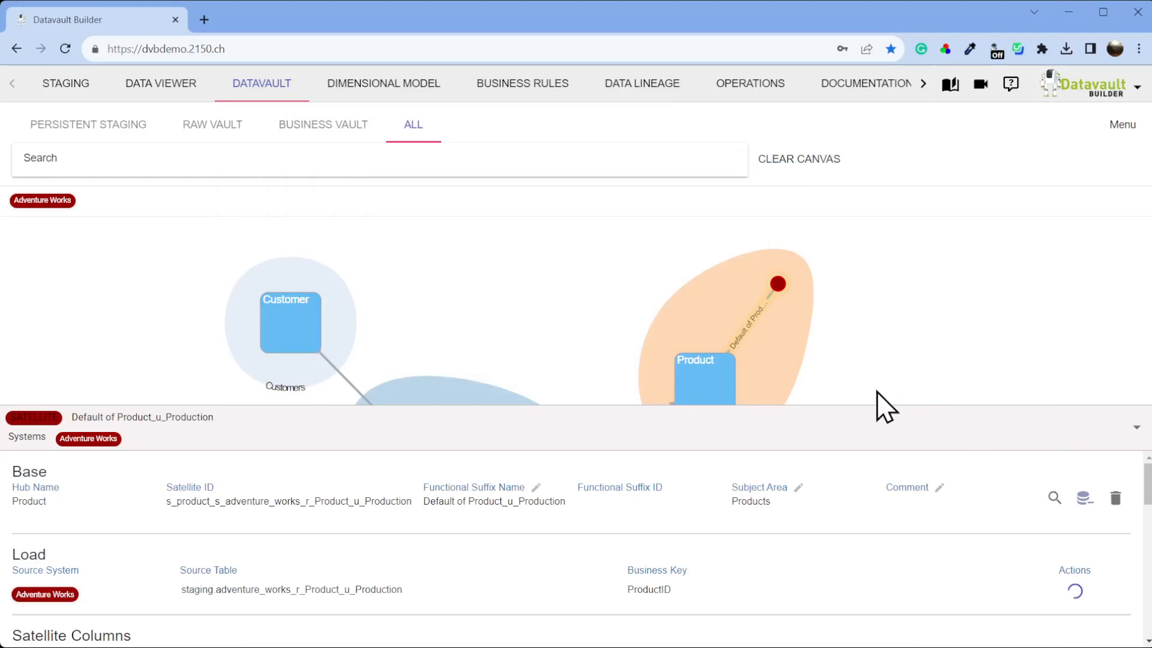
{"action": "left_click", "coordinate": [1137, 428]}
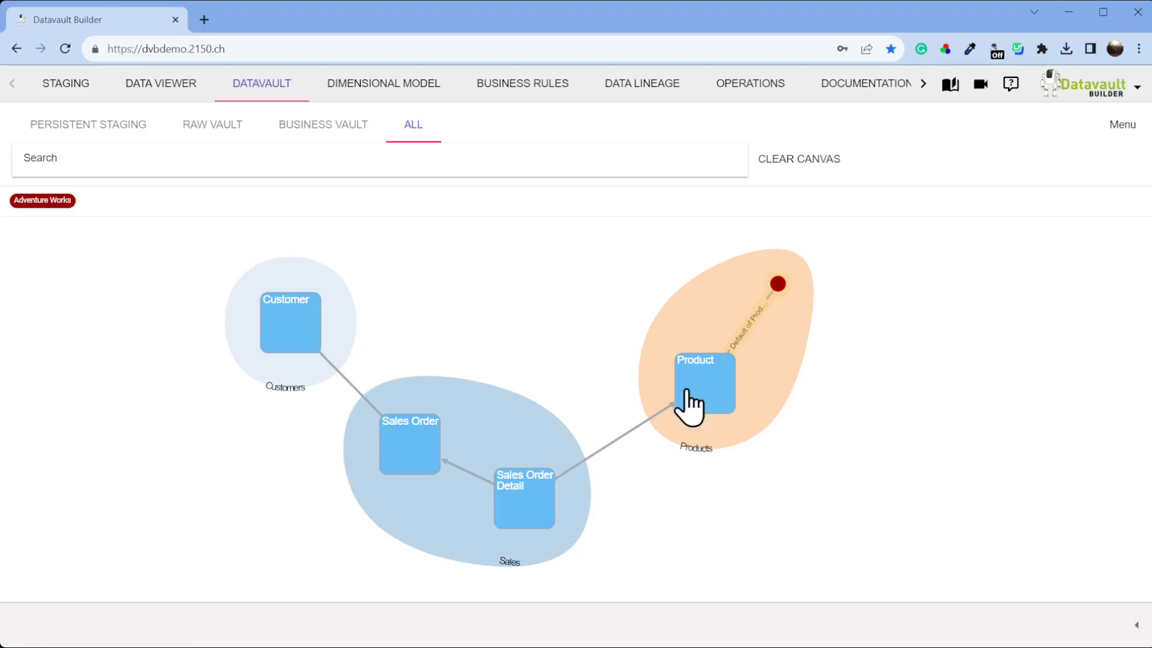
Check the list of staged tables, then move the Sales Order Detail hub slightly to the right in the Data Vault model.
{"action": "left_click", "coordinate": [67, 90]}
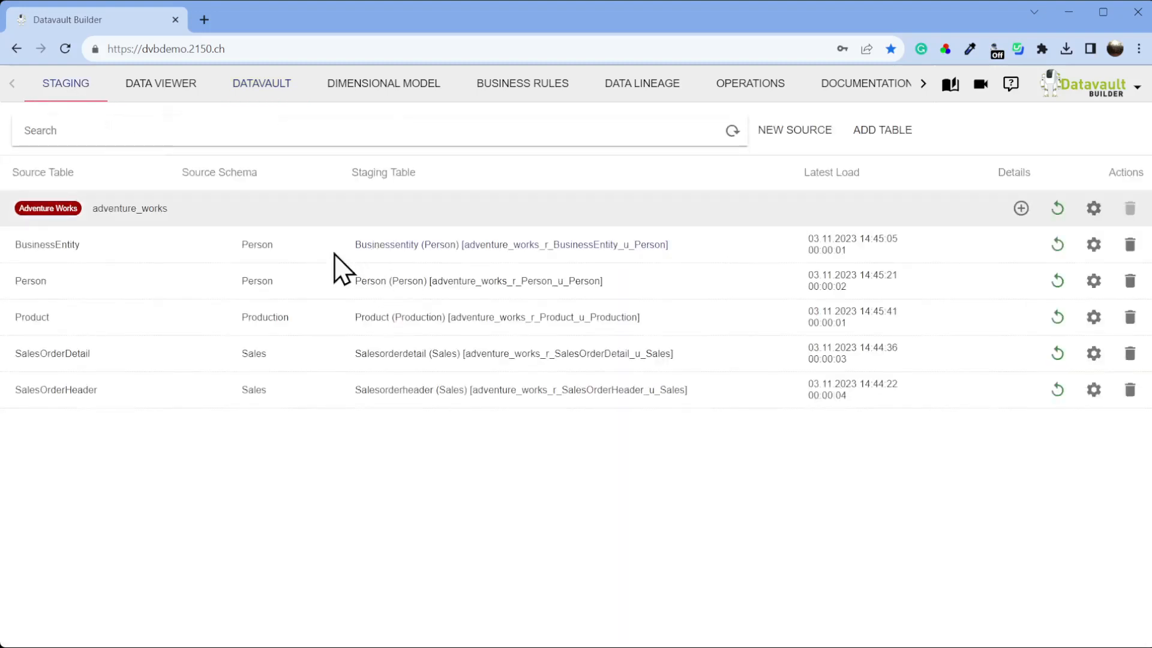
{"action": "left_click", "coordinate": [237, 89]}
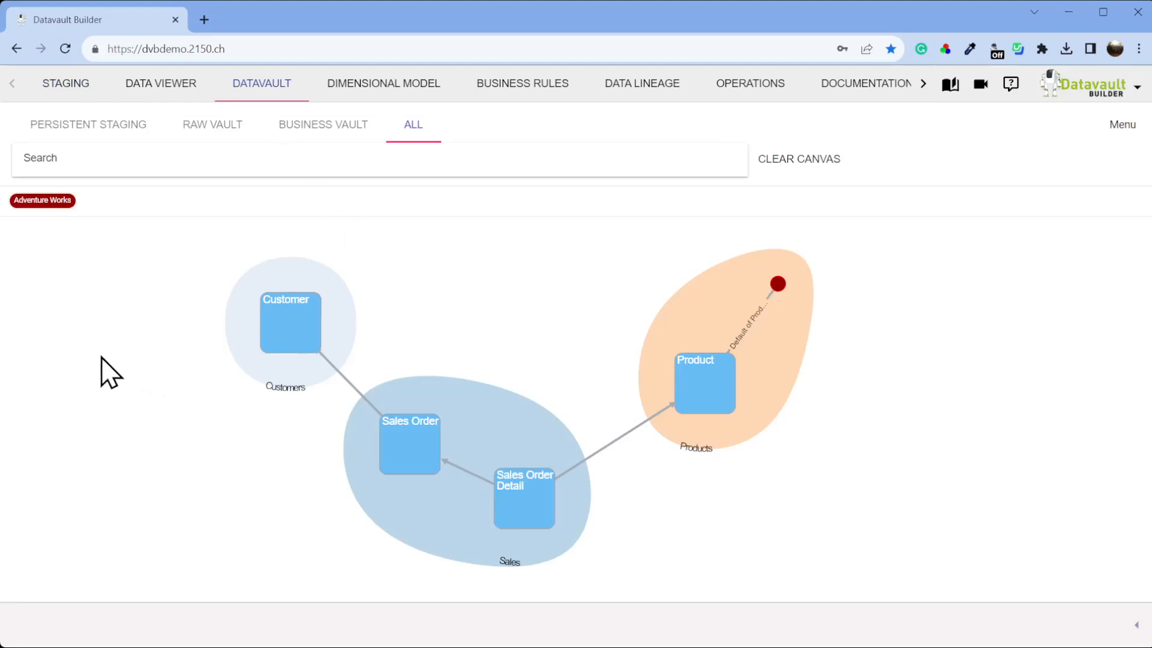
{"action": "left_click", "coordinate": [713, 374]}
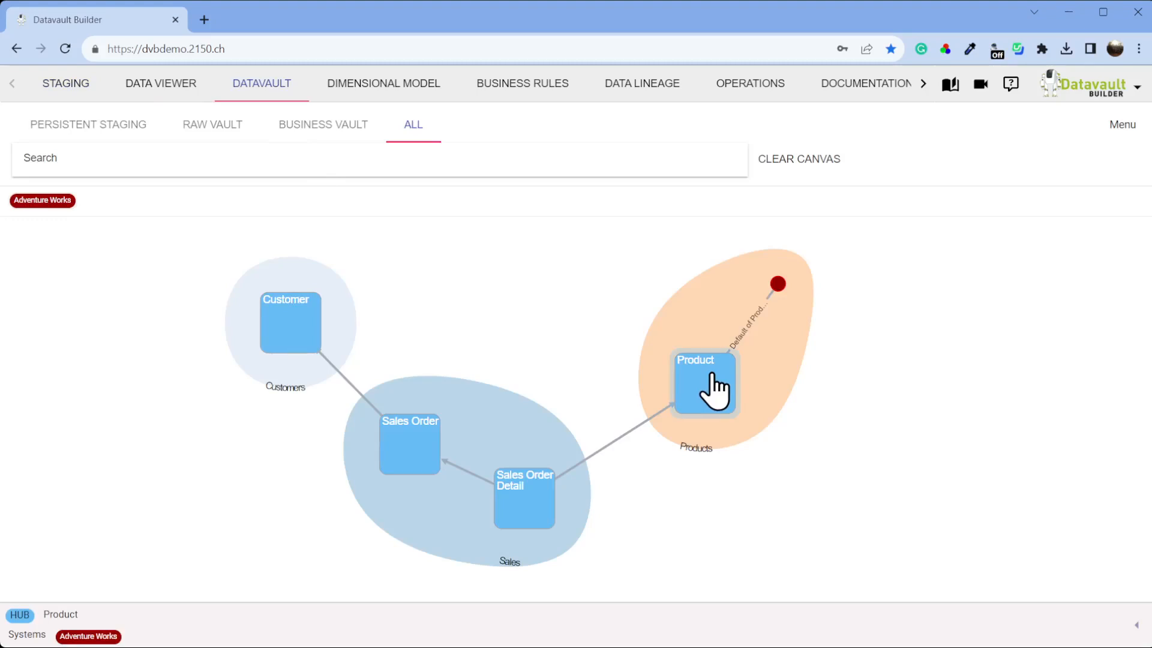
{"action": "left_click_drag", "start_coordinate": [523, 501], "coordinate": [566, 504]}
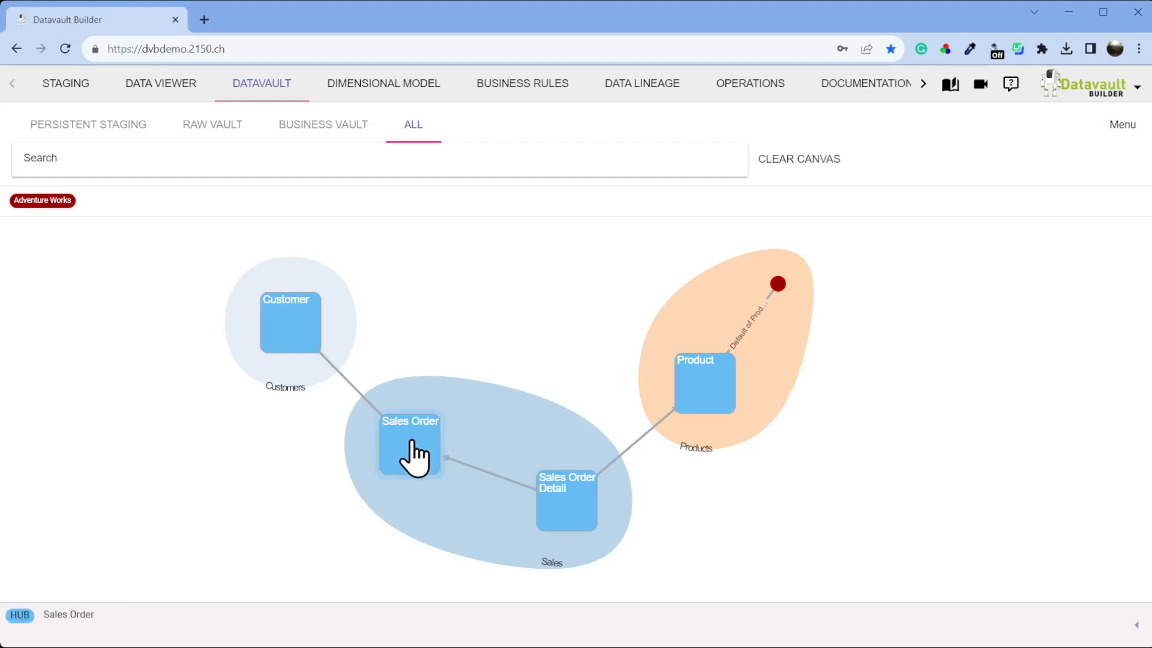
Add a Customer hub load from the Adventure Works BusinessEntity staging table with BusinessEntityID as business key and an auto-created default satellite.
{"action": "right_click", "coordinate": [297, 336]}
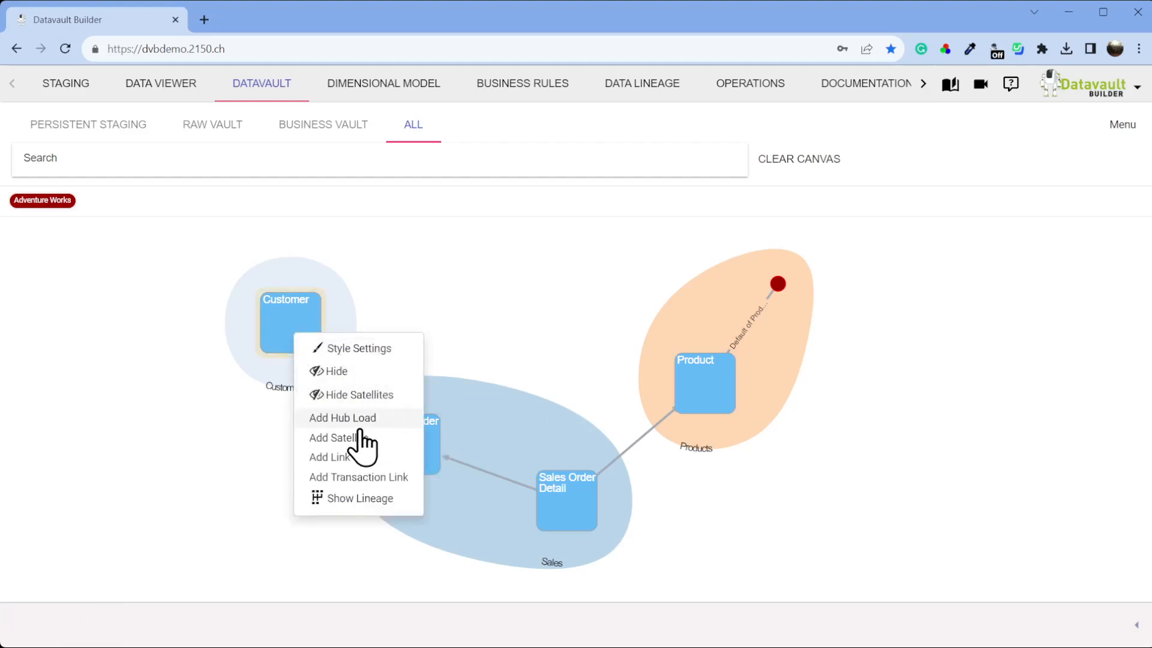
{"action": "left_click", "coordinate": [360, 422]}
{"action": "left_click", "coordinate": [385, 205]}
{"action": "left_click", "coordinate": [408, 234]}
{"action": "left_click", "coordinate": [612, 203]}
{"action": "left_click", "coordinate": [664, 240]}
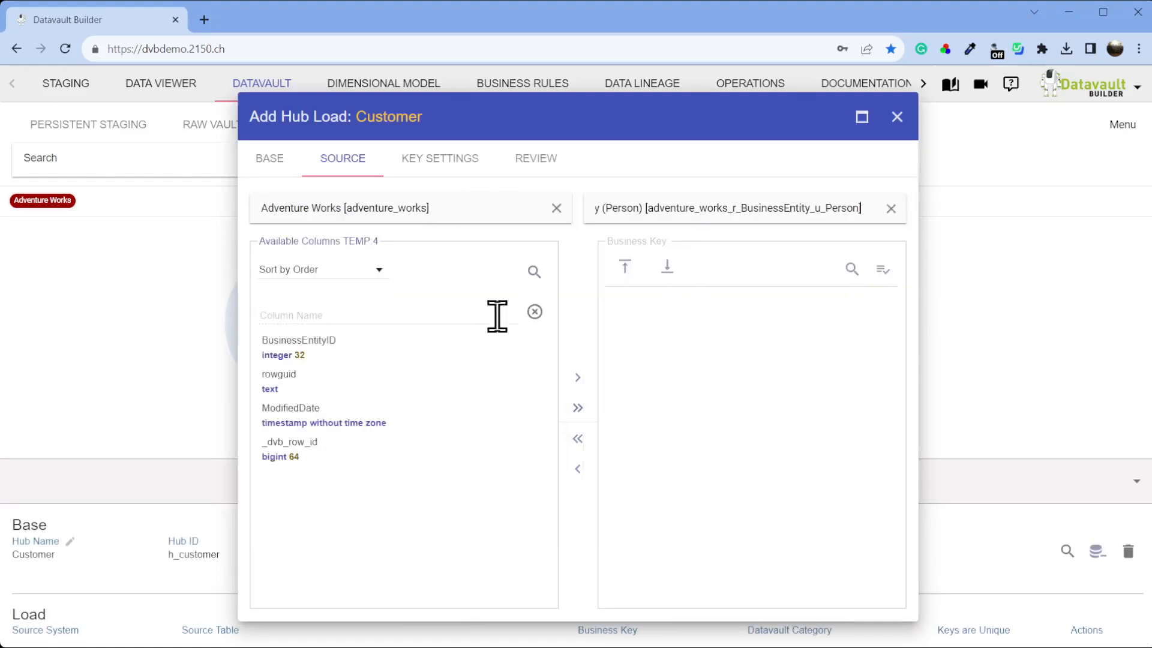
{"action": "left_click_drag", "start_coordinate": [361, 353], "coordinate": [733, 336]}
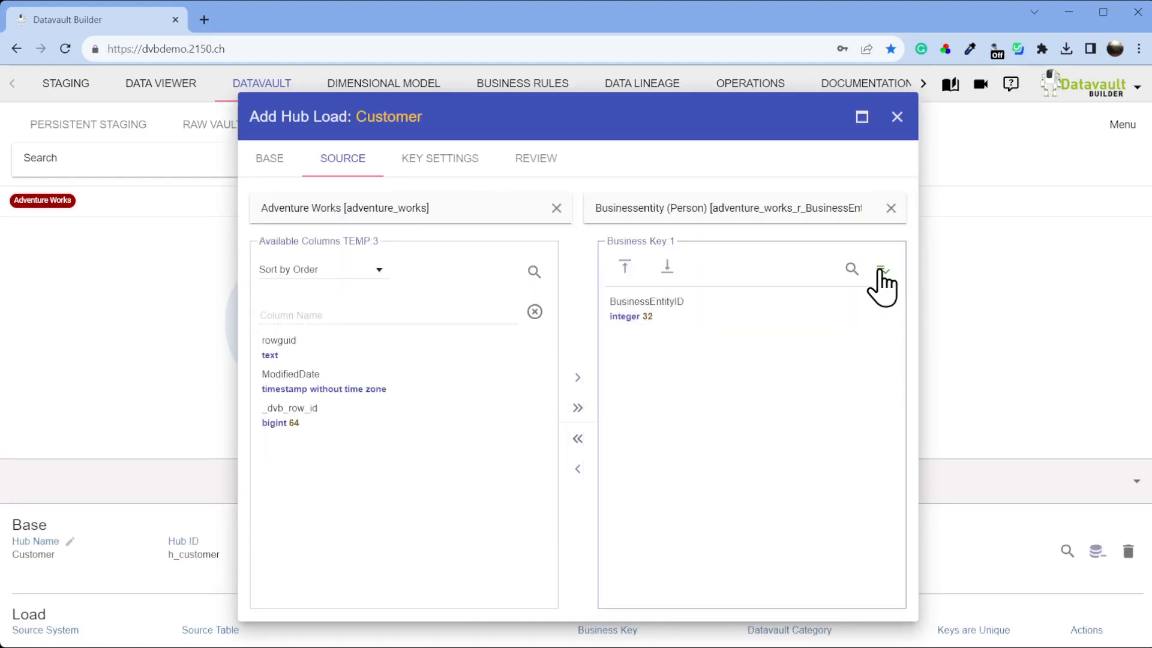
{"action": "left_click", "coordinate": [550, 169]}
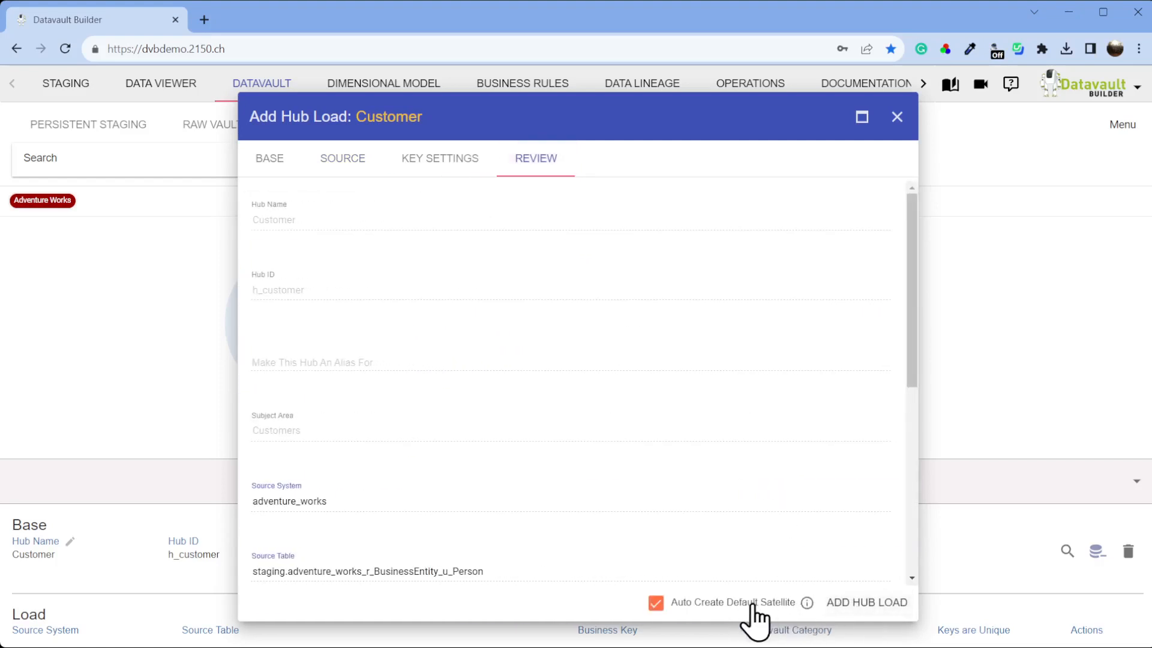
{"action": "left_click", "coordinate": [888, 603]}
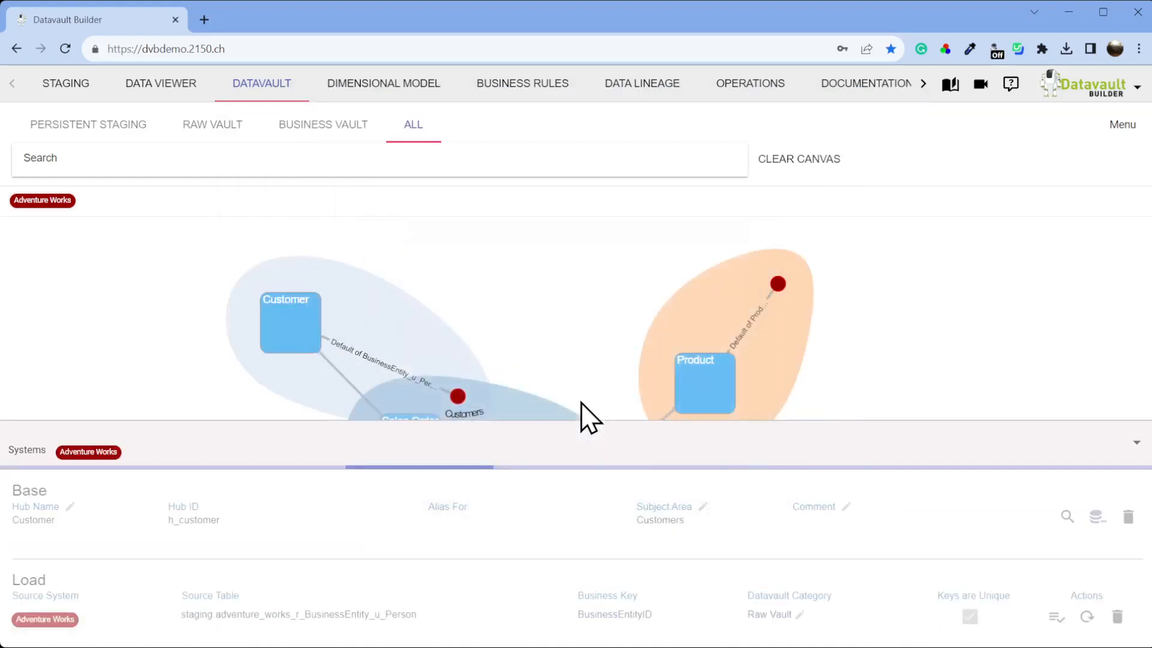
Place the default BusinessEntity satellite above and to the right of the Customer hub.
{"action": "left_click", "coordinate": [462, 405]}
{"action": "left_click_drag", "start_coordinate": [463, 404], "coordinate": [388, 213]}
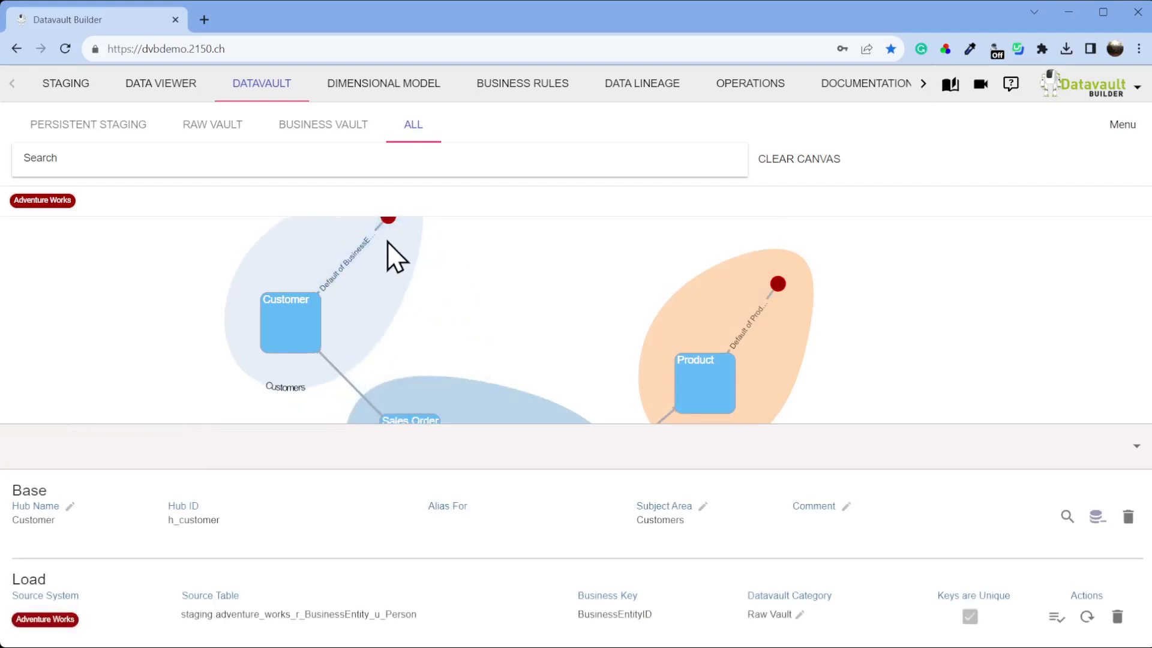
{"action": "left_click_drag", "start_coordinate": [438, 350], "coordinate": [538, 372]}
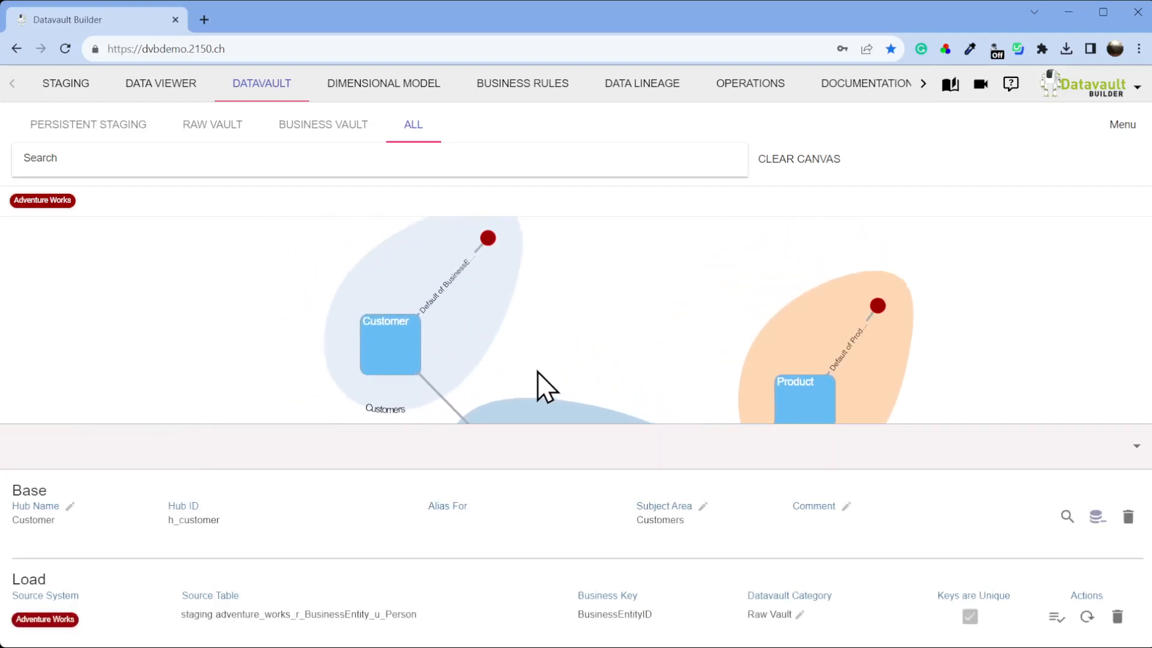
Add a second Customer hub load from the Adventure Works Person staging table with BusinessEntityID as business key and an auto-created default satellite.
{"action": "right_click", "coordinate": [387, 359]}
{"action": "left_click", "coordinate": [447, 436]}
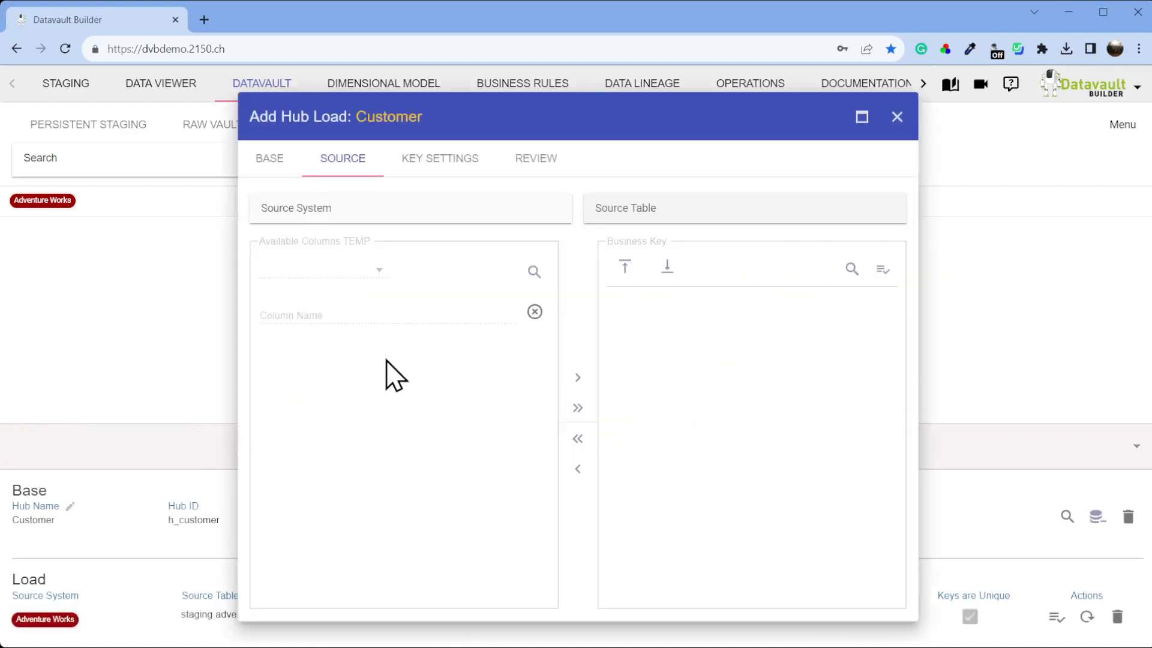
{"action": "left_click", "coordinate": [437, 210]}
{"action": "left_click", "coordinate": [390, 233]}
{"action": "left_click", "coordinate": [611, 208]}
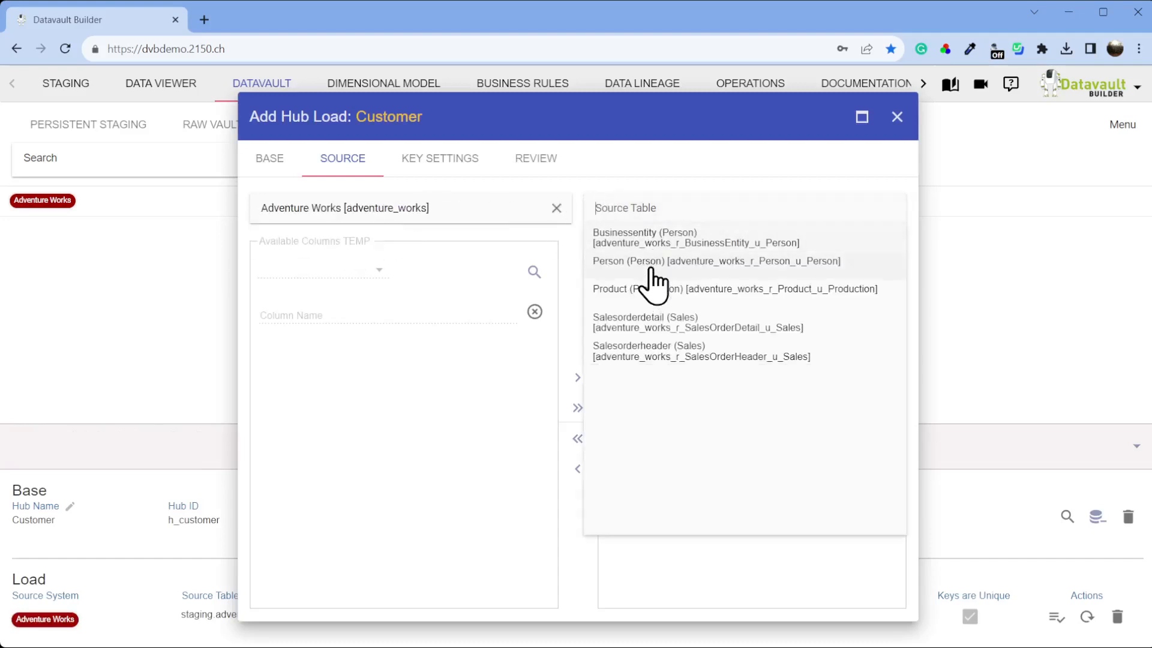
{"action": "left_click", "coordinate": [653, 261]}
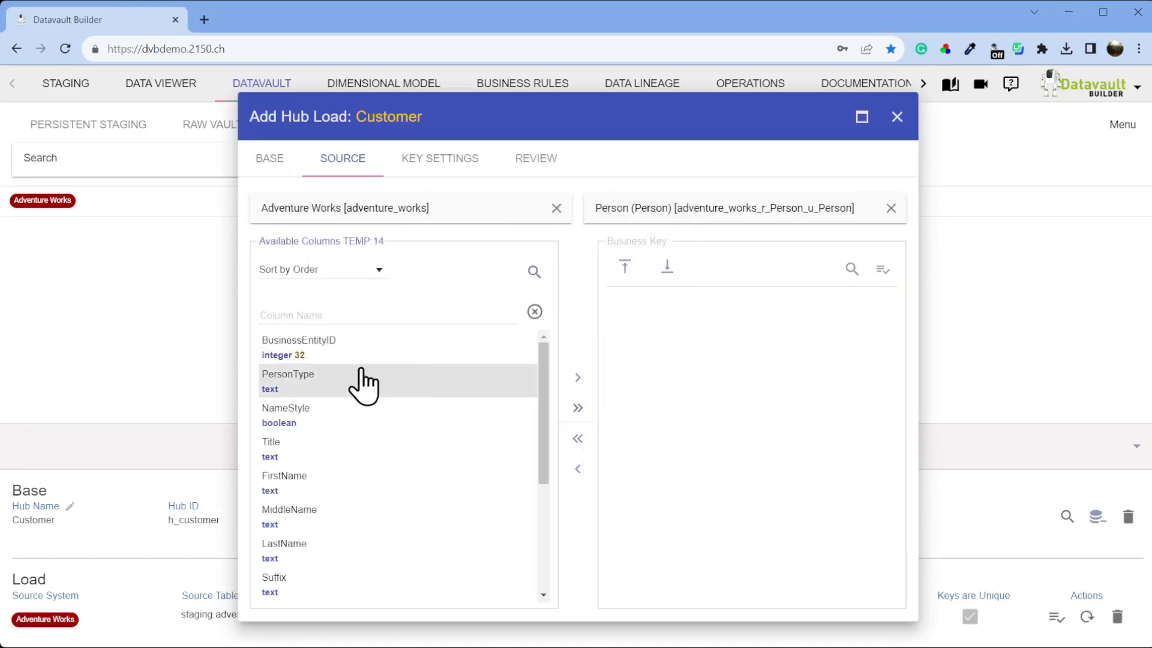
{"action": "left_click_drag", "start_coordinate": [368, 360], "coordinate": [723, 354]}
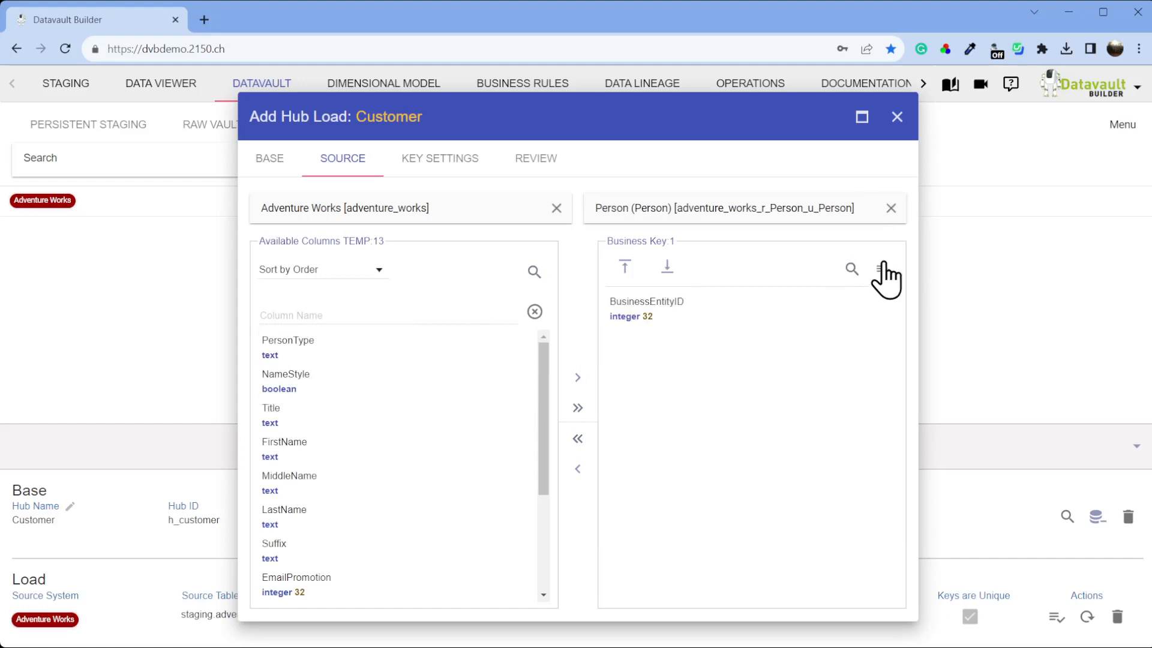
{"action": "left_click", "coordinate": [568, 170]}
{"action": "left_click", "coordinate": [742, 601]}
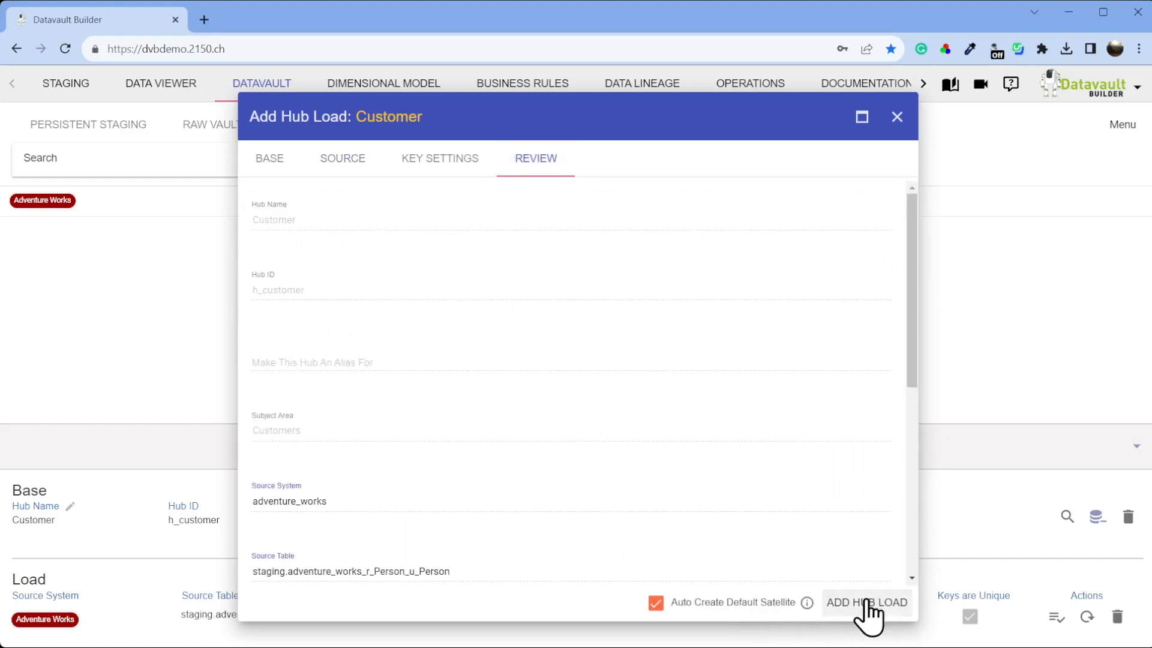
{"action": "left_click", "coordinate": [866, 602]}
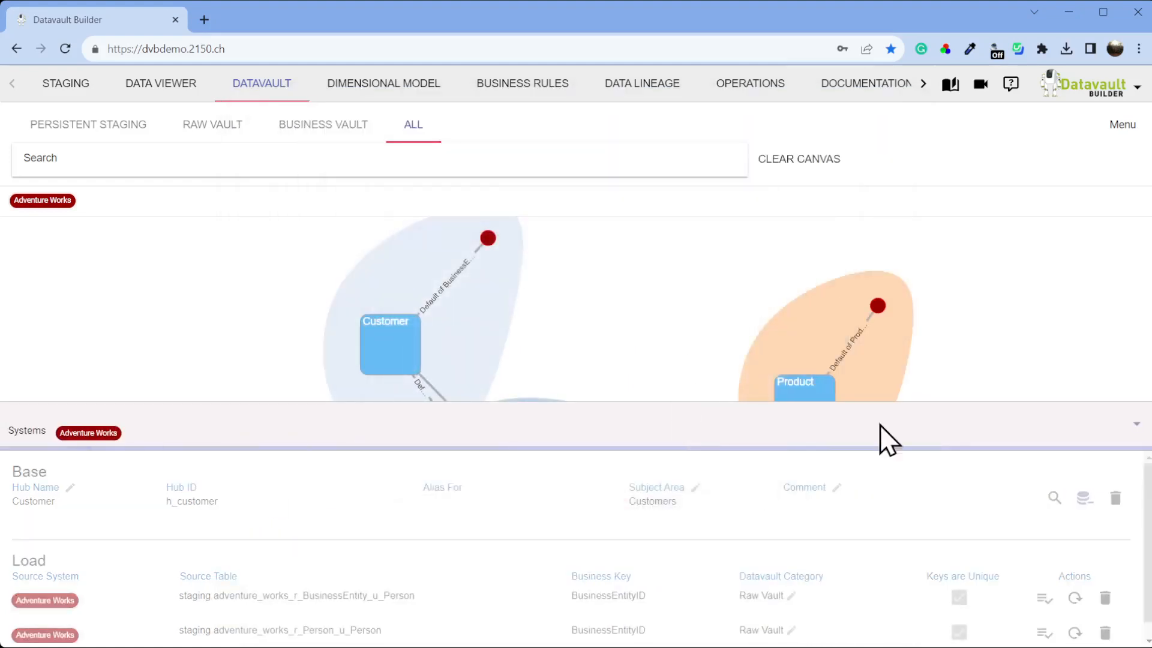
Place the default Person satellite to the left of the Customer hub.
{"action": "scroll", "coordinate": [1137, 426], "scroll_direction": "down", "scroll_amount": 1}
{"action": "left_click_drag", "start_coordinate": [1060, 344], "coordinate": [1052, 265]}
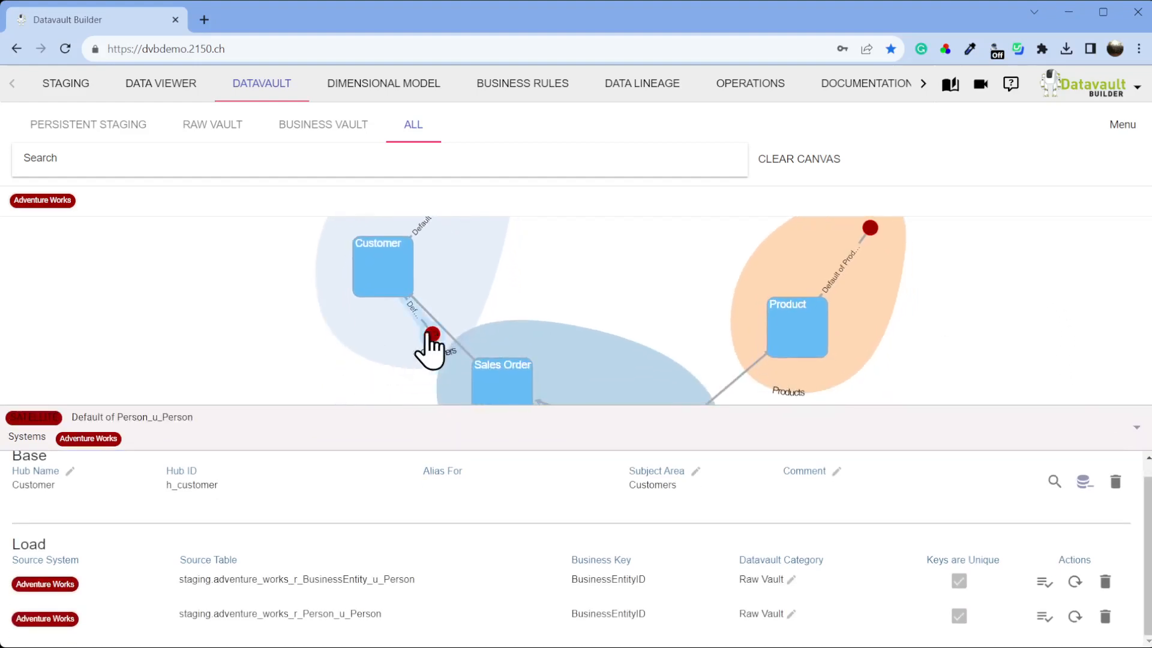
{"action": "left_click_drag", "start_coordinate": [432, 334], "coordinate": [212, 290]}
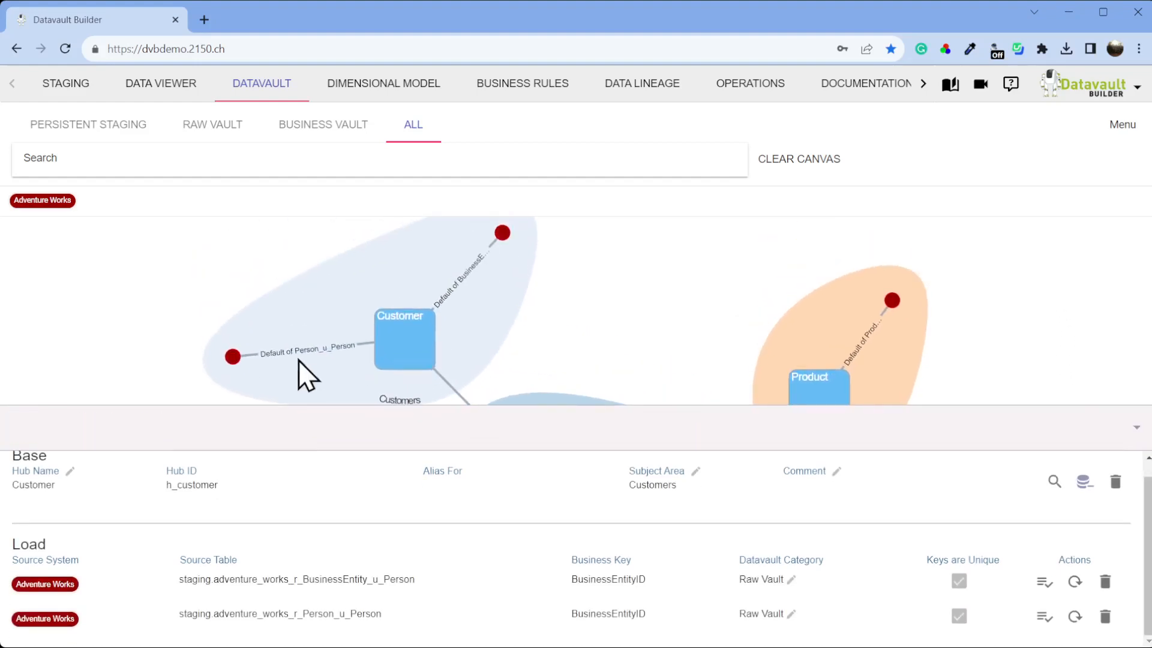
Run the Adventure Works Default job and check its load progress, then return to the Data Vault canvas with the hub details collapsed.
{"action": "left_click", "coordinate": [769, 84]}
{"action": "left_click", "coordinate": [127, 125]}
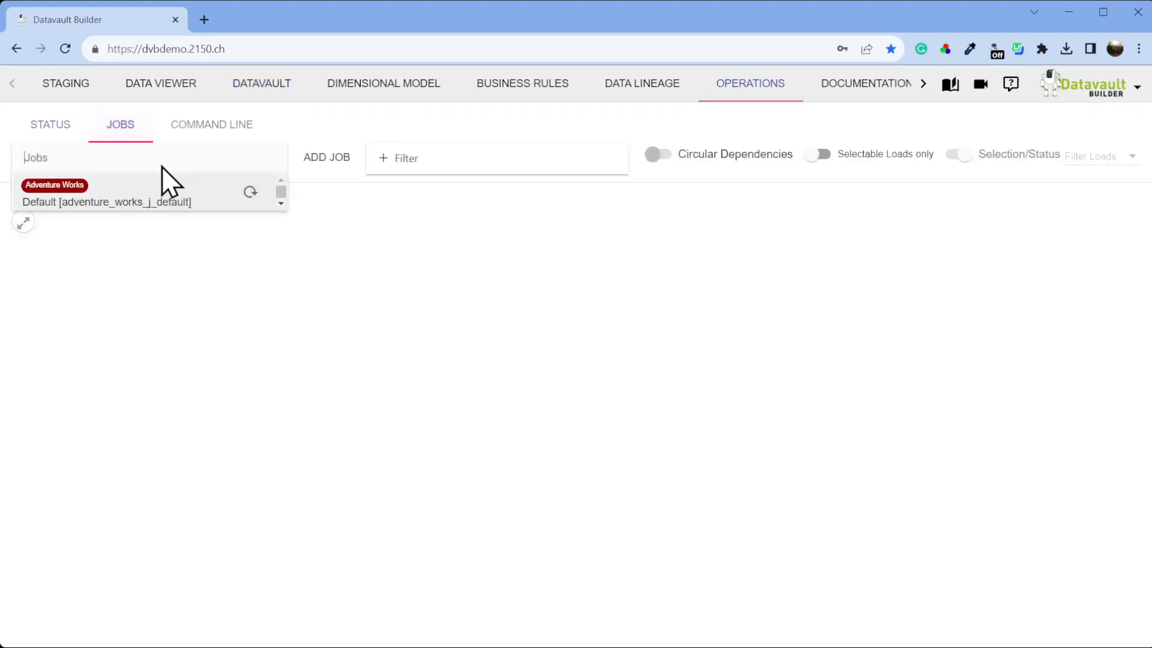
{"action": "left_click", "coordinate": [144, 195]}
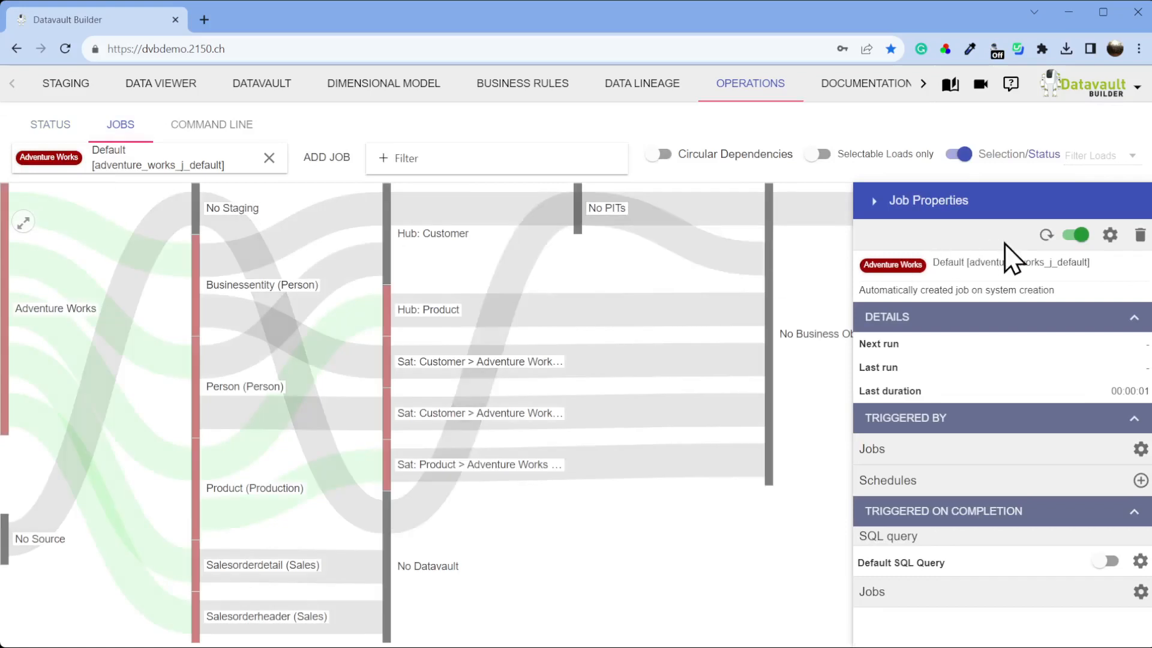
{"action": "left_click", "coordinate": [1046, 234]}
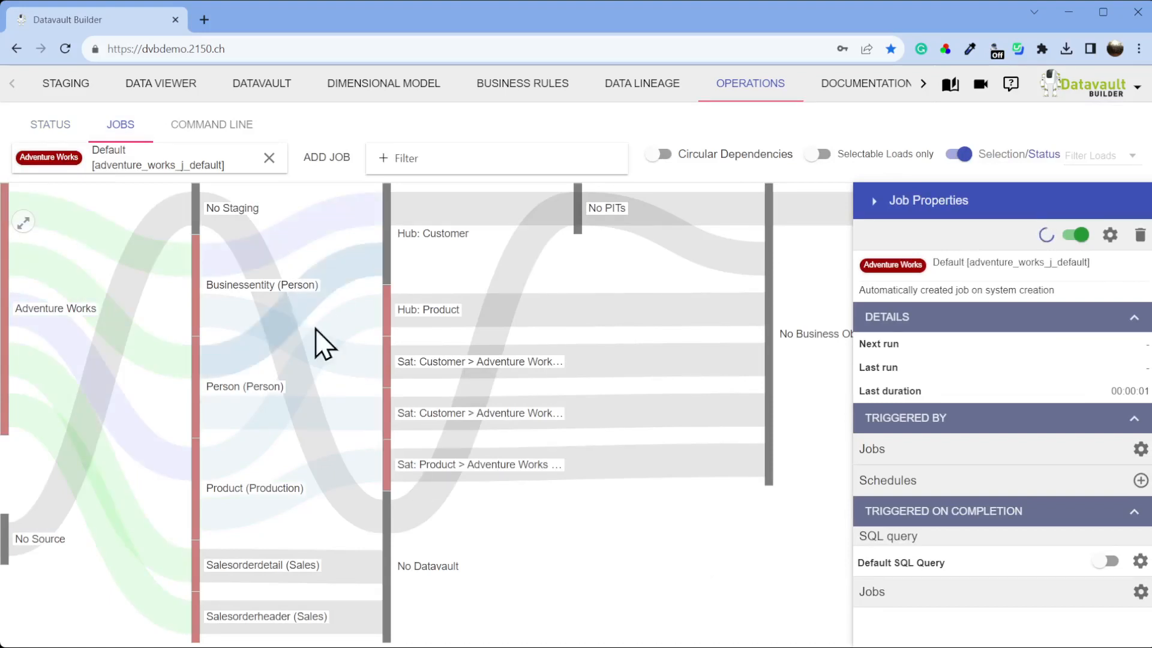
{"action": "mouse_move", "coordinate": [337, 408]}
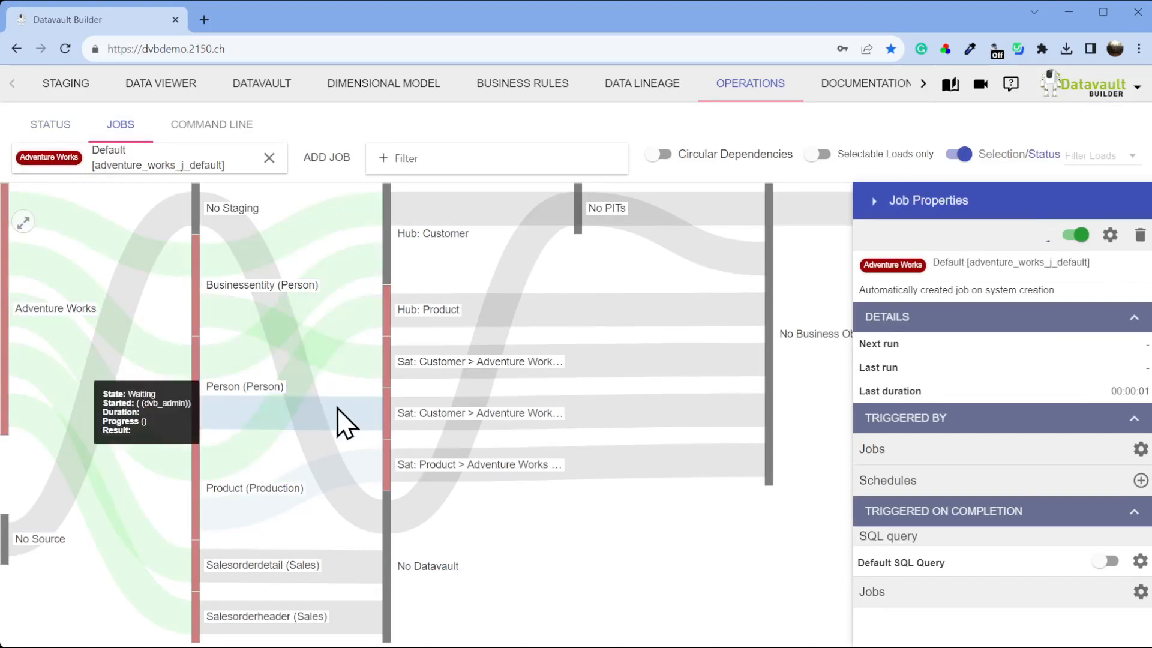
{"action": "left_click", "coordinate": [262, 90]}
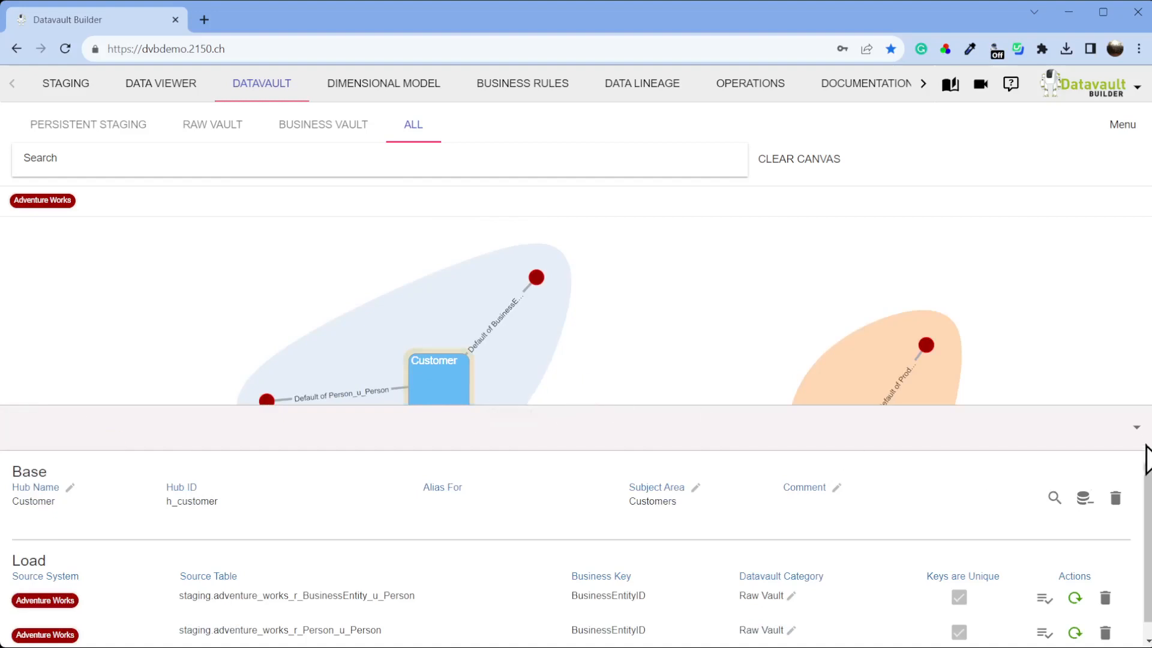
{"action": "left_click", "coordinate": [1140, 430]}
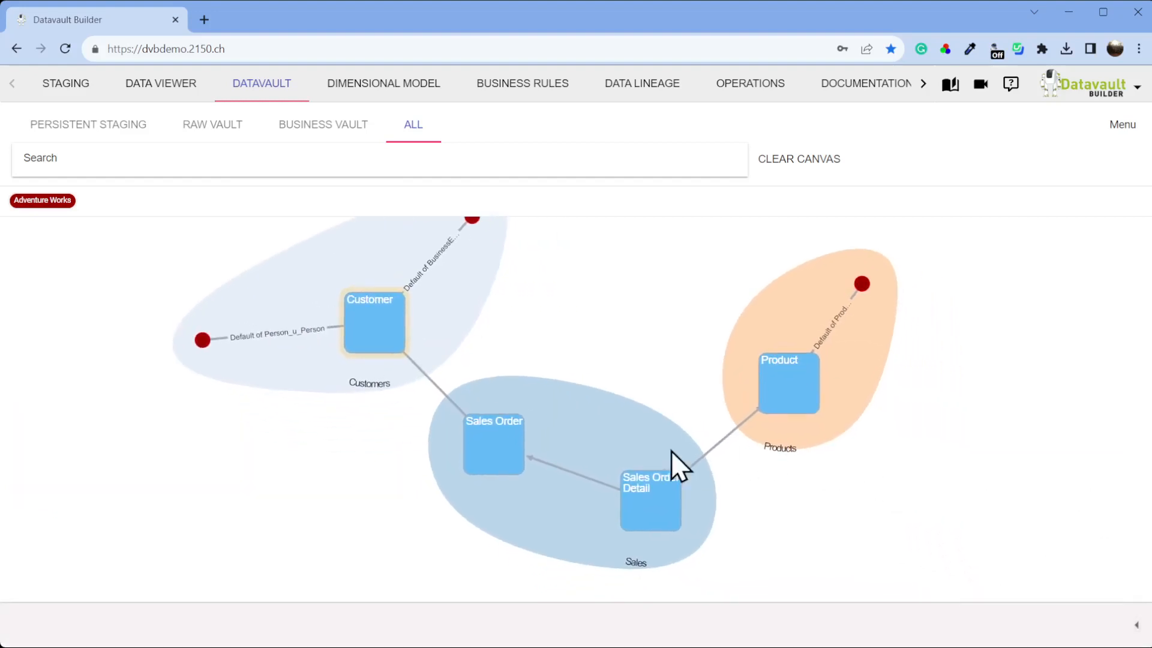
Set up a Sales Order hub load from the Adventure Works Salesorderheader staging table with SalesOrderID as business key and check its uniqueness.
{"action": "right_click", "coordinate": [502, 449]}
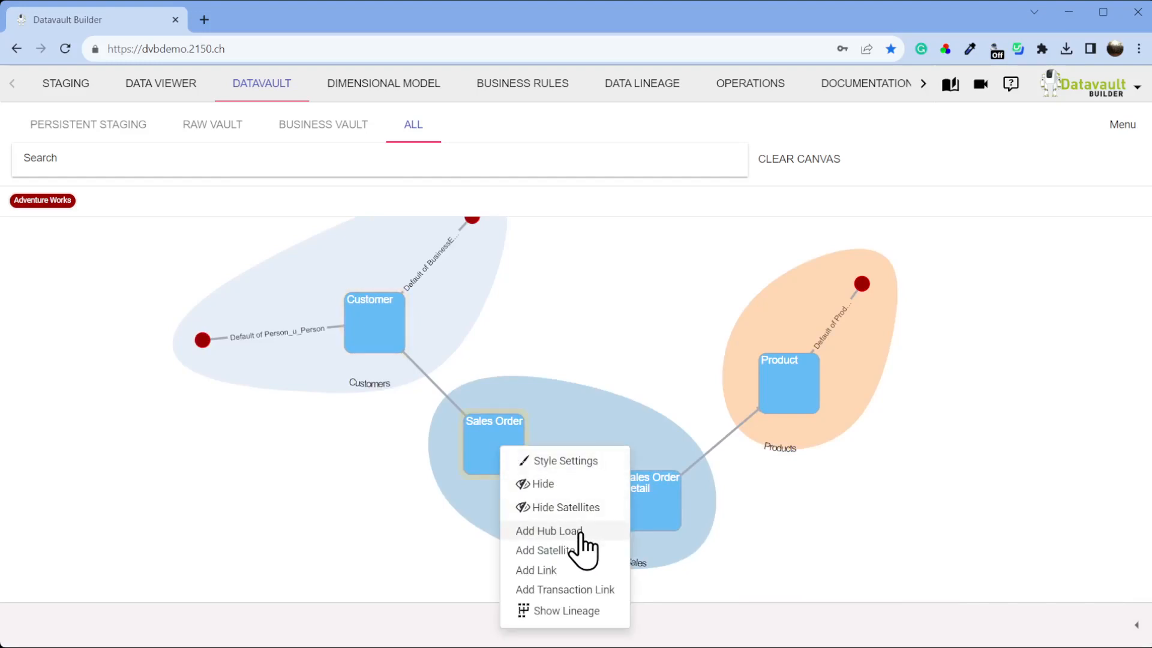
{"action": "left_click", "coordinate": [548, 531]}
{"action": "left_click", "coordinate": [484, 210]}
{"action": "left_click", "coordinate": [411, 233]}
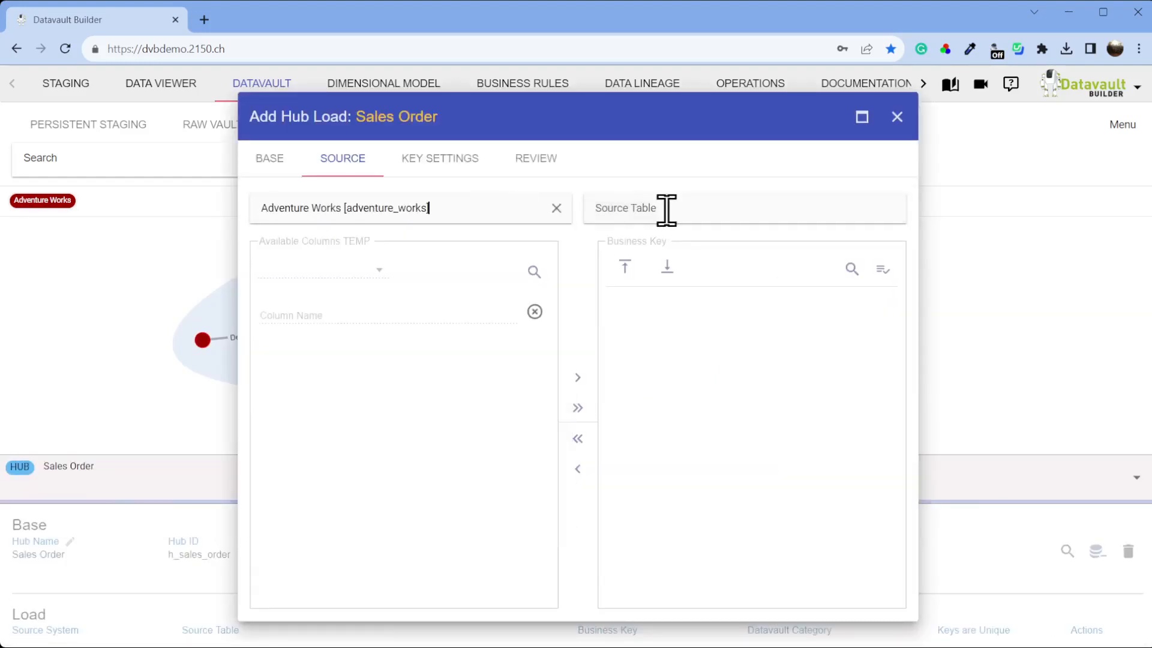
{"action": "left_click", "coordinate": [666, 210]}
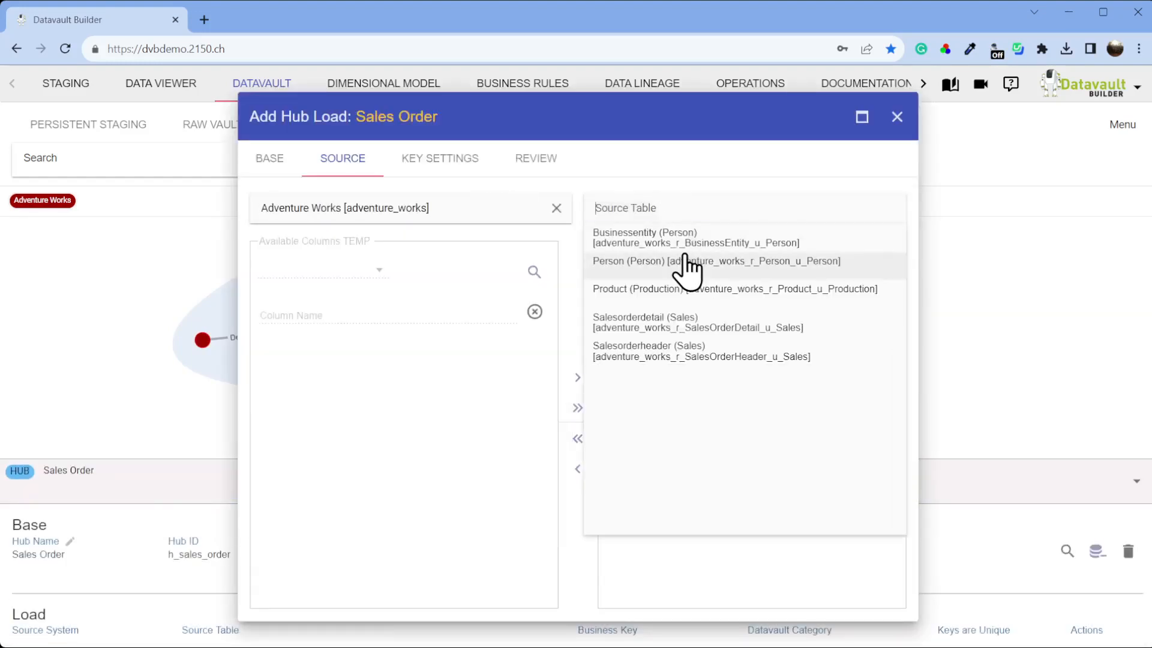
{"action": "left_click", "coordinate": [668, 358]}
{"action": "left_click_drag", "start_coordinate": [353, 360], "coordinate": [686, 354]}
{"action": "left_click", "coordinate": [881, 271]}
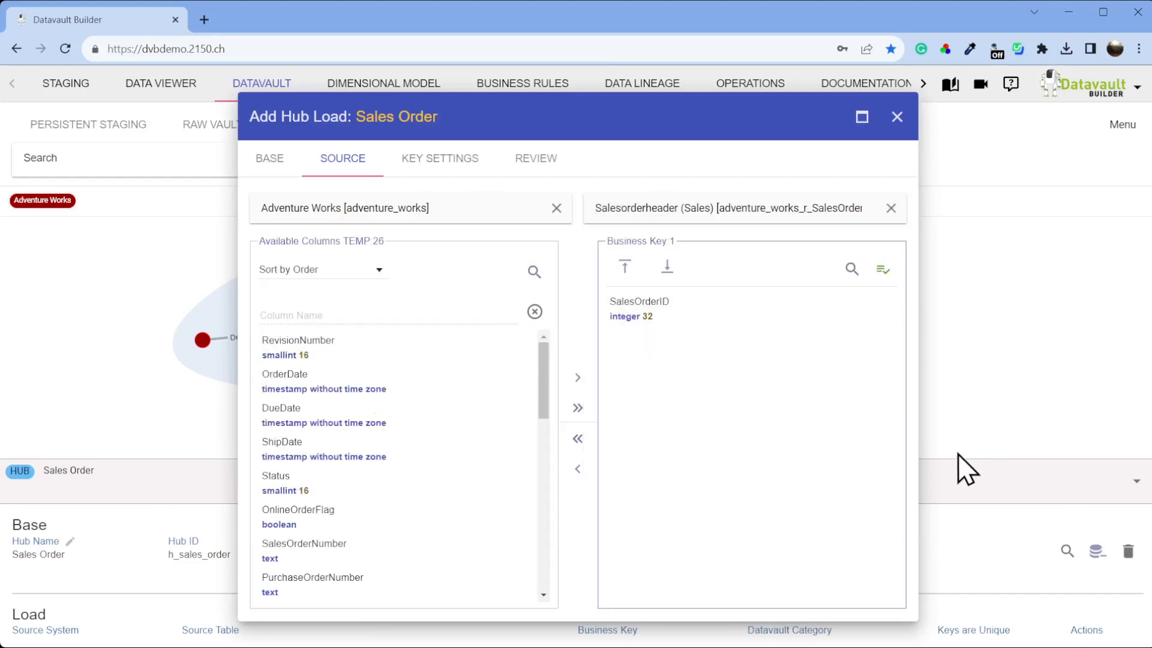
Add the Sales Order hub load with an auto-created default satellite, and place that satellite above and to the right of the hub.
{"action": "left_click", "coordinate": [540, 171]}
{"action": "left_click", "coordinate": [782, 604]}
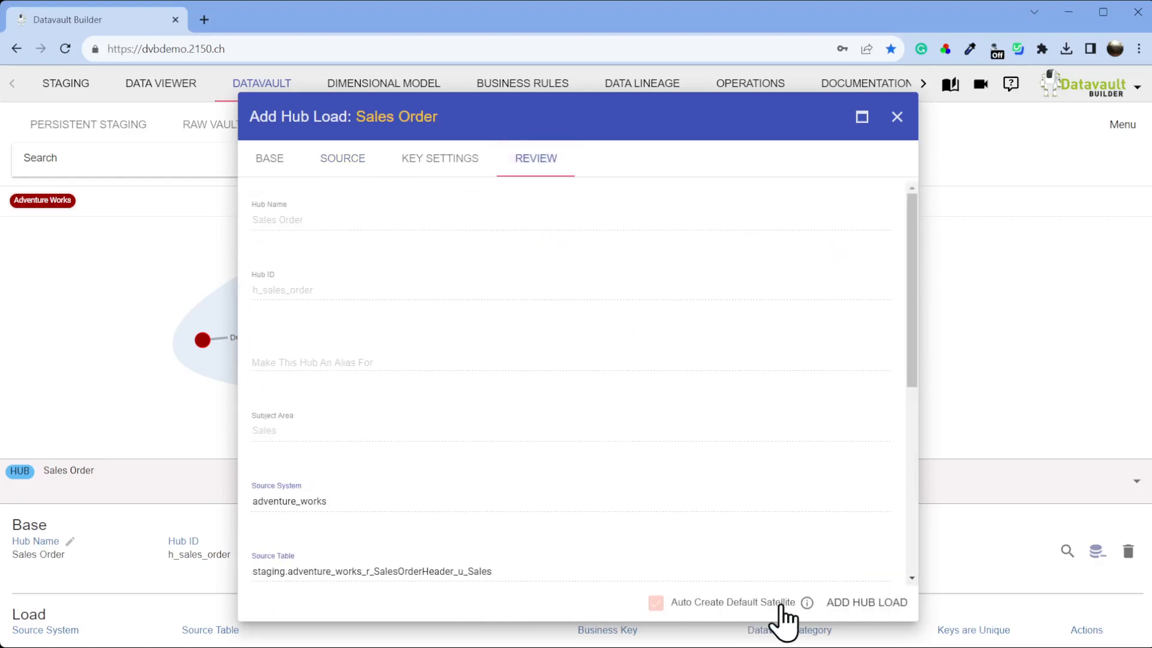
{"action": "left_click", "coordinate": [897, 605]}
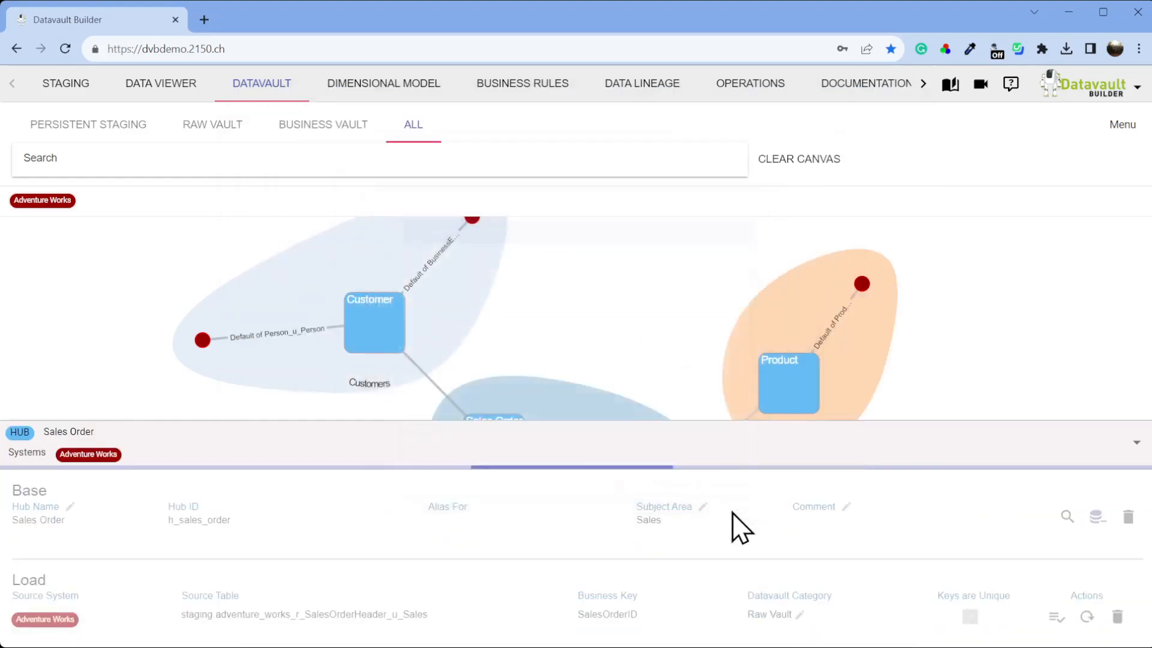
{"action": "left_click", "coordinate": [1134, 444]}
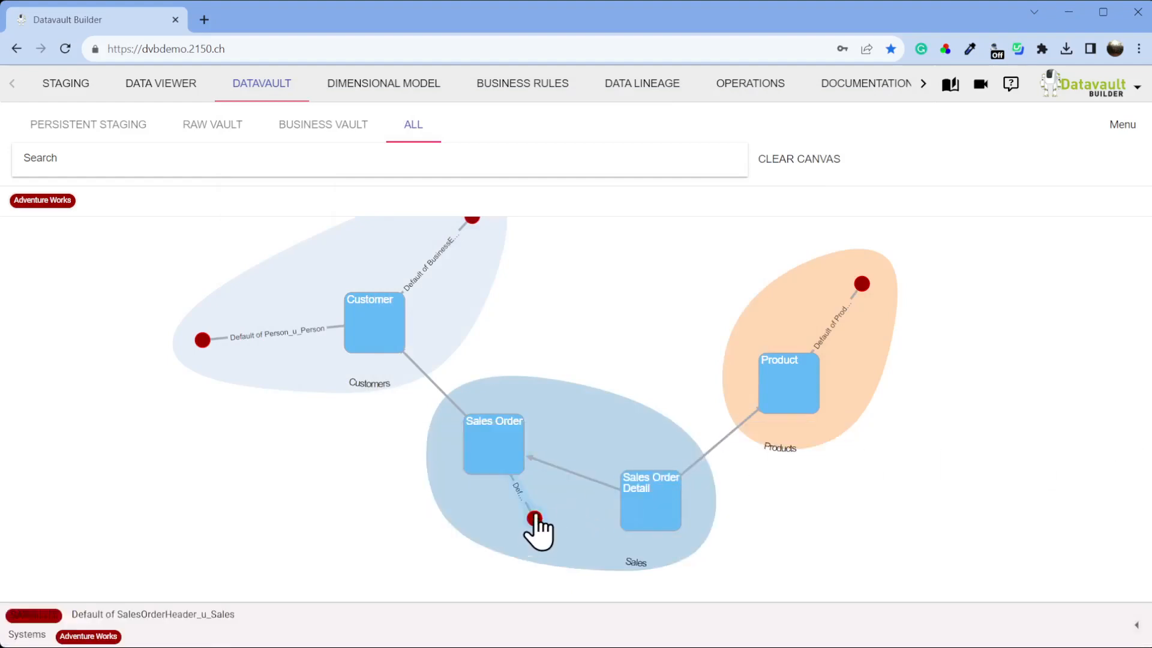
{"action": "left_click_drag", "start_coordinate": [534, 518], "coordinate": [602, 318]}
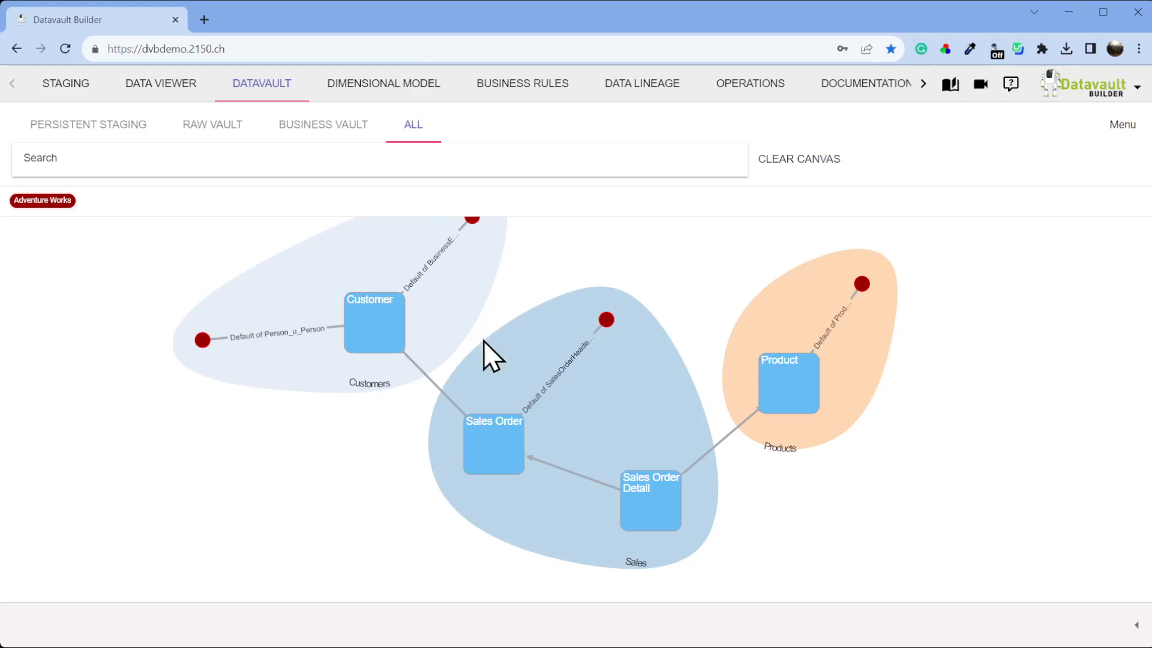
Add a Sales Order Detail hub load from the Adventure Works Salesorderdetail staging table with SalesOrderDetailID as uniqueness-checked business key and an auto-created default satellite.
{"action": "right_click", "coordinate": [656, 496]}
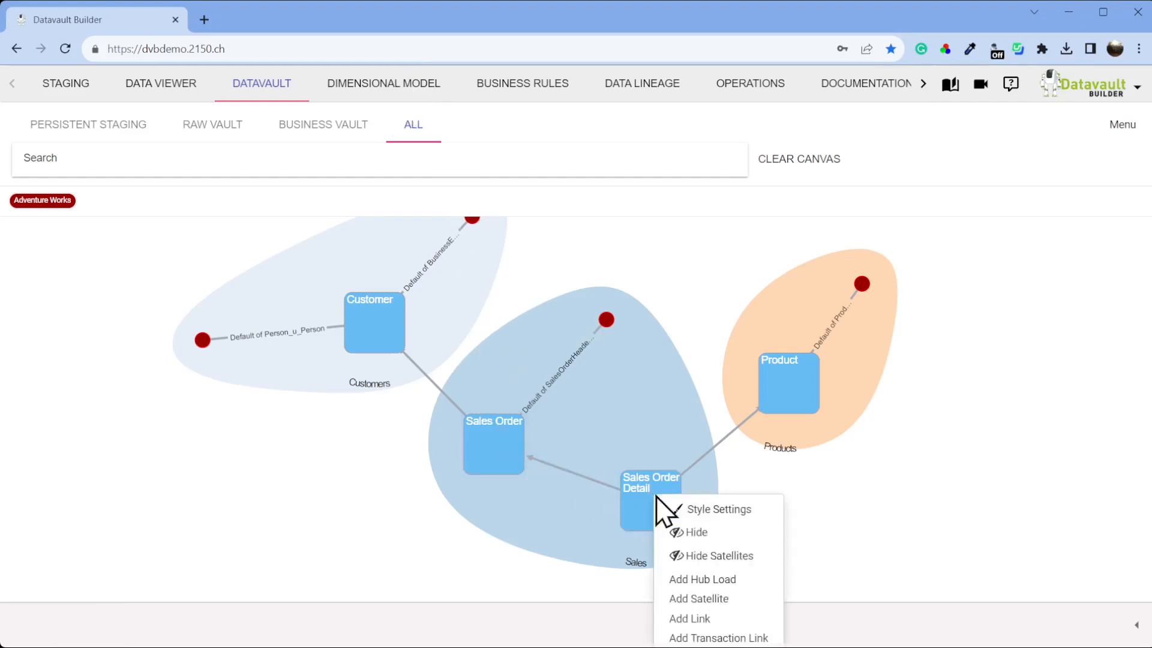
{"action": "left_click", "coordinate": [733, 582]}
{"action": "left_click", "coordinate": [484, 209]}
{"action": "left_click", "coordinate": [448, 239]}
{"action": "left_click", "coordinate": [668, 208]}
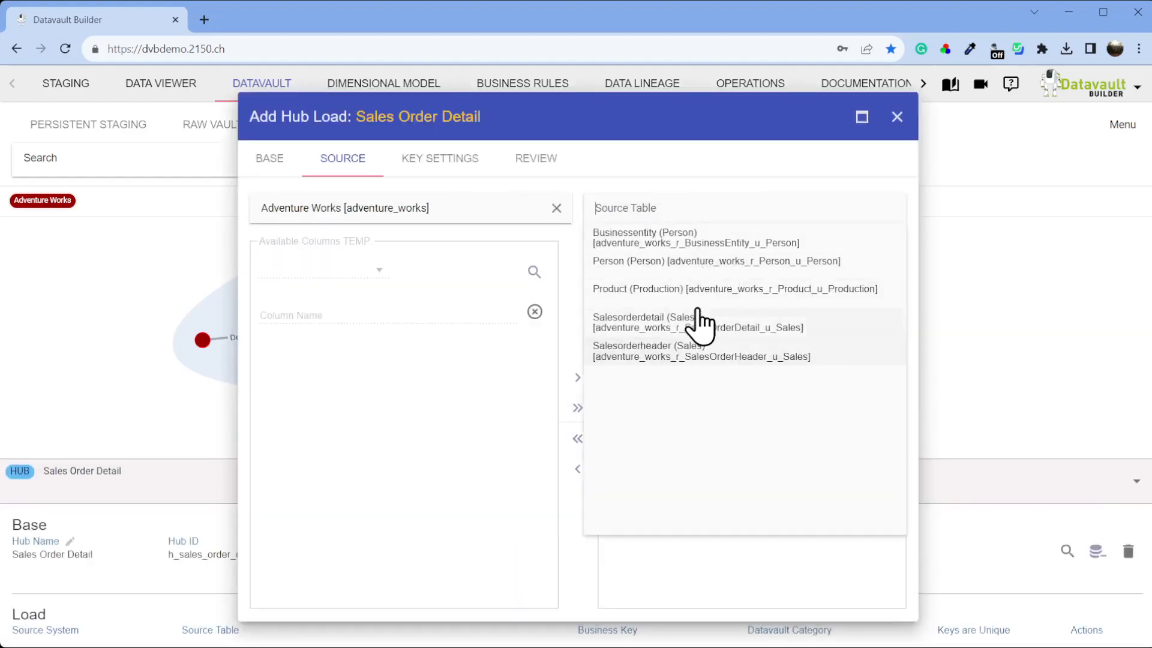
{"action": "left_click", "coordinate": [697, 300]}
{"action": "left_click", "coordinate": [818, 210]}
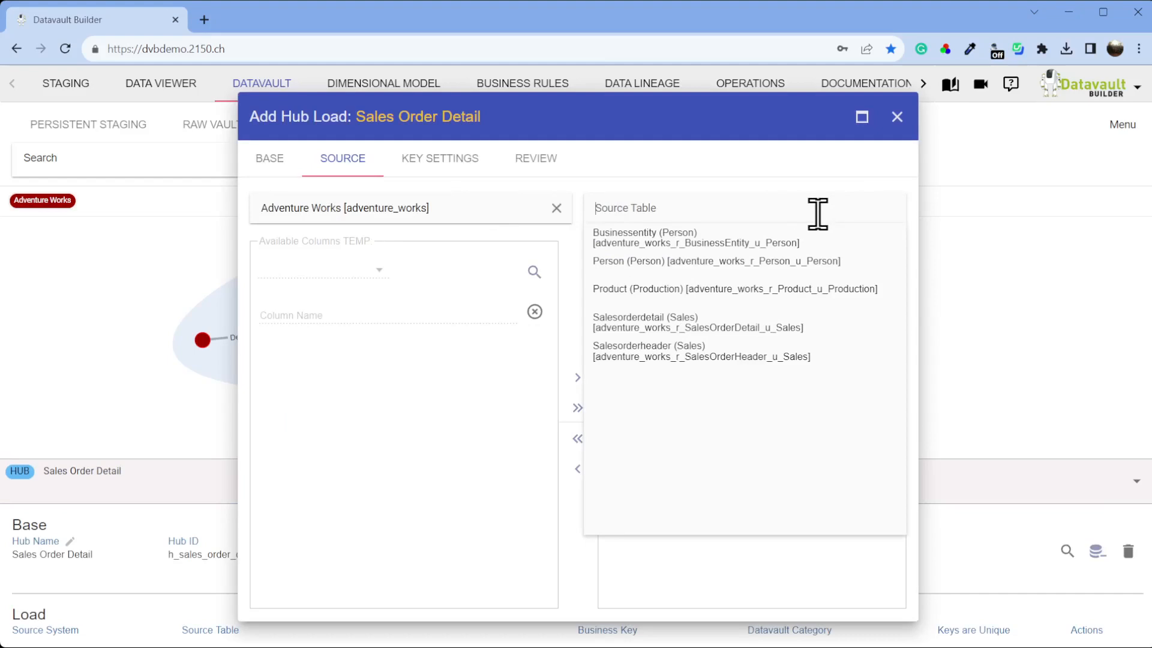
{"action": "left_click", "coordinate": [728, 334]}
{"action": "left_click_drag", "start_coordinate": [394, 384], "coordinate": [660, 375]}
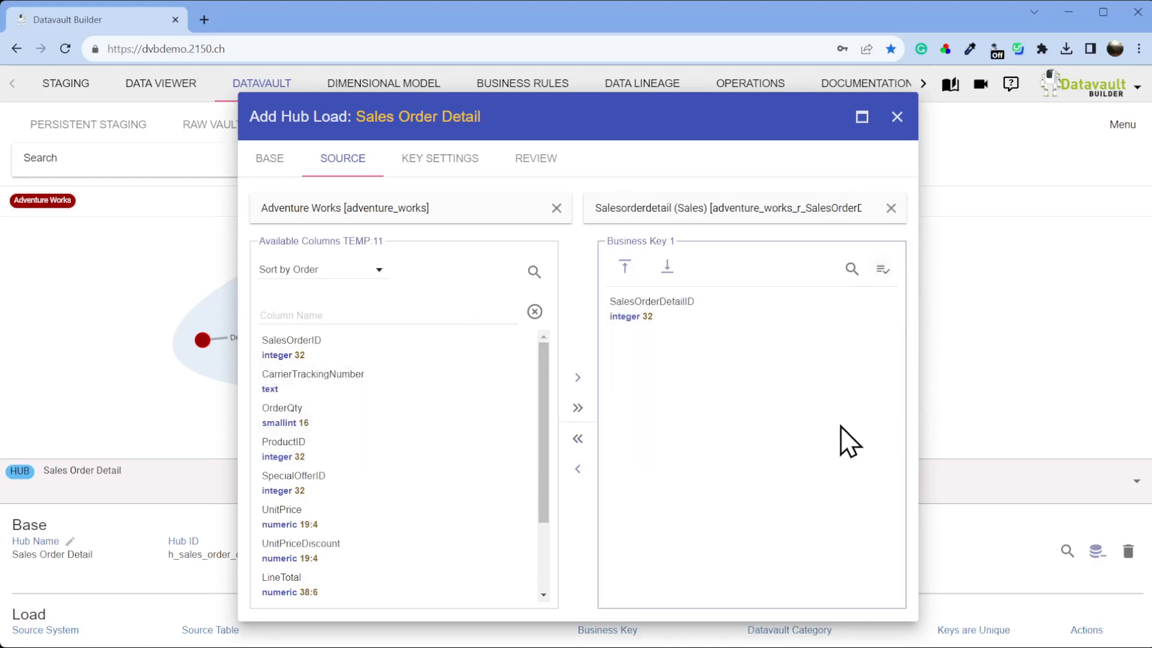
{"action": "left_click", "coordinate": [883, 270]}
{"action": "left_click", "coordinate": [542, 169]}
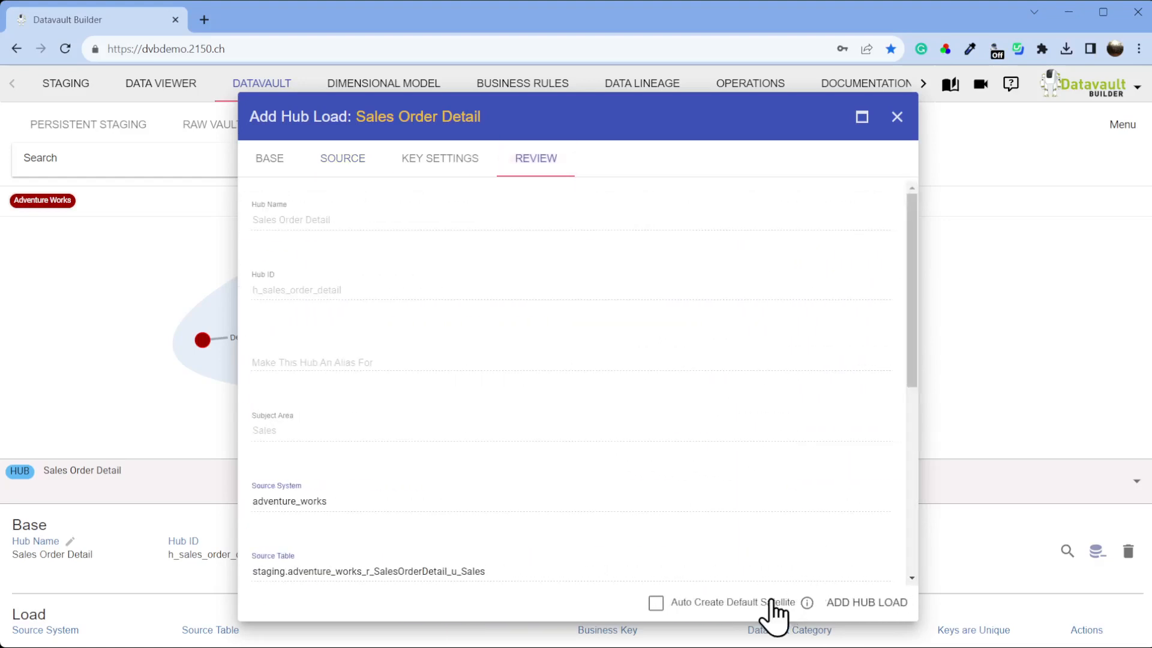
{"action": "left_click", "coordinate": [845, 603]}
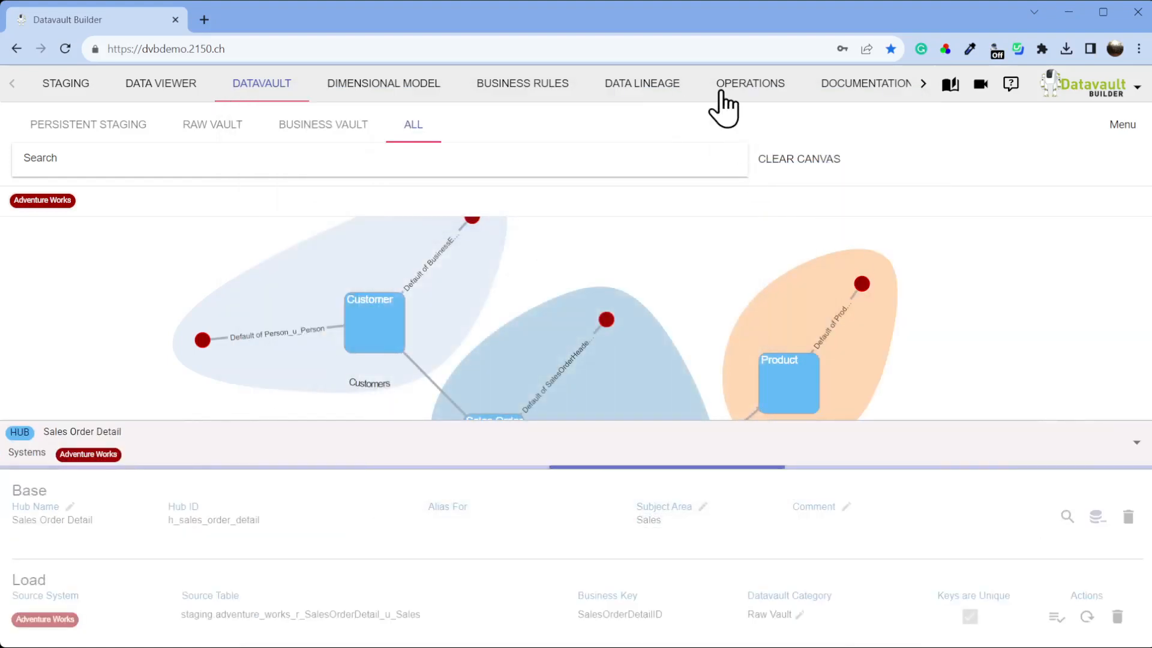
Run the Adventure Works Default job, and shift the Sales Order Detail hub slightly down and left on the Data Vault canvas.
{"action": "left_click", "coordinate": [717, 91]}
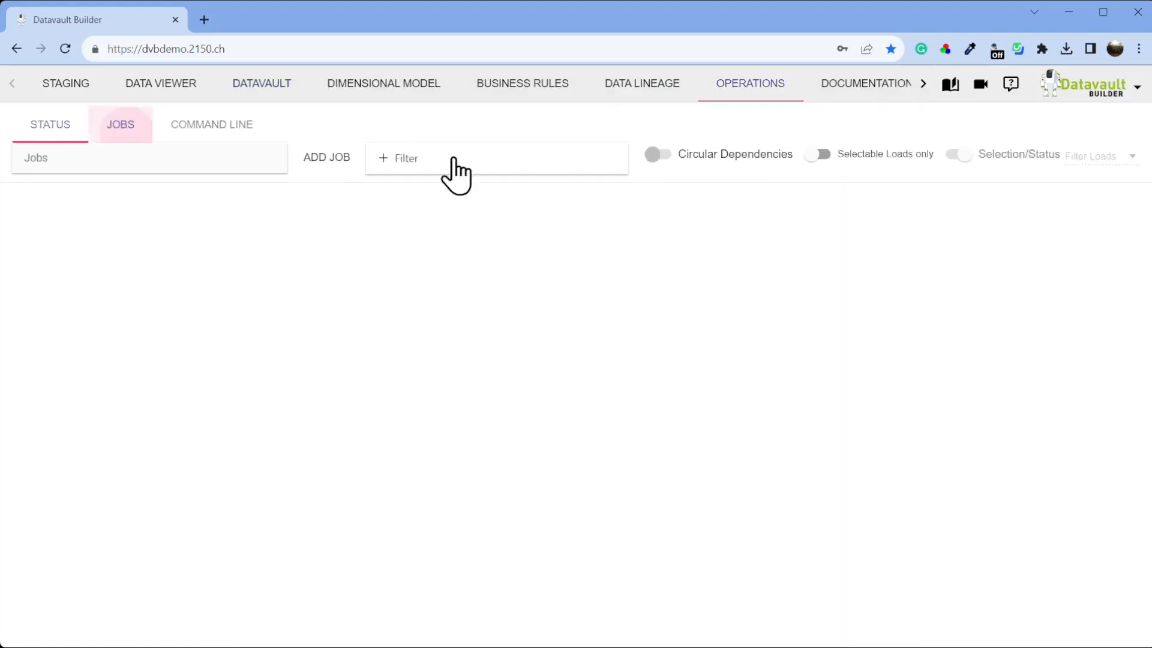
{"action": "left_click", "coordinate": [185, 201]}
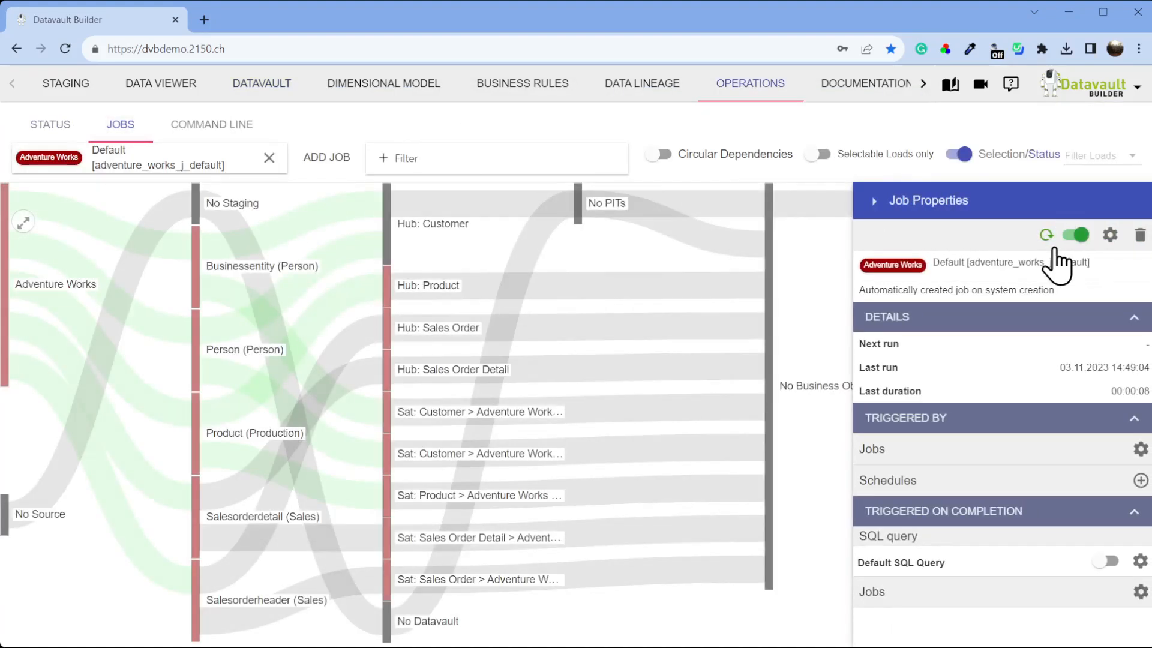
{"action": "left_click", "coordinate": [255, 89]}
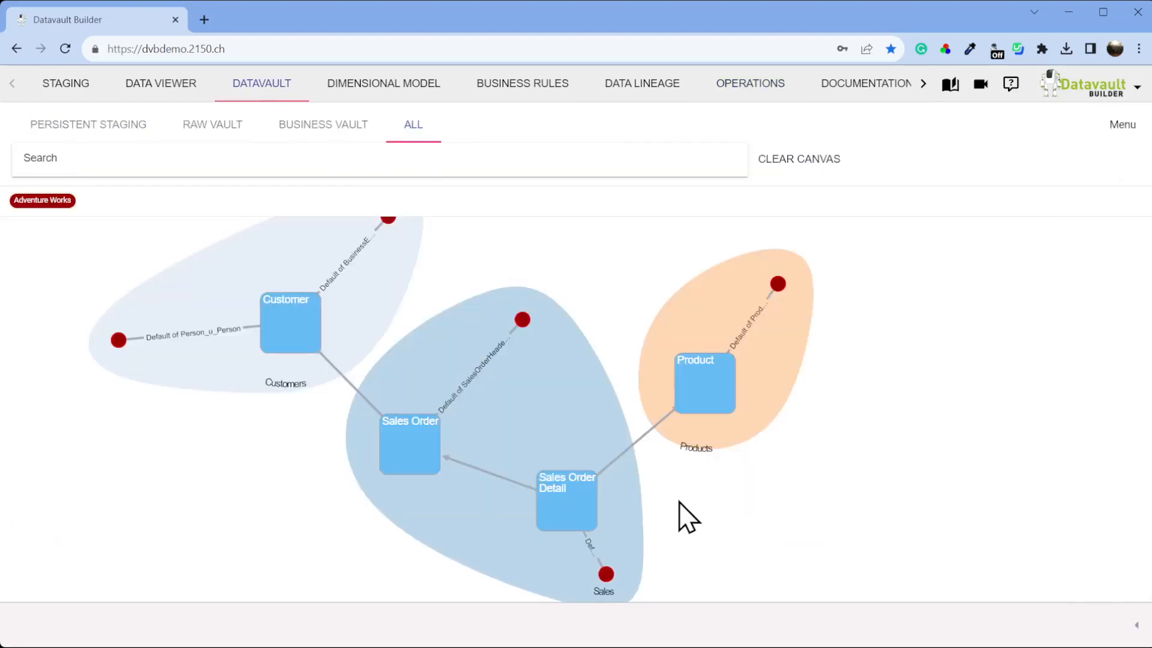
{"action": "left_click_drag", "start_coordinate": [590, 500], "coordinate": [575, 509]}
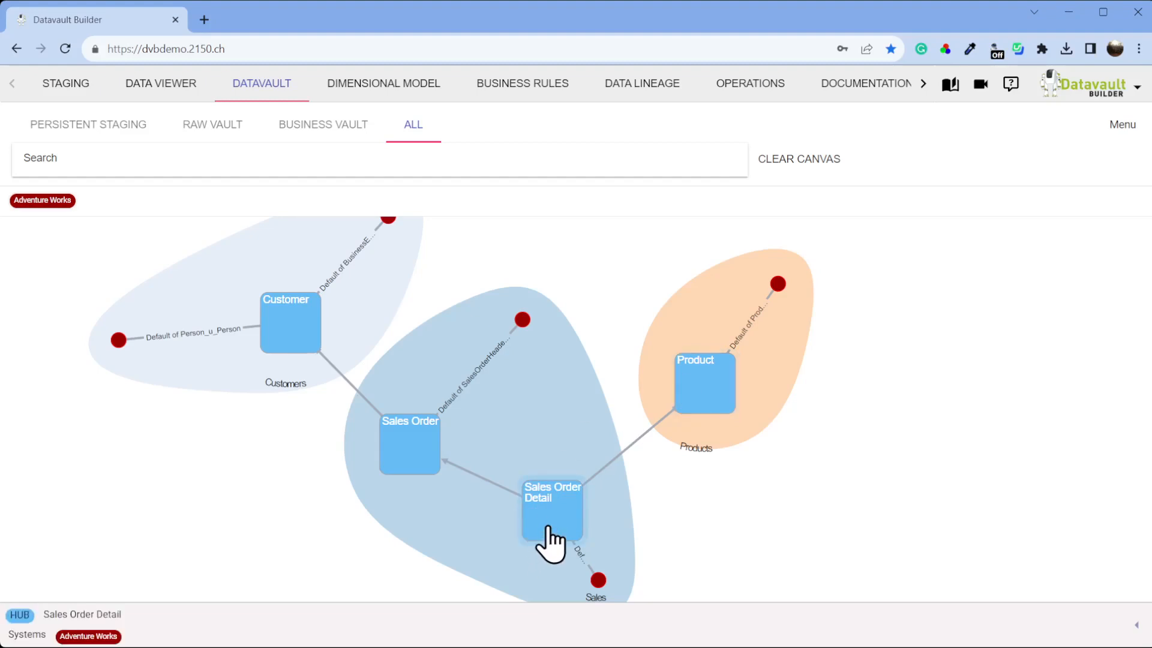
Set up another Product hub load from the Adventure Works Salesorderdetail staging table with ProductID as business key.
{"action": "right_click", "coordinate": [694, 394]}
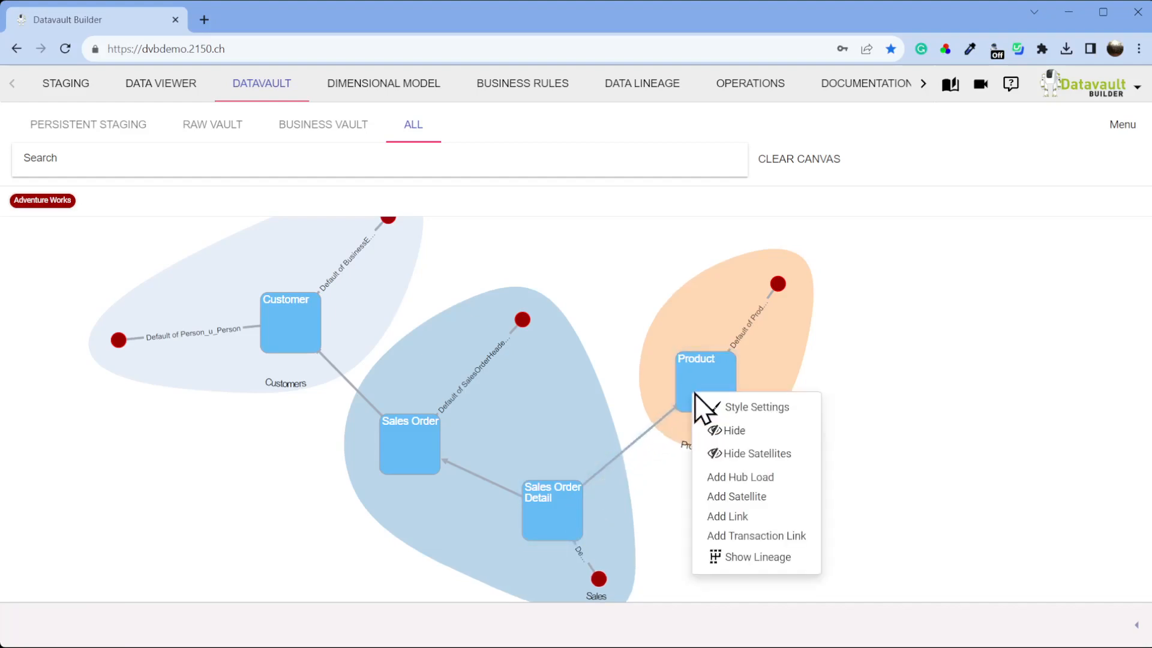
{"action": "left_click", "coordinate": [757, 478]}
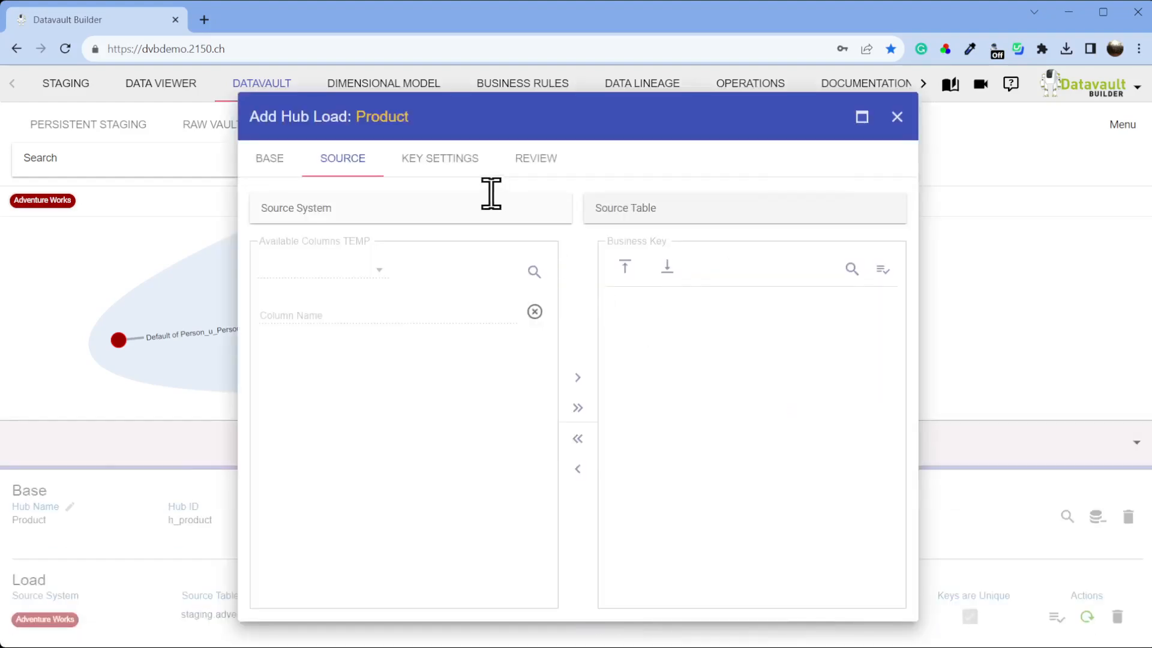
{"action": "left_click", "coordinate": [406, 200]}
{"action": "left_click", "coordinate": [379, 231]}
{"action": "left_click", "coordinate": [640, 209]}
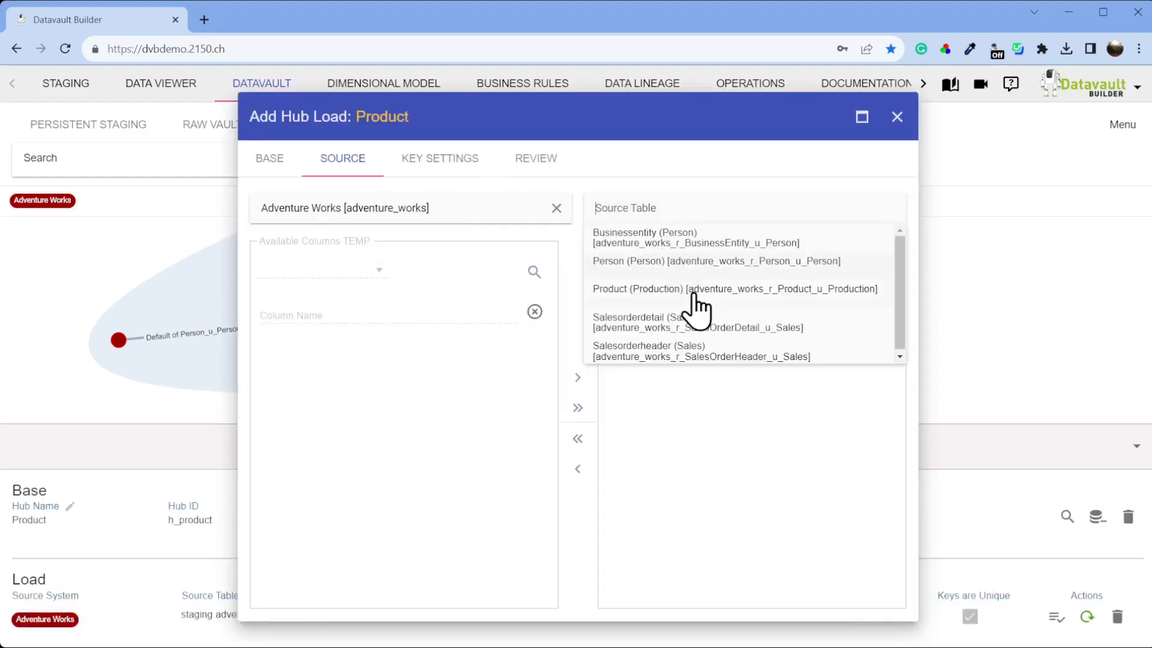
{"action": "left_click", "coordinate": [709, 331]}
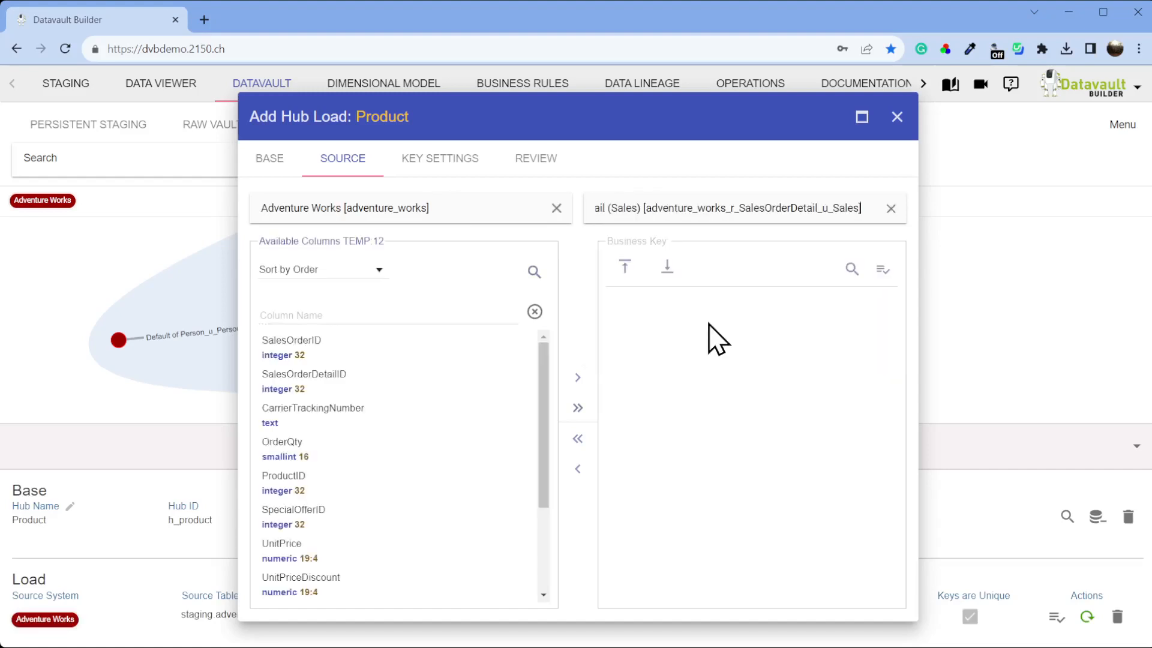
{"action": "left_click", "coordinate": [381, 306]}
{"action": "type", "text": "pro"}
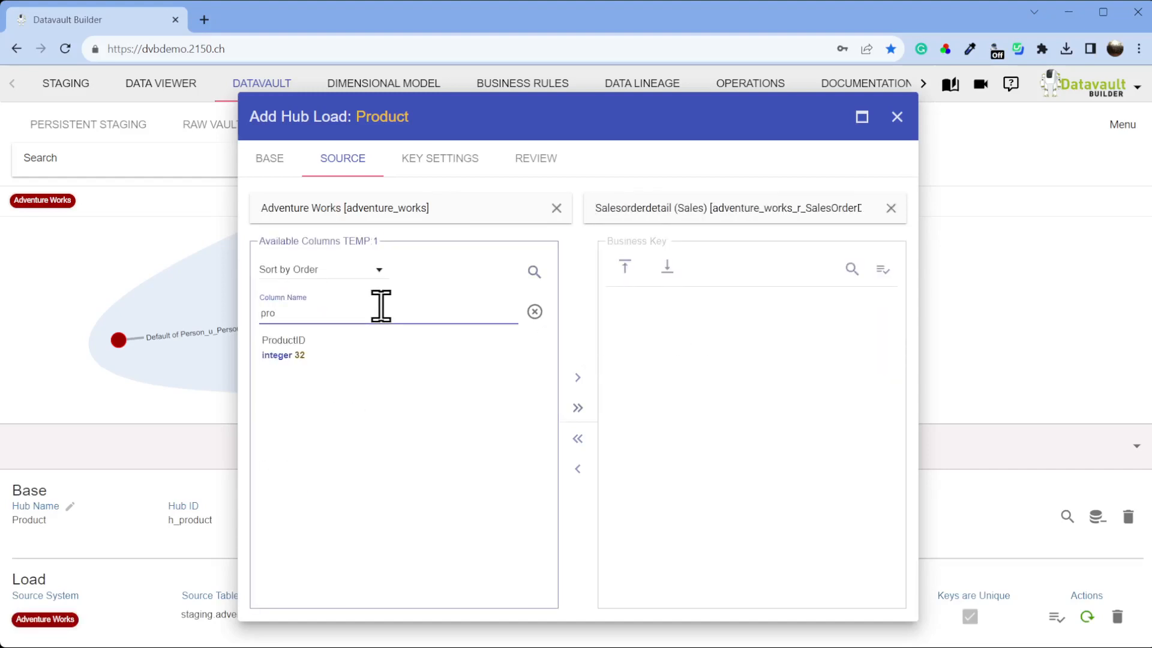
{"action": "left_click_drag", "start_coordinate": [532, 358], "coordinate": [651, 337]}
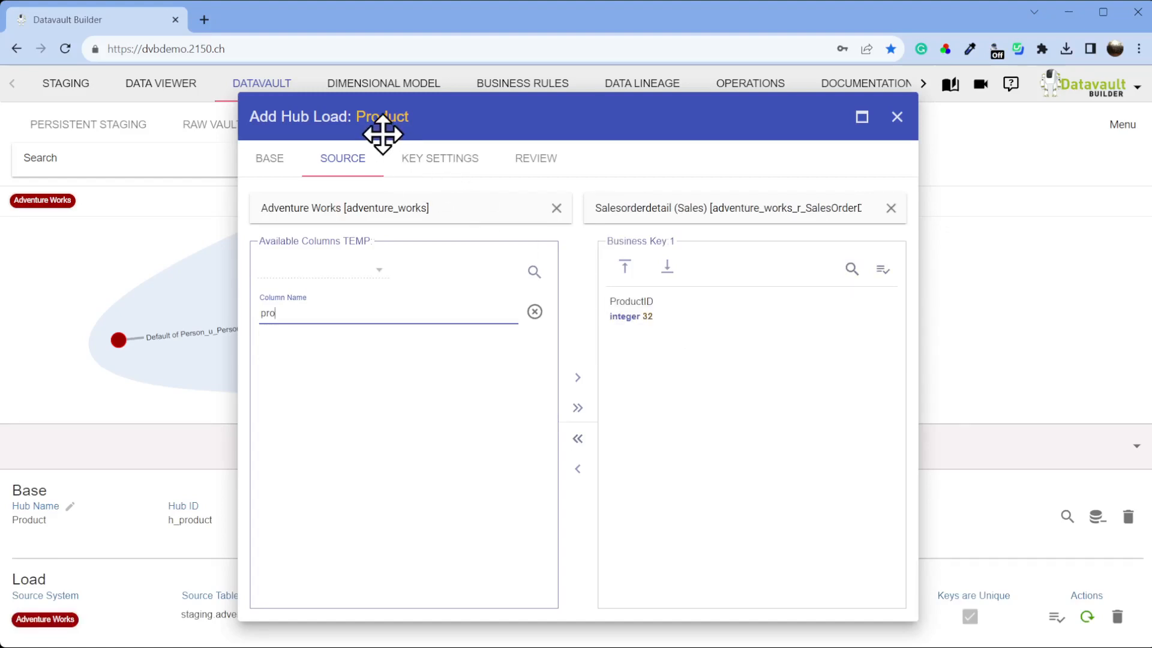
Check the uniqueness of the ProductID business key and examine the source rows sharing key 870 in the data preview.
{"action": "left_click", "coordinate": [883, 271]}
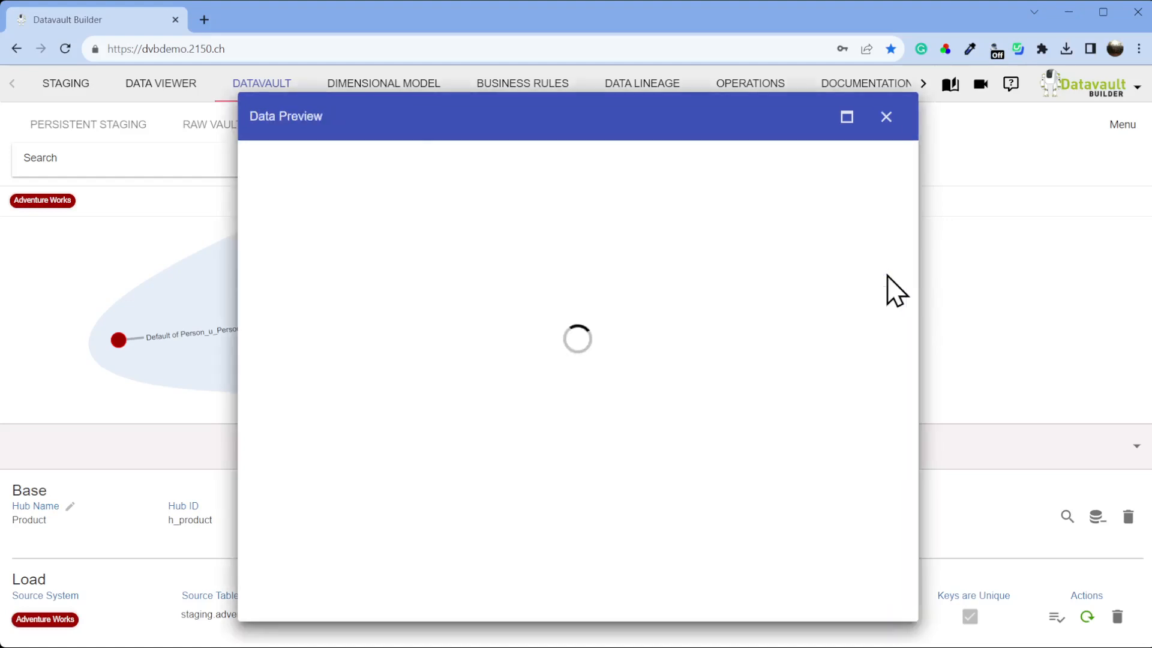
{"action": "left_click_drag", "start_coordinate": [307, 150], "coordinate": [432, 154]}
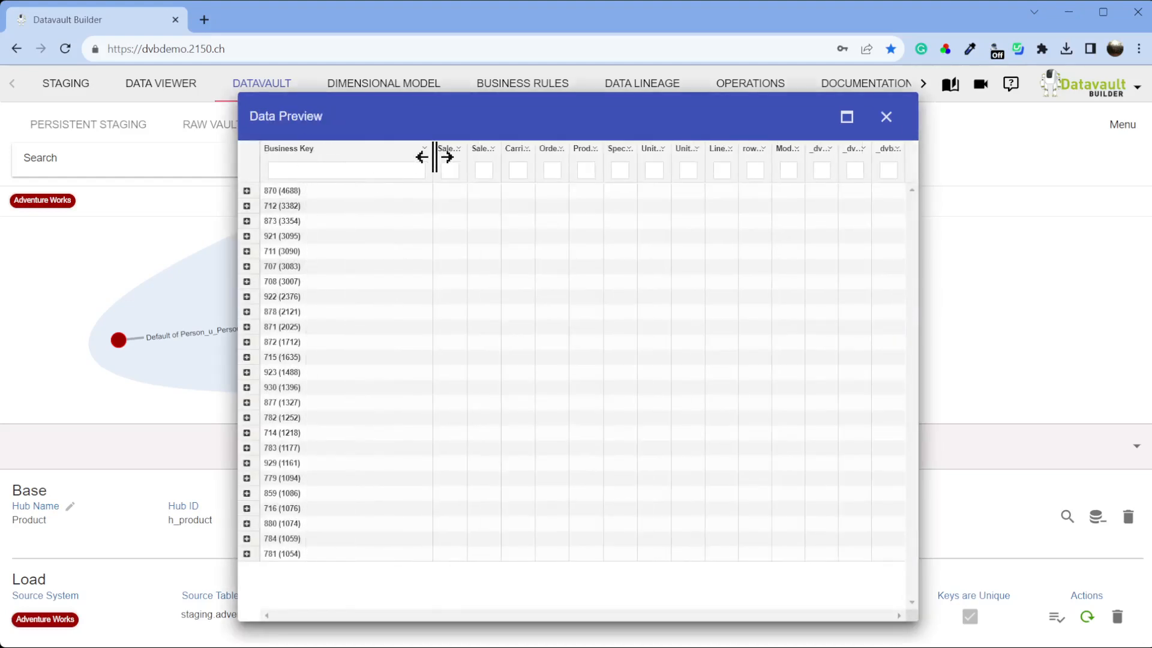
{"action": "left_click", "coordinate": [247, 191]}
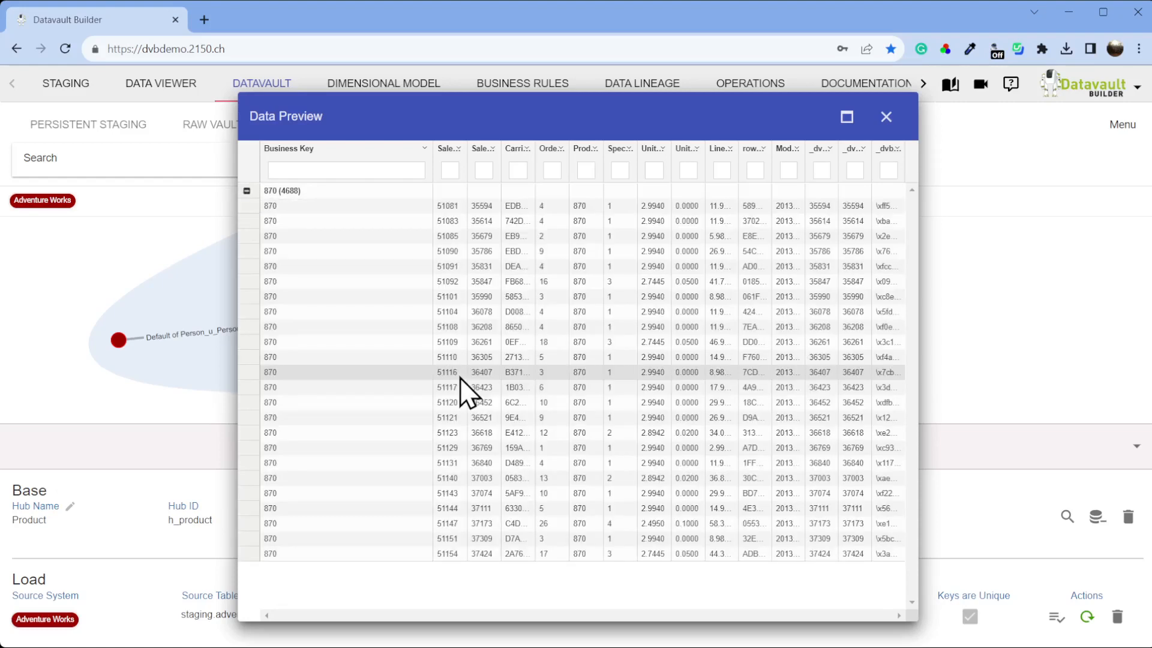
{"action": "left_click", "coordinate": [886, 116]}
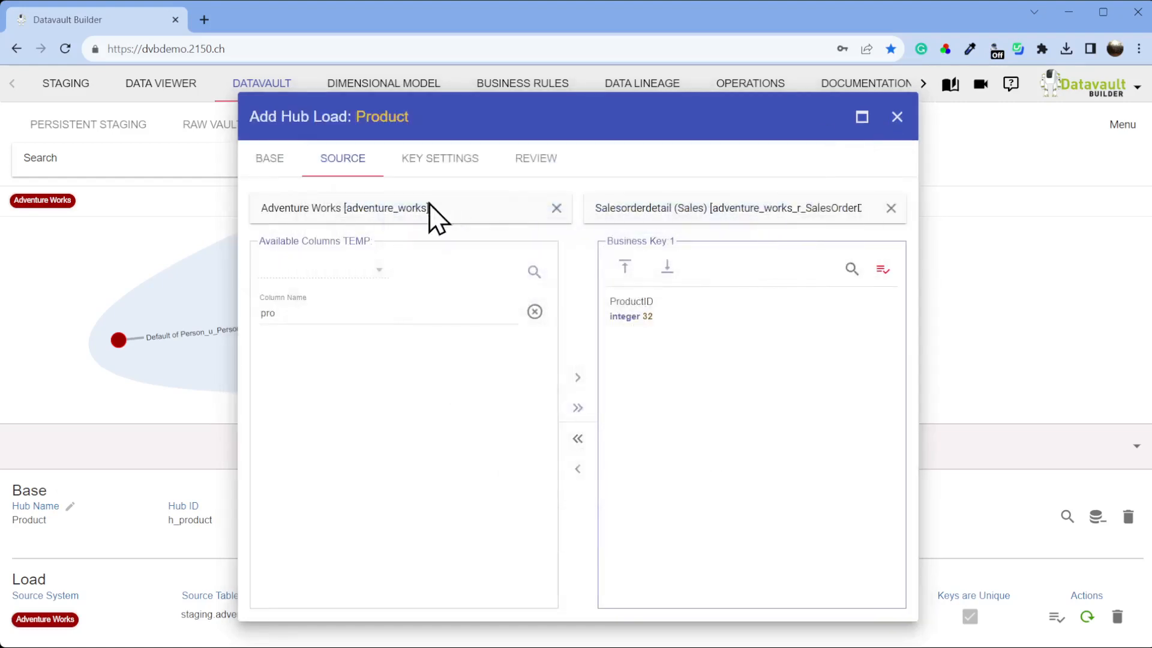
Add the Product hub load as Raw Vault with Keys are Unique off and no default satellite, and collapse the hub details.
{"action": "left_click", "coordinate": [543, 171]}
{"action": "left_click", "coordinate": [459, 171]}
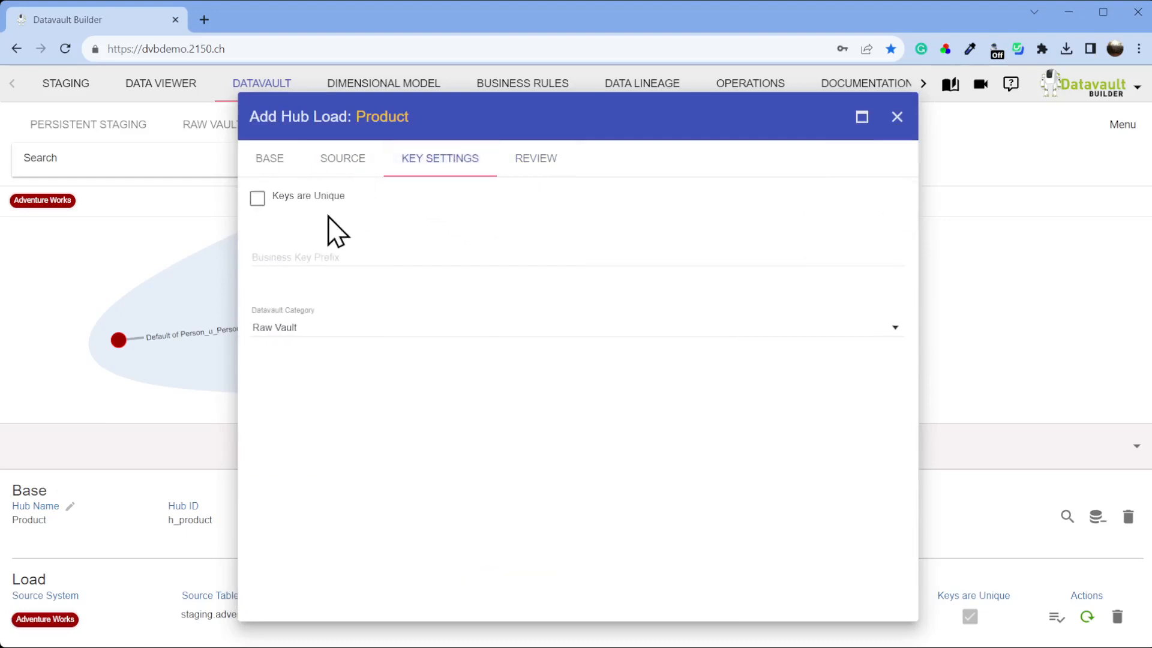
{"action": "left_click", "coordinate": [534, 173]}
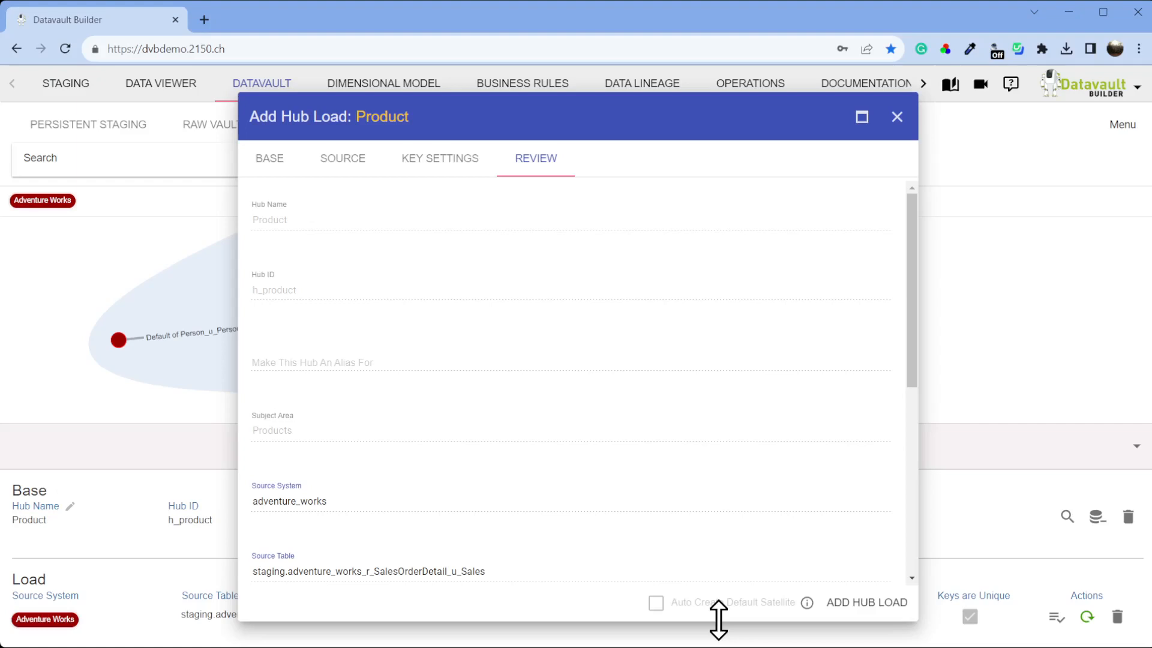
{"action": "left_click", "coordinate": [905, 604]}
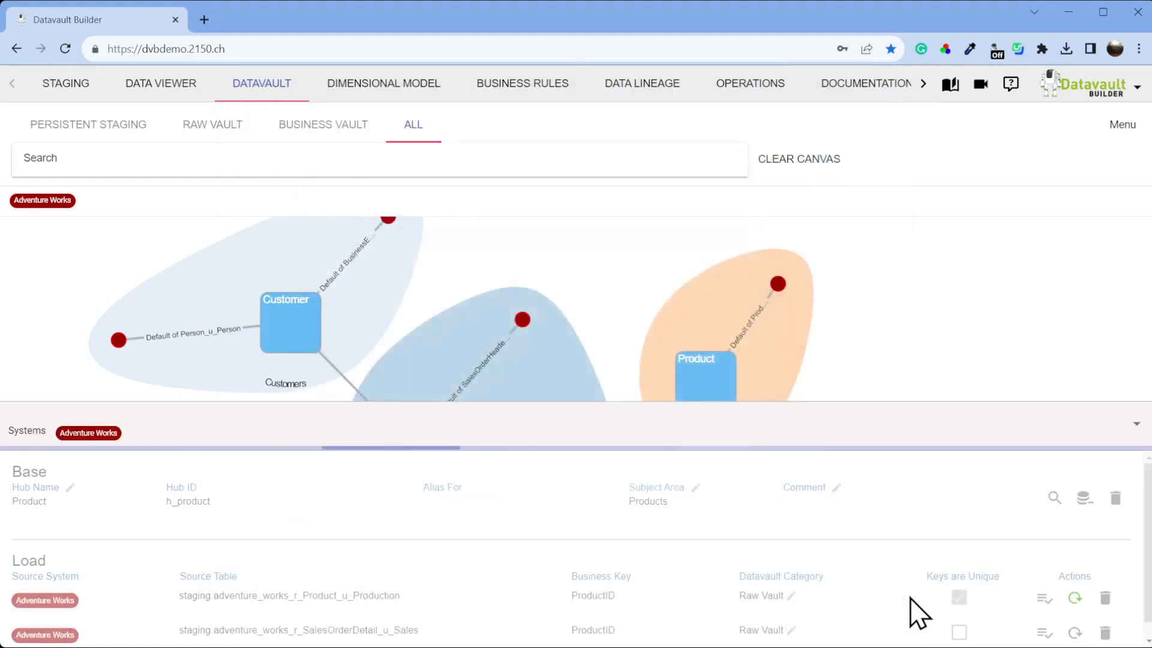
{"action": "left_click", "coordinate": [1135, 423]}
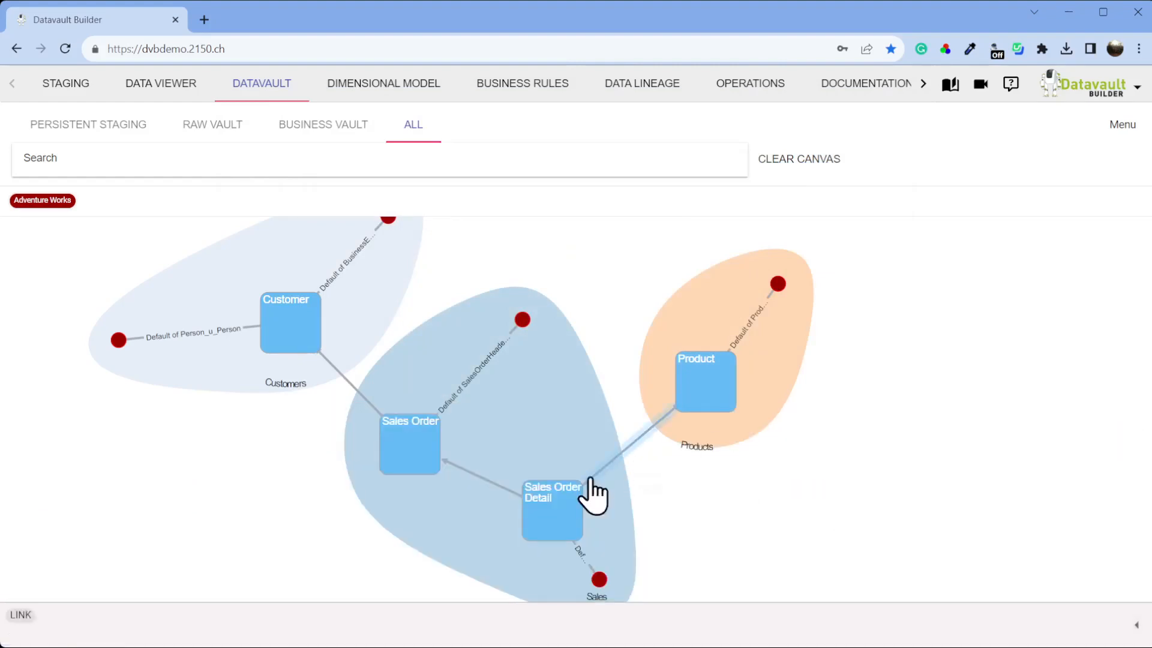
Add a link load between Sales Order Detail and Product from the Salesorderdetail staging table, using SalesOrderDetailID and ProductID as the hub keys.
{"action": "right_click", "coordinate": [648, 447]}
{"action": "left_click", "coordinate": [720, 477]}
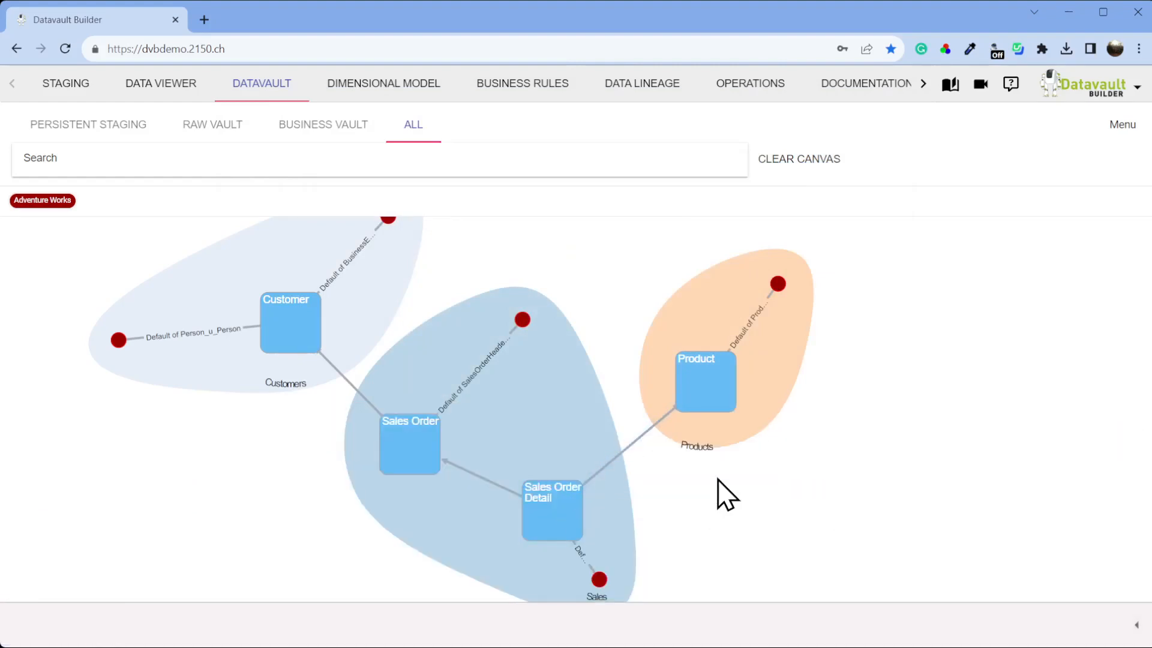
{"action": "left_click", "coordinate": [522, 225]}
{"action": "left_click", "coordinate": [511, 223]}
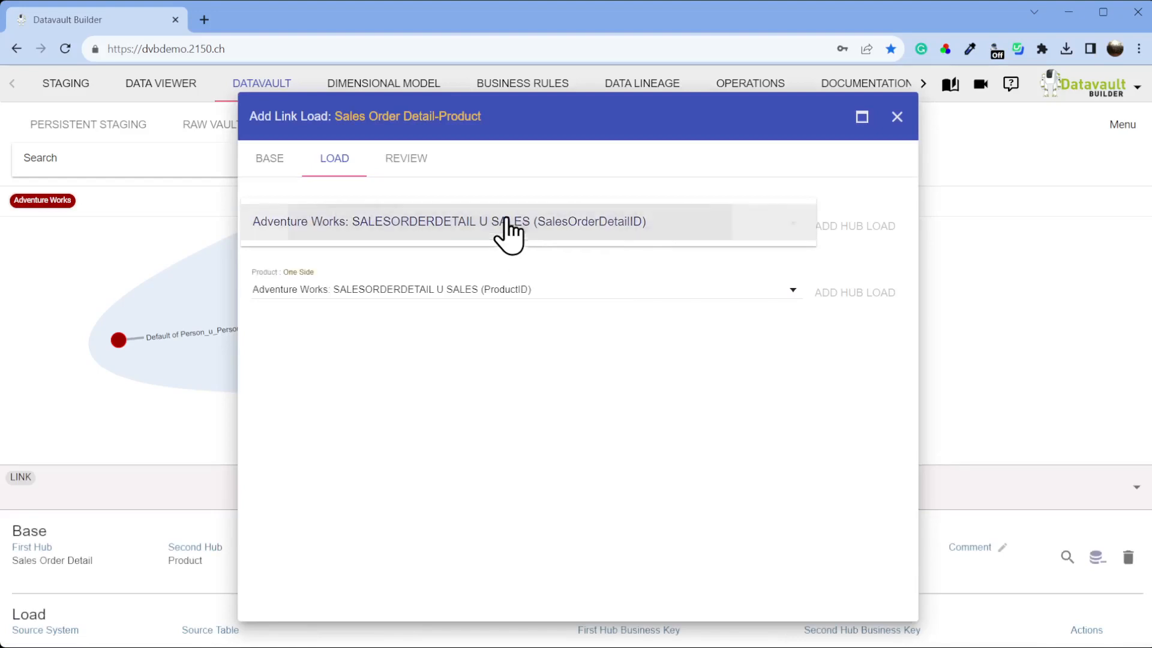
{"action": "left_click", "coordinate": [410, 162]}
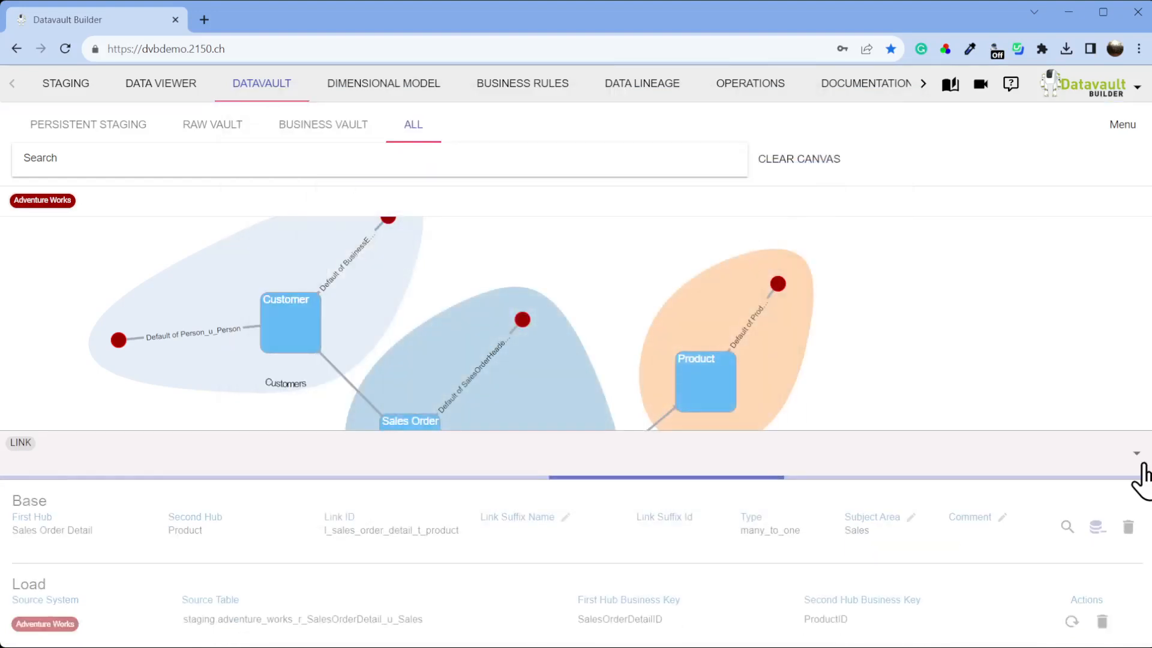
Collapse the link details and move the Sales Order hub slightly farther from Sales Order Detail on the canvas.
{"action": "left_click", "coordinate": [1135, 465]}
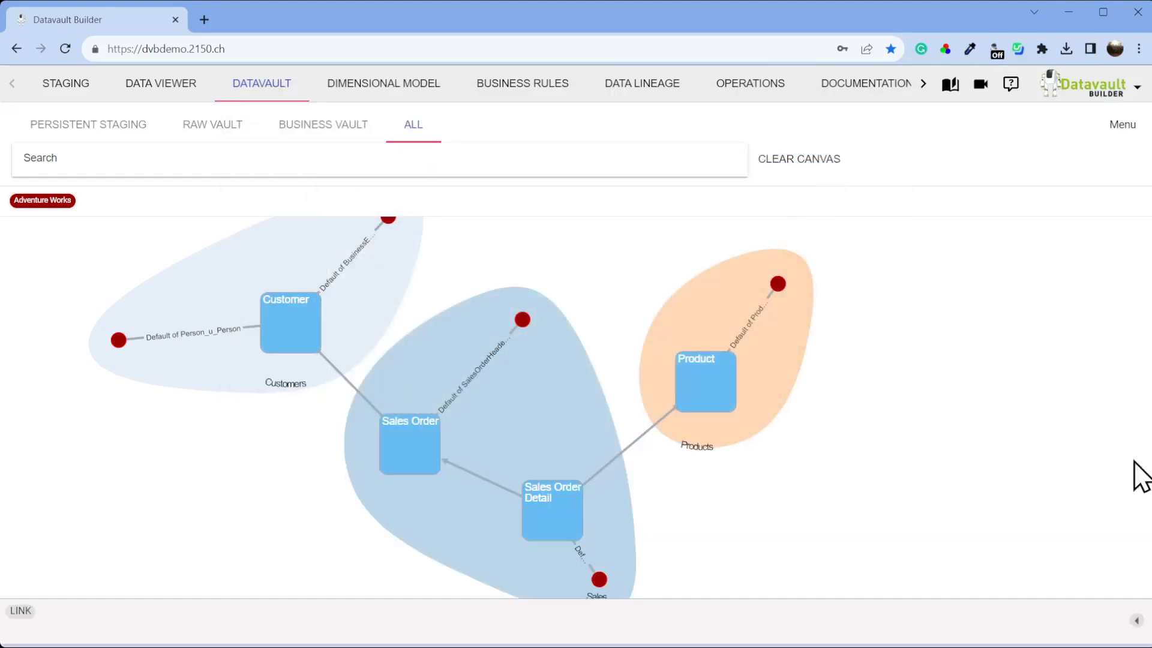
{"action": "left_click", "coordinate": [560, 507]}
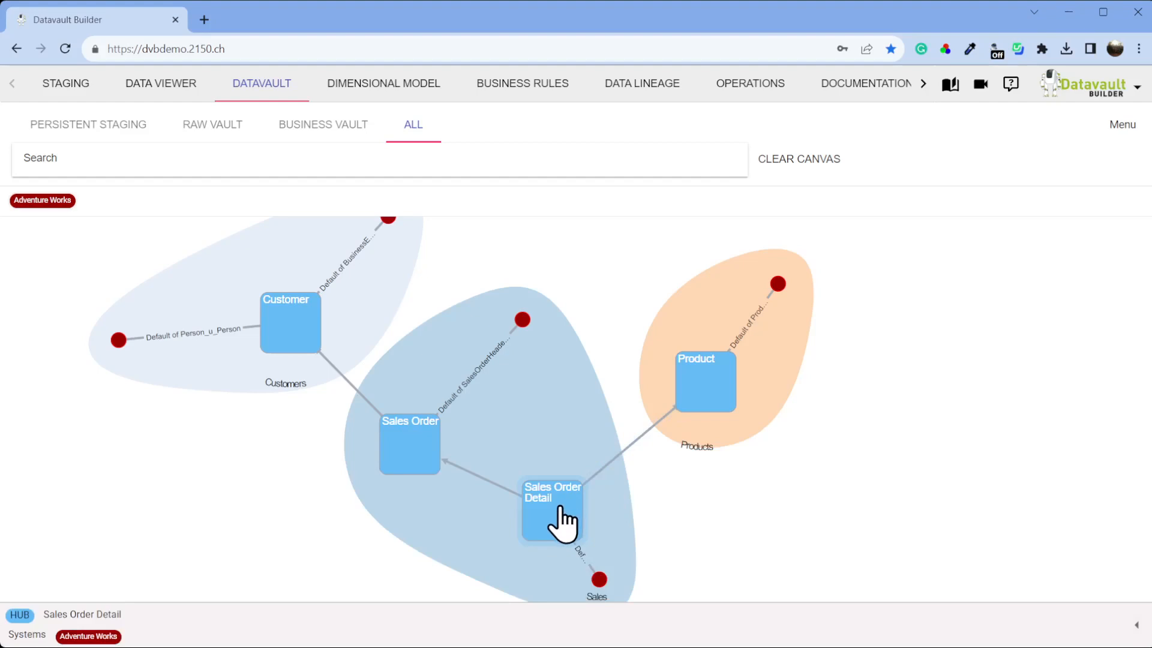
{"action": "left_click_drag", "start_coordinate": [416, 433], "coordinate": [397, 419]}
{"action": "left_click", "coordinate": [462, 474]}
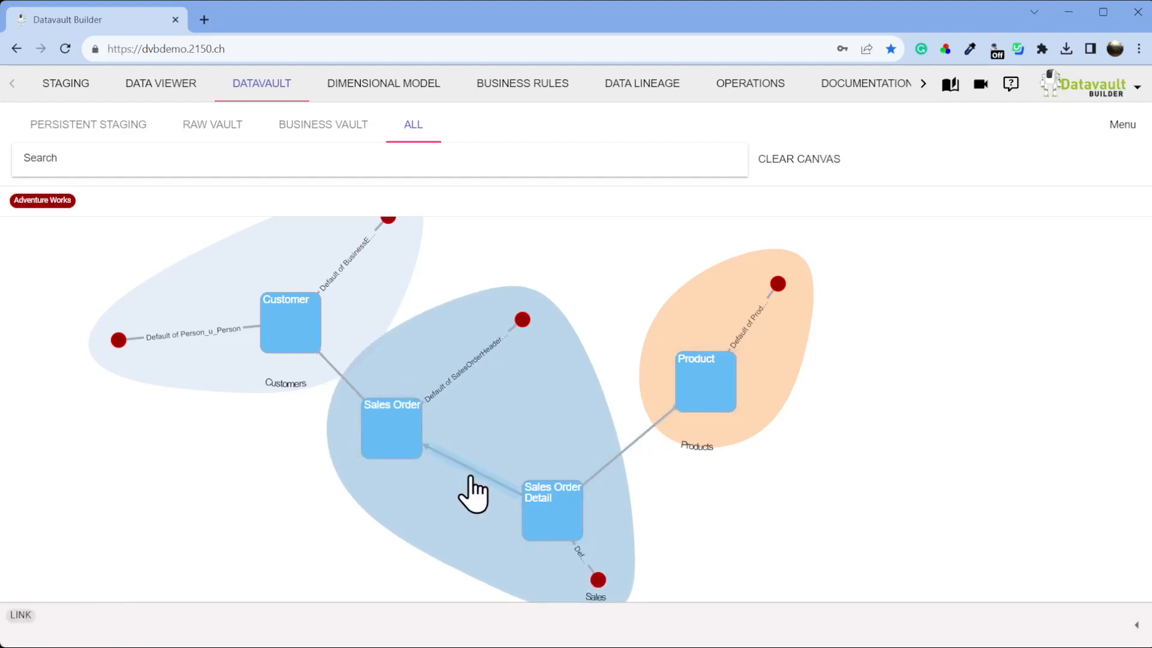
{"action": "left_click", "coordinate": [561, 519]}
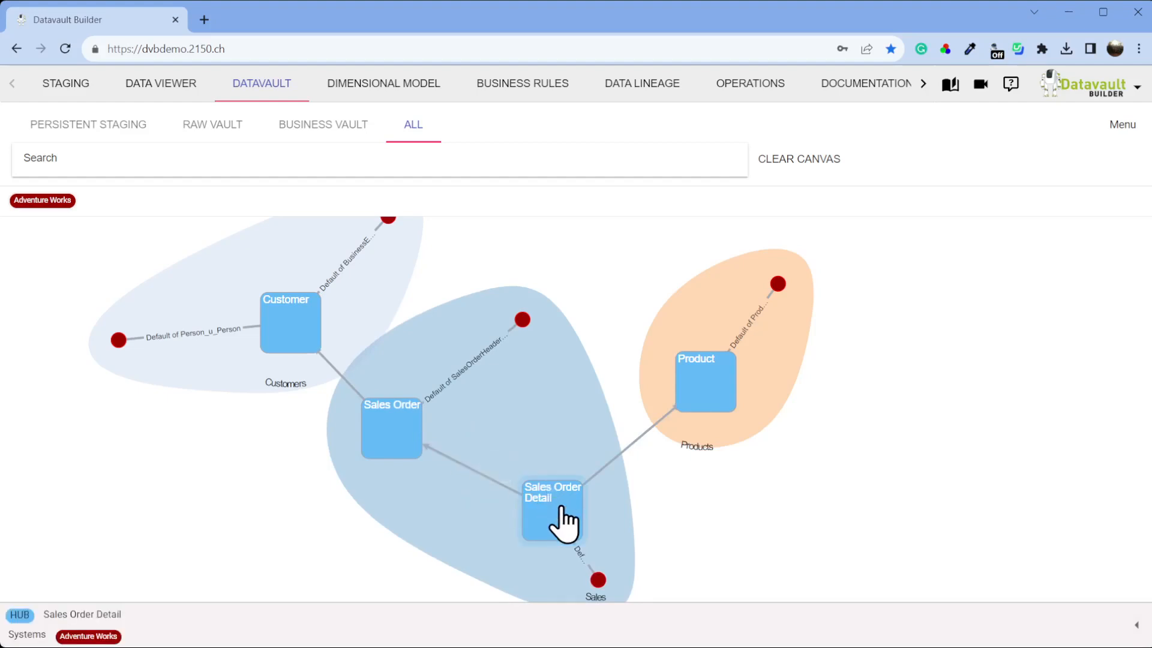
Start a hub load for Sales Order with Adventure Works as source system and Salesorderdetail (Sales) as source table.
{"action": "left_click", "coordinate": [396, 433]}
{"action": "right_click", "coordinate": [399, 431]}
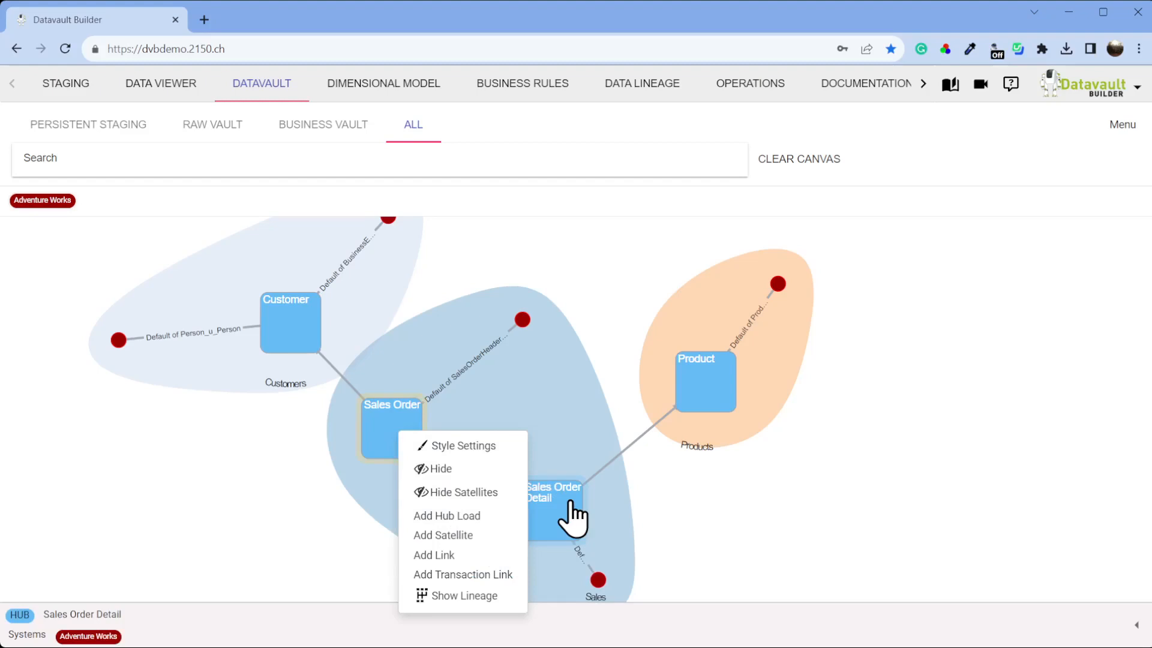
{"action": "left_click", "coordinate": [469, 517]}
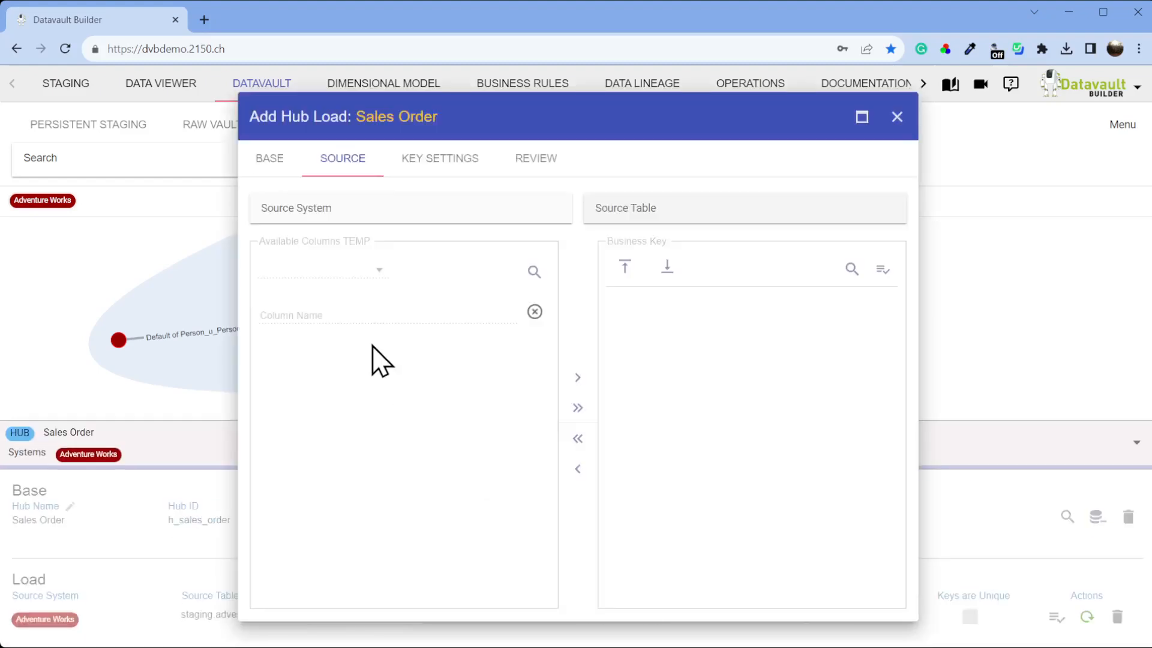
{"action": "left_click", "coordinate": [420, 207]}
{"action": "left_click", "coordinate": [421, 231]}
{"action": "left_click", "coordinate": [686, 216]}
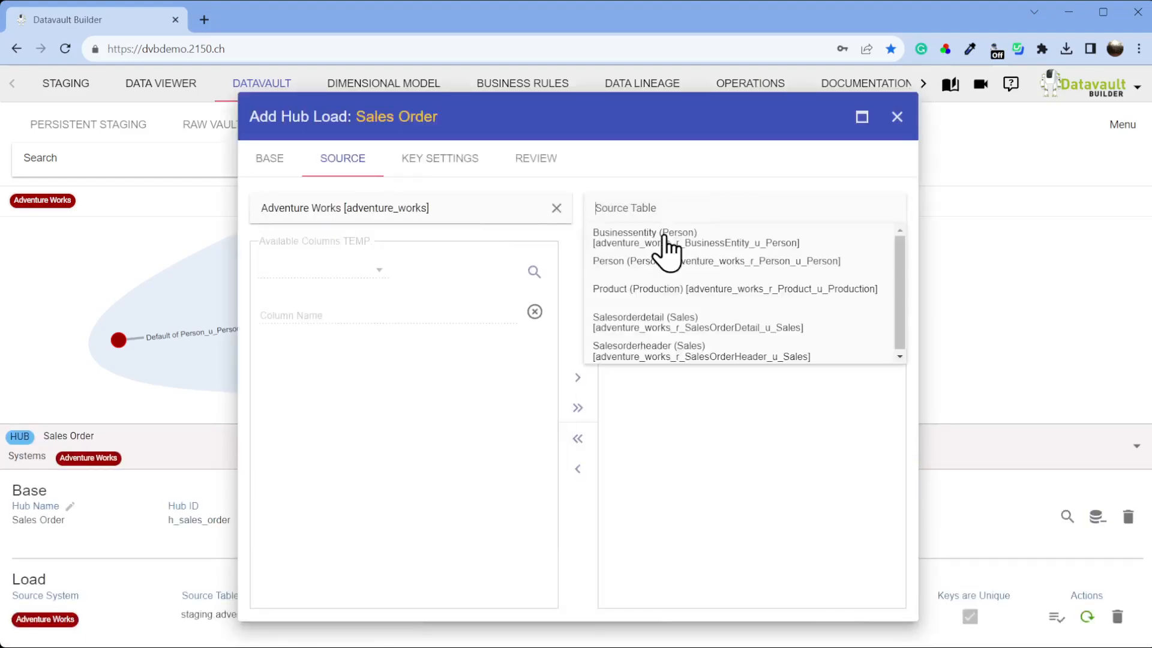
{"action": "left_click", "coordinate": [700, 329]}
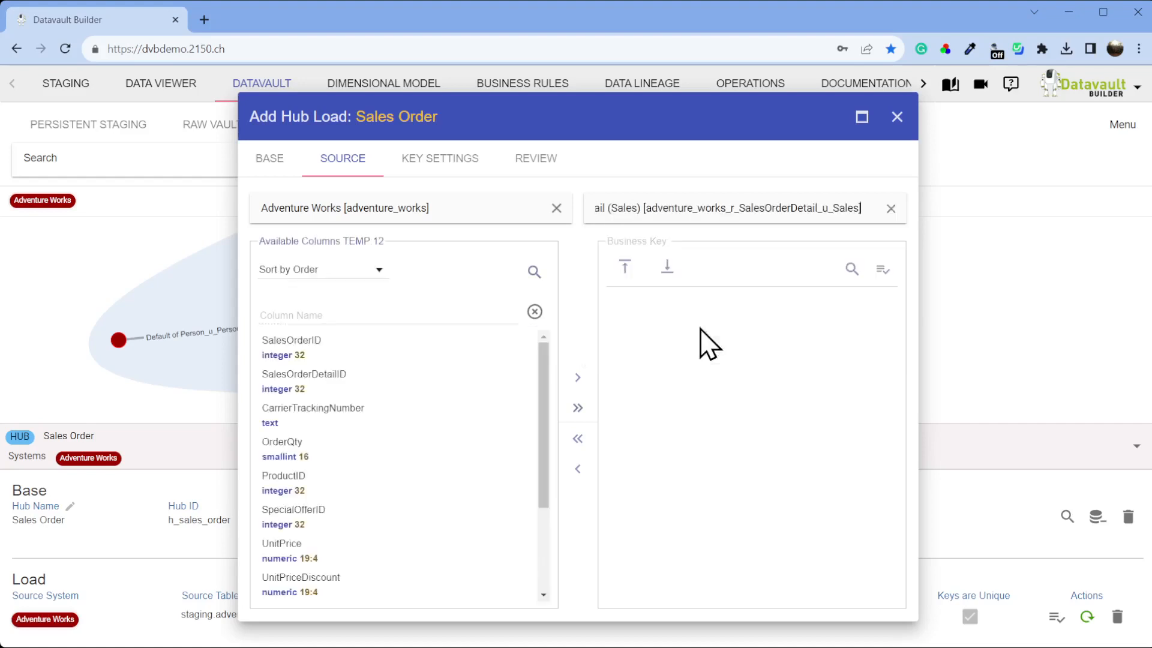
Filter the available columns by "sa" and choose SalesOrderID as the business key.
{"action": "left_click", "coordinate": [381, 314]}
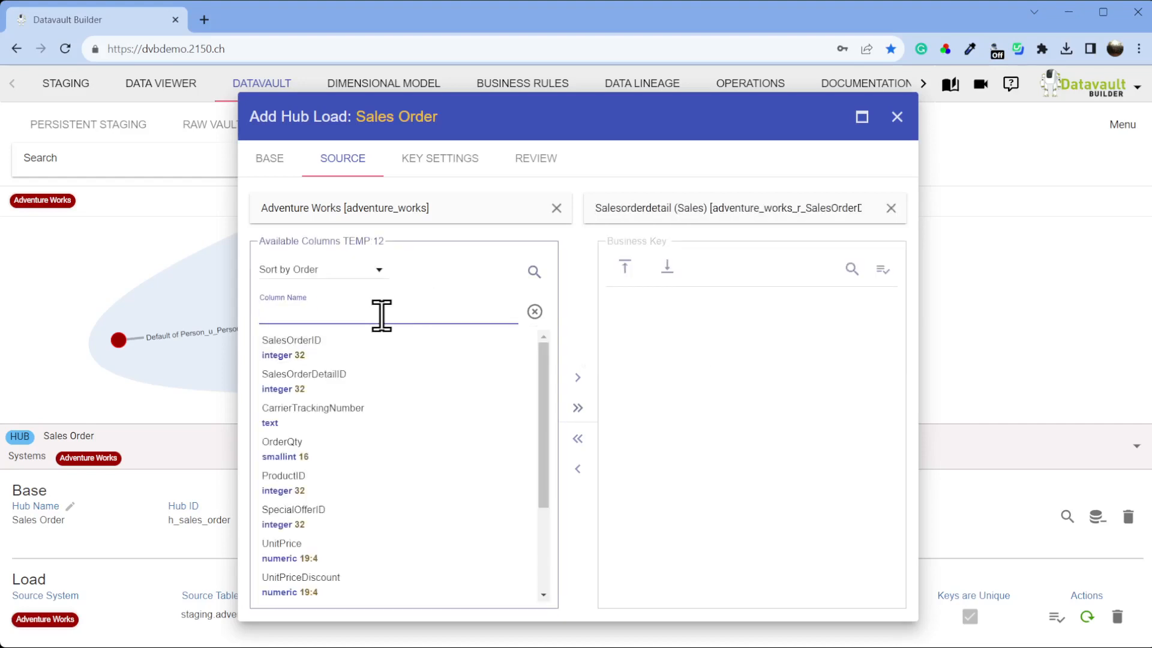
{"action": "type", "text": "he"}
{"action": "key", "text": "BackSpace"}
{"action": "key", "text": "BackSpace"}
{"action": "type", "text": "sa"}
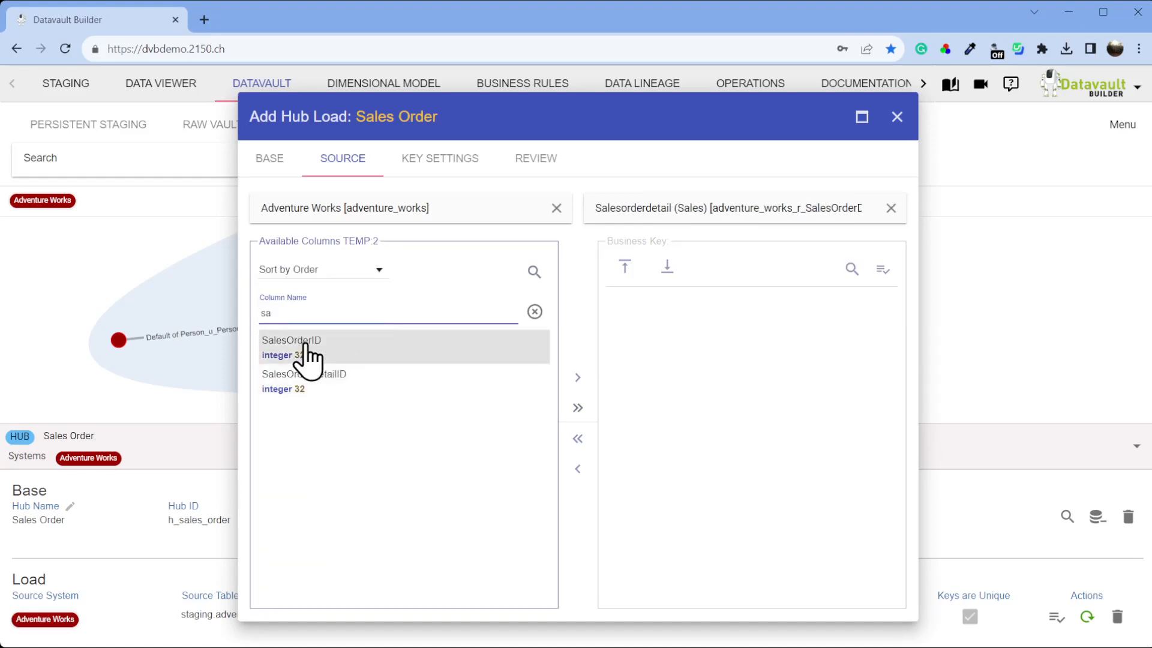
{"action": "double_click", "coordinate": [313, 359]}
Check the uniqueness of the SalesOrderID key, create the Sales Order hub load and collapse the hub details.
{"action": "left_click", "coordinate": [881, 269]}
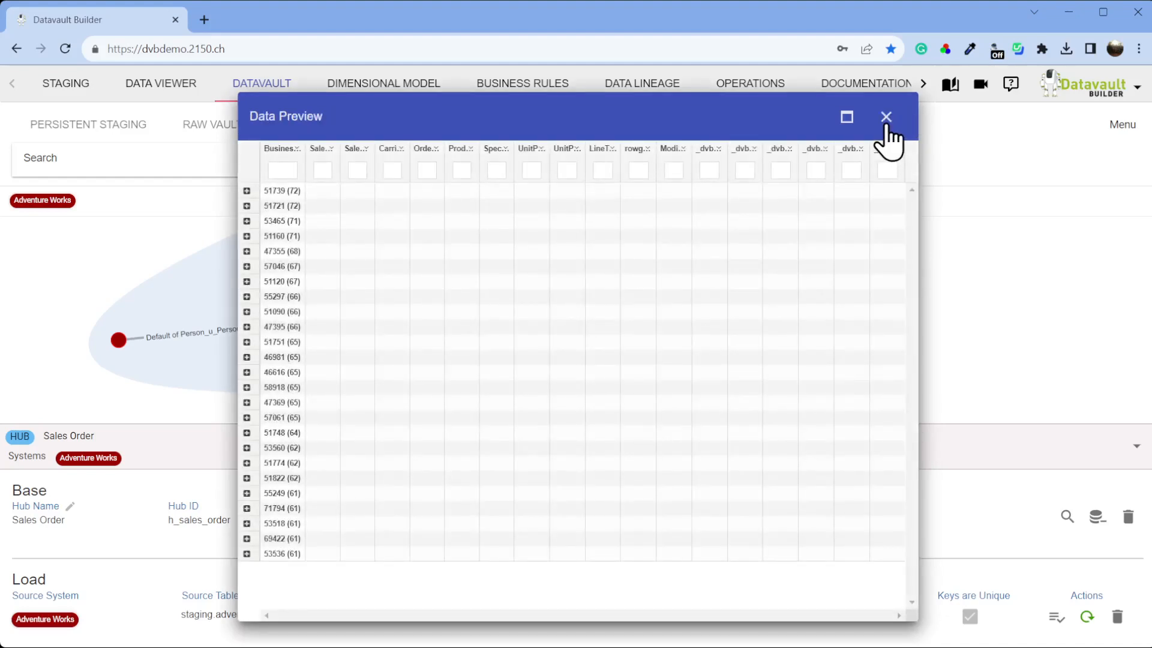
{"action": "left_click", "coordinate": [886, 120]}
{"action": "left_click", "coordinate": [532, 160]}
{"action": "left_click", "coordinate": [841, 603]}
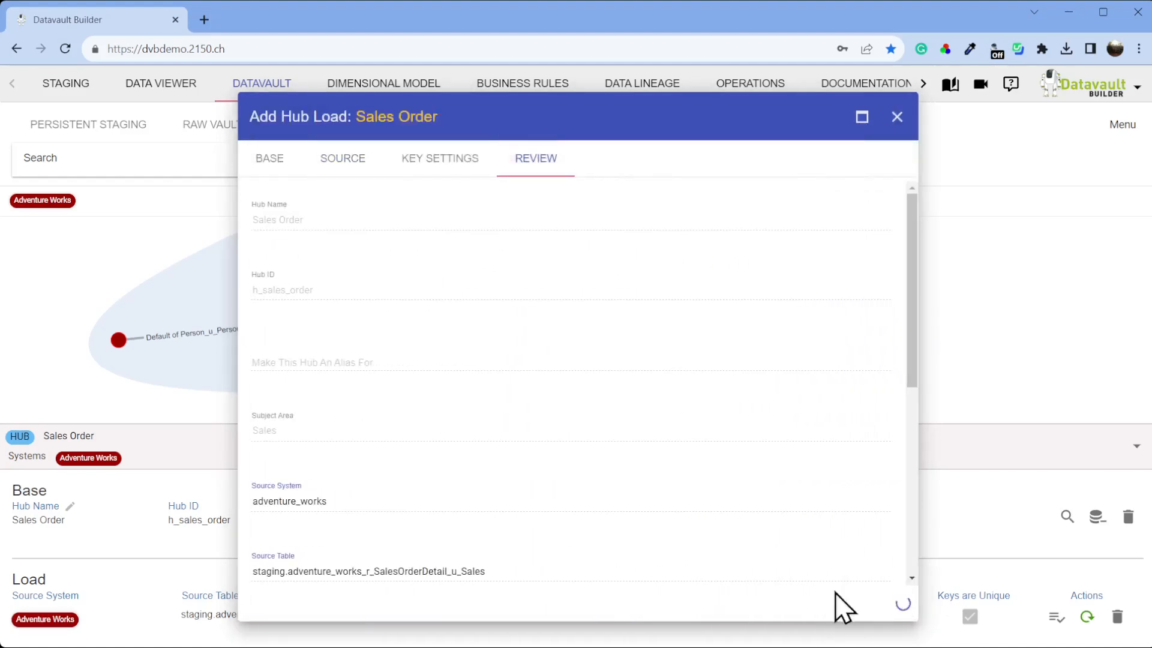
{"action": "left_click", "coordinate": [1135, 435]}
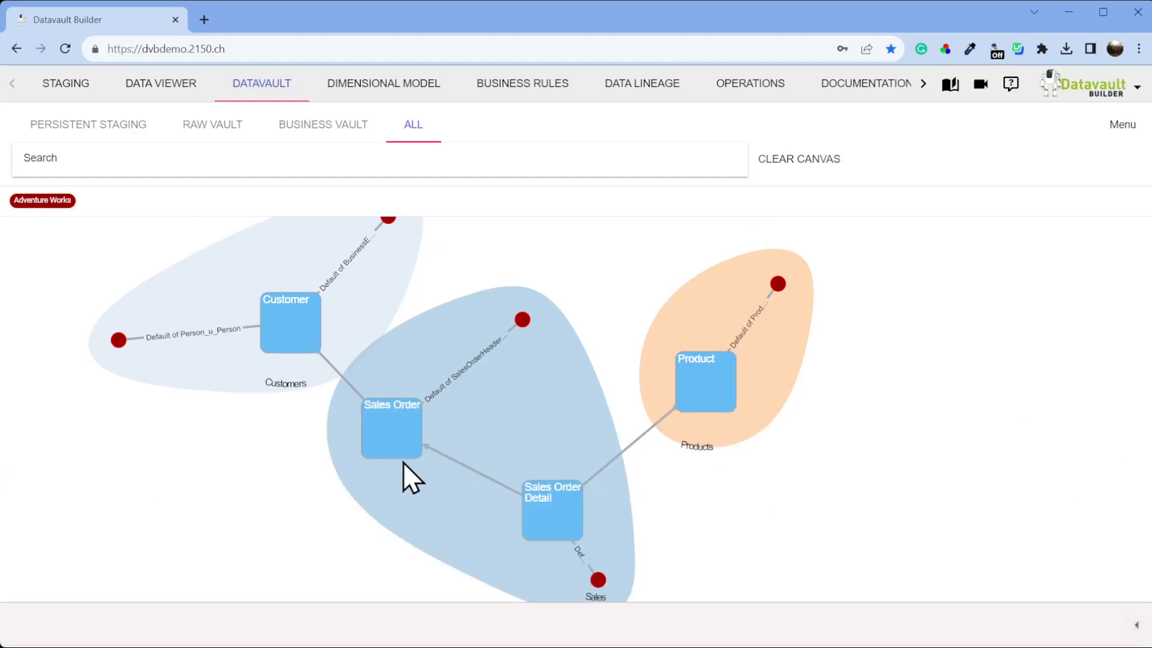
Move the Sales Order Detail hub farther from Sales Order and delete its links to Sales Order and Product.
{"action": "left_click", "coordinate": [558, 515]}
{"action": "left_click_drag", "start_coordinate": [558, 514], "coordinate": [588, 514]}
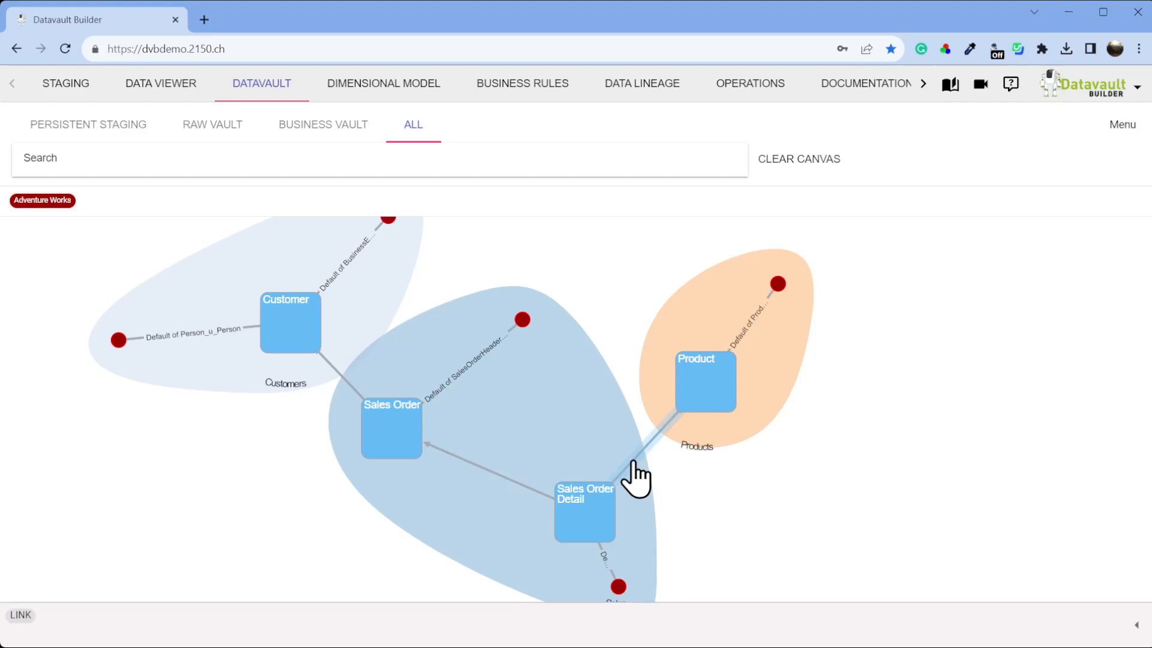
{"action": "left_click", "coordinate": [518, 502]}
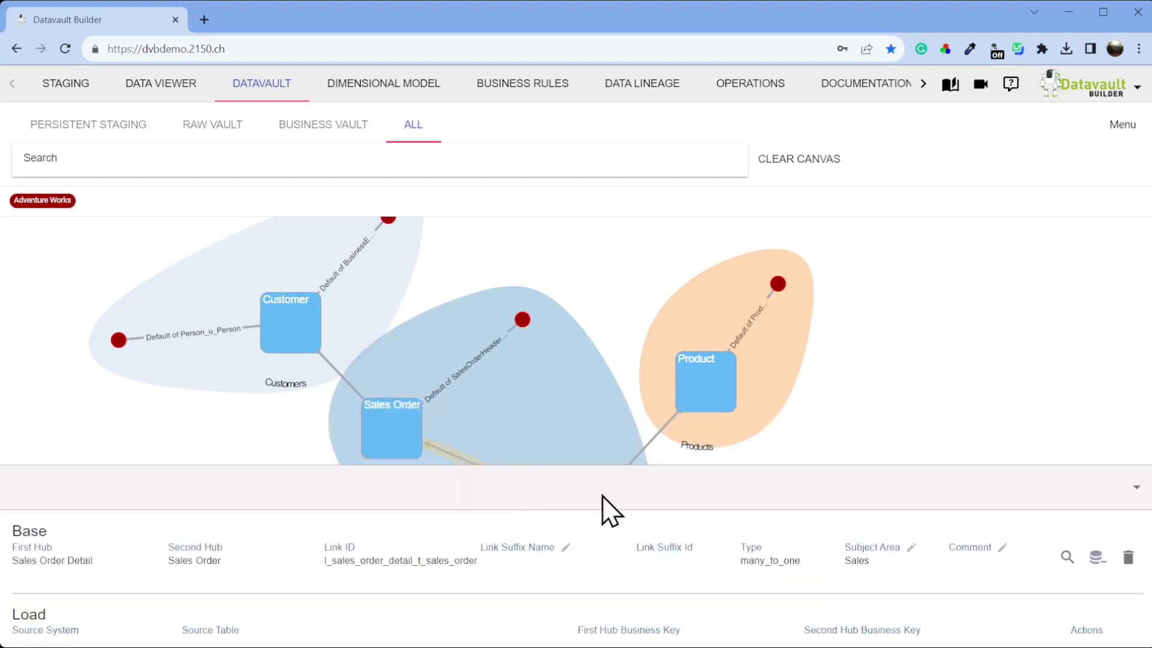
{"action": "left_click", "coordinate": [1128, 558]}
{"action": "left_click", "coordinate": [882, 604]}
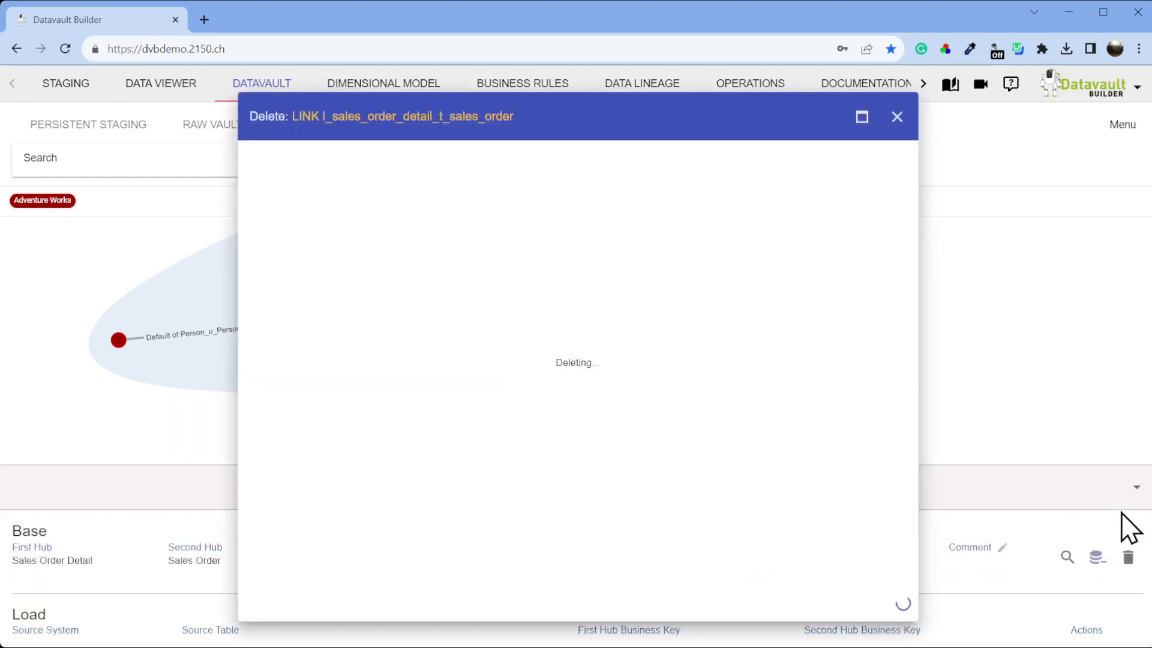
{"action": "left_click", "coordinate": [650, 467]}
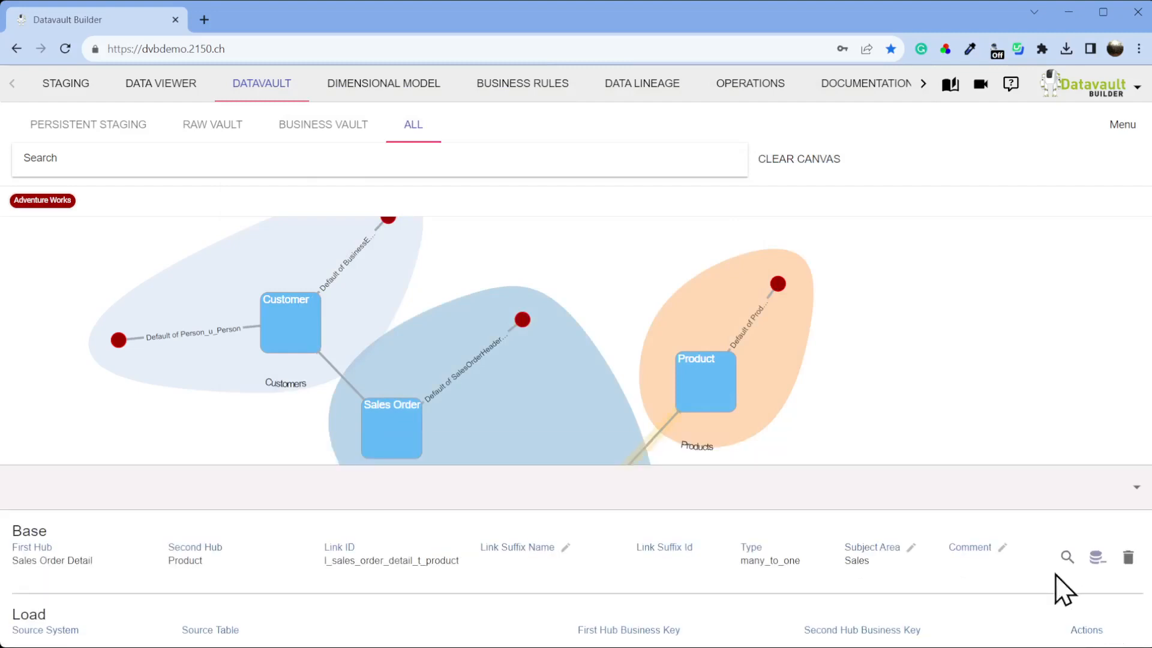
{"action": "left_click", "coordinate": [1131, 560]}
{"action": "left_click", "coordinate": [885, 605]}
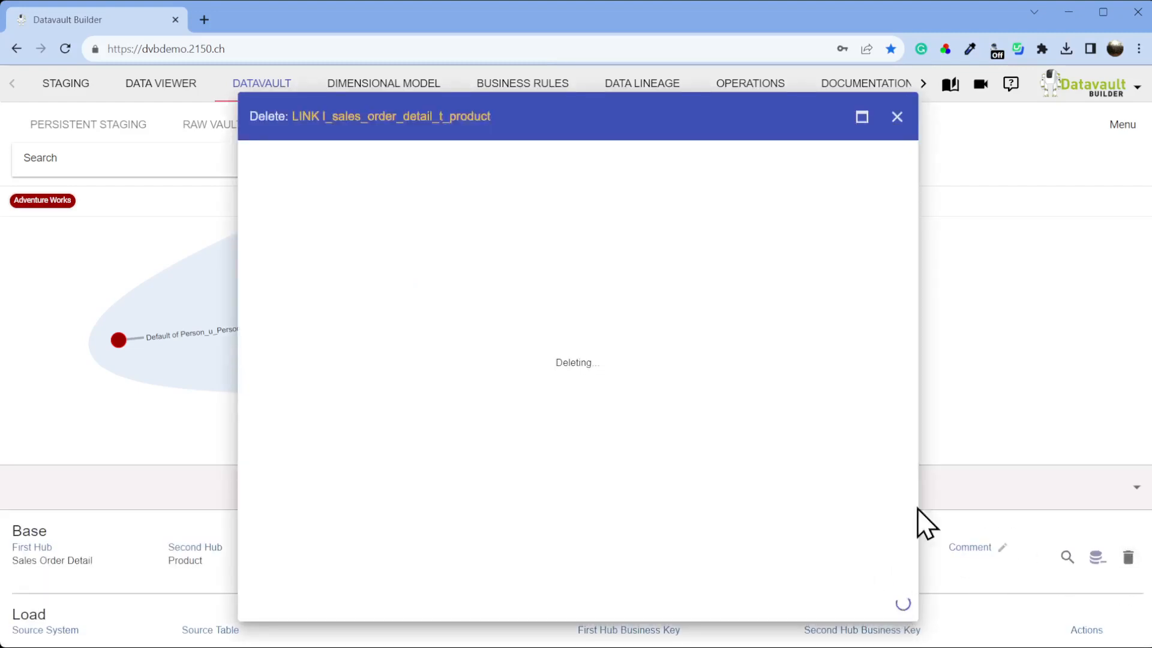
Start a transaction link on the Sales Order Detail hub with the functional suffix name "Sales Orde Detail".
{"action": "left_click", "coordinate": [679, 512]}
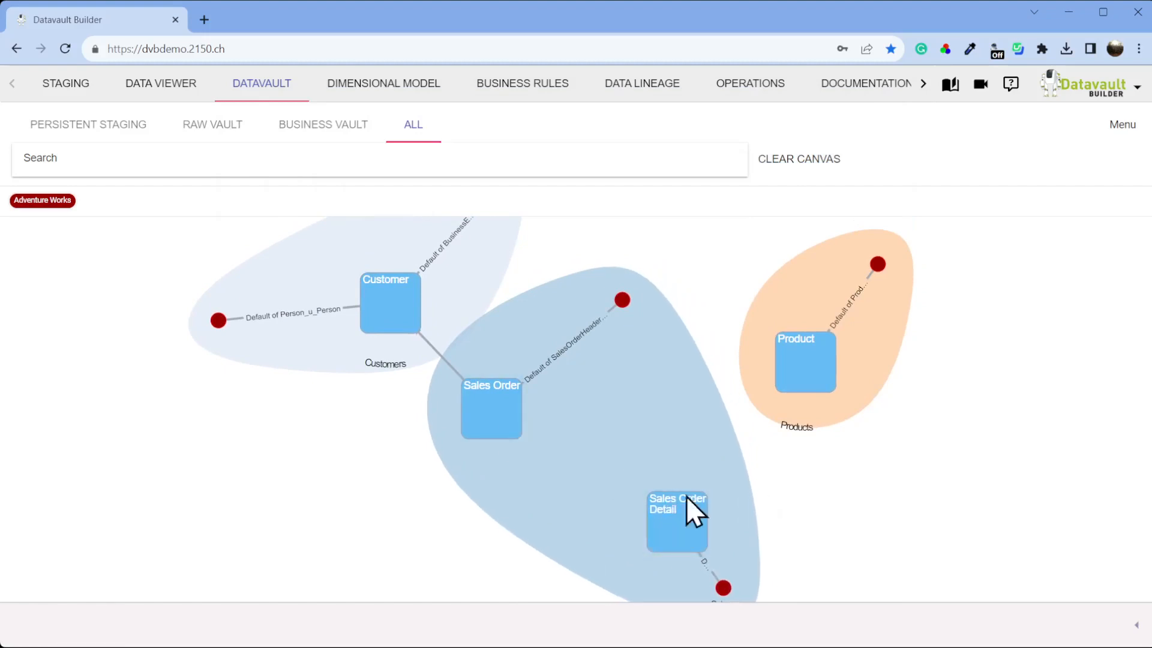
{"action": "right_click", "coordinate": [686, 533]}
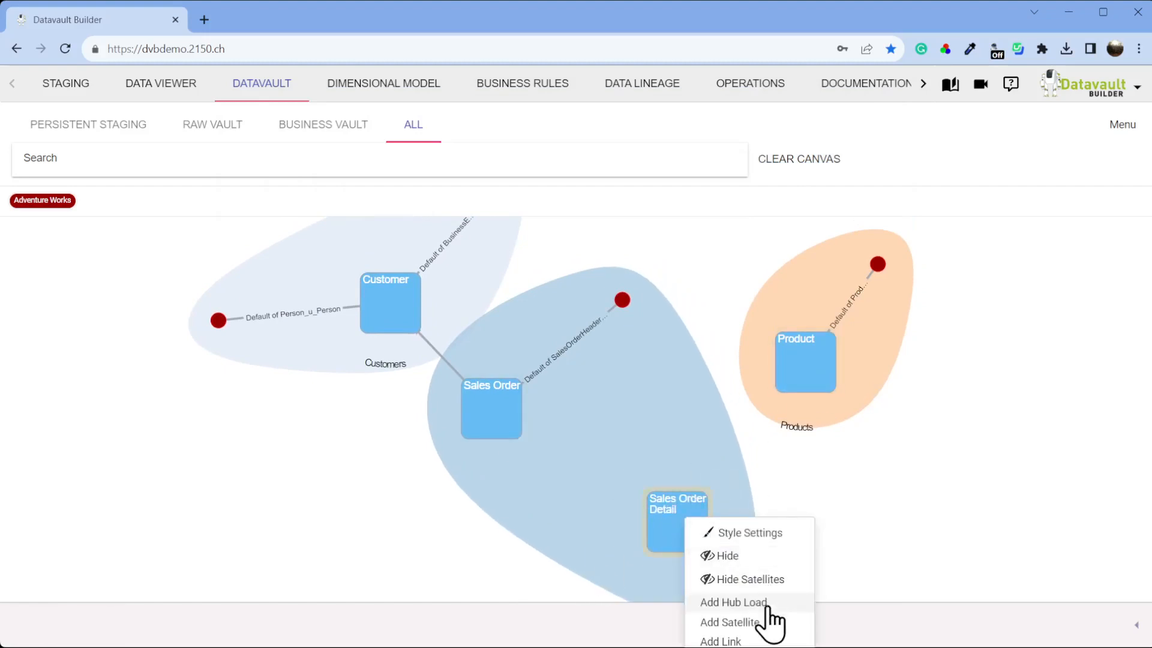
{"action": "left_click", "coordinate": [766, 625]}
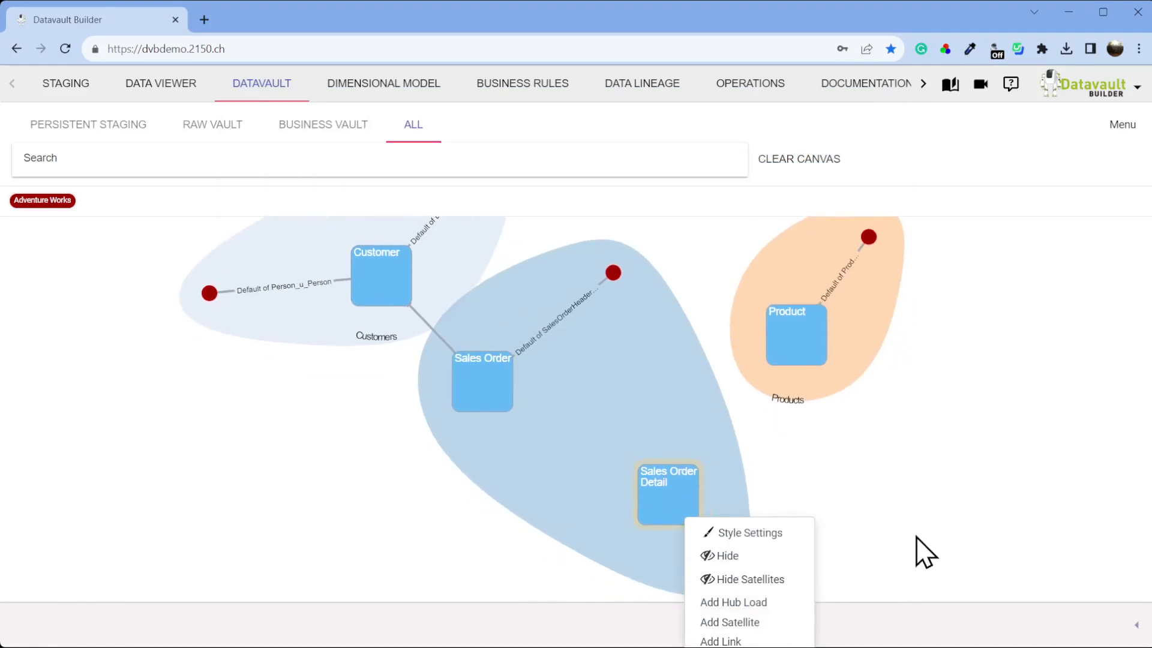
{"action": "right_click", "coordinate": [636, 434]}
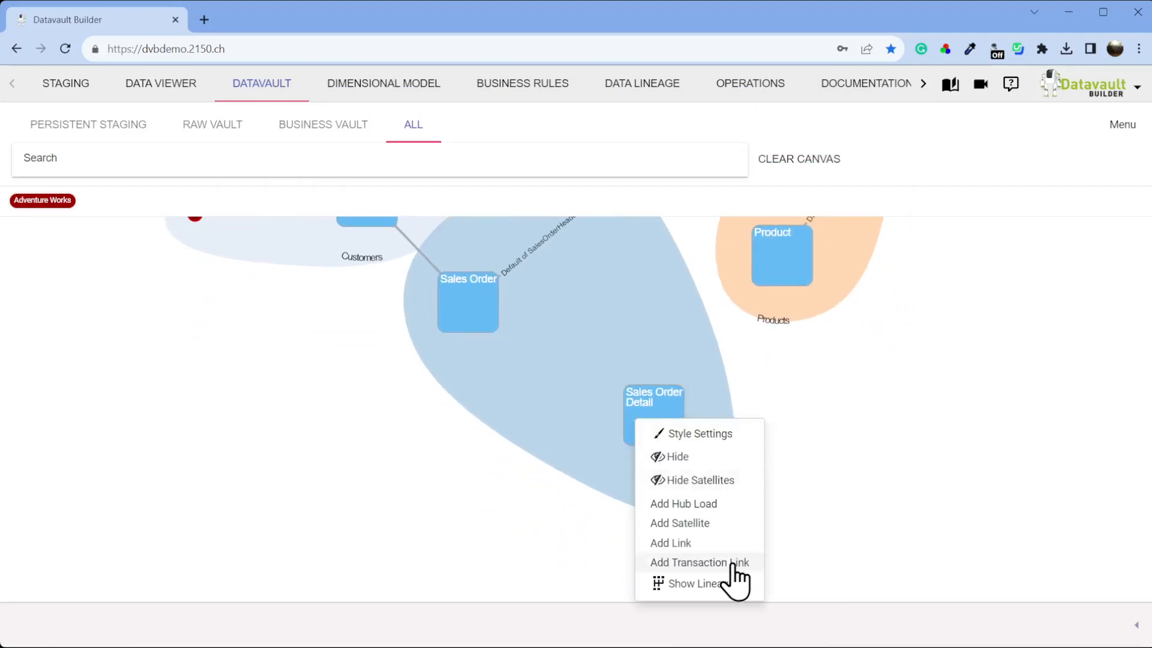
{"action": "left_click", "coordinate": [723, 562]}
{"action": "left_click", "coordinate": [328, 293]}
{"action": "type", "text": "Sales "}
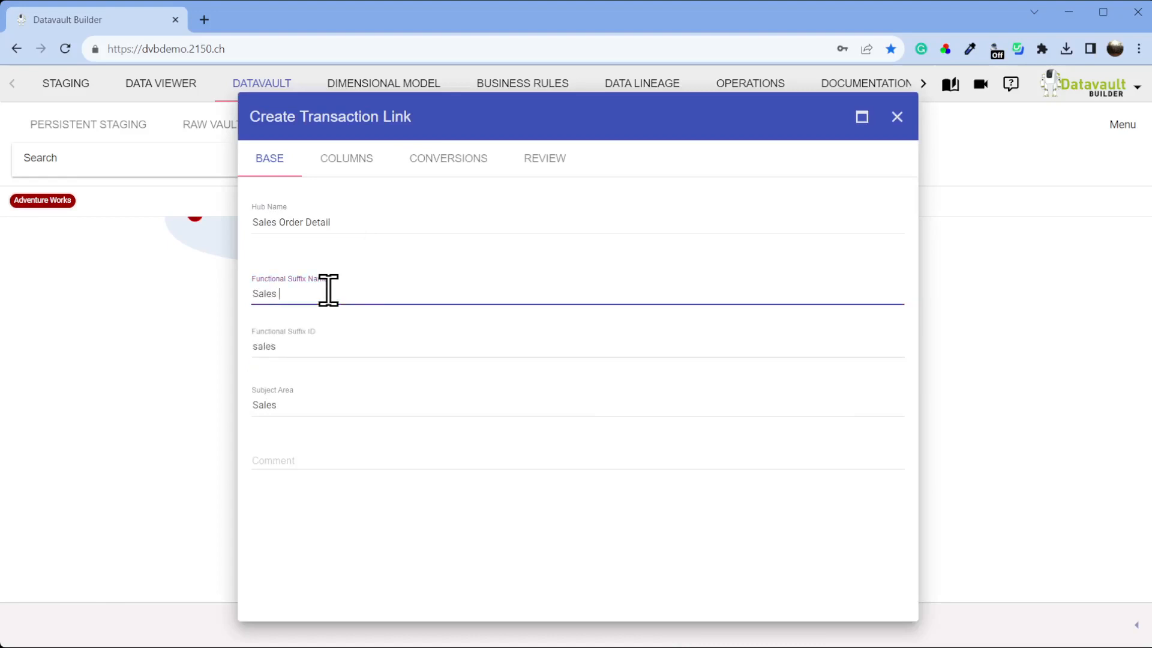
{"action": "type", "text": "Orde Detail"}
Include the hash keys for hubs Product and Sales Order in the transaction link and create it.
{"action": "left_click", "coordinate": [357, 157]}
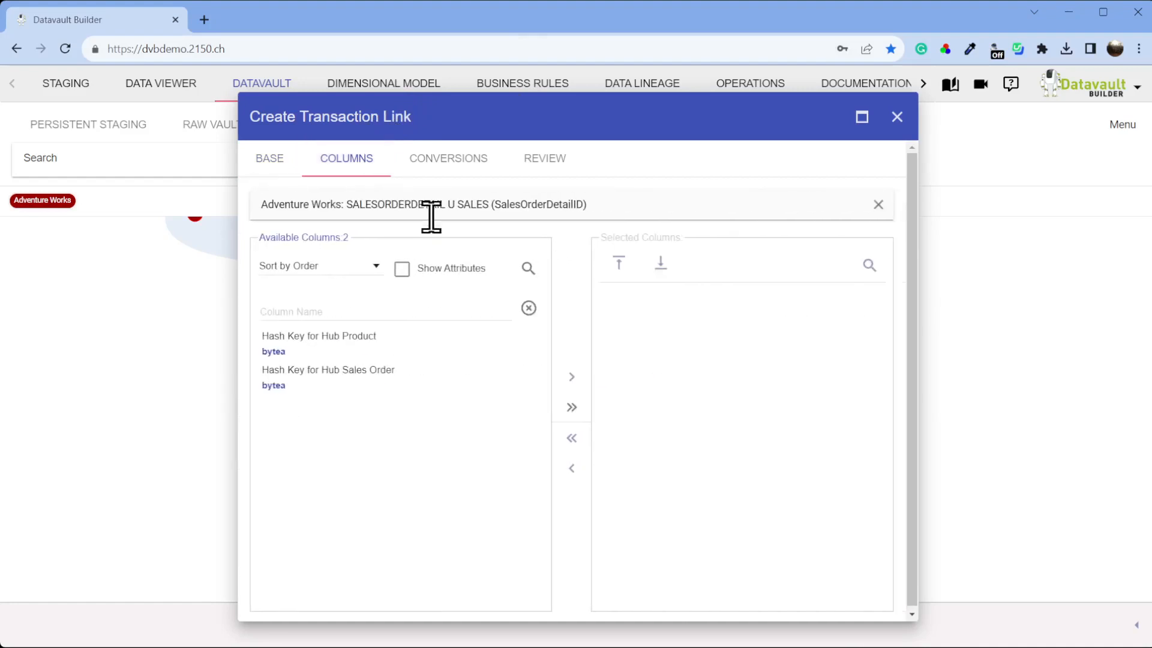
{"action": "left_click_drag", "start_coordinate": [354, 342], "coordinate": [645, 321]}
{"action": "left_click_drag", "start_coordinate": [451, 359], "coordinate": [758, 342]}
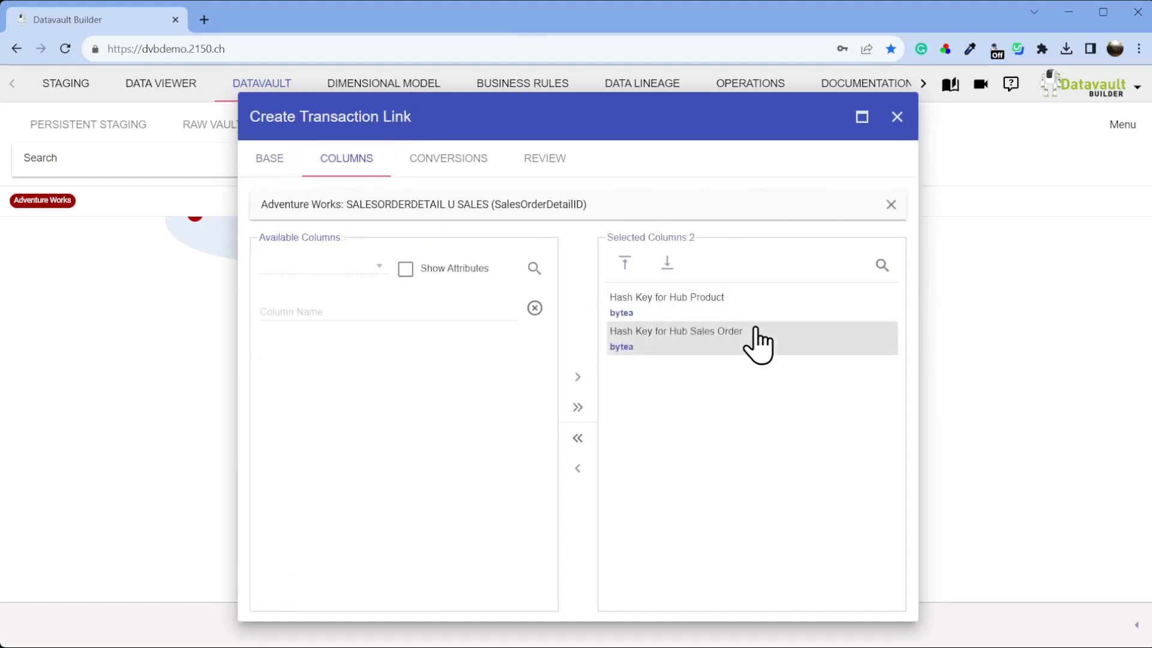
{"action": "left_click", "coordinate": [546, 161]}
{"action": "left_click", "coordinate": [811, 602]}
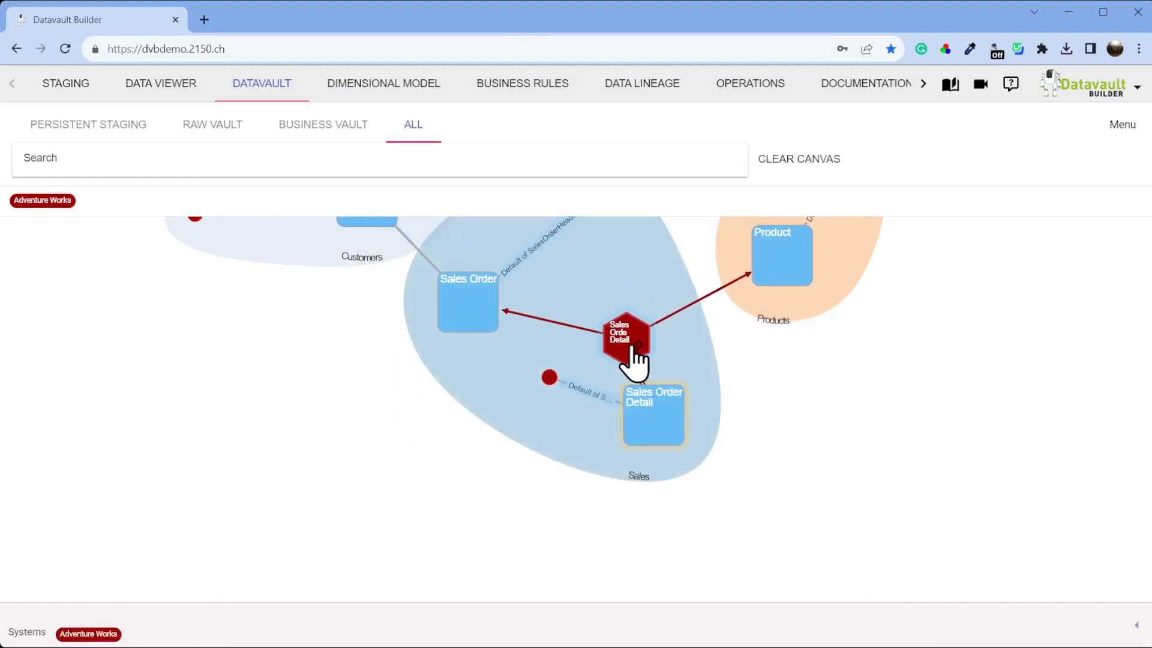
Spread out the Sales Order Detail satellite, the Product hub with its satellite, and the Sales Order hub around the transaction link.
{"action": "left_click_drag", "start_coordinate": [569, 381], "coordinate": [818, 380]}
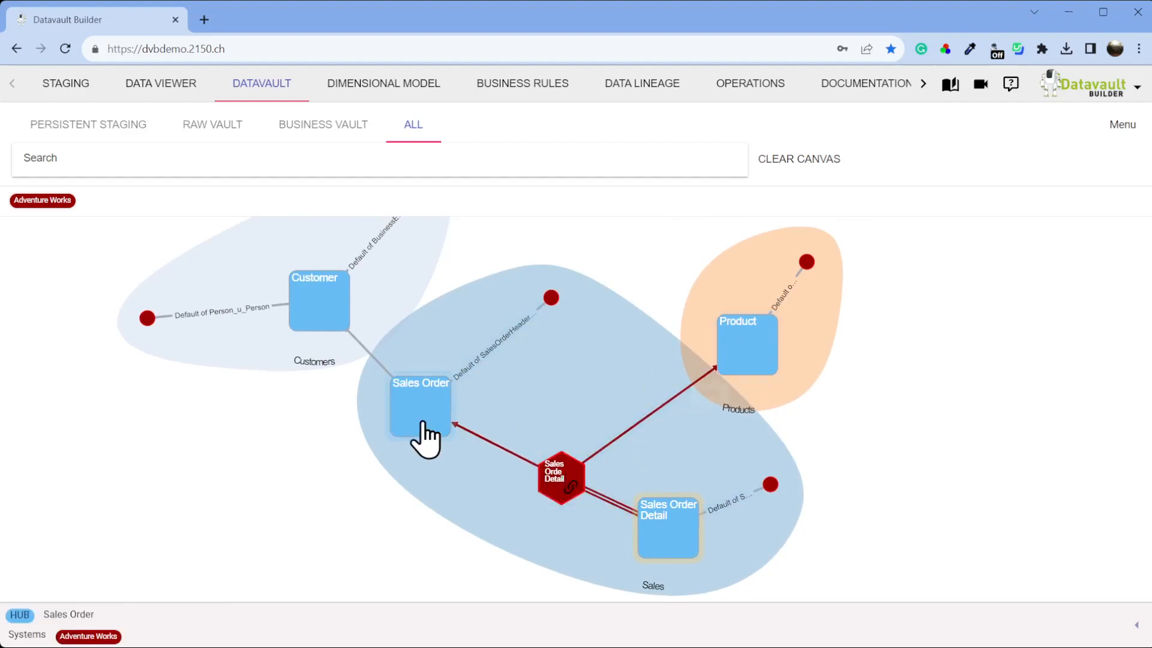
{"action": "left_click_drag", "start_coordinate": [726, 367], "coordinate": [800, 327]}
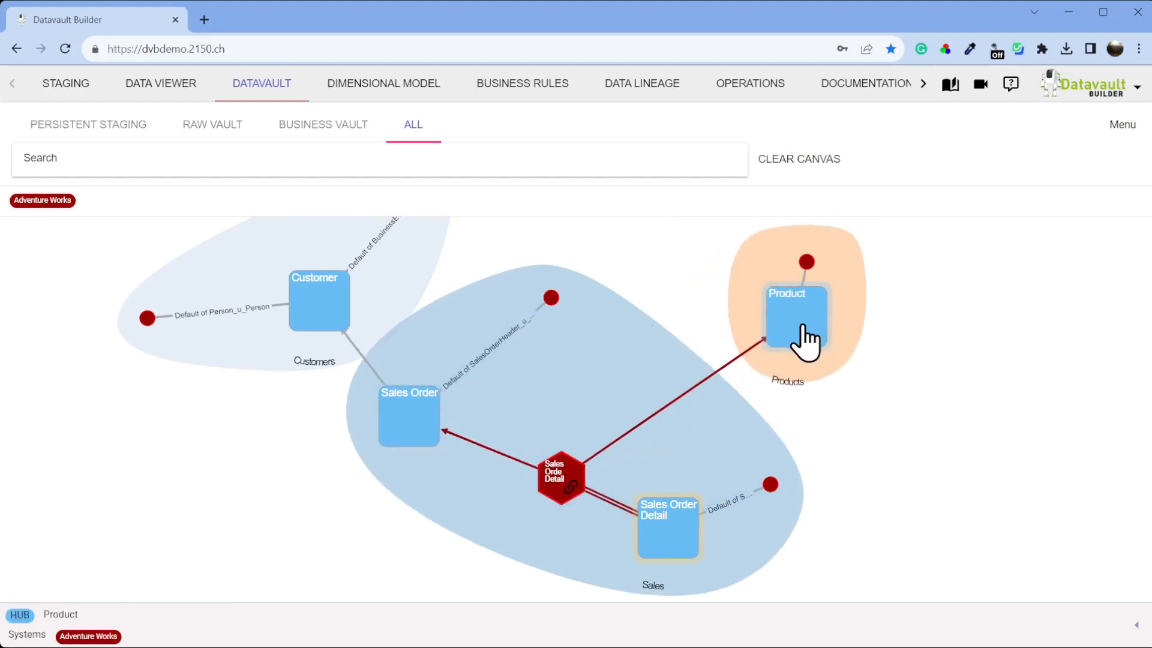
{"action": "left_click_drag", "start_coordinate": [806, 262], "coordinate": [879, 255]}
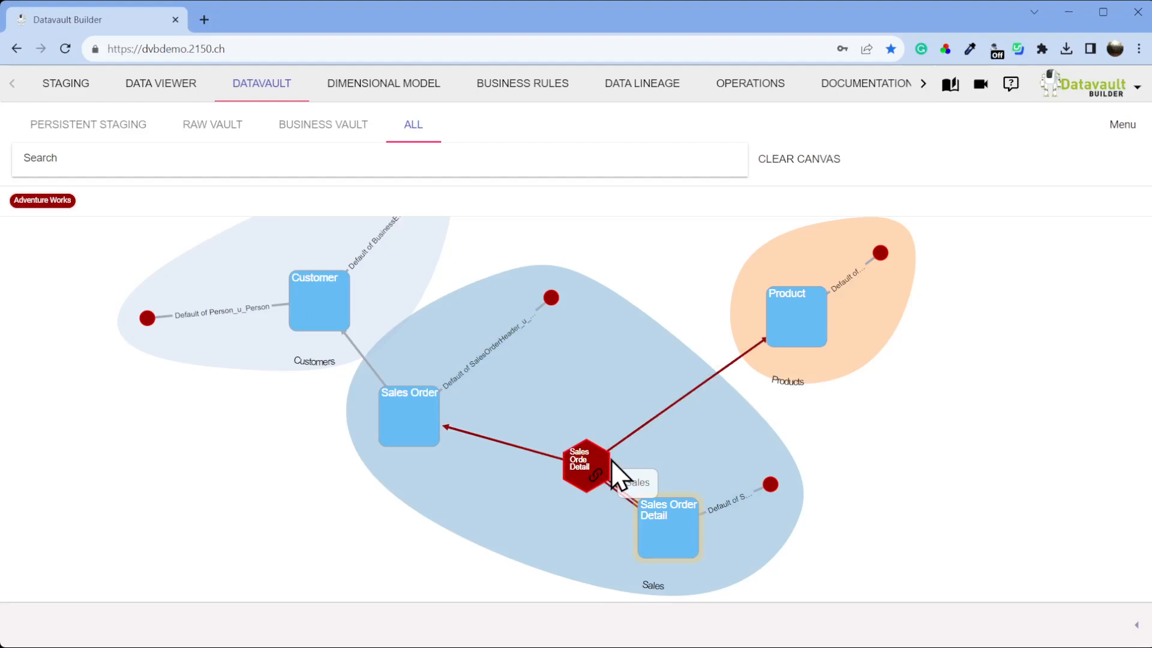
{"action": "left_click_drag", "start_coordinate": [412, 442], "coordinate": [427, 435]}
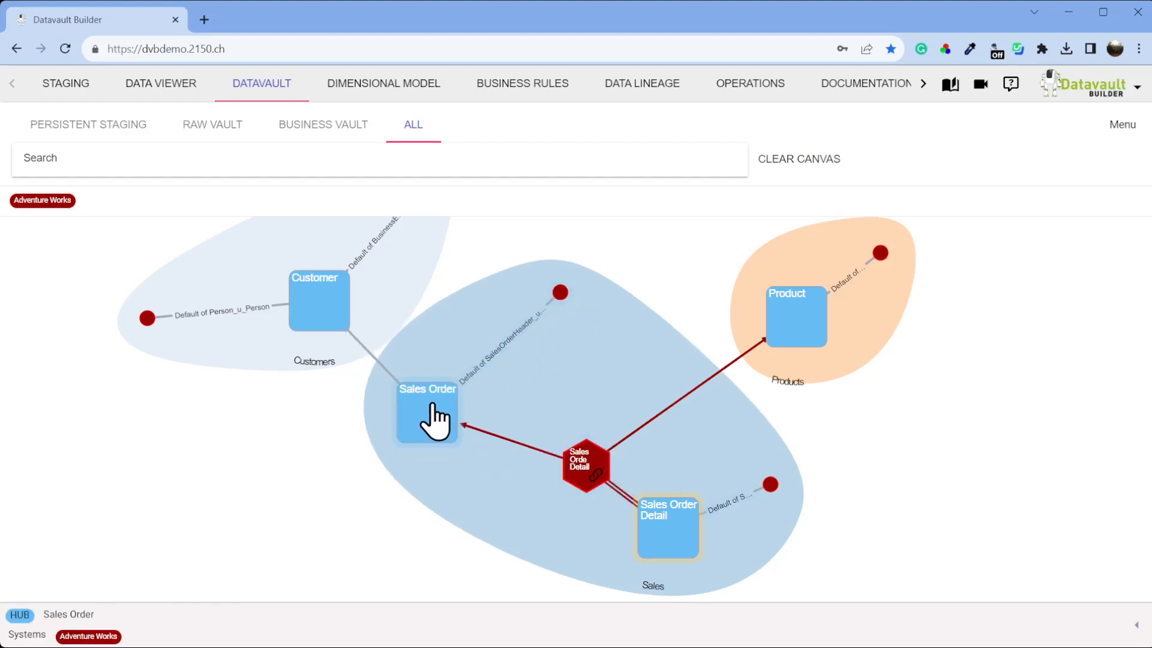
Start a hub load for Customer with Adventure Works as source system and Salesorderheader (Sales) as source table.
{"action": "right_click", "coordinate": [340, 296]}
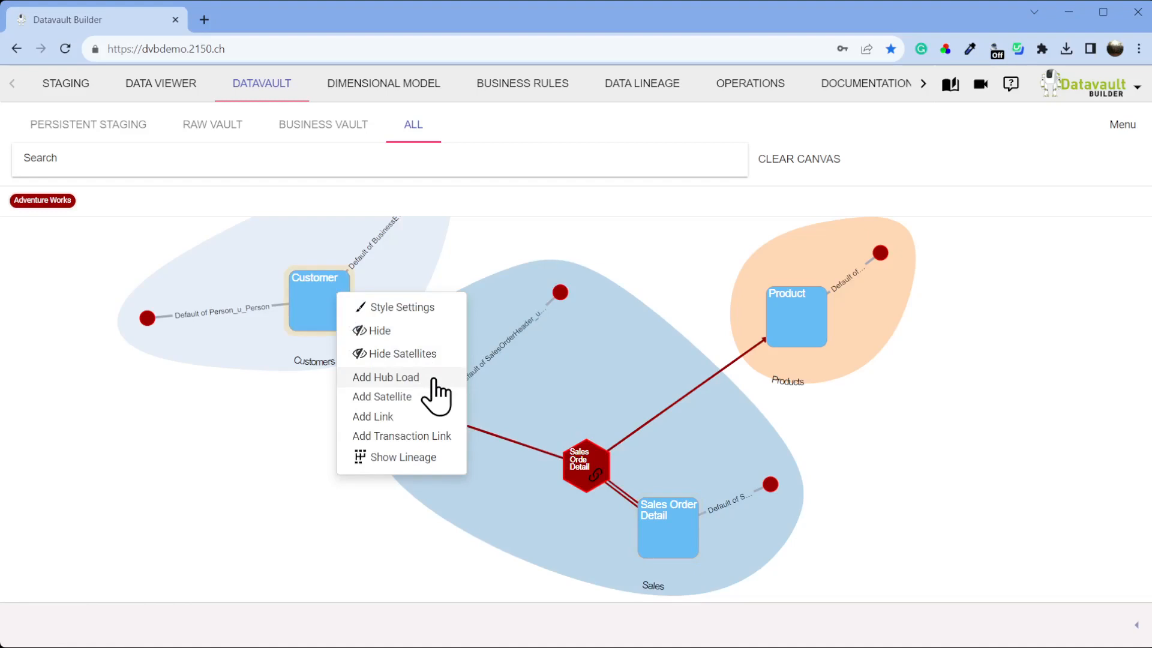
{"action": "left_click", "coordinate": [438, 390]}
{"action": "left_click", "coordinate": [432, 209]}
{"action": "left_click", "coordinate": [519, 232]}
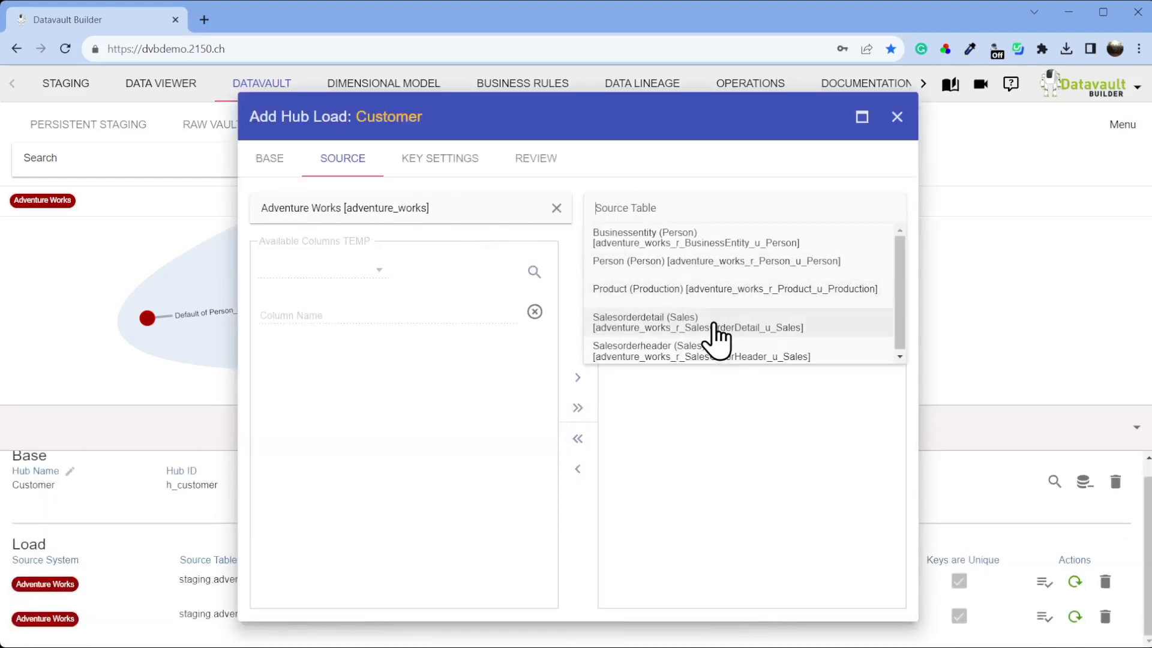
{"action": "left_click", "coordinate": [704, 359]}
Assign CustomerID as the business key of the Customer hub load and filter the available columns by "bus".
{"action": "left_click", "coordinate": [440, 313]}
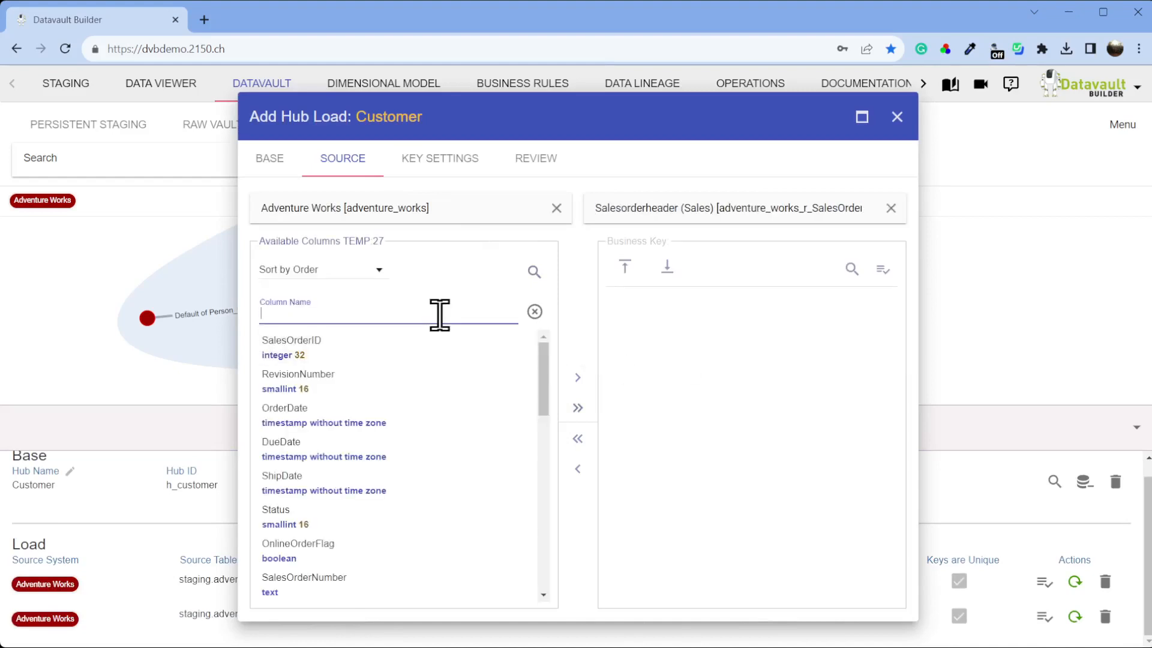
{"action": "type", "text": "cu"}
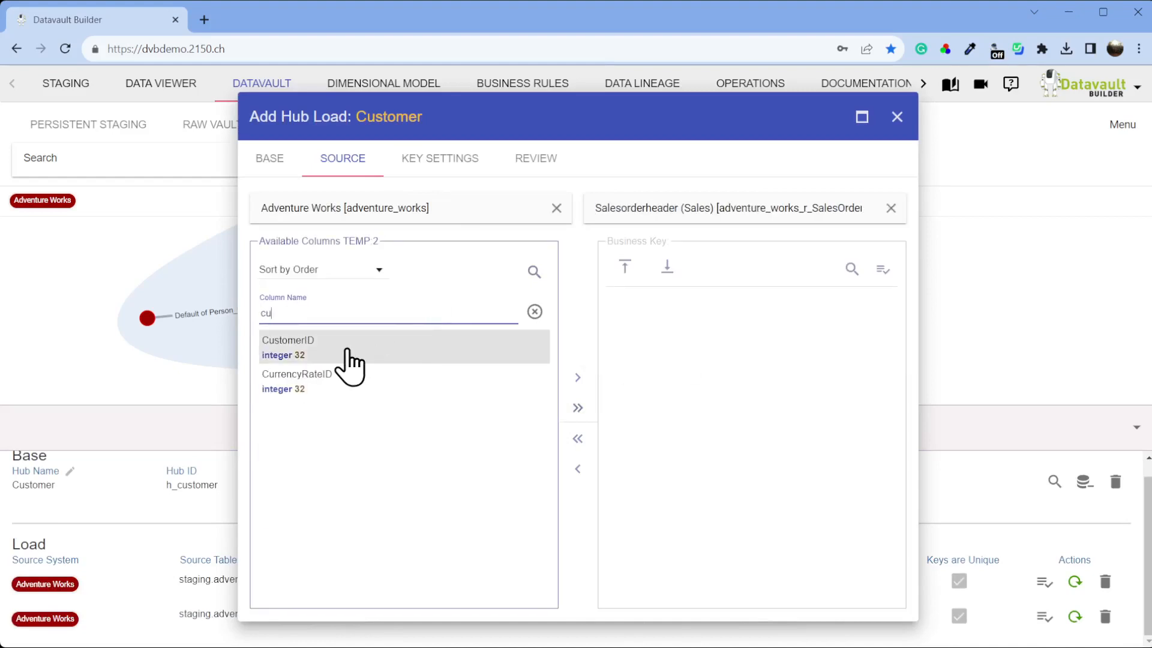
{"action": "left_click_drag", "start_coordinate": [354, 354], "coordinate": [651, 351]}
{"action": "left_click_drag", "start_coordinate": [342, 313], "coordinate": [226, 324]}
{"action": "type", "text": "bus"}
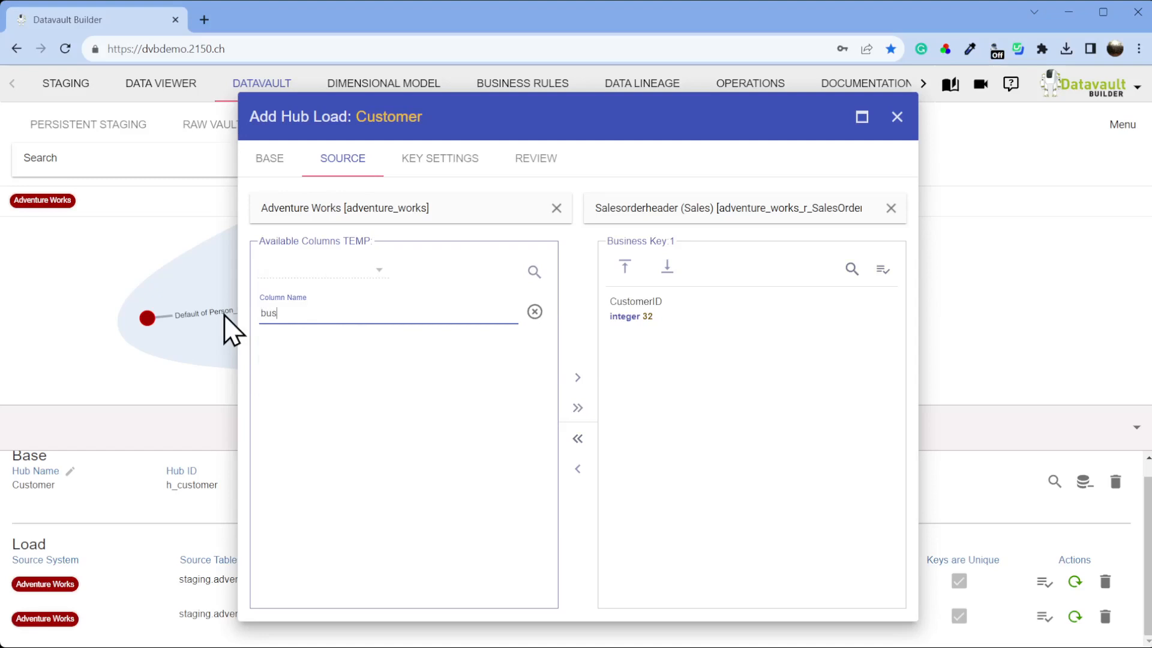
Preview the source data grouped by business key, expand the group for key 11091, and add the hub load to Customer.
{"action": "left_click", "coordinate": [882, 270]}
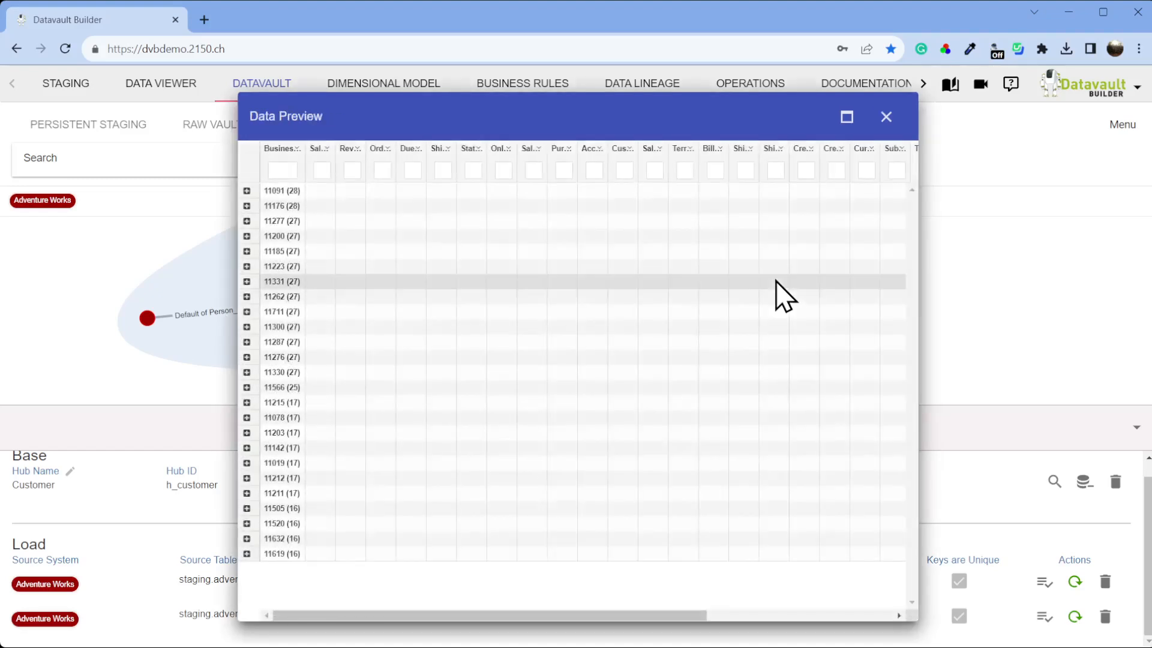
{"action": "left_click_drag", "start_coordinate": [306, 158], "coordinate": [393, 159]}
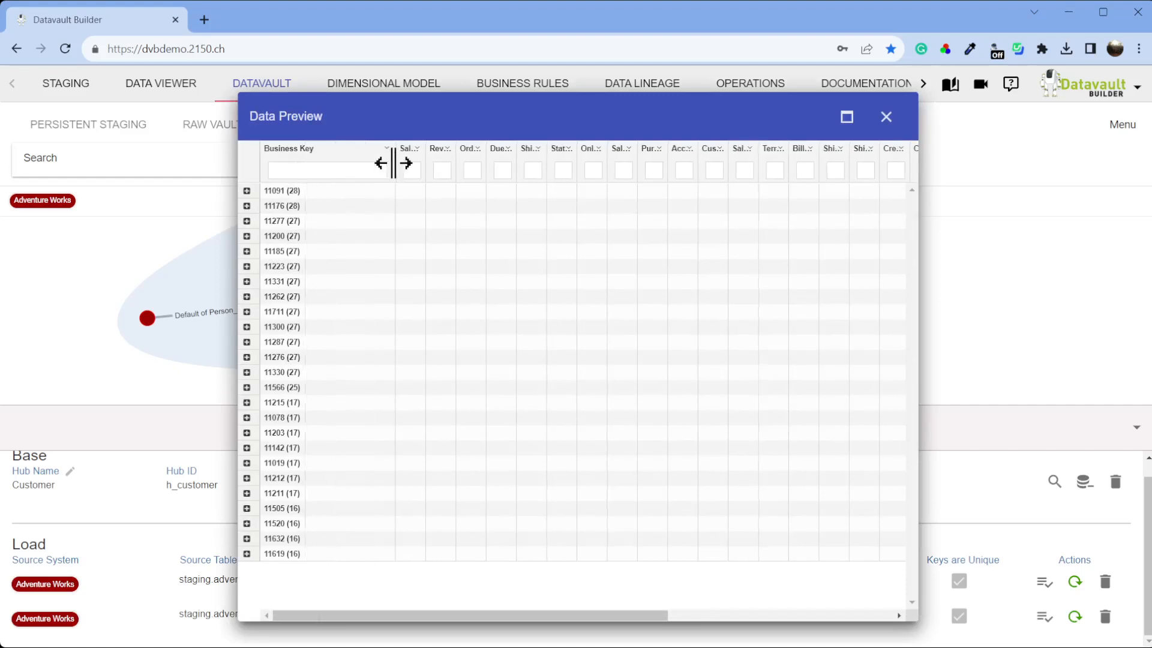
{"action": "left_click", "coordinate": [246, 191]}
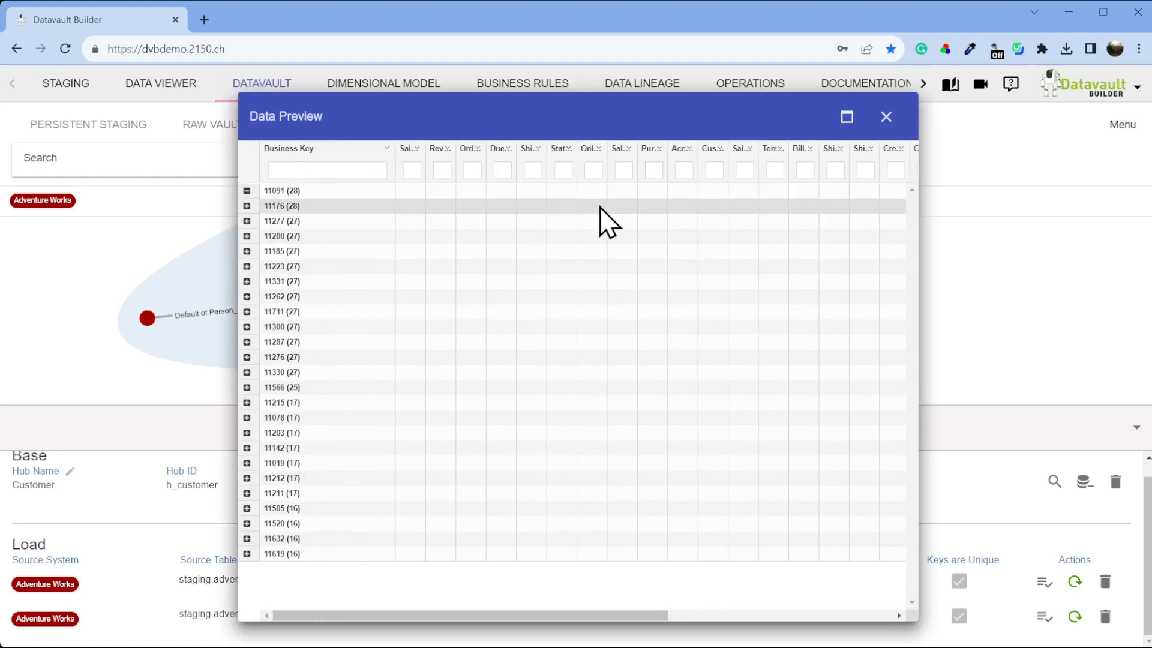
{"action": "left_click", "coordinate": [886, 119]}
{"action": "left_click", "coordinate": [534, 159]}
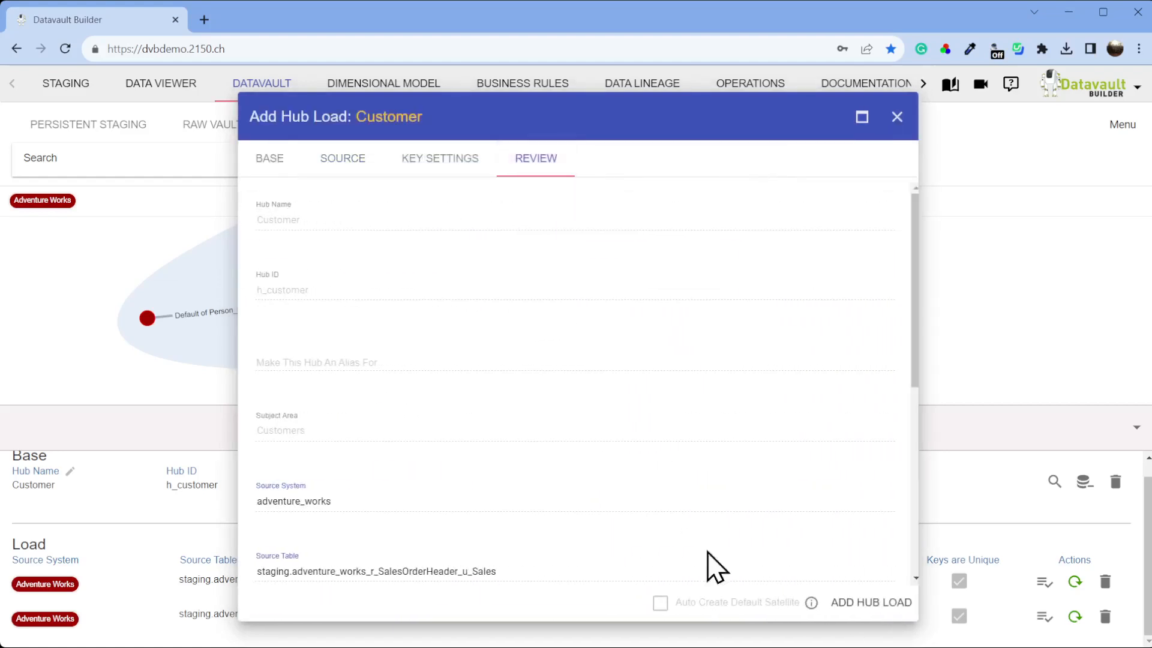
{"action": "left_click", "coordinate": [861, 603]}
Add a link load to the Sales Order-Customer link from the Adventure Works Sales Order Header table, matching SalesOrderID with CustomerID.
{"action": "left_click", "coordinate": [384, 372]}
{"action": "right_click", "coordinate": [384, 372]}
{"action": "left_click", "coordinate": [477, 396]}
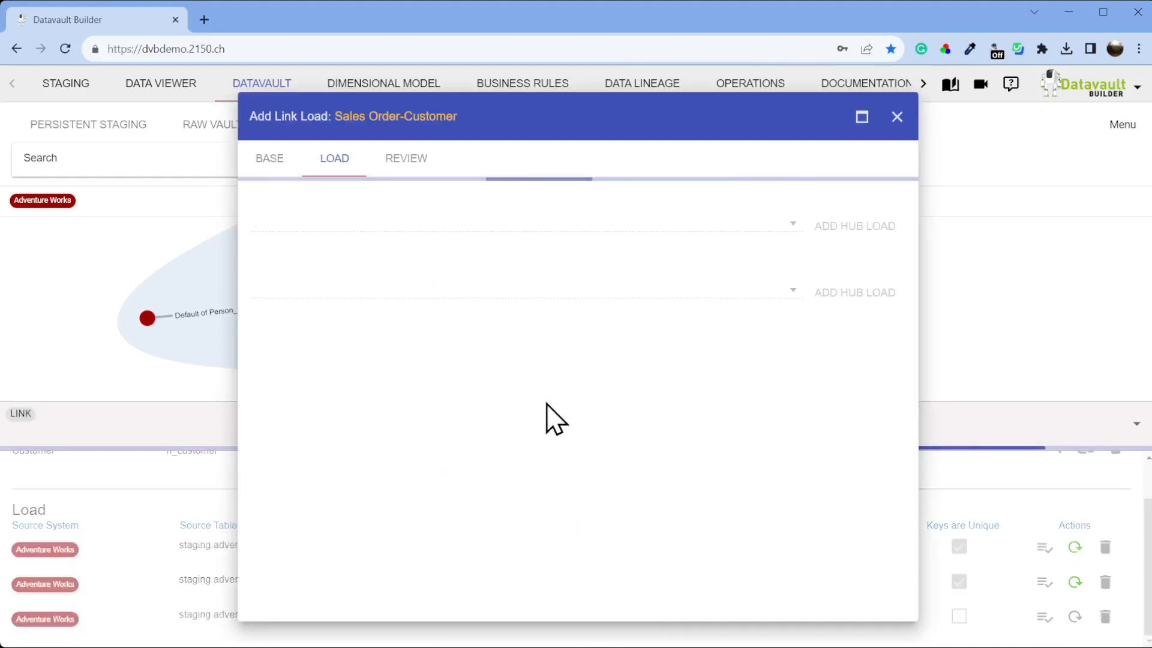
{"action": "left_click", "coordinate": [543, 235]}
{"action": "left_click", "coordinate": [488, 257]}
{"action": "left_click", "coordinate": [410, 163]}
{"action": "left_click", "coordinate": [836, 603]}
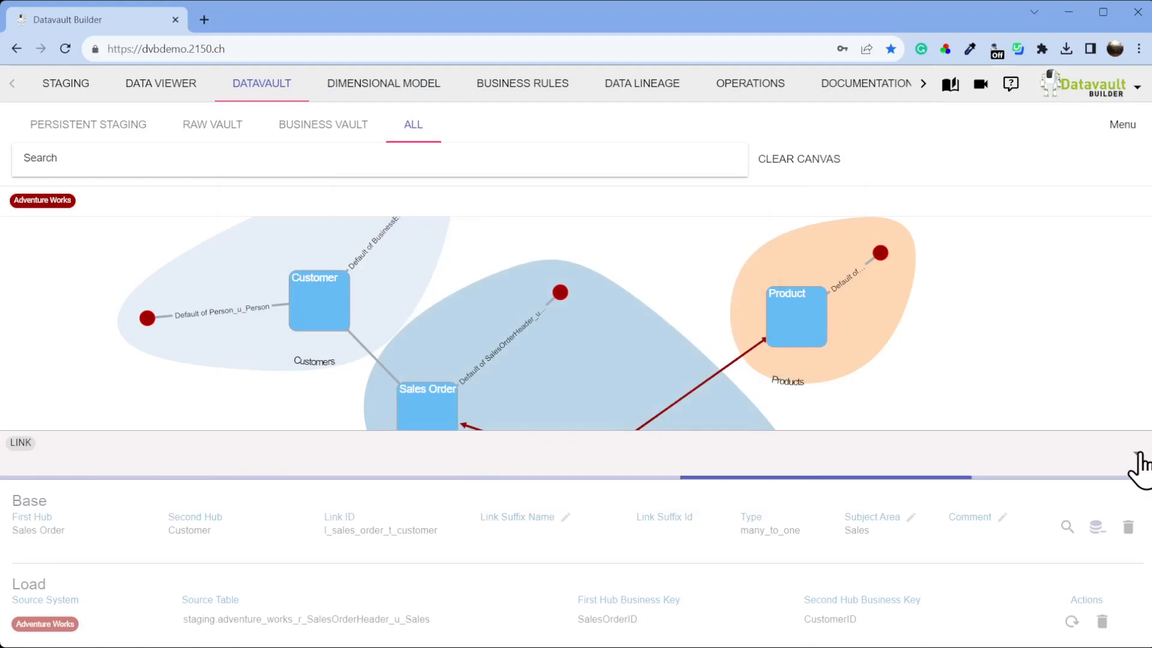
{"action": "left_click", "coordinate": [1137, 462]}
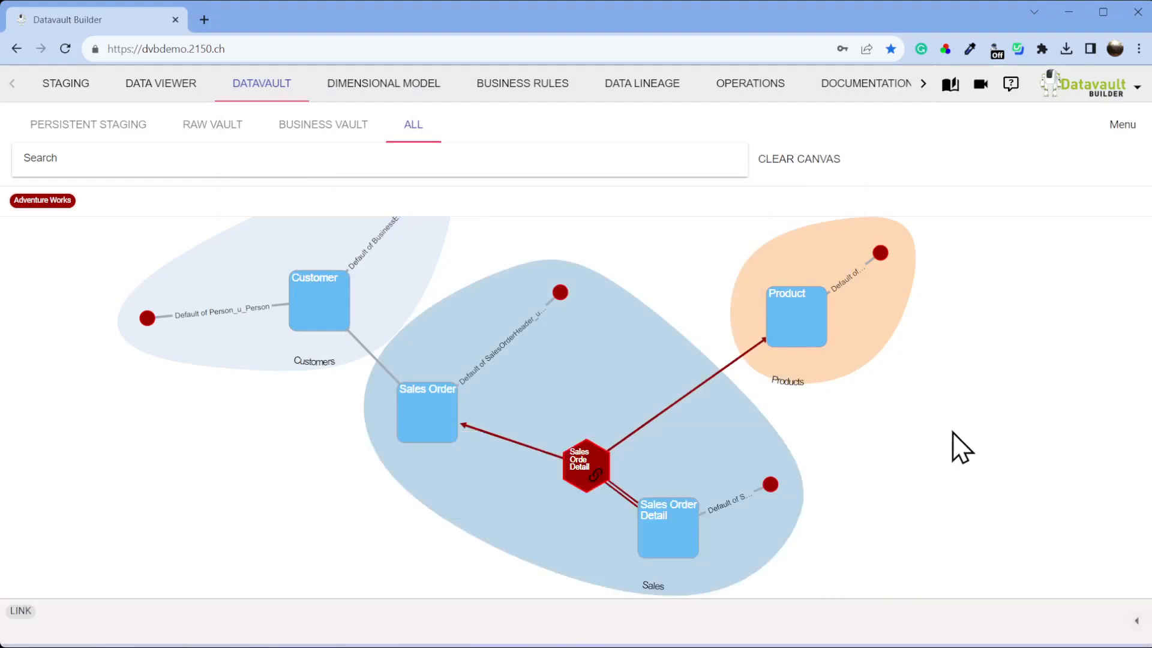
{"action": "left_click_drag", "start_coordinate": [716, 238], "coordinate": [727, 278]}
Run the Default job of Adventure Works and return to the Data Vault model.
{"action": "left_click", "coordinate": [728, 87]}
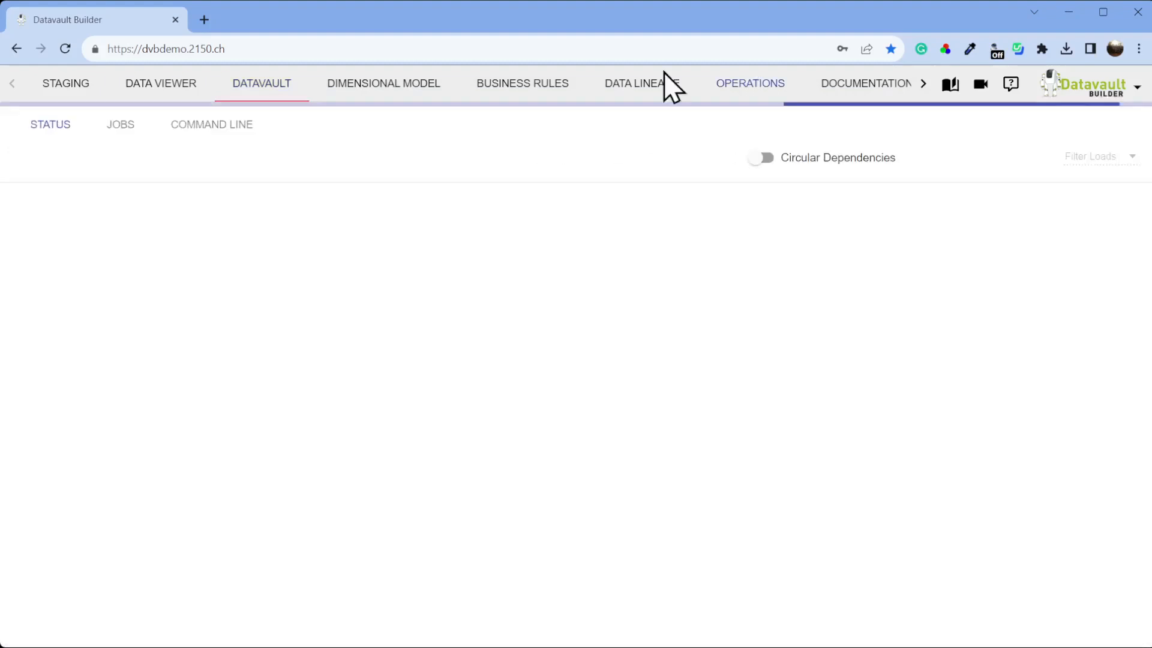
{"action": "left_click", "coordinate": [150, 129]}
{"action": "left_click", "coordinate": [180, 192]}
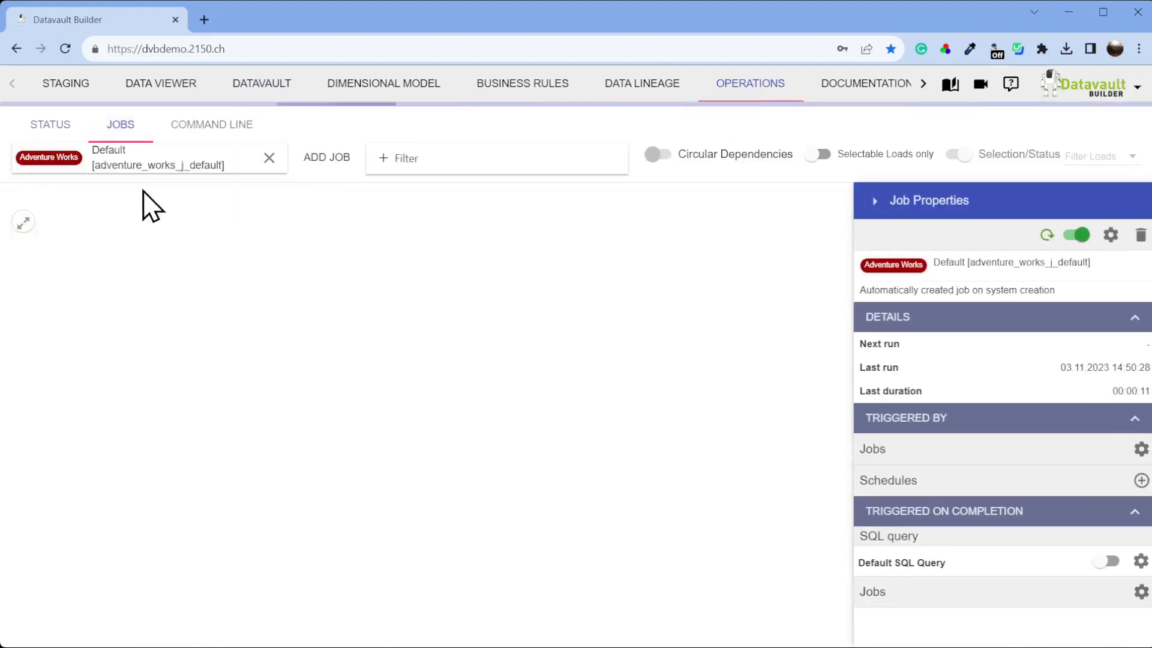
{"action": "left_click", "coordinate": [1048, 235]}
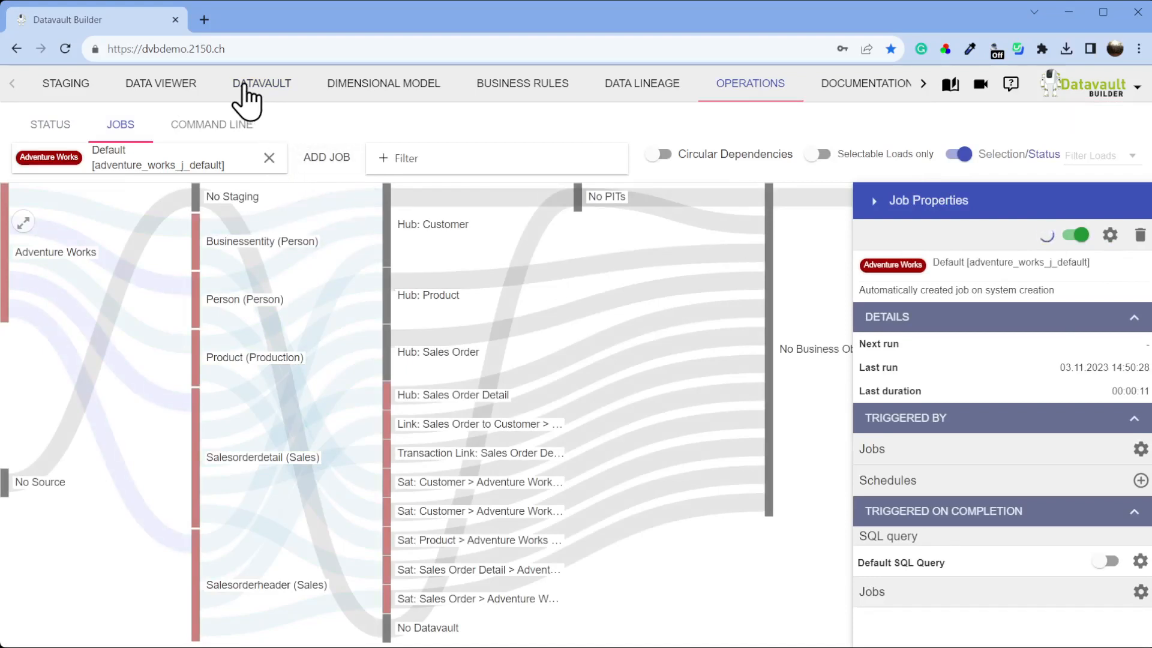
{"action": "left_click", "coordinate": [246, 90]}
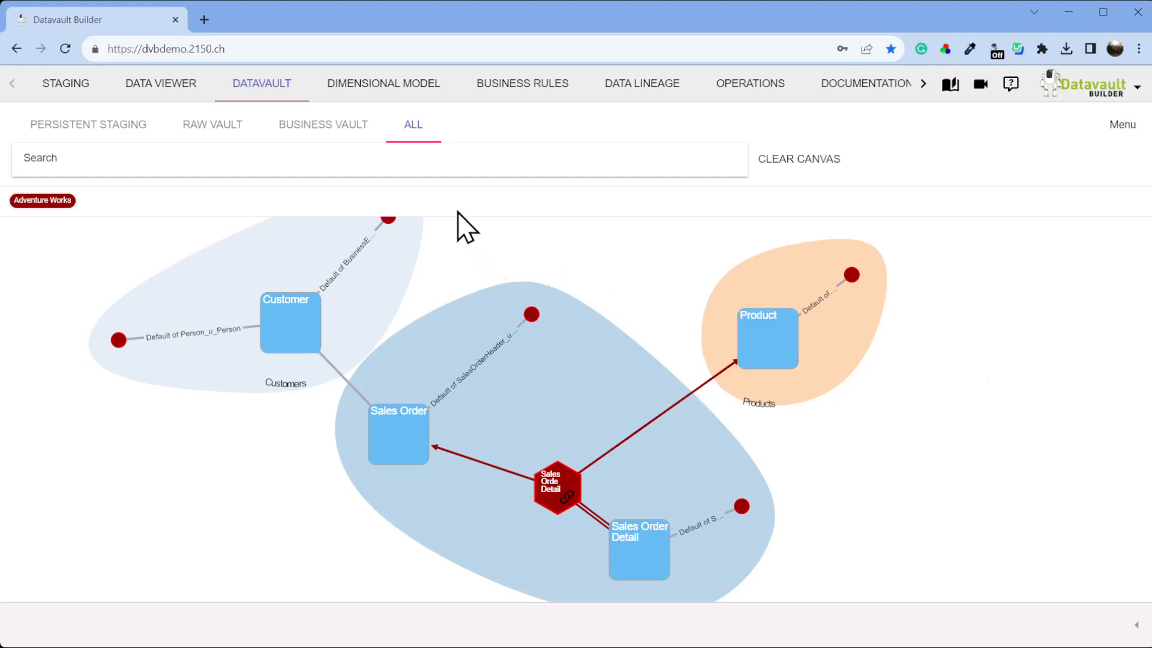
Create a dimensional business object with start hub Customer, source system Adventure Works and start data set Default of Person_u_Person.
{"action": "left_click", "coordinate": [406, 90]}
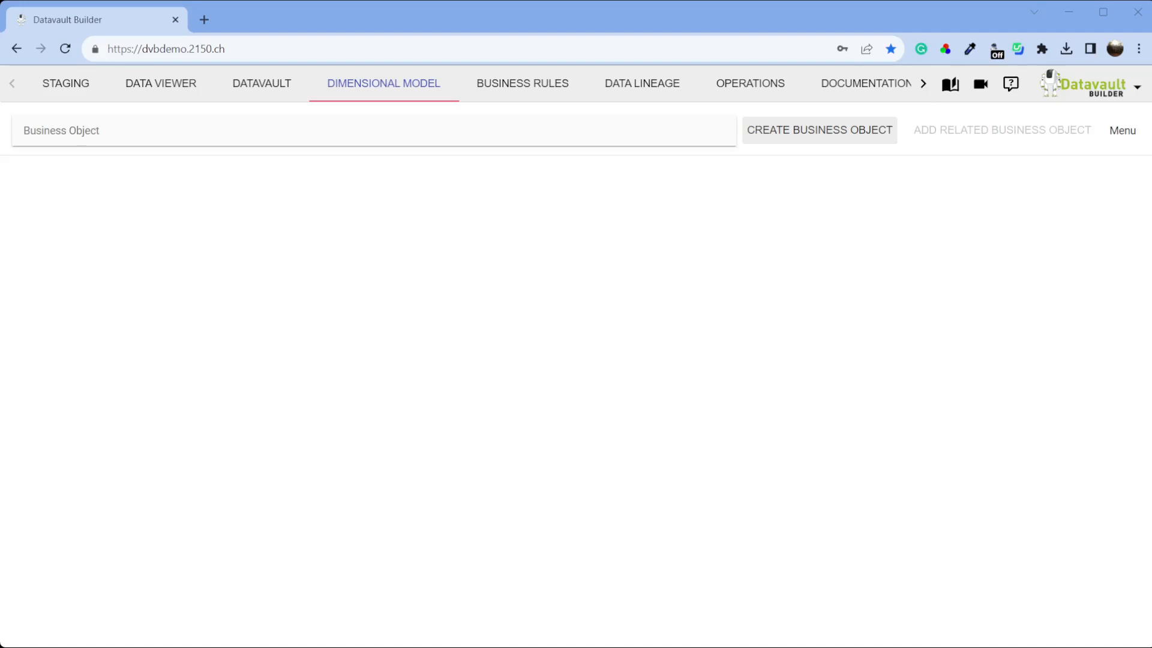
{"action": "left_click", "coordinate": [820, 130]}
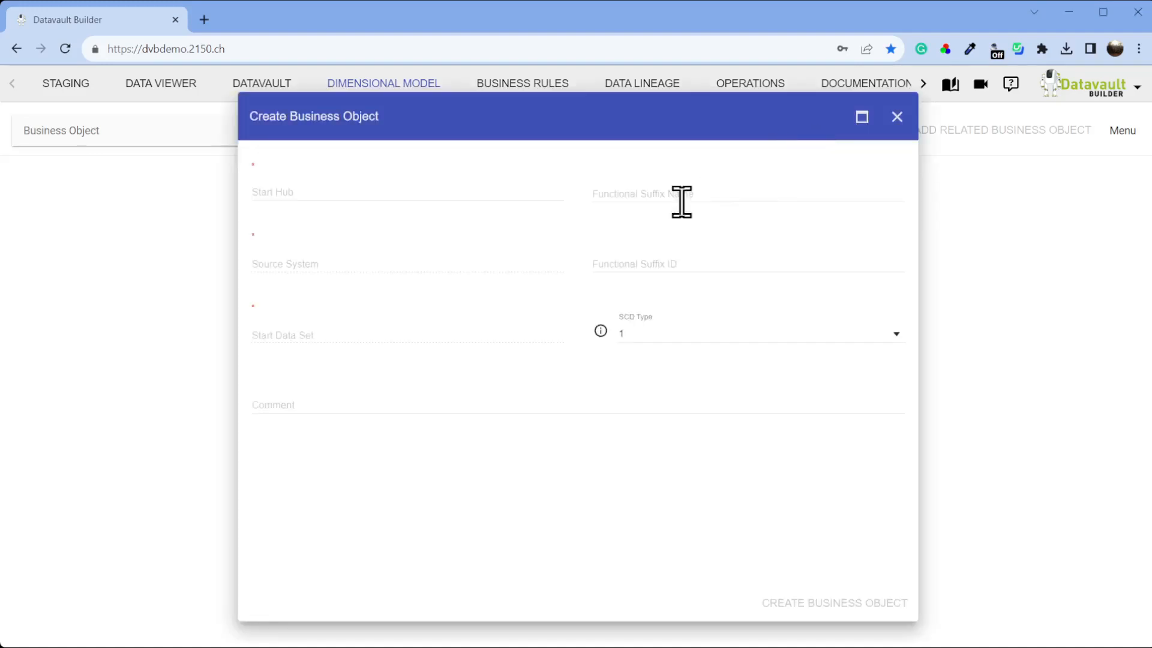
{"action": "left_click", "coordinate": [420, 186]}
{"action": "left_click", "coordinate": [327, 222]}
{"action": "left_click", "coordinate": [308, 252]}
{"action": "left_click", "coordinate": [350, 316]}
{"action": "left_click", "coordinate": [353, 336]}
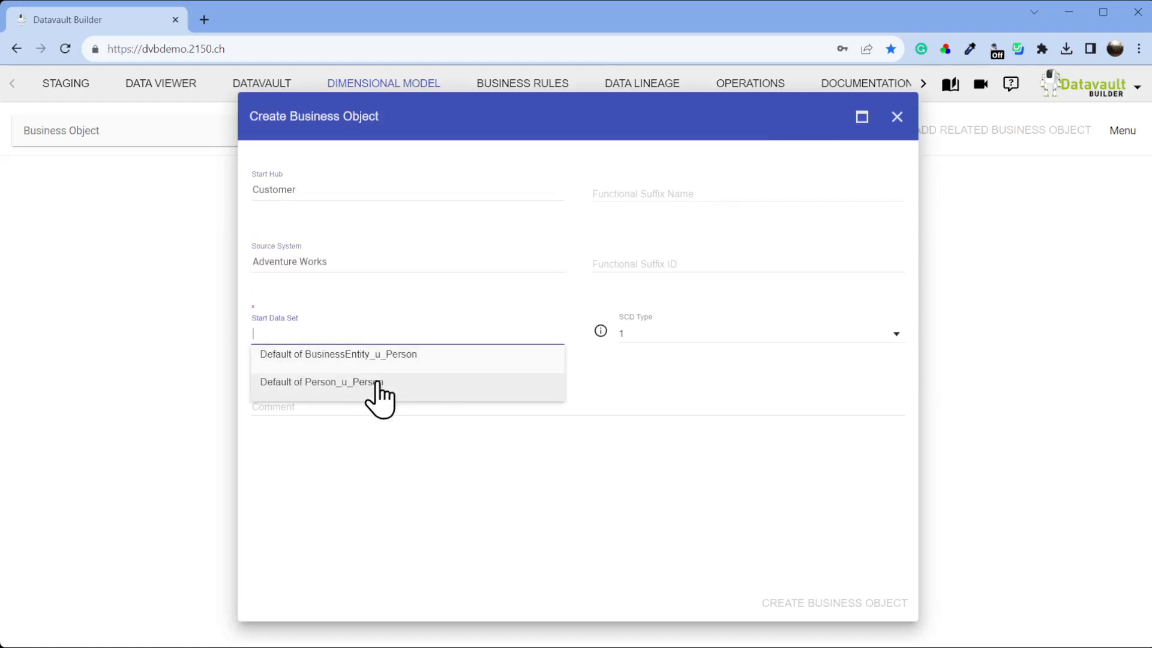
{"action": "left_click", "coordinate": [377, 384]}
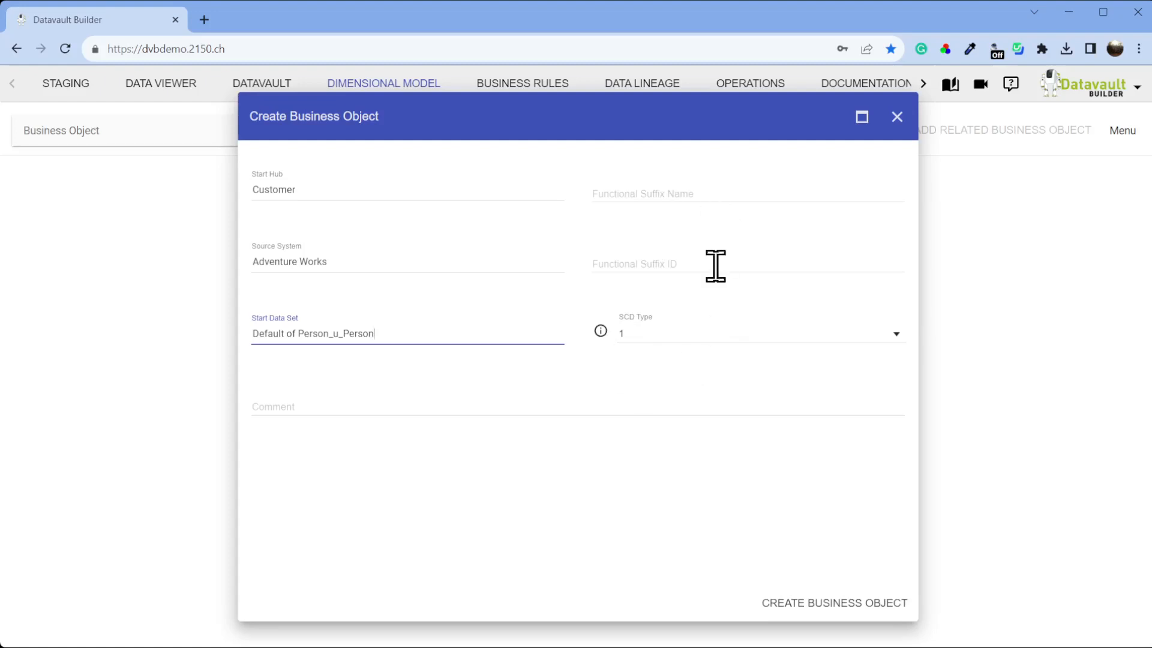
{"action": "left_click", "coordinate": [845, 607]}
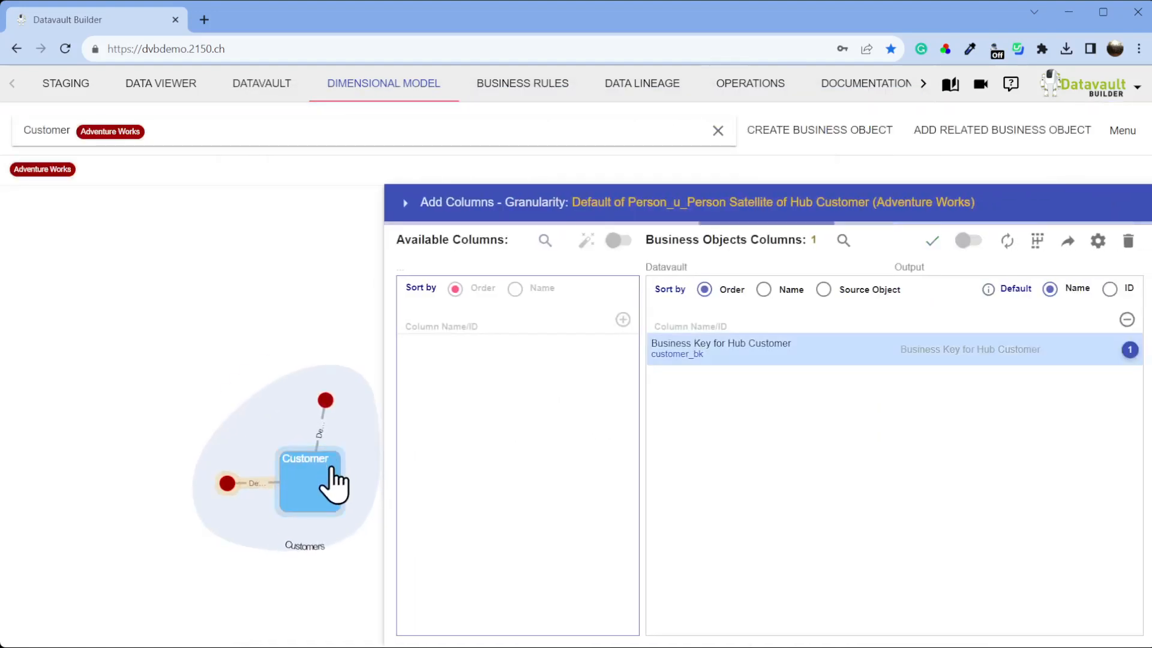
Spread the Person and BusinessEntity satellites out around the Customer hub in the business object diagram.
{"action": "left_click_drag", "start_coordinate": [189, 489], "coordinate": [172, 403]}
{"action": "left_click_drag", "start_coordinate": [253, 382], "coordinate": [283, 451]}
{"action": "left_click_drag", "start_coordinate": [312, 364], "coordinate": [261, 304]}
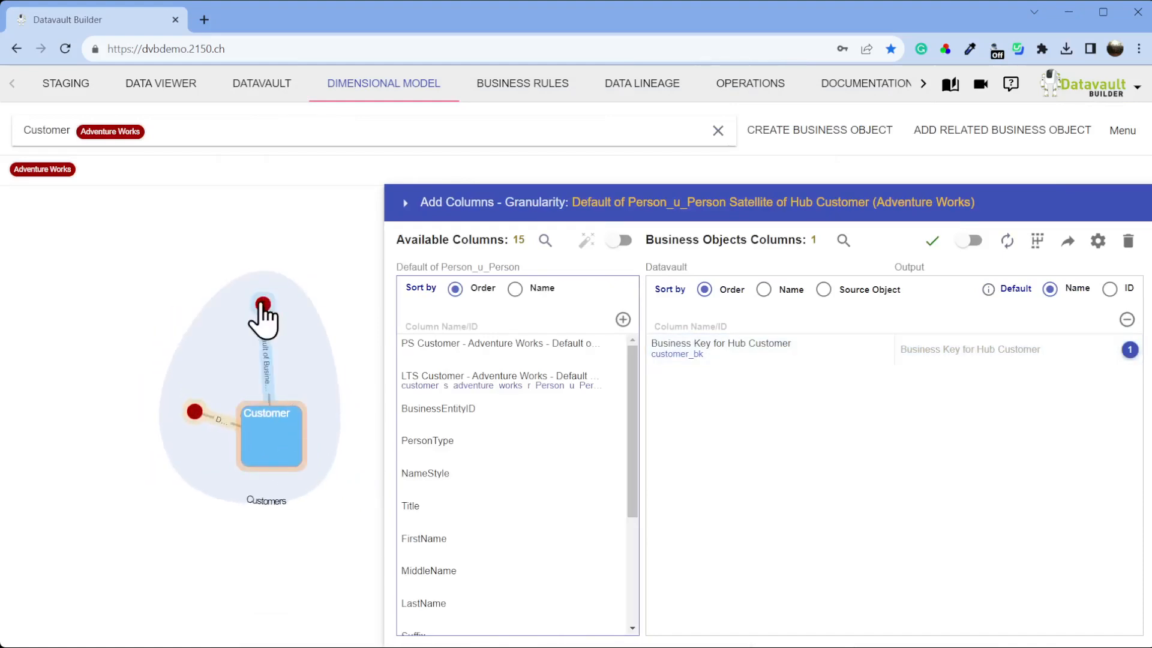
{"action": "left_click_drag", "start_coordinate": [192, 414], "coordinate": [150, 324]}
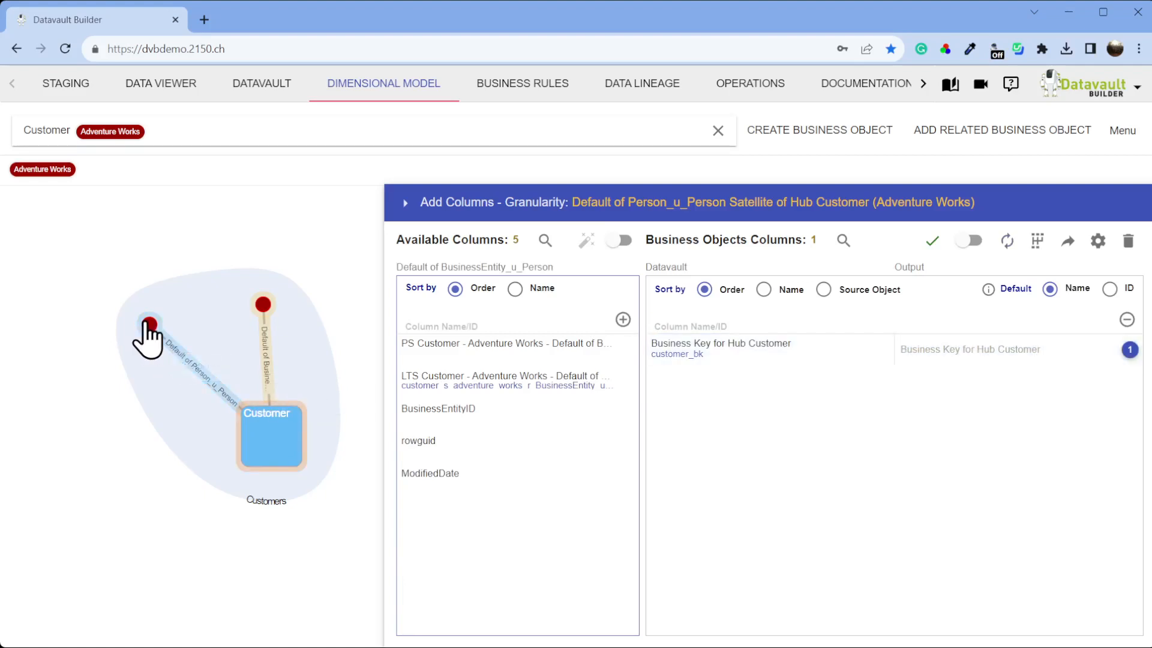
{"action": "left_click_drag", "start_coordinate": [263, 304], "coordinate": [261, 264]}
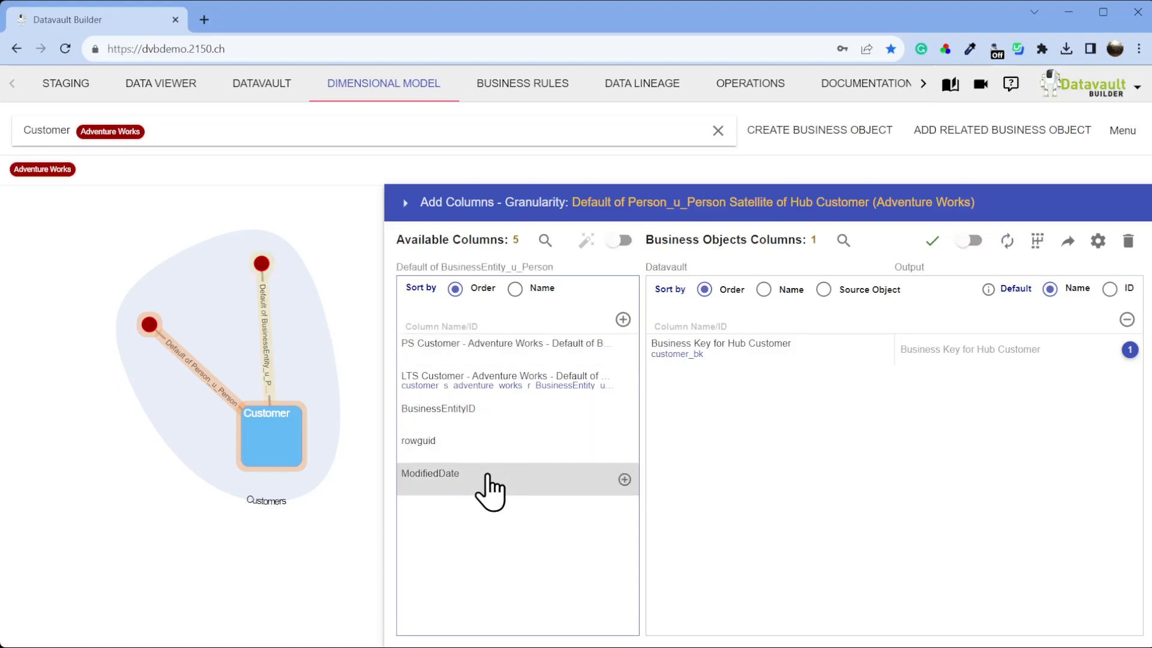
Add ModifiedDate from the BusinessEntity satellite and all Person satellite columns to the business object, leaving out Person's PS and LTS columns.
{"action": "left_click_drag", "start_coordinate": [488, 474], "coordinate": [766, 432]}
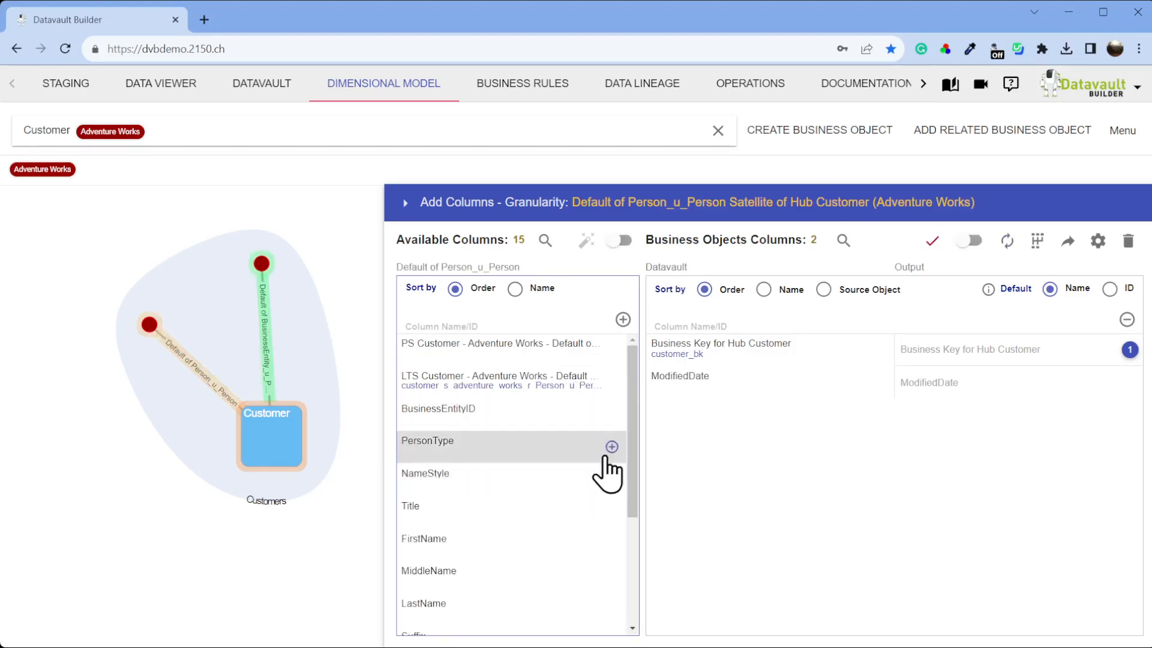
{"action": "left_click", "coordinate": [623, 319]}
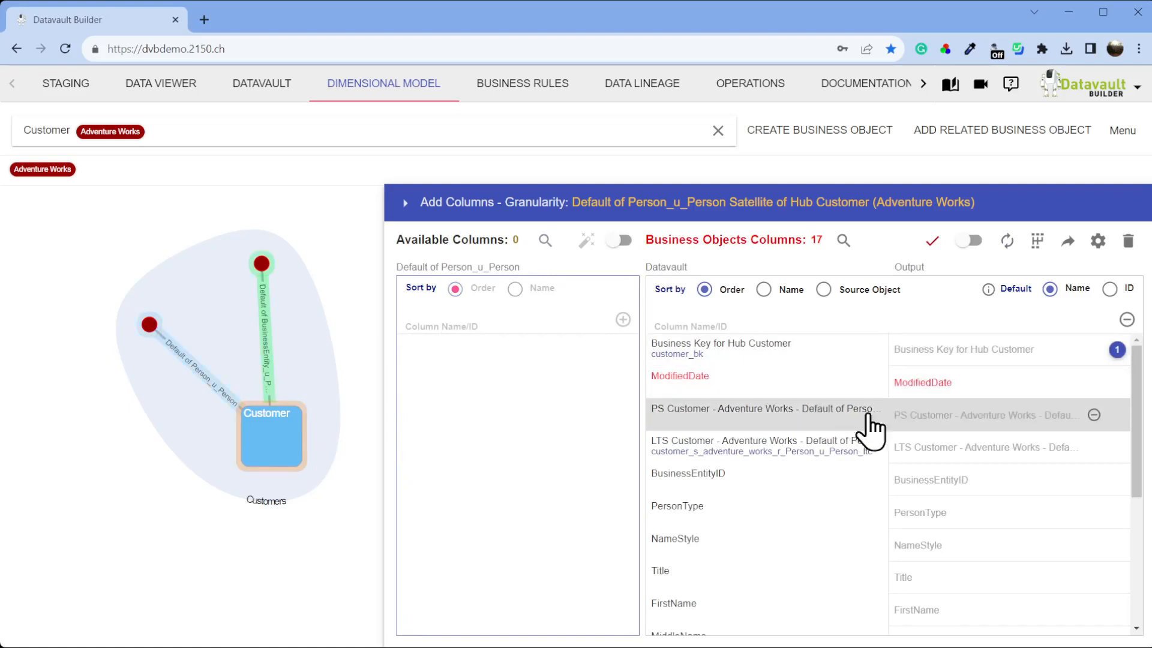
{"action": "left_click", "coordinate": [907, 415]}
{"action": "left_click", "coordinate": [1100, 416]}
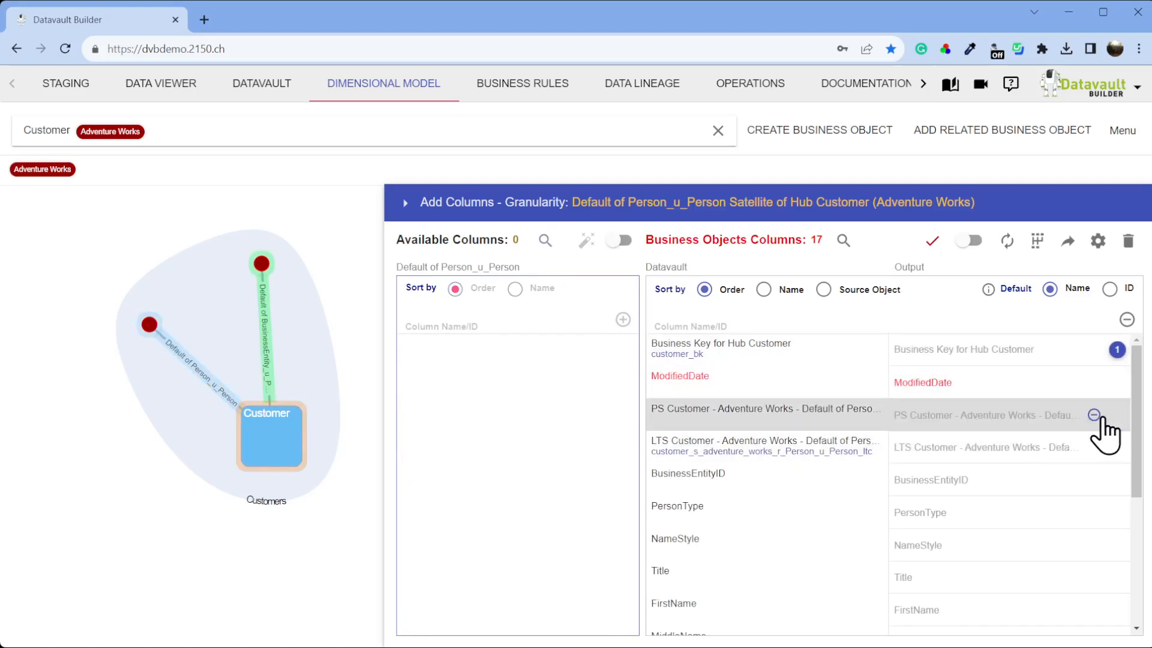
{"action": "left_click", "coordinate": [1094, 416]}
{"action": "left_click", "coordinate": [1093, 416]}
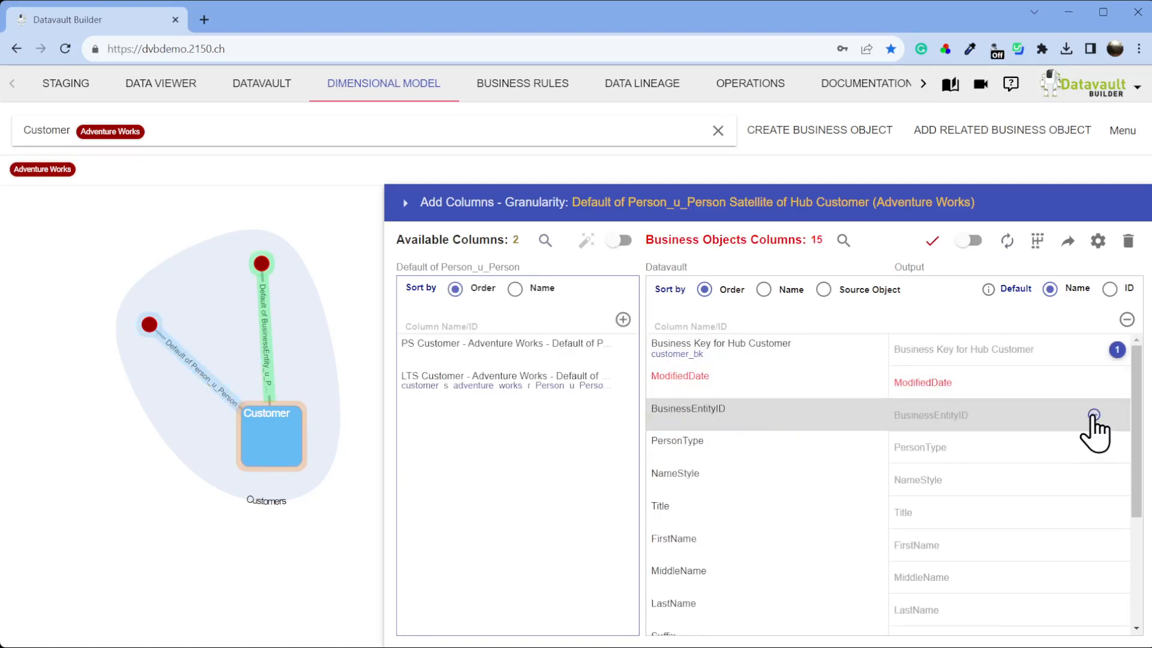
Remove the duplicate ModifiedDate column of the Person satellite from the Customer business object and save the column selection.
{"action": "scroll", "coordinate": [1032, 588], "scroll_direction": "down", "scroll_amount": 3}
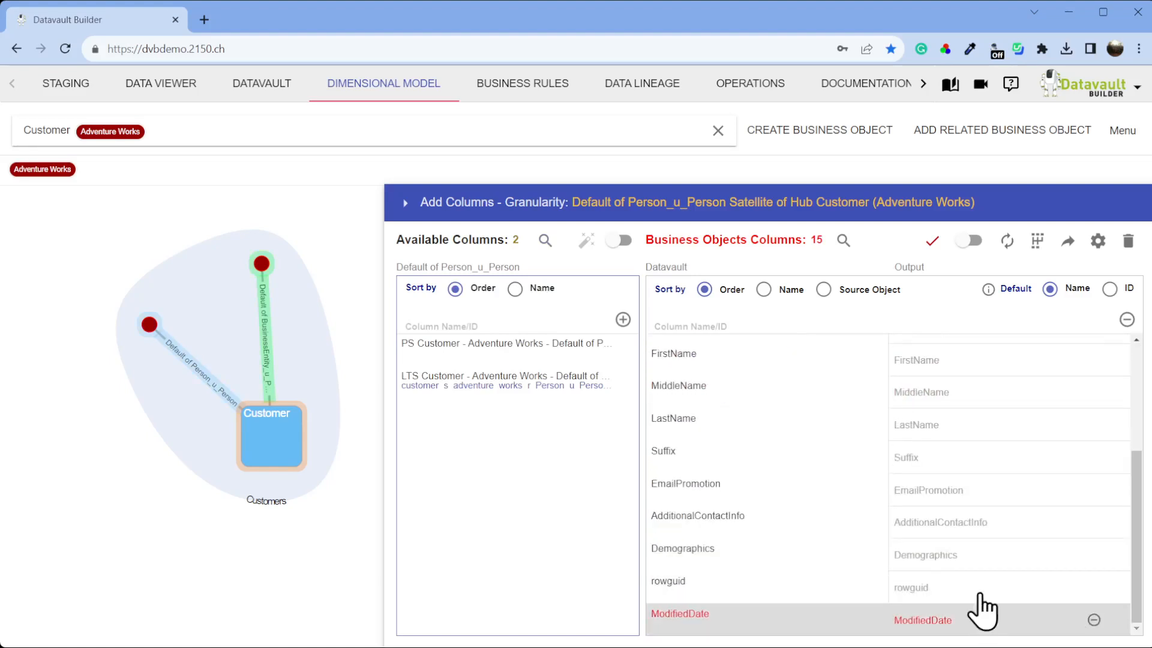
{"action": "scroll", "coordinate": [987, 435], "scroll_direction": "up", "scroll_amount": 3}
{"action": "scroll", "coordinate": [968, 414], "scroll_direction": "up", "scroll_amount": 1}
{"action": "left_click", "coordinate": [1093, 382]}
{"action": "left_click_drag", "start_coordinate": [1139, 431], "coordinate": [1147, 396]}
{"action": "left_click_drag", "start_coordinate": [1148, 467], "coordinate": [1150, 416]}
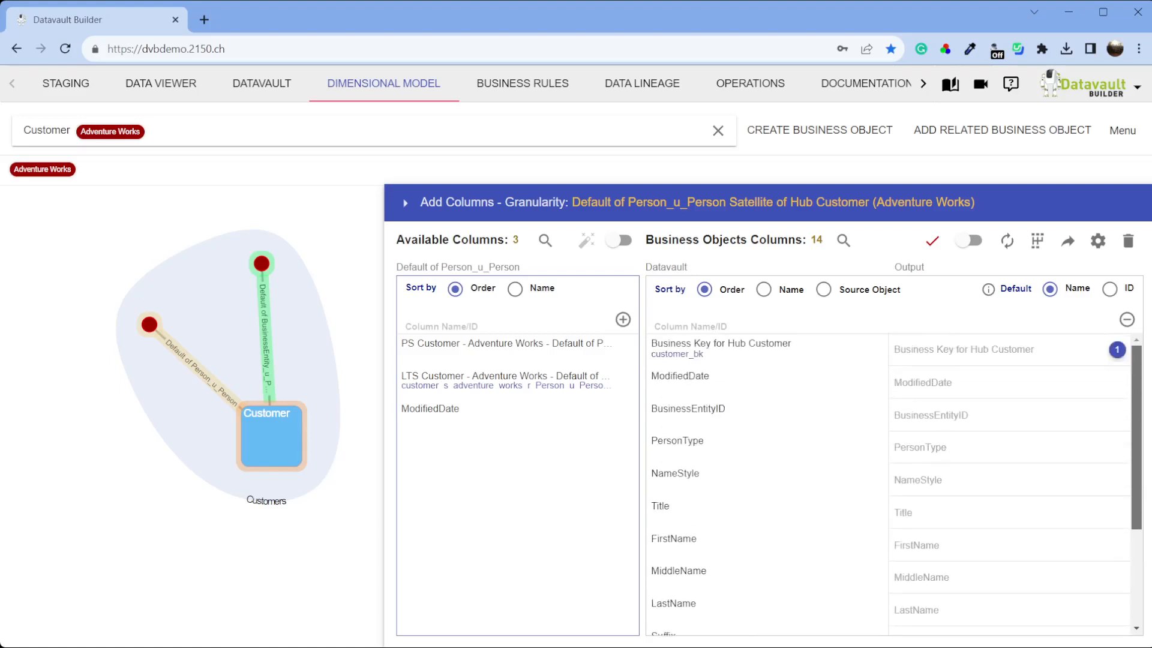
{"action": "left_click", "coordinate": [932, 241]}
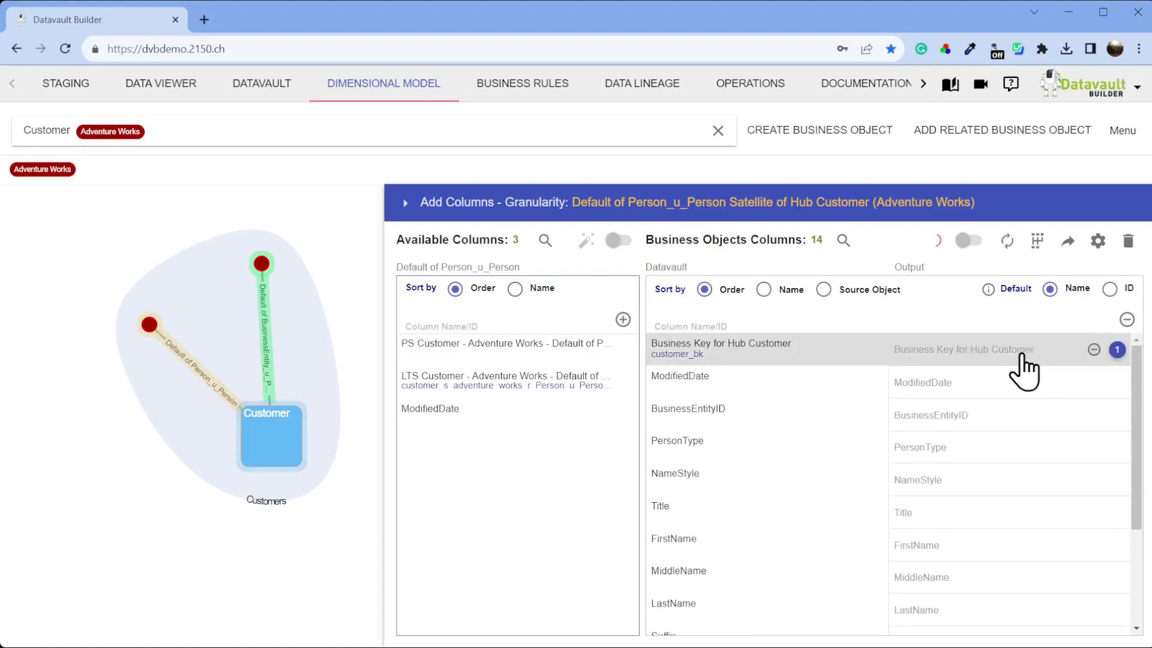
Preview the Customer business object's data at full size and widen the Business Key for Hub Customer and BusinessEntityID columns.
{"action": "left_click", "coordinate": [843, 240]}
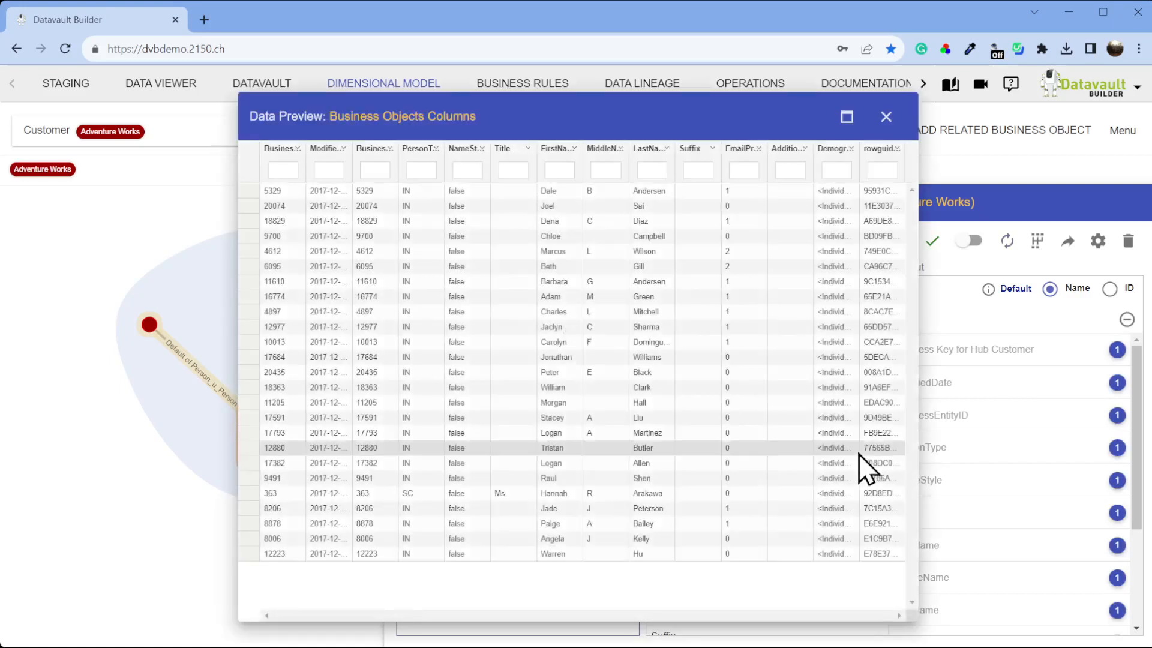
{"action": "left_click", "coordinate": [846, 120]}
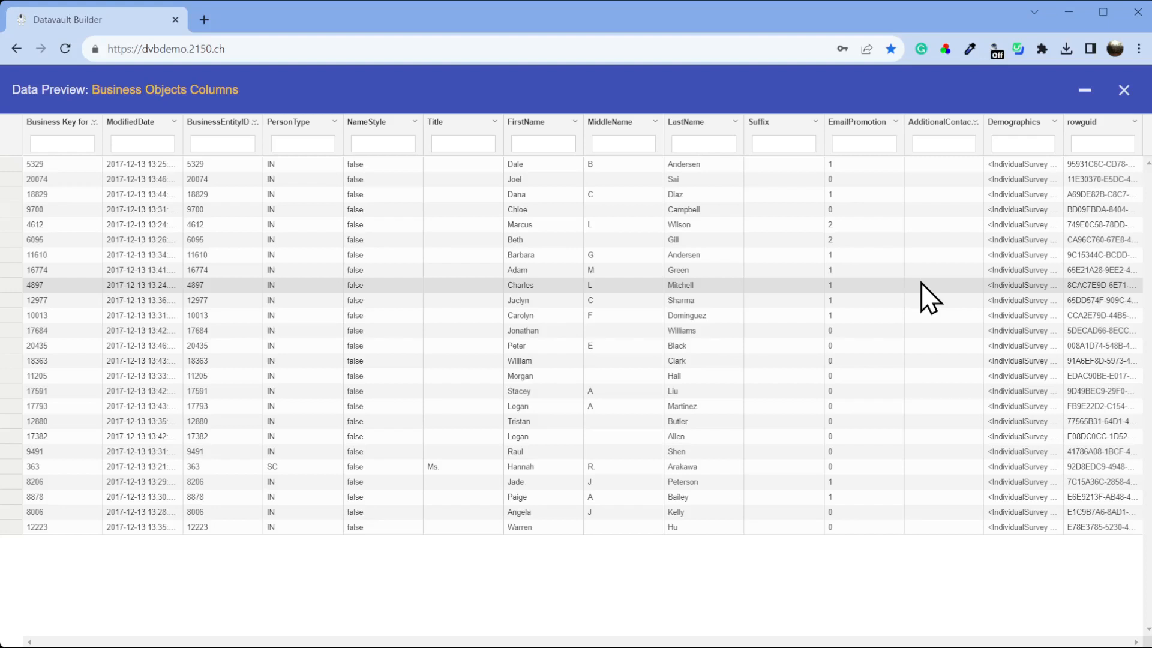
{"action": "left_click_drag", "start_coordinate": [102, 138], "coordinate": [177, 140]}
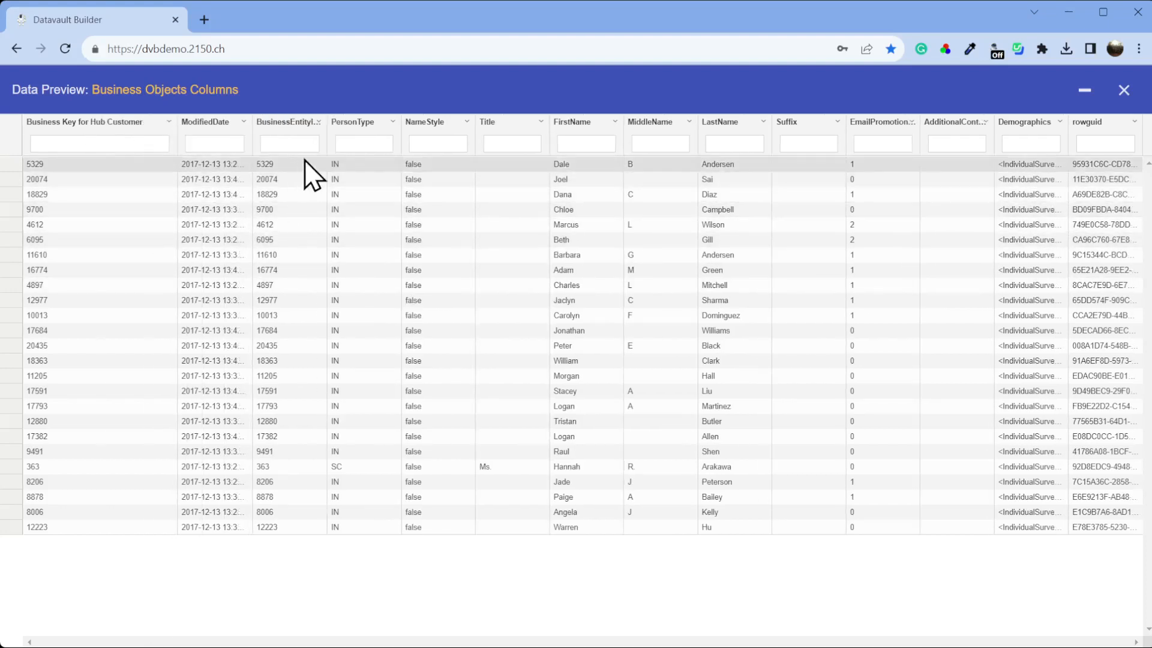
{"action": "left_click_drag", "start_coordinate": [327, 132], "coordinate": [360, 135]}
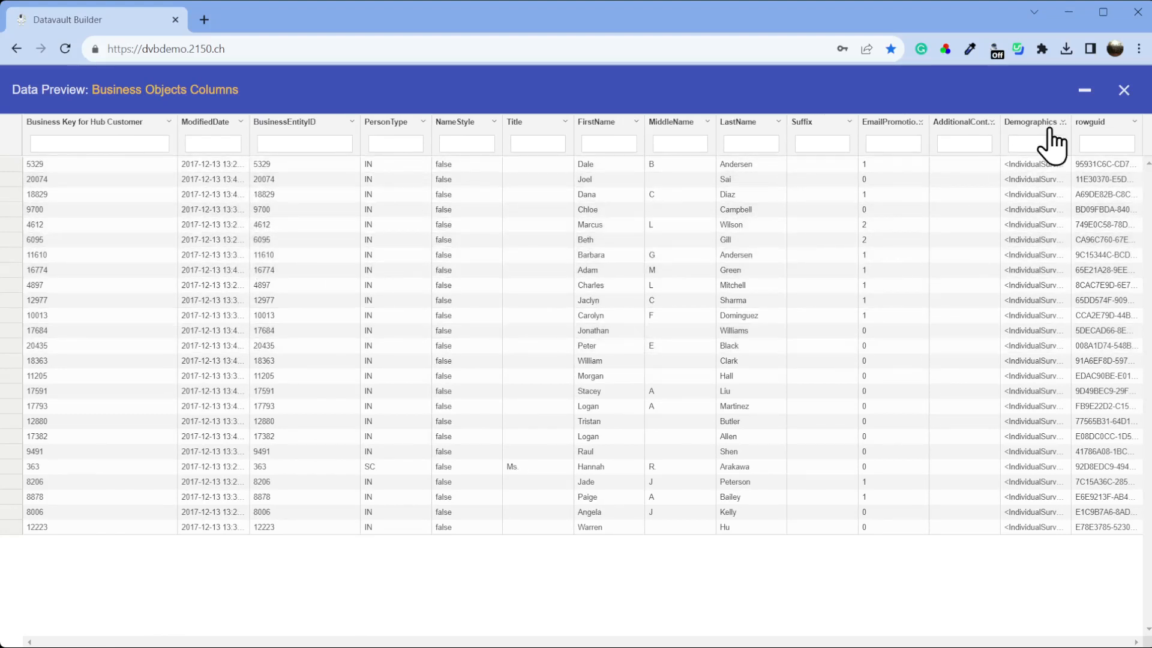
Widen the AdditionalContactInfo column and limit the data preview to rows that contain a value in it.
{"action": "left_click_drag", "start_coordinate": [1003, 134], "coordinate": [1029, 136]}
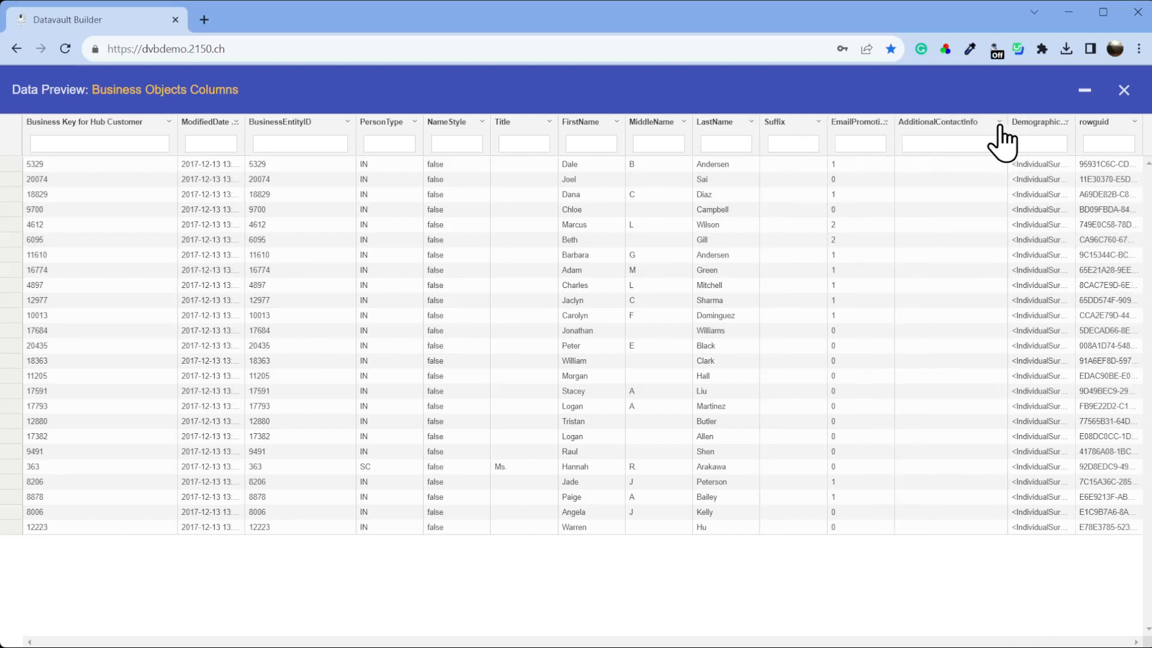
{"action": "left_click", "coordinate": [1000, 123]}
{"action": "left_click", "coordinate": [977, 210]}
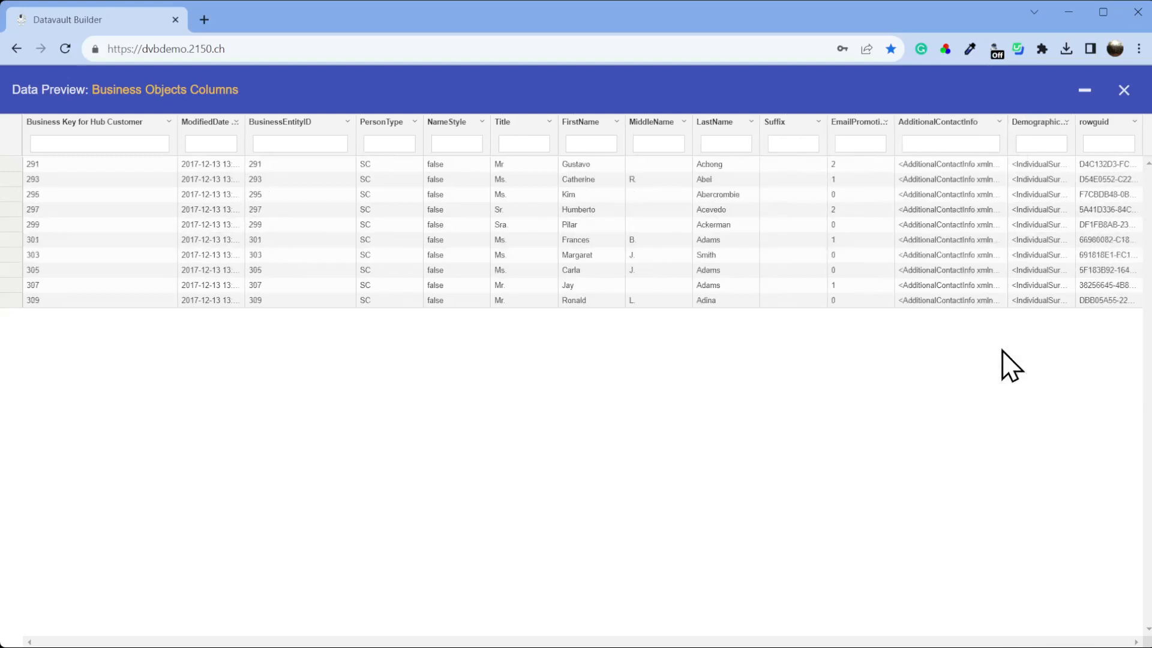
Widen the AdditionalContactInfo column further to inspect its XML content and close the data preview.
{"action": "left_click_drag", "start_coordinate": [1007, 132], "coordinate": [1089, 142]}
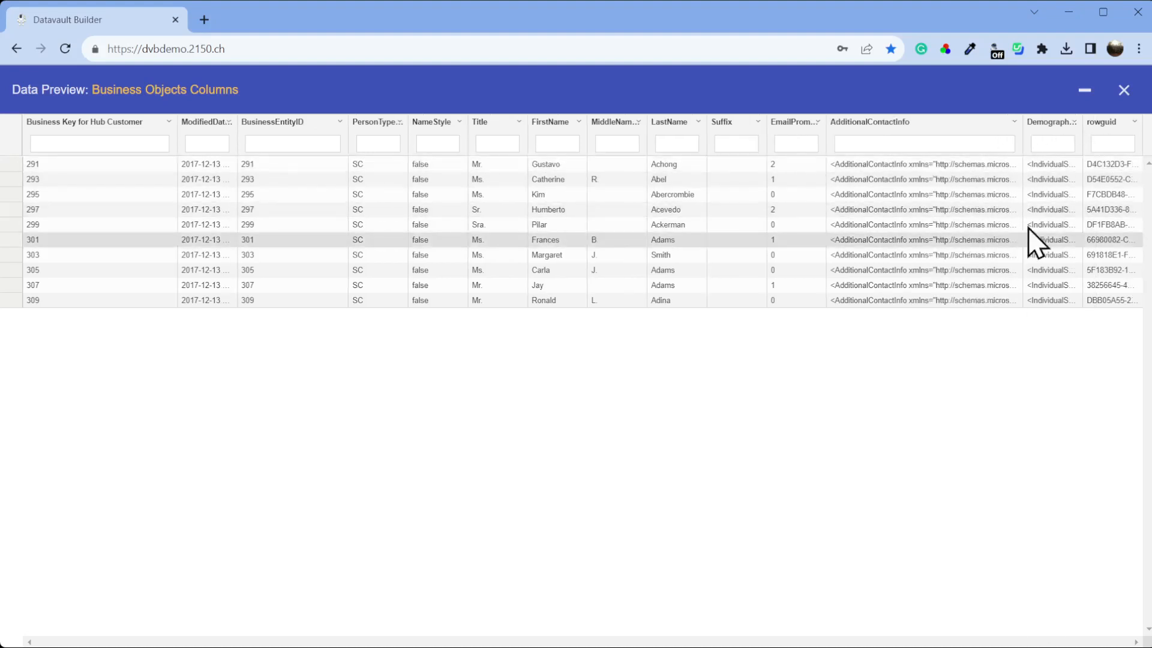
{"action": "left_click", "coordinate": [1124, 91]}
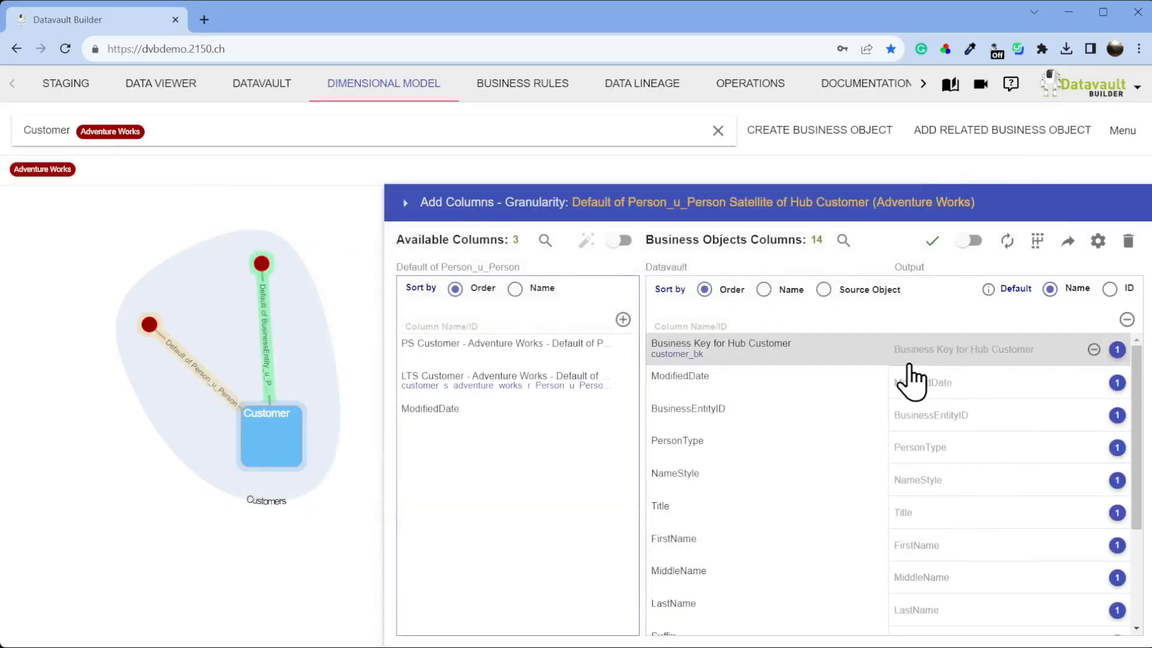
Include the Customer business object's Unaltered default ruleset in the access layer and save its properties.
{"action": "left_click", "coordinate": [525, 87]}
{"action": "left_click", "coordinate": [134, 231]}
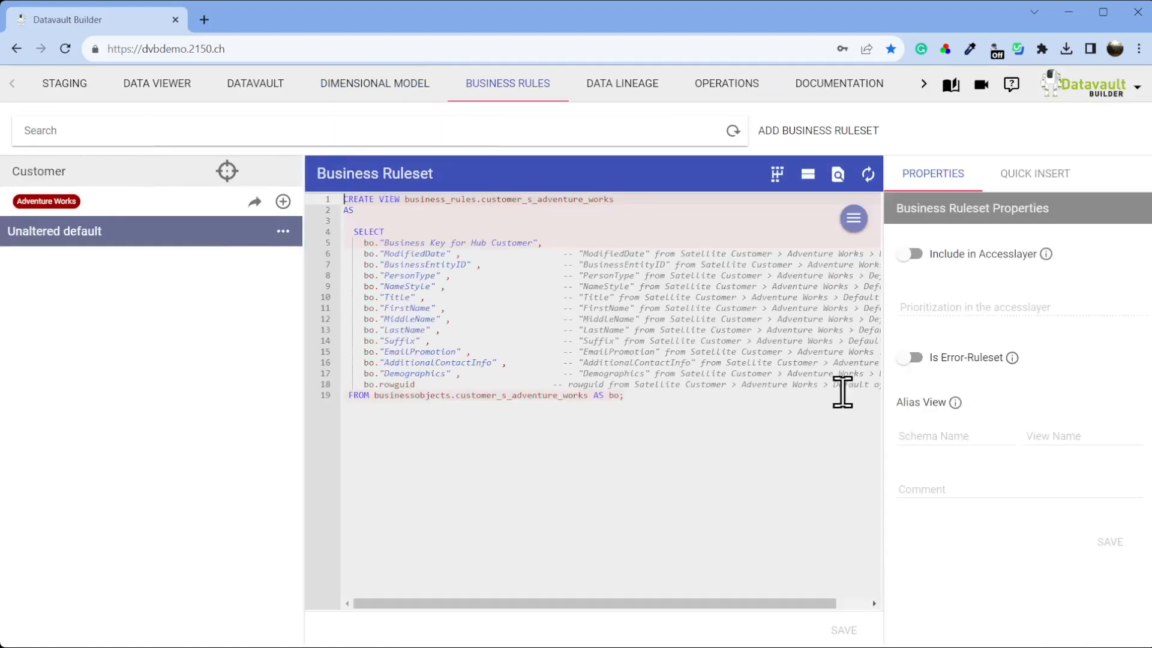
{"action": "left_click", "coordinate": [910, 253]}
{"action": "left_click", "coordinate": [1110, 546]}
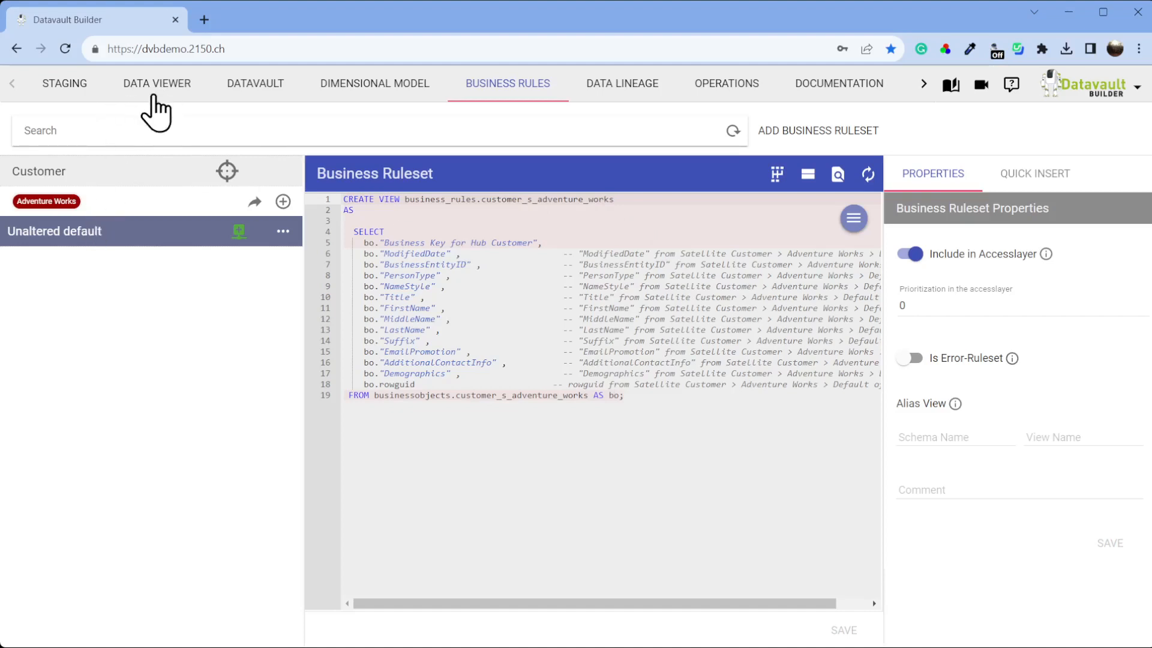
View accesslayer.customer in the data viewer as a treemap grouped by PersonType and check the PersonType filter values.
{"action": "left_click", "coordinate": [157, 89]}
{"action": "left_click", "coordinate": [114, 189]}
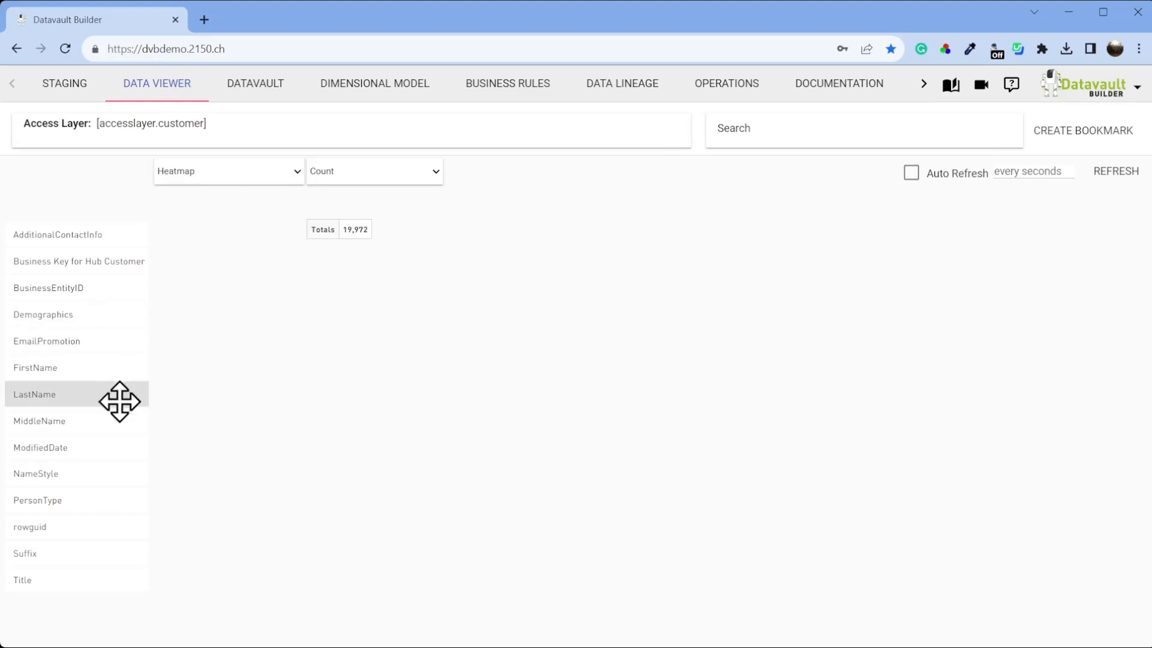
{"action": "left_click_drag", "start_coordinate": [118, 500], "coordinate": [240, 335]}
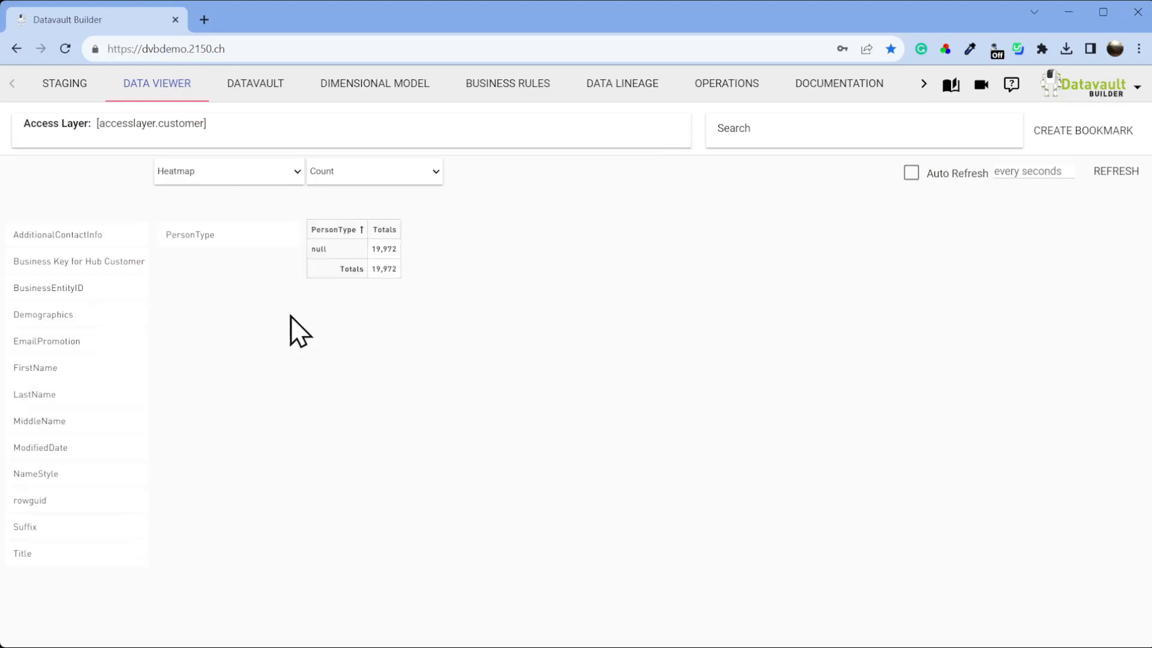
{"action": "left_click", "coordinate": [225, 305]}
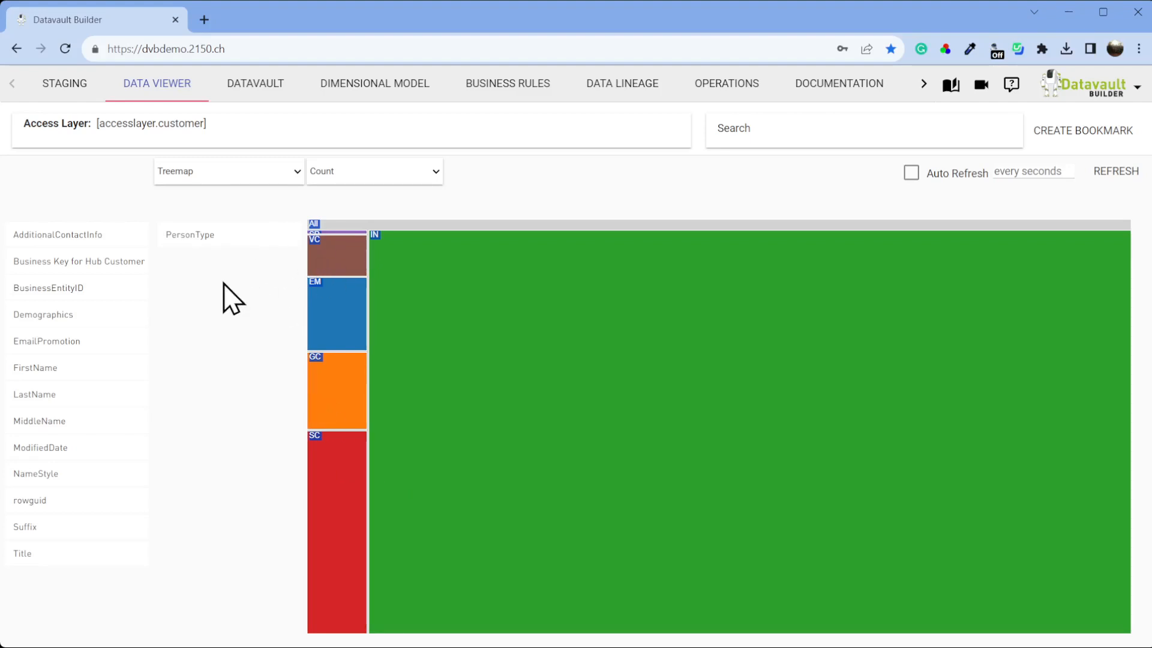
{"action": "left_click", "coordinate": [224, 236]}
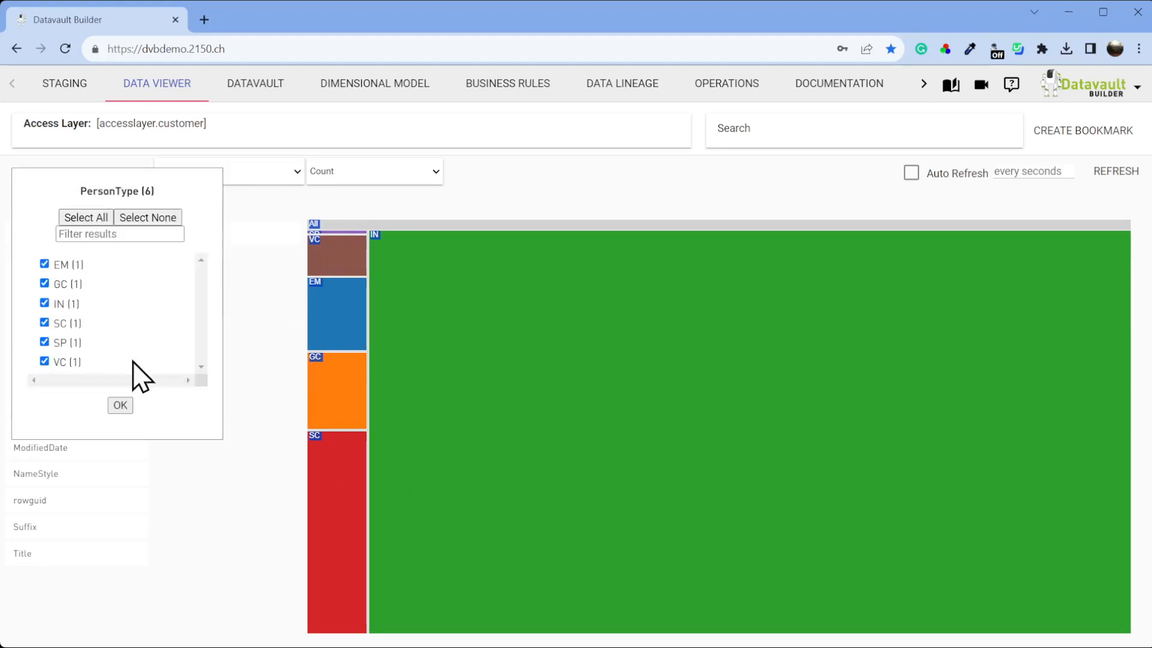
{"action": "left_click", "coordinate": [120, 405]}
Replace the PersonType grouping with Demographics and show it as a Table Barchart and a plain Table.
{"action": "left_click_drag", "start_coordinate": [193, 236], "coordinate": [144, 288]}
{"action": "left_click_drag", "start_coordinate": [42, 314], "coordinate": [185, 311]}
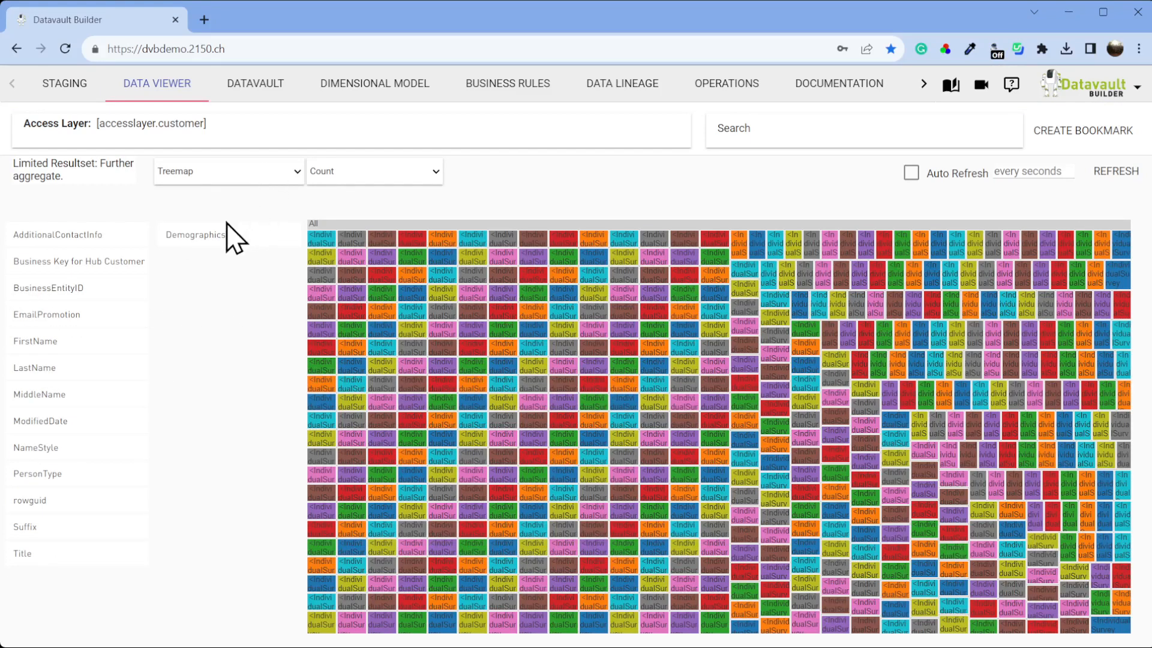
{"action": "left_click", "coordinate": [230, 206]}
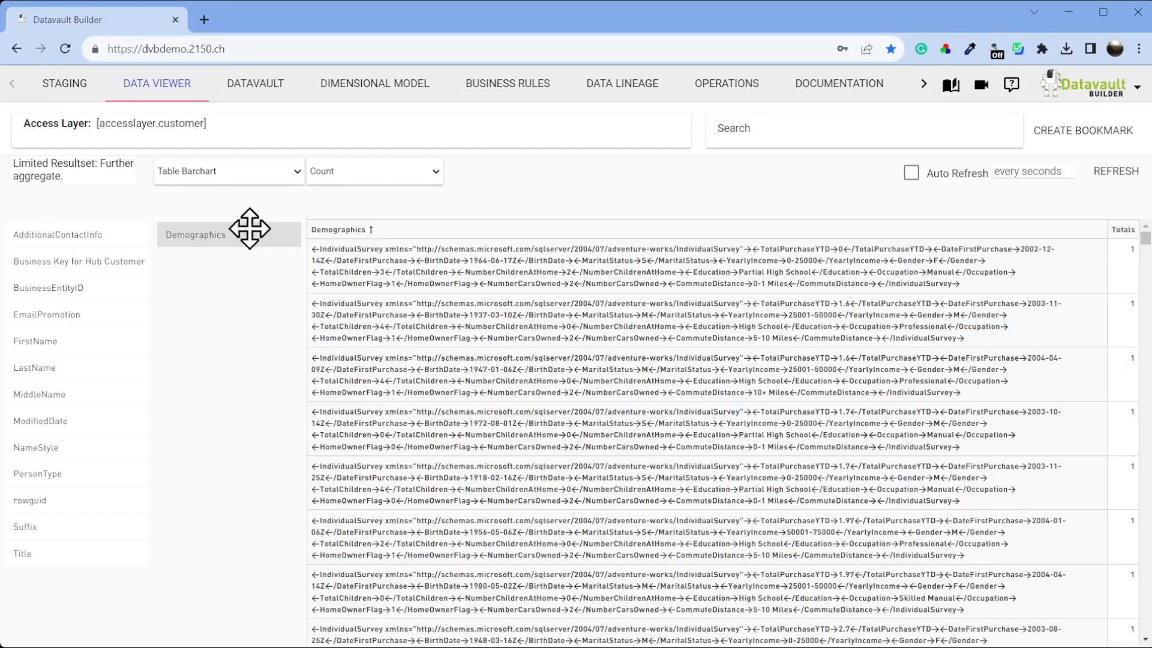
{"action": "left_click", "coordinate": [234, 195]}
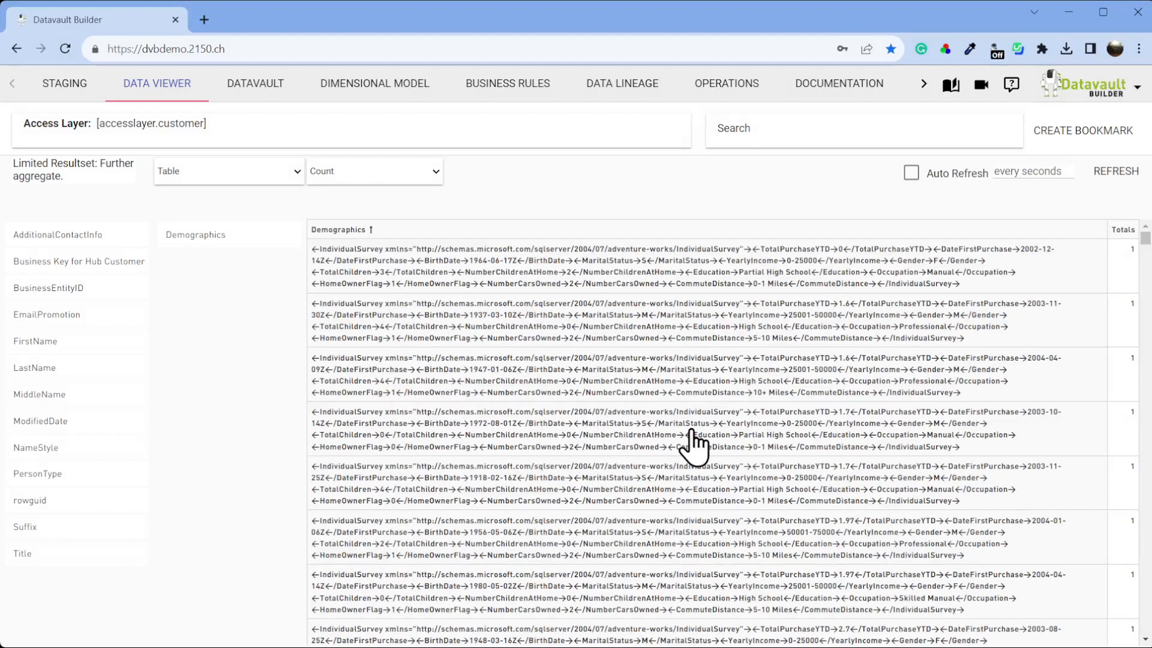
Group the customer data by LastName instead of Demographics, sort it by descending totals, and display it as a Treemap.
{"action": "left_click_drag", "start_coordinate": [227, 237], "coordinate": [82, 450]}
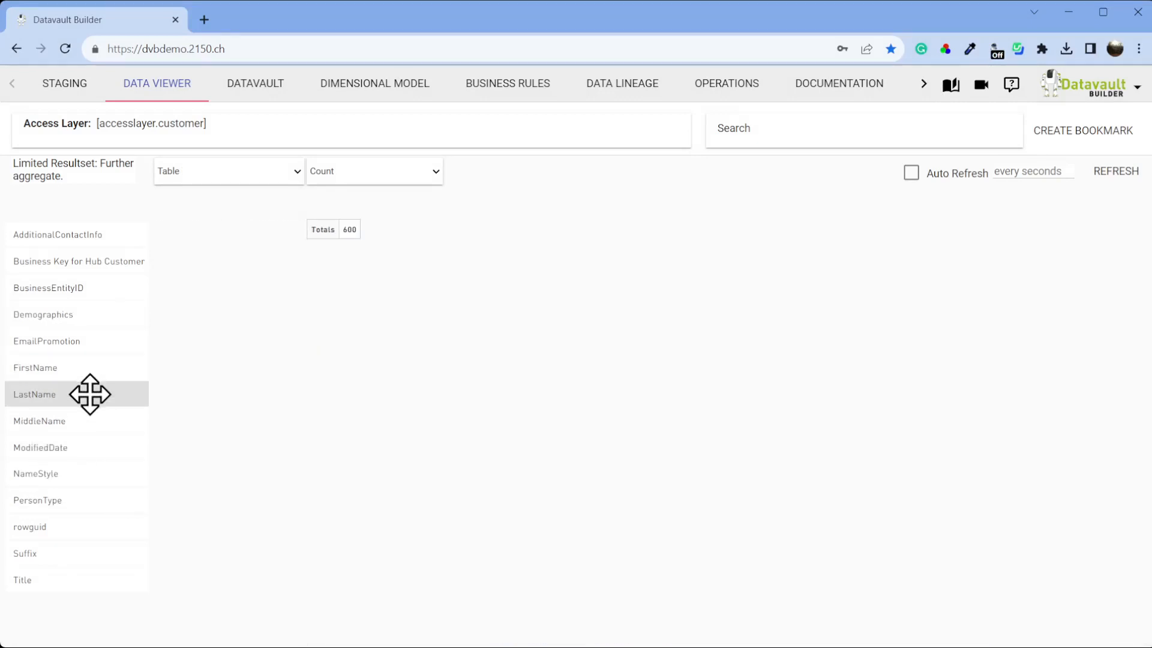
{"action": "left_click_drag", "start_coordinate": [90, 395], "coordinate": [235, 360]}
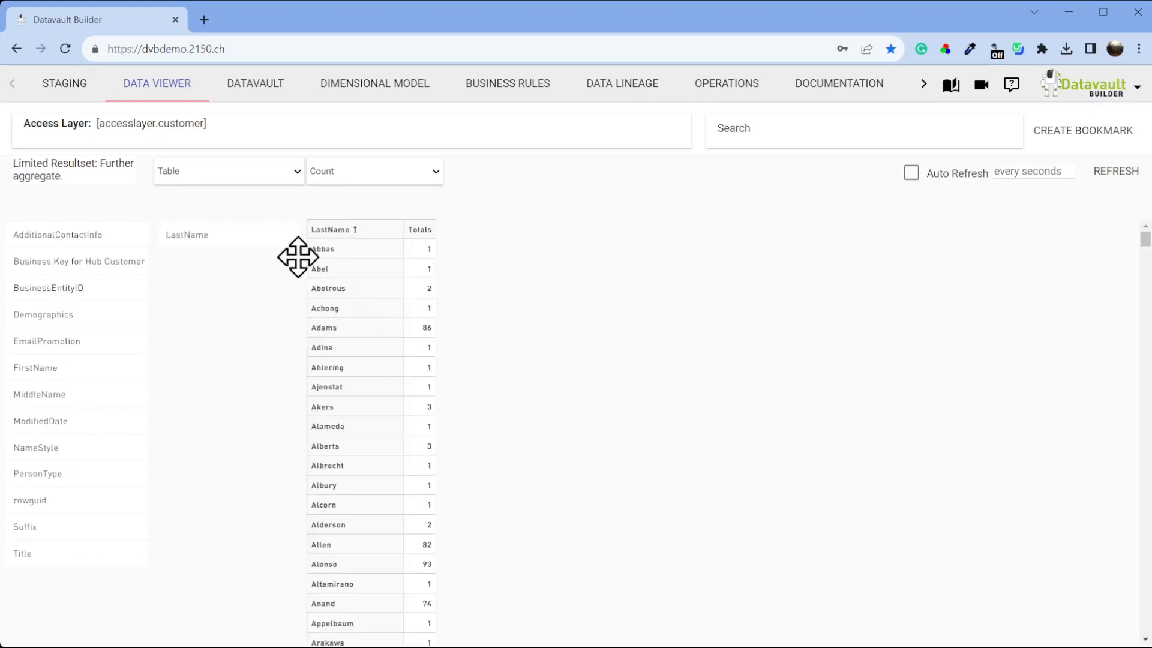
{"action": "left_click", "coordinate": [412, 229]}
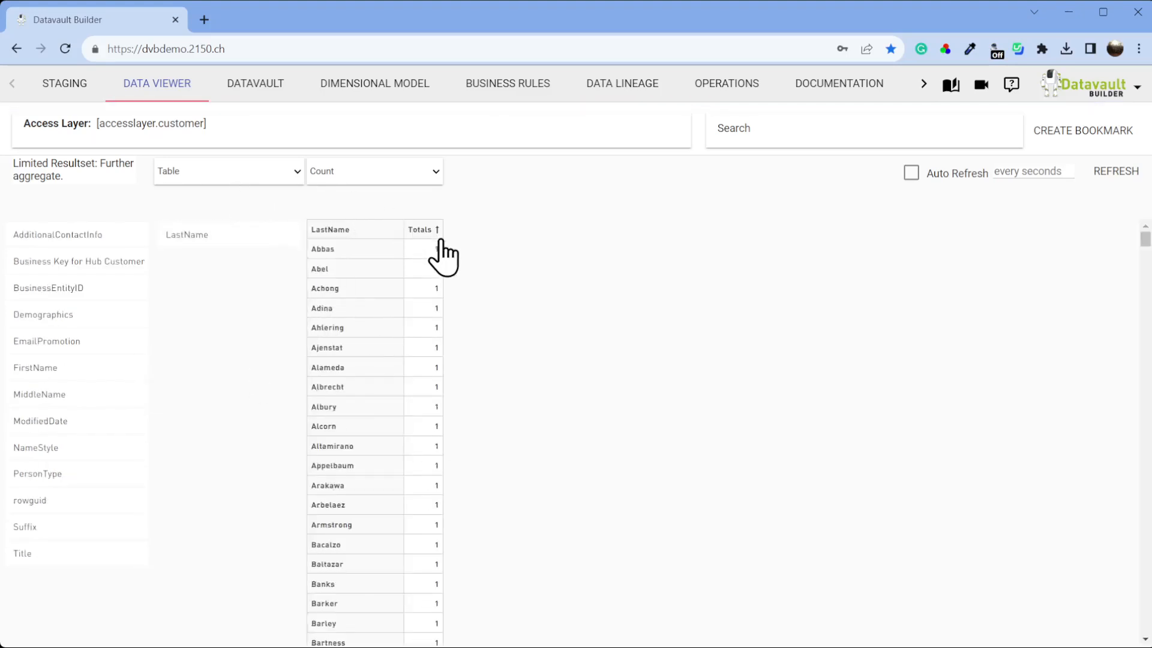
{"action": "left_click", "coordinate": [424, 232]}
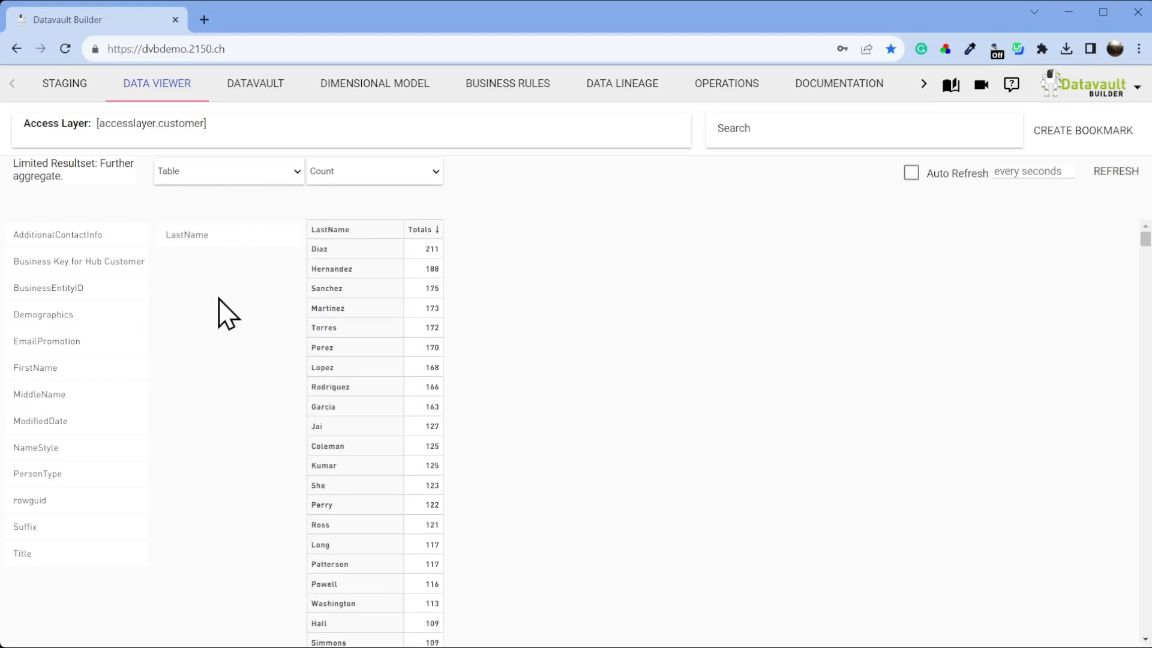
{"action": "left_click", "coordinate": [221, 317]}
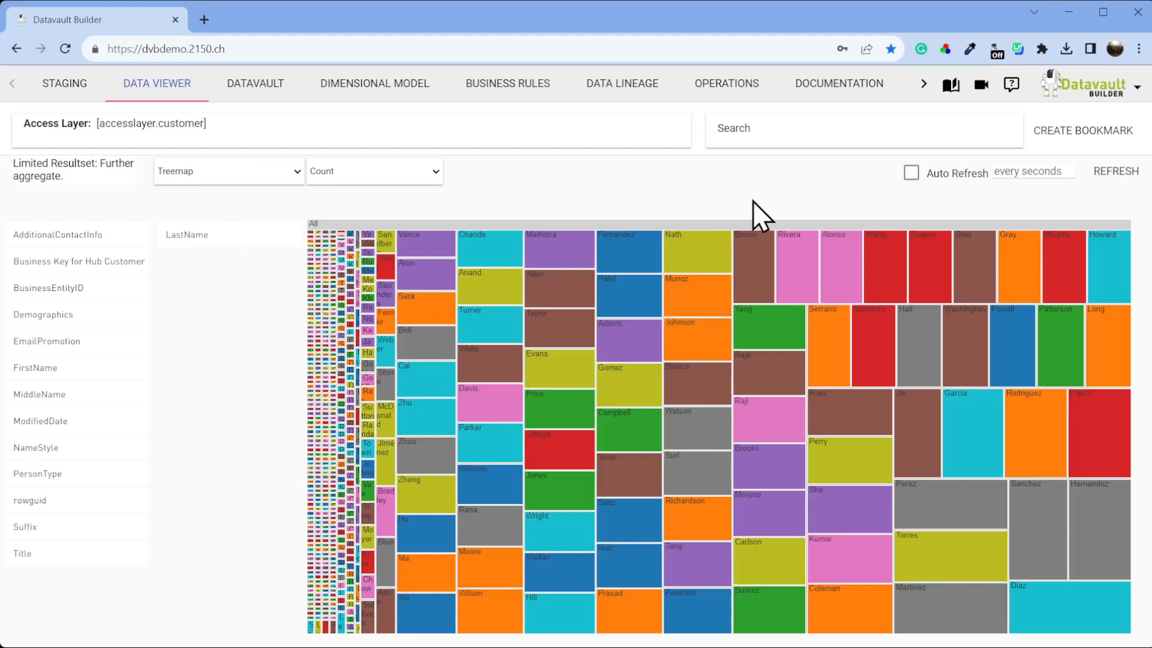
Create a business object starting from the Product hub, with source system Adventure Works and the Product_u_Production data set.
{"action": "left_click", "coordinate": [263, 87]}
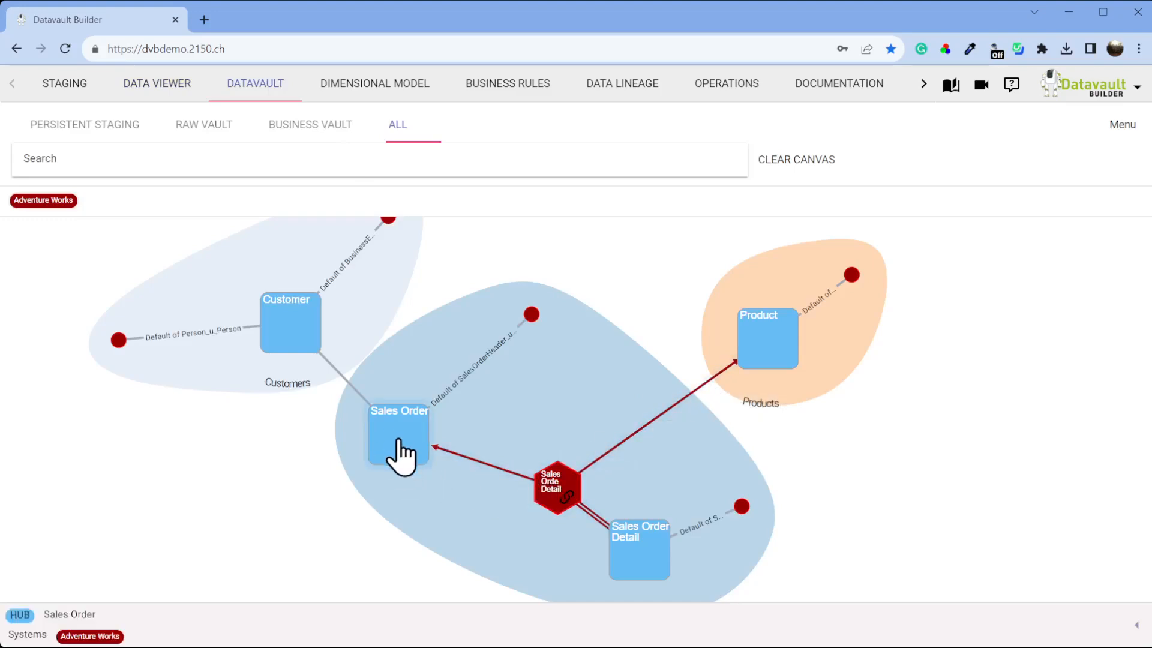
{"action": "left_click", "coordinate": [376, 84]}
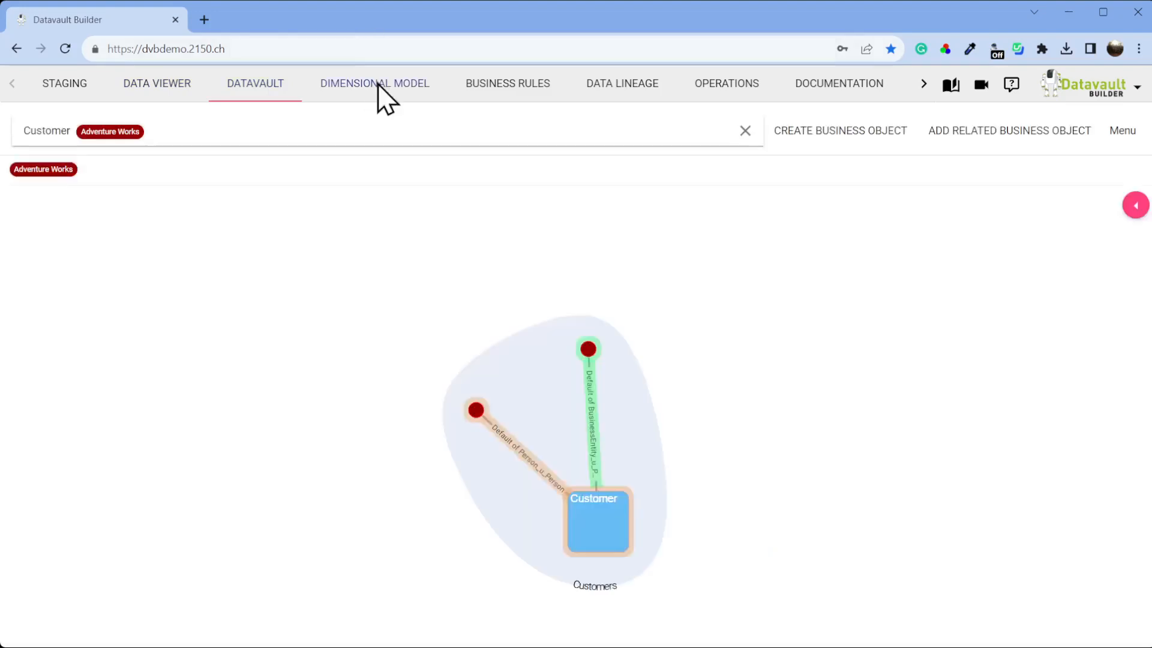
{"action": "left_click", "coordinate": [786, 133]}
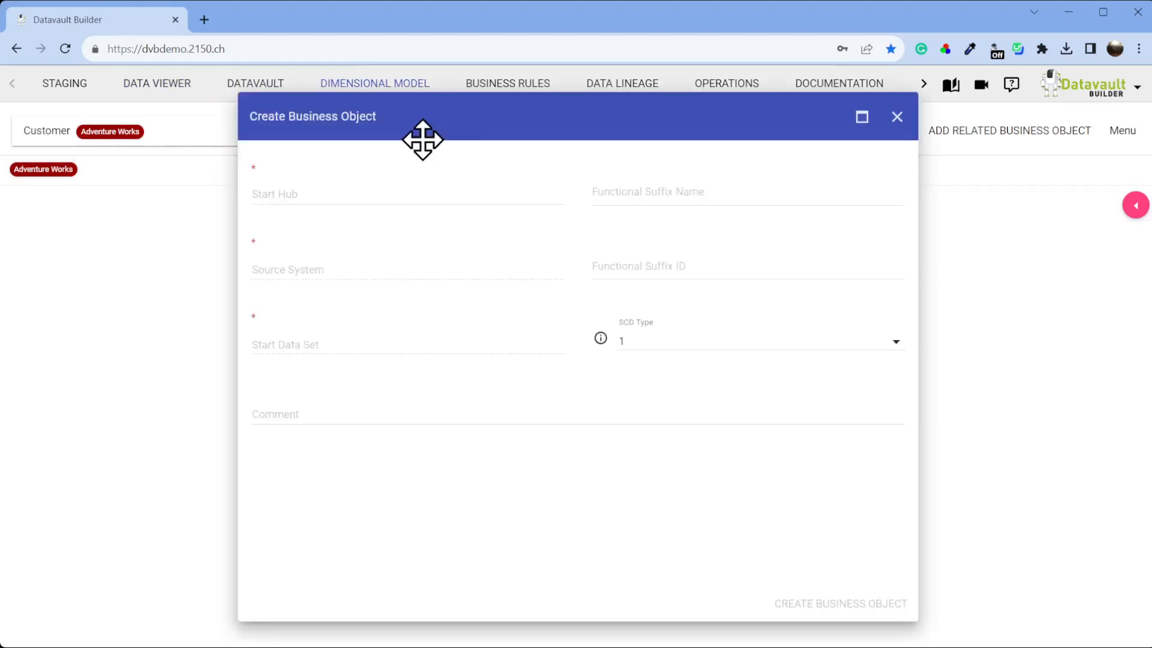
{"action": "left_click", "coordinate": [382, 187]}
{"action": "type", "text": "Prod"}
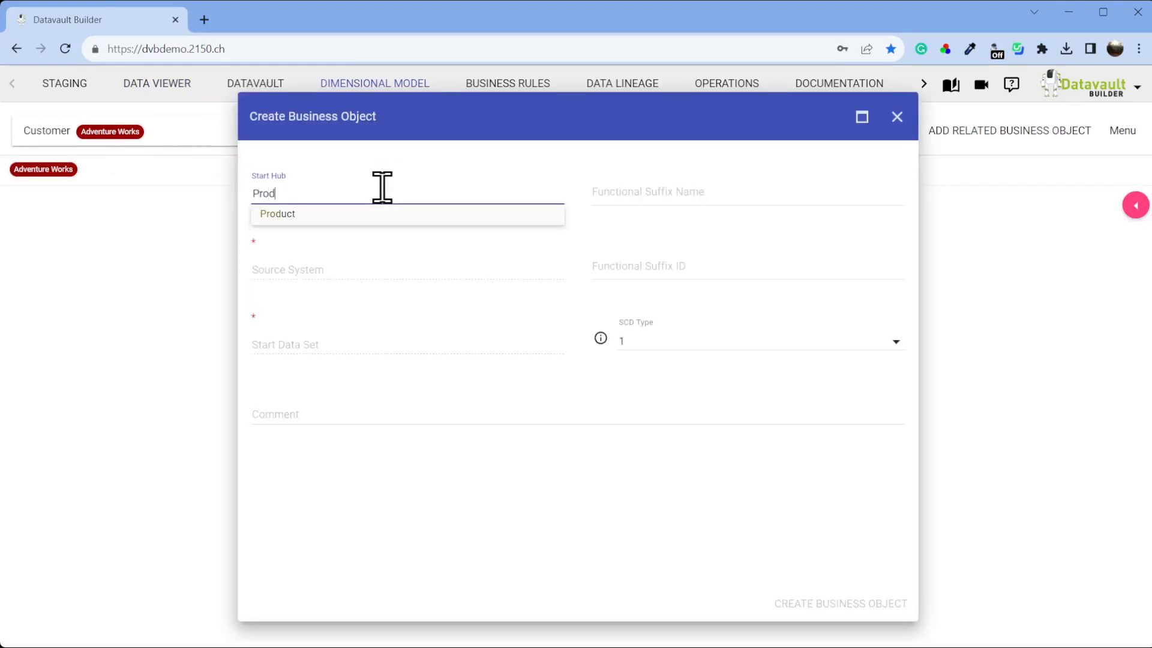
{"action": "left_click", "coordinate": [307, 214]}
{"action": "left_click", "coordinate": [344, 270]}
{"action": "left_click", "coordinate": [324, 309]}
{"action": "left_click", "coordinate": [329, 348]}
{"action": "left_click", "coordinate": [332, 365]}
{"action": "left_click", "coordinate": [847, 602]}
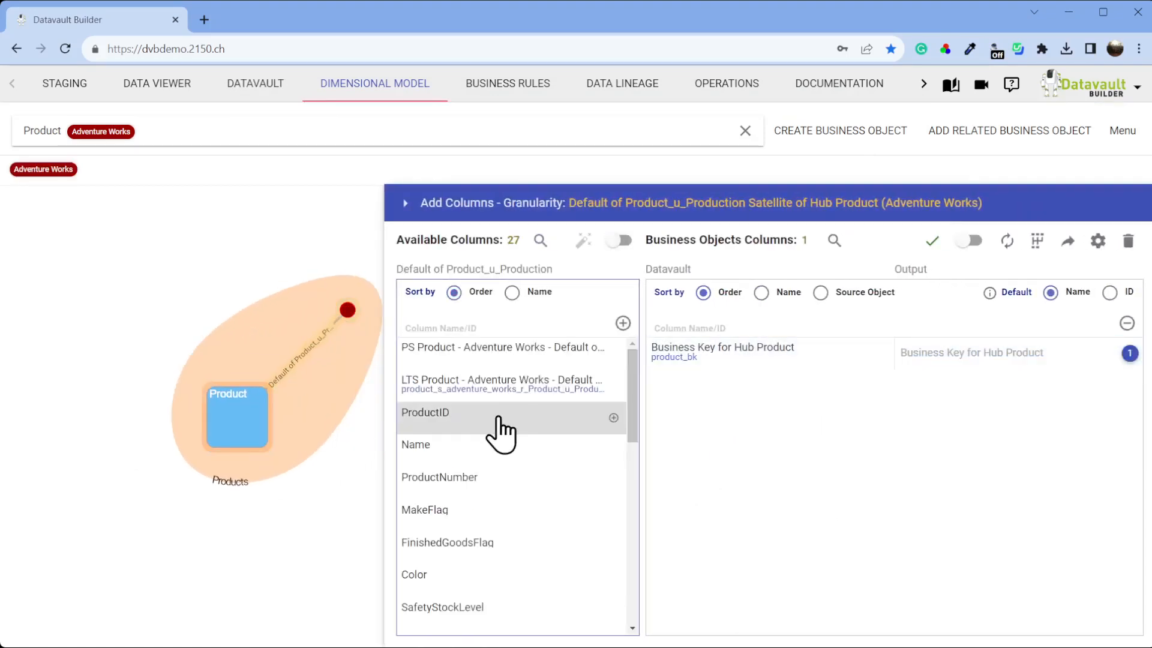
Add all available columns to the Product business object except the PS and LTS columns, and save the selection.
{"action": "left_click", "coordinate": [623, 323]}
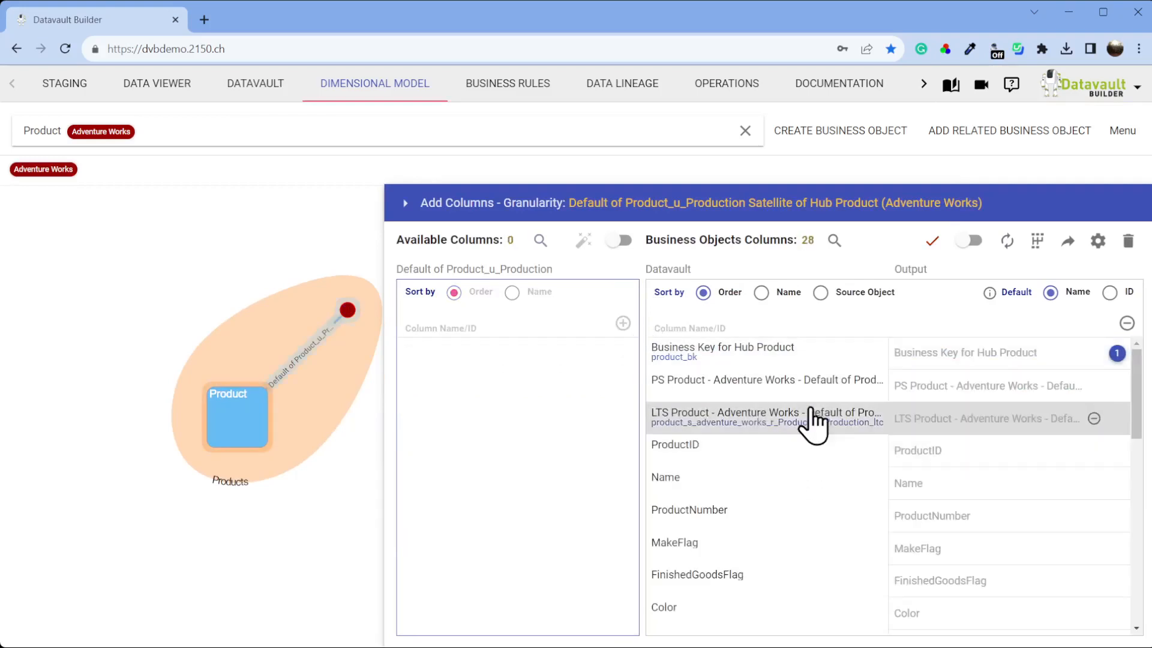
{"action": "left_click", "coordinate": [1094, 387]}
{"action": "left_click", "coordinate": [1096, 387]}
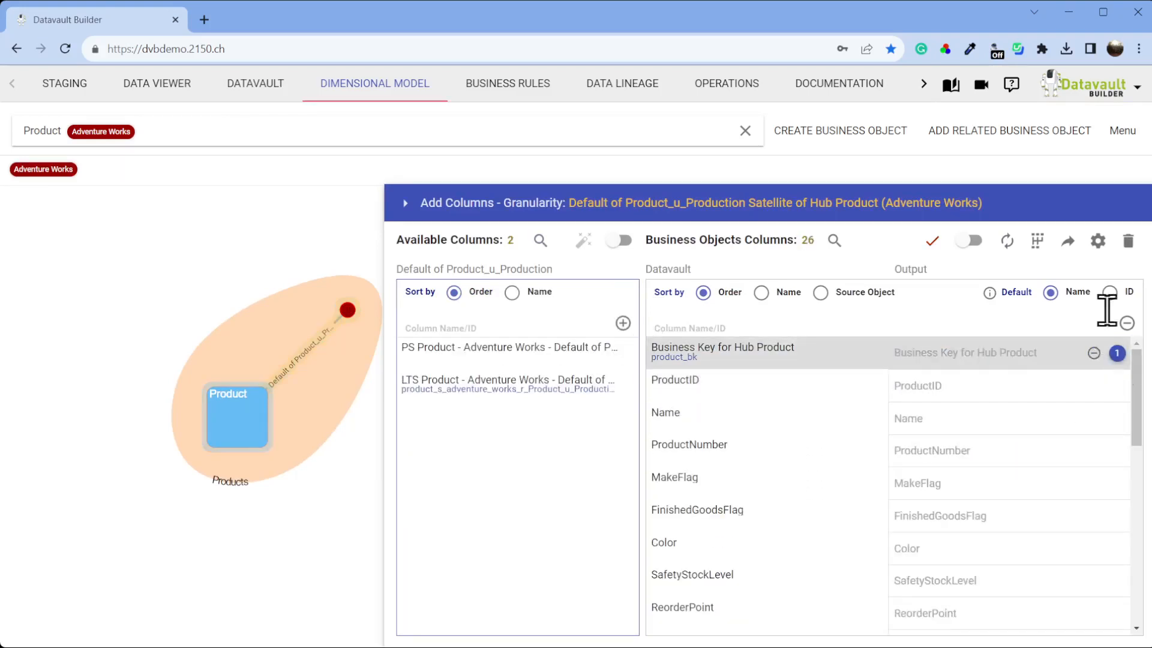
{"action": "left_click", "coordinate": [932, 241]}
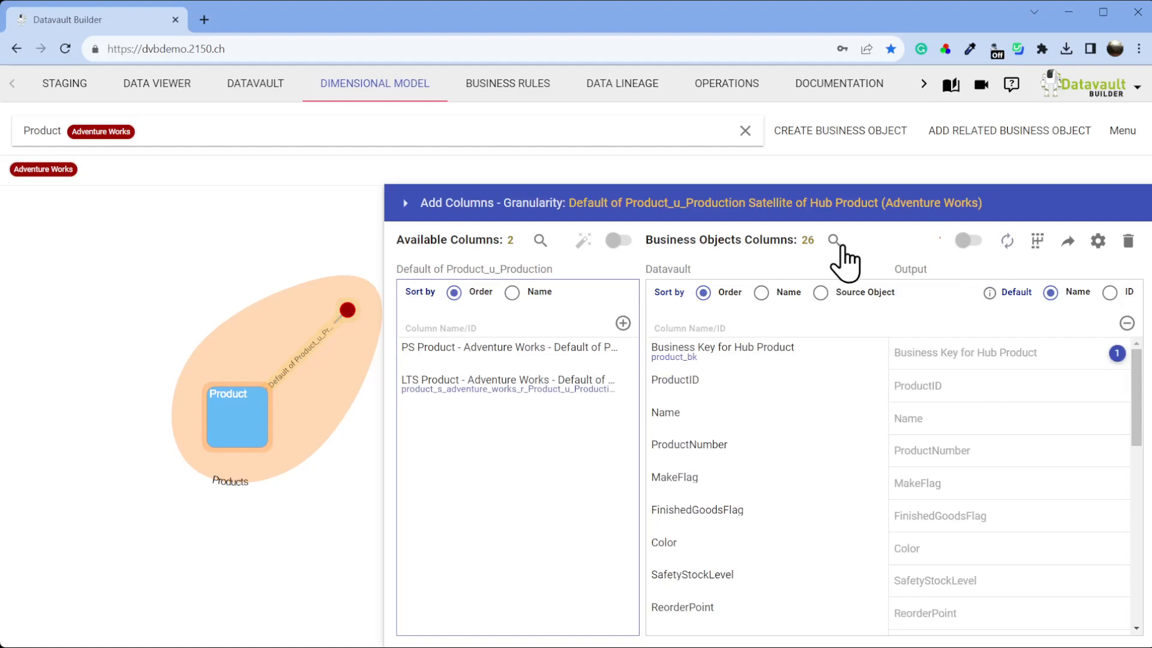
Include the Product business object's Unaltered default ruleset in the access layer and save its properties.
{"action": "left_click", "coordinate": [517, 85]}
{"action": "left_click", "coordinate": [66, 322]}
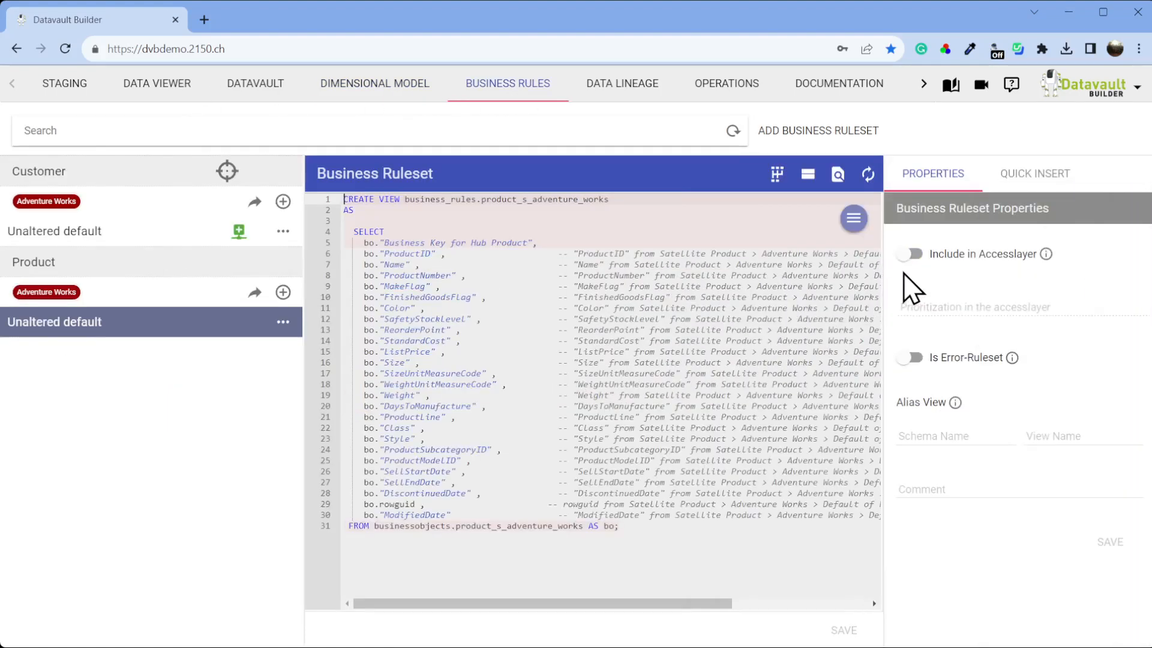
{"action": "left_click", "coordinate": [1107, 545]}
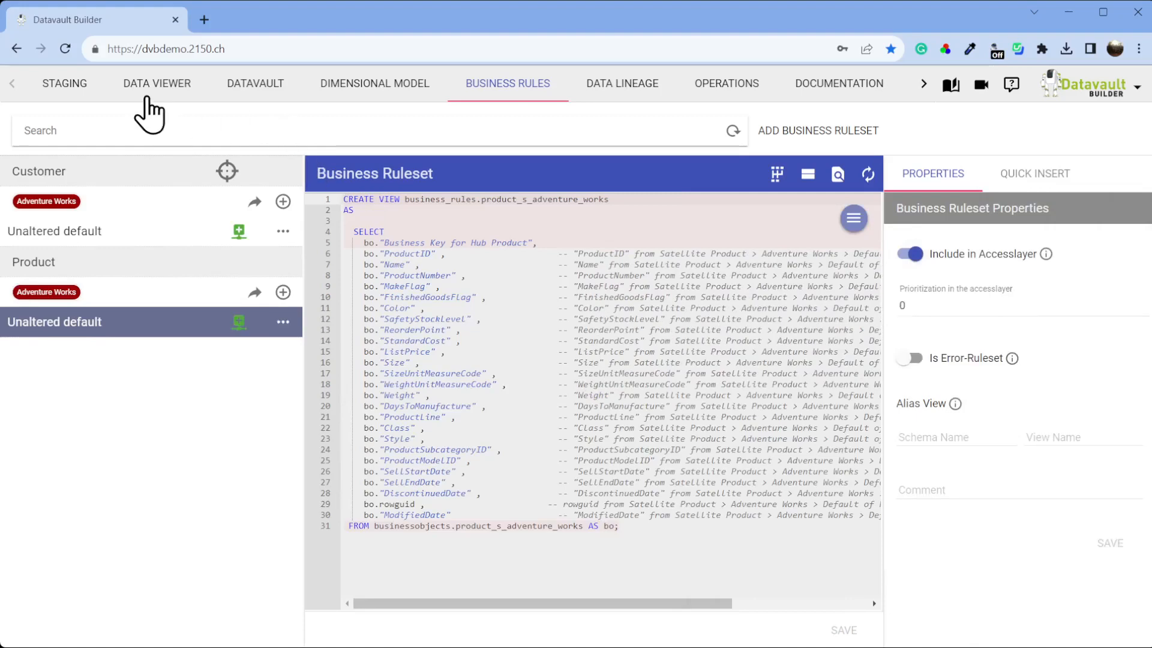
View accesslayer.product in the data viewer as a treemap grouped by Color.
{"action": "left_click", "coordinate": [146, 96]}
{"action": "left_click", "coordinate": [192, 128]}
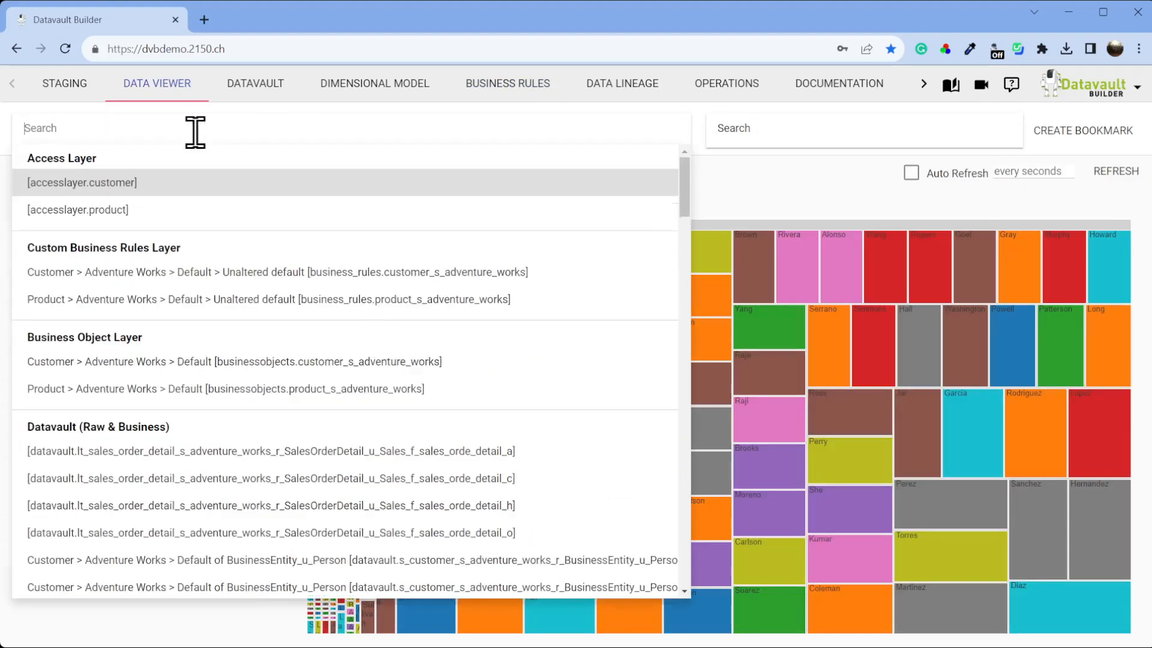
{"action": "left_click", "coordinate": [137, 210]}
{"action": "left_click_drag", "start_coordinate": [108, 283], "coordinate": [223, 277]}
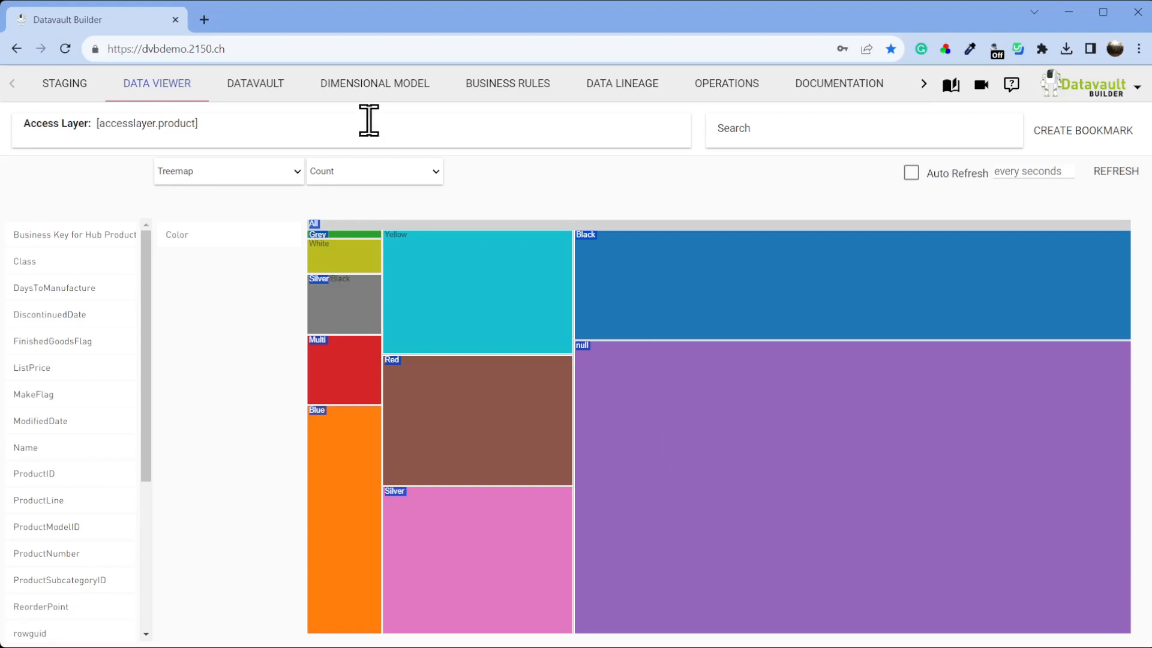
Examine the Product hub's details and how the Customer, Sales Order, Sales Order Detail and Product hubs connect in the Data Vault model.
{"action": "left_click", "coordinate": [264, 95]}
{"action": "mouse_move", "coordinate": [767, 360]}
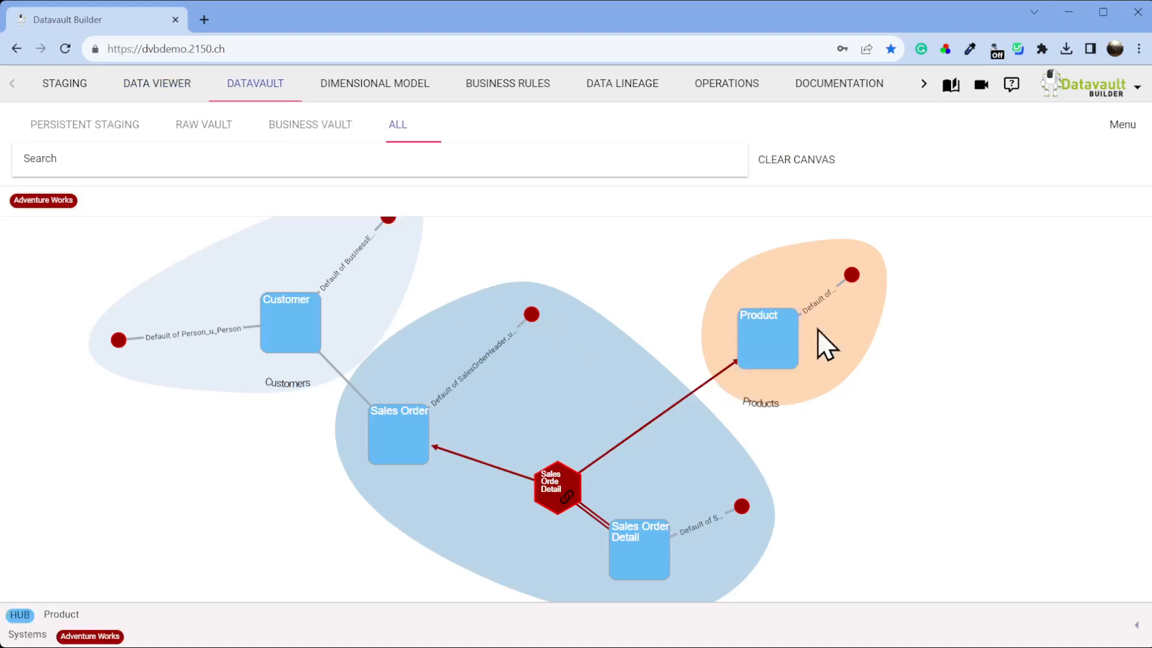
{"action": "left_click_drag", "start_coordinate": [748, 314], "coordinate": [717, 337]}
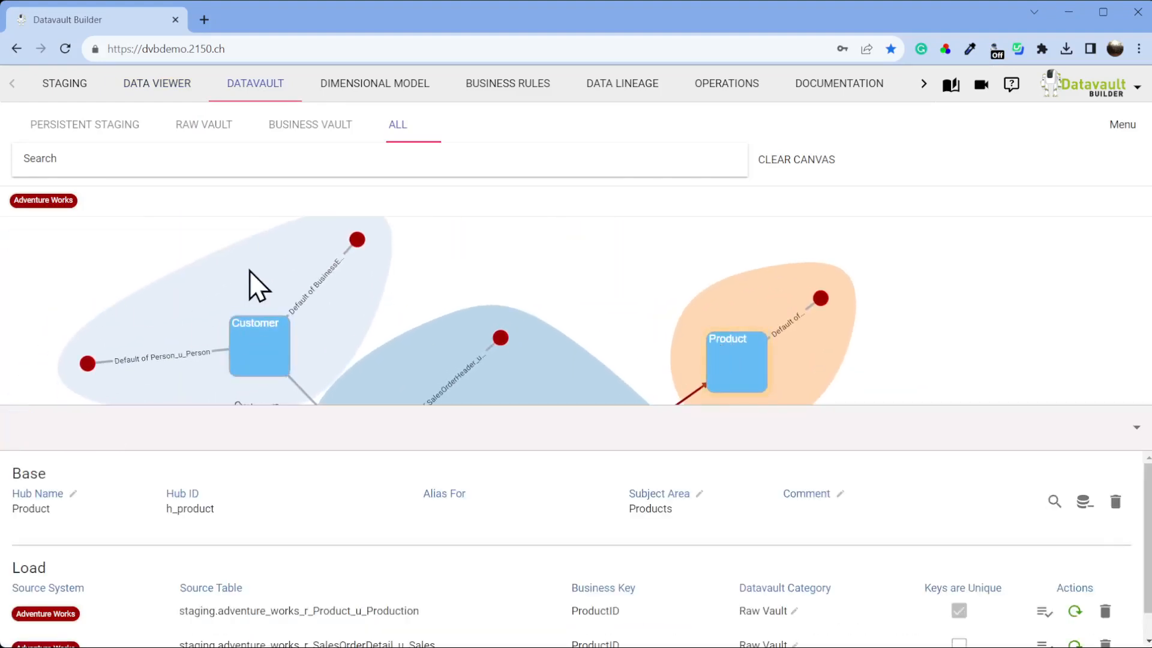
{"action": "left_click", "coordinate": [1136, 427]}
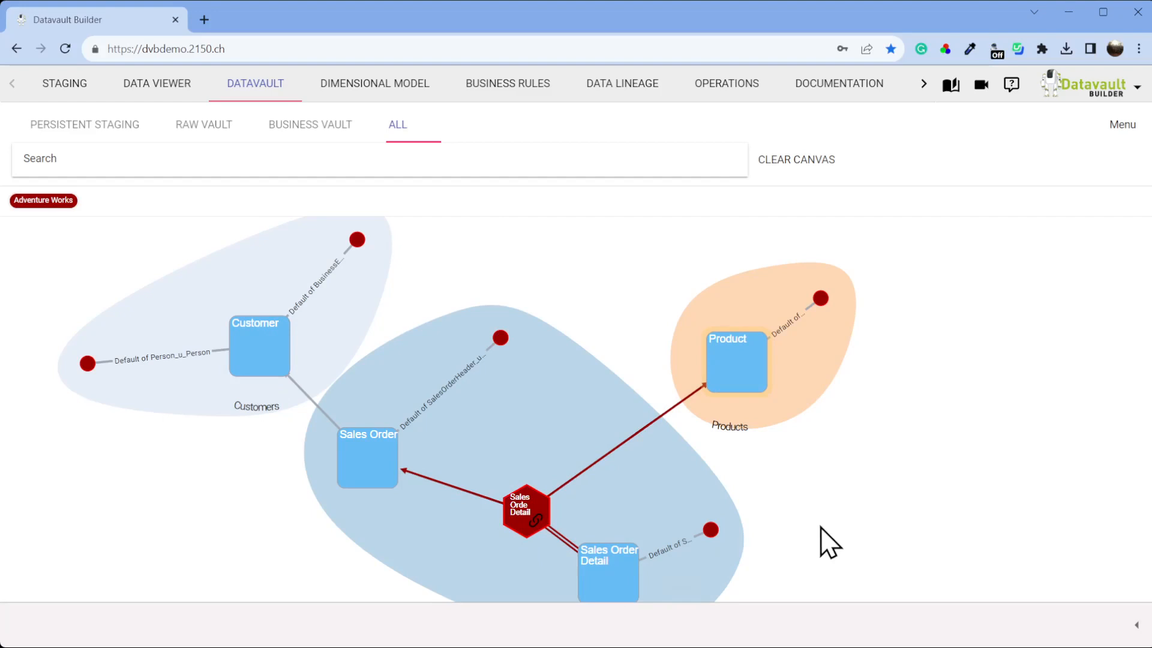
{"action": "left_click_drag", "start_coordinate": [820, 526], "coordinate": [802, 480]}
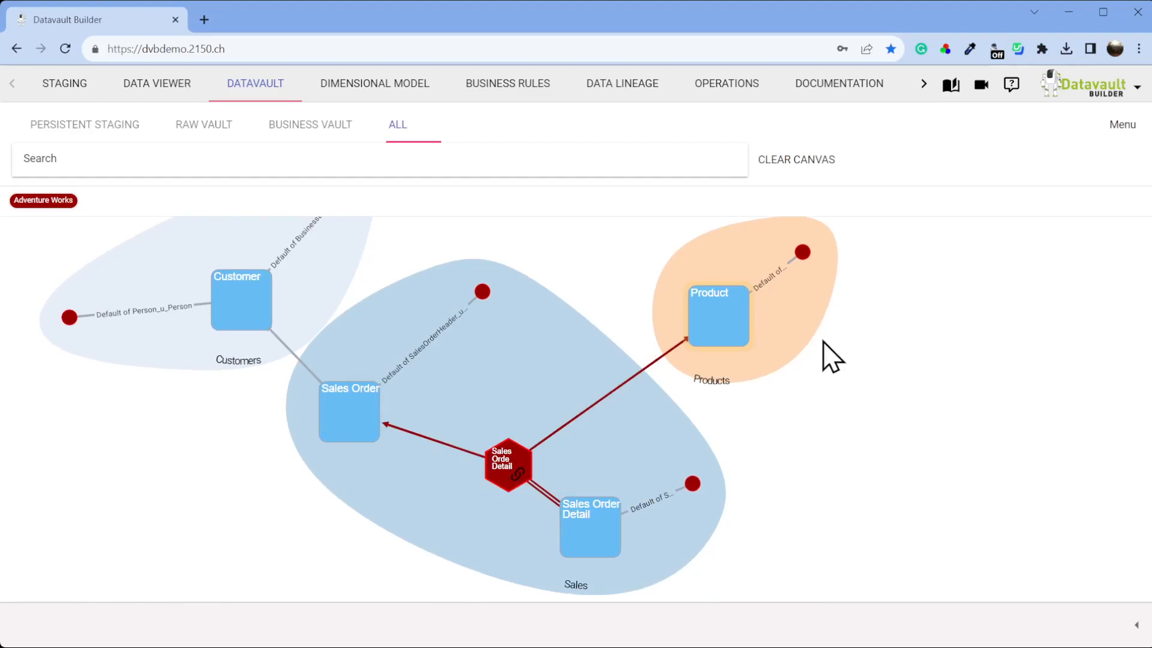
Create a Sales Order business object in the dimensional model from source system Adventure Works with start data set Default of SalesOrderHeader_u_Sales.
{"action": "left_click", "coordinate": [396, 84]}
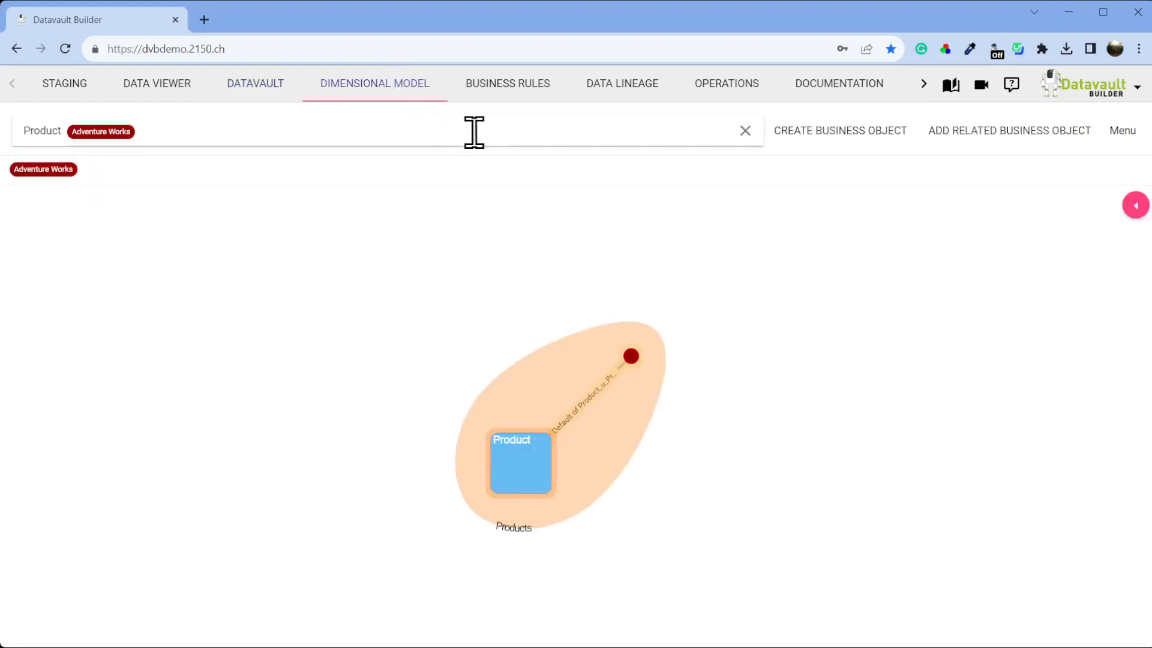
{"action": "left_click", "coordinate": [811, 134]}
{"action": "left_click", "coordinate": [362, 193]}
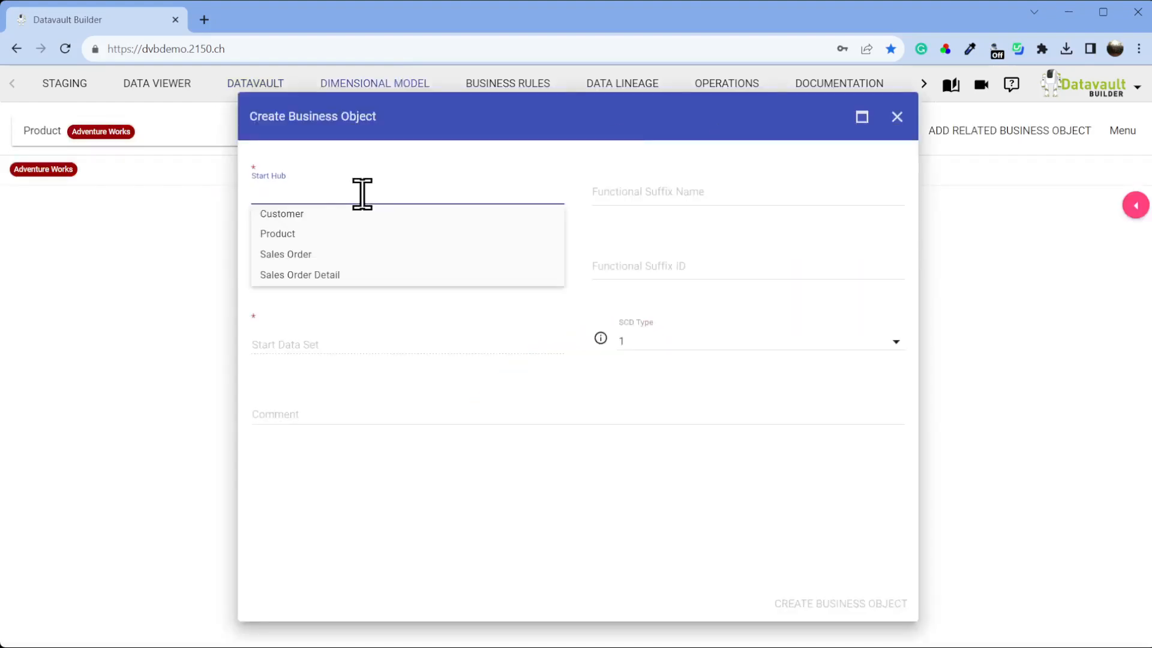
{"action": "type", "text": "Sal"}
{"action": "left_click", "coordinate": [327, 222]}
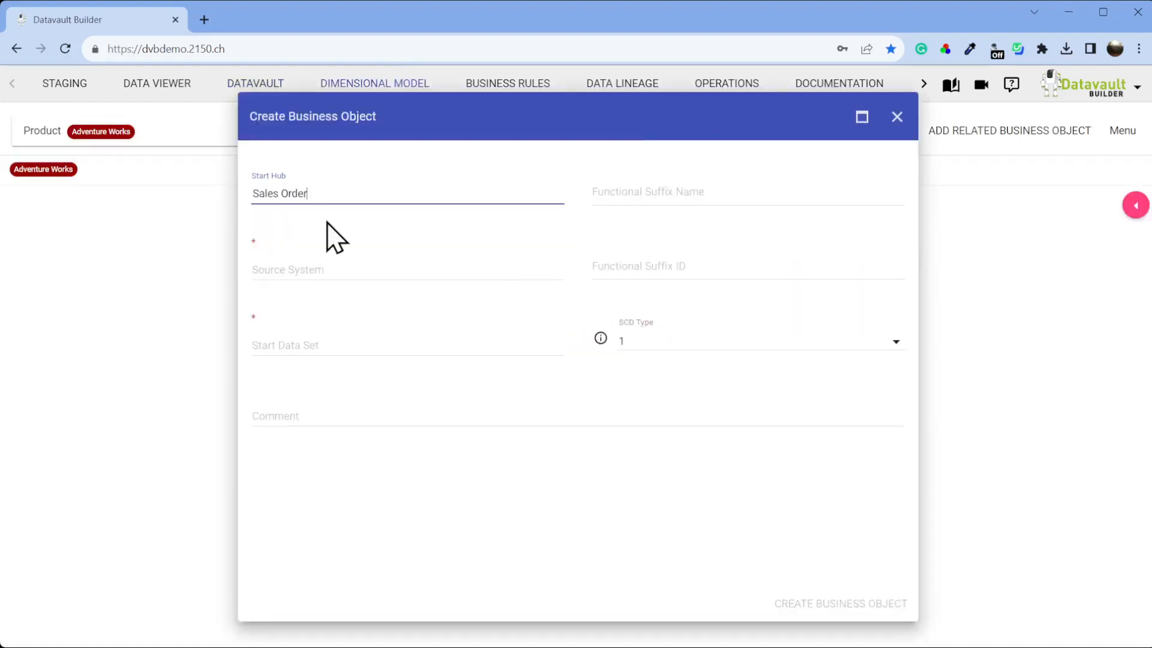
{"action": "left_click", "coordinate": [386, 270]}
{"action": "left_click", "coordinate": [372, 317]}
{"action": "left_click", "coordinate": [356, 341]}
{"action": "left_click", "coordinate": [358, 363]}
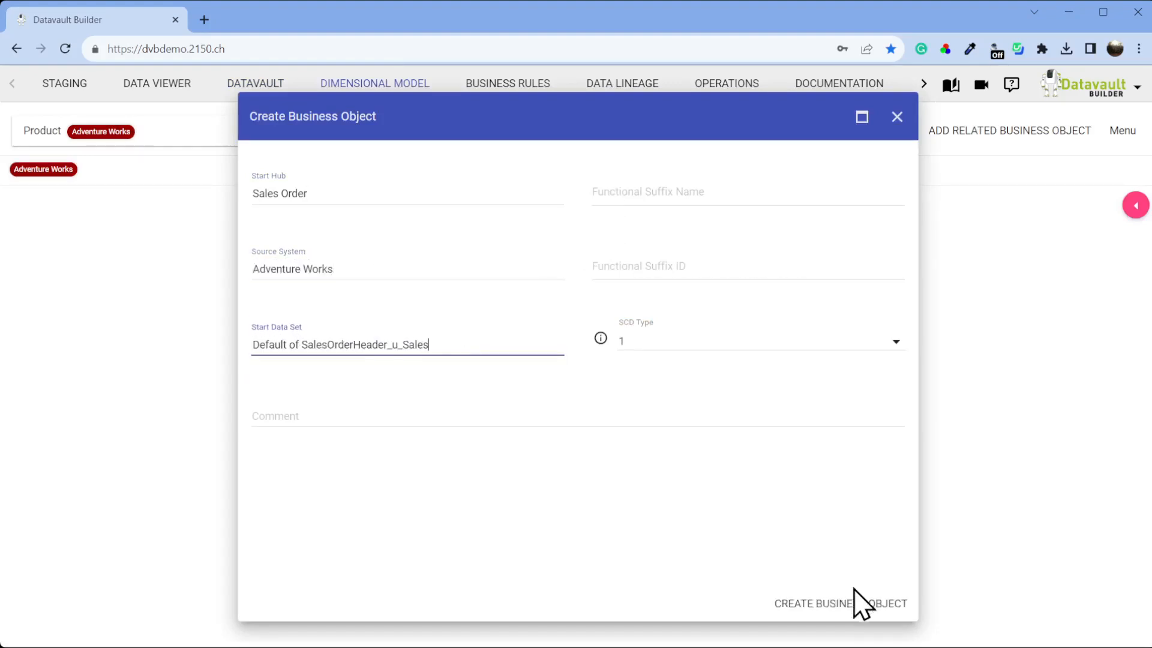
{"action": "left_click", "coordinate": [853, 604]}
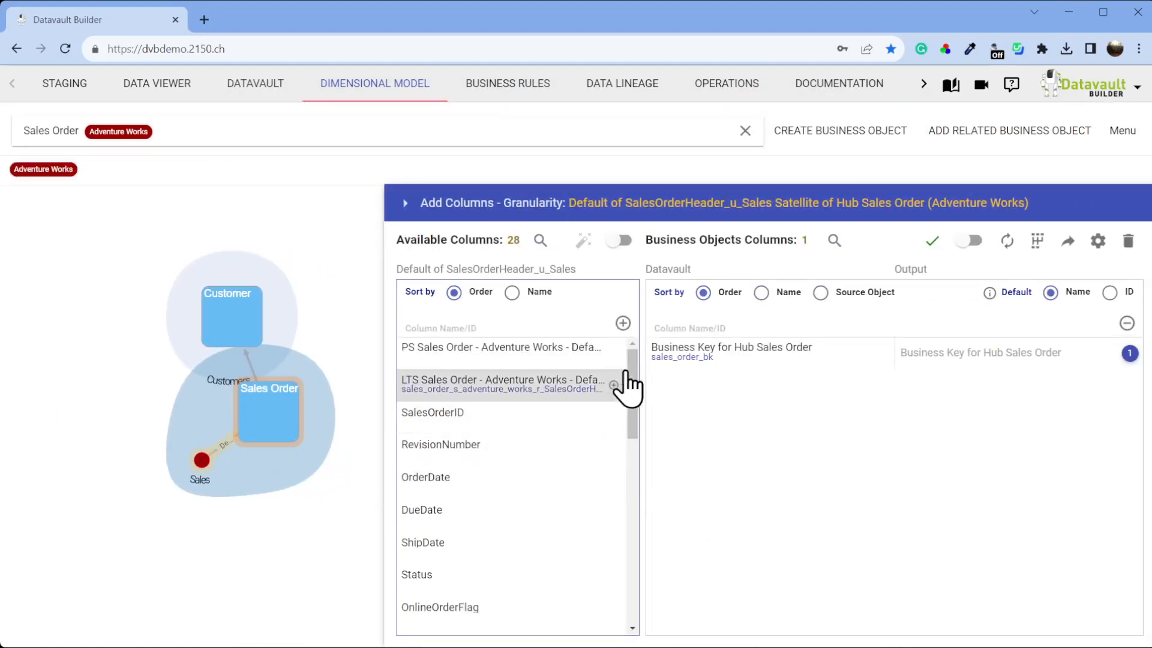
Spread the Customer and Sales Order hubs apart and add all available columns to the Sales Order business object except the PS and LTS columns.
{"action": "mouse_move", "coordinate": [635, 380]}
{"action": "left_mouse_down"}
{"action": "mouse_move", "coordinate": [640, 569]}
{"action": "mouse_move", "coordinate": [644, 360]}
{"action": "left_mouse_up"}
{"action": "left_click_drag", "start_coordinate": [256, 329], "coordinate": [206, 308]}
{"action": "left_click_drag", "start_coordinate": [261, 391], "coordinate": [291, 419]}
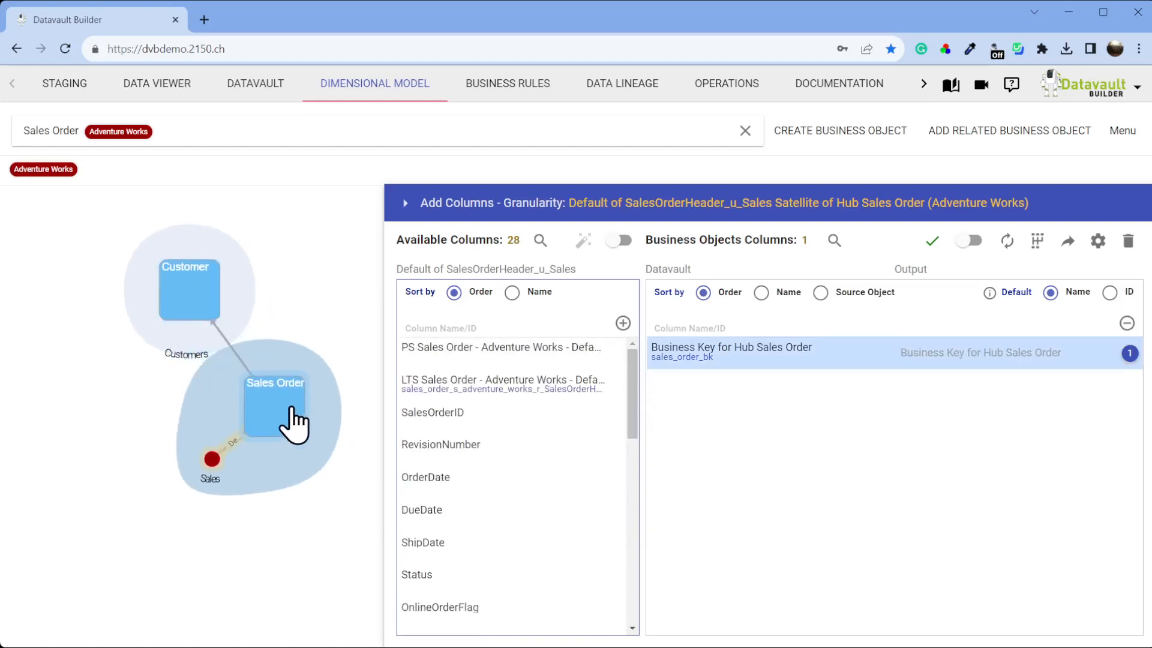
{"action": "left_click", "coordinate": [624, 323]}
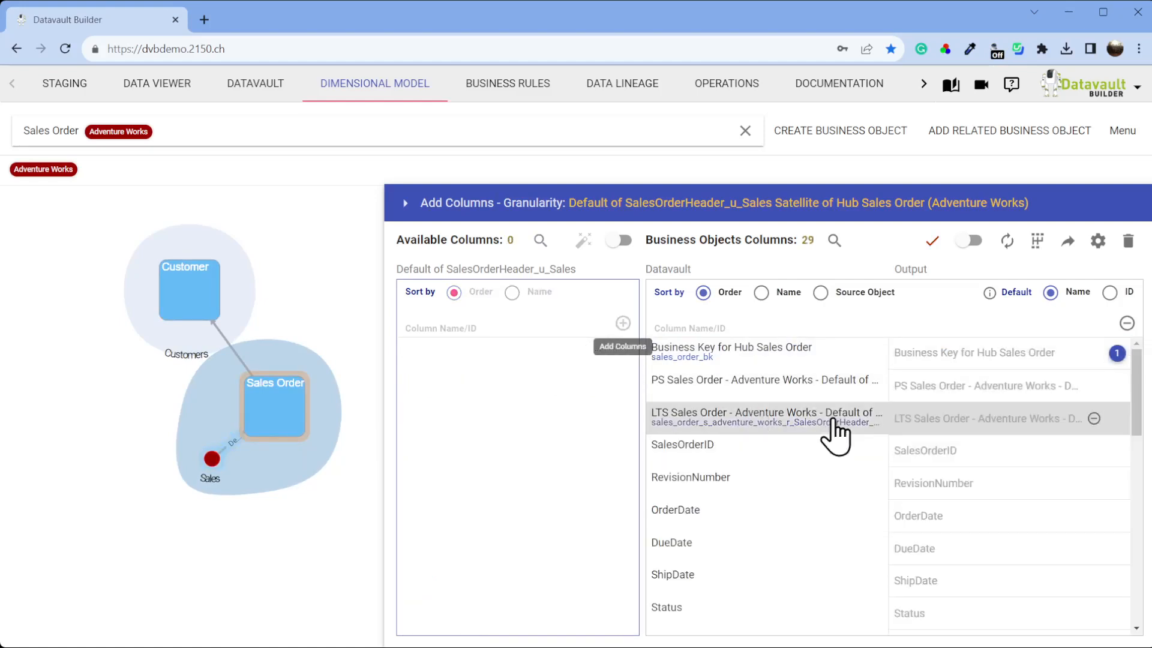
{"action": "left_click", "coordinate": [1094, 386]}
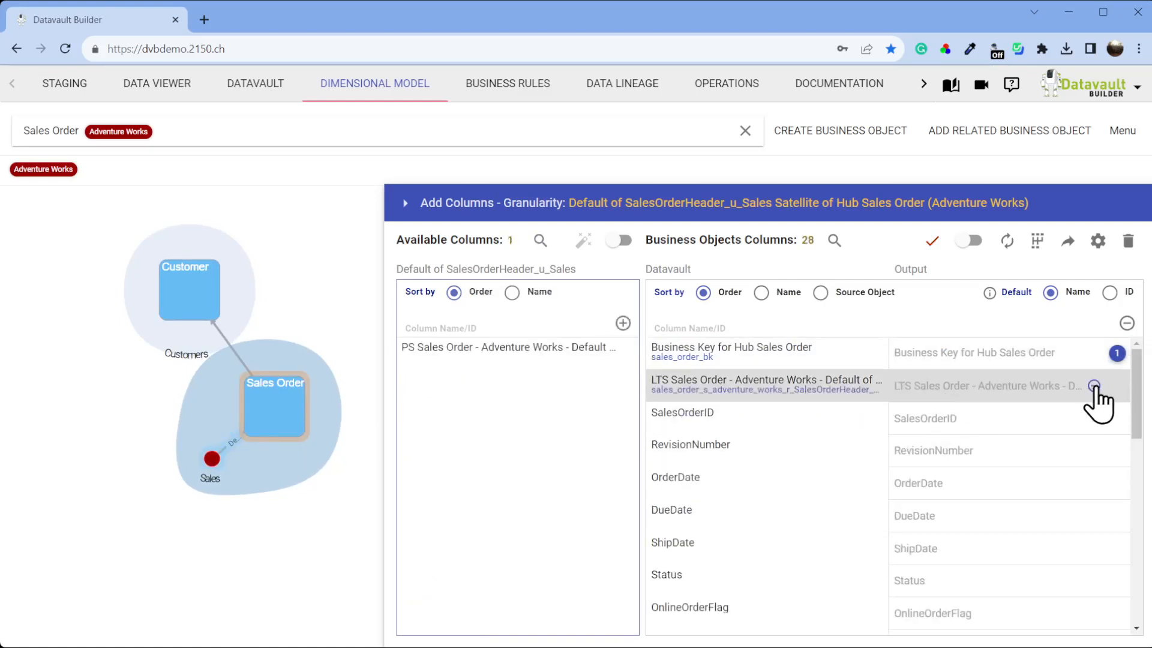
{"action": "left_click", "coordinate": [1095, 385]}
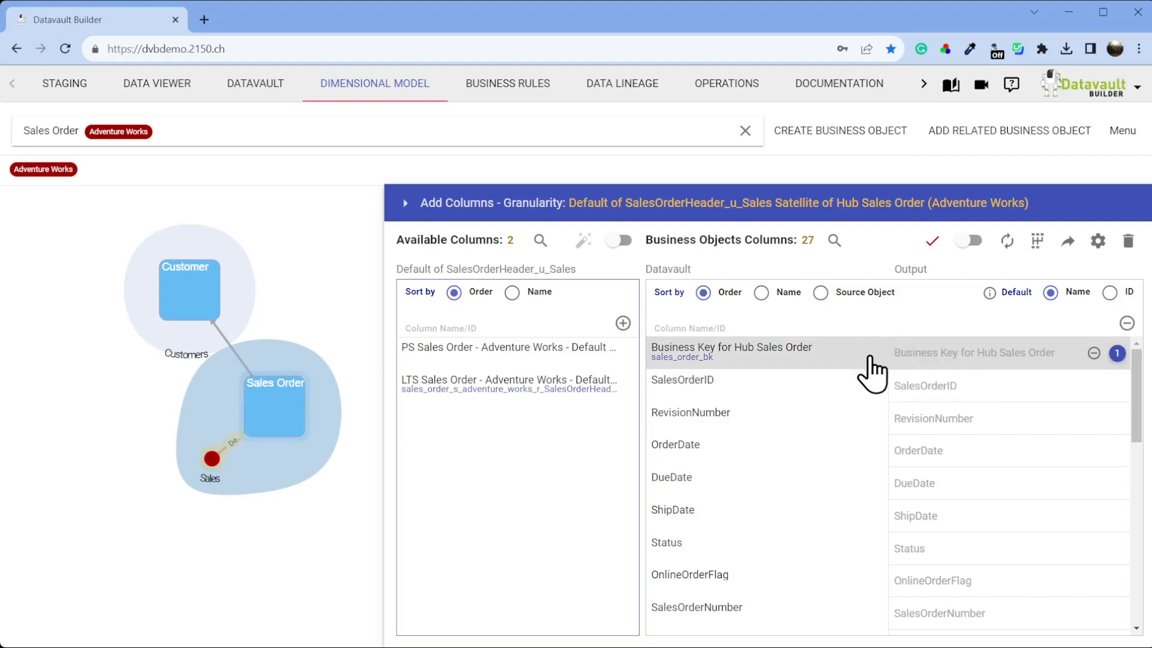
Remove the ModifiedDate column from the Sales Order business object and save it.
{"action": "left_click", "coordinate": [932, 242]}
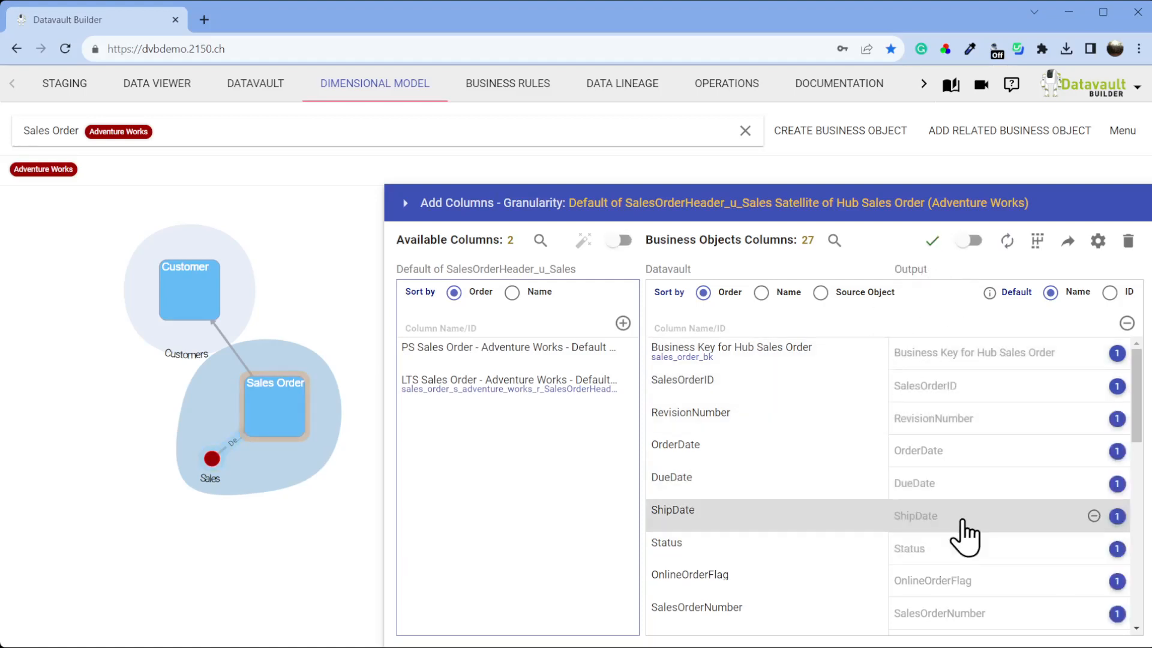
{"action": "scroll", "coordinate": [965, 537], "scroll_direction": "down", "scroll_amount": 10}
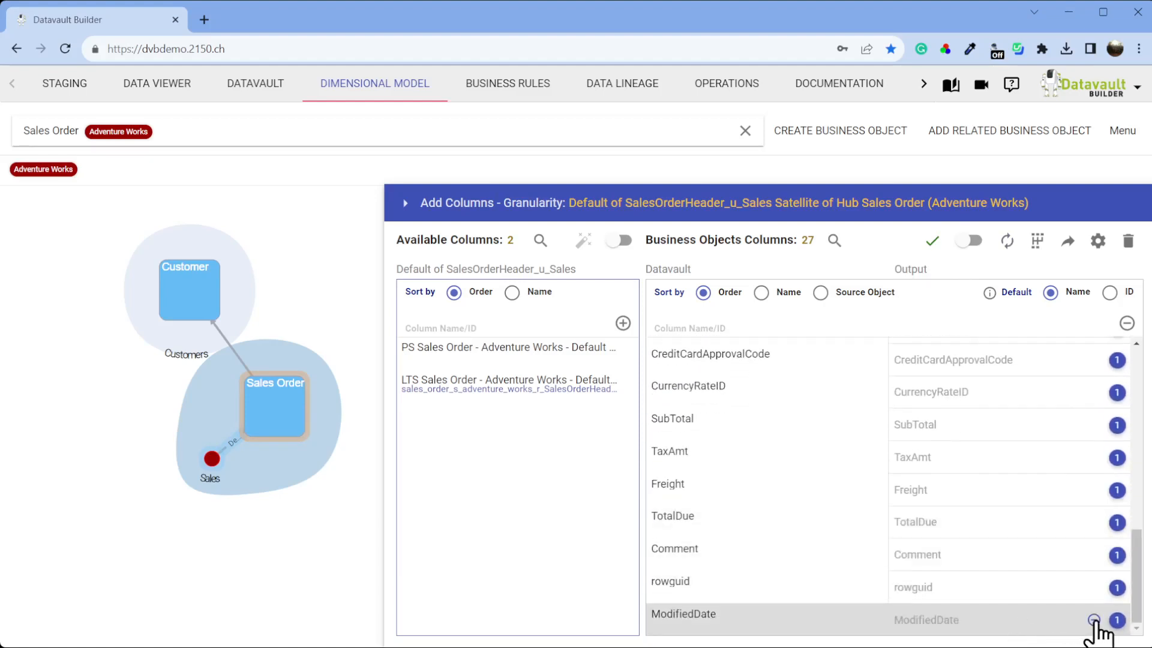
{"action": "left_click", "coordinate": [1094, 625]}
{"action": "left_click", "coordinate": [932, 241]}
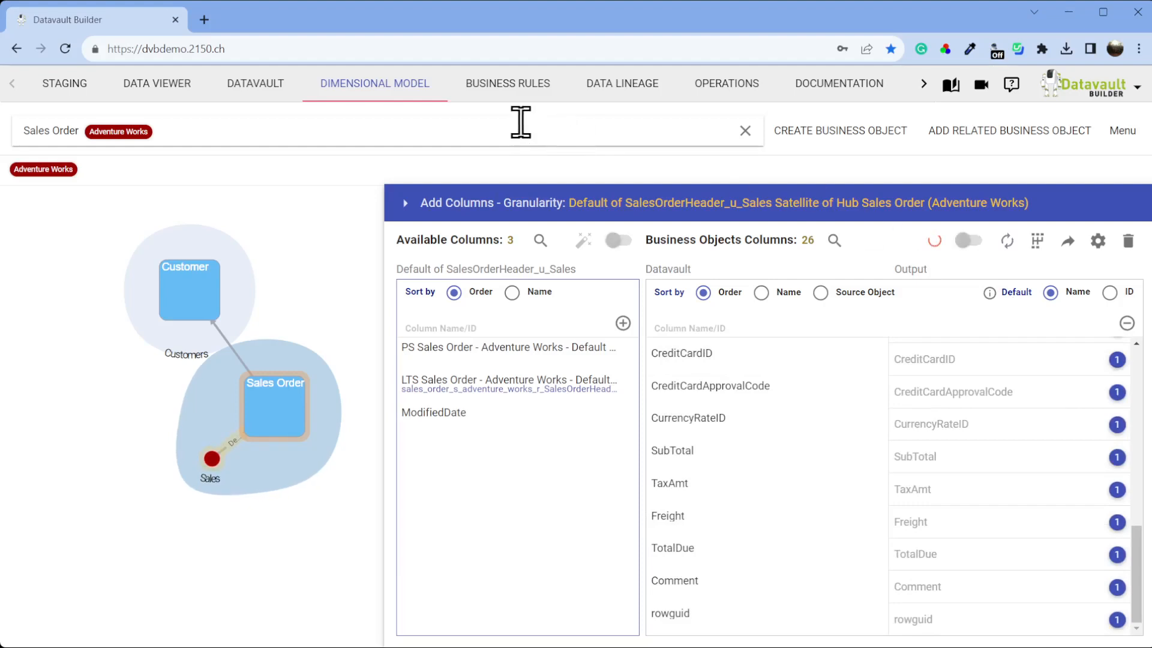
Open the Product business object, remove its ModifiedDate column and save it.
{"action": "left_click", "coordinate": [519, 122]}
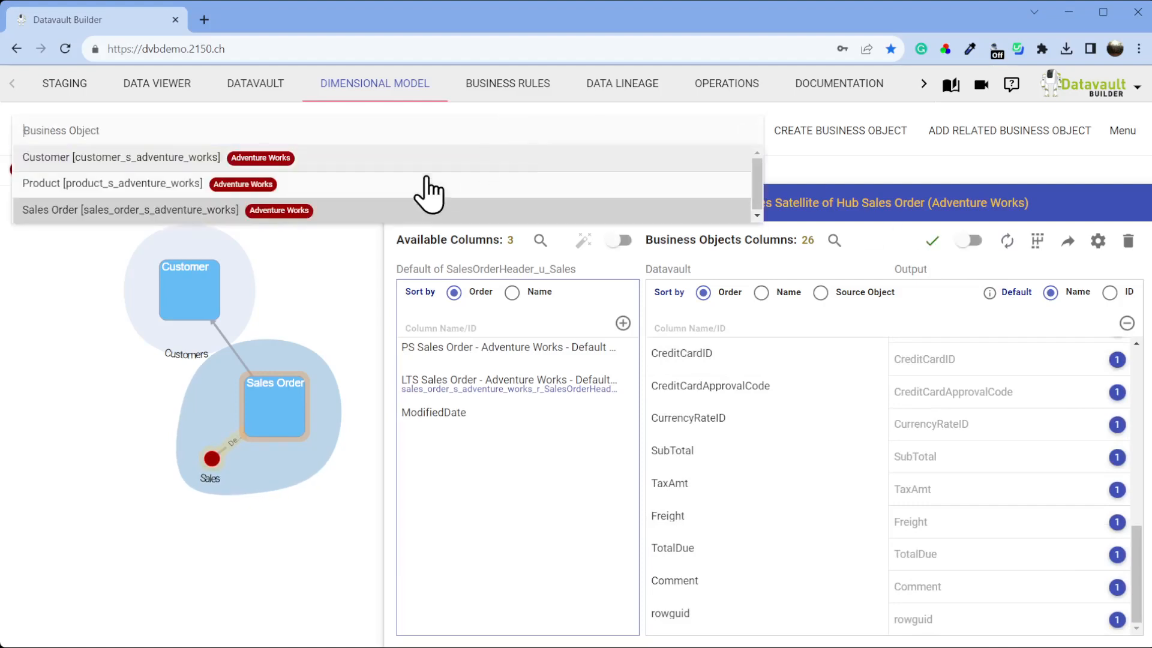
{"action": "left_click", "coordinate": [421, 189]}
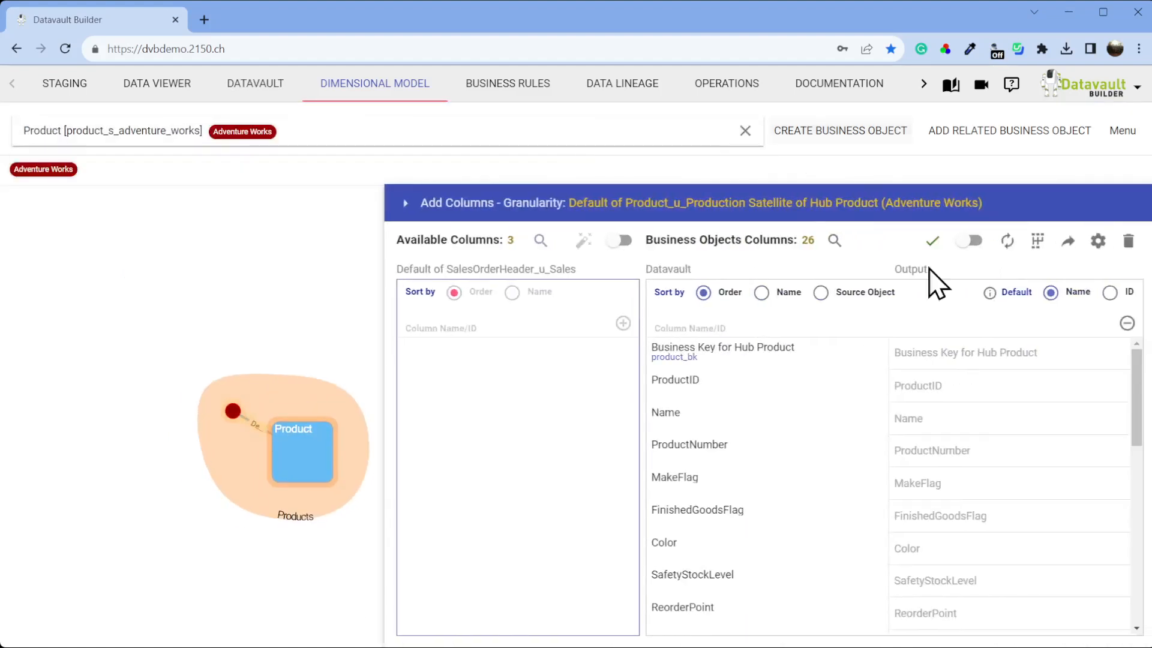
{"action": "scroll", "coordinate": [1001, 594], "scroll_direction": "down", "scroll_amount": 3}
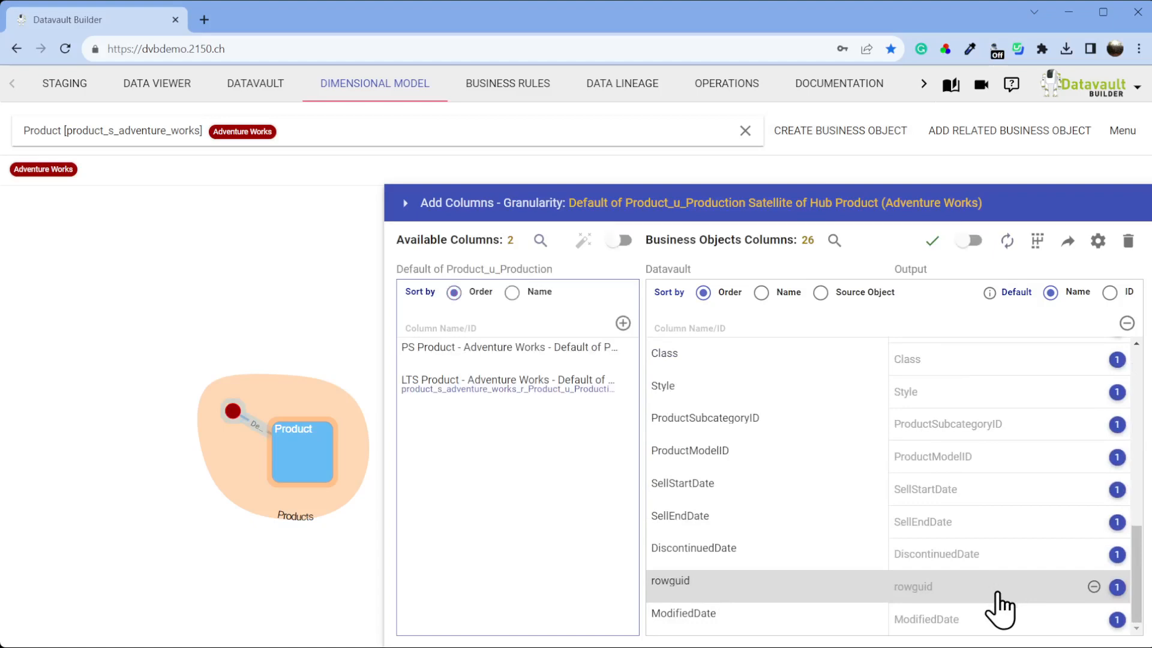
{"action": "left_click", "coordinate": [1093, 624]}
{"action": "left_click", "coordinate": [933, 243]}
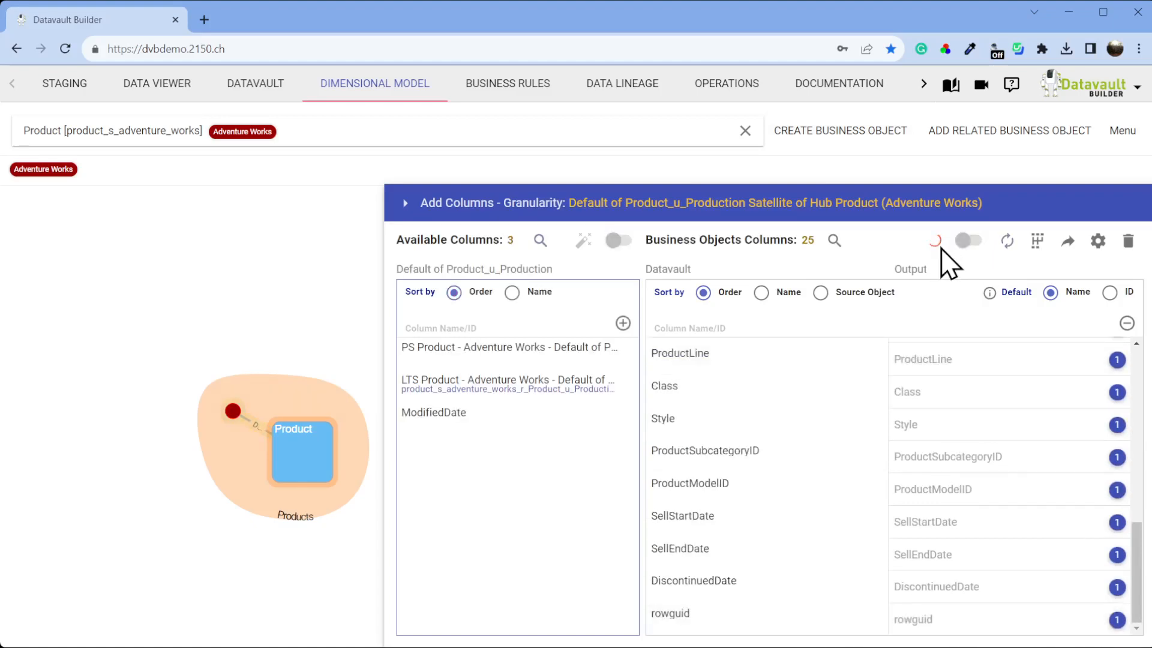
Open the Customer business object, remove the ModifiedDate column from its business object columns and save it.
{"action": "left_click", "coordinate": [591, 129]}
{"action": "left_click", "coordinate": [465, 157]}
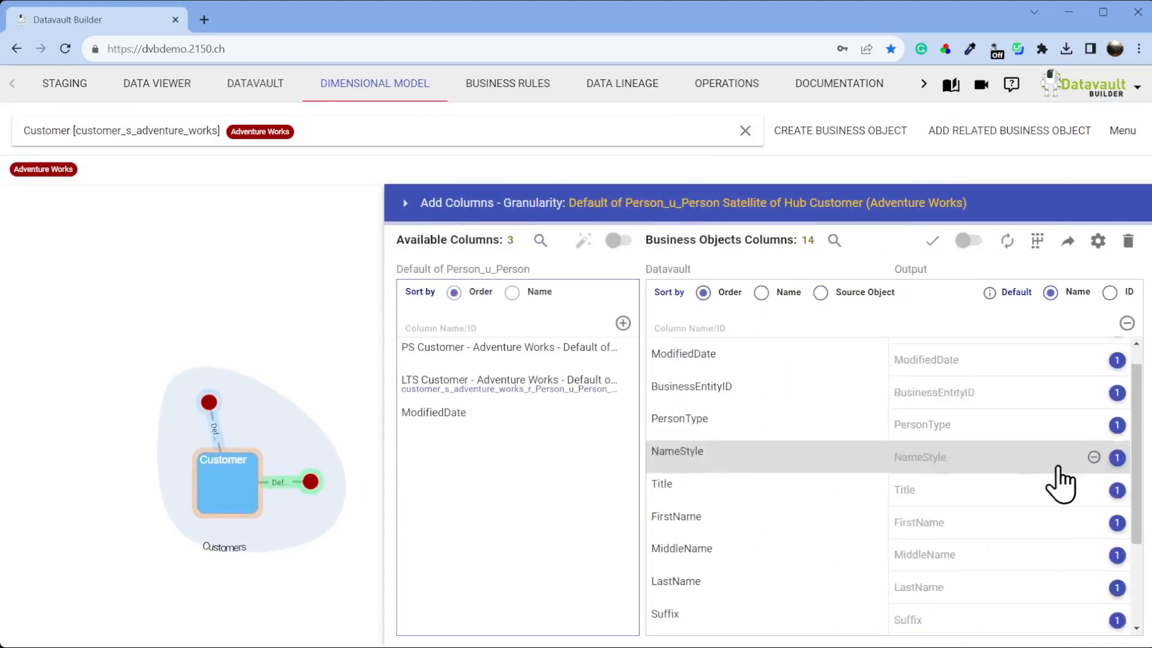
{"action": "scroll", "coordinate": [819, 627], "scroll_direction": "down", "scroll_amount": 3}
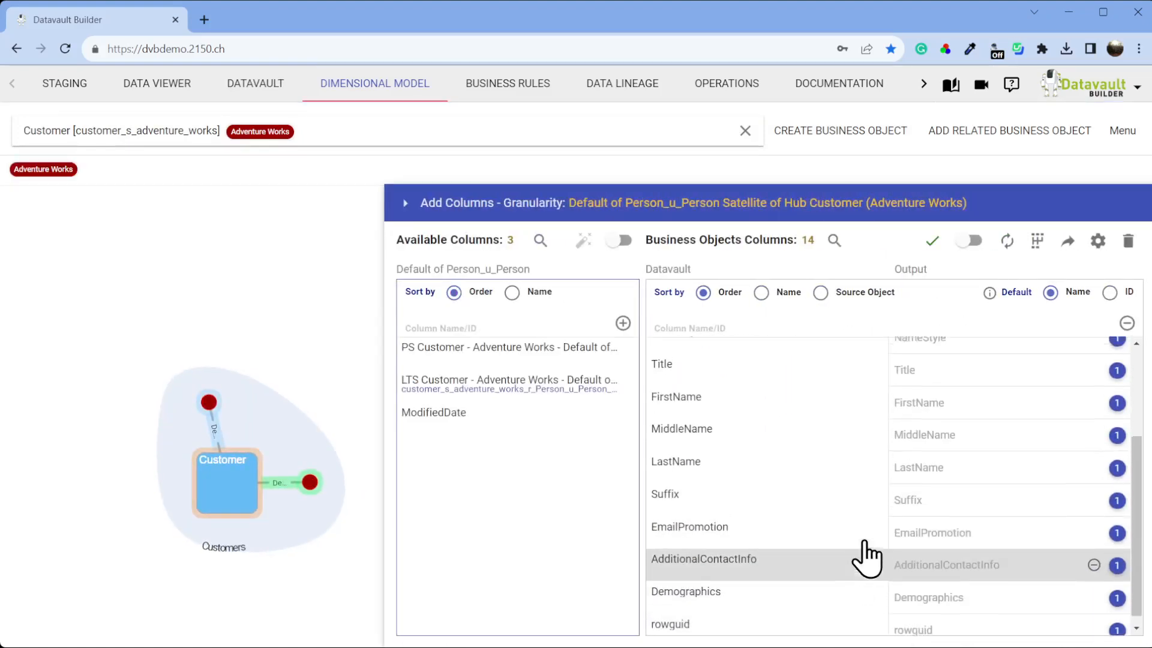
{"action": "scroll", "coordinate": [868, 554], "scroll_direction": "up", "scroll_amount": 3}
{"action": "left_click", "coordinate": [1094, 386]}
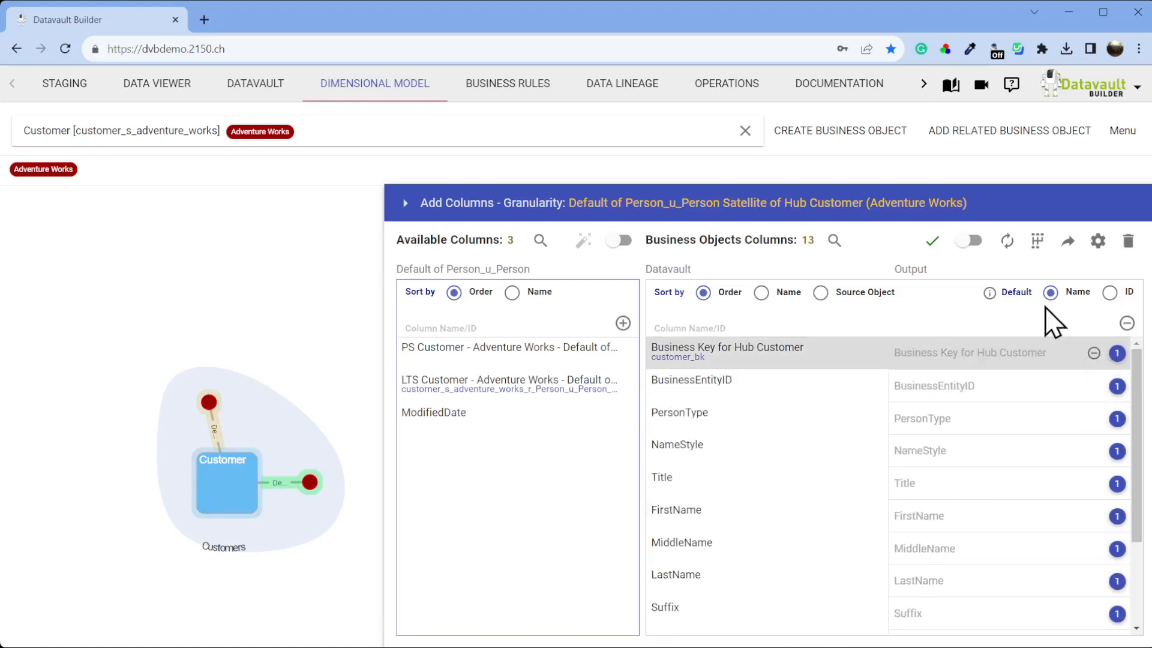
{"action": "left_click", "coordinate": [935, 241]}
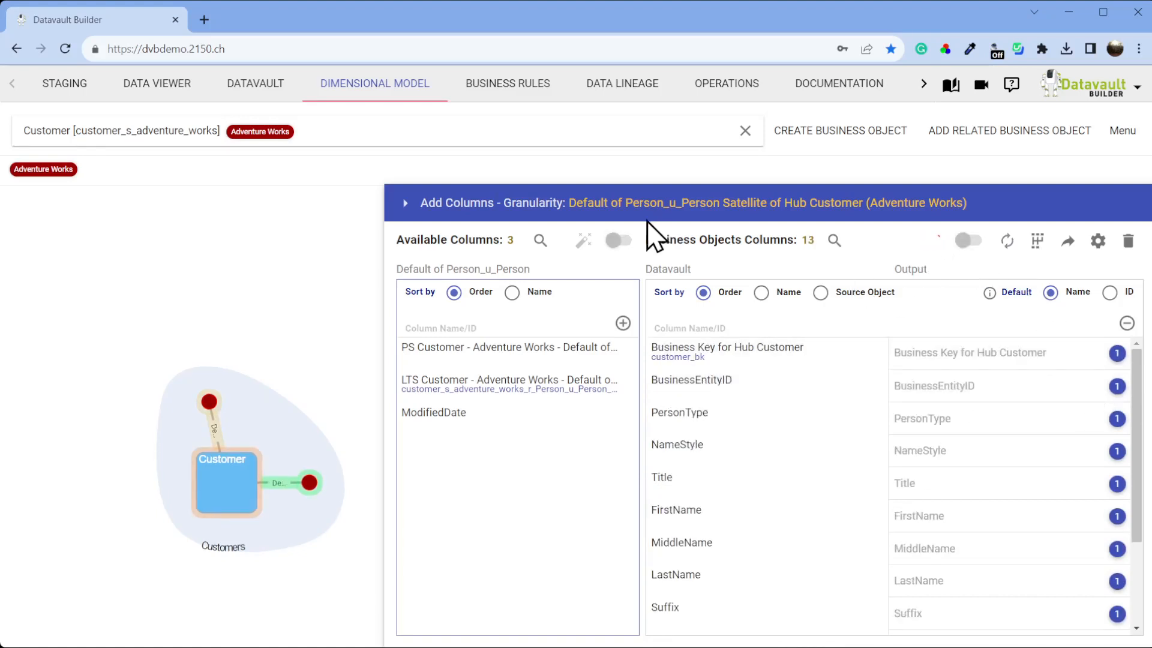
Open the Sales Order business object and rearrange its diagram, moving the Sales satellite above the Sales Order hub.
{"action": "left_click", "coordinate": [321, 132]}
{"action": "left_click", "coordinate": [135, 210]}
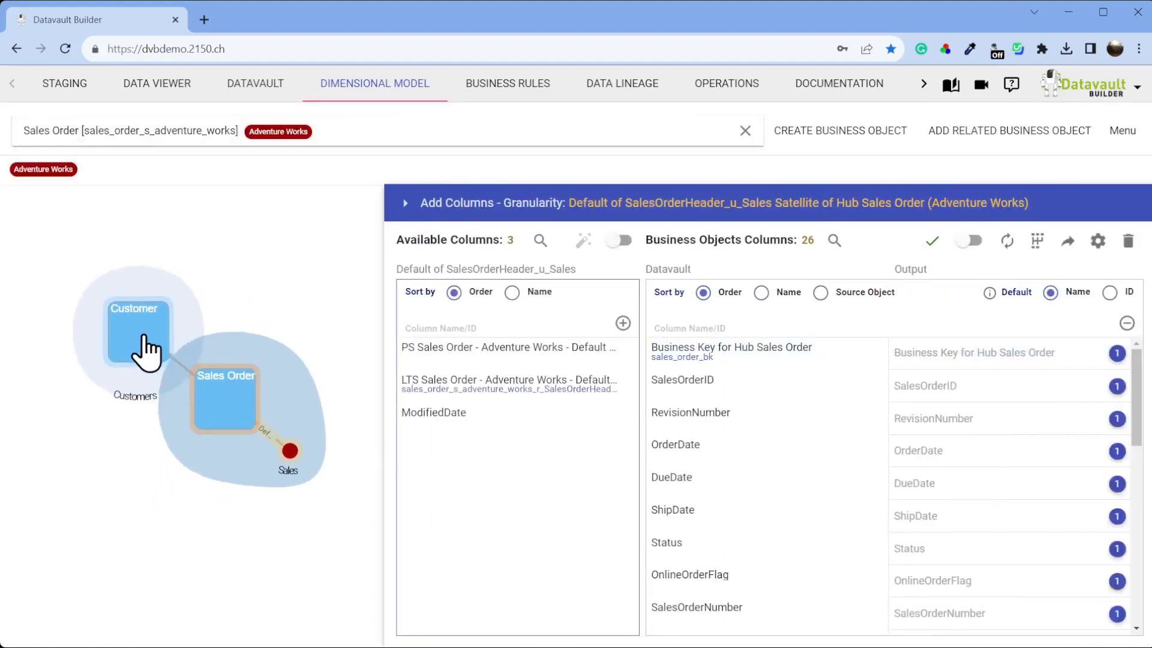
{"action": "left_click_drag", "start_coordinate": [231, 410], "coordinate": [247, 410]}
{"action": "left_click_drag", "start_coordinate": [299, 454], "coordinate": [330, 327]}
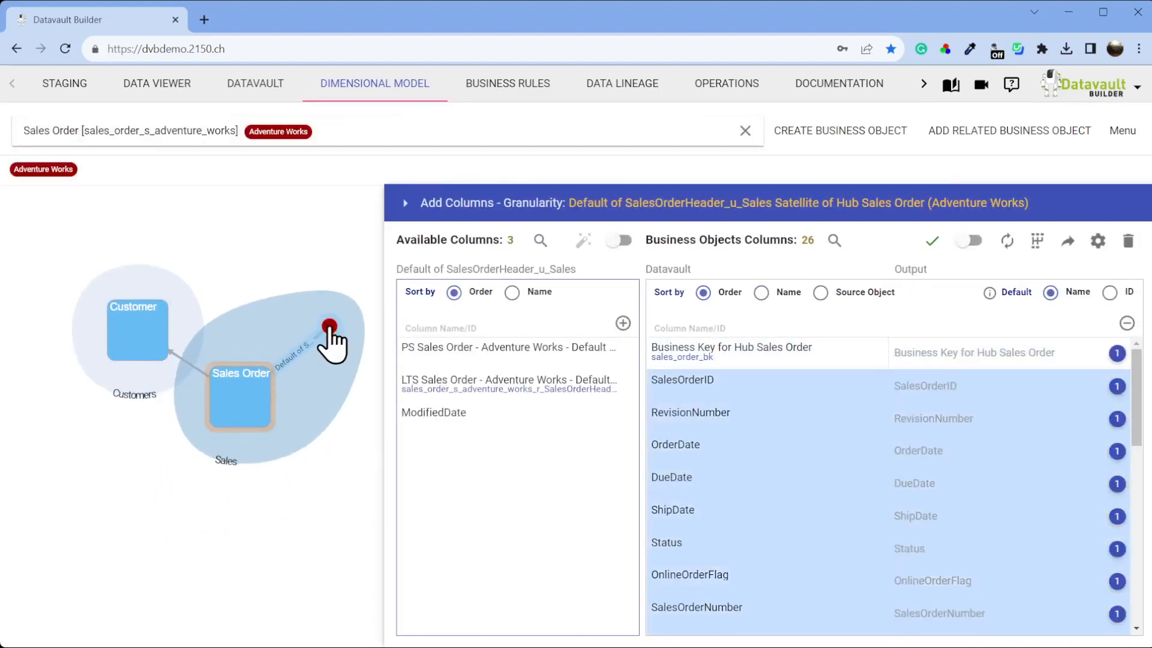
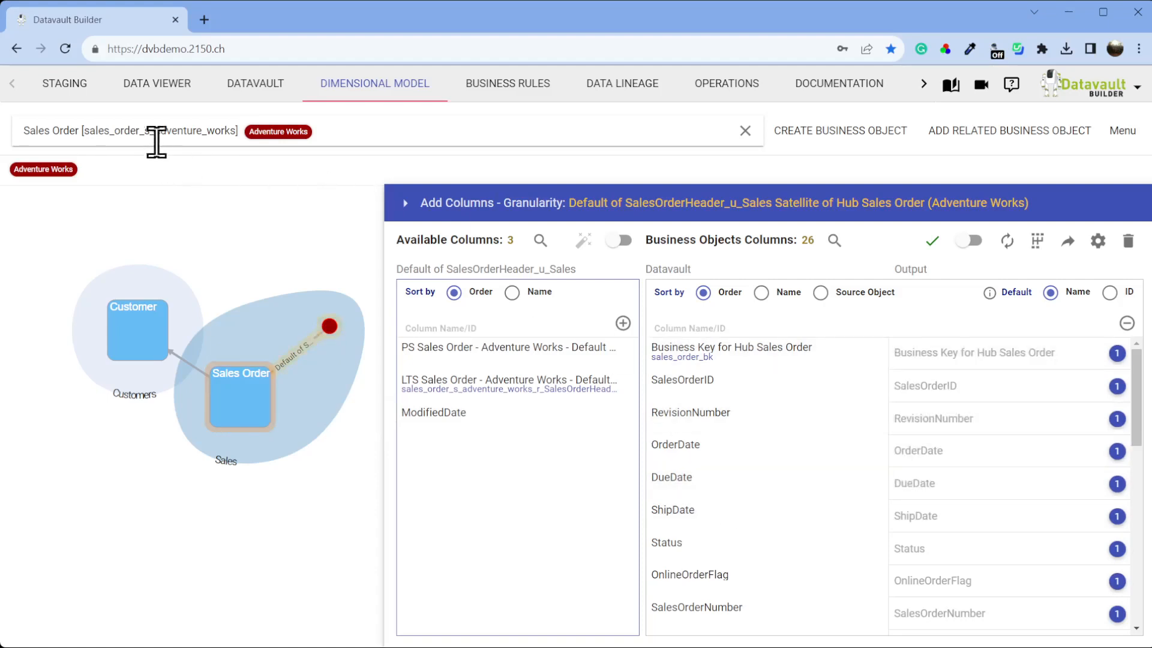
Start a new business object with start hub Sales Order, source system Adventure Works and data set Default of SalesOrderHeader_u_Sales.
{"action": "left_click", "coordinate": [847, 131]}
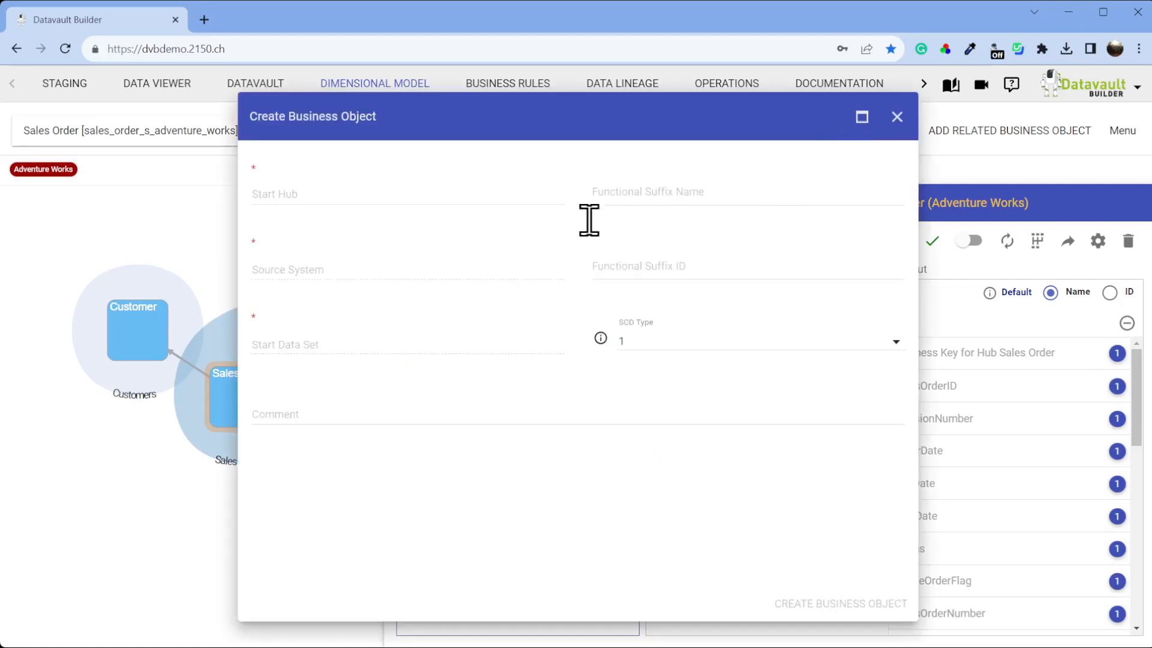
{"action": "left_click", "coordinate": [382, 202]}
{"action": "type", "text": "Sale"}
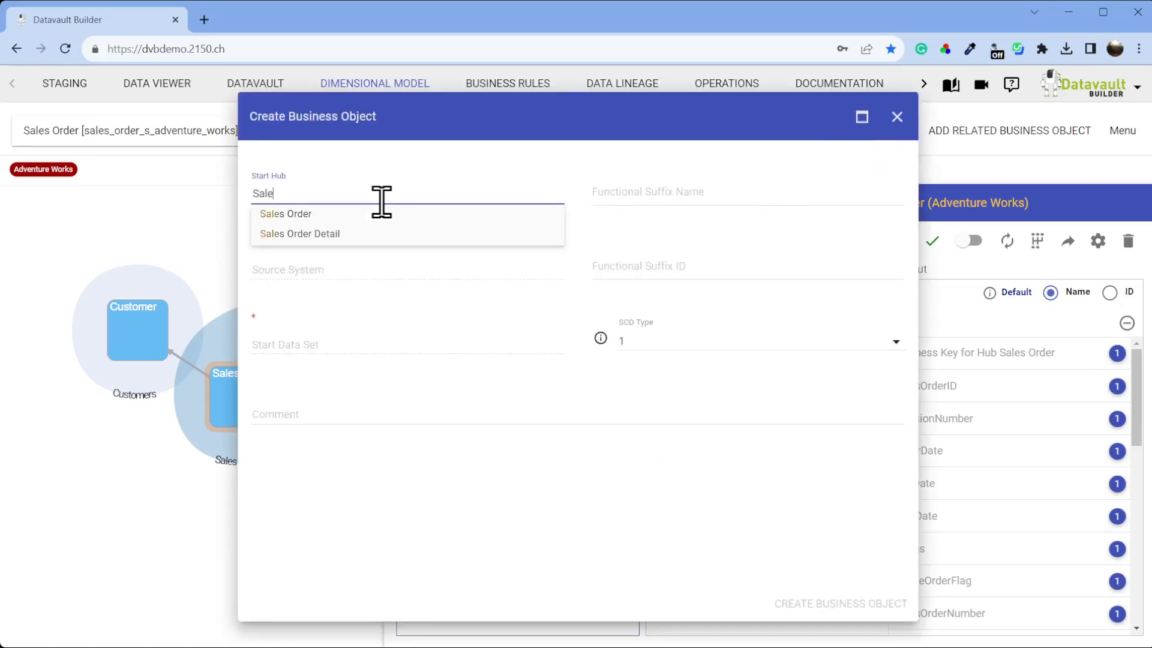
{"action": "left_click", "coordinate": [336, 215]}
{"action": "left_click", "coordinate": [352, 270]}
{"action": "left_click", "coordinate": [378, 310]}
{"action": "left_click", "coordinate": [372, 343]}
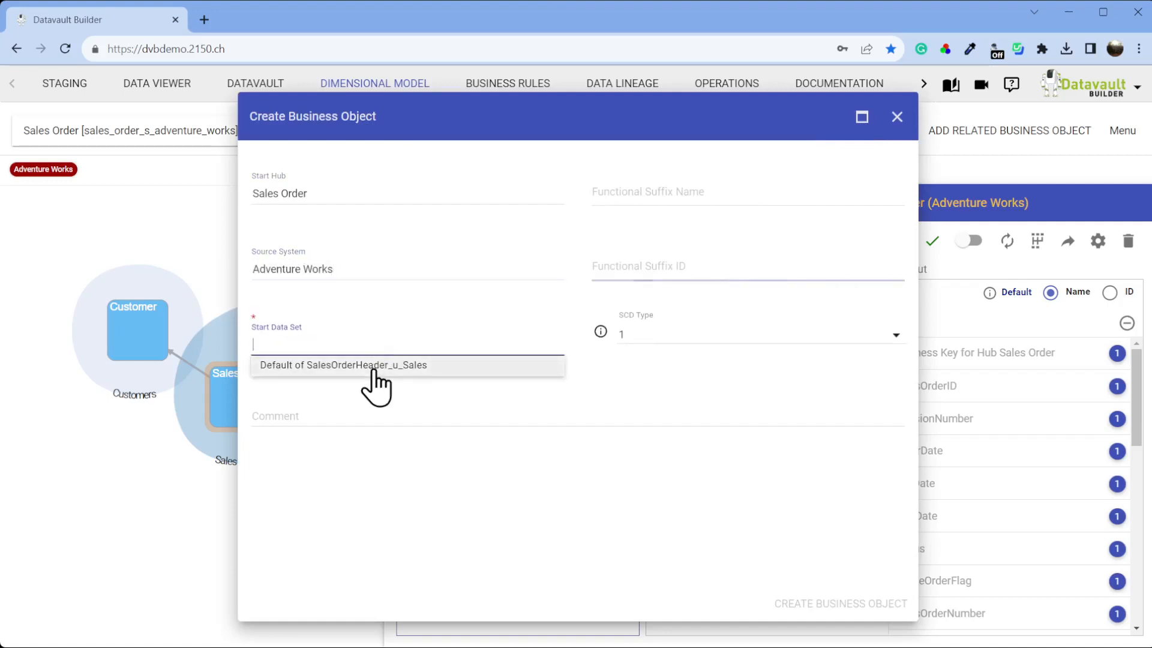
{"action": "left_click", "coordinate": [378, 367]}
Set the functional suffix name to Stage, keep SCD type 1 and create the business object.
{"action": "left_click", "coordinate": [665, 192]}
{"action": "type", "text": "Sat"}
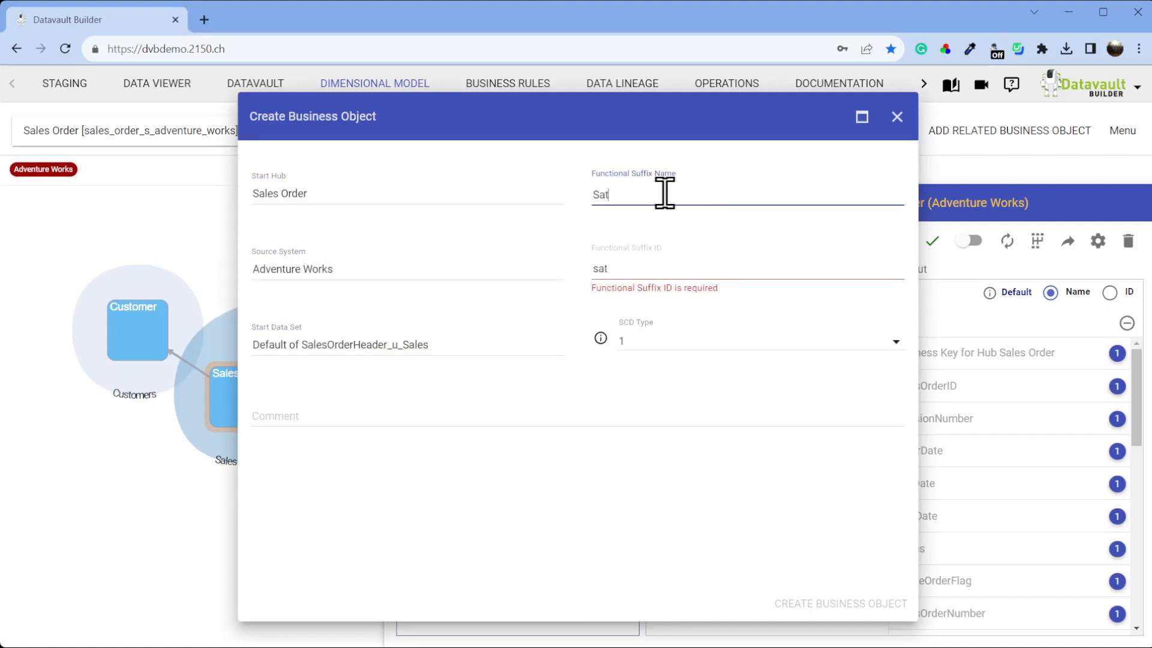
{"action": "key", "text": "BackSpace"}
{"action": "type", "text": "ge"}
{"action": "key", "text": "Tab"}
{"action": "left_click", "coordinate": [690, 355]}
{"action": "left_click", "coordinate": [689, 343]}
{"action": "left_click", "coordinate": [846, 603]}
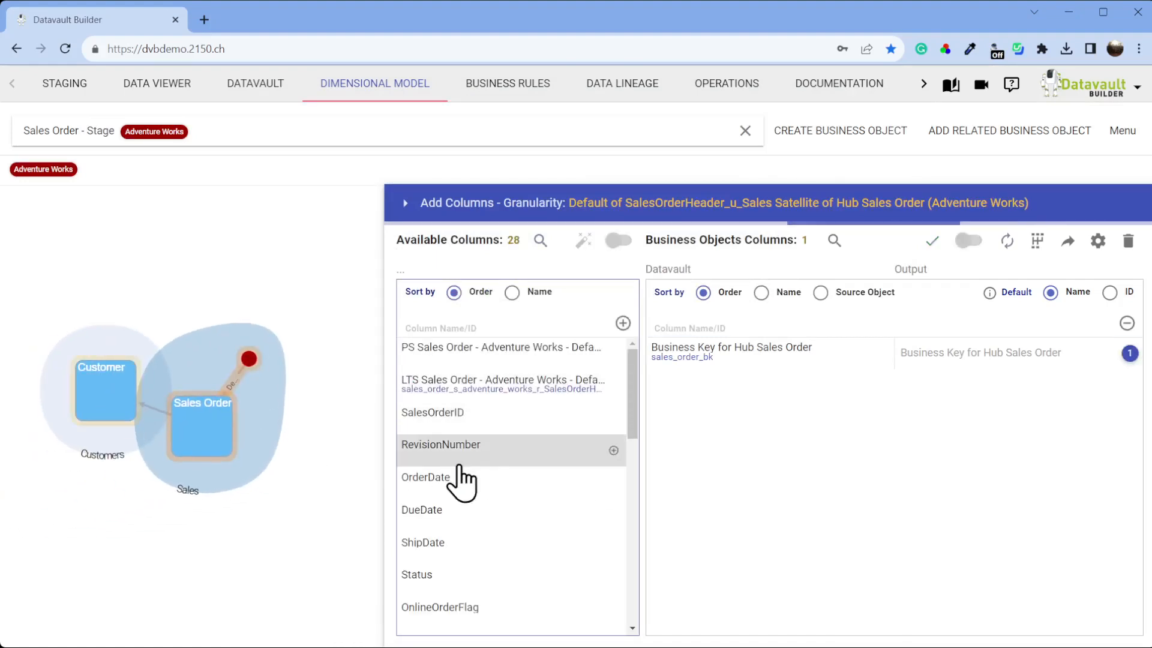
Add the Business Key for Hub Customer to the Sales Order - Stage business object and save it.
{"action": "left_click_drag", "start_coordinate": [514, 389], "coordinate": [728, 399]}
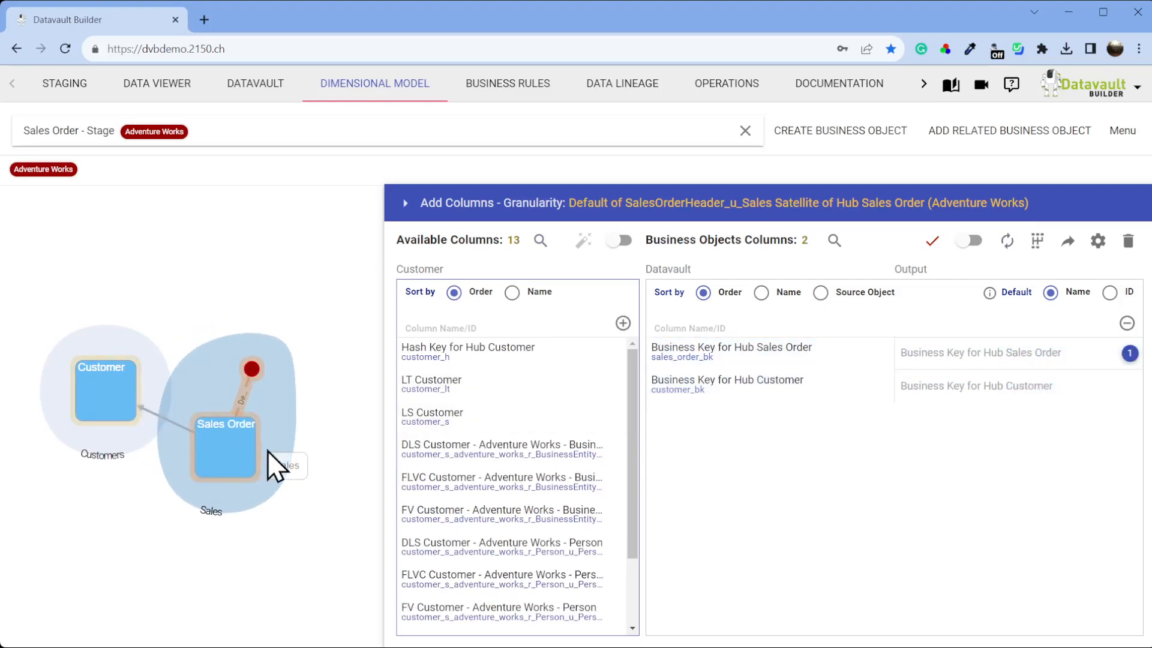
{"action": "left_click_drag", "start_coordinate": [256, 379], "coordinate": [310, 372]}
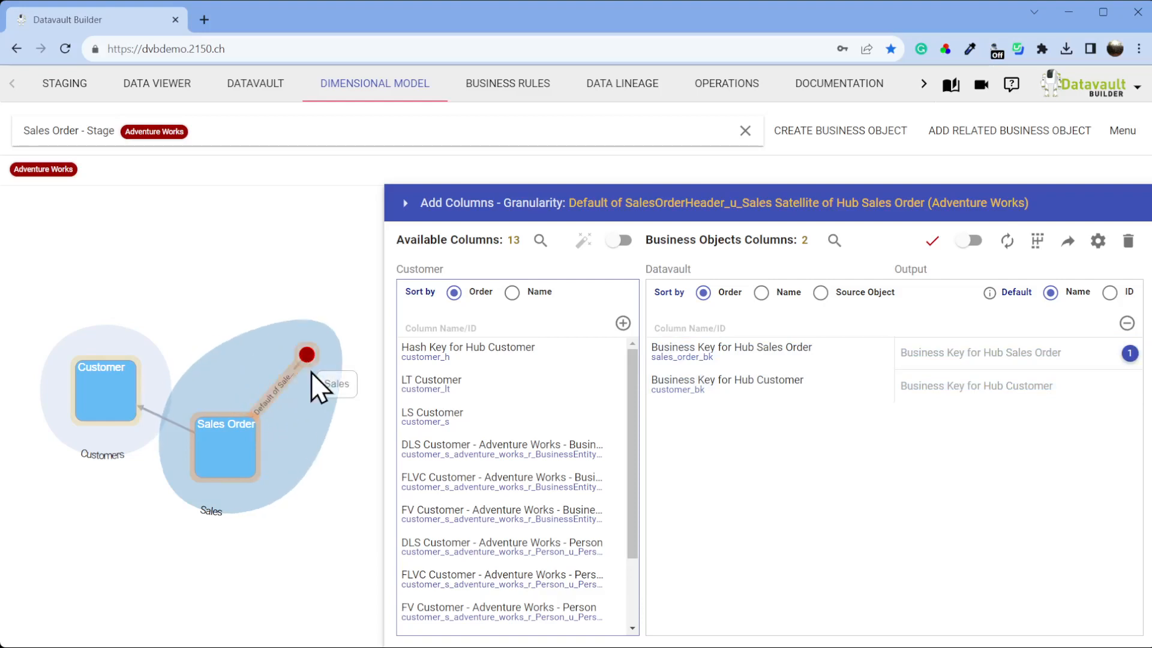
{"action": "left_click", "coordinate": [309, 356]}
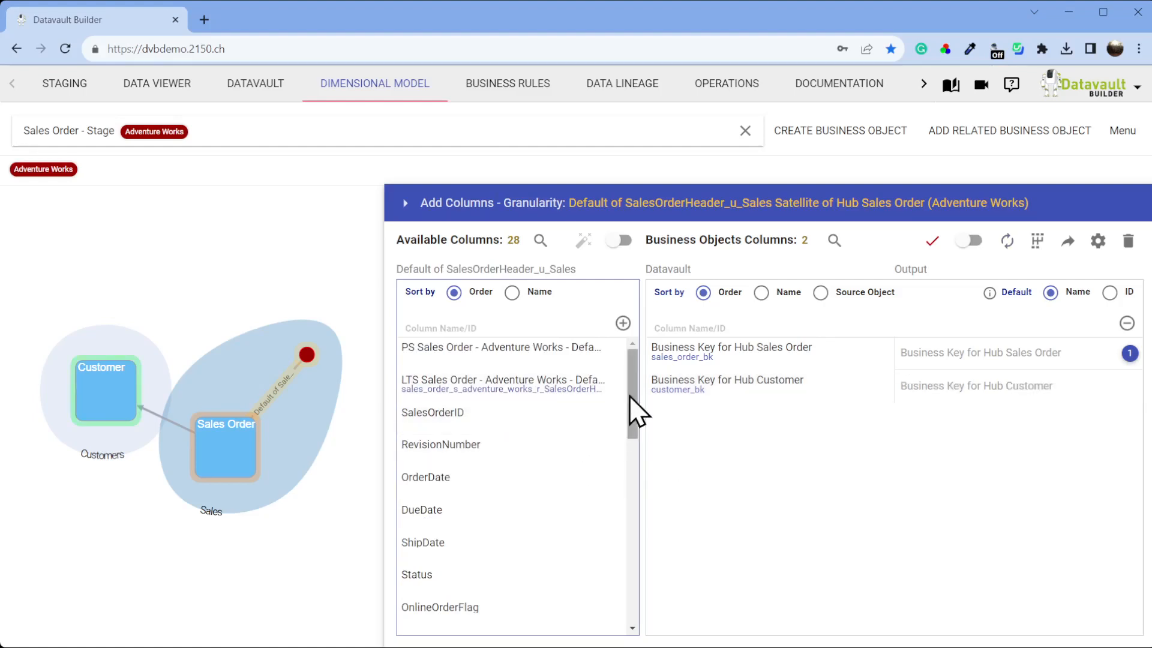
{"action": "left_click_drag", "start_coordinate": [633, 404], "coordinate": [633, 580]}
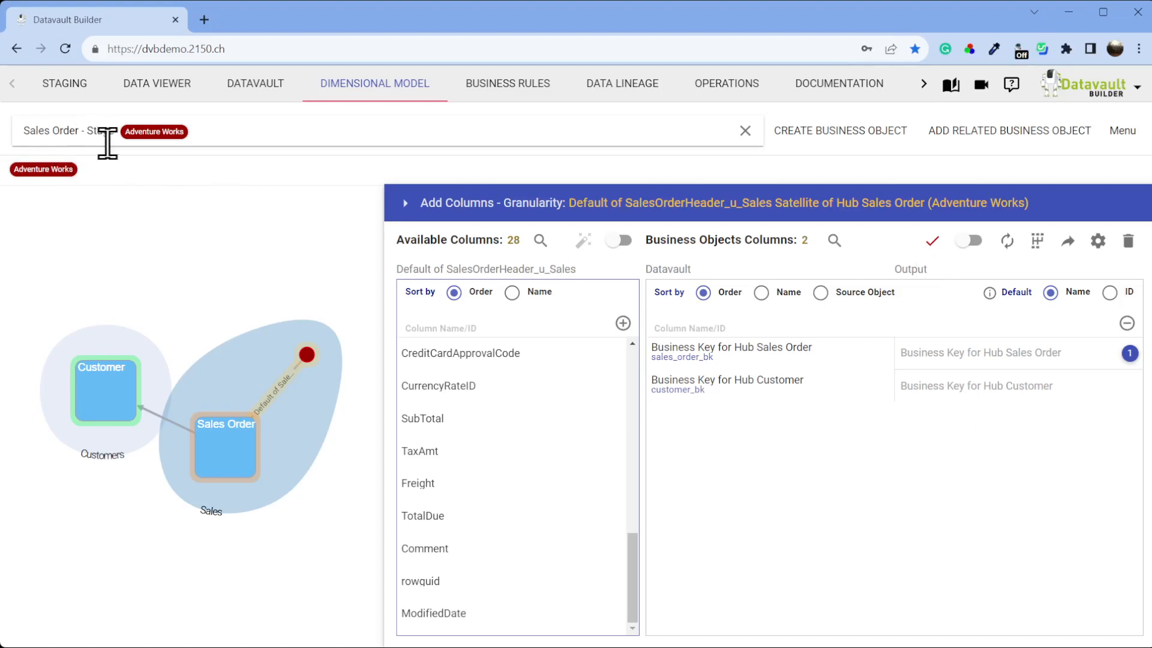
{"action": "left_click", "coordinate": [930, 252]}
{"action": "left_click", "coordinate": [374, 133]}
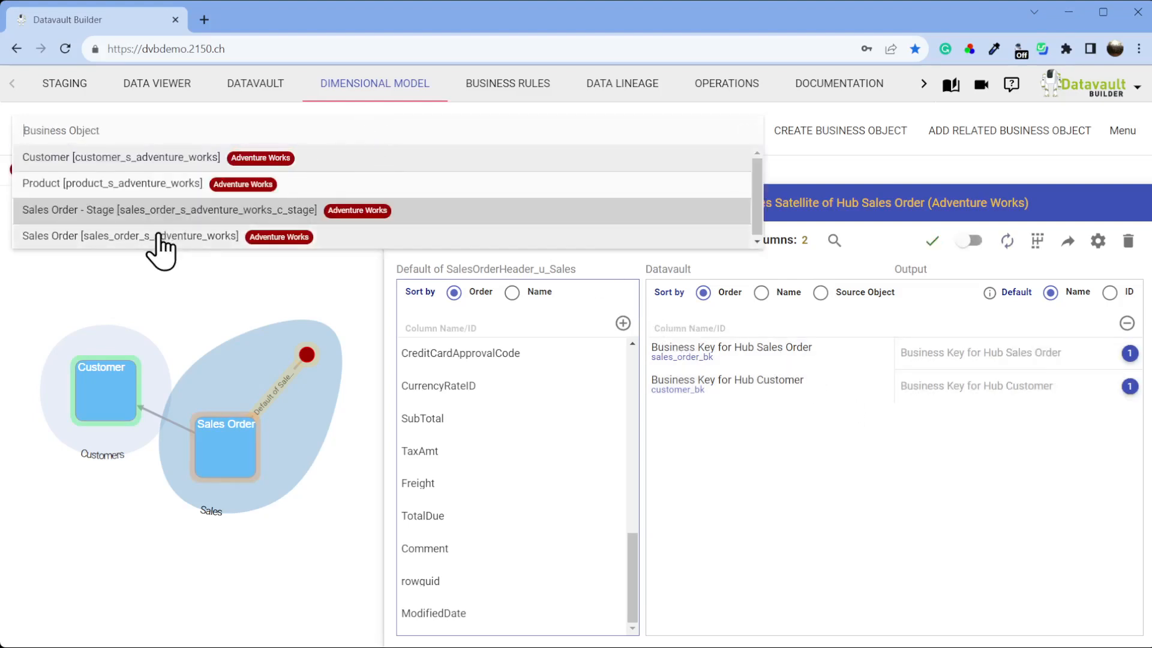
{"action": "left_click", "coordinate": [835, 146]}
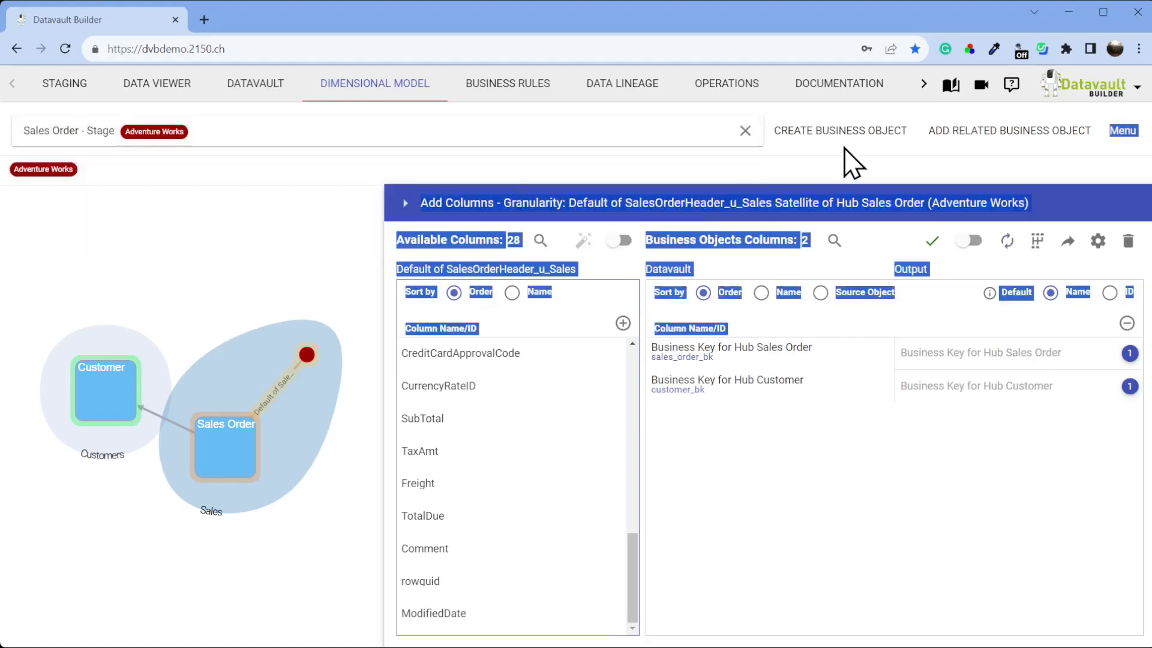
Start another new business object with Sales Order Detail as the start hub.
{"action": "left_click", "coordinate": [840, 142]}
{"action": "left_click", "coordinate": [457, 191]}
{"action": "type", "text": "ds"}
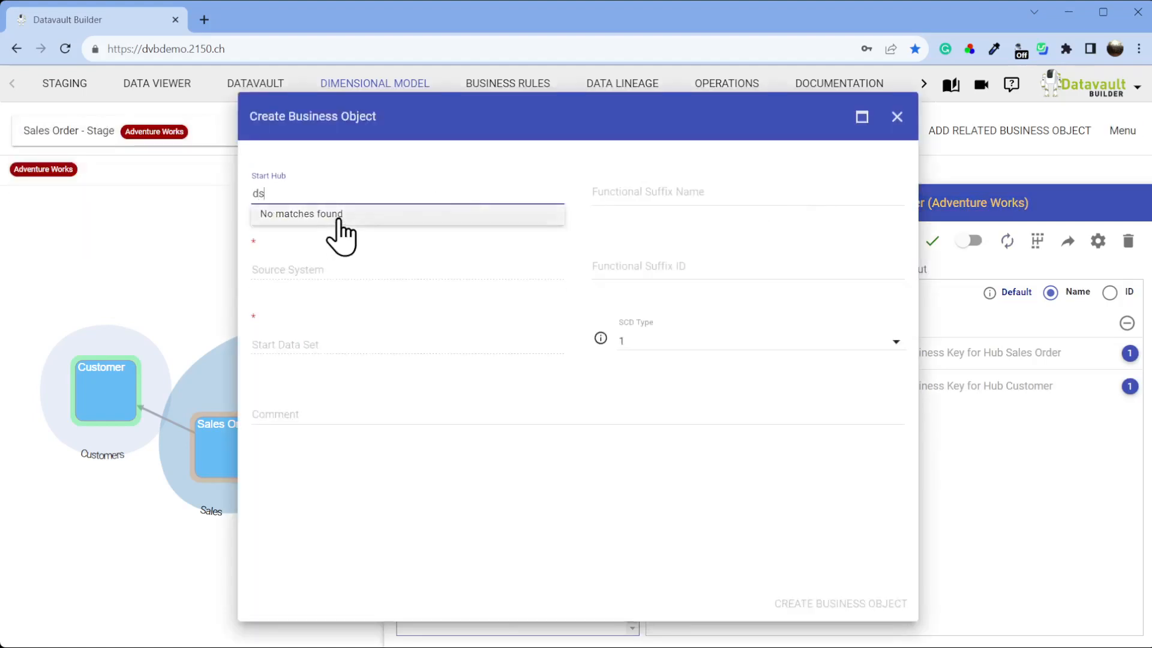
{"action": "key", "text": "BackSpace"}
{"action": "key", "text": "BackSpace"}
{"action": "type", "text": "sa"}
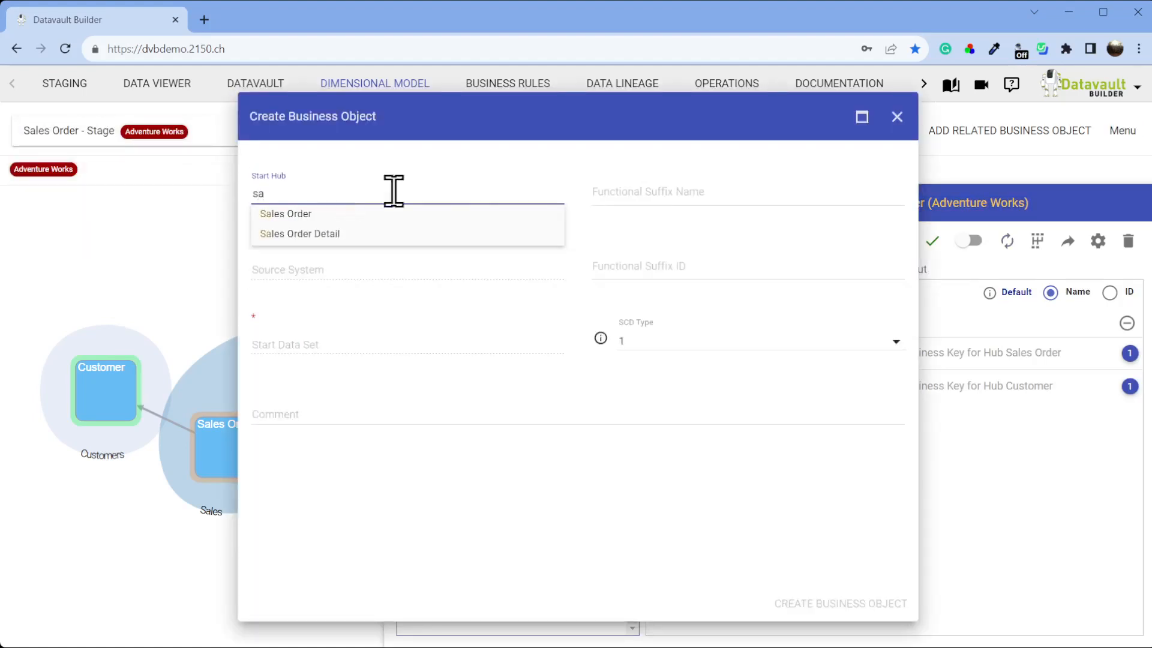
{"action": "left_click", "coordinate": [369, 234]}
Set the source system to Adventure Works and the data set to Default of SalesOrderDetail_u_Sales, and create the business object.
{"action": "left_click", "coordinate": [349, 262]}
{"action": "left_click", "coordinate": [342, 289]}
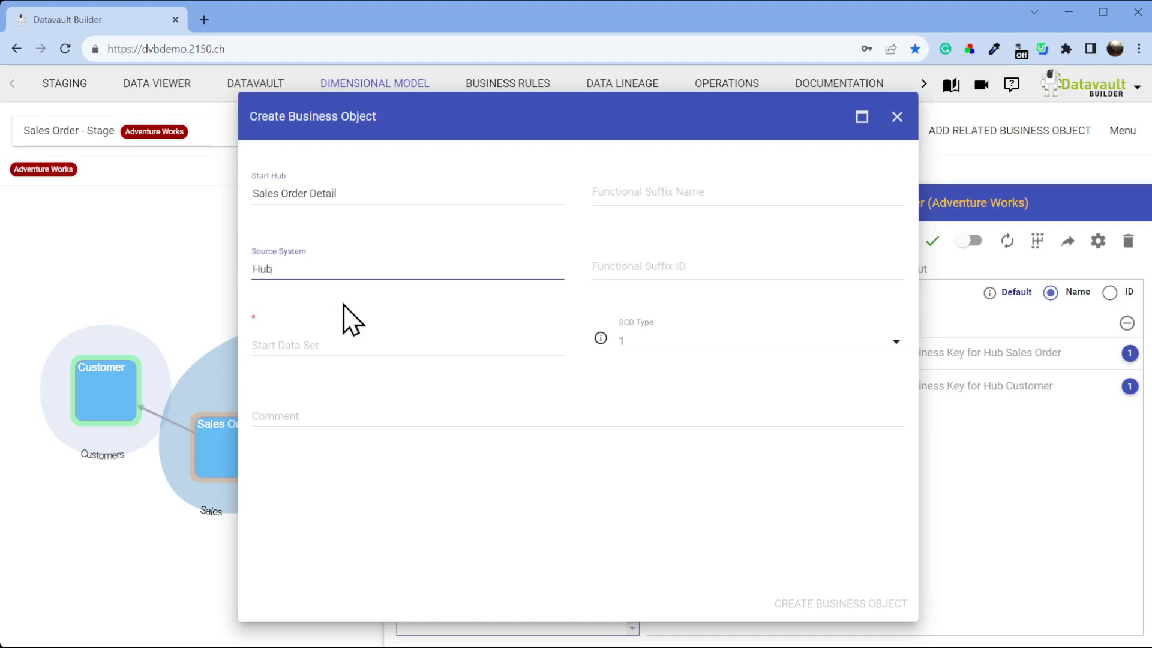
{"action": "left_click_drag", "start_coordinate": [332, 267], "coordinate": [218, 265]}
{"action": "key", "text": "BackSpace"}
{"action": "left_click", "coordinate": [338, 308]}
{"action": "left_click", "coordinate": [324, 341]}
{"action": "left_click", "coordinate": [350, 368]}
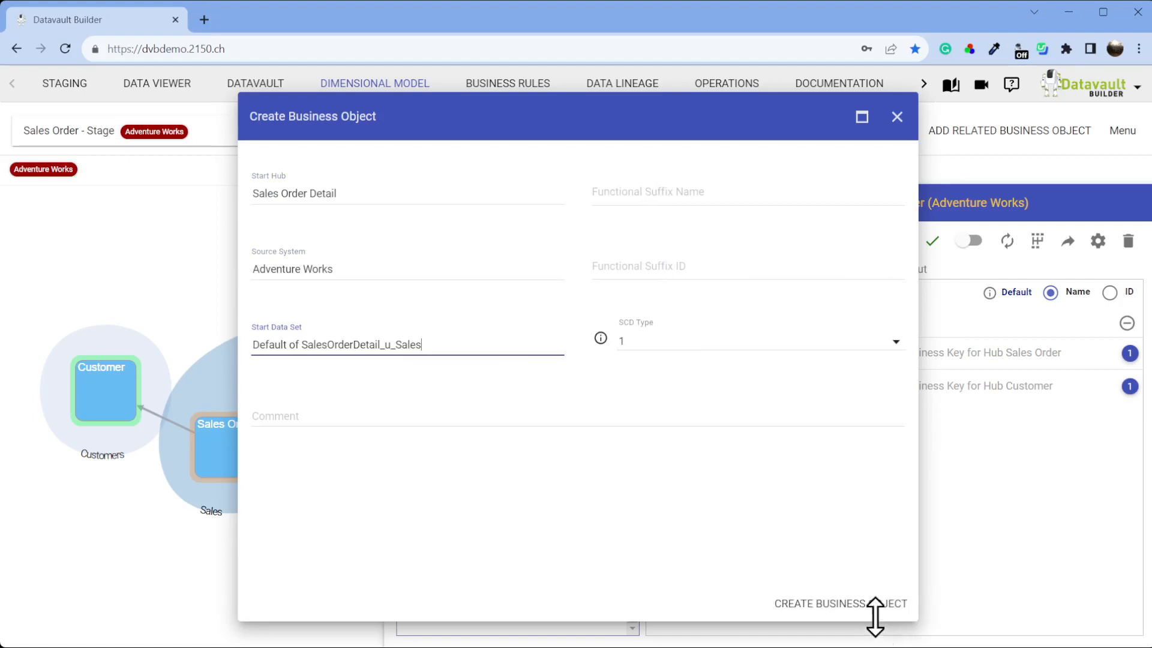
{"action": "left_click", "coordinate": [871, 609]}
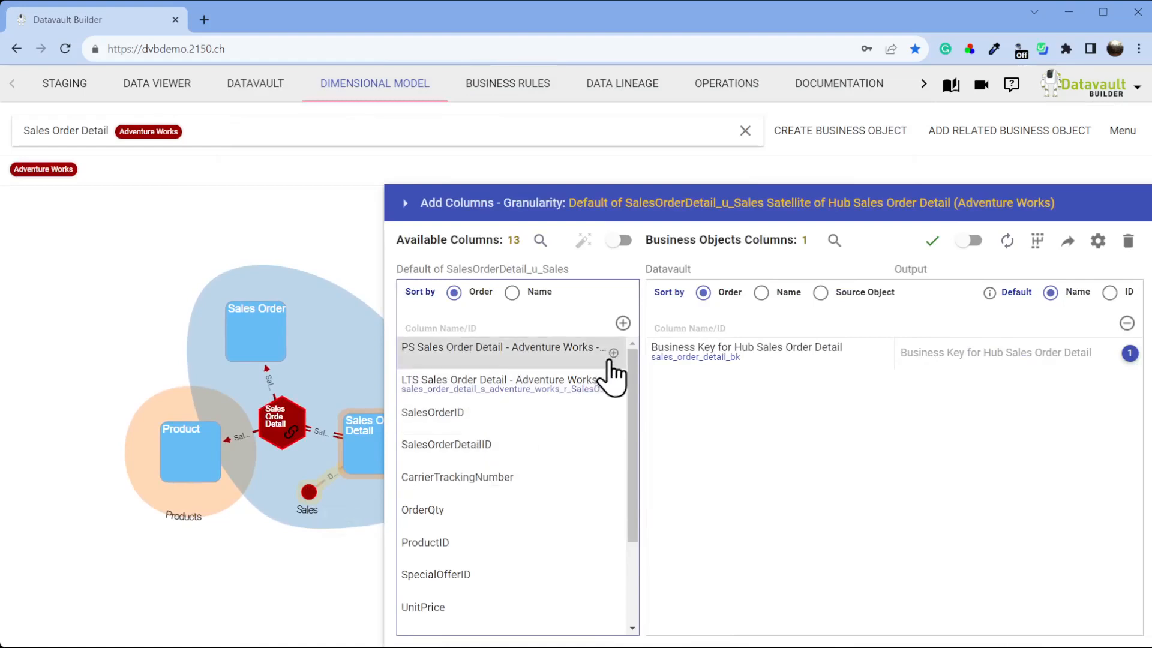
Add all available columns to the Sales Order Detail business object except the PS, LTS and ModifiedDate columns, and save it.
{"action": "left_click", "coordinate": [622, 323]}
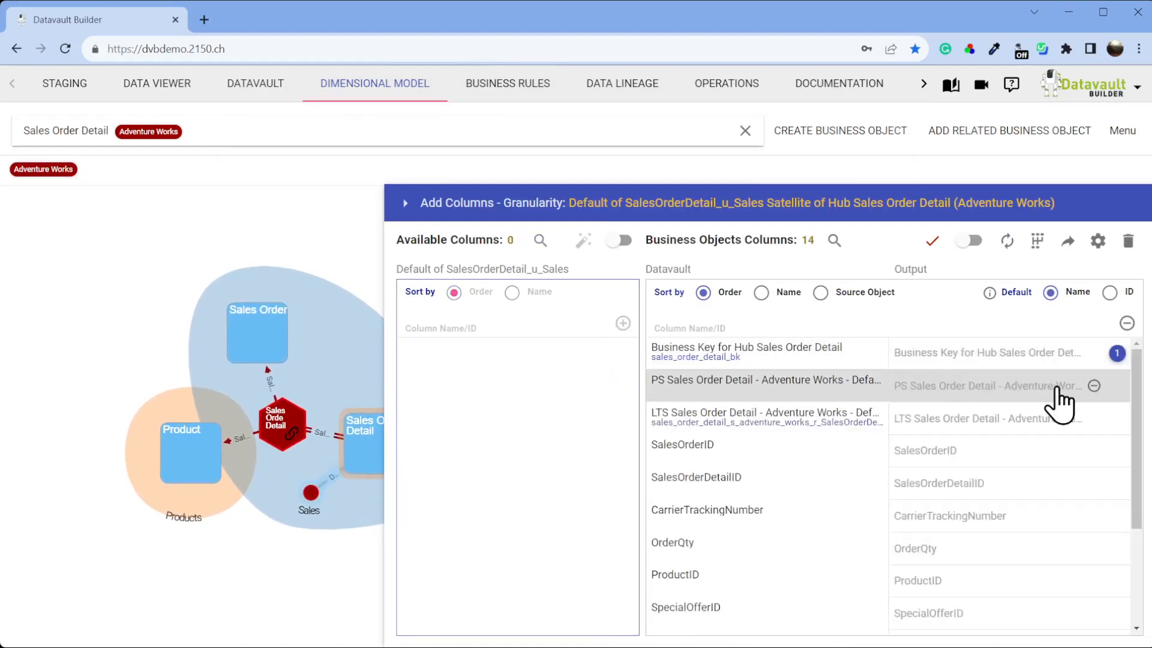
{"action": "left_click", "coordinate": [1094, 386]}
{"action": "left_click", "coordinate": [1093, 385]}
{"action": "scroll", "coordinate": [1074, 540], "scroll_direction": "down", "scroll_amount": 3}
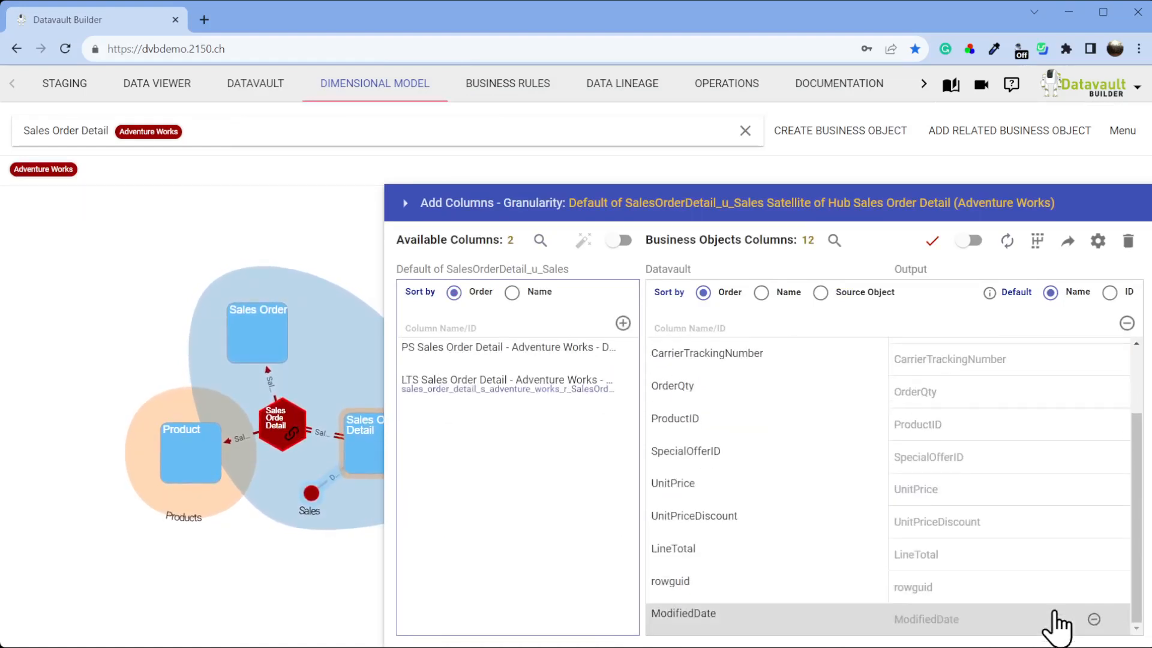
{"action": "left_click", "coordinate": [1093, 619]}
{"action": "left_click", "coordinate": [933, 243]}
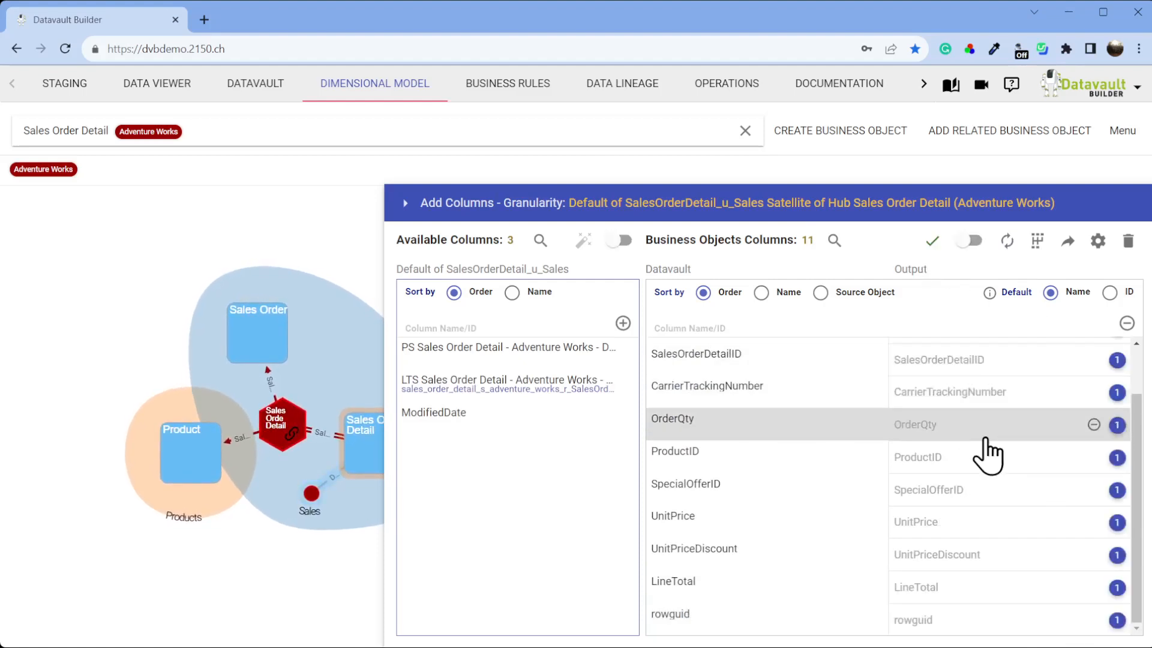
Start a second Sales Order Detail business object with source system Adventure Works and data set Default of SalesOrderDetail_u_Sales.
{"action": "left_click", "coordinate": [825, 153]}
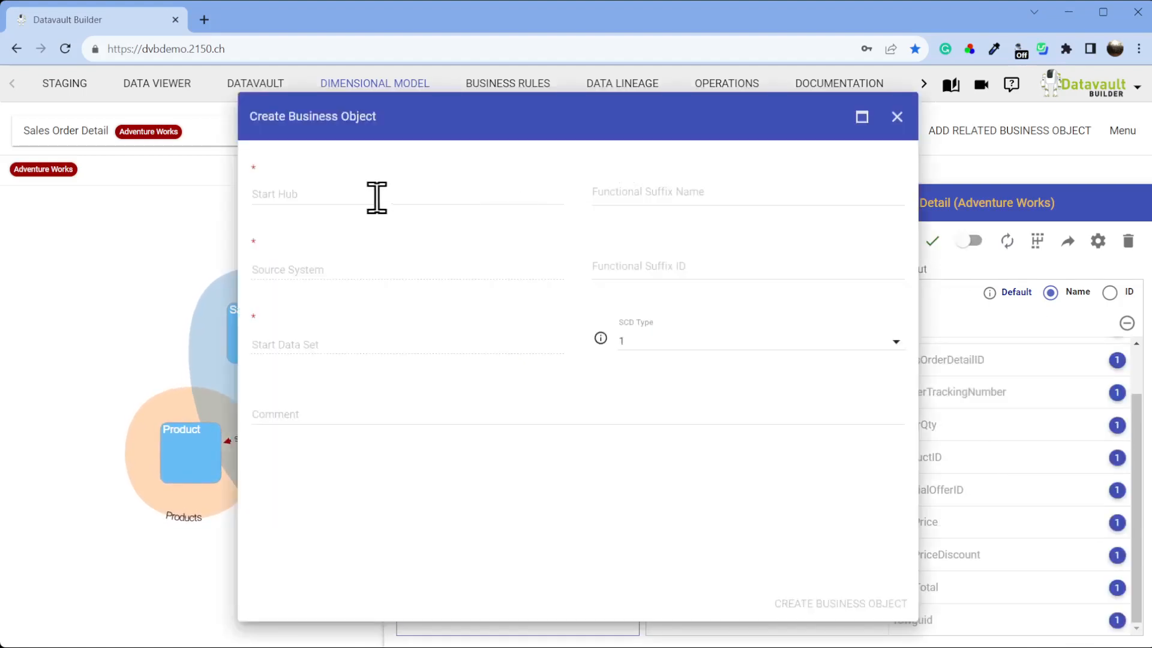
{"action": "left_click", "coordinate": [367, 196]}
{"action": "left_click", "coordinate": [322, 275]}
{"action": "left_click", "coordinate": [306, 273]}
{"action": "left_click", "coordinate": [340, 311]}
{"action": "left_click", "coordinate": [344, 345]}
{"action": "left_click", "coordinate": [344, 365]}
Give the new Sales Order Detail business object the functional suffix Stage and create it.
{"action": "left_click", "coordinate": [632, 192]}
{"action": "type", "text": "Sat"}
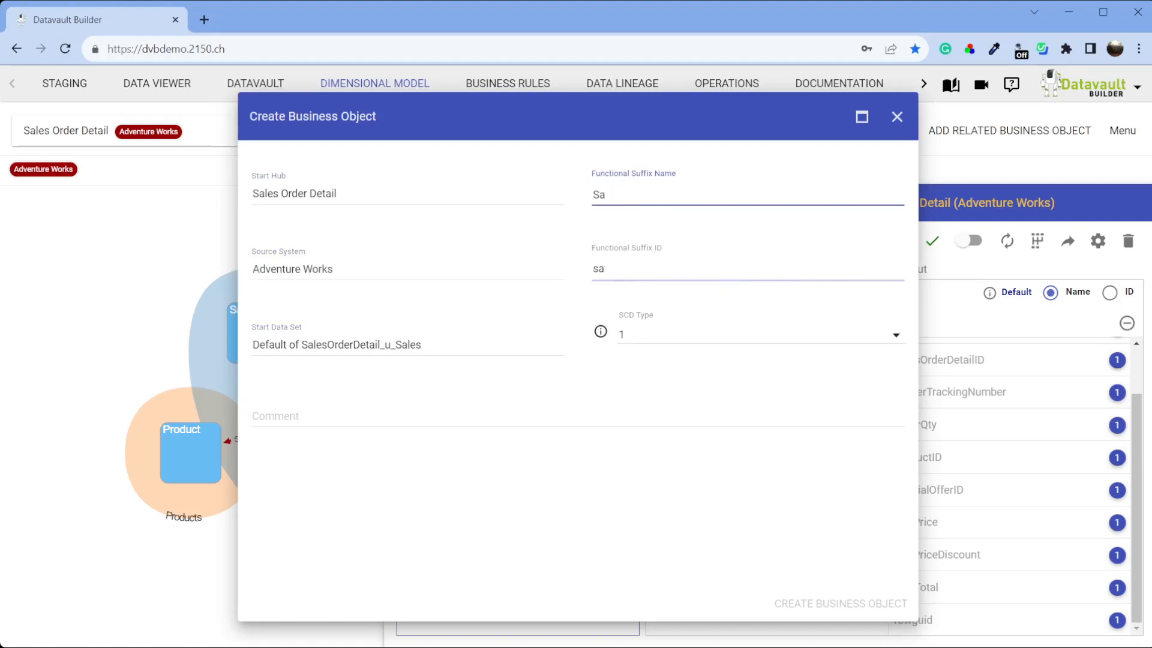
{"action": "key", "text": "BackSpace"}
{"action": "type", "text": "tag"}
{"action": "key", "text": "Tab"}
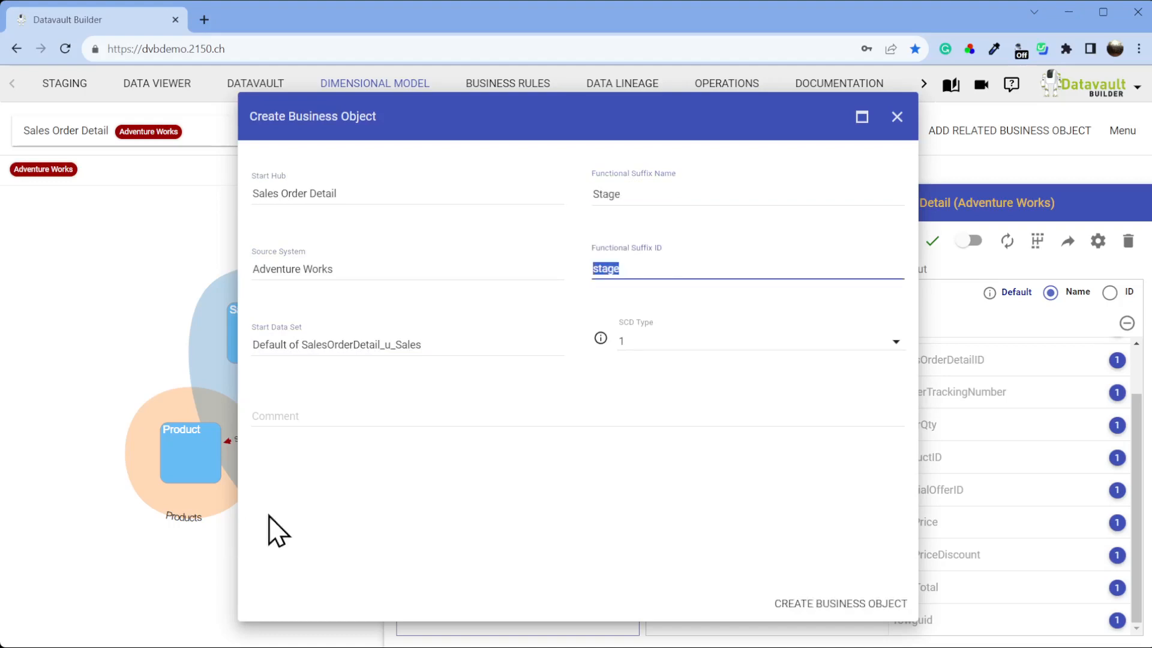
{"action": "left_click", "coordinate": [840, 604]}
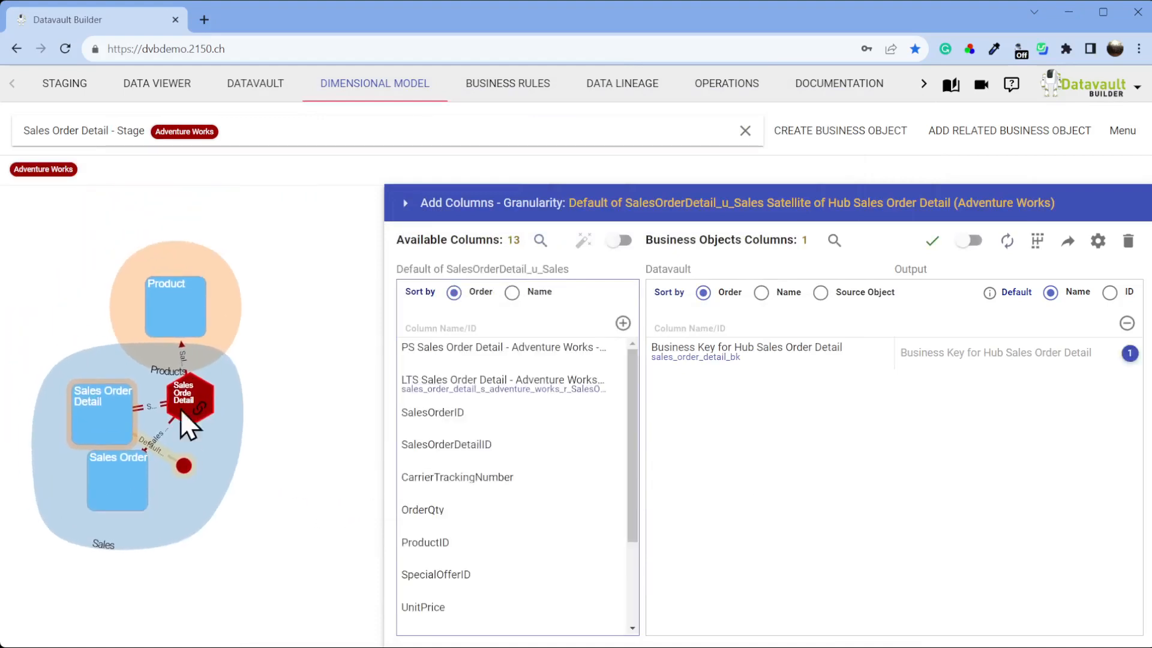
Rearrange the Sales Order, Product and Sales Order Detail hubs so they are spread around the Sales Order Detail link.
{"action": "left_click_drag", "start_coordinate": [124, 515], "coordinate": [93, 412]}
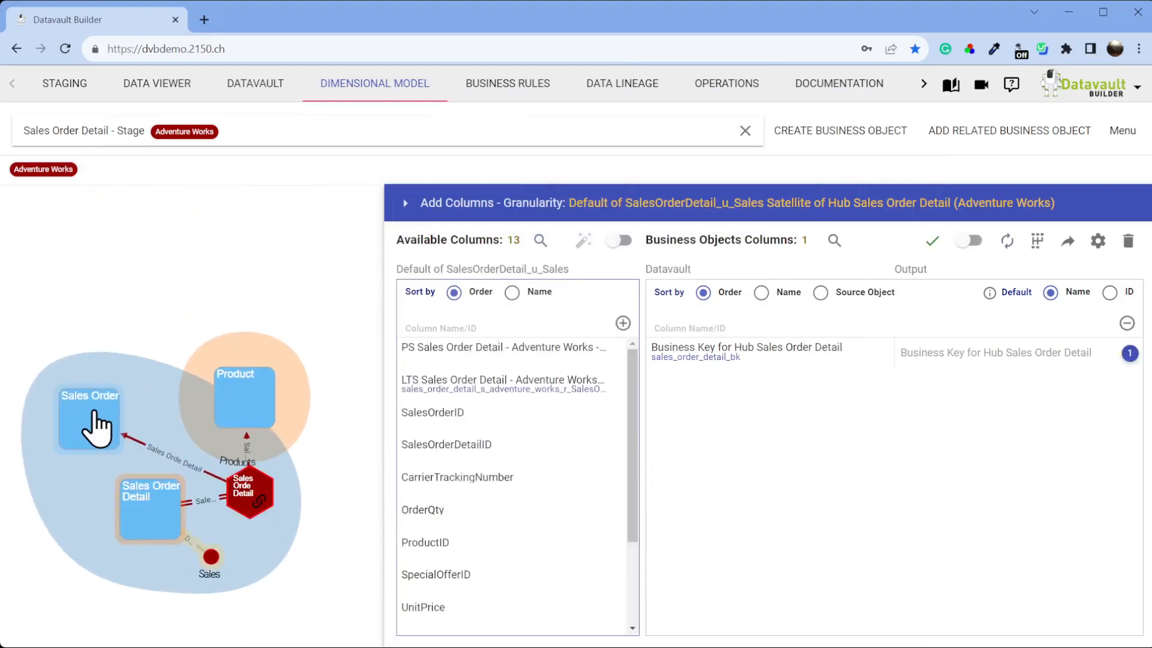
{"action": "left_click_drag", "start_coordinate": [245, 398], "coordinate": [327, 380]}
{"action": "left_click_drag", "start_coordinate": [108, 420], "coordinate": [201, 391]}
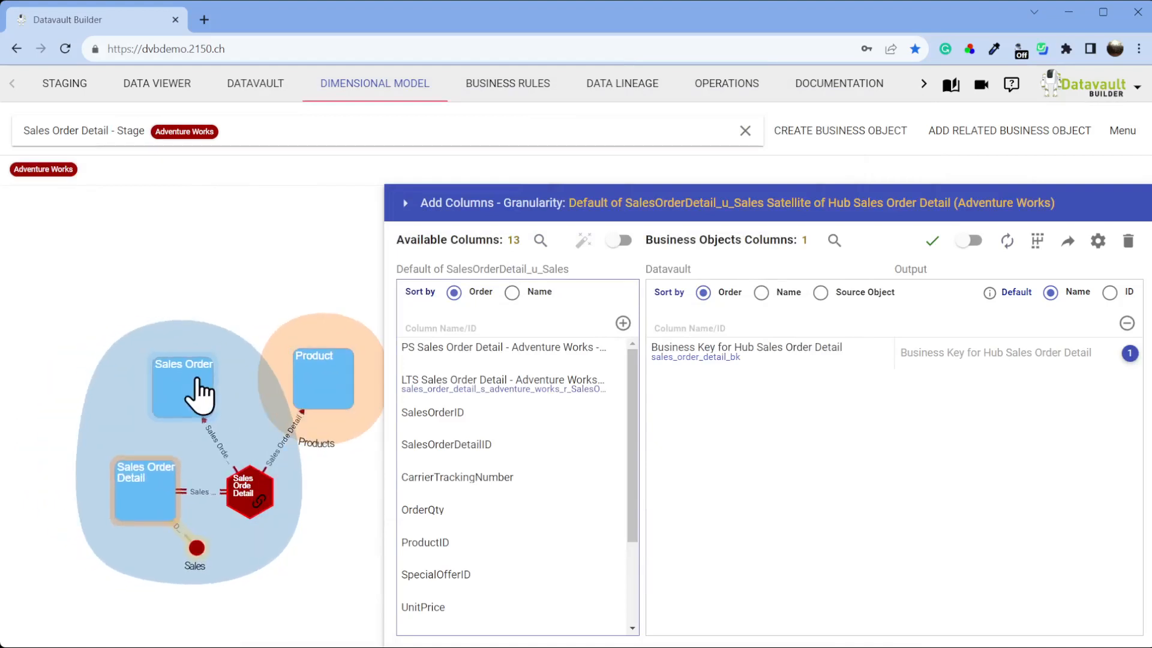
{"action": "left_click_drag", "start_coordinate": [142, 484], "coordinate": [330, 570]}
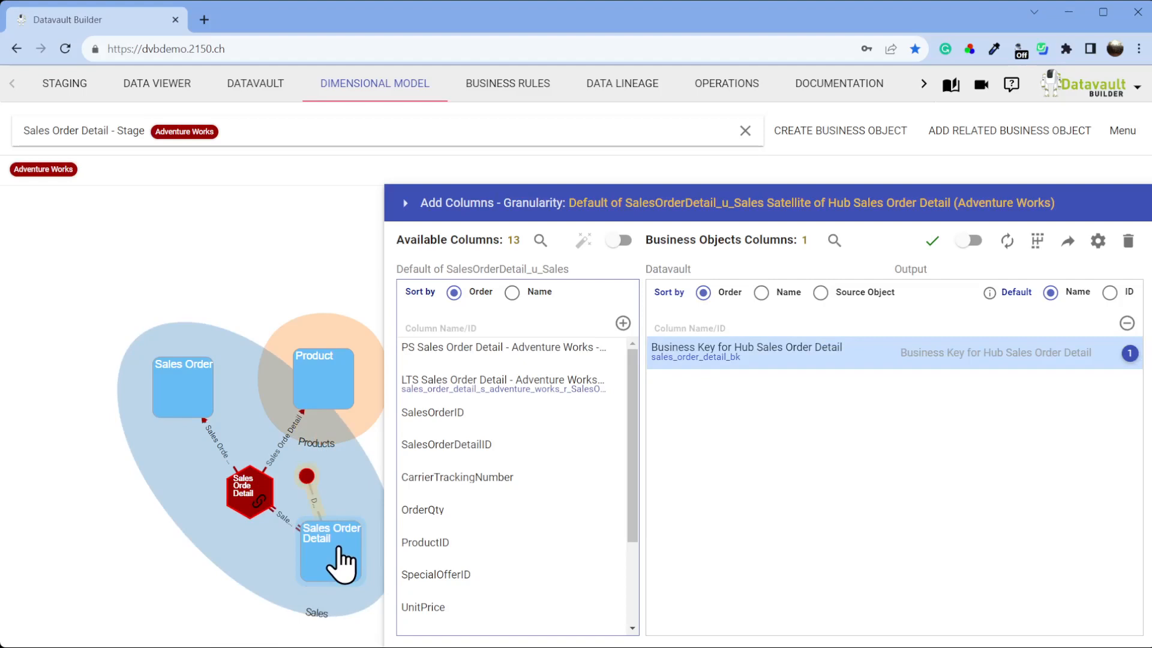
{"action": "left_click_drag", "start_coordinate": [193, 419], "coordinate": [111, 419]}
{"action": "left_click_drag", "start_coordinate": [304, 380], "coordinate": [264, 375]}
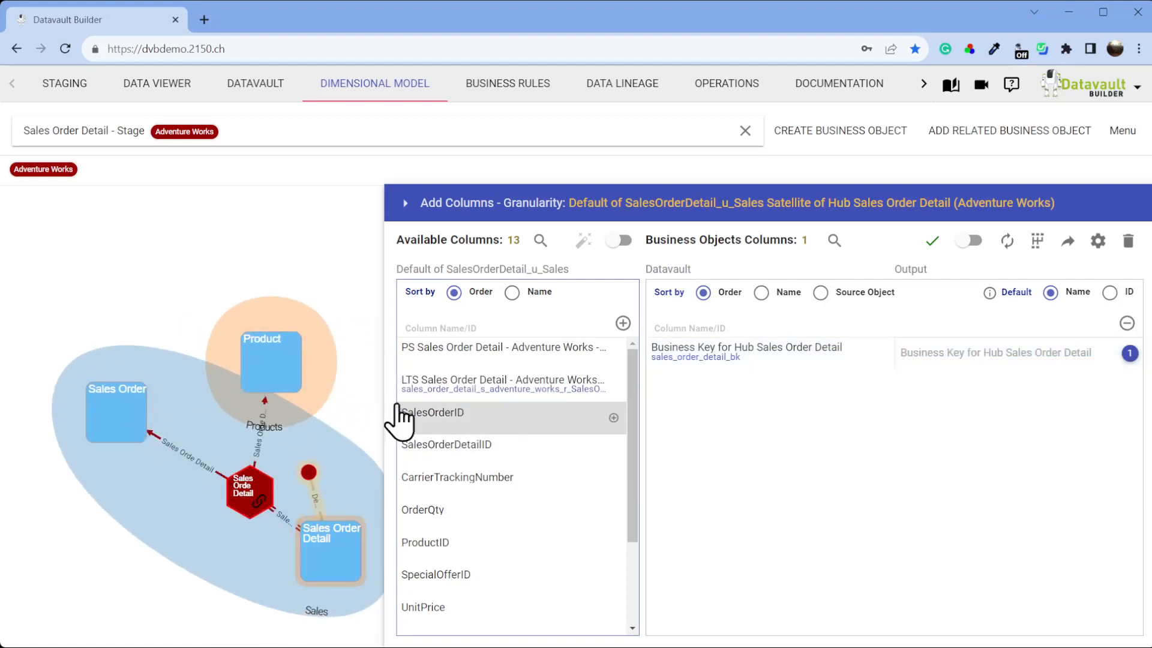
Add the business keys of the Product and Sales Order hubs to the Sales Order Detail - Stage business object.
{"action": "left_click", "coordinate": [273, 364]}
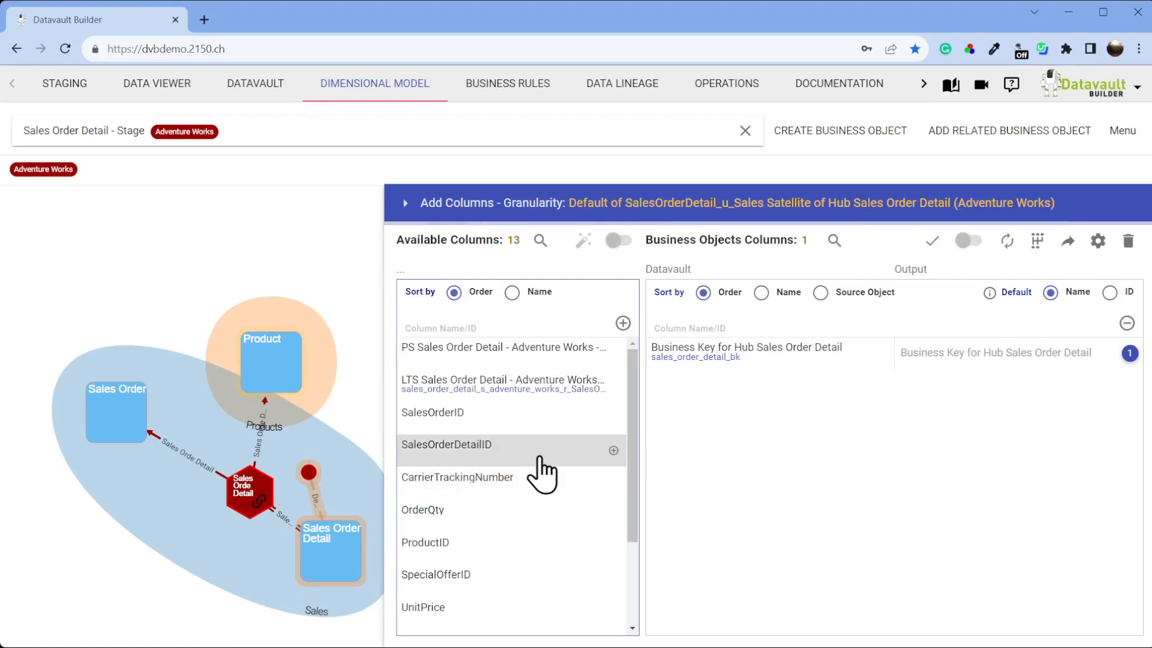
{"action": "left_click_drag", "start_coordinate": [528, 384], "coordinate": [772, 419]}
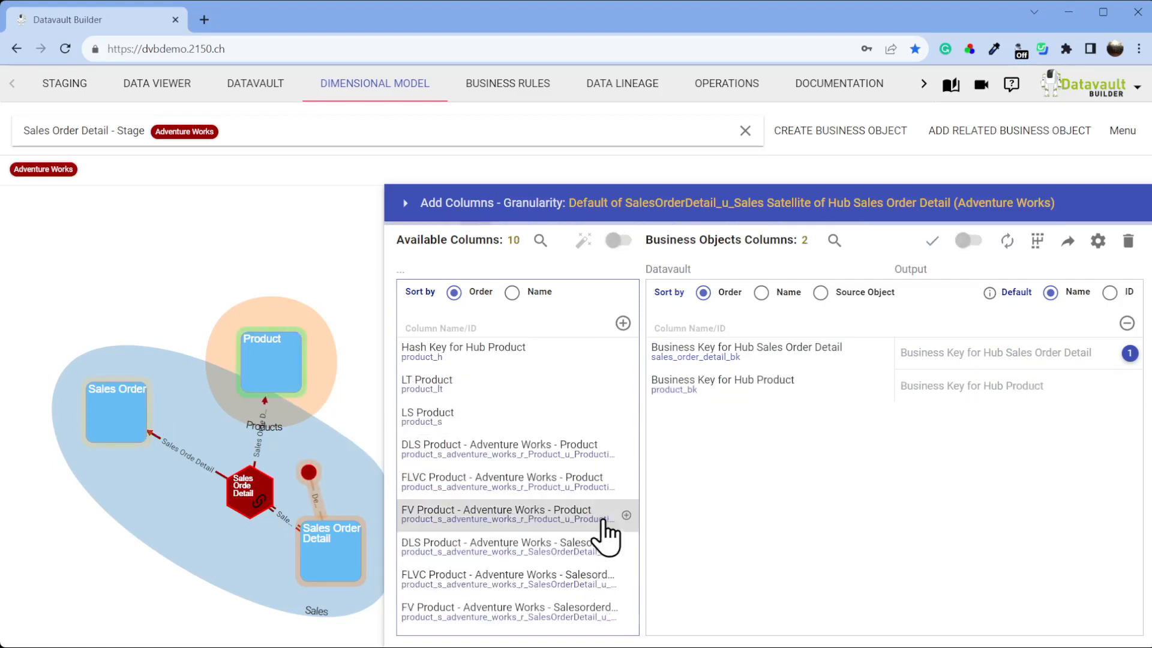
{"action": "left_click_drag", "start_coordinate": [543, 392], "coordinate": [800, 466]}
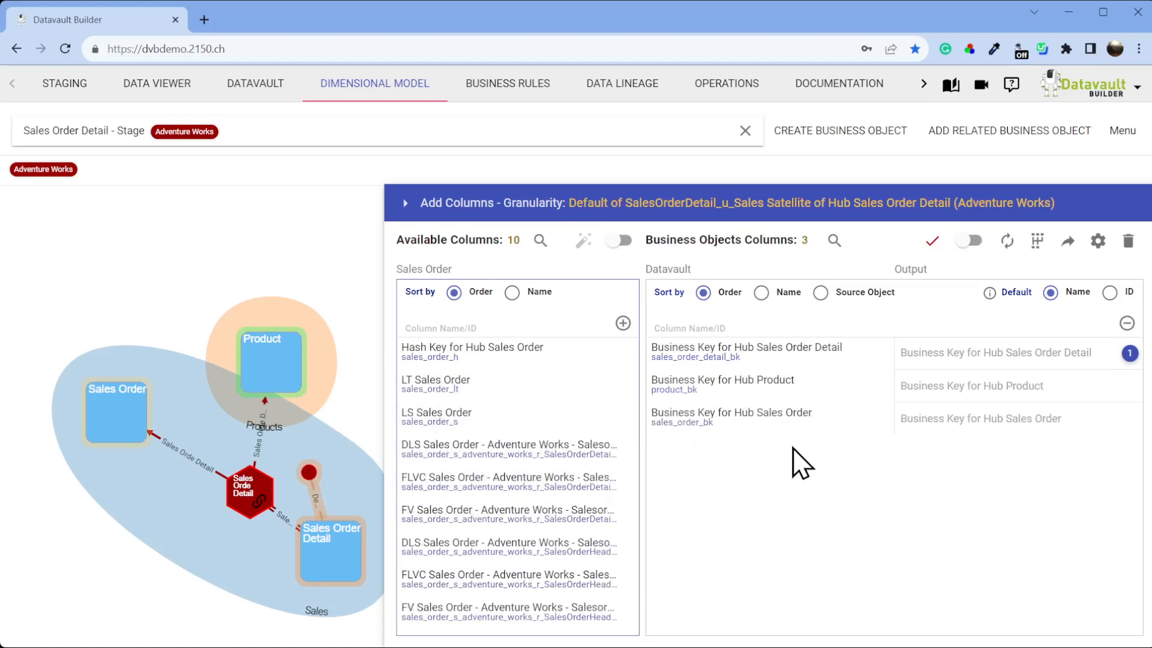
Expand the Sales Order hub's relations, add the Customer hub's business key to Sales Order Detail - Stage, and save the business object.
{"action": "double_click", "coordinate": [123, 415]}
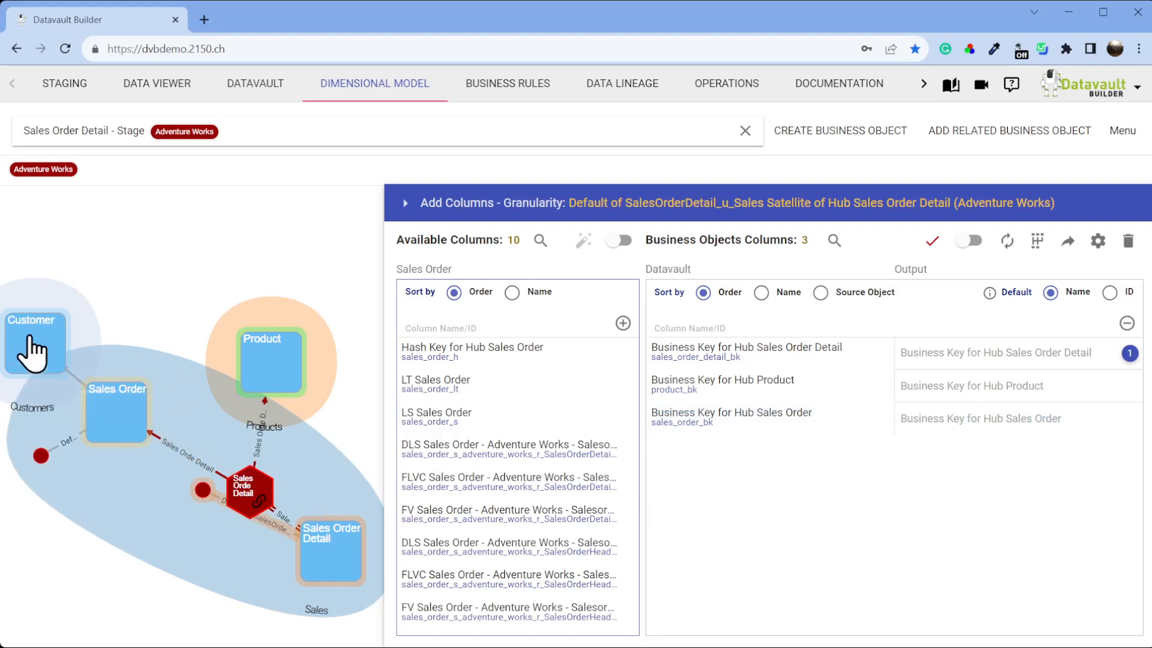
{"action": "left_click_drag", "start_coordinate": [30, 336], "coordinate": [64, 288]}
{"action": "left_click", "coordinate": [65, 288]}
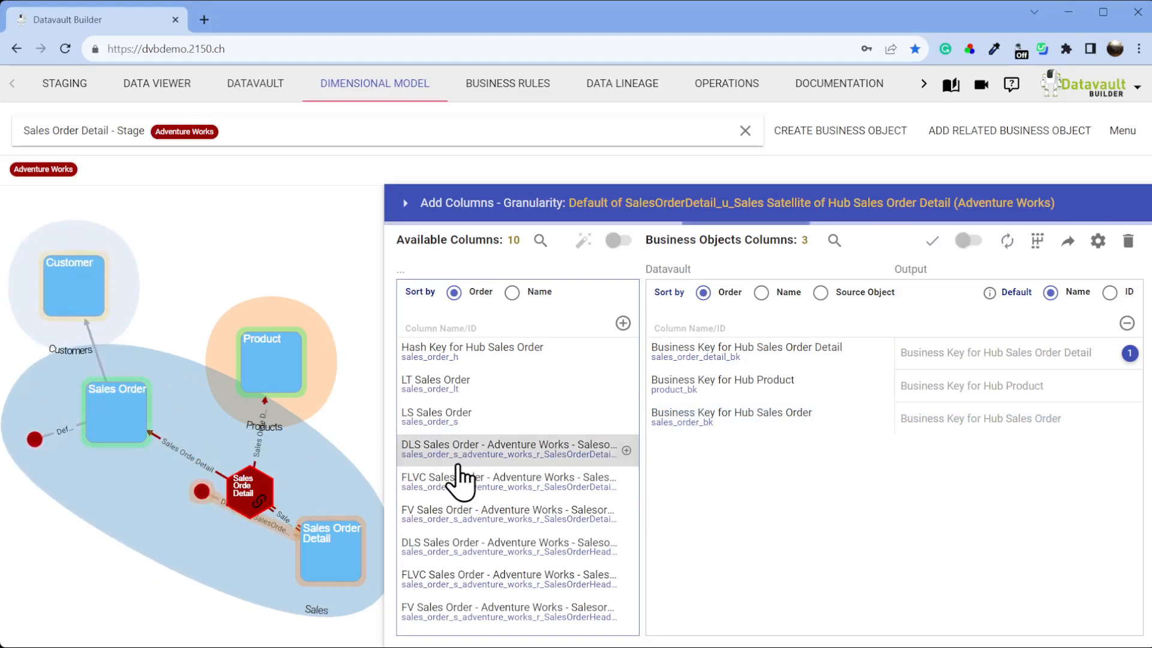
{"action": "left_click_drag", "start_coordinate": [521, 387], "coordinate": [747, 480]}
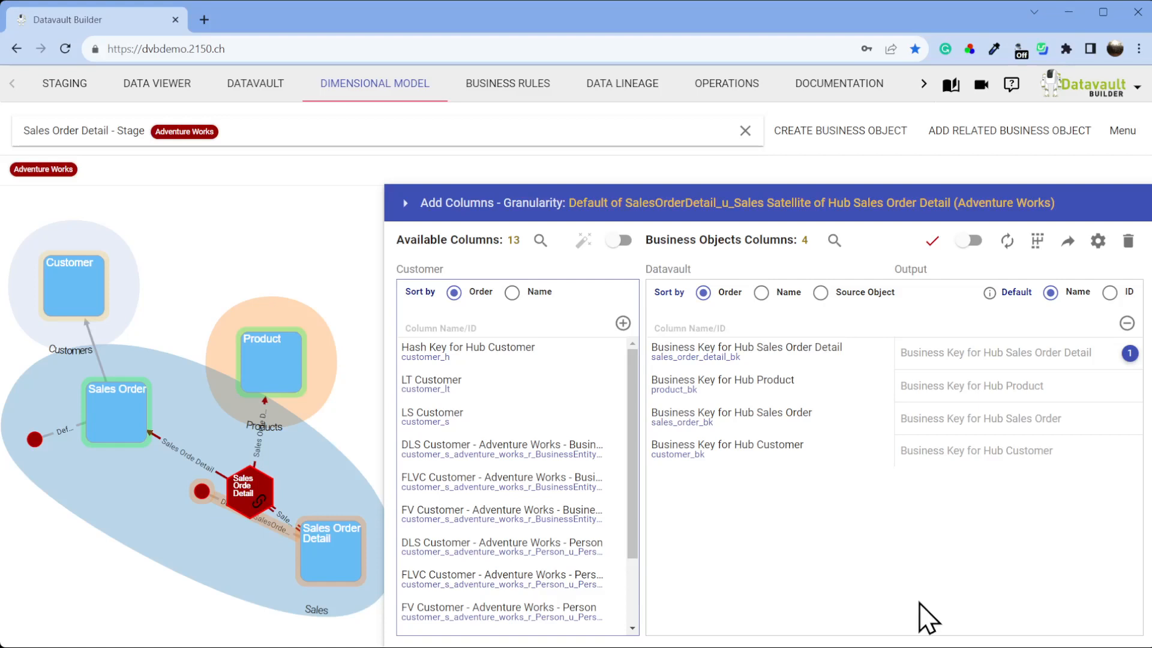
{"action": "left_click", "coordinate": [931, 240]}
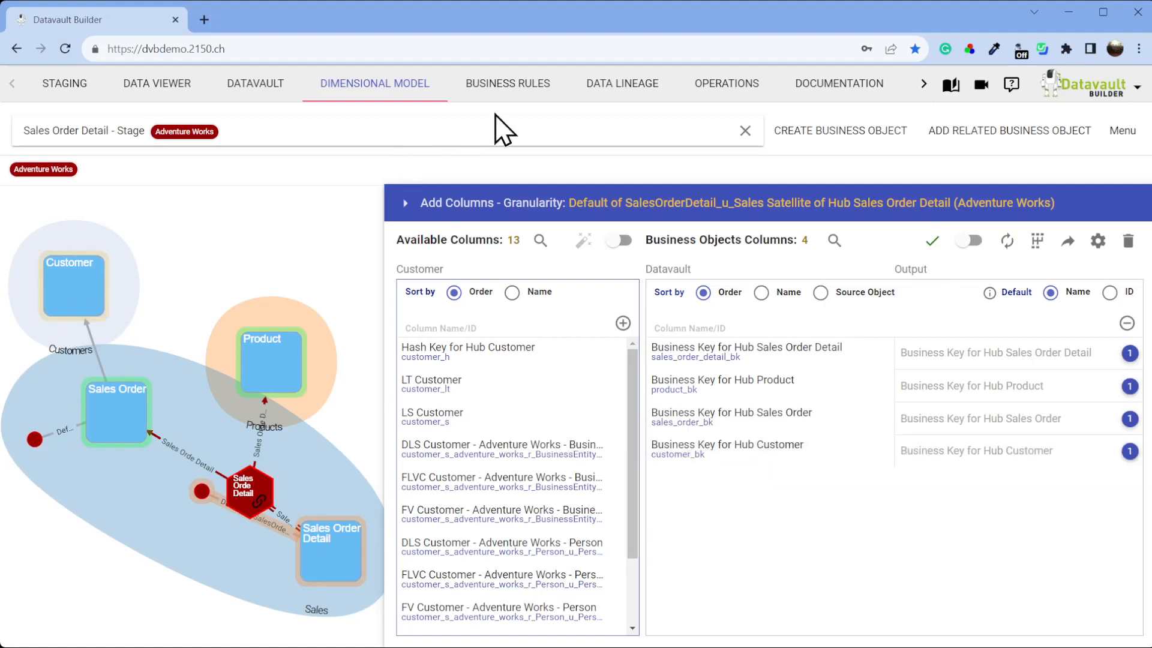
In the business rules, include the unaltered default ruleset of Sales Order in the access layer and save it.
{"action": "left_click", "coordinate": [496, 95]}
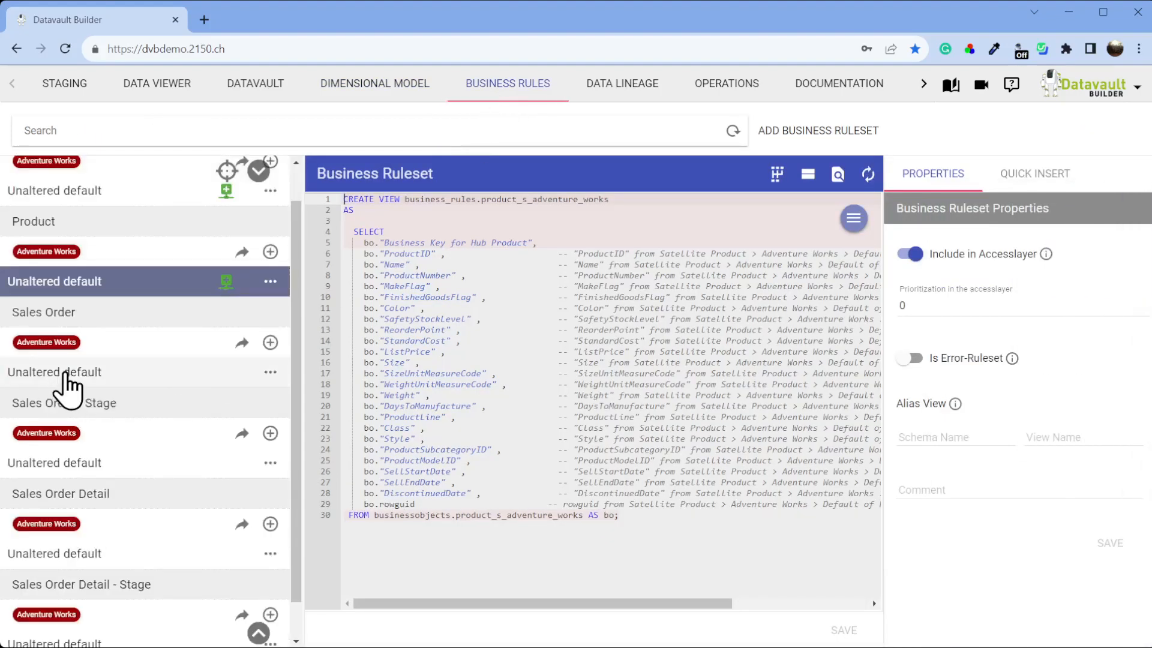
{"action": "left_click", "coordinate": [70, 375]}
{"action": "left_click", "coordinate": [911, 254]}
{"action": "left_click", "coordinate": [1108, 541]}
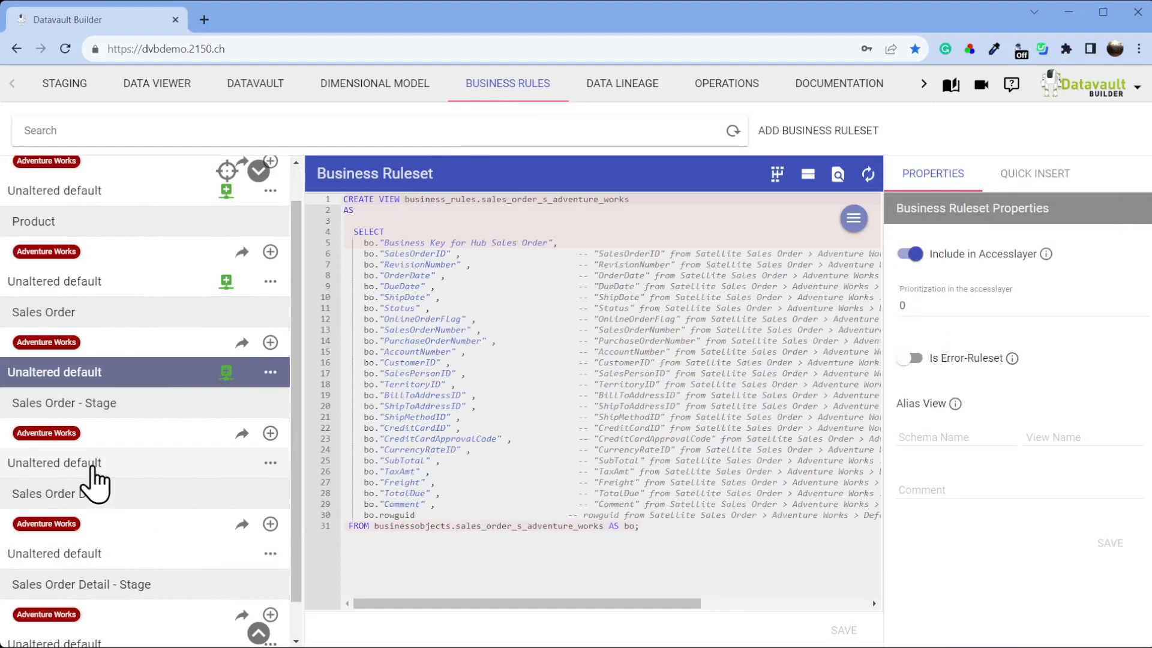
{"action": "left_click", "coordinate": [90, 468]}
{"action": "left_click", "coordinate": [1110, 543]}
{"action": "left_click", "coordinate": [912, 254]}
{"action": "left_click", "coordinate": [1110, 543]}
Include the unaltered default ruleset of Sales Order Detail in the access layer and save it.
{"action": "scroll", "coordinate": [234, 531], "scroll_direction": "down", "scroll_amount": 1}
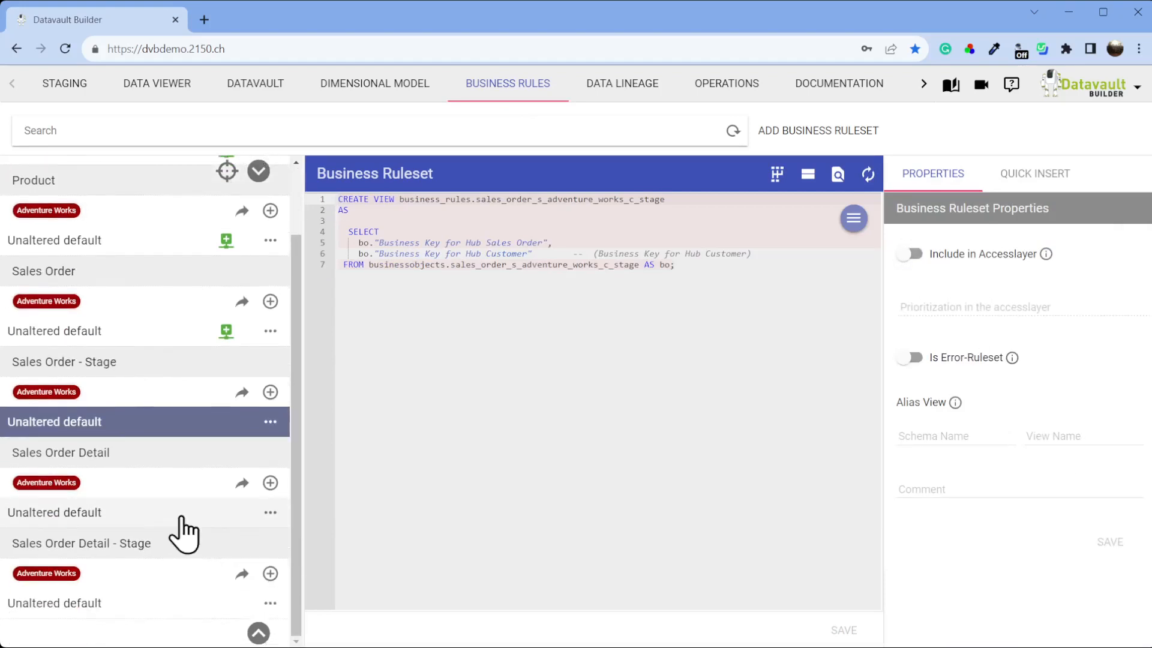
{"action": "left_click", "coordinate": [117, 516]}
{"action": "left_click", "coordinate": [911, 253]}
{"action": "left_click", "coordinate": [1109, 543]}
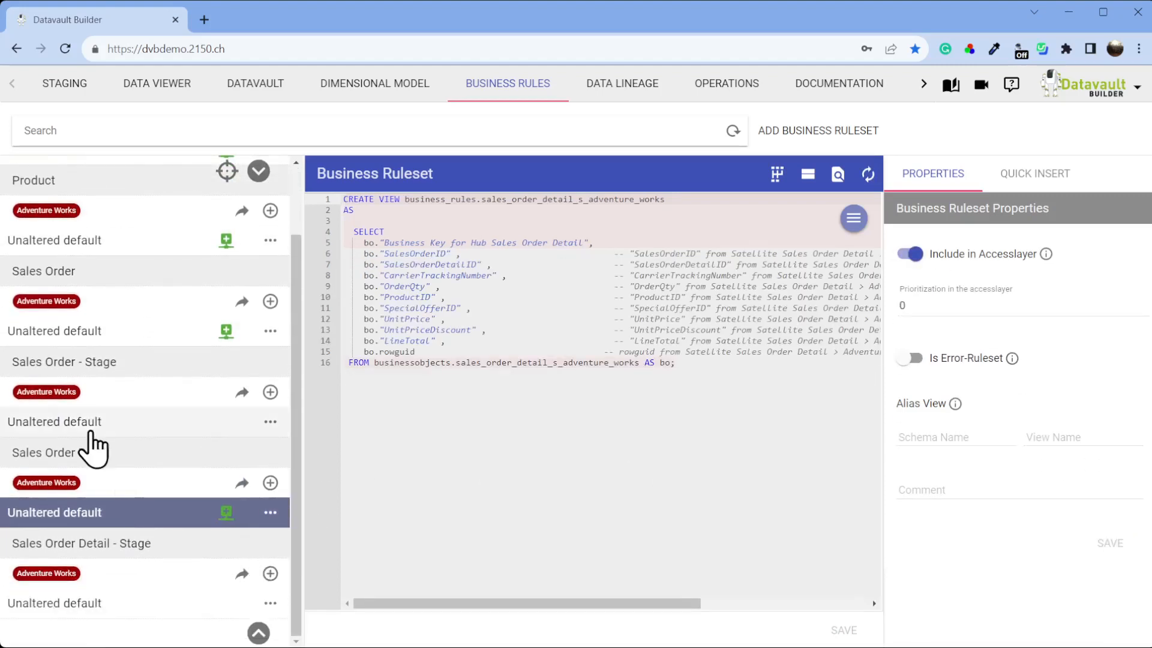
Review the default ruleset code of Sales Order - Stage and Sales Order Detail - Stage.
{"action": "left_click", "coordinate": [88, 427]}
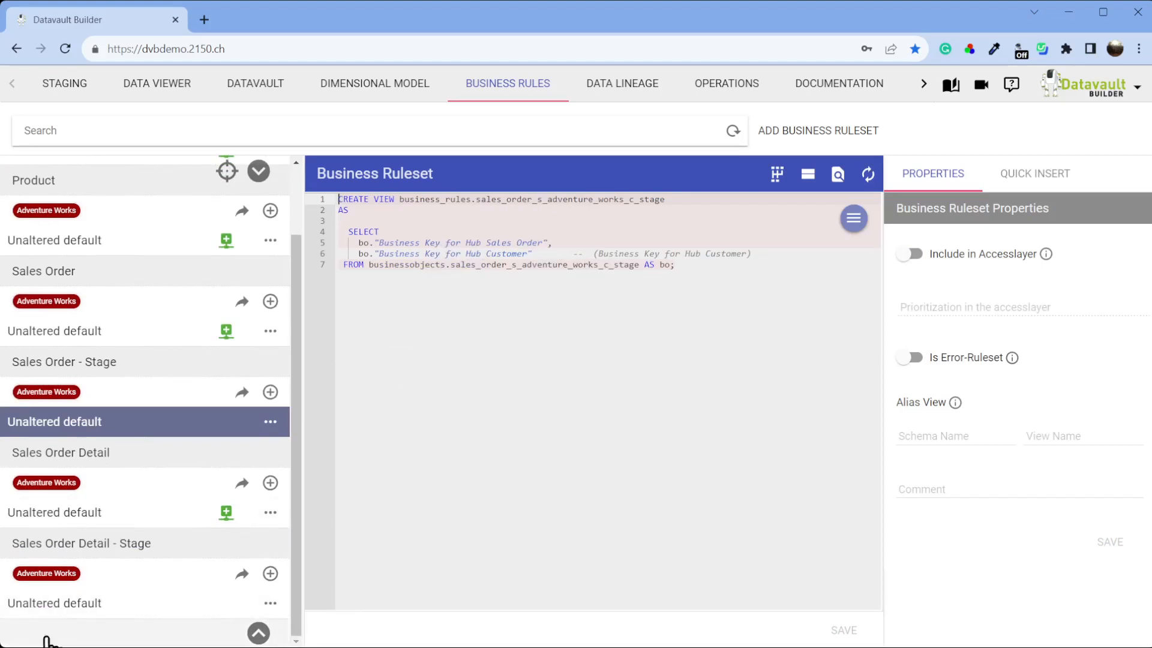
{"action": "left_click", "coordinate": [93, 605]}
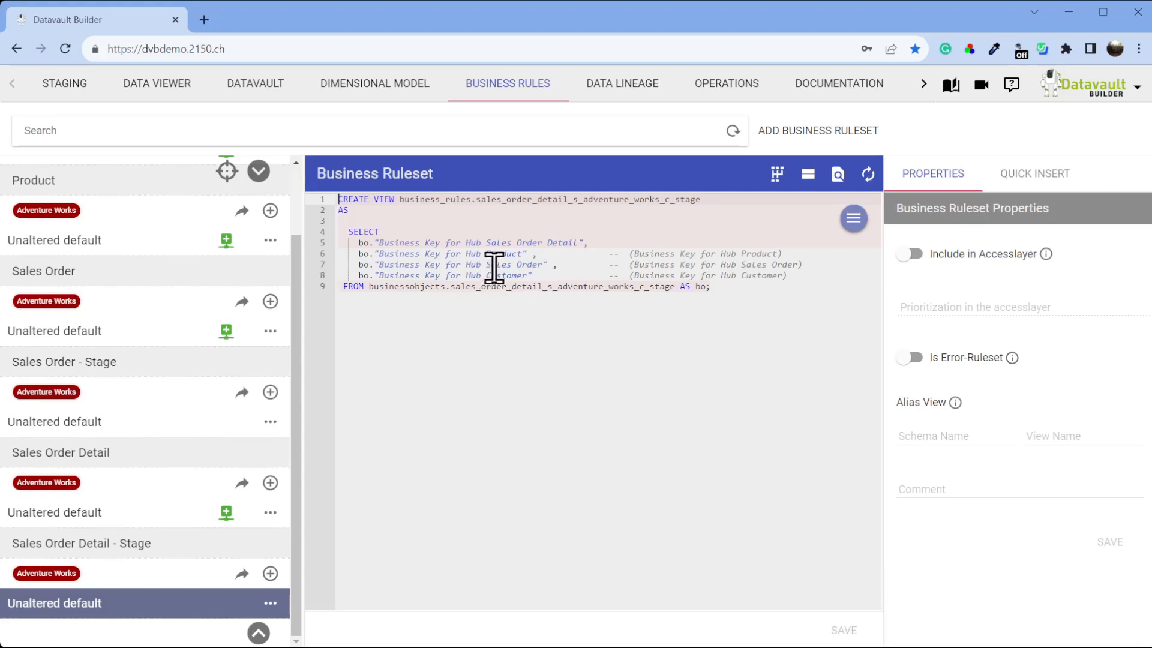
{"action": "left_click", "coordinate": [70, 514]}
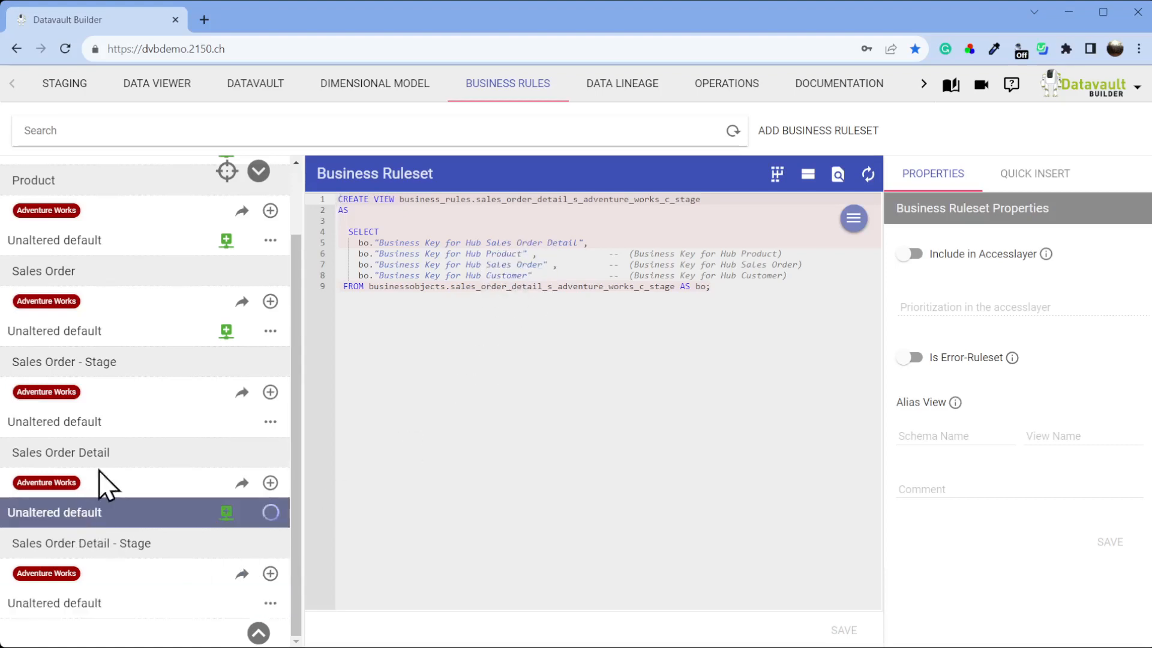
{"action": "left_click", "coordinate": [132, 423]}
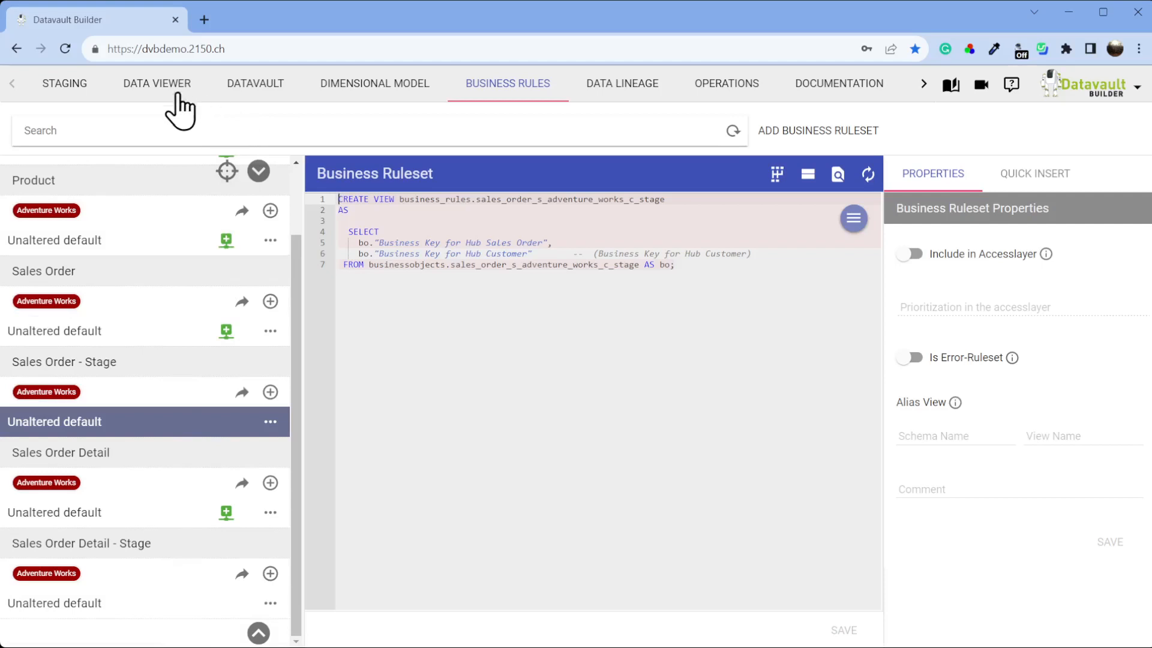
Start a new hub named Bridge in the Data Vault model.
{"action": "left_click", "coordinate": [278, 90]}
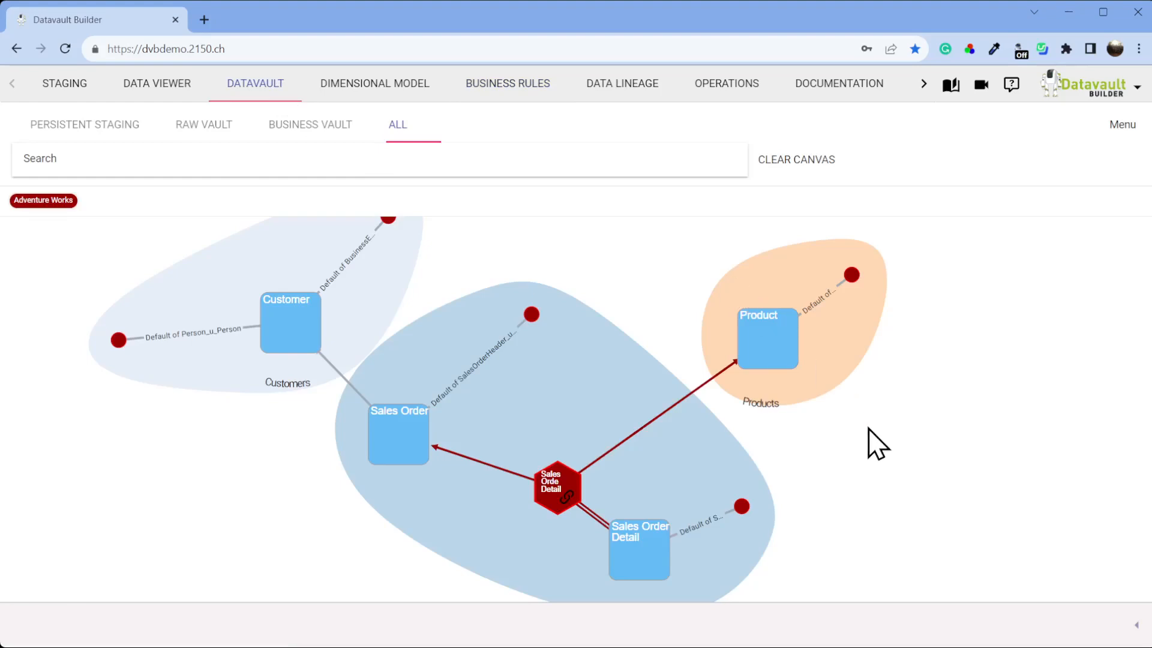
{"action": "right_click", "coordinate": [836, 448]}
{"action": "left_click", "coordinate": [876, 508]}
{"action": "left_click", "coordinate": [502, 223]}
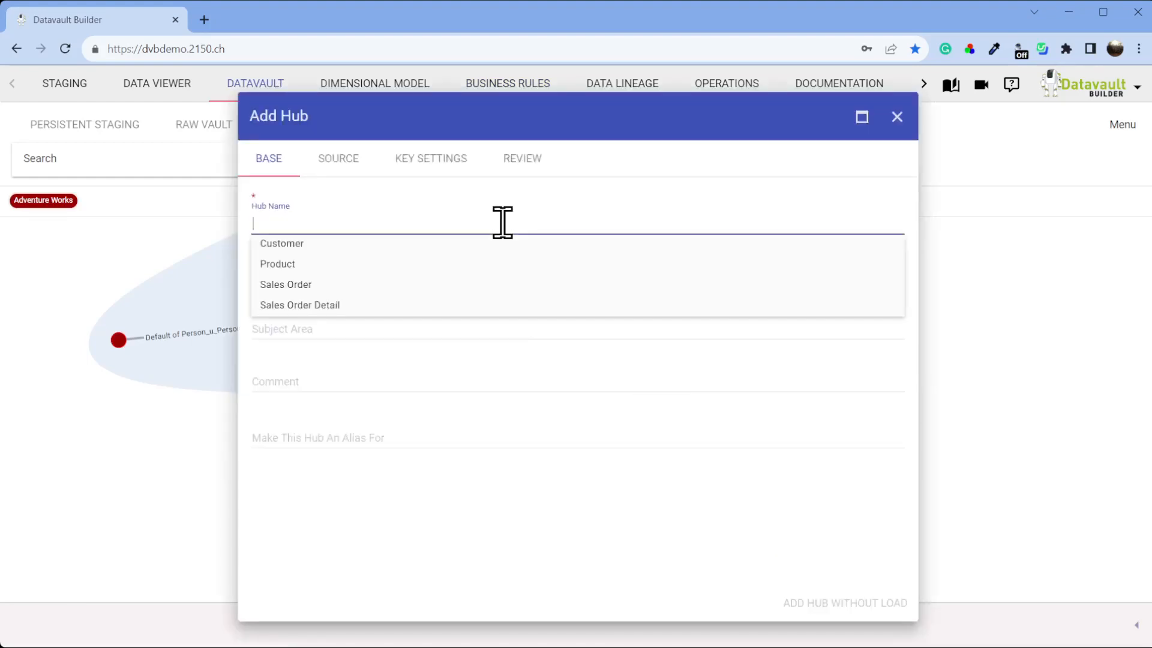
{"action": "type", "text": "Bridge"}
{"action": "key", "text": "Tab"}
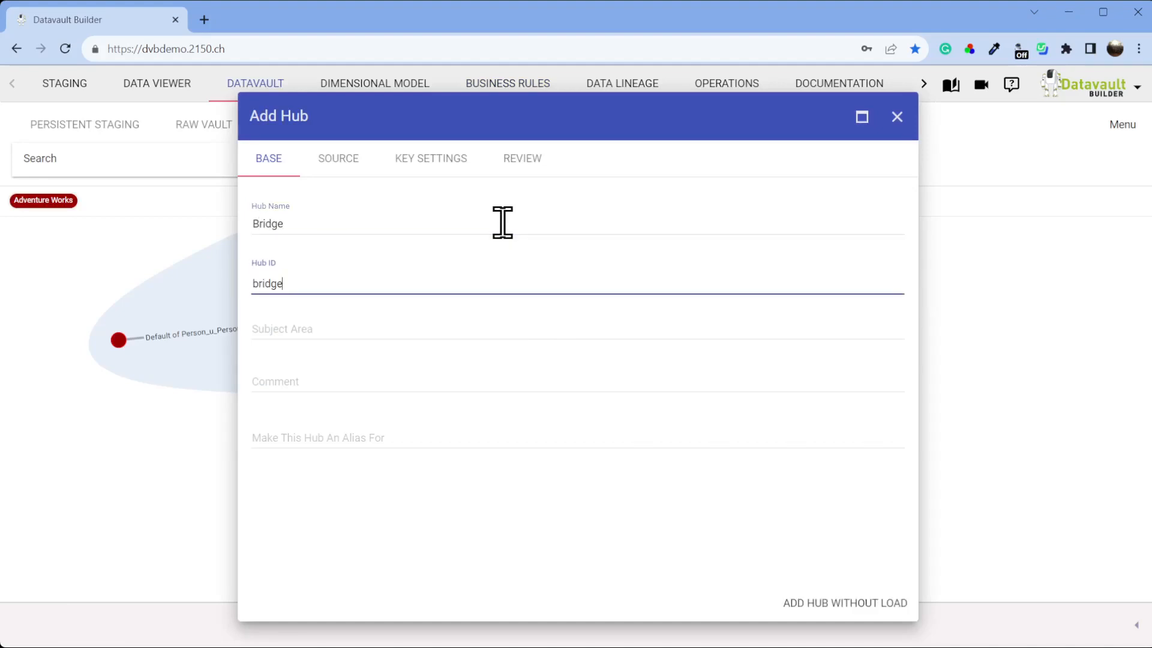
Set the Bridge hub's subject area to Technical and add the hub without a load.
{"action": "left_click", "coordinate": [331, 324]}
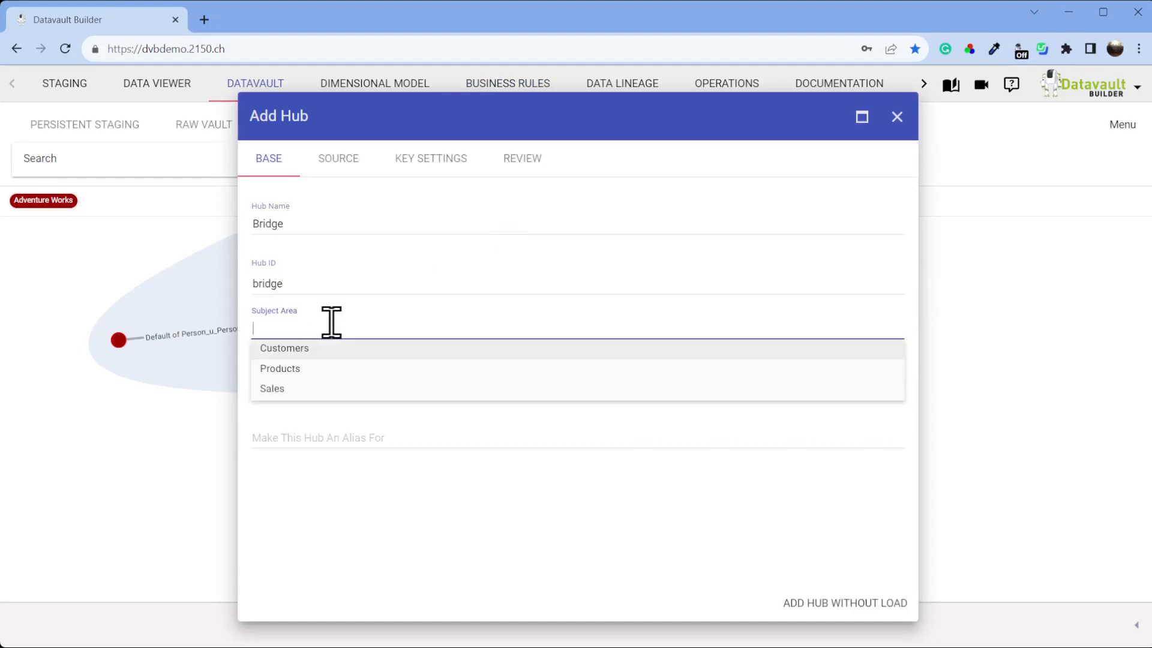
{"action": "type", "text": "Masterd"}
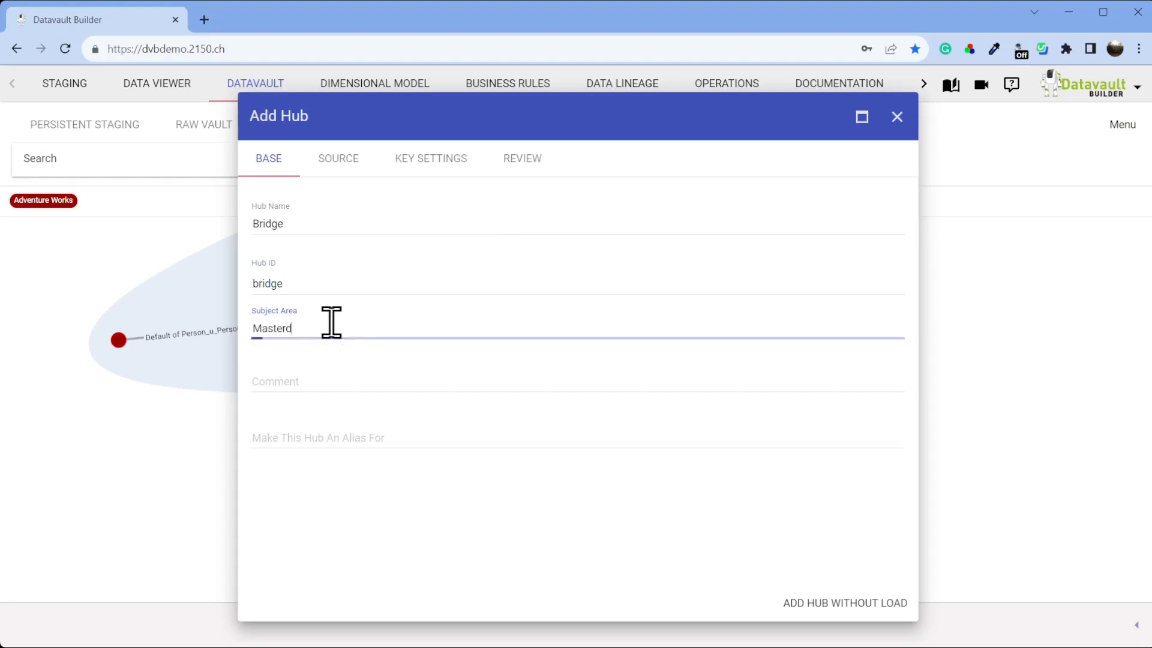
{"action": "type", "text": "at"}
{"action": "key", "text": "BackSpace"}
{"action": "key", "text": "BackSpace"}
{"action": "key", "text": "BackSpace"}
{"action": "key", "text": "BackSpace"}
{"action": "key", "text": "BackSpace"}
{"action": "key", "text": "BackSpace"}
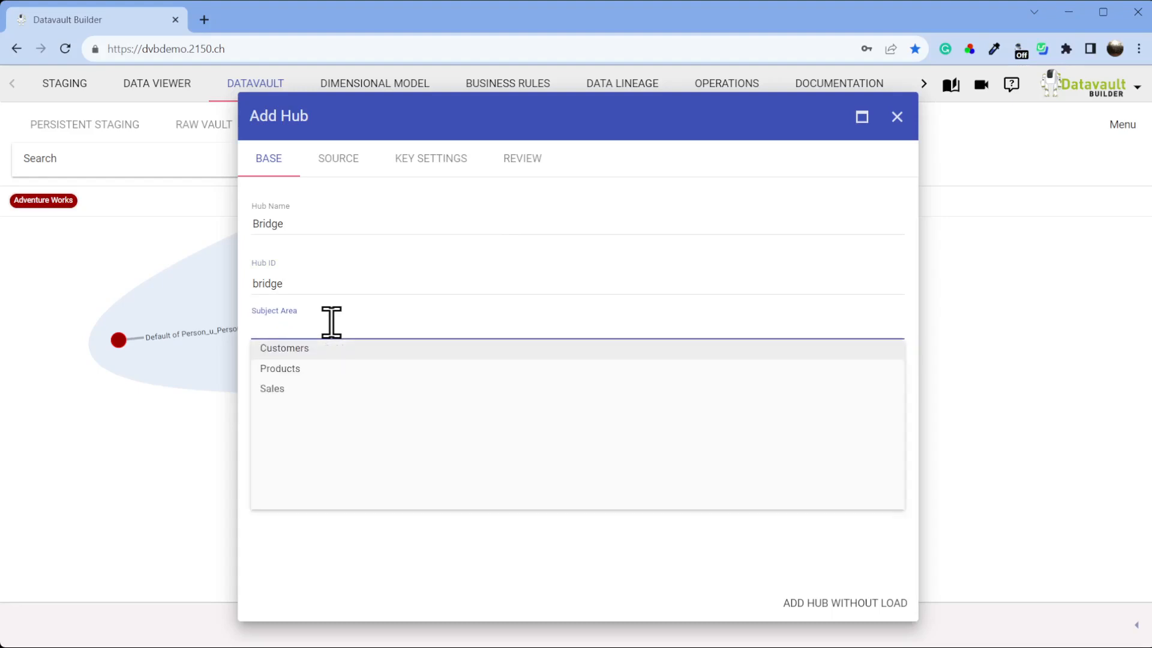
{"action": "type", "text": "Technical"}
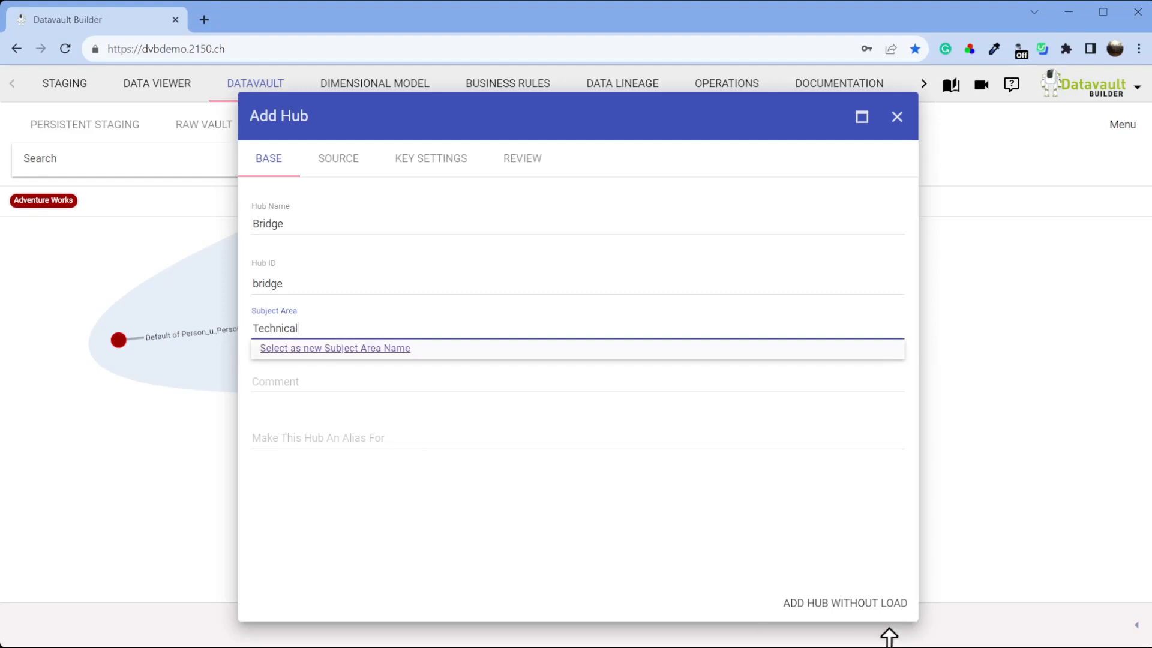
{"action": "left_click", "coordinate": [867, 607]}
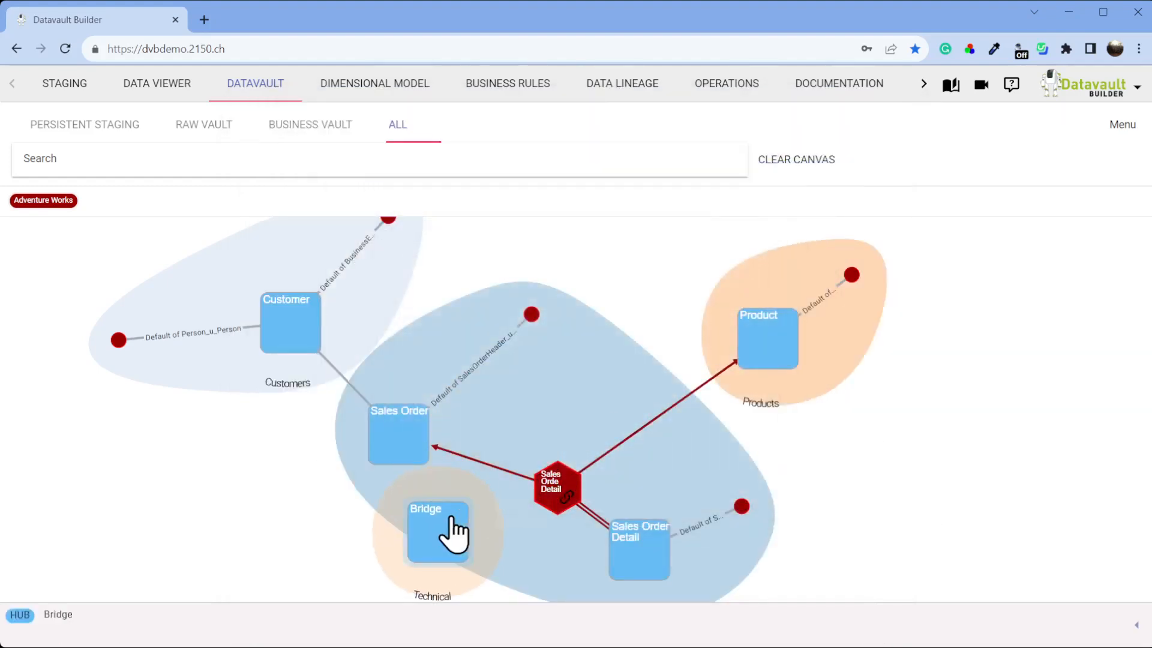
Move the Bridge hub to the free area below Product and open its details.
{"action": "left_click_drag", "start_coordinate": [455, 531], "coordinate": [939, 462]}
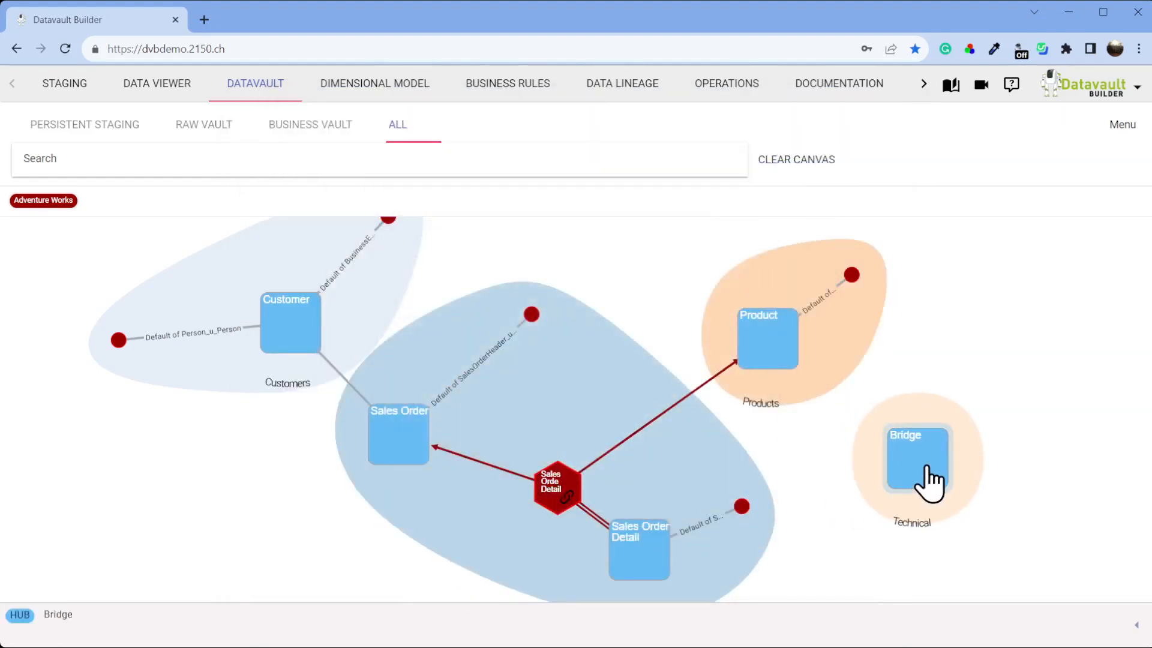
{"action": "left_click", "coordinate": [930, 483]}
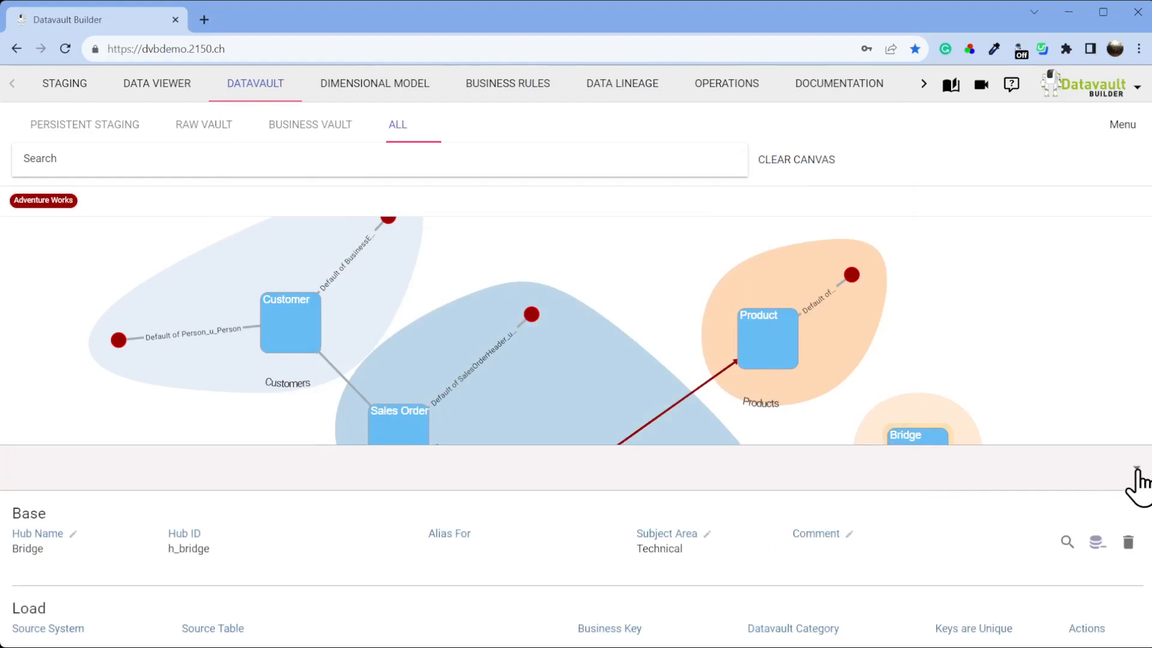
Create a business object in the dimensional model with start hub Bridge, source system Hub and start data set Hub Bridge.
{"action": "left_click", "coordinate": [392, 89]}
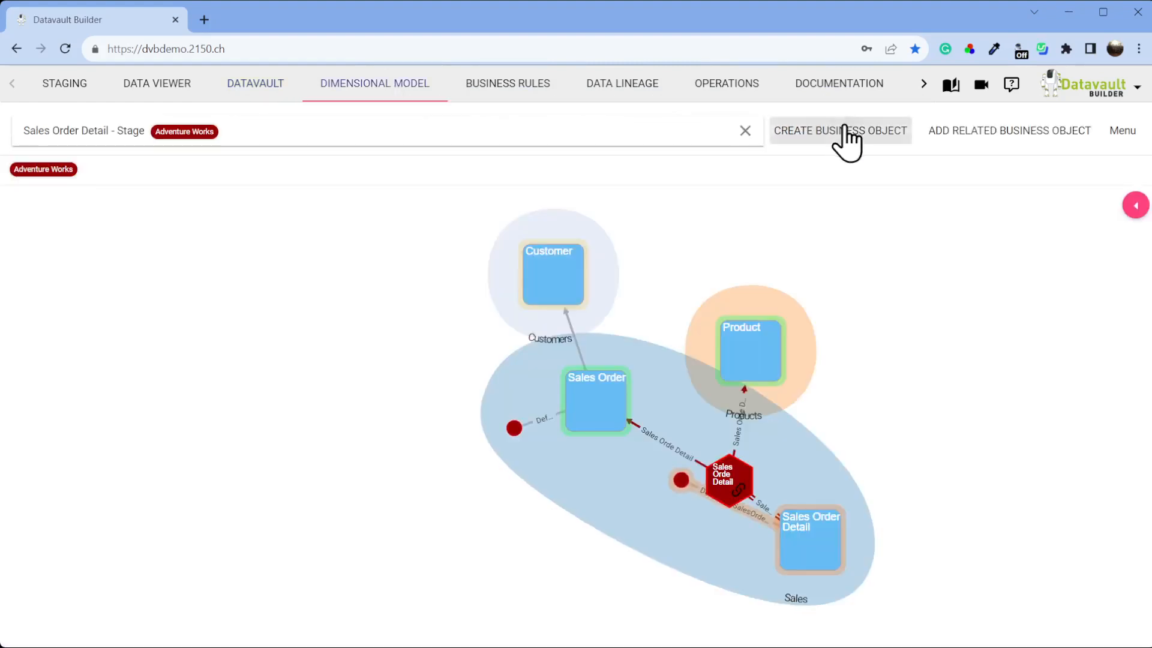
{"action": "left_click", "coordinate": [843, 131]}
{"action": "left_click", "coordinate": [383, 189]}
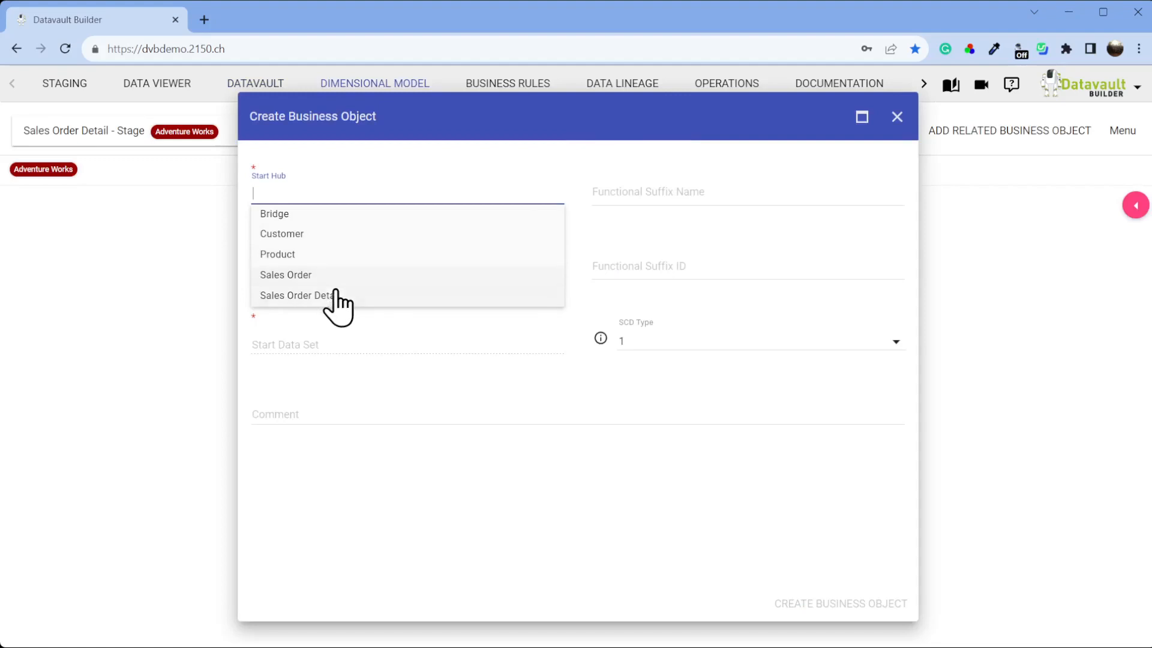
{"action": "left_click", "coordinate": [291, 214]}
{"action": "left_click", "coordinate": [341, 268]}
{"action": "left_click", "coordinate": [342, 287]}
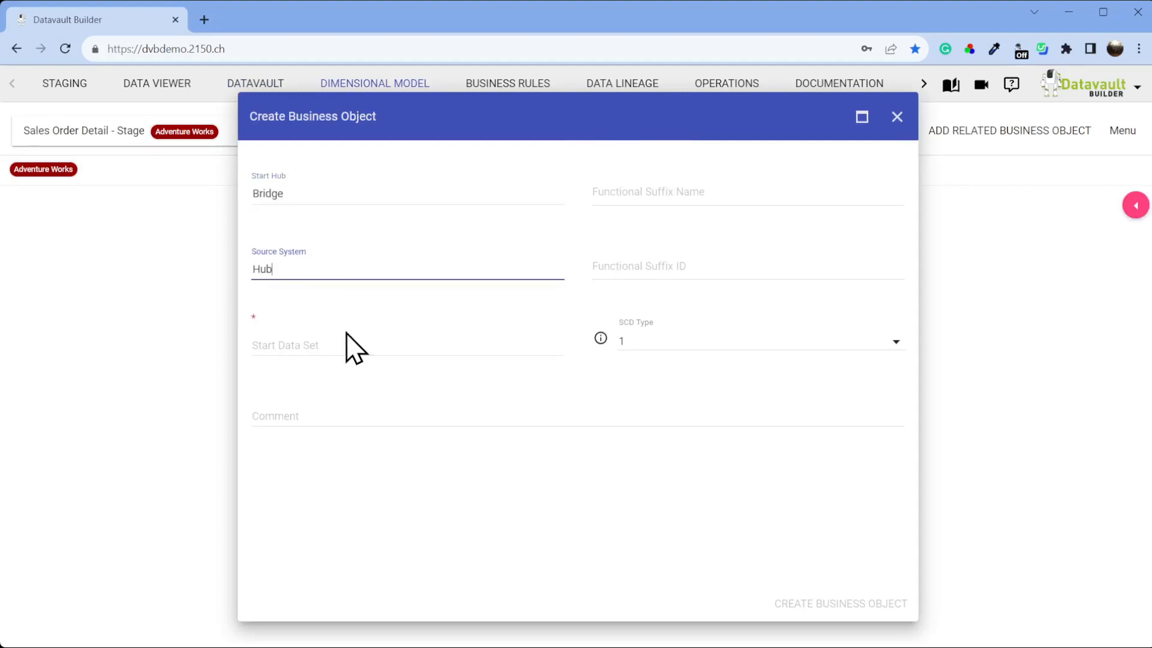
{"action": "left_click", "coordinate": [346, 348]}
{"action": "left_click", "coordinate": [343, 368]}
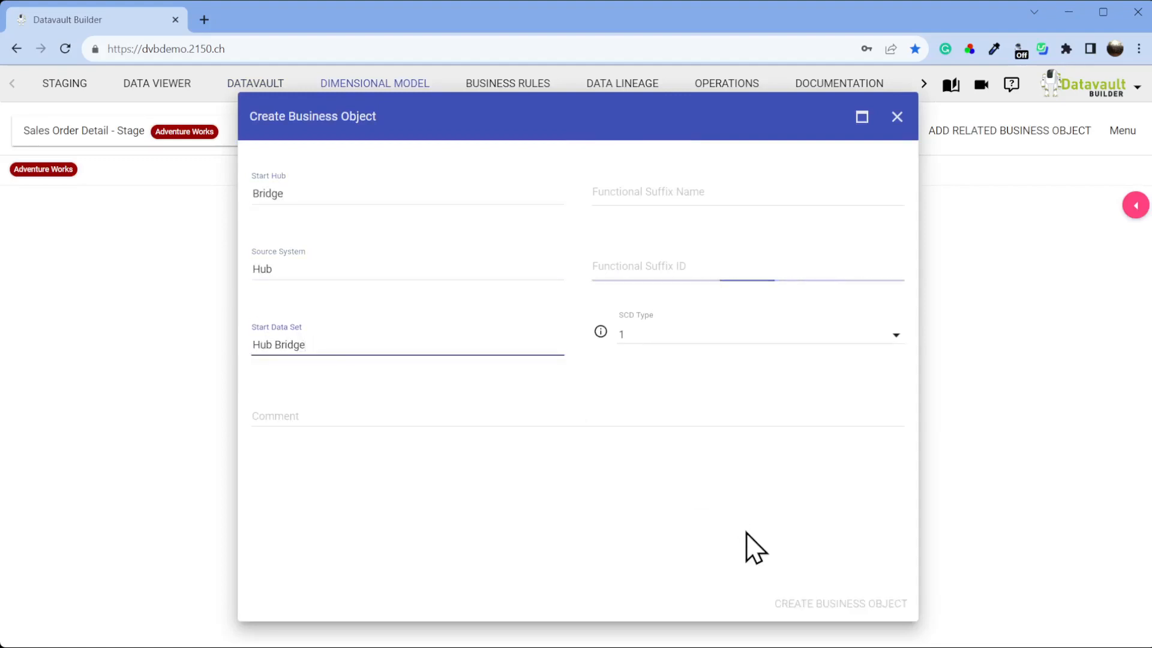
{"action": "left_click", "coordinate": [833, 604]}
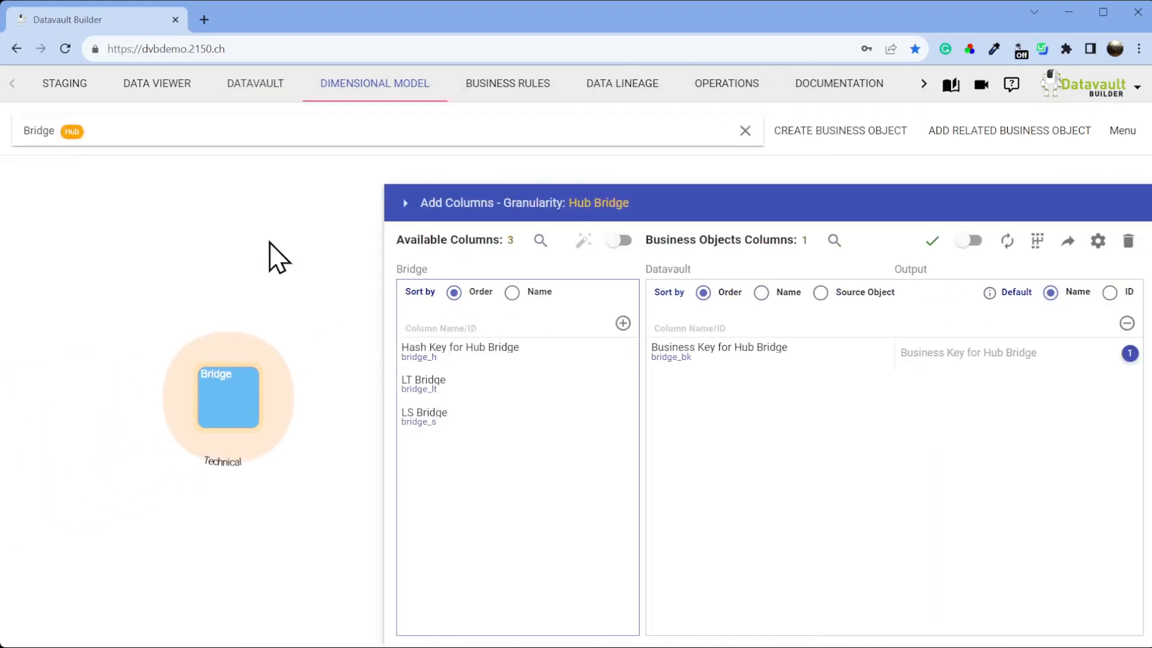
Copy the view name business_rules.sales_order_s_adventure_works_c_stage from the Sales Order - Stage default ruleset code.
{"action": "left_click", "coordinate": [490, 87]}
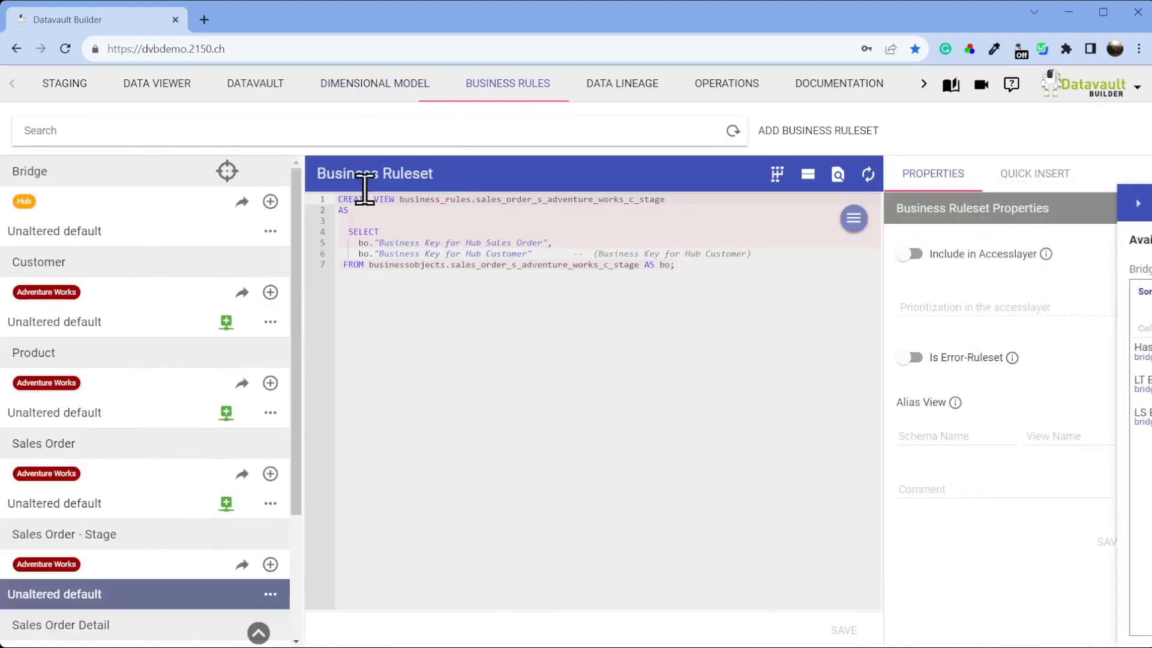
{"action": "scroll", "coordinate": [248, 399], "scroll_direction": "down", "scroll_amount": 2}
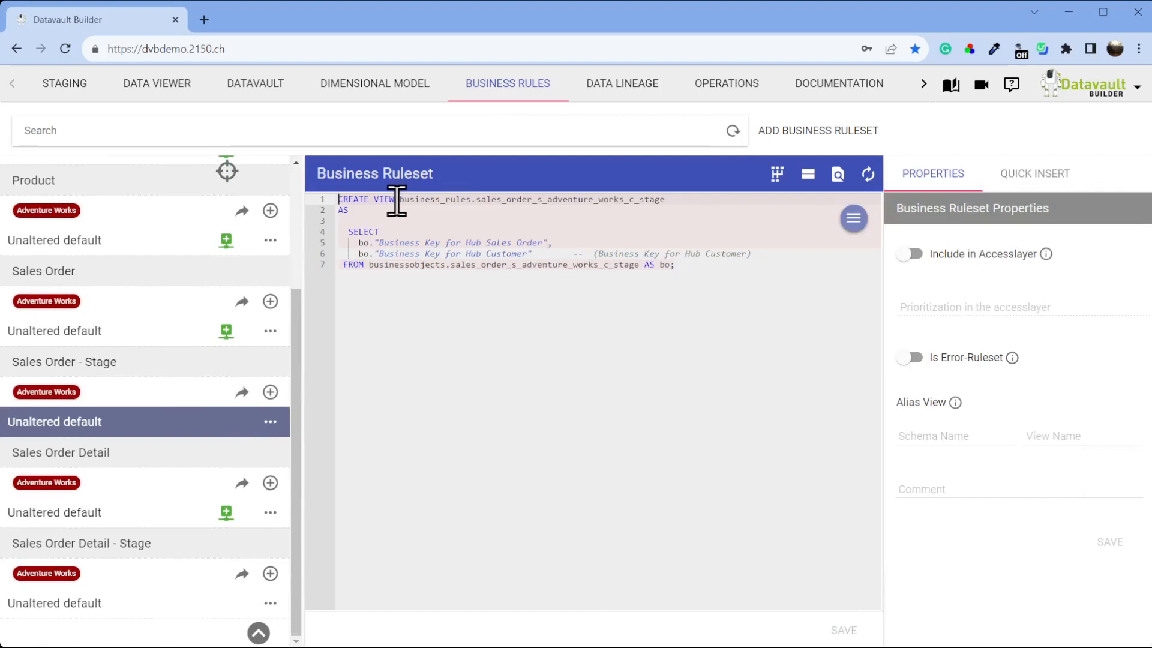
{"action": "left_click_drag", "start_coordinate": [400, 201], "coordinate": [666, 199]}
{"action": "key", "text": "ctrl+c"}
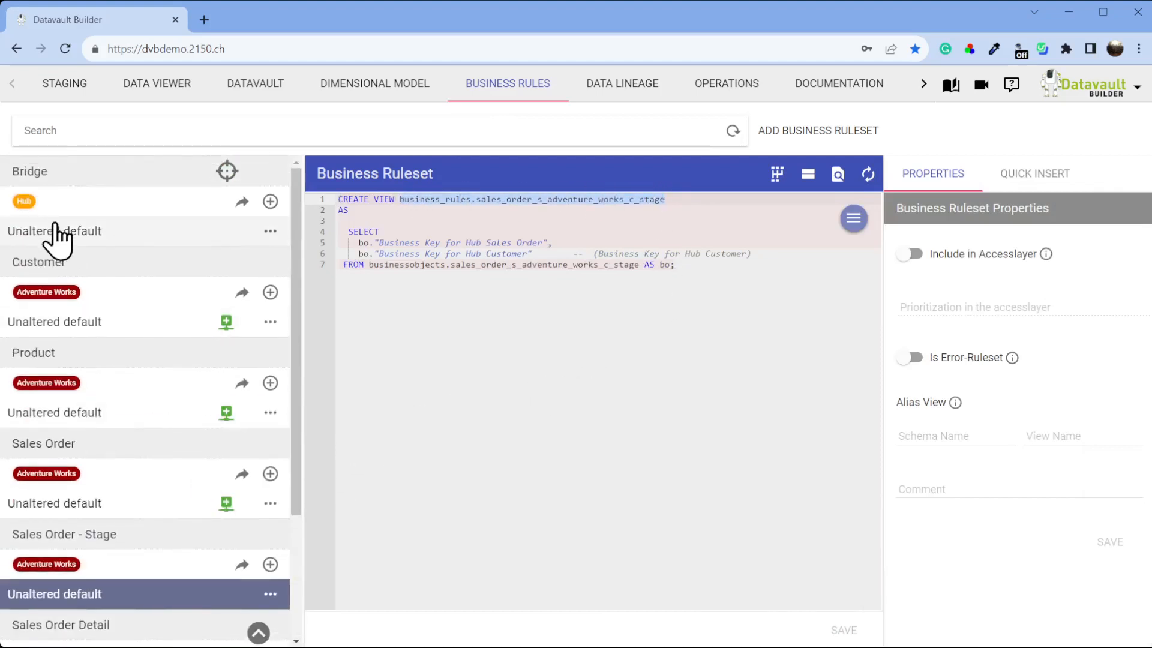
Add a business ruleset named Sales Order to the Bridge business object.
{"action": "mouse_move", "coordinate": [276, 236]}
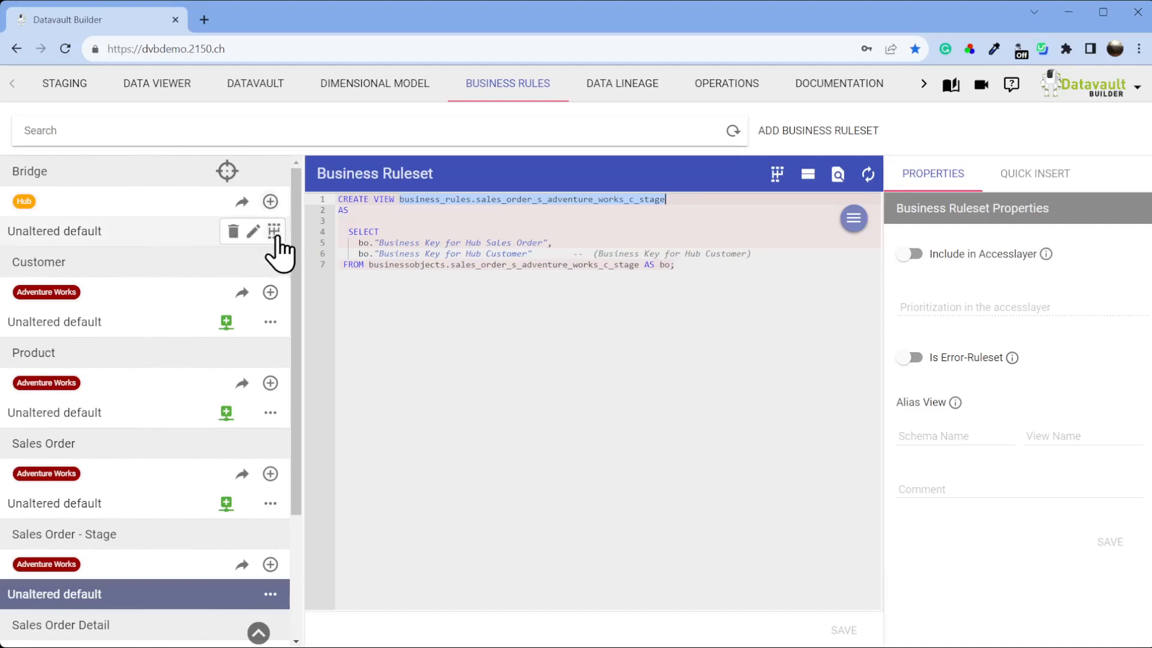
{"action": "left_click", "coordinate": [270, 201]}
{"action": "left_click", "coordinate": [322, 332]}
{"action": "type", "text": "Sales Order"}
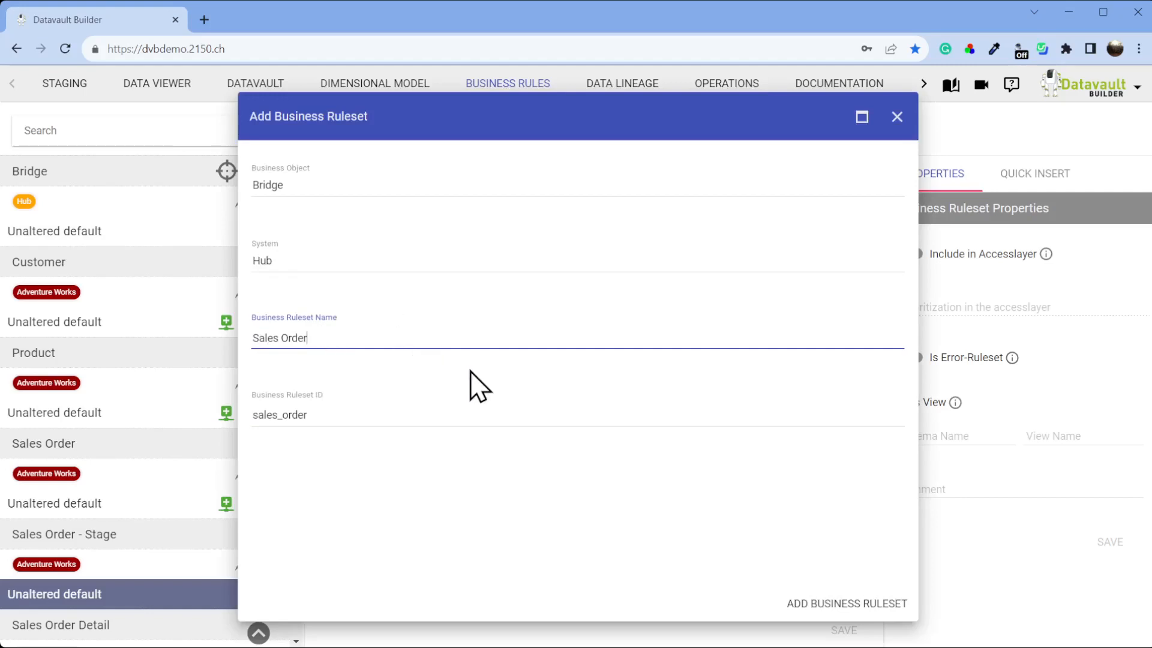
{"action": "left_click", "coordinate": [864, 604]}
{"action": "left_click", "coordinate": [214, 262]}
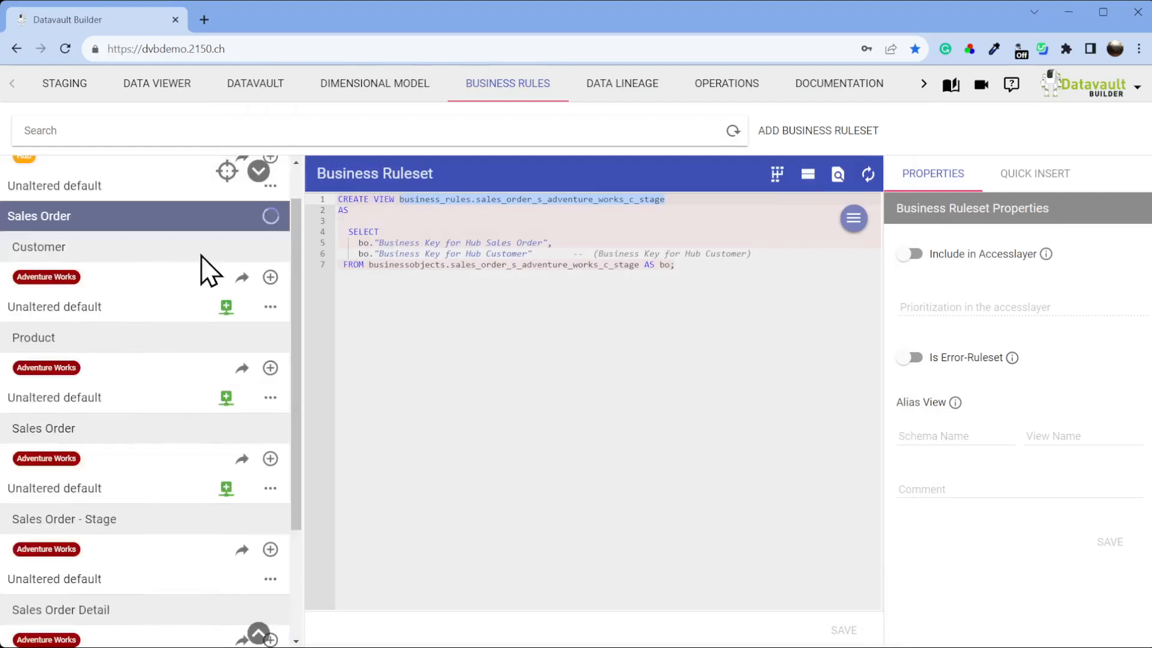
Replace the SELECT statement of the Bridge Sales Order ruleset with the copied Sales Order stage view name.
{"action": "left_click_drag", "start_coordinate": [343, 231], "coordinate": [557, 238]}
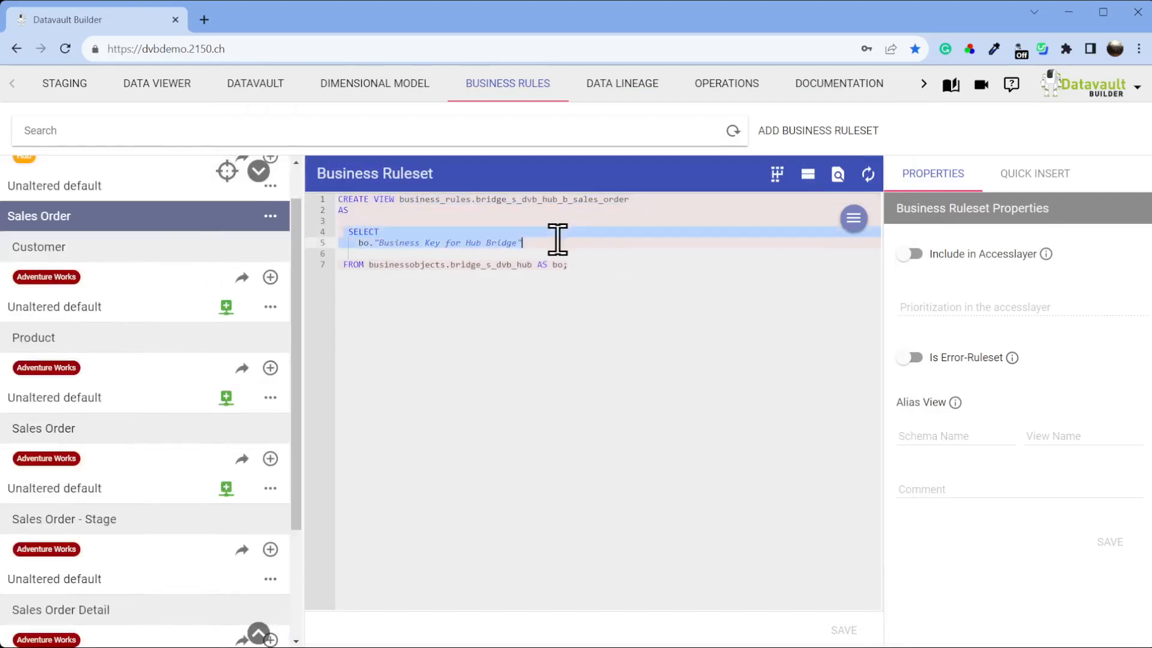
{"action": "left_click", "coordinate": [563, 246]}
{"action": "left_click_drag", "start_coordinate": [347, 233], "coordinate": [618, 265]}
{"action": "key", "text": "ctrl+v"}
{"action": "key", "text": "Up"}
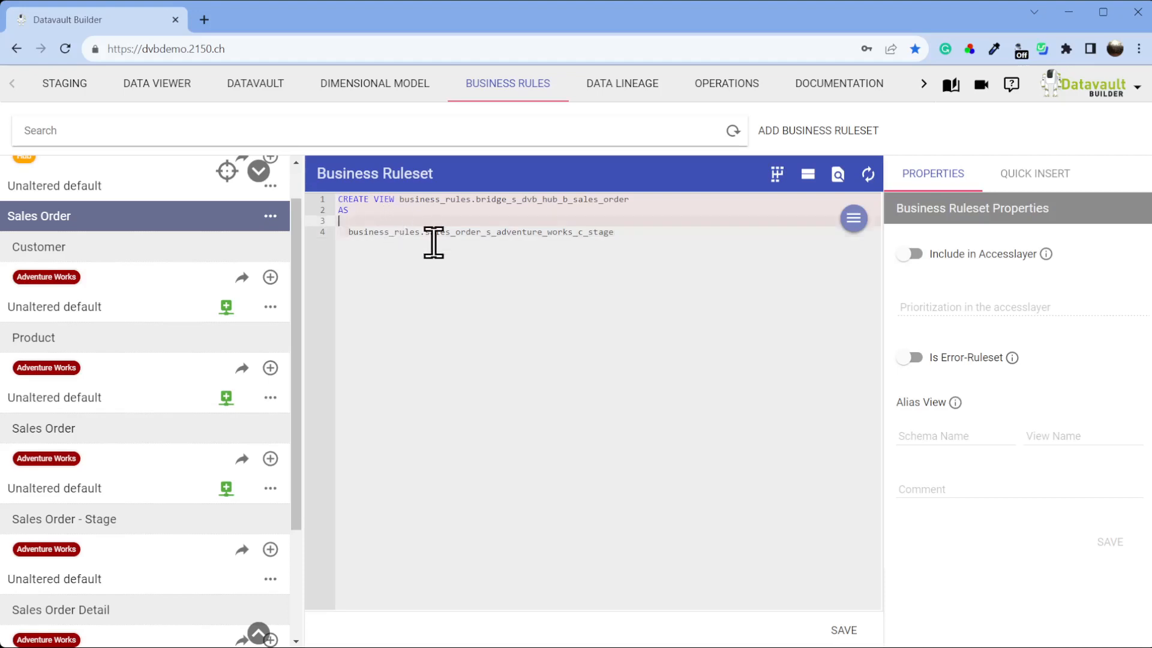
Write a Select * with 'Sales Order' as "Stage" from the pasted stage view.
{"action": "type", "text": "Select *"}
{"action": "type", "text": " from"}
{"action": "key", "text": "Return"}
{"action": "key", "text": "Return"}
{"action": "type", "text": "'Sales order"}
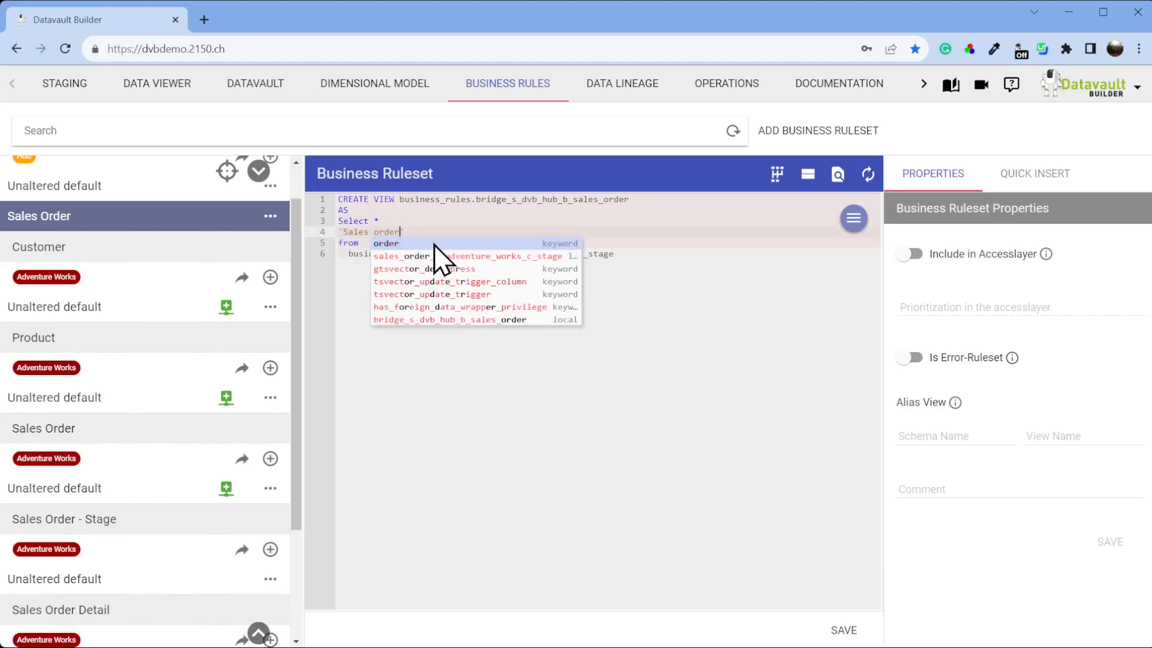
{"action": "key", "text": "BackSpace"}
{"action": "key", "text": "BackSpace"}
{"action": "key", "text": "BackSpace"}
{"action": "type", "text": "Order' as"}
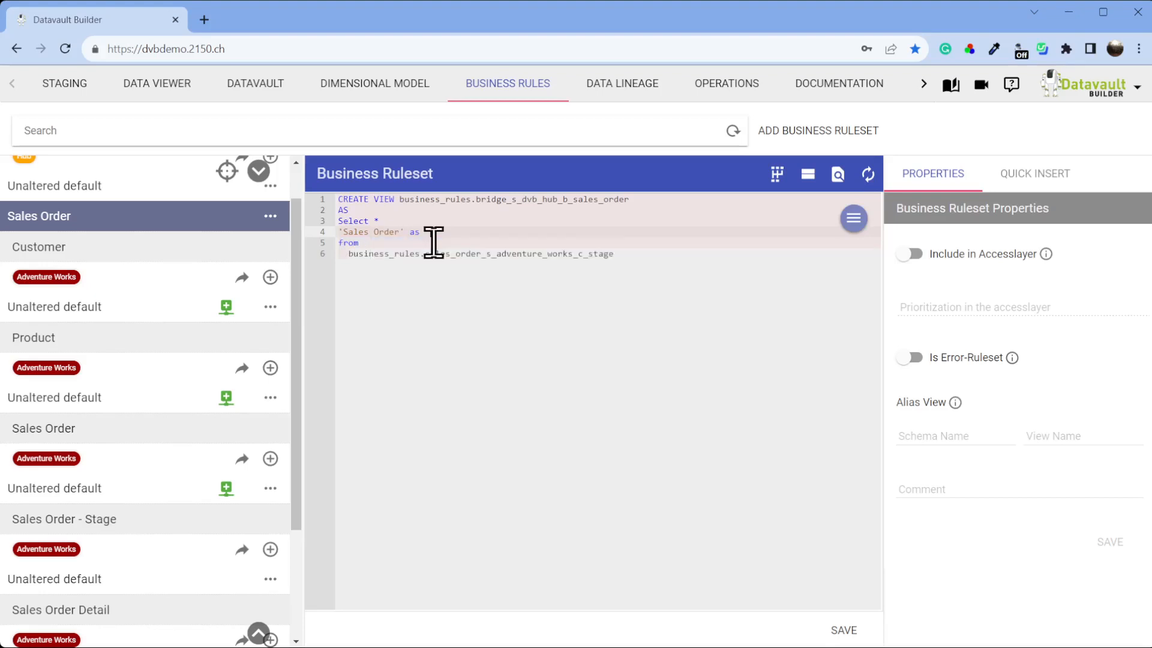
{"action": "type", "text": " \"Stage\""}
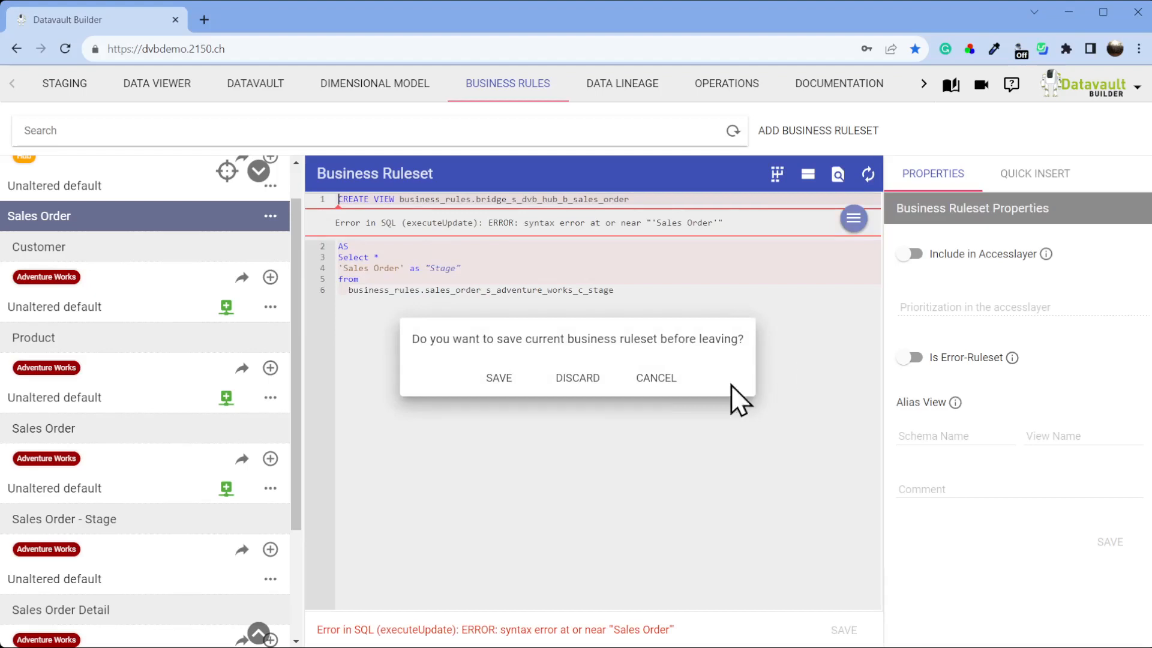
Add a comma after Select * in the ruleset code, save it and preview its data.
{"action": "left_click", "coordinate": [656, 376]}
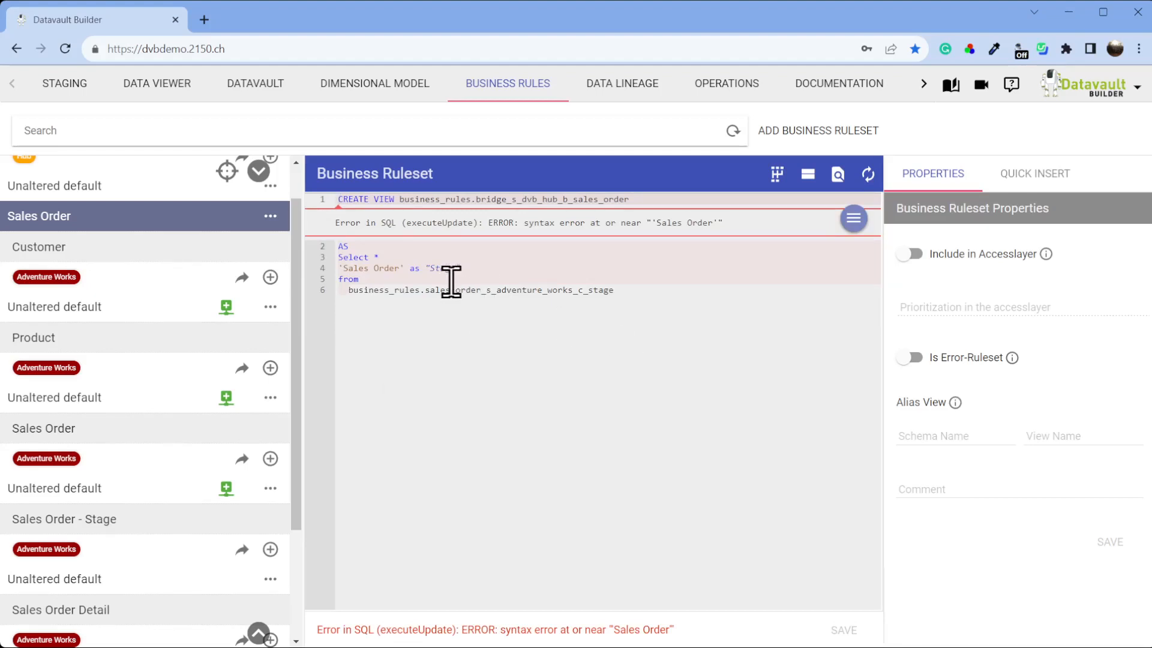
{"action": "left_click", "coordinate": [383, 259]}
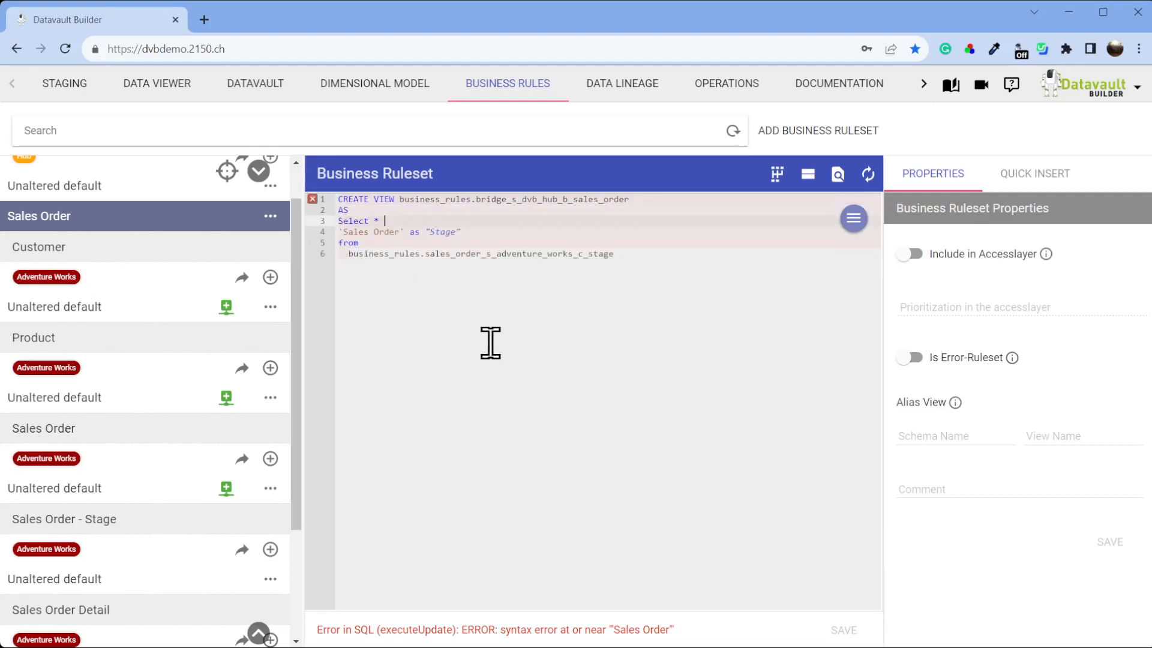
{"action": "type", "text": ","}
{"action": "key", "text": "ctrl+s"}
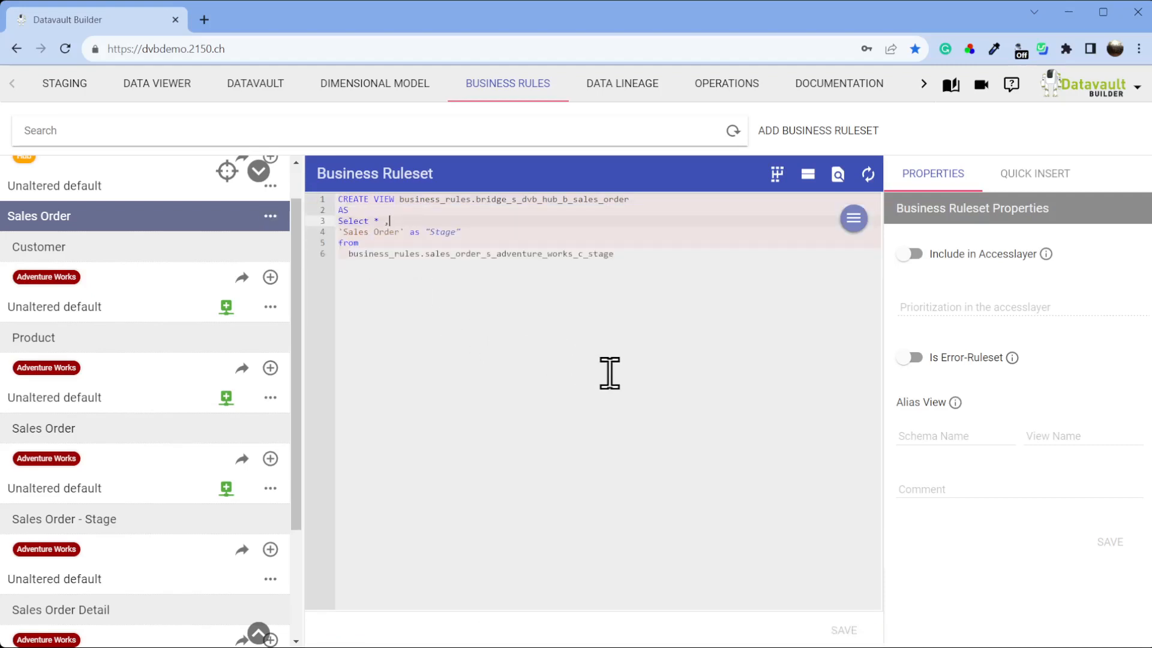
{"action": "left_click", "coordinate": [837, 175]}
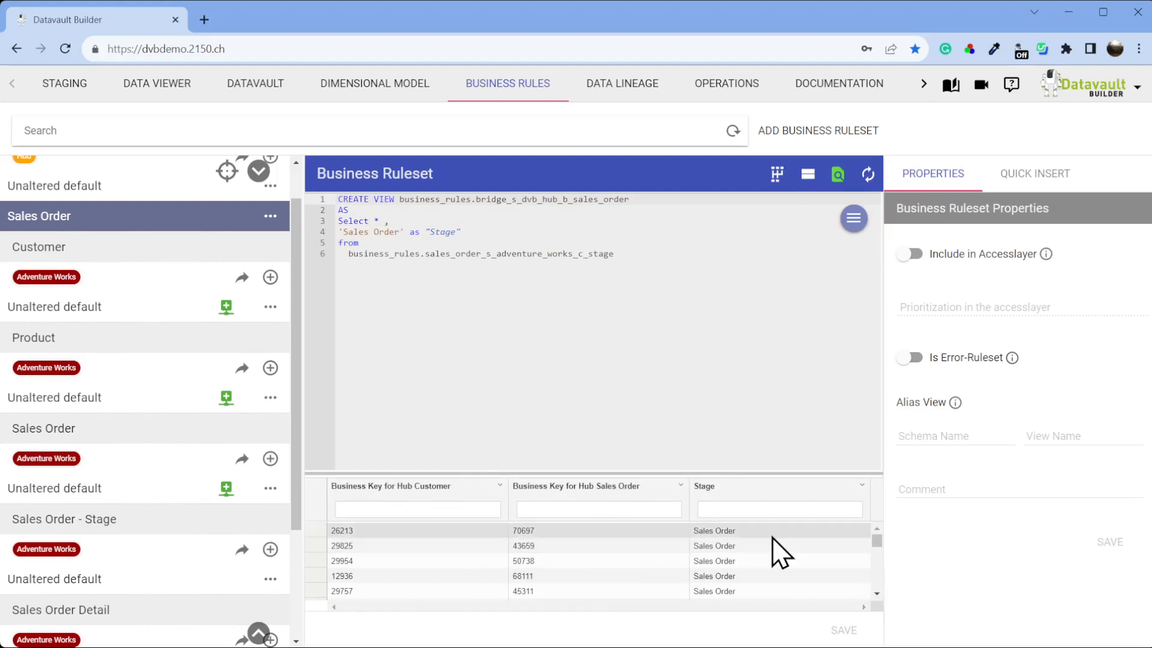
Add "Business Key for Hub Sales Order" as another column after "Stage" in the select list.
{"action": "left_click", "coordinate": [478, 232]}
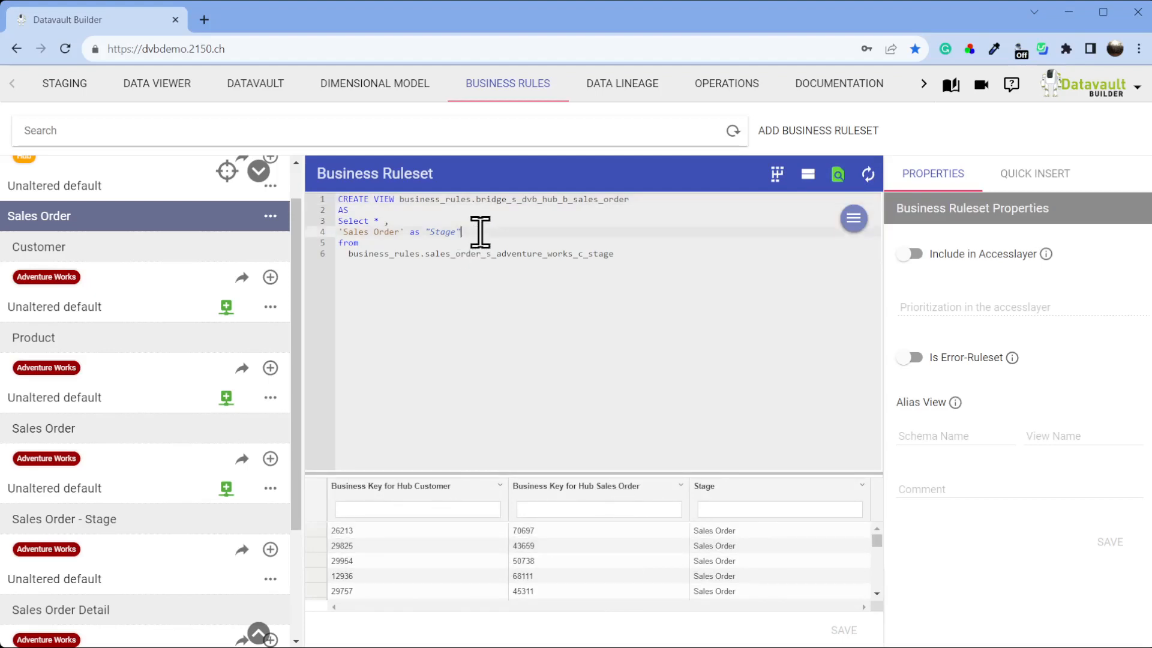
{"action": "type", "text": ","}
{"action": "key", "text": "Return"}
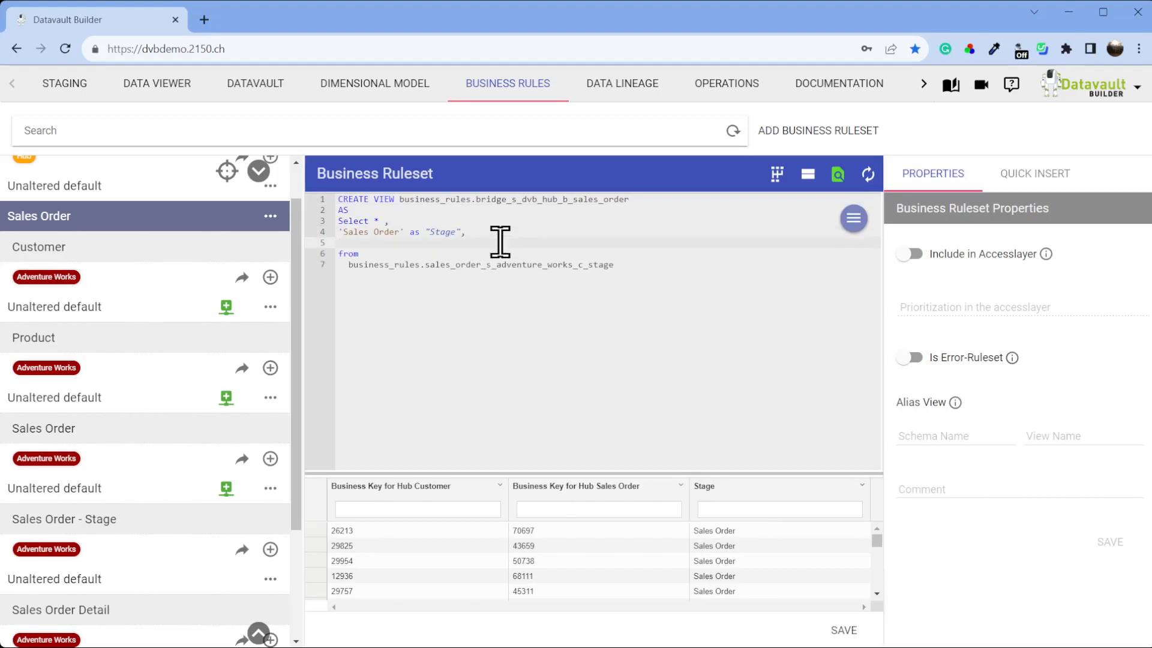
{"action": "type", "text": "\"Business"}
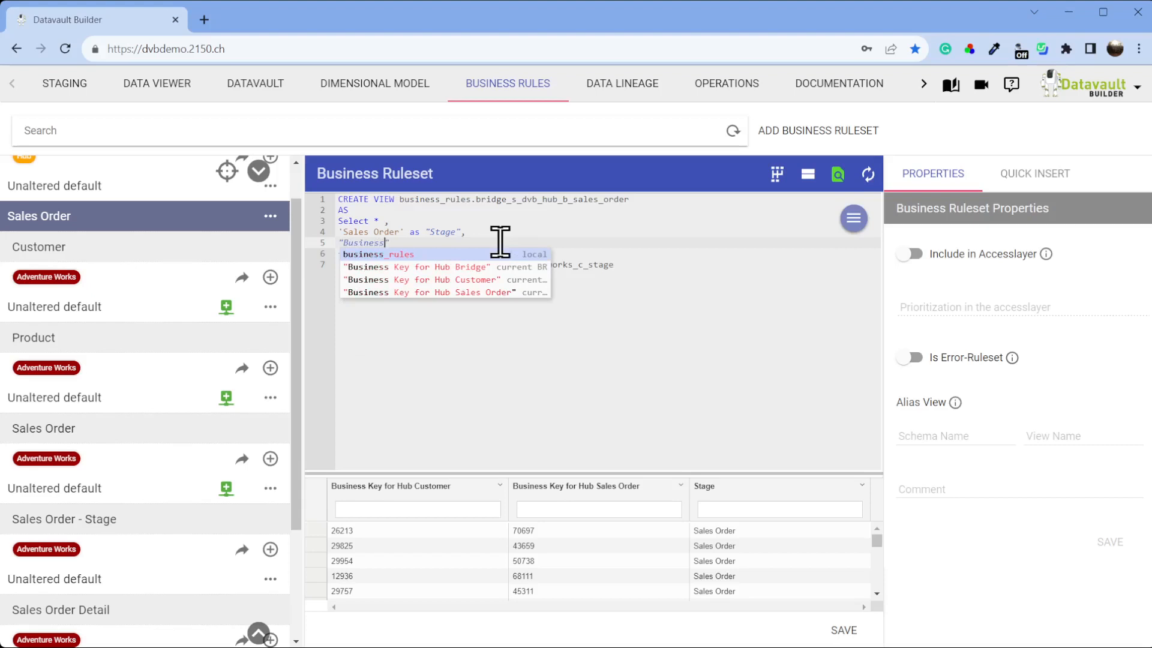
{"action": "type", "text": " Key"}
{"action": "key", "text": "Down"}
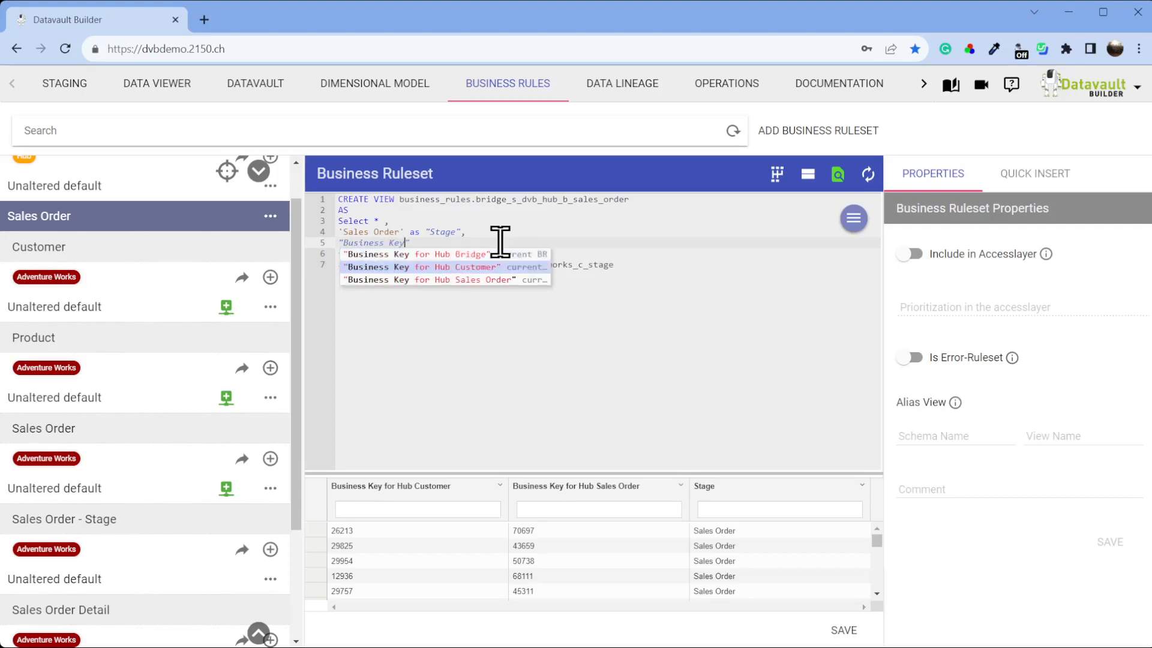
{"action": "key", "text": "Down"}
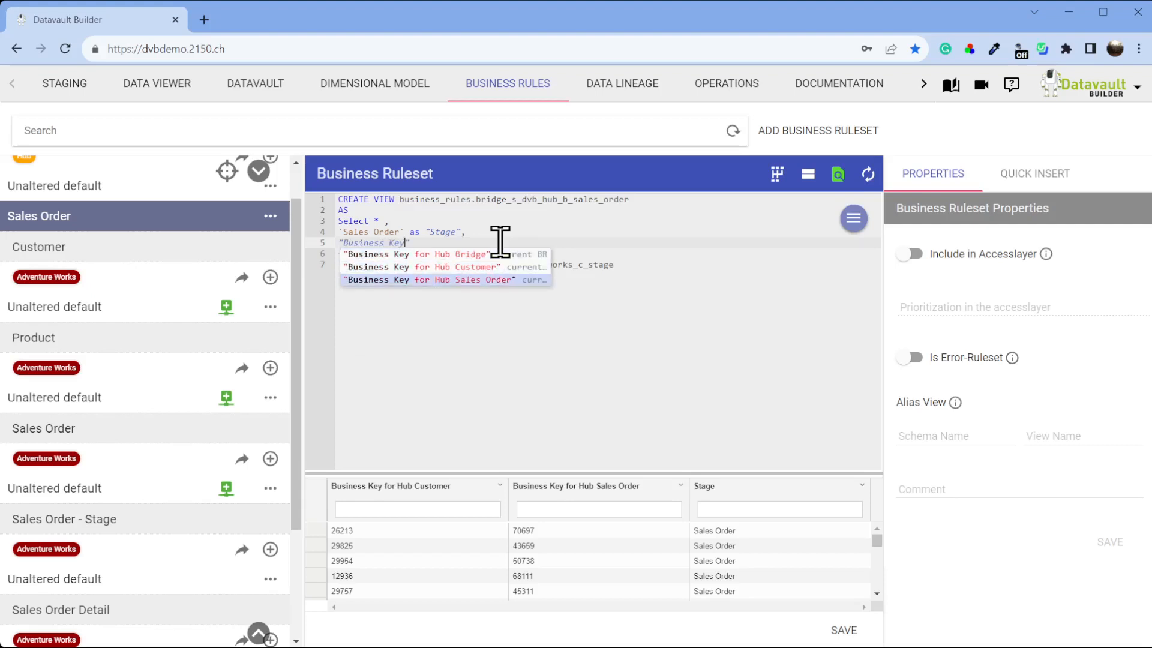
{"action": "key", "text": "Return"}
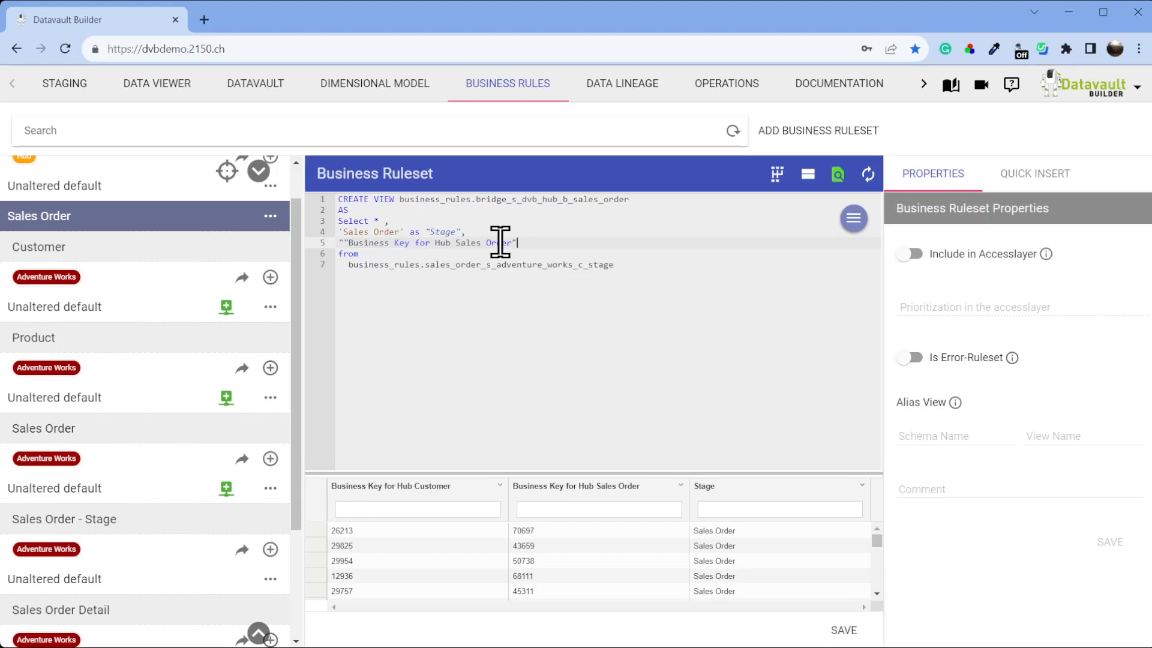
{"action": "key", "text": "Delete"}
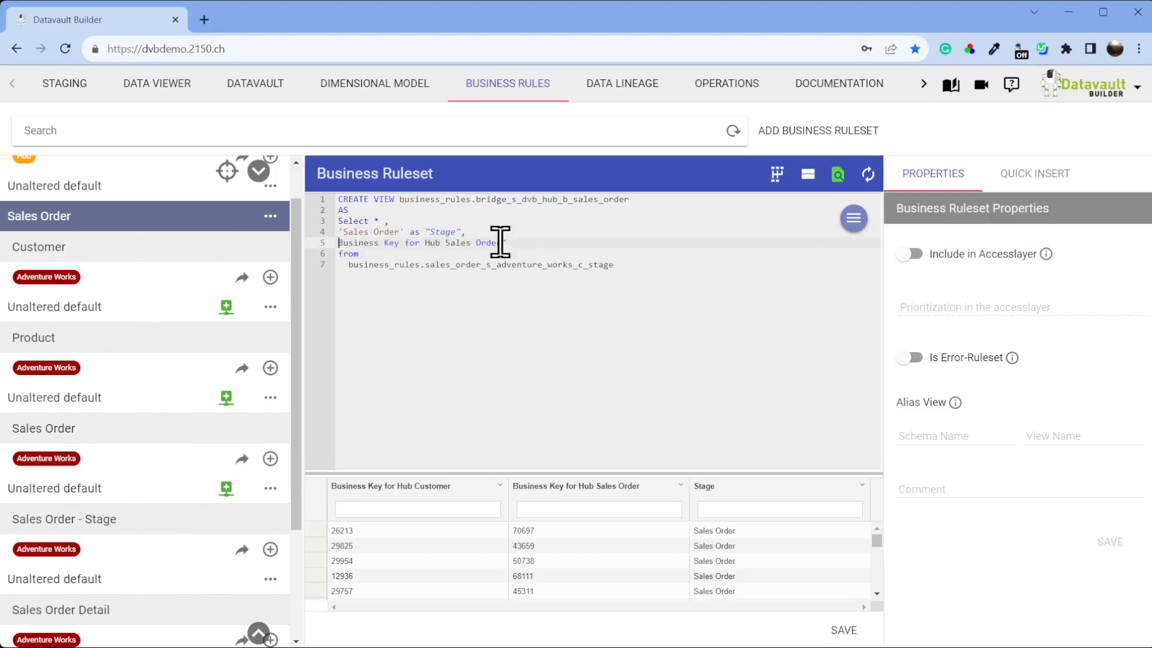
{"action": "key", "text": "Down"}
Alias the added business key column as "Stage Key" and save the ruleset.
{"action": "type", "text": "as "}
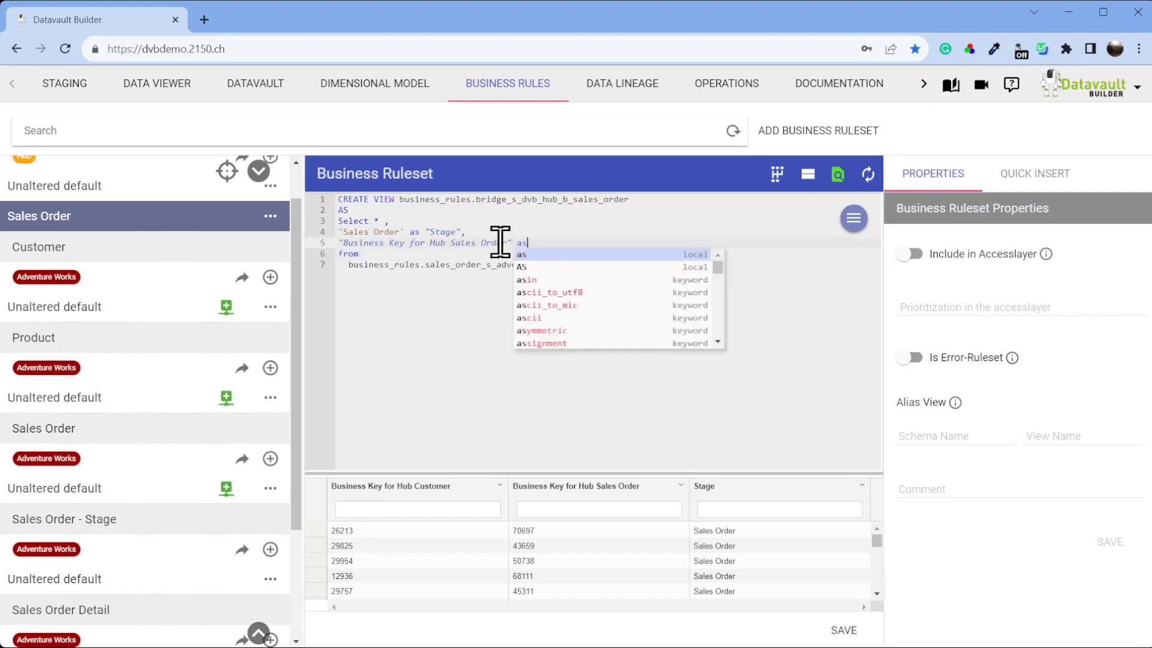
{"action": "type", "text": "\"Stage"}
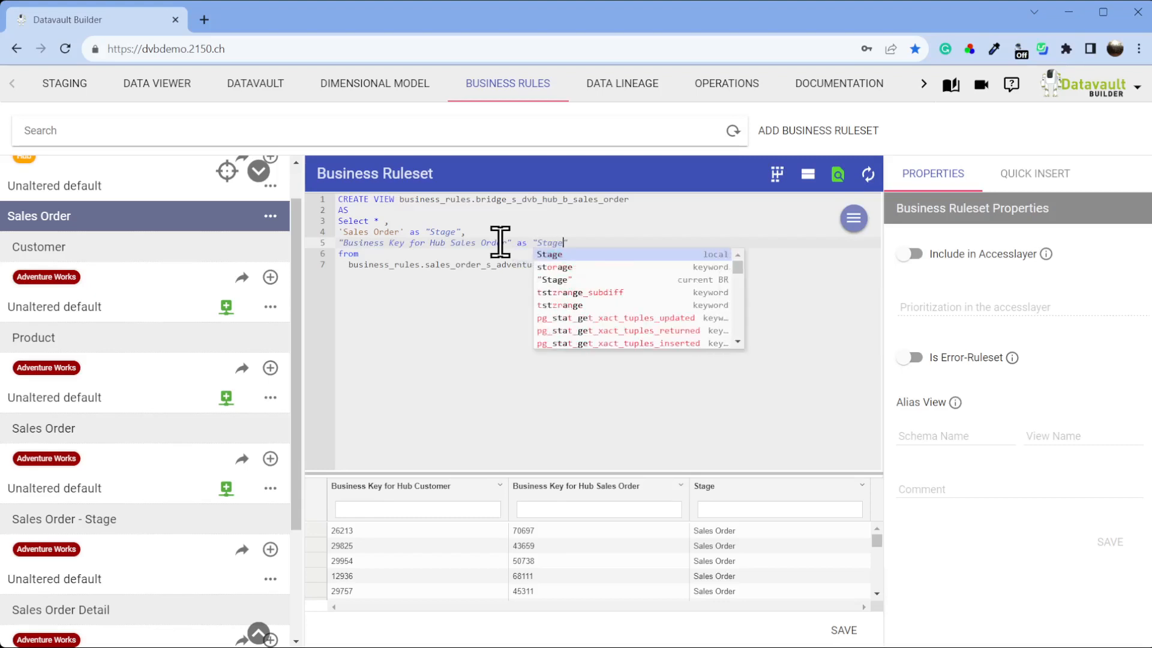
{"action": "type", "text": " Key\""}
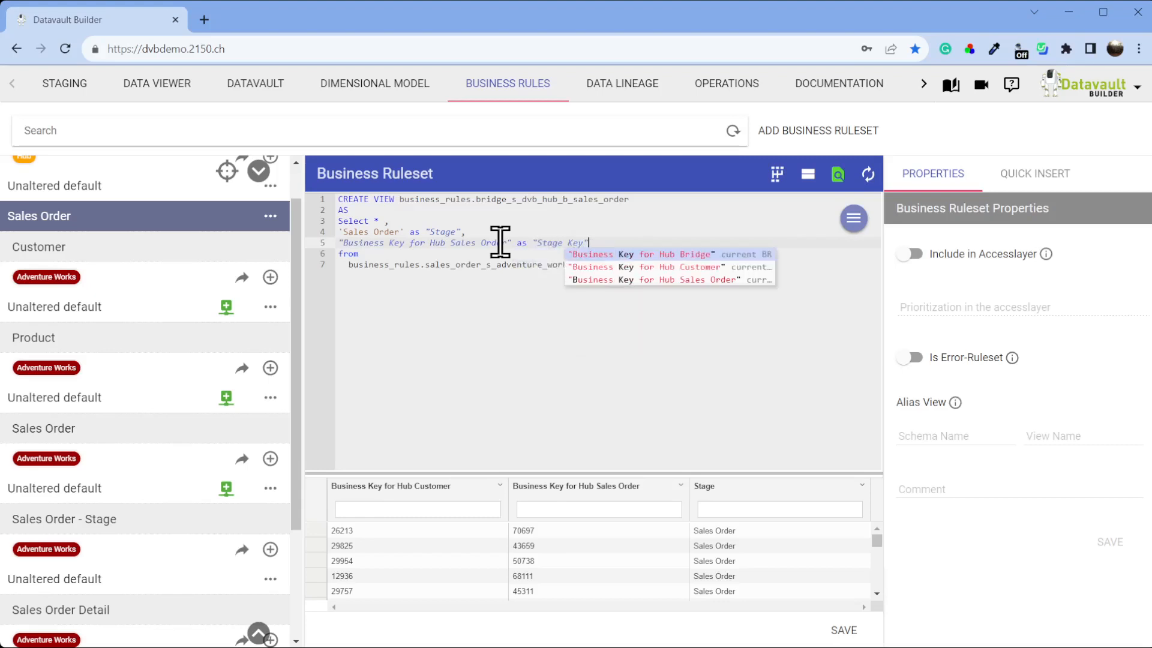
{"action": "left_click", "coordinate": [652, 231]}
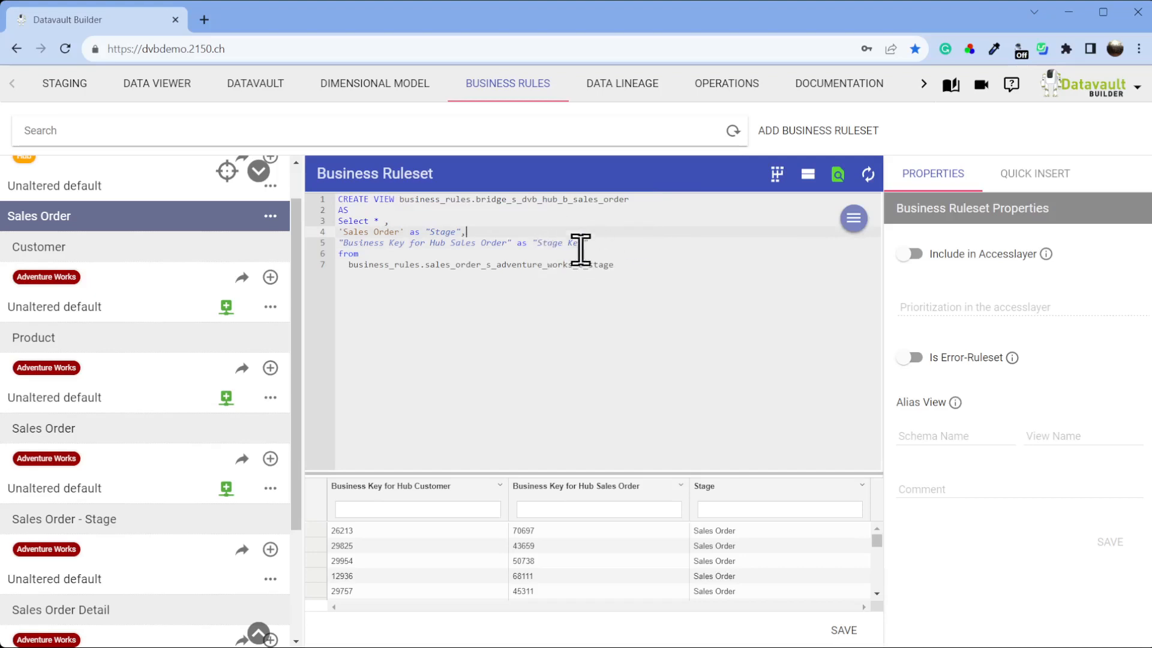
{"action": "key", "text": "ctrl+s"}
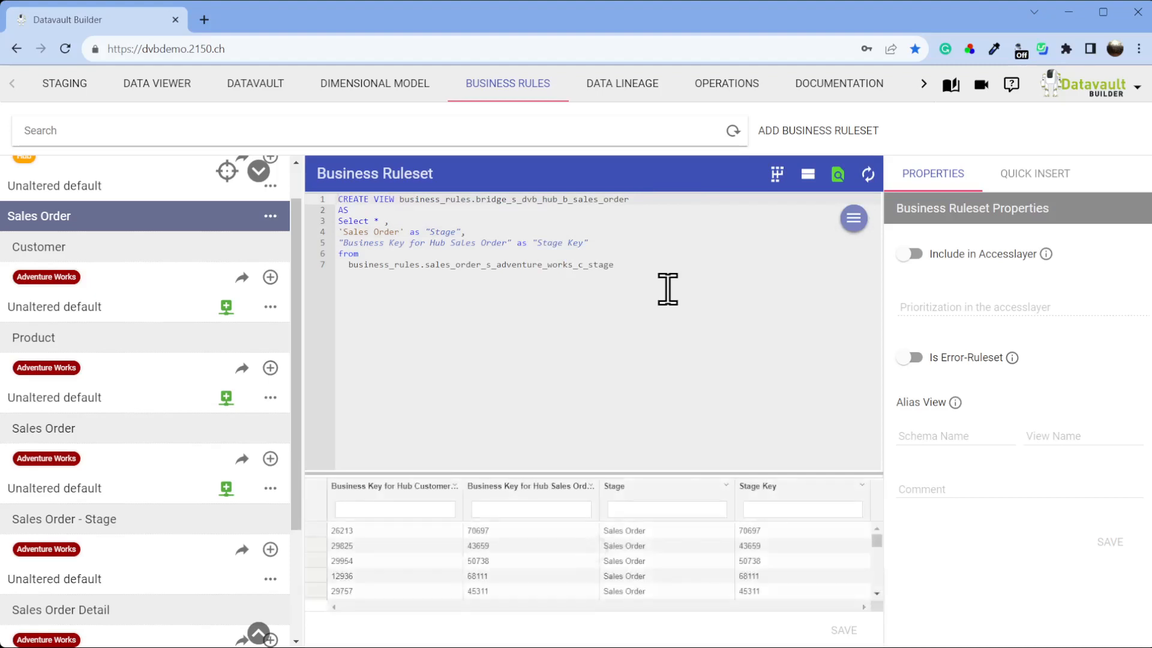
Check the "Stage Key" alias against the data preview, widening the Business Key for Hub Sales Order column.
{"action": "left_click_drag", "start_coordinate": [600, 244], "coordinate": [528, 244]}
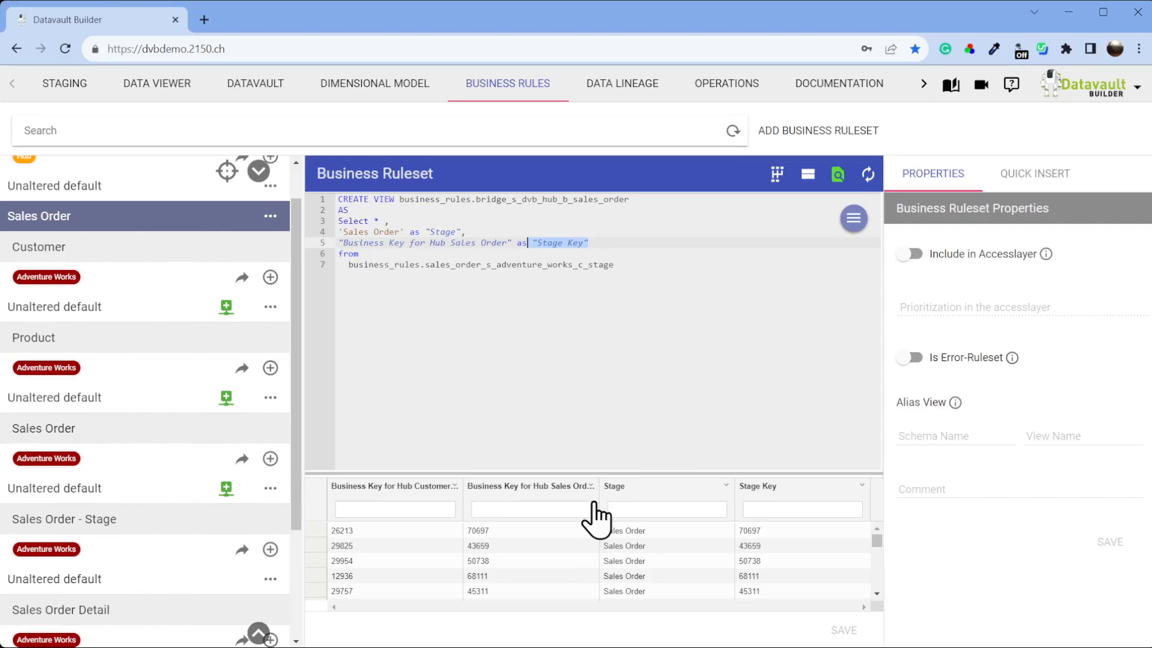
{"action": "left_click_drag", "start_coordinate": [601, 502], "coordinate": [613, 503]}
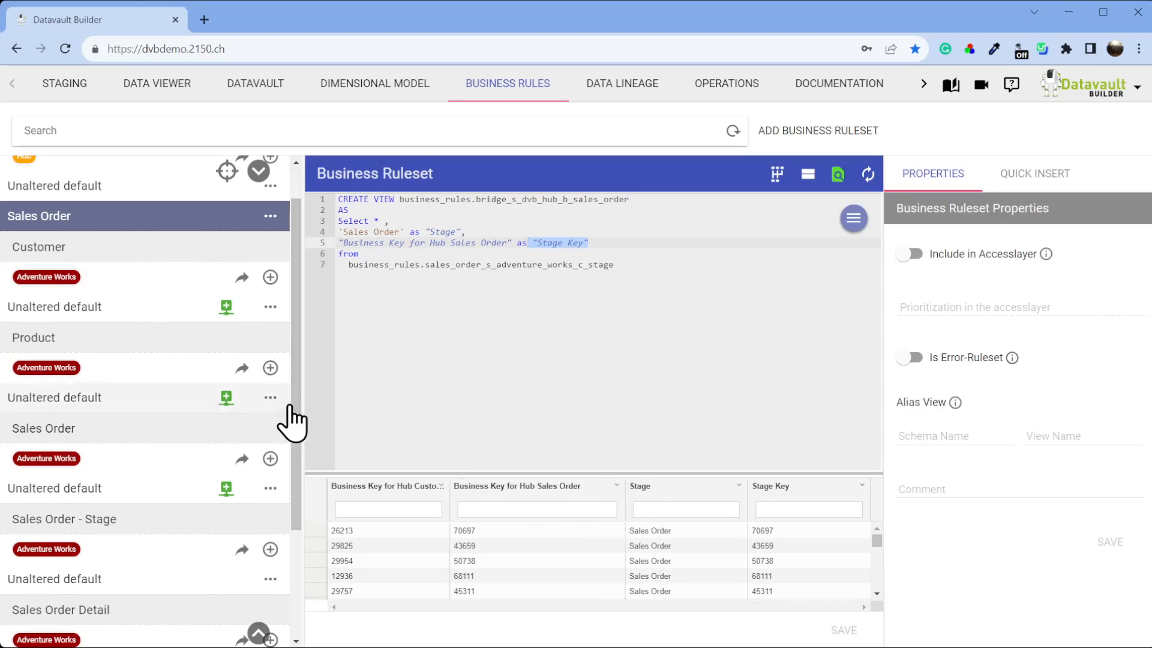
{"action": "scroll", "coordinate": [292, 423], "scroll_direction": "down", "scroll_amount": 3}
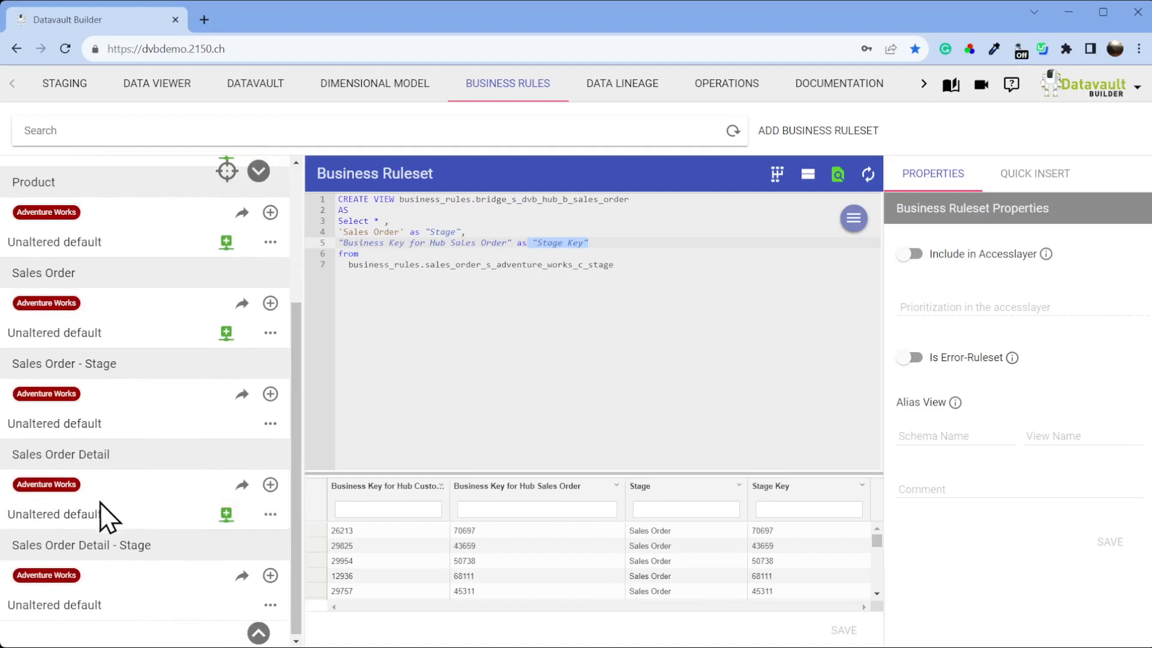
Copy the view name business_rules.sales_order_detail_s_adventure_works from the default ruleset of Sales Order Detail.
{"action": "left_click", "coordinate": [73, 509]}
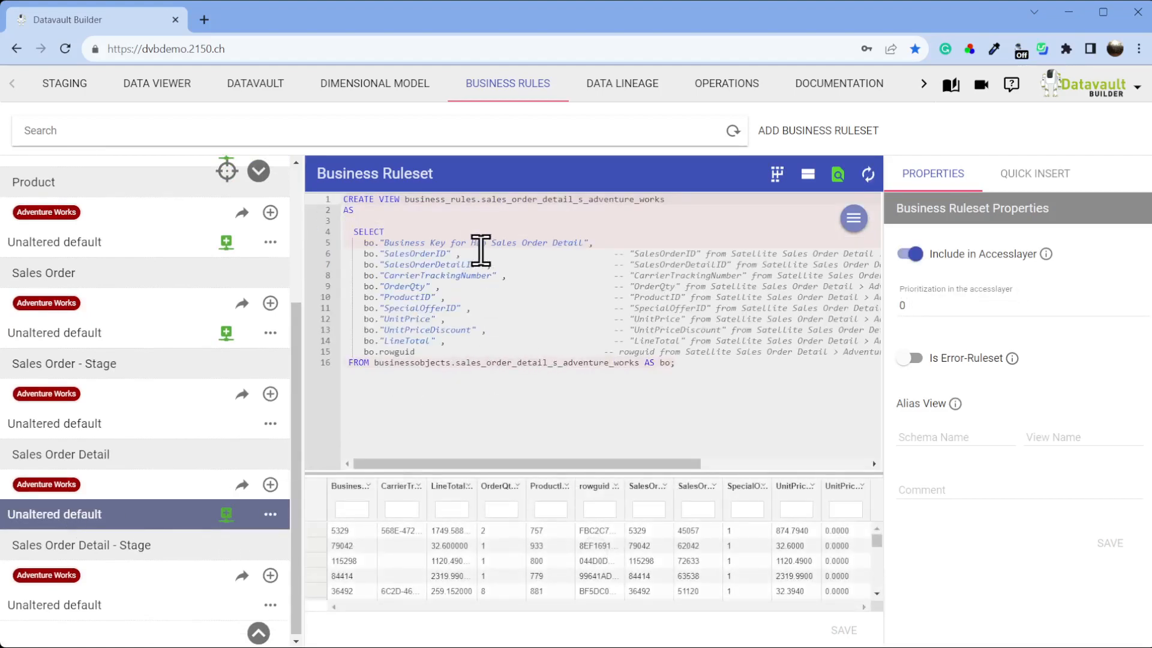
{"action": "left_click_drag", "start_coordinate": [403, 200], "coordinate": [679, 200]}
{"action": "key", "text": "ctrl+c"}
{"action": "scroll", "coordinate": [226, 294], "scroll_direction": "up", "scroll_amount": 3}
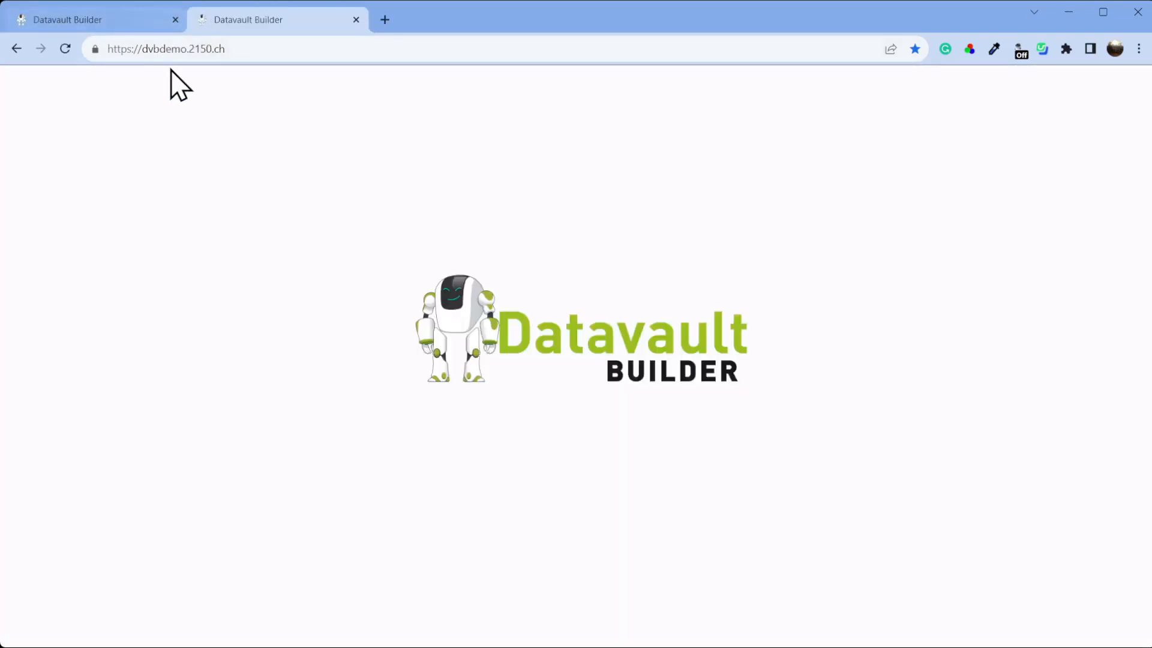
In a second browser tab, add a Bridge ruleset named "Sales Order Detail" that selects from business_rules.sales_order_detail_s_adventure_works.
{"action": "left_click", "coordinate": [489, 84]}
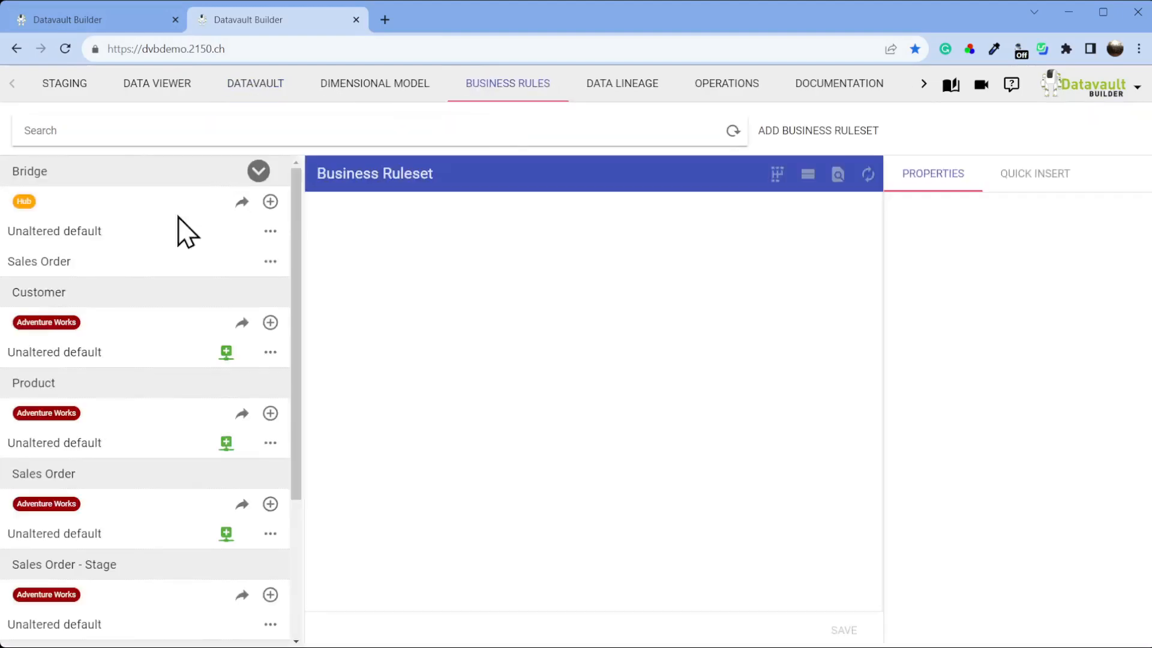
{"action": "left_click", "coordinate": [270, 201]}
{"action": "left_click", "coordinate": [334, 330]}
{"action": "type", "text": "Sales Order Detail"}
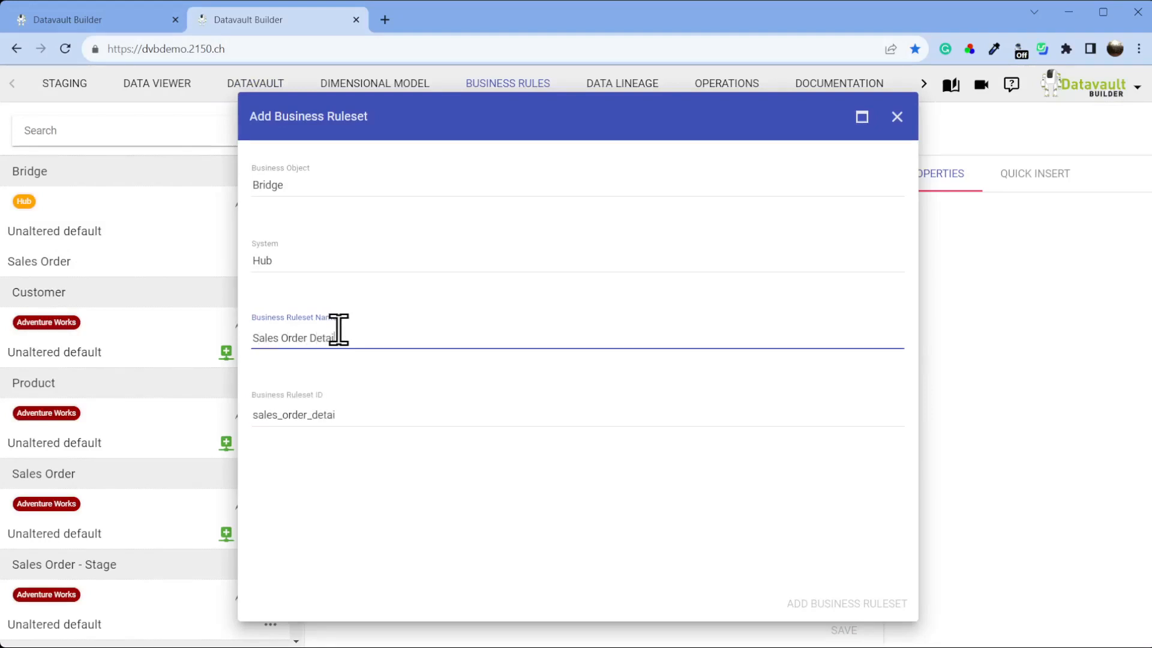
{"action": "left_click", "coordinate": [835, 604]}
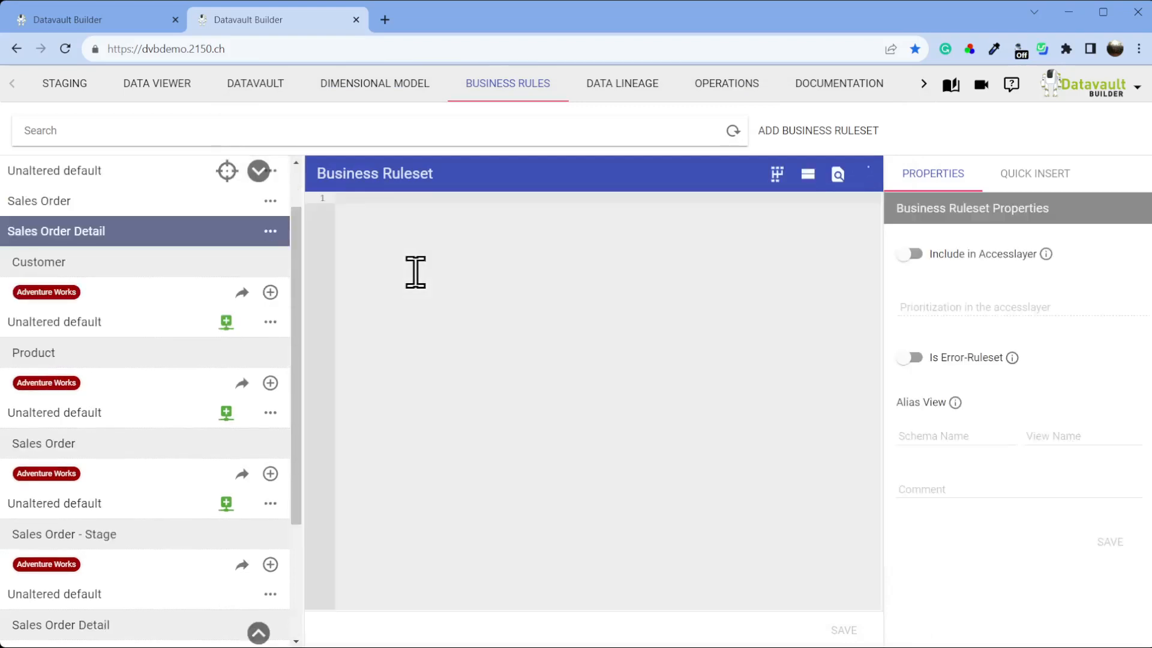
{"action": "left_click_drag", "start_coordinate": [368, 264], "coordinate": [566, 264]}
{"action": "key", "text": "ctrl+v"}
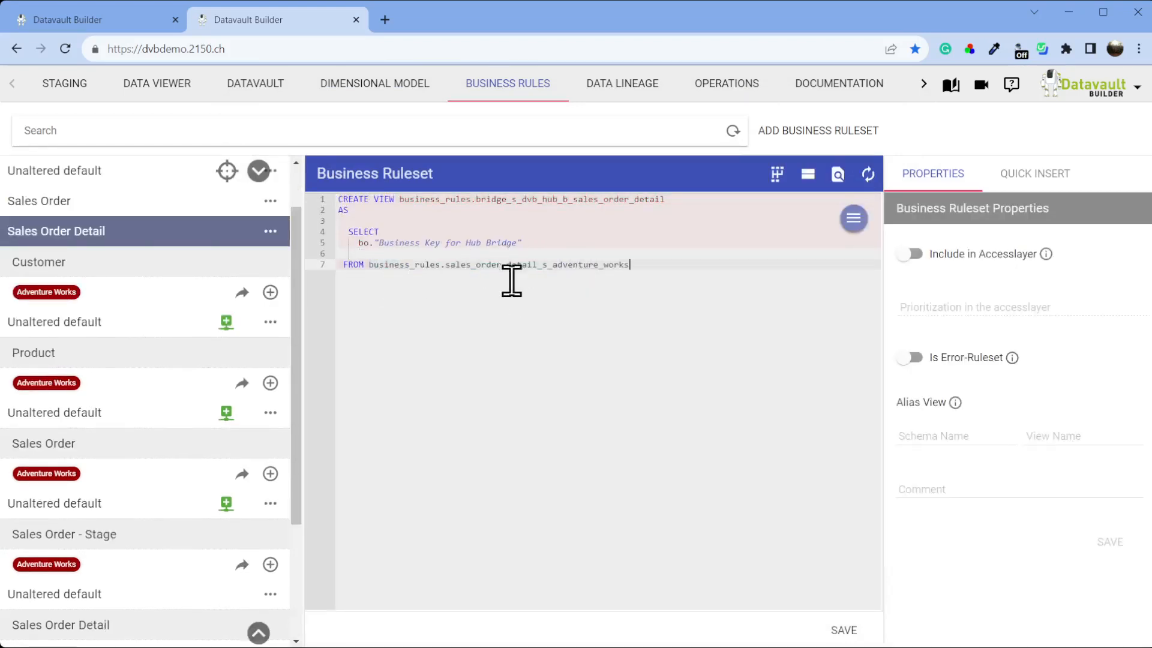
Copy the "Stage" and "Stage Key" column lines from the Bridge's Sales Order ruleset into the Sales Order Detail select list, starting on a new line.
{"action": "left_click", "coordinate": [111, 20]}
{"action": "left_click", "coordinate": [72, 263]}
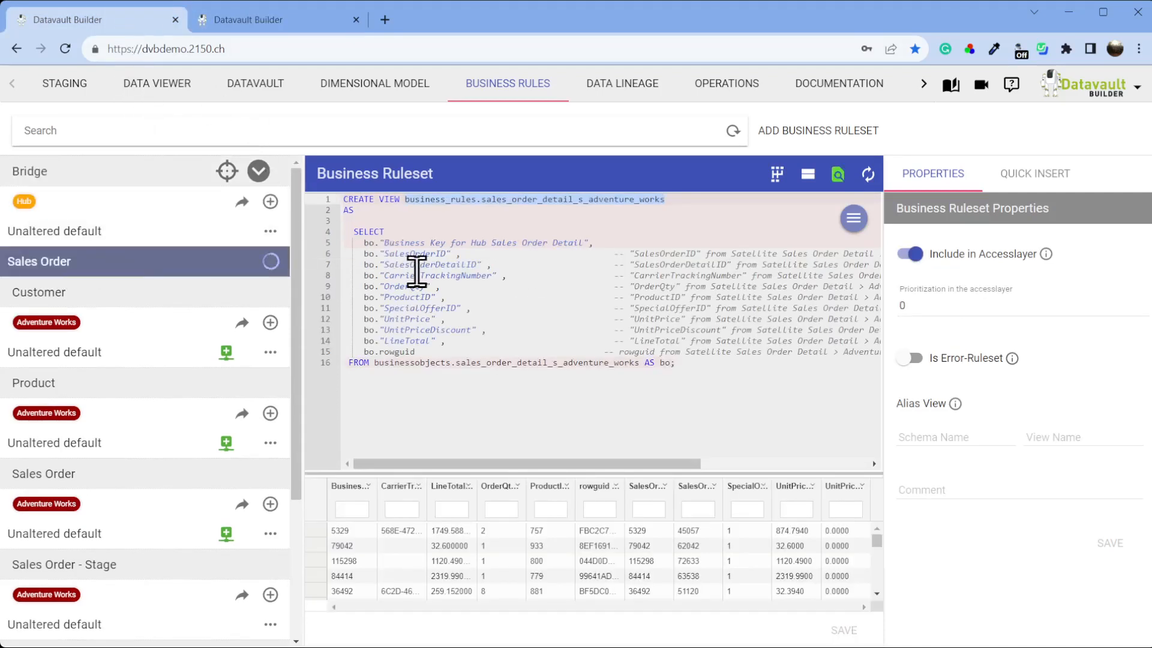
{"action": "left_click_drag", "start_coordinate": [340, 232], "coordinate": [599, 238]}
{"action": "key", "text": "ctrl+c"}
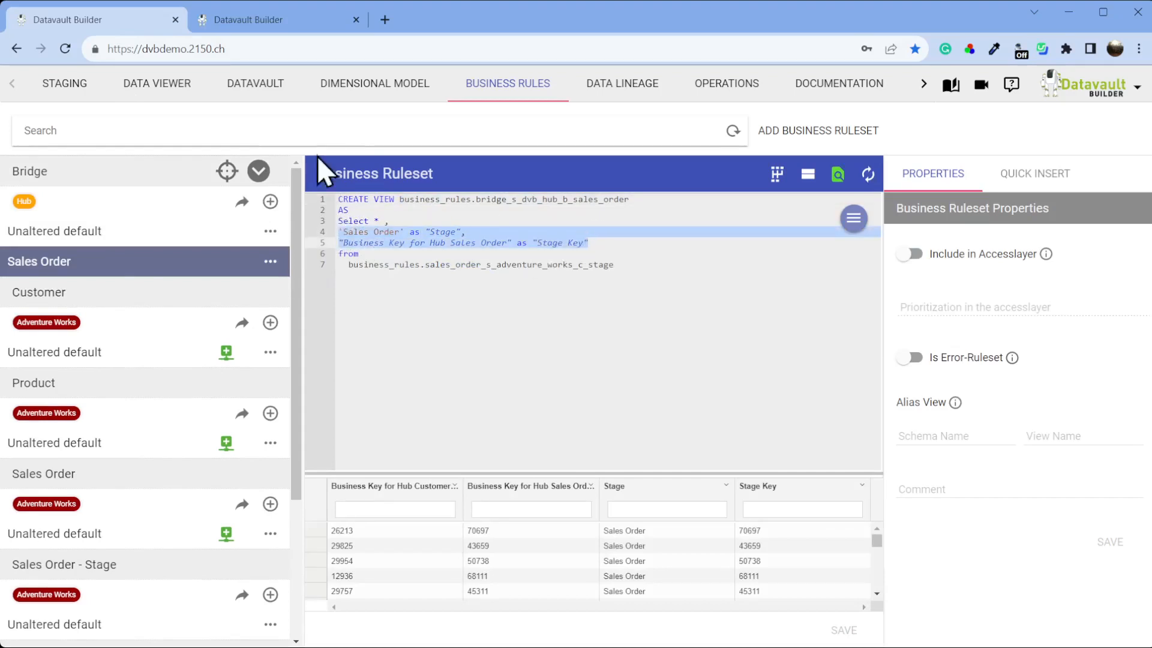
{"action": "left_click", "coordinate": [269, 24]}
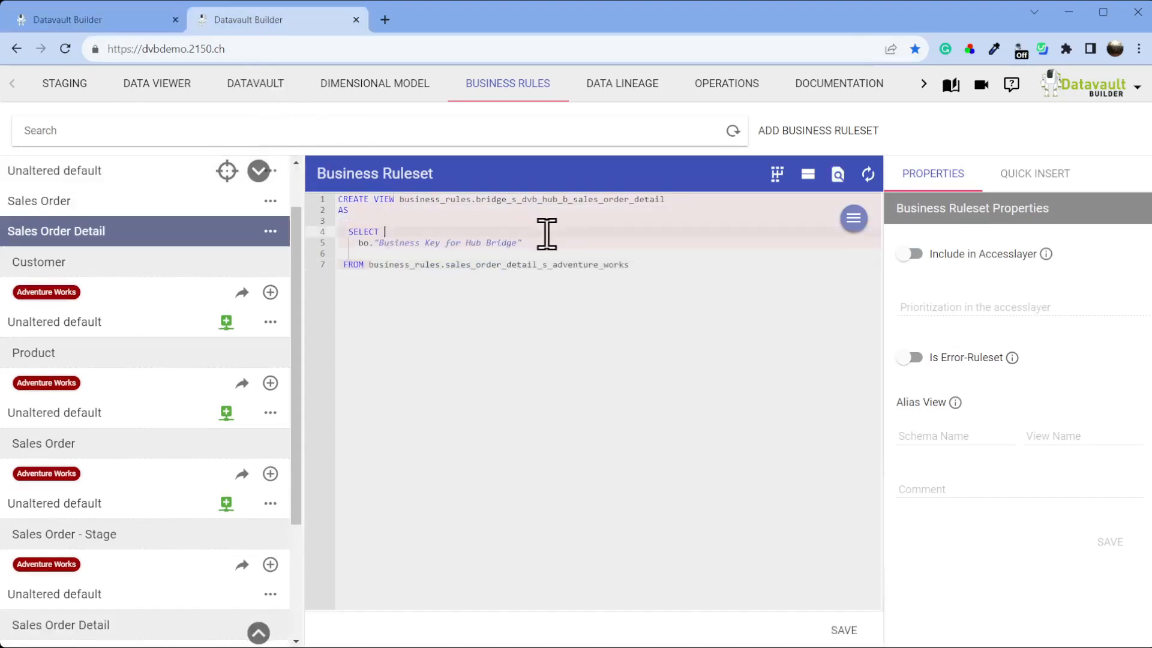
{"action": "key", "text": "ctrl+v"}
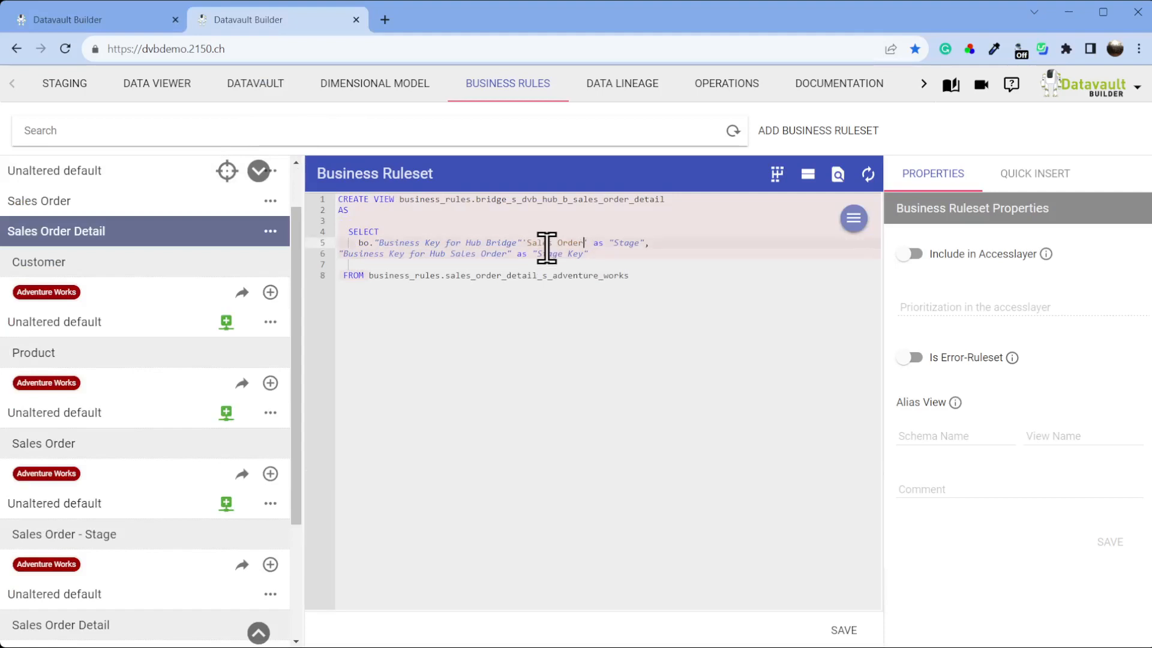
{"action": "key", "text": "Return"}
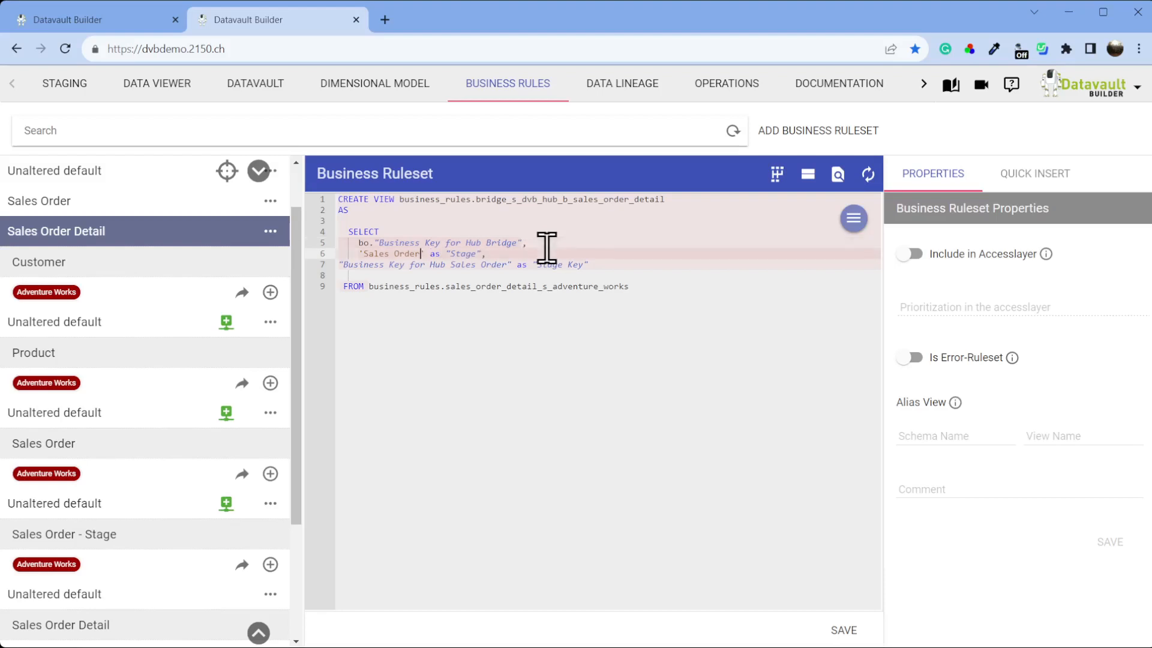
Change the stage literal to 'Sales Order Detail' and the key column to "Business Key for Hub Sales Order Detail", then try to save the ruleset.
{"action": "type", "text": "Detail"}
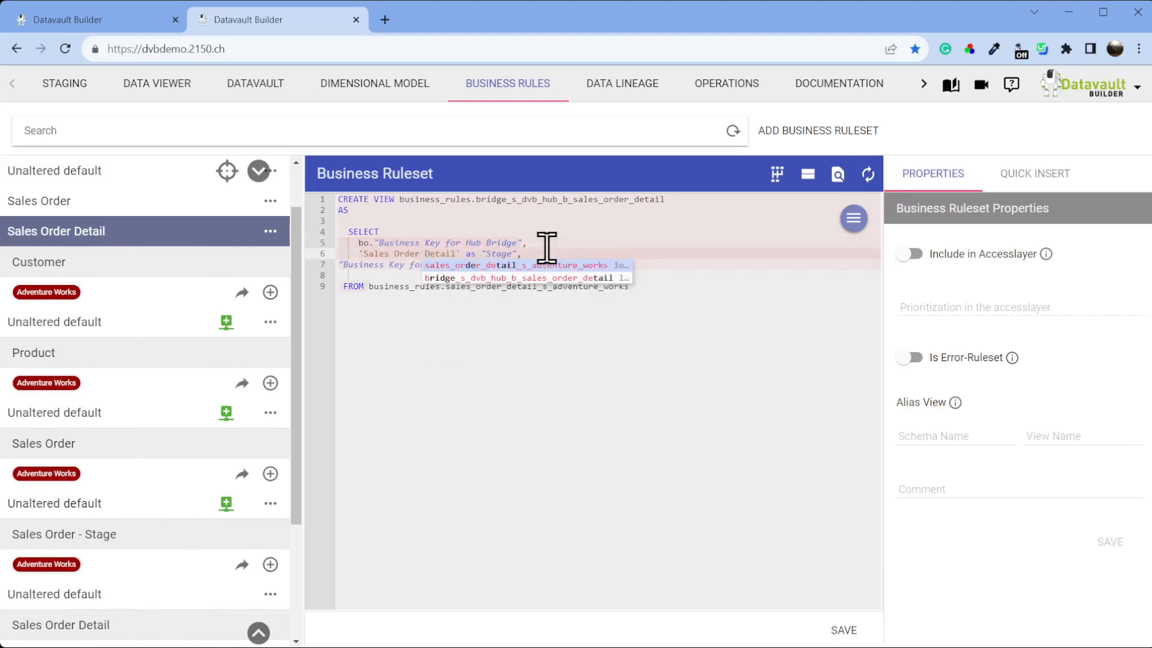
{"action": "left_click", "coordinate": [571, 240]}
{"action": "left_click", "coordinate": [513, 265]}
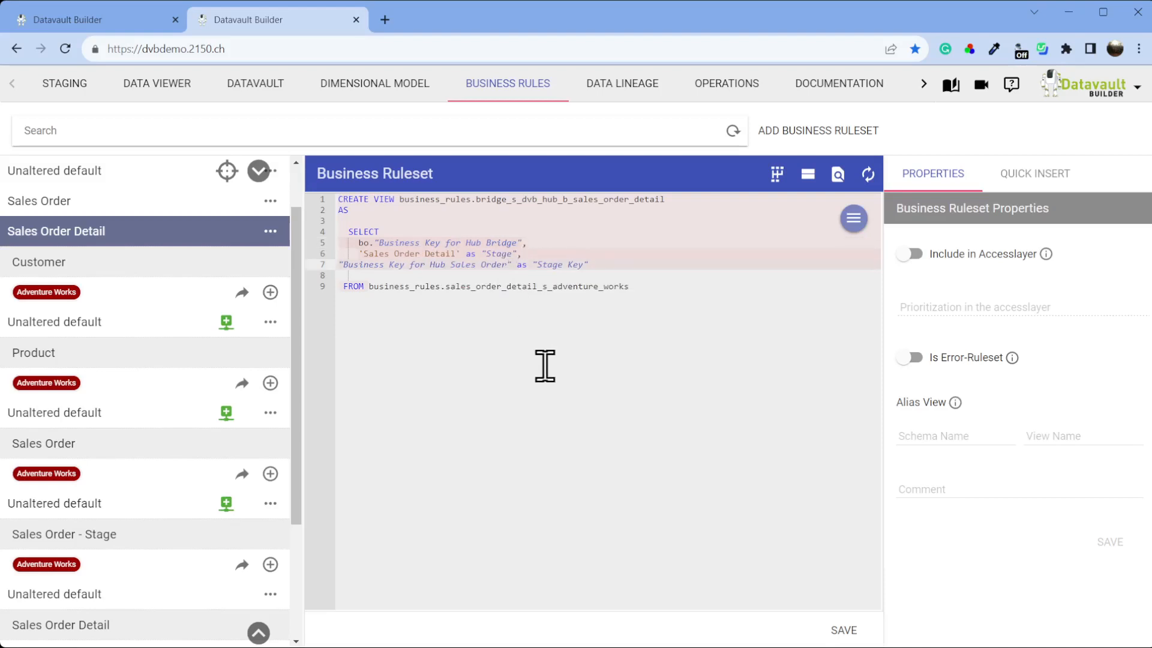
{"action": "type", "text": "Detail"}
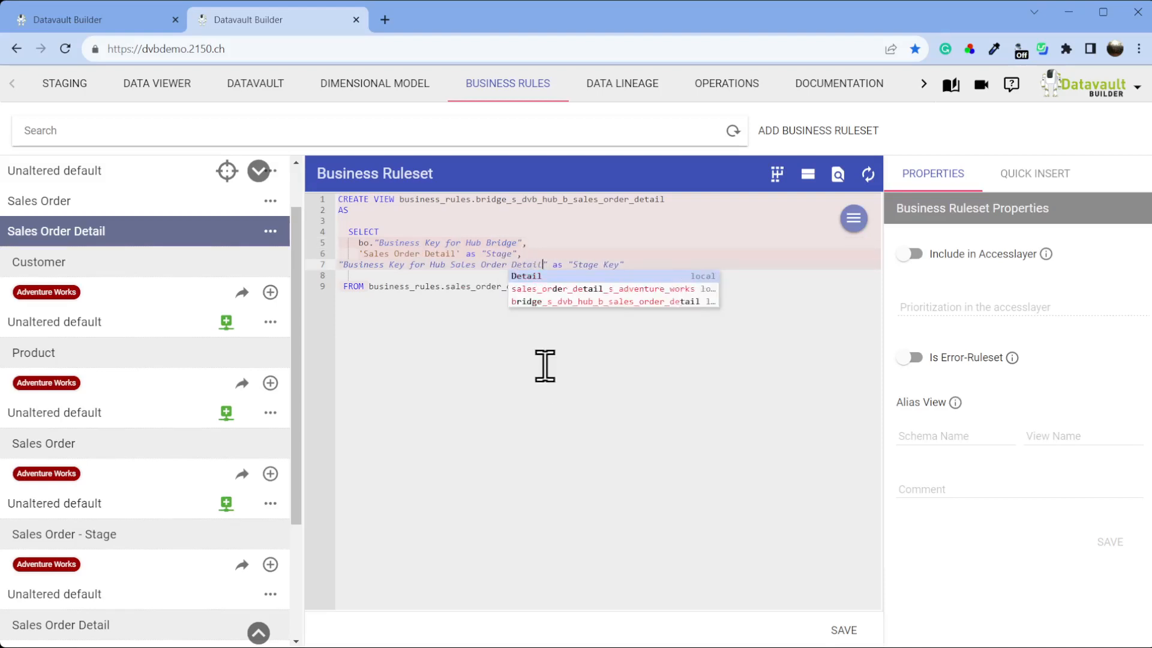
{"action": "key", "text": "ctrl+s"}
{"action": "key", "text": "Escape"}
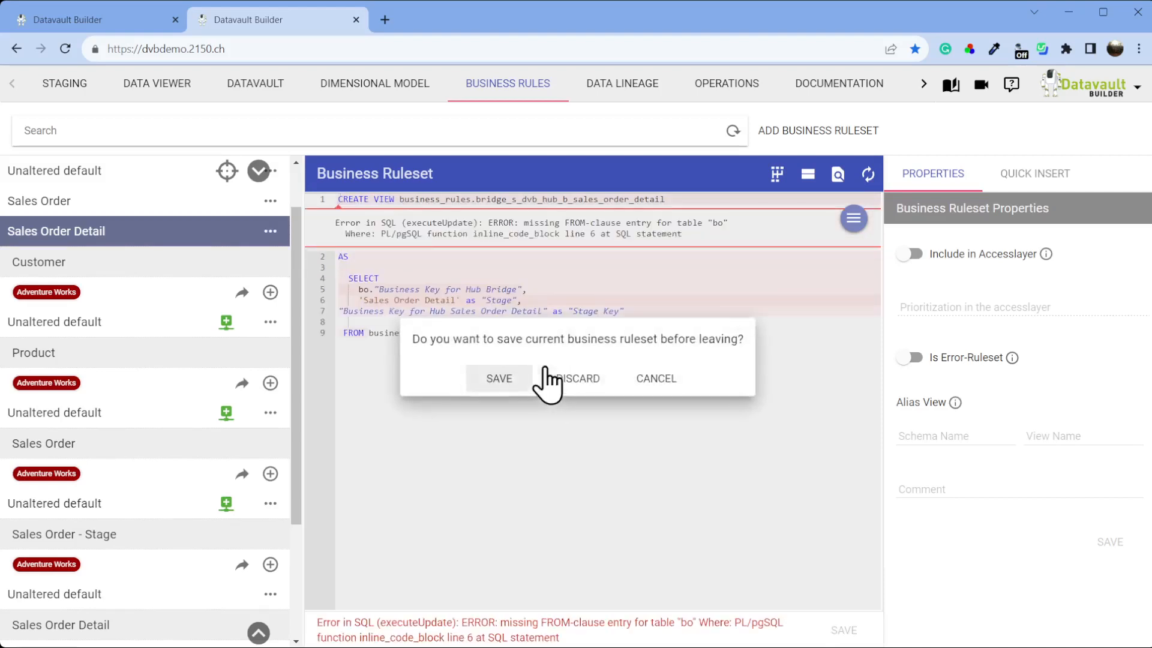
{"action": "left_click", "coordinate": [684, 384]}
Alias the source view as bo in the FROM clause and try saving the ruleset again, staying in the editor.
{"action": "left_click", "coordinate": [652, 345]}
{"action": "type", "text": "bo"}
{"action": "key", "text": "Escape"}
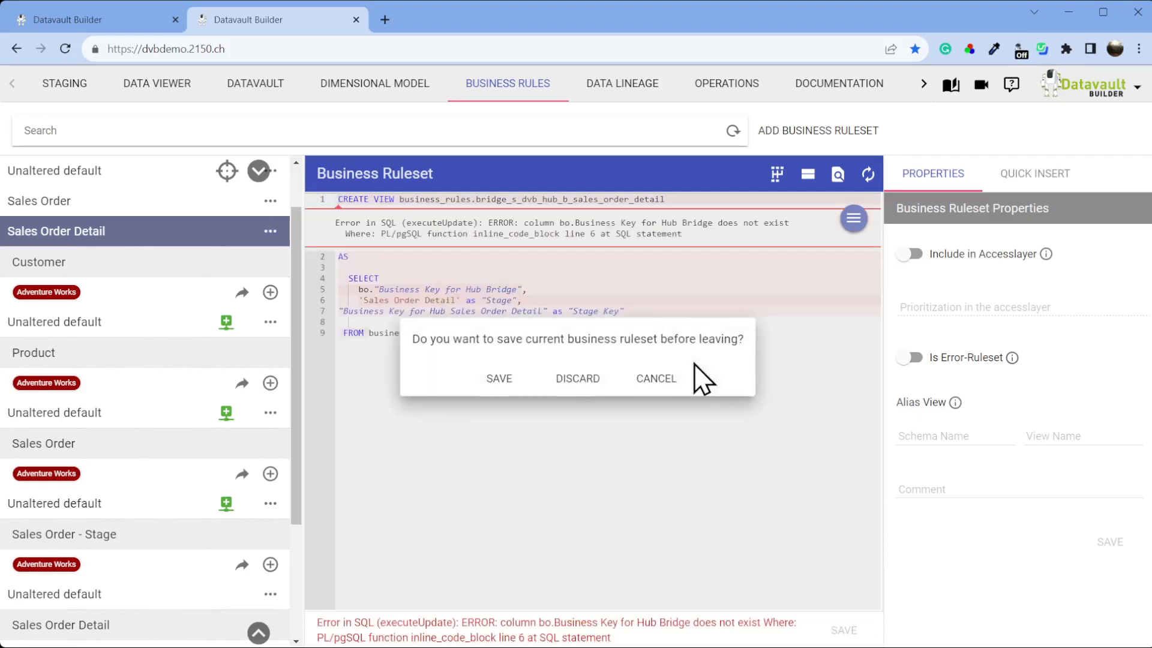
{"action": "left_click", "coordinate": [660, 379]}
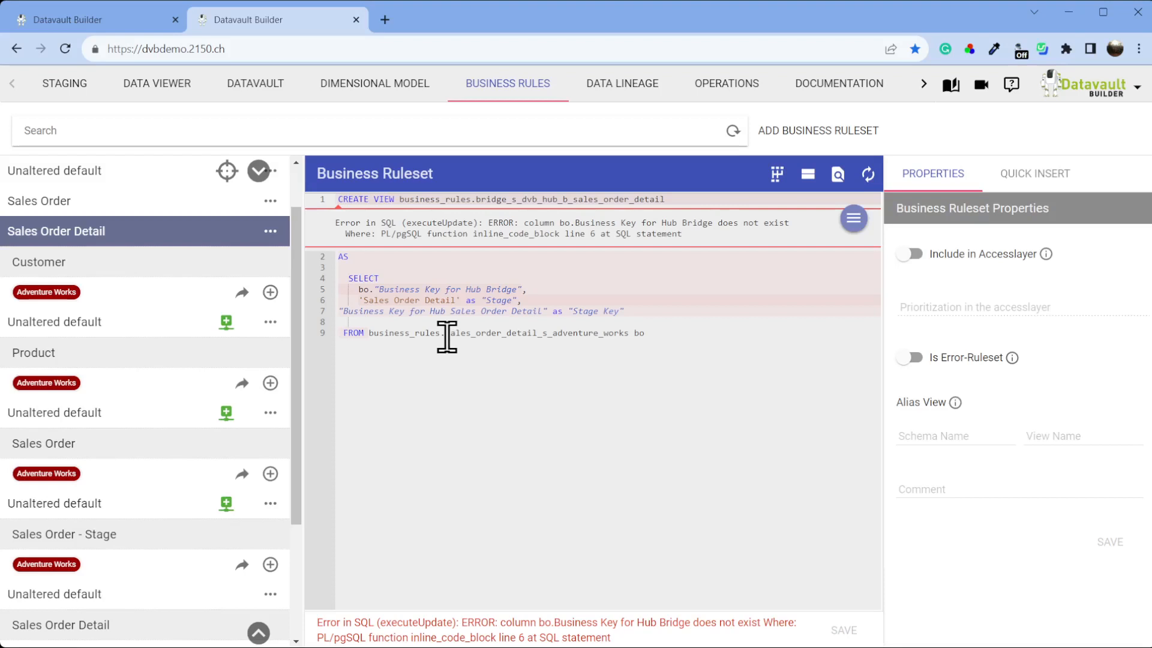
Replace the bo."Business Key for Hub Bridge" column with * in the select list and save the ruleset.
{"action": "left_click_drag", "start_coordinate": [363, 290], "coordinate": [547, 295]}
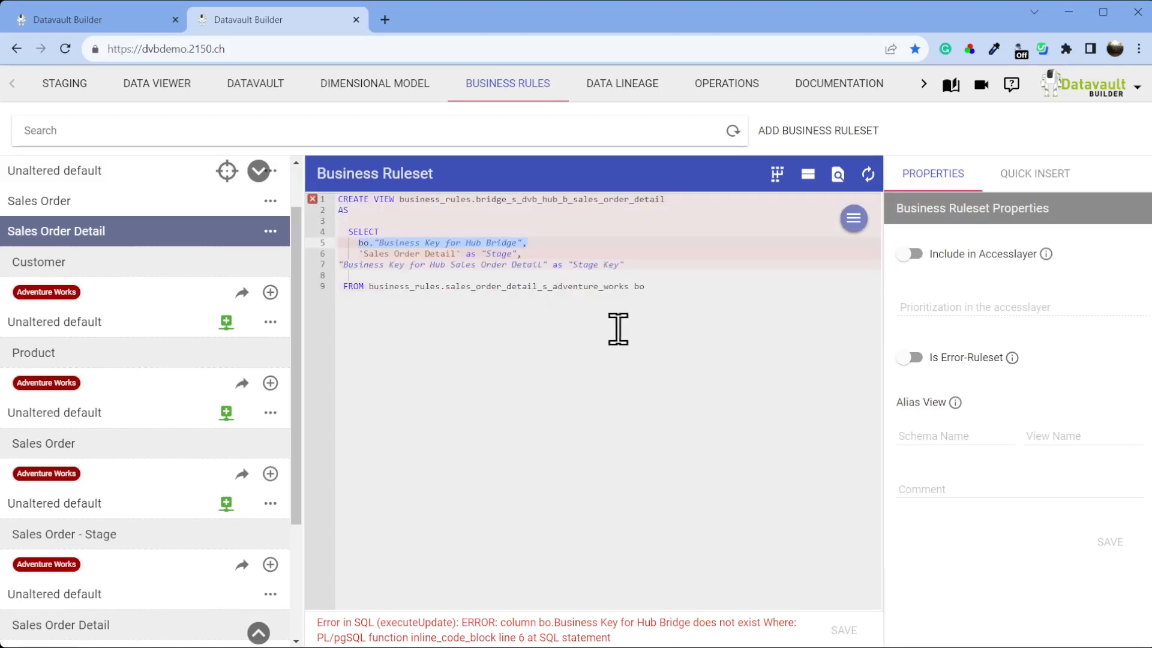
{"action": "type", "text": "*"}
{"action": "key", "text": "ctrl+s"}
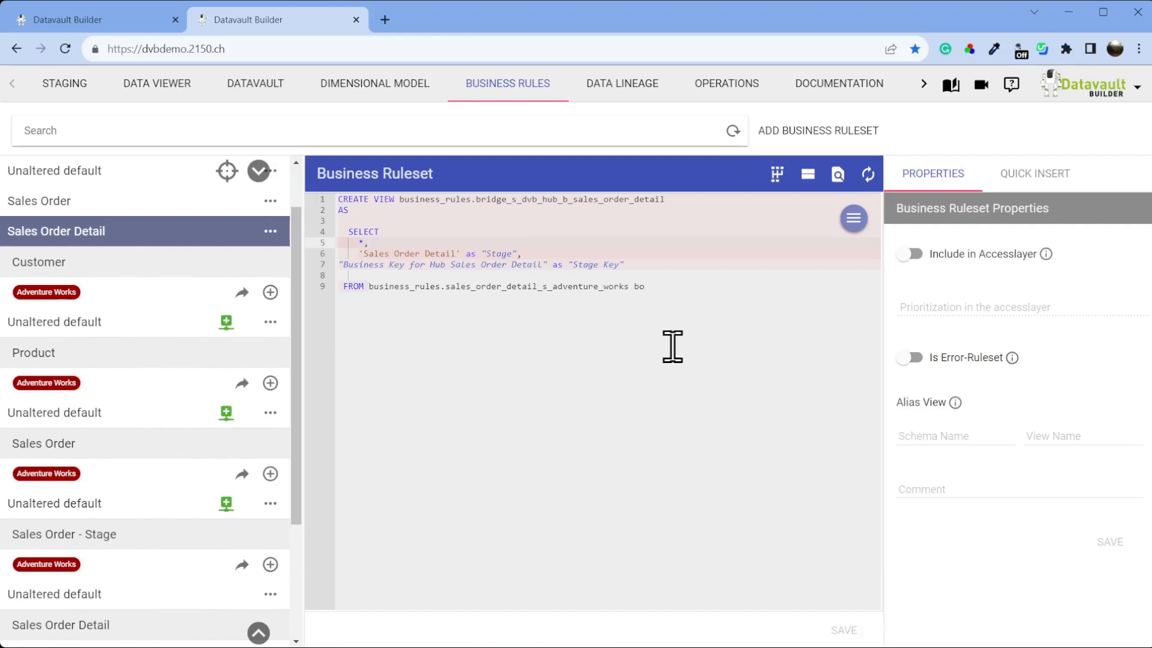
Delete the Unaltered default ruleset of the Bridge object.
{"action": "scroll", "coordinate": [114, 343], "scroll_direction": "up", "scroll_amount": 1}
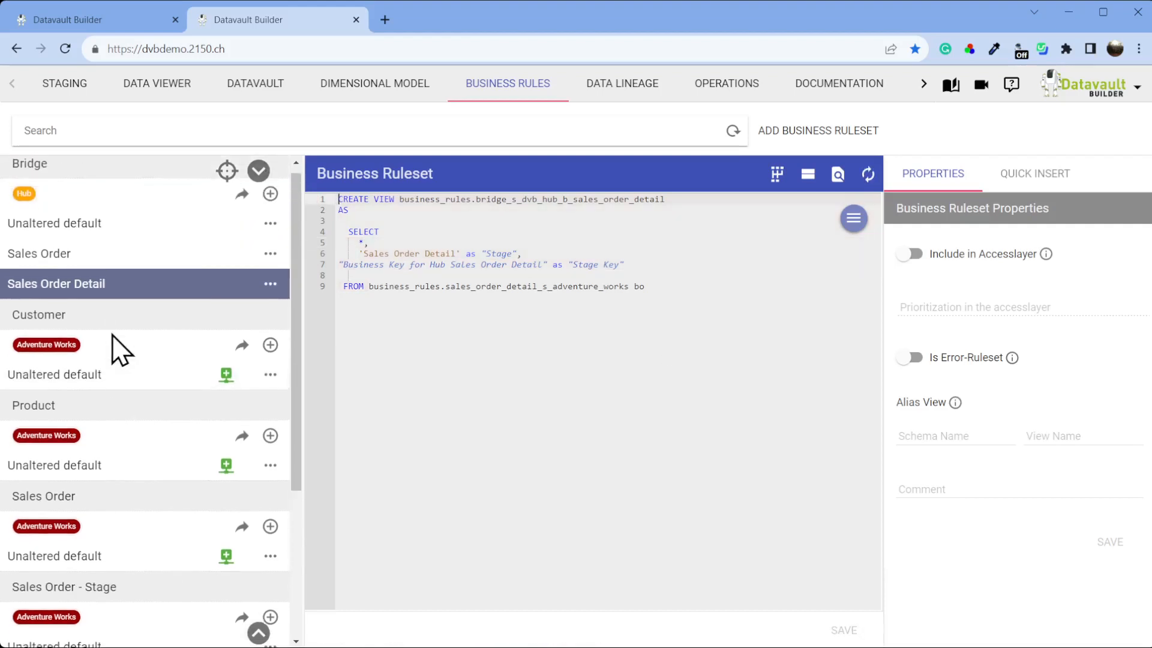
{"action": "left_click", "coordinate": [117, 234]}
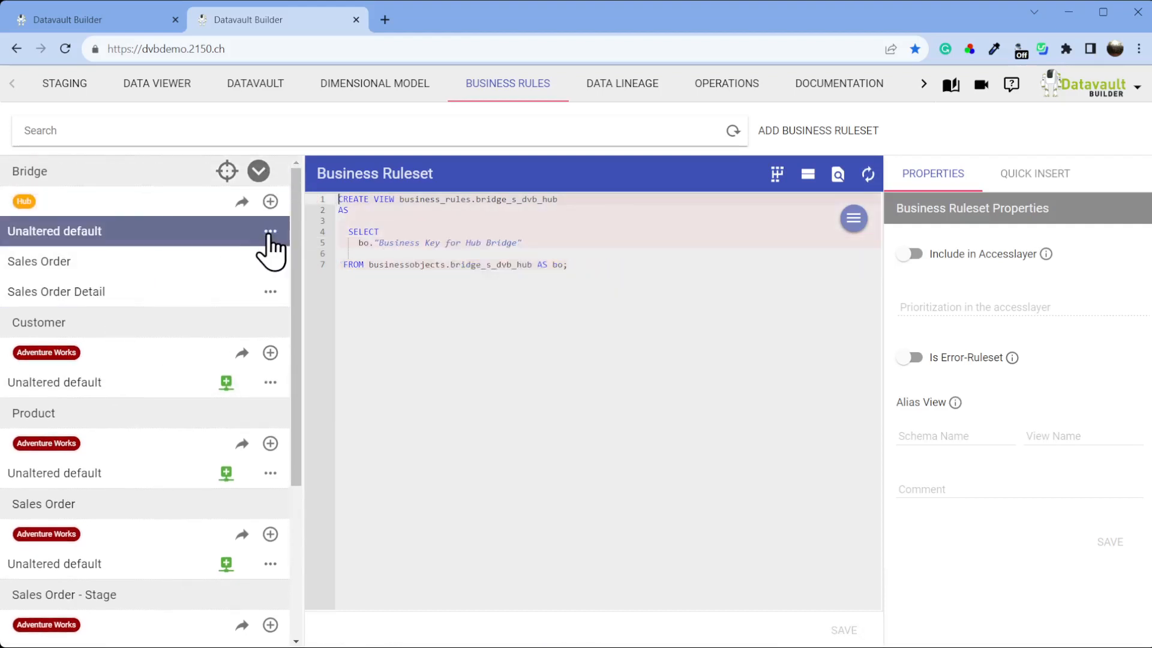
{"action": "mouse_move", "coordinate": [275, 243]}
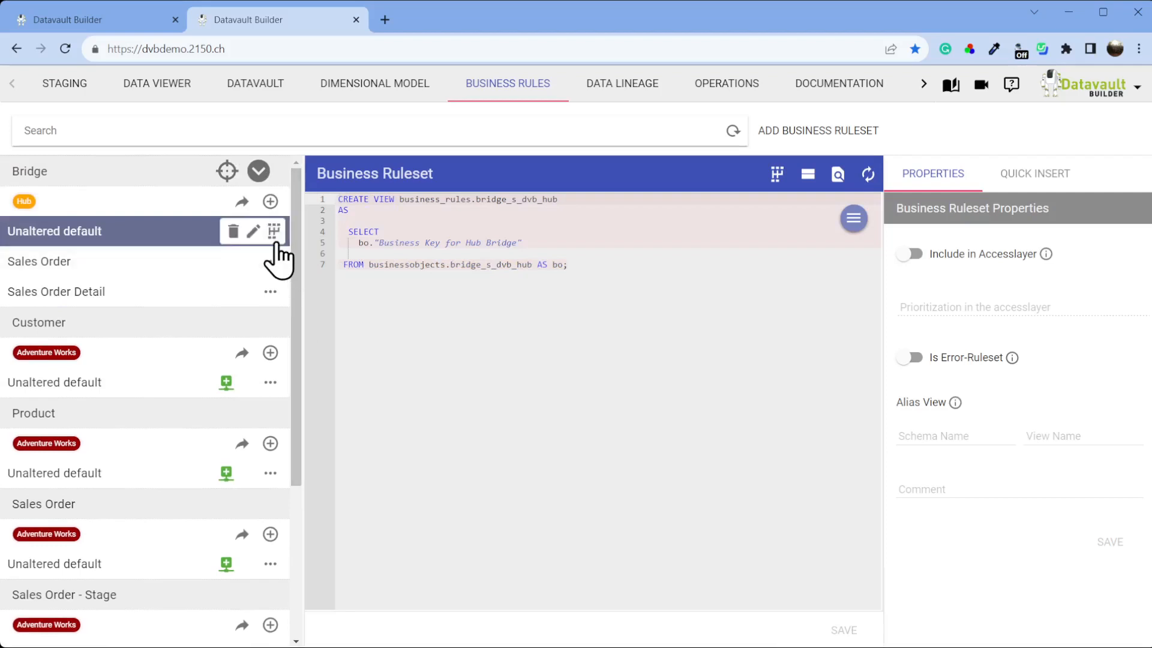
{"action": "left_click", "coordinate": [231, 233]}
{"action": "left_click", "coordinate": [207, 227]}
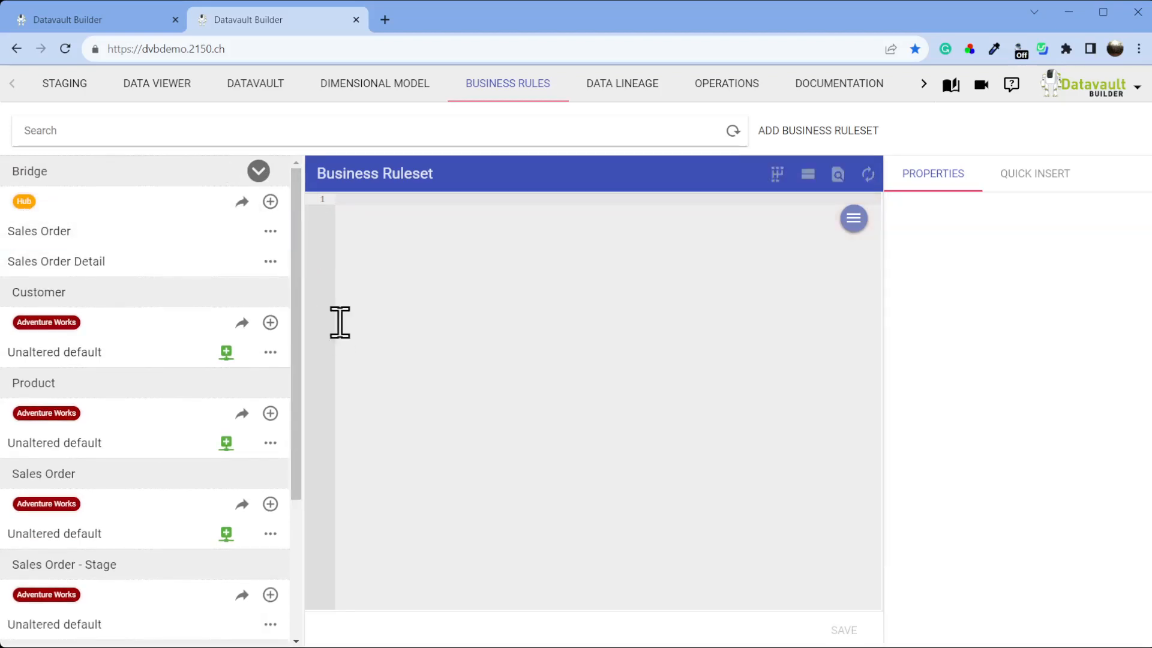
Preview and compare the code and data columns of the Bridge's Sales Order and Sales Order Detail rulesets.
{"action": "left_click", "coordinate": [108, 237]}
{"action": "left_click", "coordinate": [838, 174]}
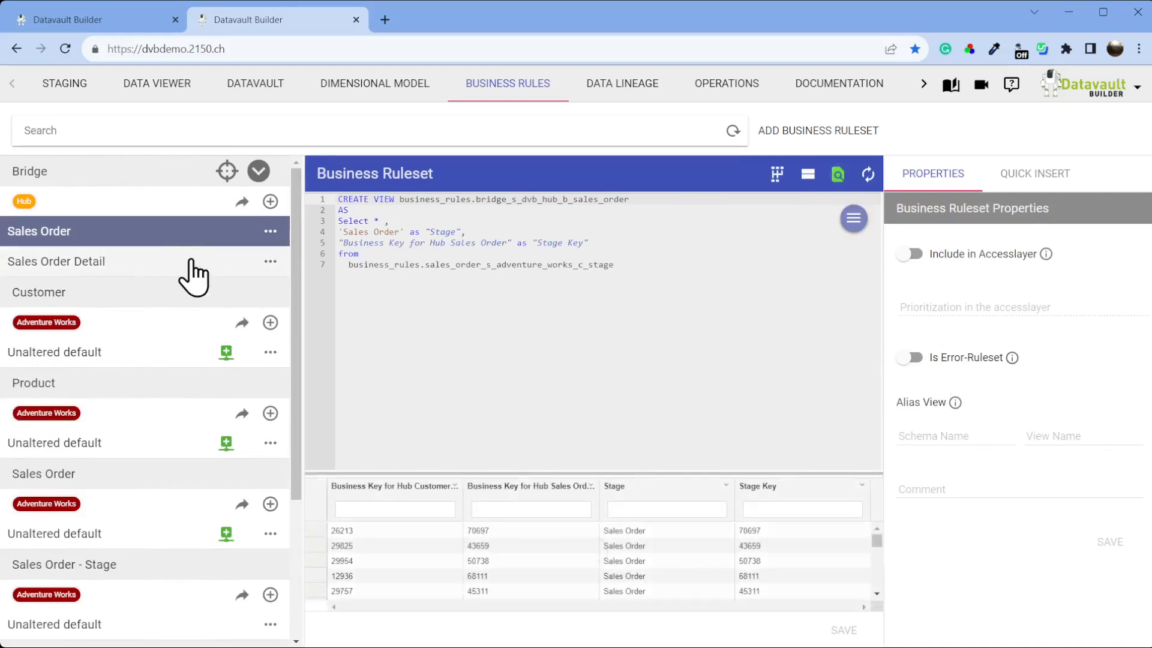
{"action": "left_click", "coordinate": [187, 264]}
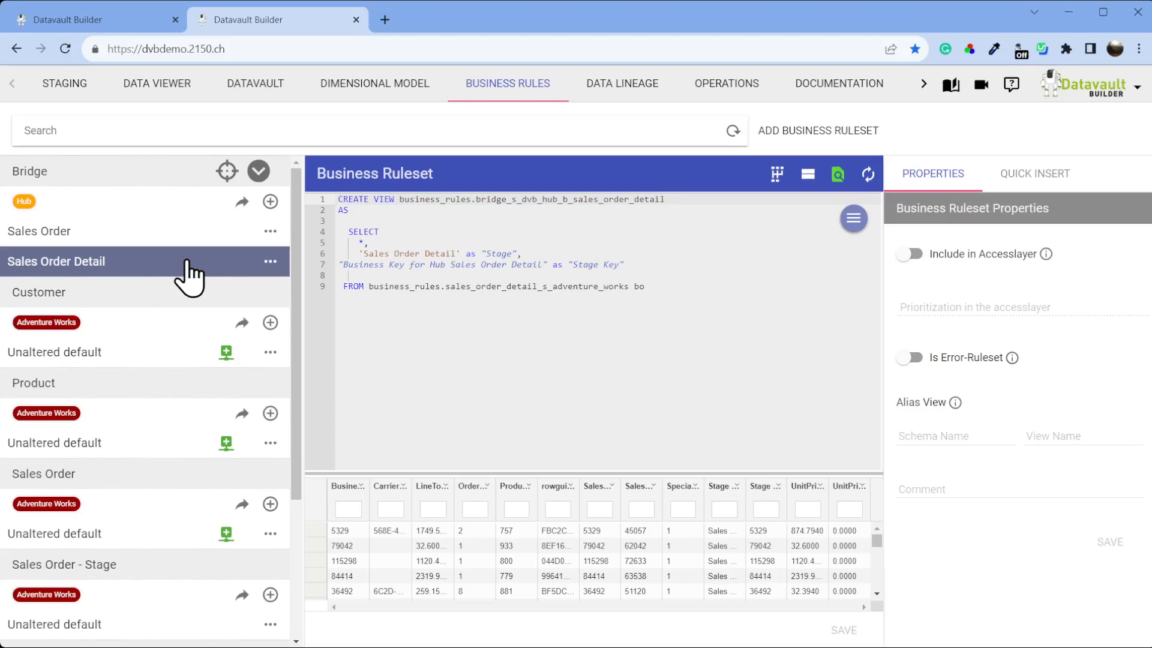
{"action": "left_click", "coordinate": [171, 239]}
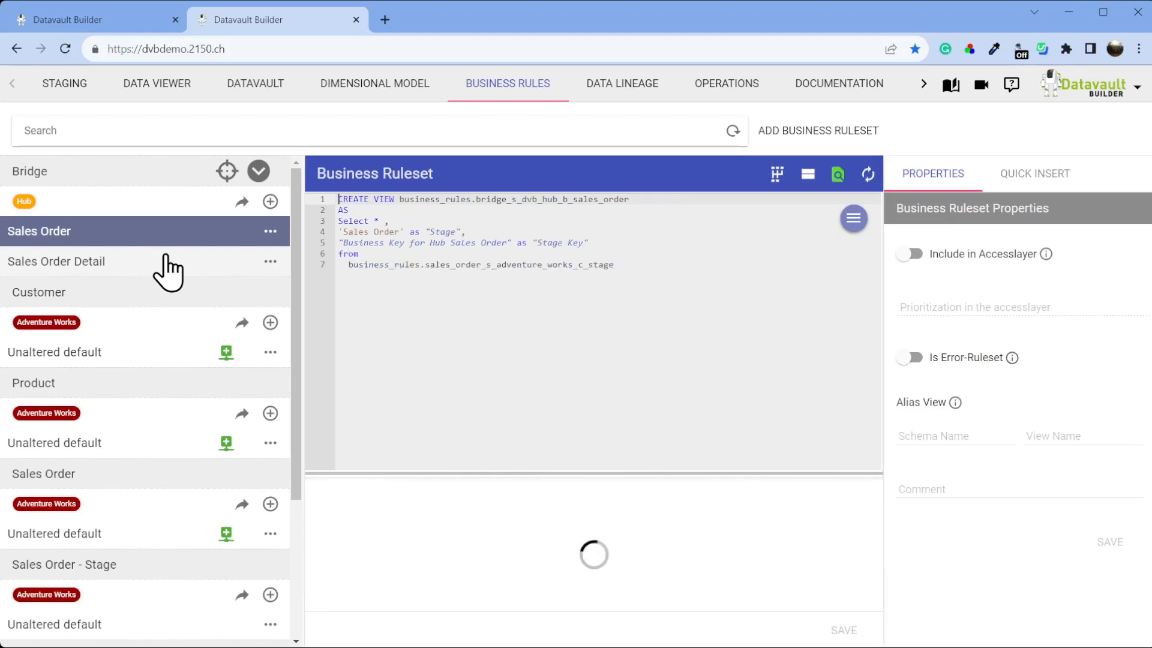
{"action": "left_click", "coordinate": [165, 267]}
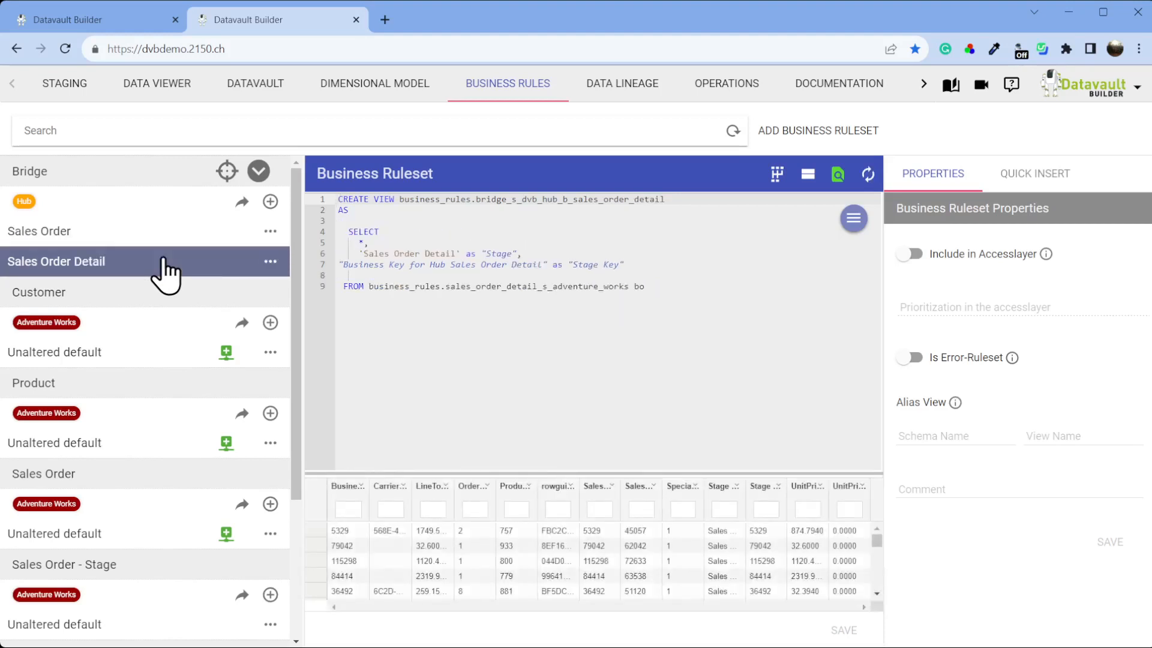
{"action": "left_click", "coordinate": [144, 239]}
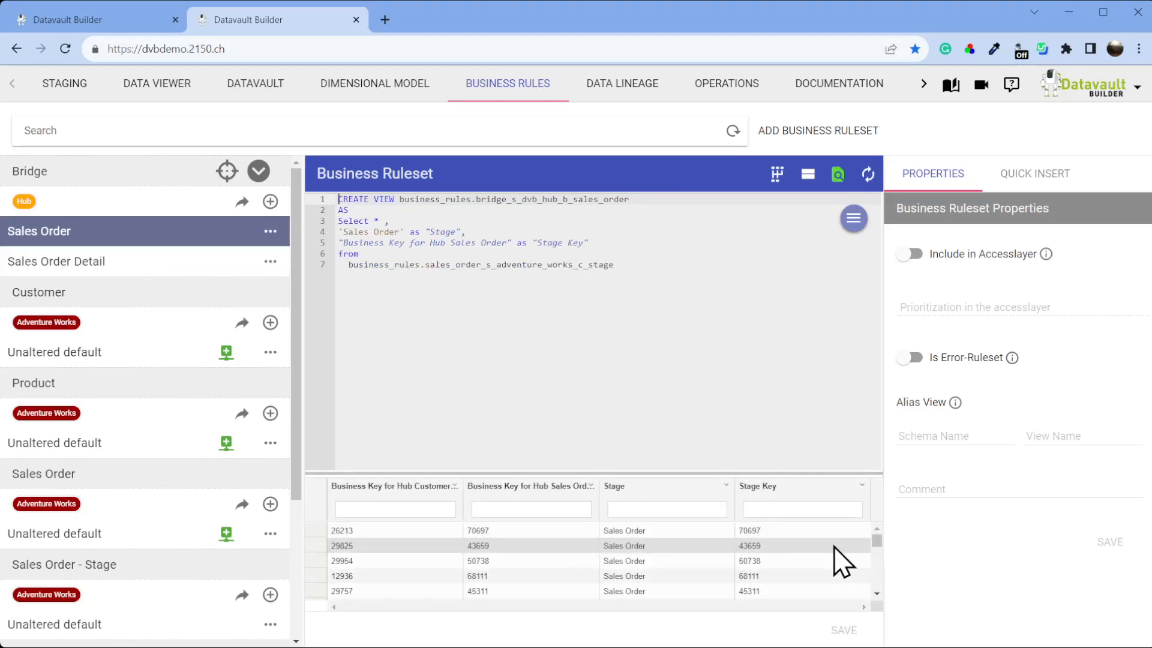
Include the Bridge's Sales Order Detail ruleset in the access layer with prioritization -1 and save its properties.
{"action": "left_click", "coordinate": [150, 273]}
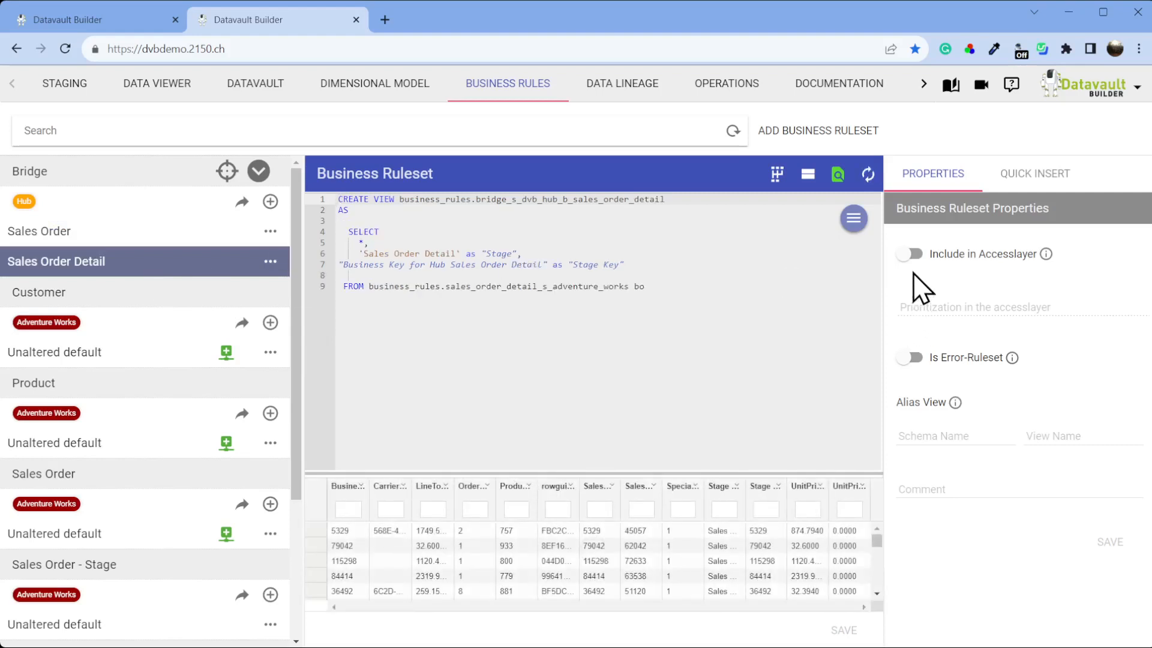
{"action": "left_click", "coordinate": [907, 253]}
{"action": "left_click", "coordinate": [942, 304]}
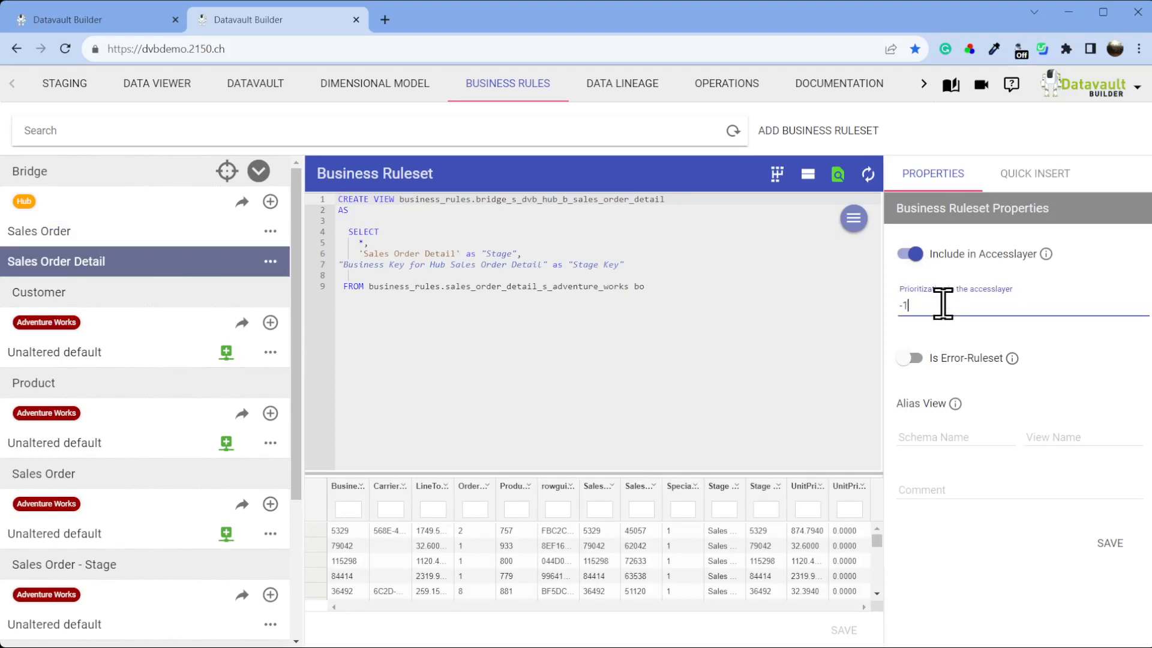
{"action": "left_click", "coordinate": [1110, 544]}
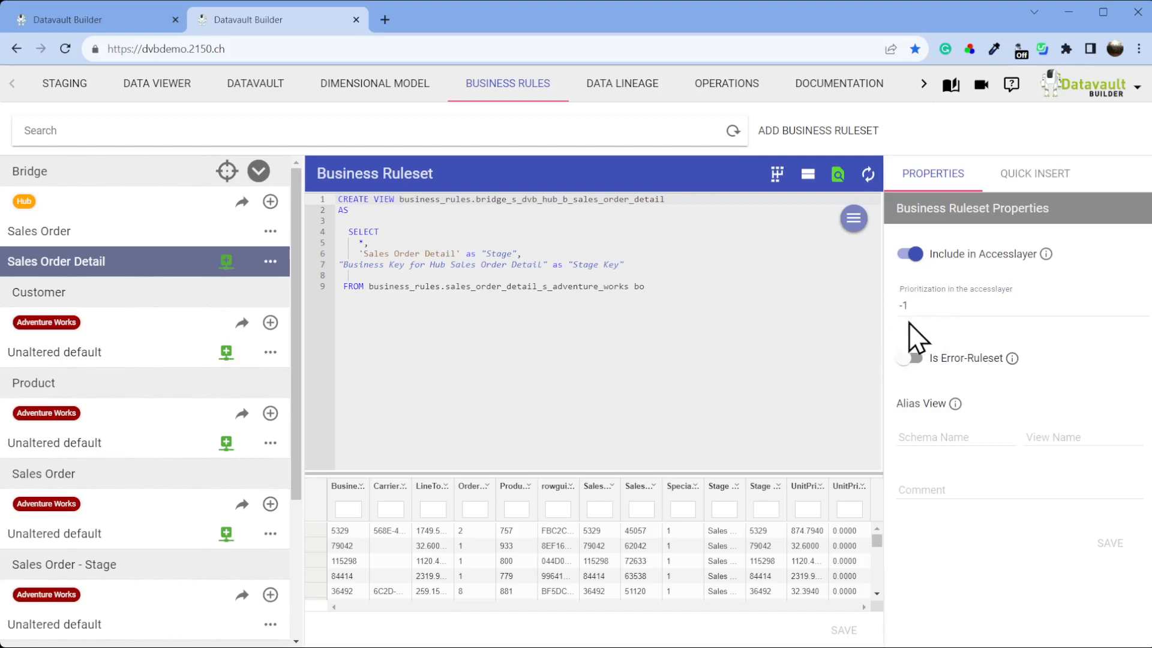
Include the Bridge's Sales Order ruleset in the access layer with prioritization -1 and save its properties.
{"action": "left_click", "coordinate": [143, 234]}
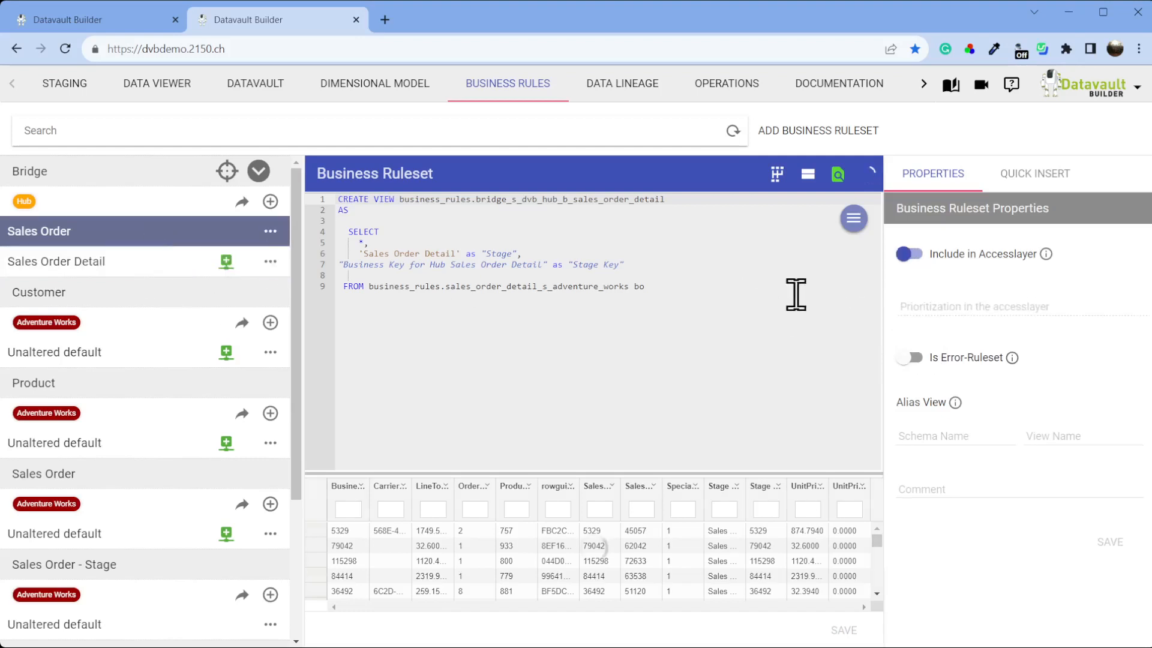
{"action": "left_click", "coordinate": [910, 254]}
{"action": "left_click", "coordinate": [946, 307]}
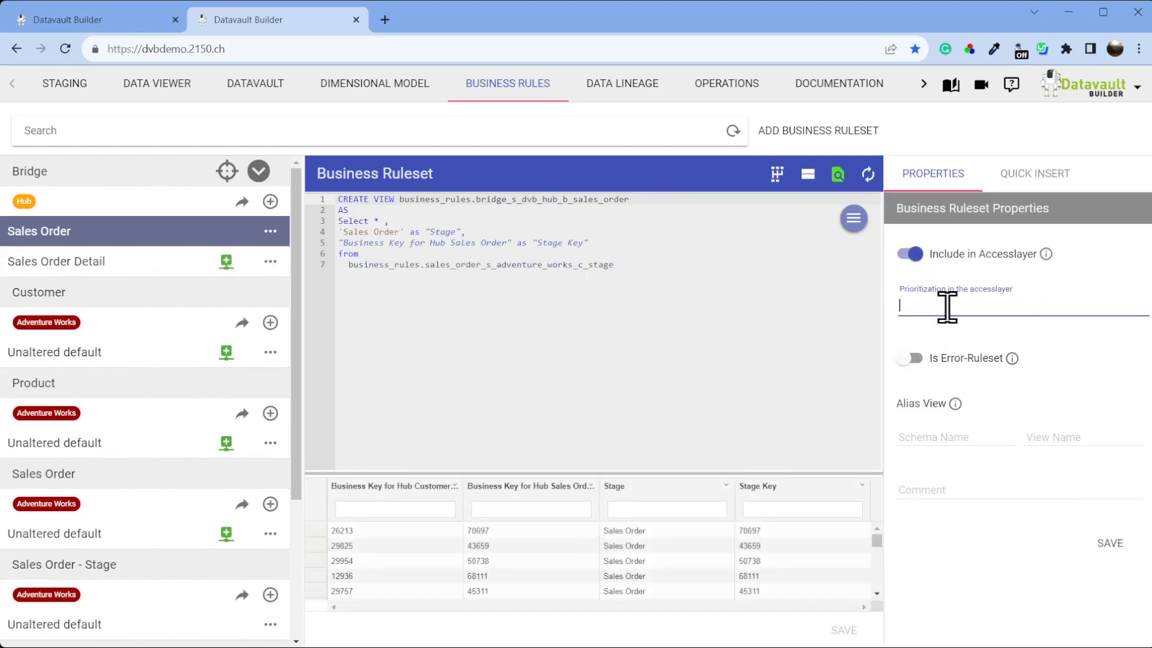
{"action": "left_click", "coordinate": [1117, 546]}
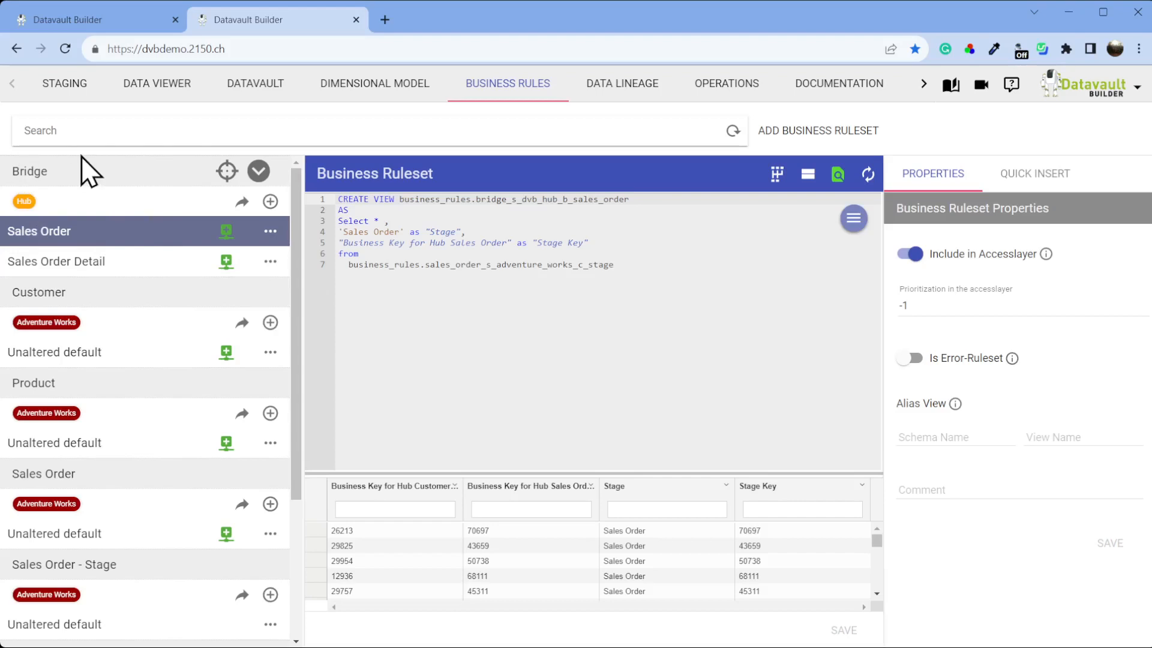
Open the Bridge access layer view (accesslayer.bridge) for data viewing.
{"action": "left_click", "coordinate": [153, 85]}
{"action": "left_click", "coordinate": [111, 237]}
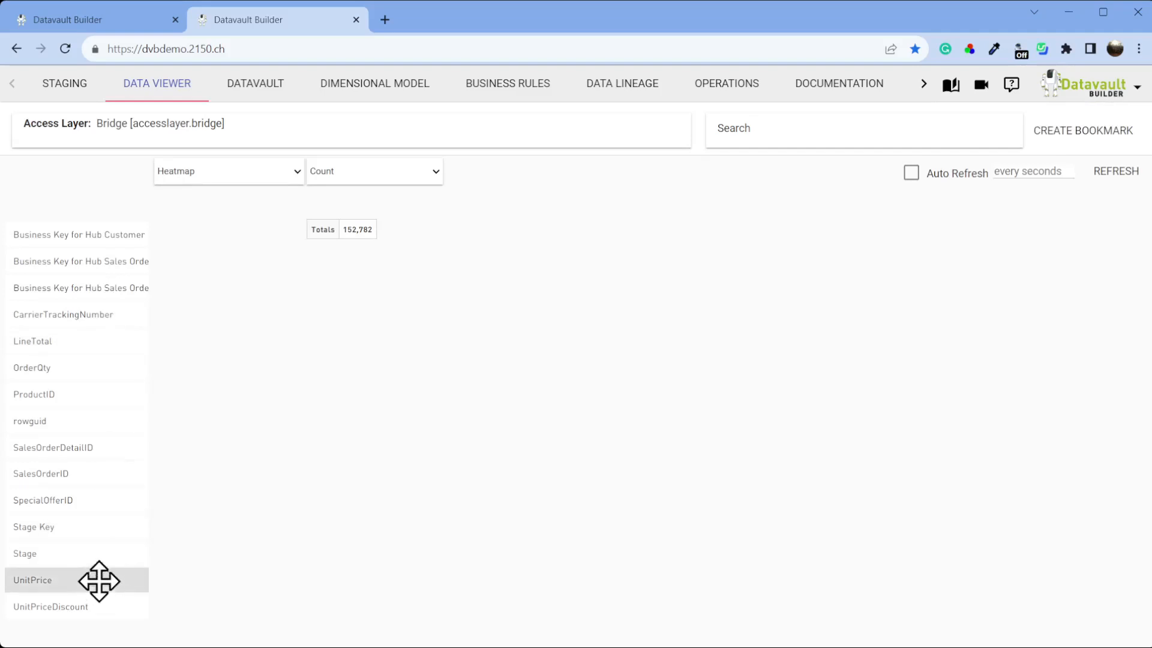
Group the Bridge records by Stage, without Stage Key, and display the counts as a Treemap.
{"action": "left_click_drag", "start_coordinate": [97, 523], "coordinate": [240, 234]}
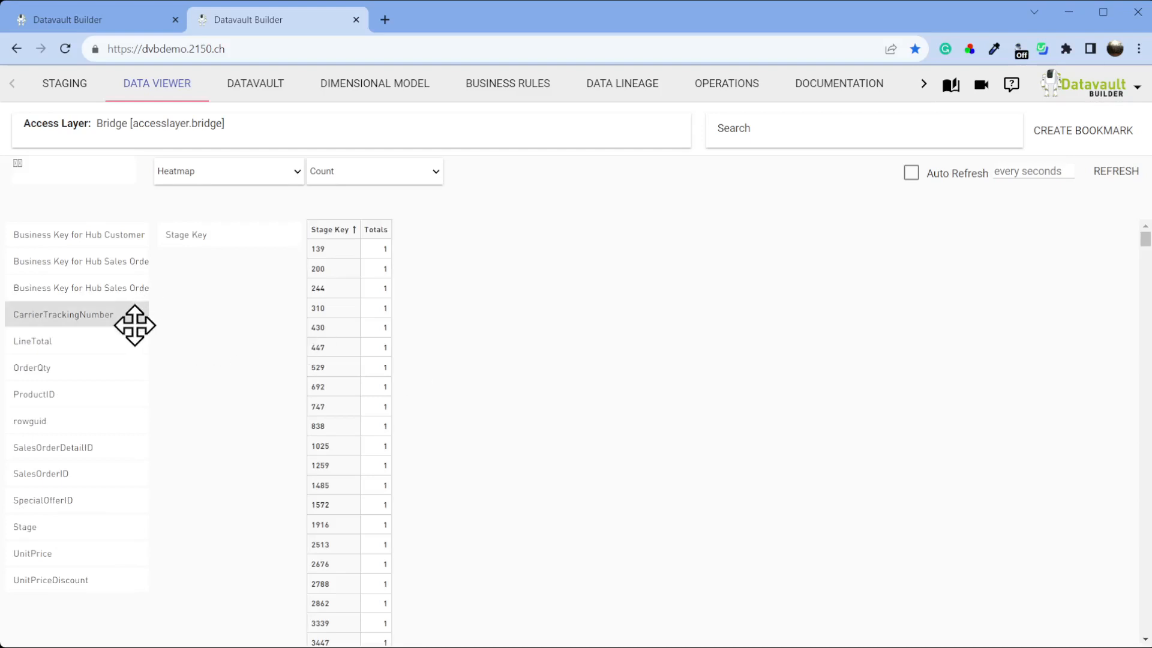
{"action": "left_click_drag", "start_coordinate": [108, 524], "coordinate": [249, 227]}
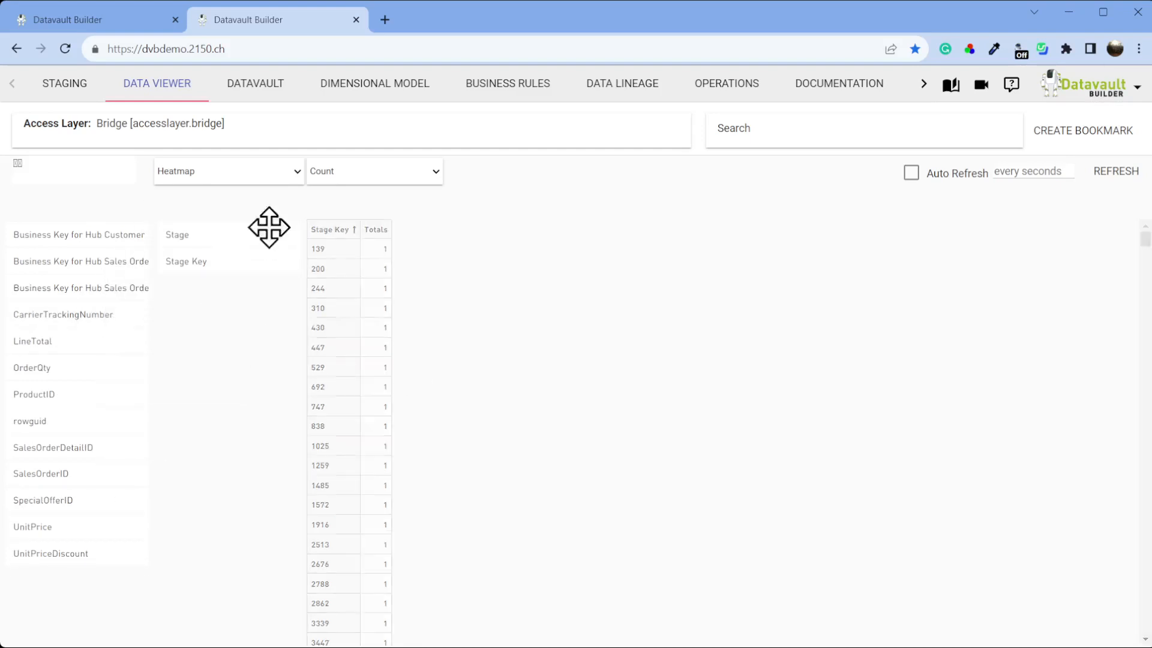
{"action": "left_click_drag", "start_coordinate": [186, 261], "coordinate": [105, 282]}
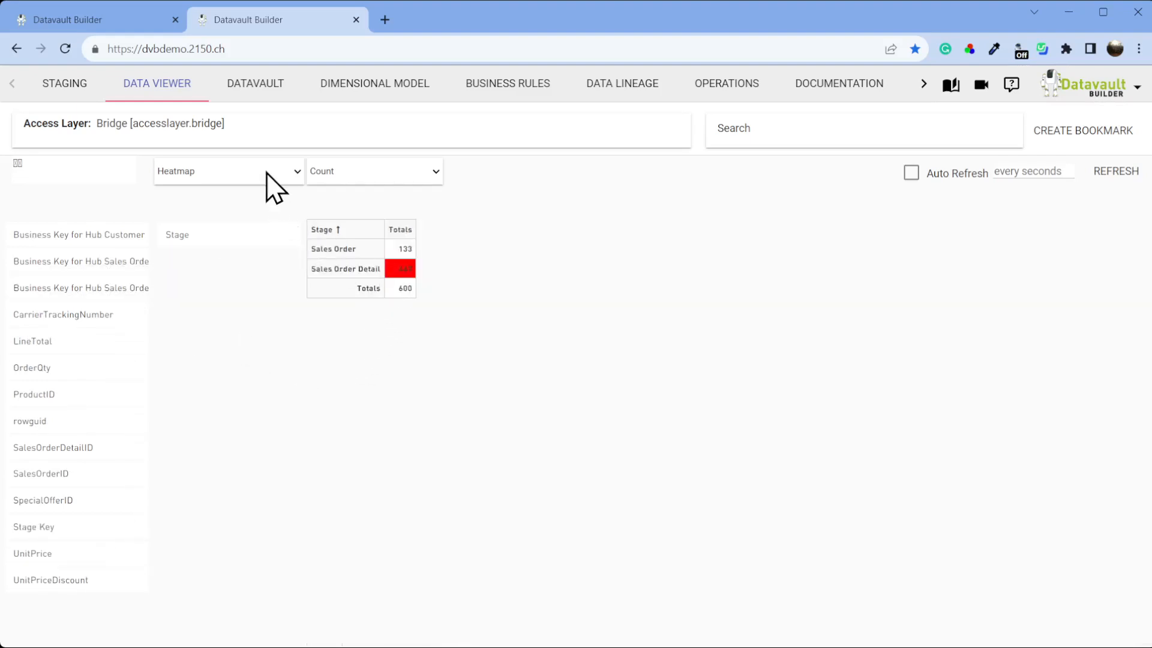
{"action": "left_click", "coordinate": [259, 304]}
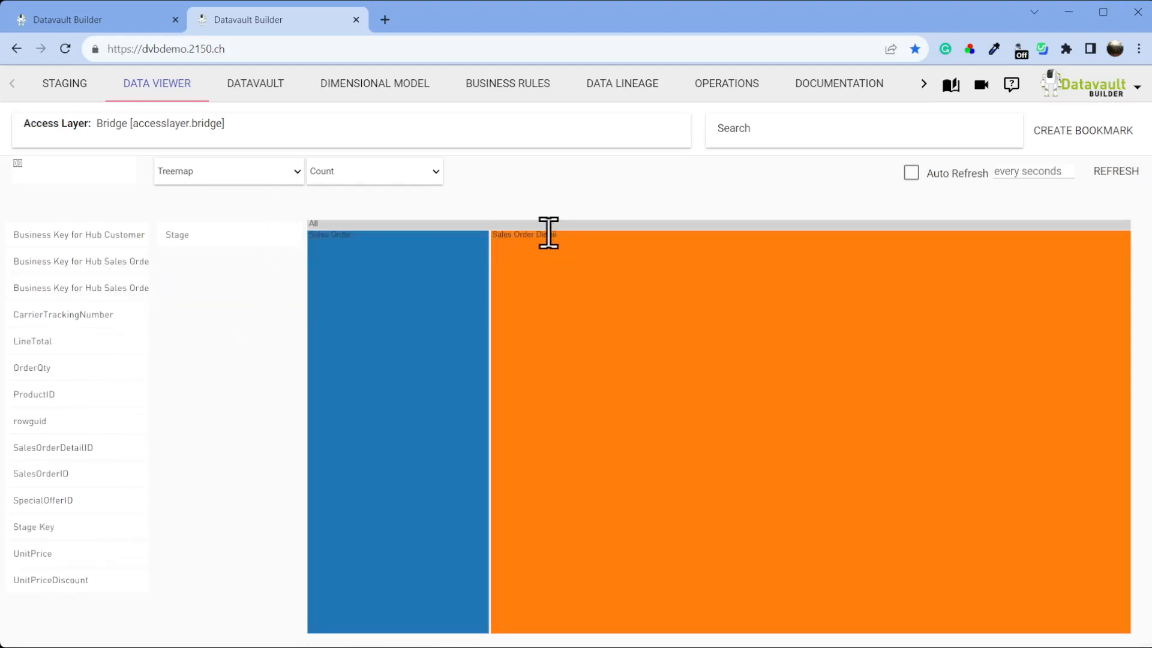
{"action": "left_click_drag", "start_coordinate": [531, 232], "coordinate": [498, 233]}
{"action": "left_click_drag", "start_coordinate": [363, 234], "coordinate": [310, 235]}
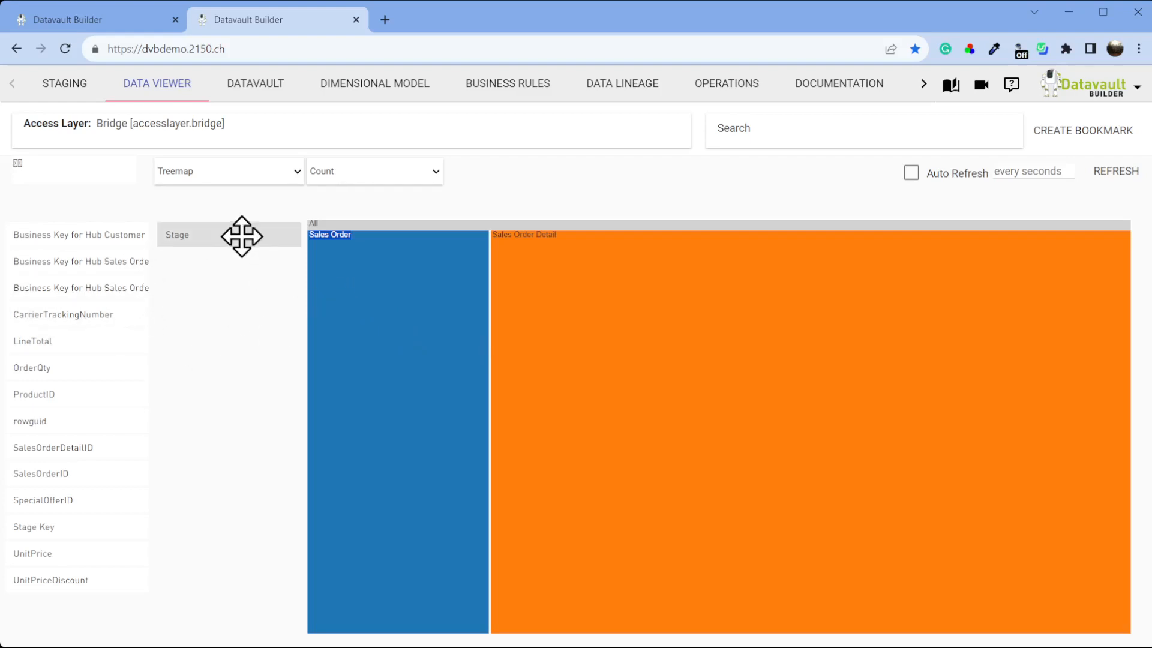
Show the Bridge data as a Table with Business Key for Hub Customer beneath Stage, and check the Stage filter values.
{"action": "left_click", "coordinate": [236, 188]}
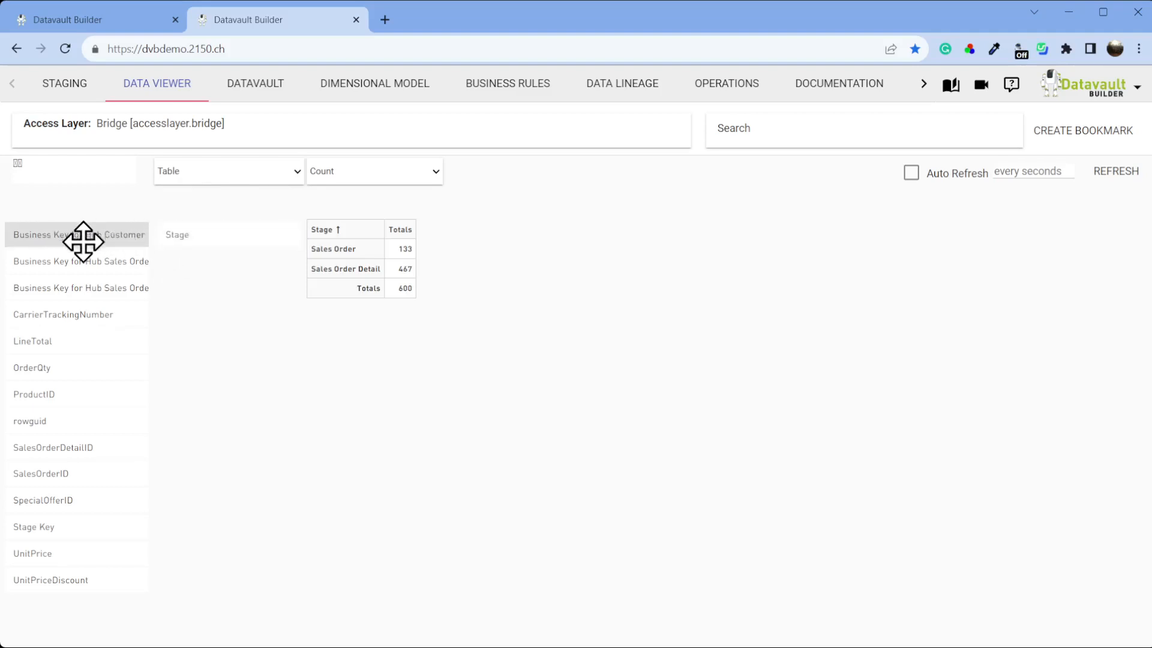
{"action": "left_click_drag", "start_coordinate": [72, 234], "coordinate": [234, 257]}
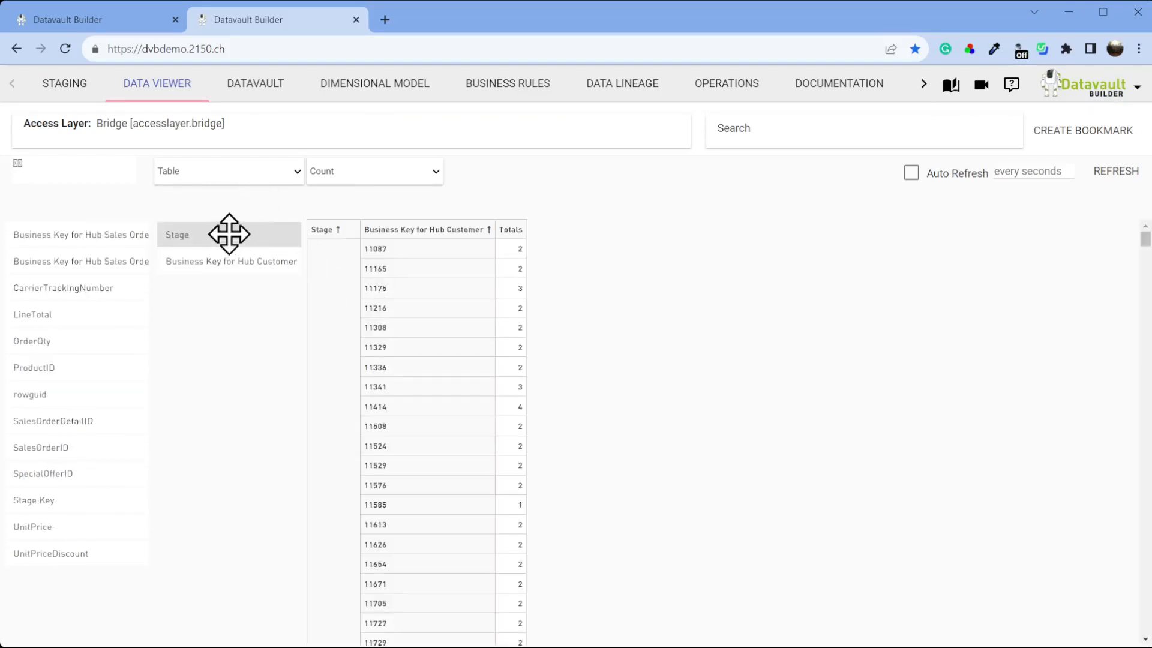
{"action": "left_click", "coordinate": [181, 234]}
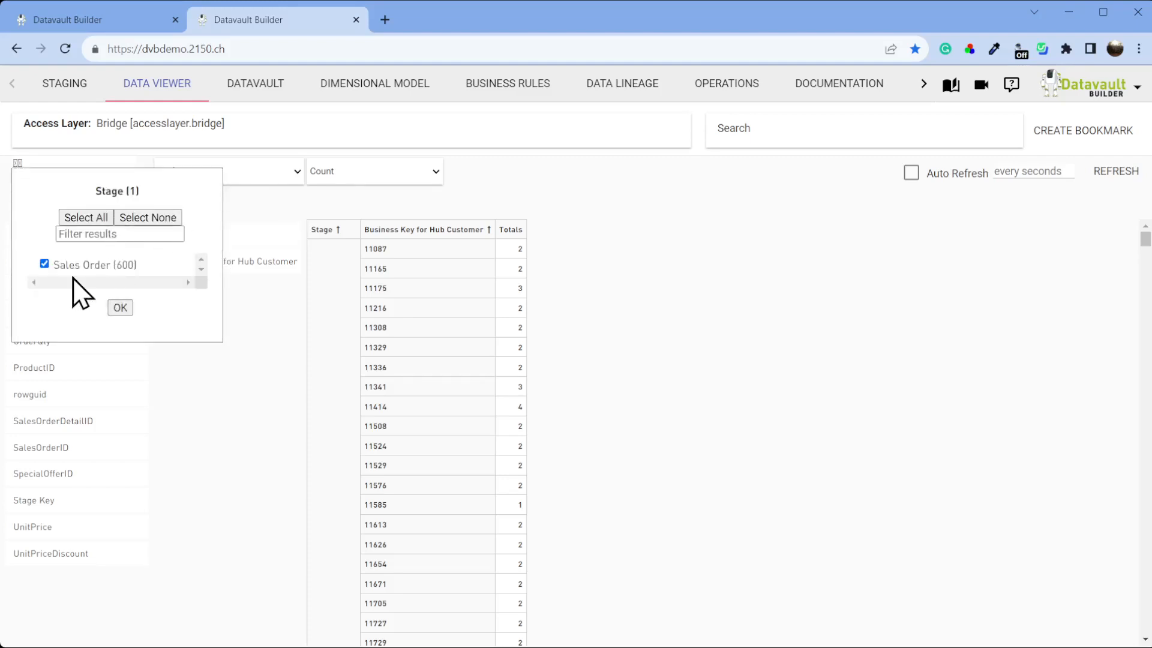
{"action": "left_click", "coordinate": [45, 264]}
{"action": "left_click", "coordinate": [44, 265]}
{"action": "left_click", "coordinate": [121, 309]}
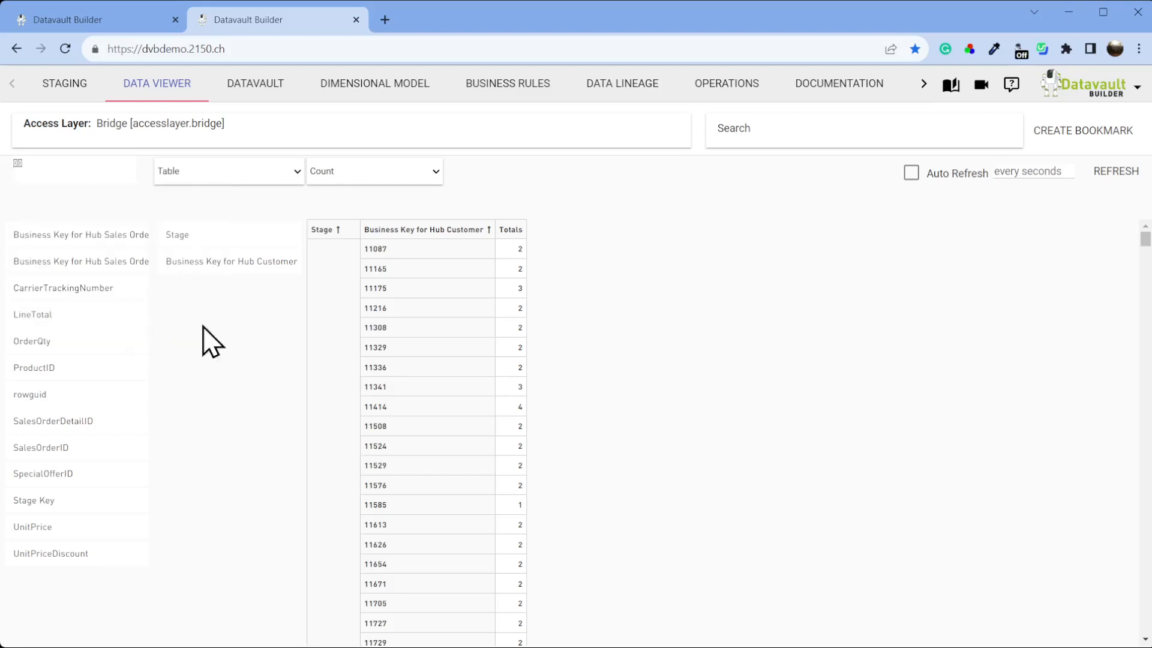
{"action": "left_click_drag", "start_coordinate": [1146, 252], "coordinate": [1123, 232]}
Open the Adventure Works Default job (adventure_works_j_default) in the operations area and start its load.
{"action": "left_click", "coordinate": [739, 90]}
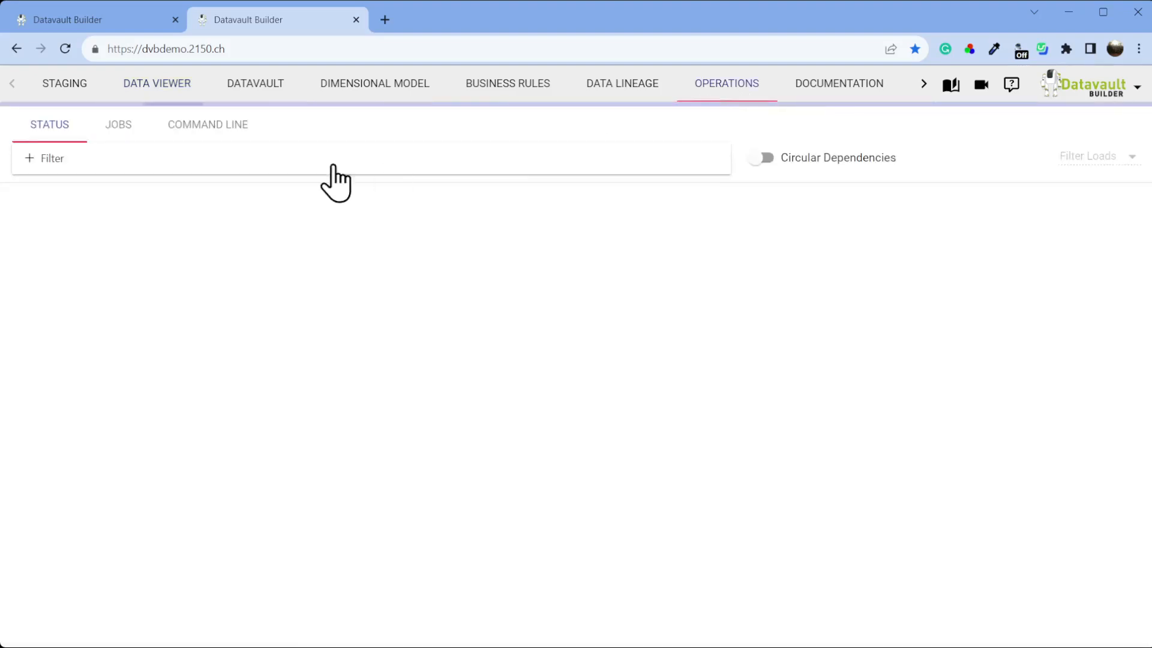
{"action": "left_click", "coordinate": [123, 124]}
{"action": "left_click", "coordinate": [177, 201]}
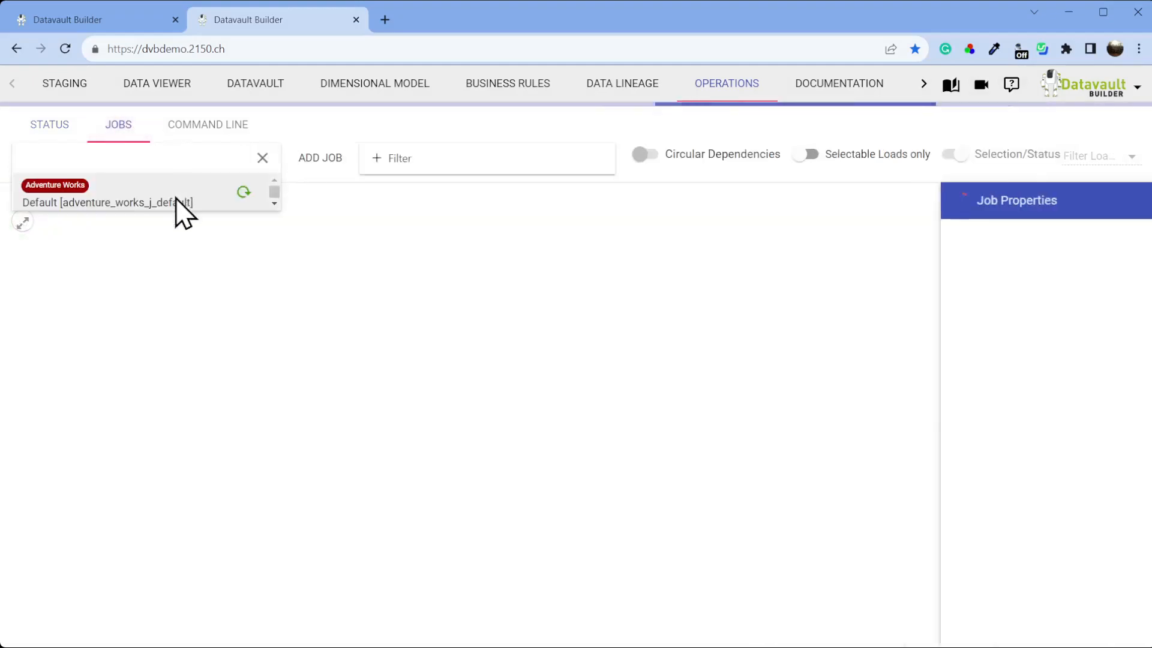
{"action": "left_click", "coordinate": [1047, 236]}
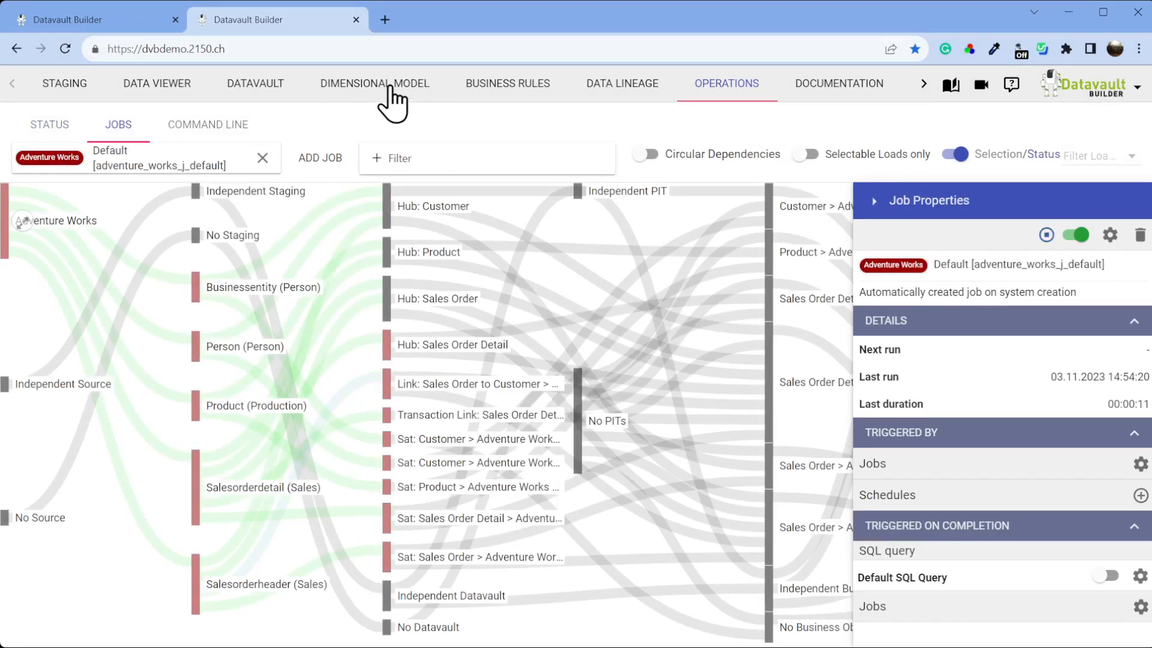
Open the Sales Order Detail - Stage business object and preview the data of its business object columns.
{"action": "left_click", "coordinate": [390, 84]}
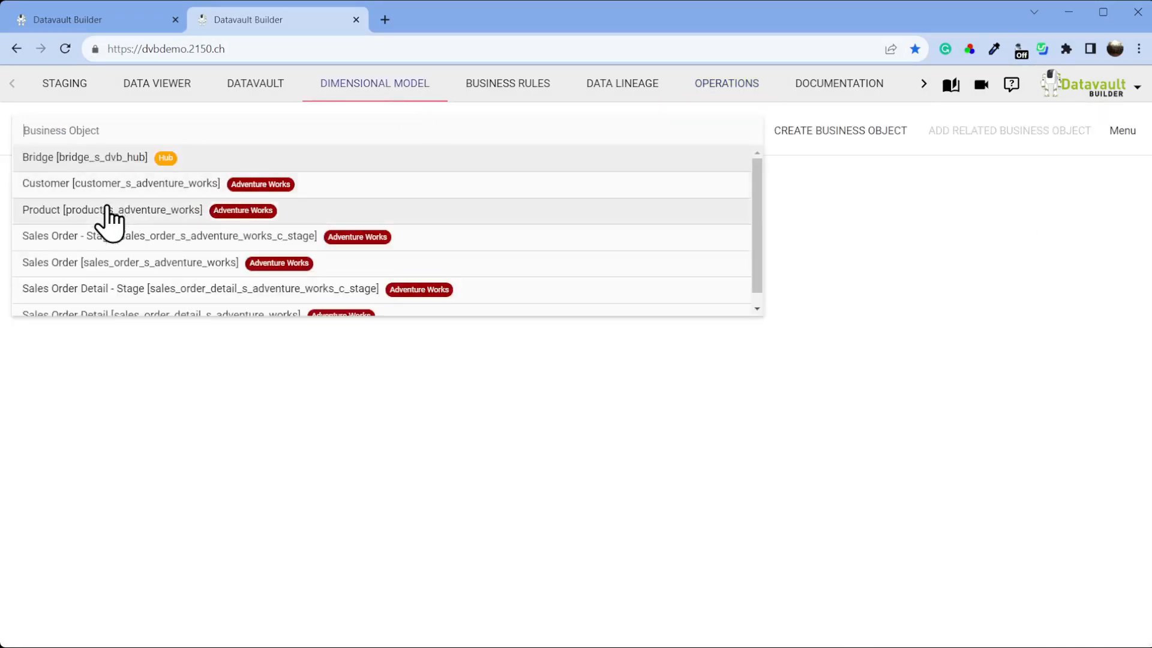
{"action": "scroll", "coordinate": [227, 274], "scroll_direction": "down", "scroll_amount": 1}
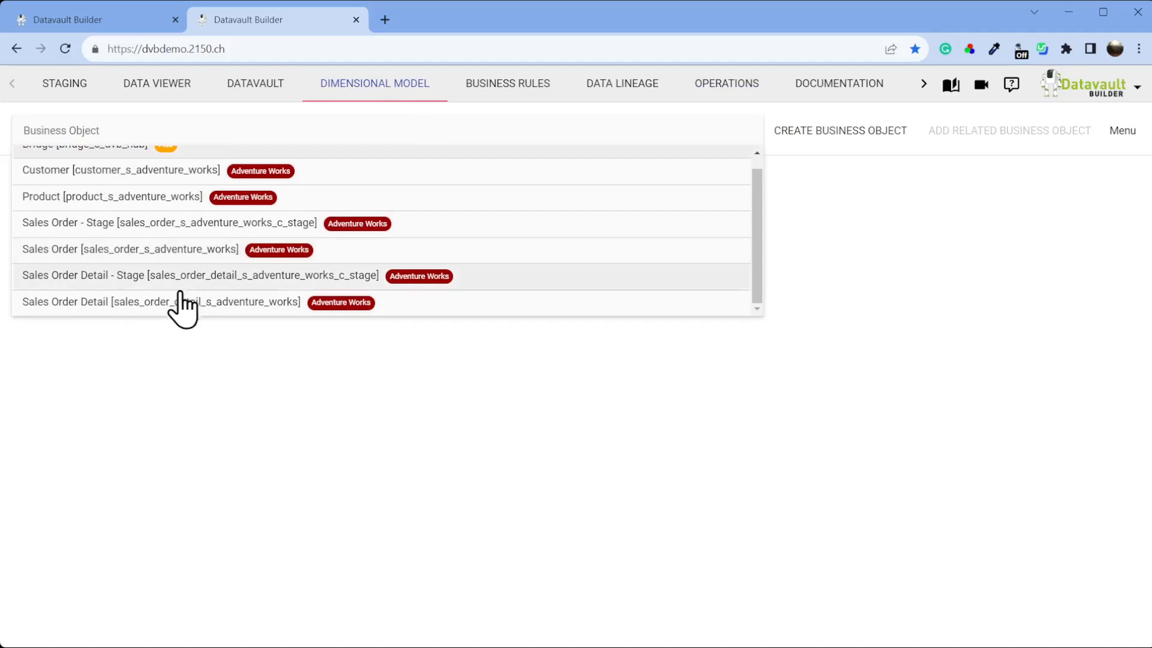
{"action": "left_click", "coordinate": [157, 276]}
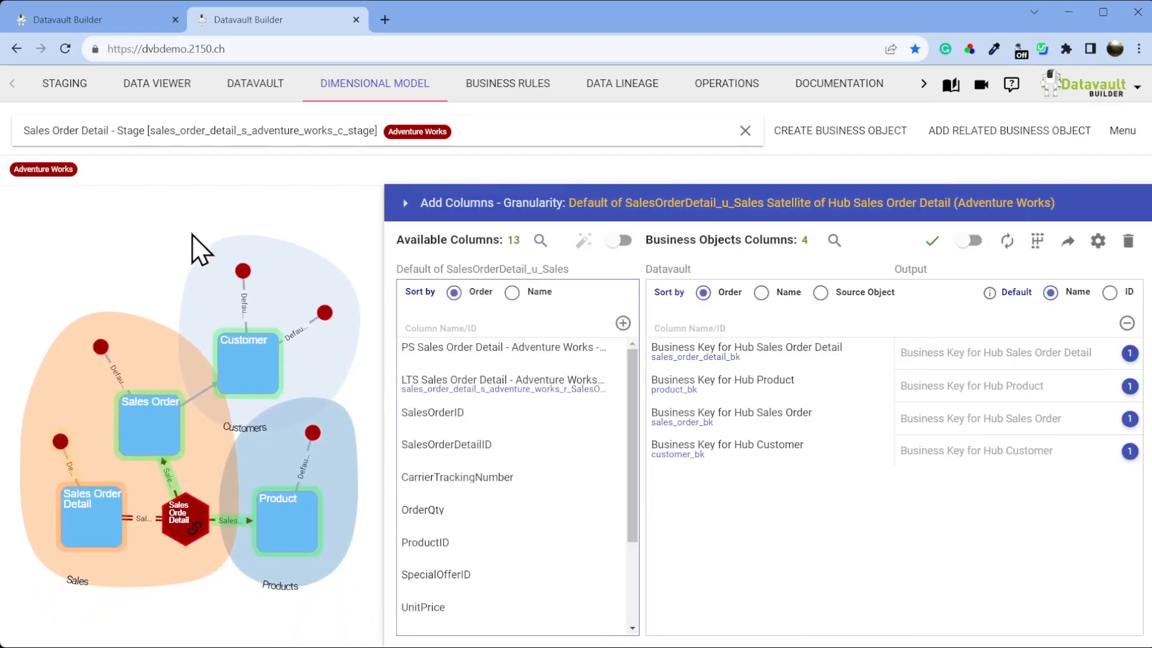
{"action": "left_click", "coordinate": [835, 240]}
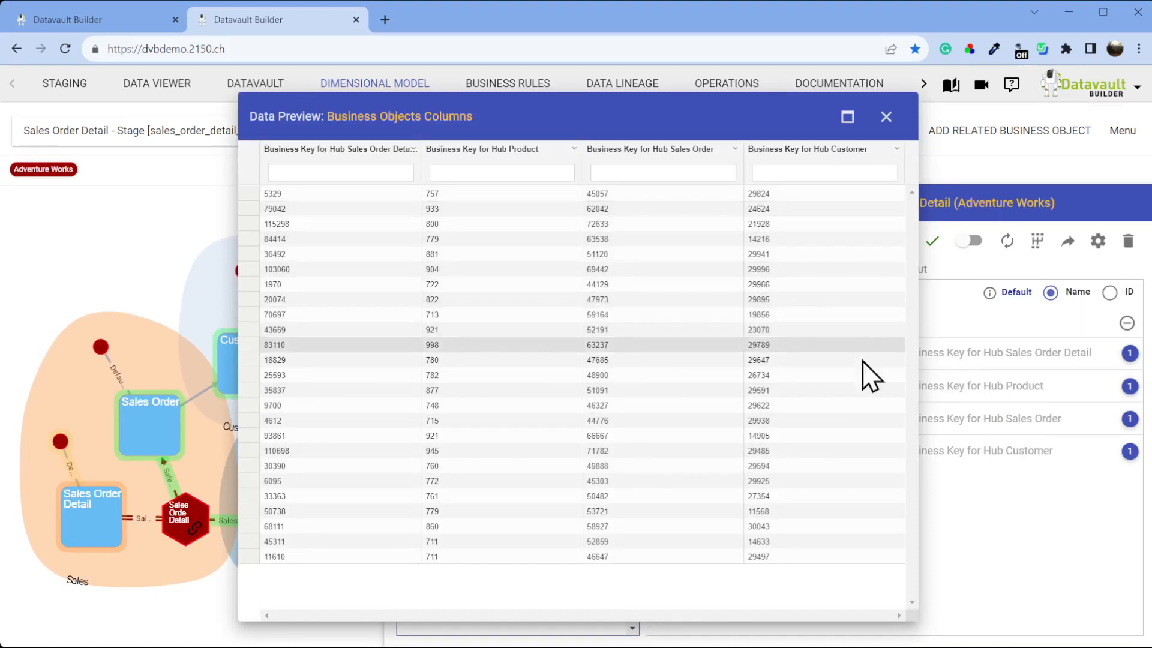
{"action": "left_click", "coordinate": [886, 120]}
Inspect the Bridge's Sales Order Detail ruleset and widen its business key and CarrierTrackingNumber preview columns.
{"action": "left_click", "coordinate": [532, 87]}
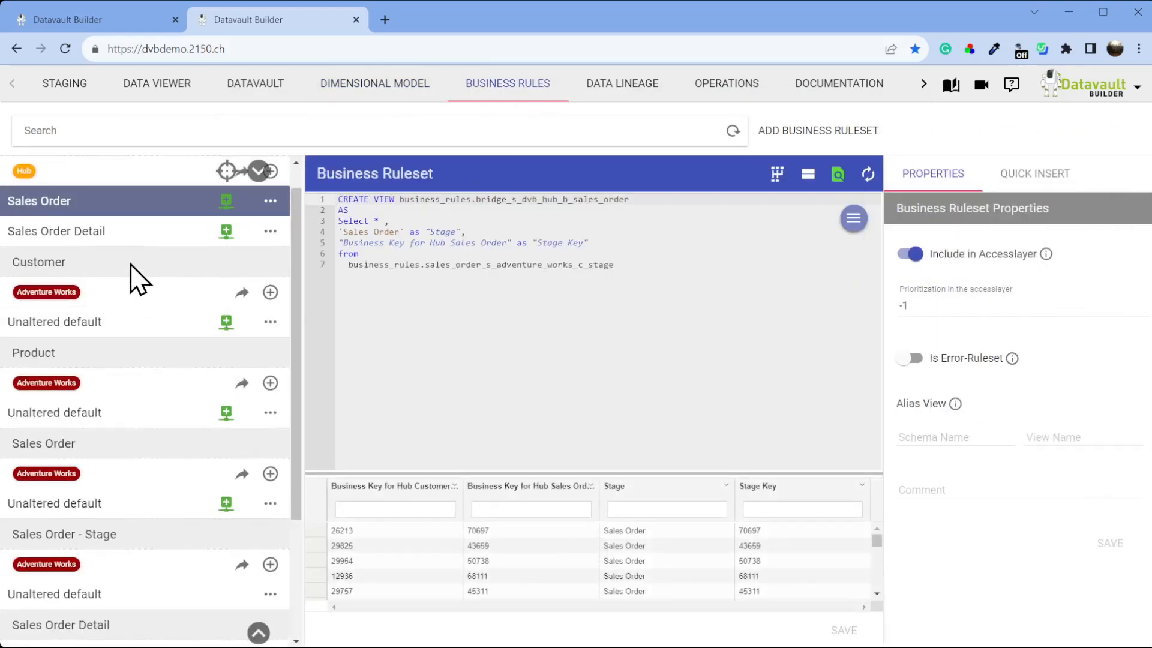
{"action": "left_click", "coordinate": [91, 233]}
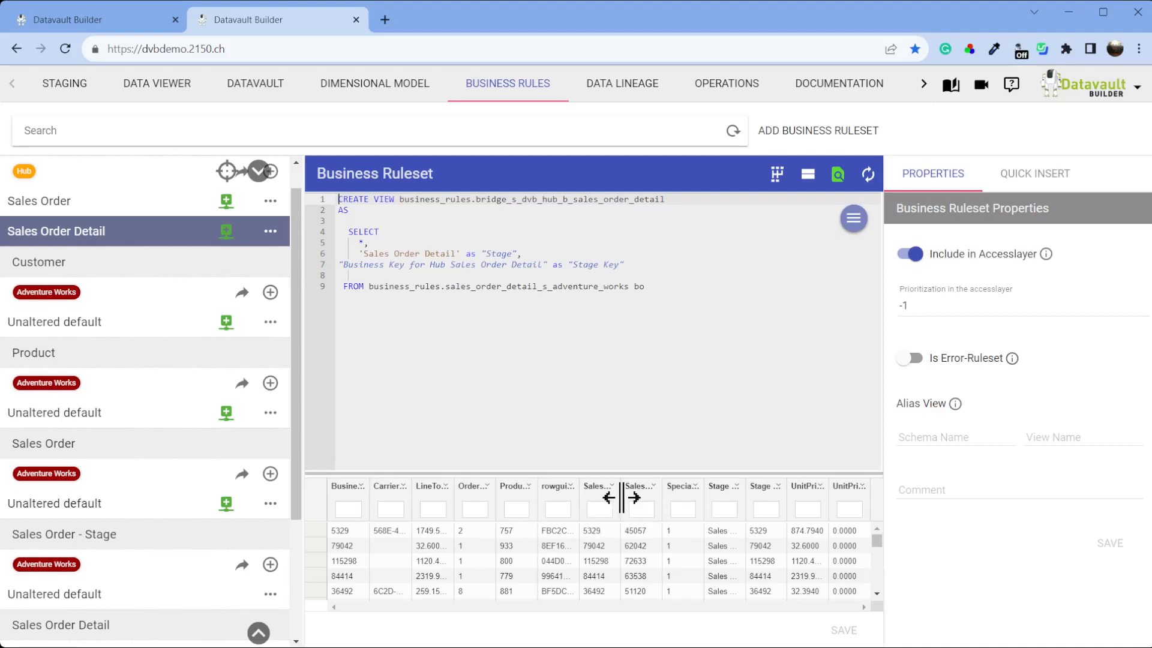
{"action": "mouse_move", "coordinate": [370, 498]}
{"action": "left_mouse_down"}
{"action": "mouse_move", "coordinate": [489, 498]}
{"action": "mouse_move", "coordinate": [384, 498]}
{"action": "left_mouse_up"}
{"action": "left_click_drag", "start_coordinate": [481, 502], "coordinate": [490, 502]}
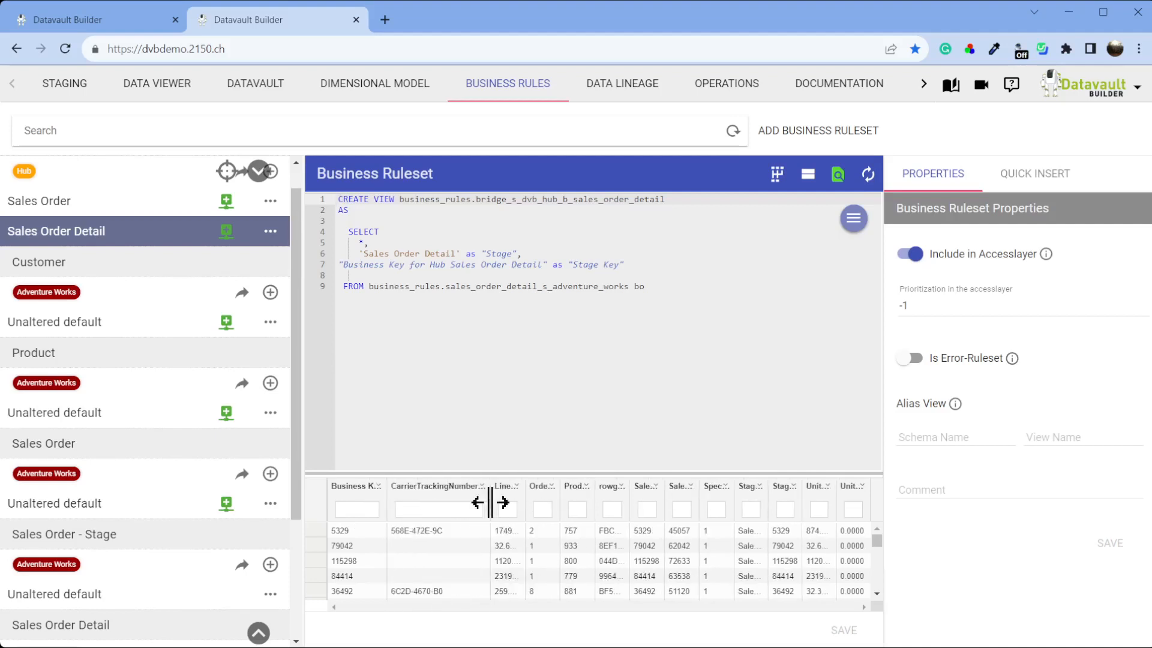
{"action": "left_click_drag", "start_coordinate": [382, 503], "coordinate": [452, 505]}
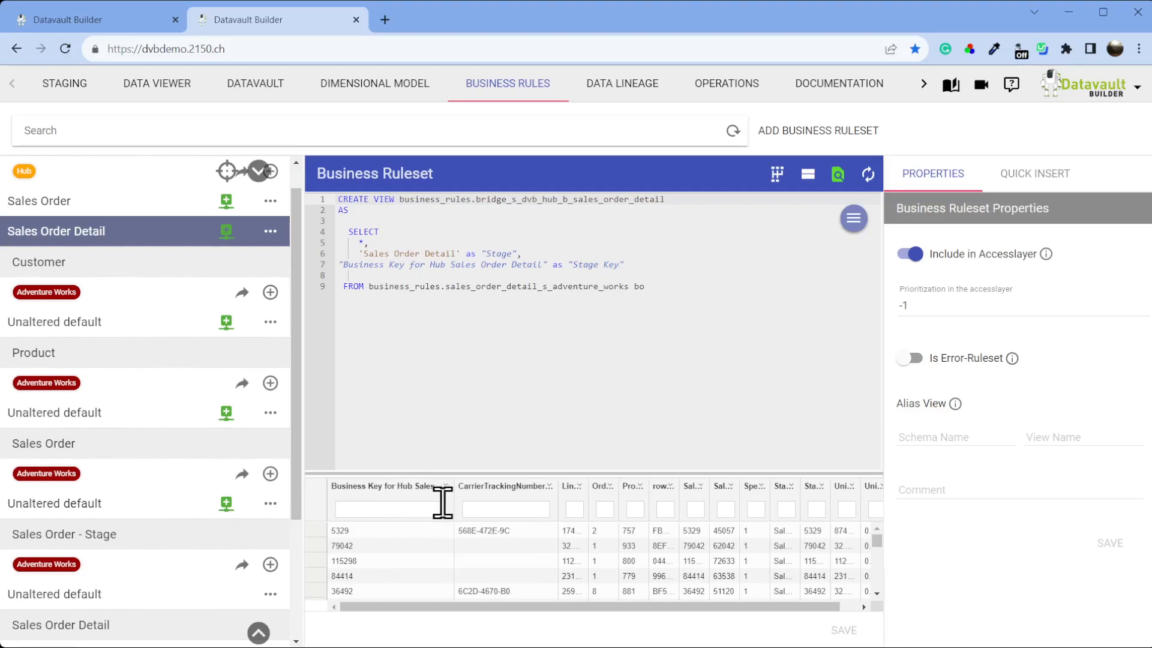
{"action": "left_click_drag", "start_coordinate": [451, 502], "coordinate": [504, 501]}
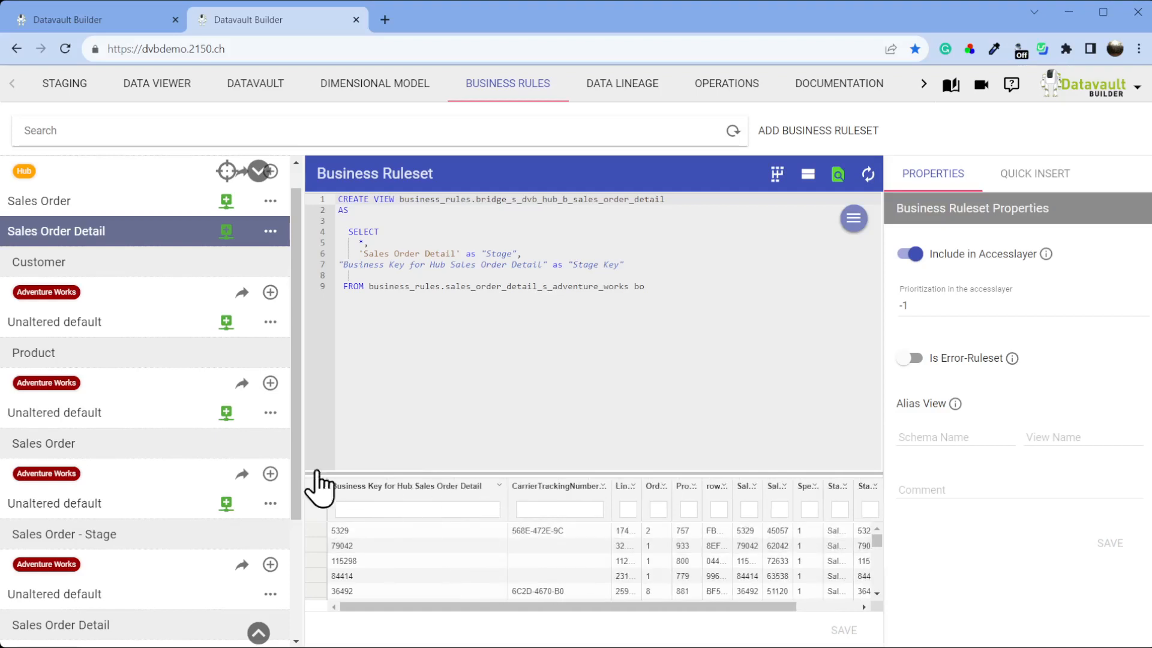
Copy the view name sales_order_detail_s_adventure_works_c_stage from the default ruleset of Sales Order Detail - Stage.
{"action": "scroll", "coordinate": [180, 534], "scroll_direction": "down", "scroll_amount": 3}
{"action": "left_click", "coordinate": [82, 531]}
{"action": "left_click", "coordinate": [82, 454]}
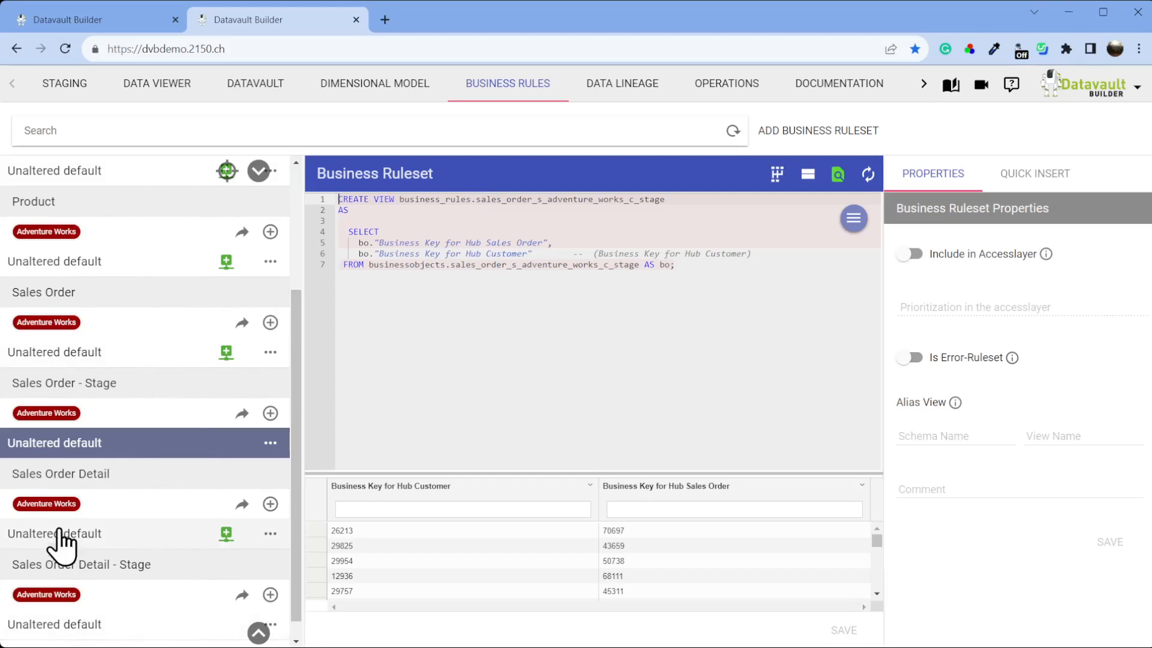
{"action": "left_click", "coordinate": [67, 618]}
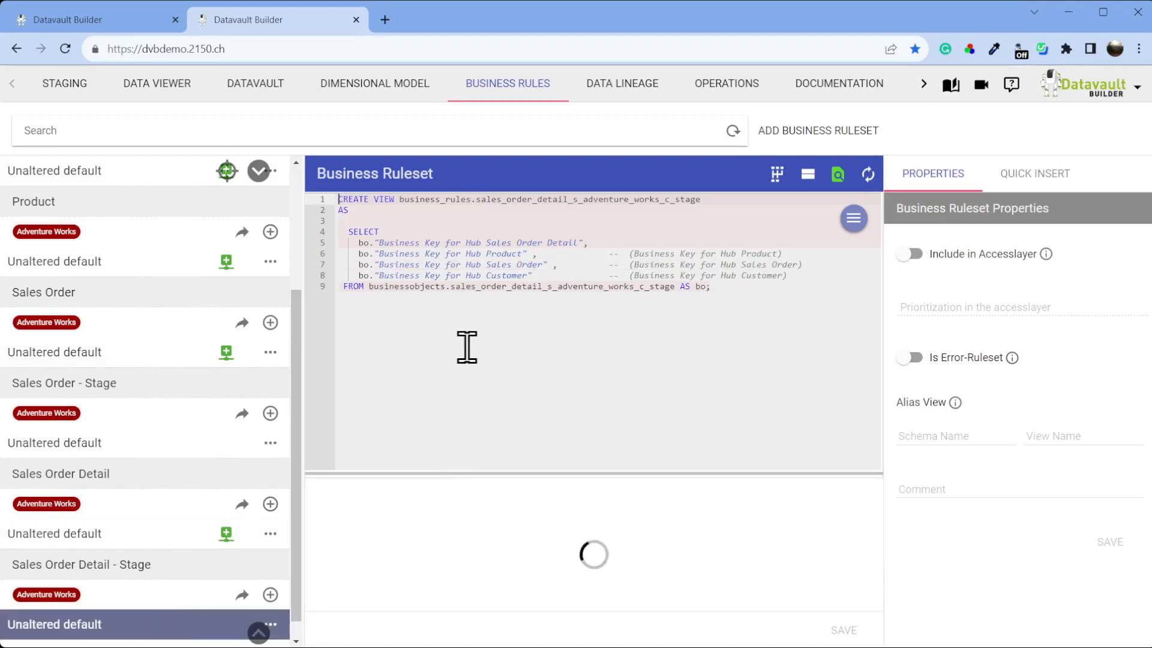
{"action": "left_click_drag", "start_coordinate": [477, 199], "coordinate": [701, 200]}
{"action": "key", "text": "ctrl+c"}
{"action": "scroll", "coordinate": [132, 372], "scroll_direction": "up", "scroll_amount": 3}
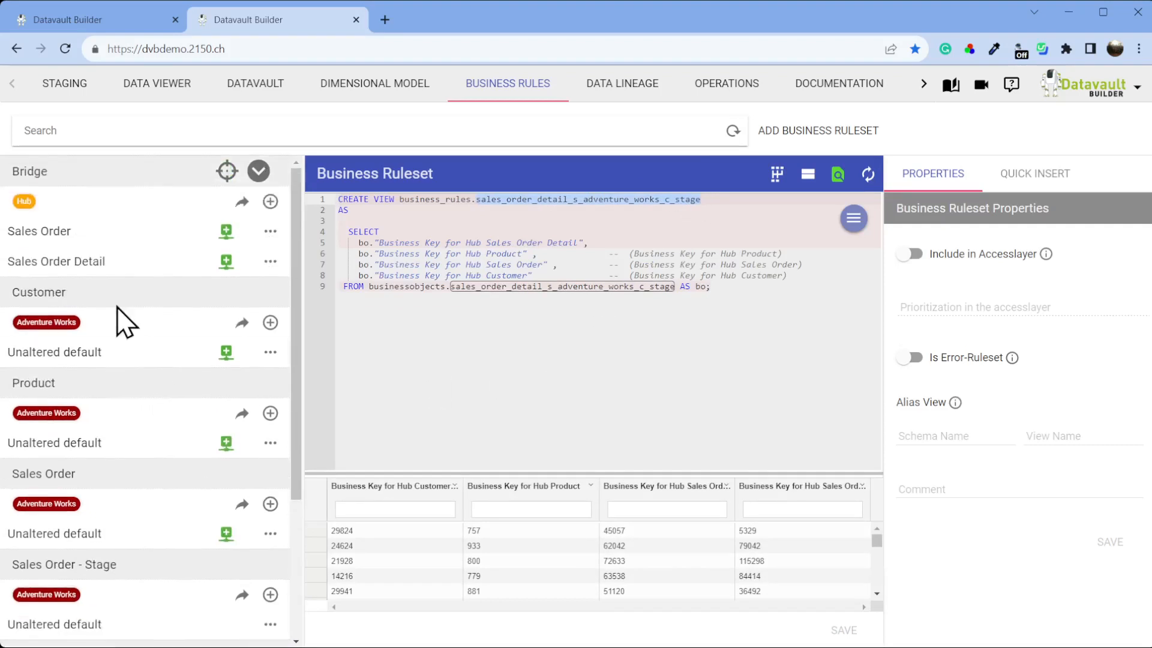
Change the source in the Bridge's Sales Order Detail ruleset to business_rules.sales_order_detail_s_adventure_works_c_stage and save the ruleset.
{"action": "left_click", "coordinate": [79, 263]}
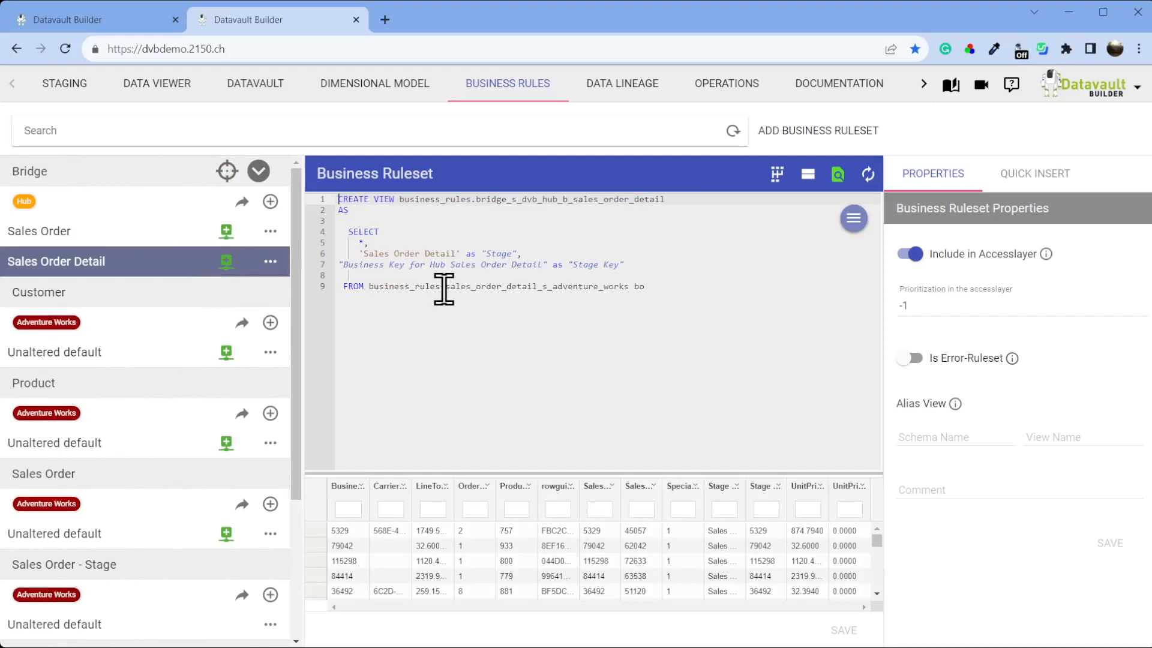
{"action": "left_click_drag", "start_coordinate": [444, 287], "coordinate": [624, 286]}
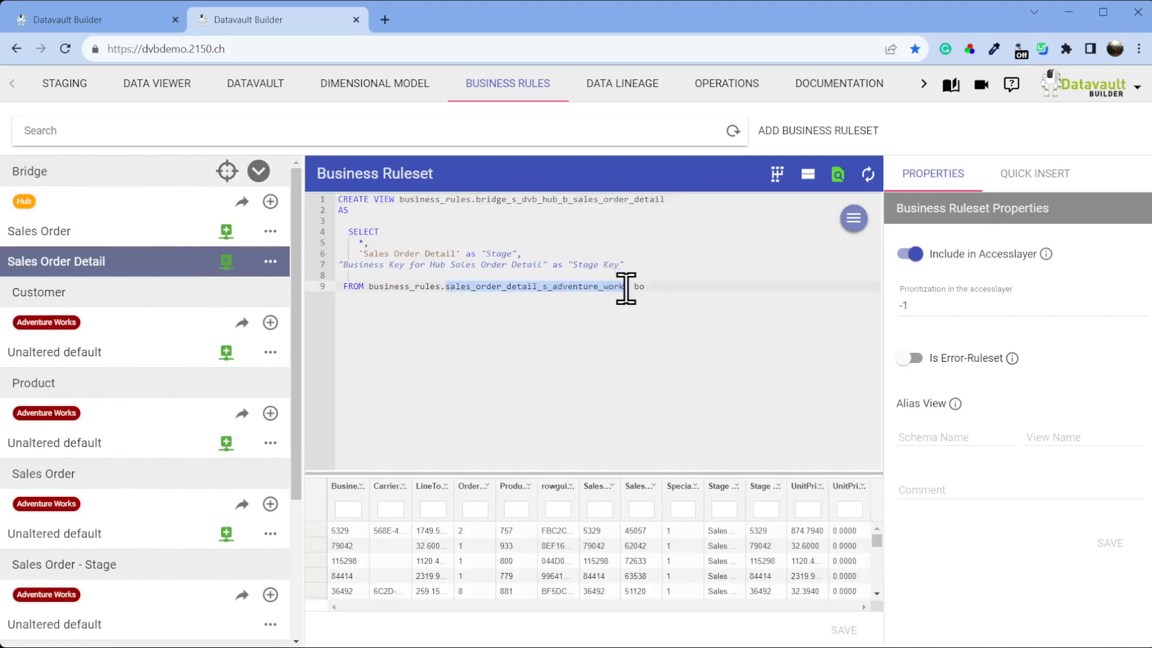
{"action": "key", "text": "ctrl+v"}
{"action": "key", "text": "ctrl+s"}
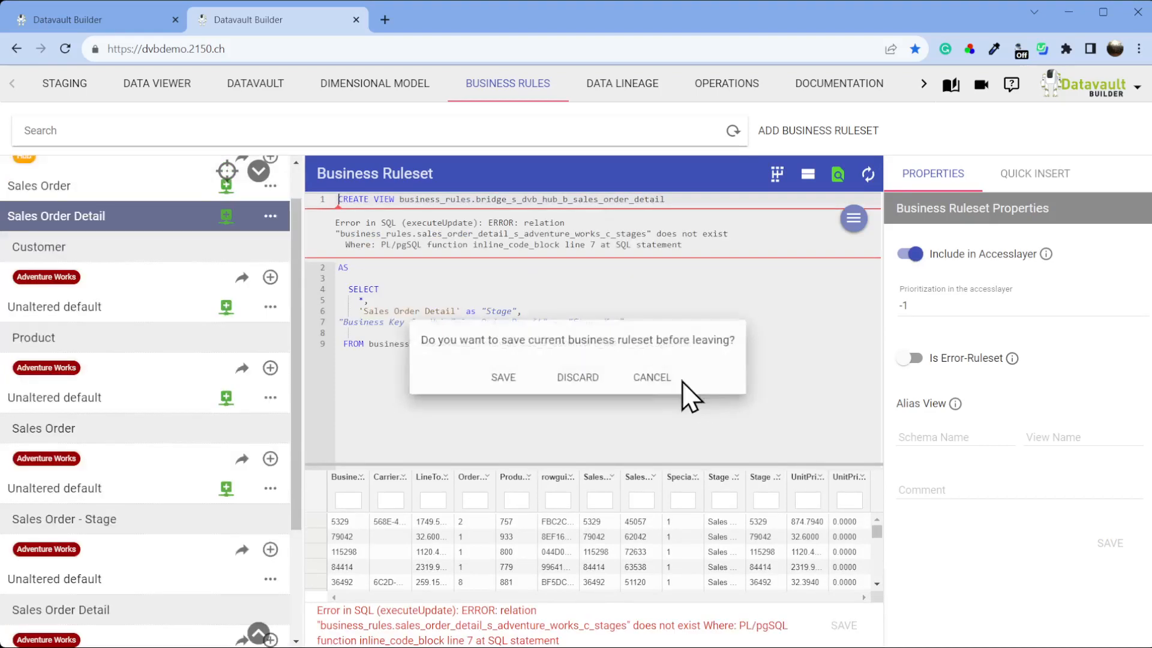
{"action": "left_click", "coordinate": [675, 369]}
{"action": "left_click", "coordinate": [664, 334]}
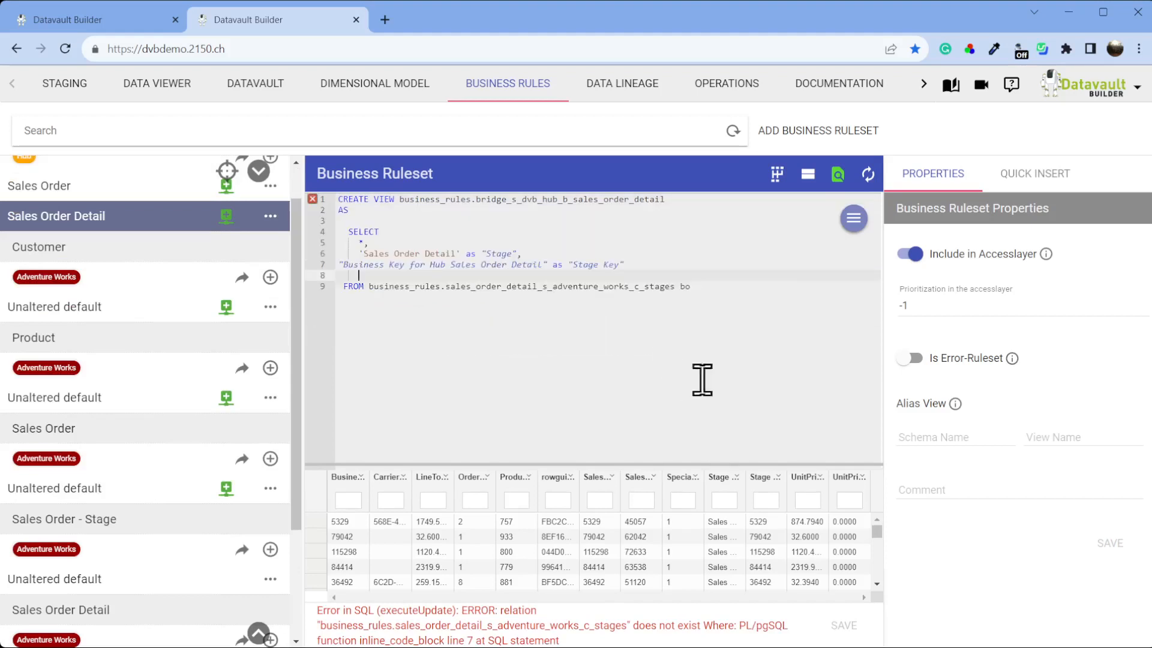
{"action": "left_click", "coordinate": [675, 286]}
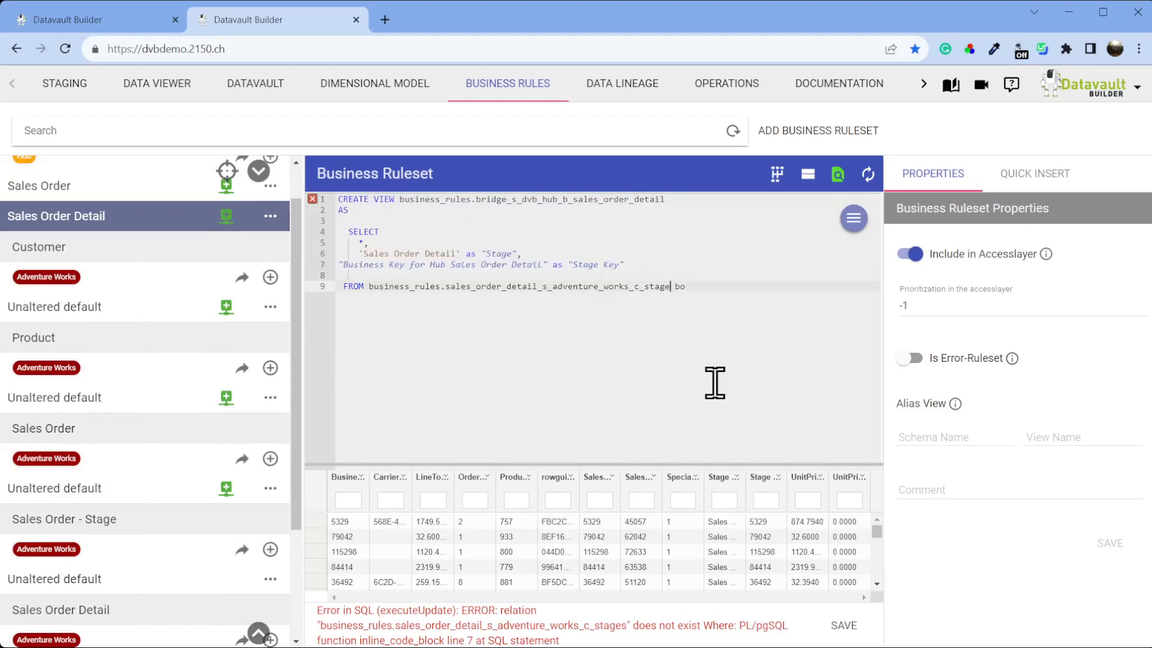
{"action": "key", "text": "ctrl+s"}
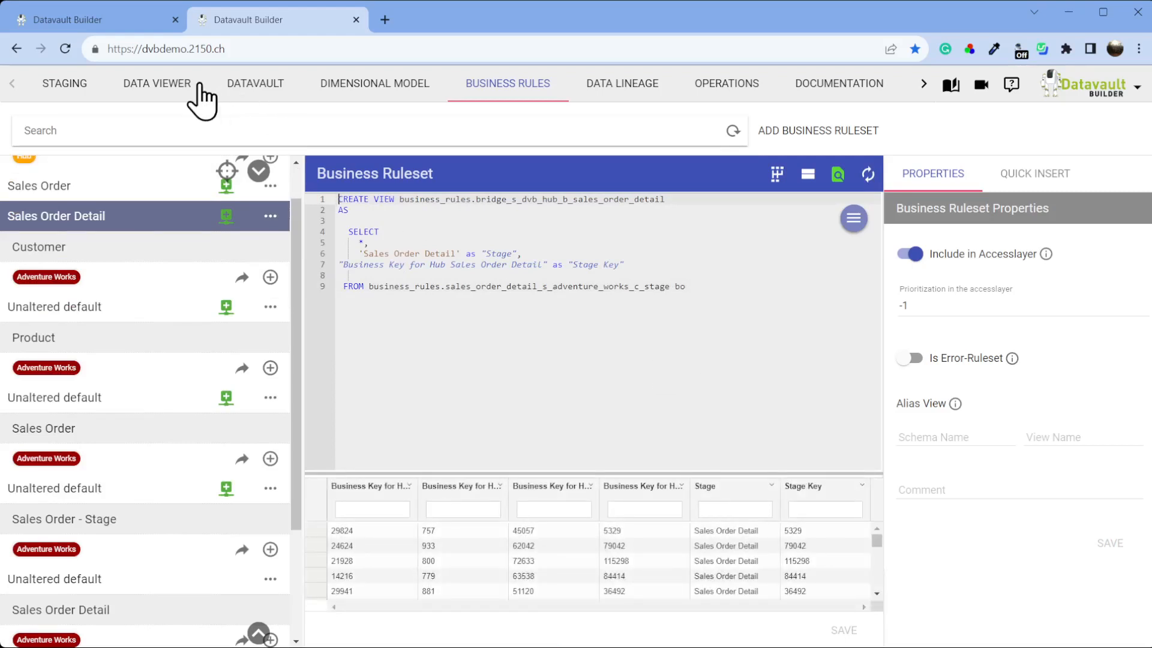
Return to the Bridge access layer data, refresh it and apply a filter on the Stage values.
{"action": "left_click", "coordinate": [163, 87]}
{"action": "left_click", "coordinate": [1116, 172]}
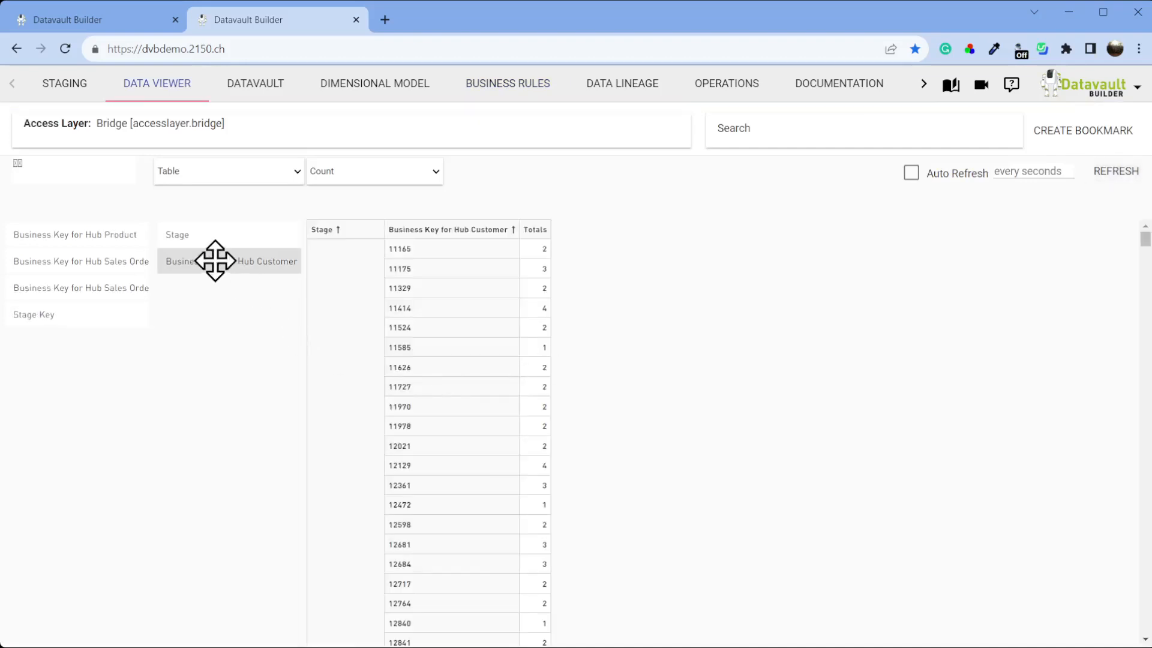
{"action": "left_click", "coordinate": [213, 237]}
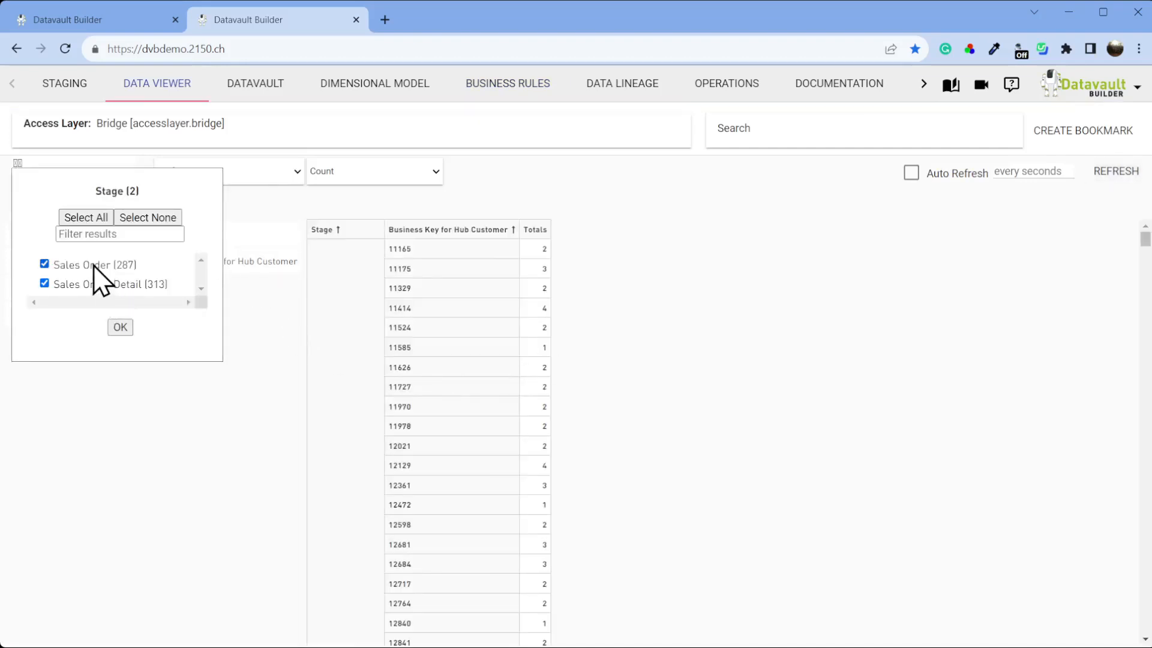
{"action": "left_click", "coordinate": [121, 327]}
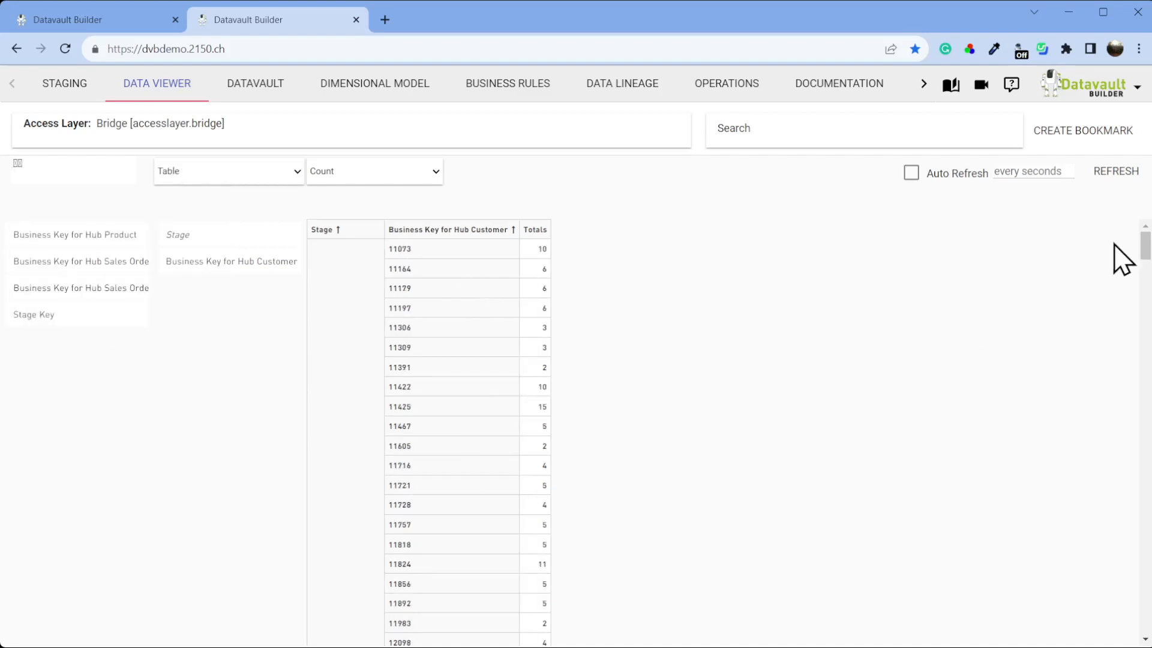
Look through the Bridge counts per customer and remove Business Key for Hub Customer from the row breakdown.
{"action": "scroll", "coordinate": [1144, 276], "scroll_direction": "down", "scroll_amount": 3}
{"action": "mouse_move", "coordinate": [1147, 268]}
{"action": "left_mouse_down"}
{"action": "mouse_move", "coordinate": [1147, 635]}
{"action": "mouse_move", "coordinate": [1144, 264]}
{"action": "left_mouse_up"}
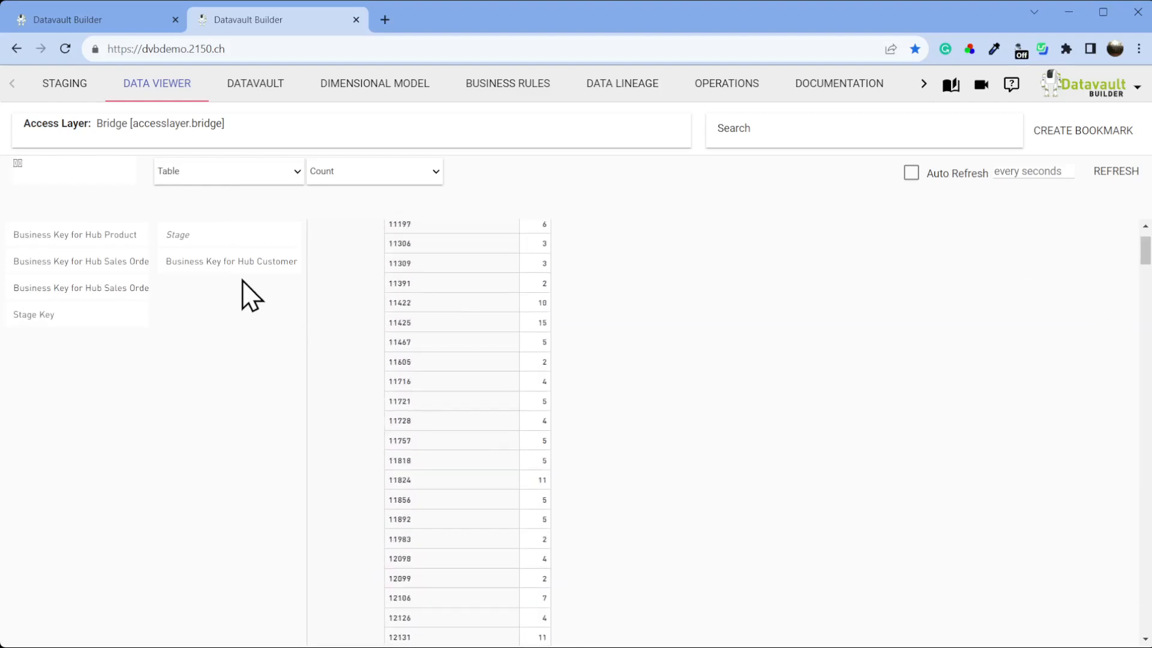
{"action": "left_click", "coordinate": [247, 264]}
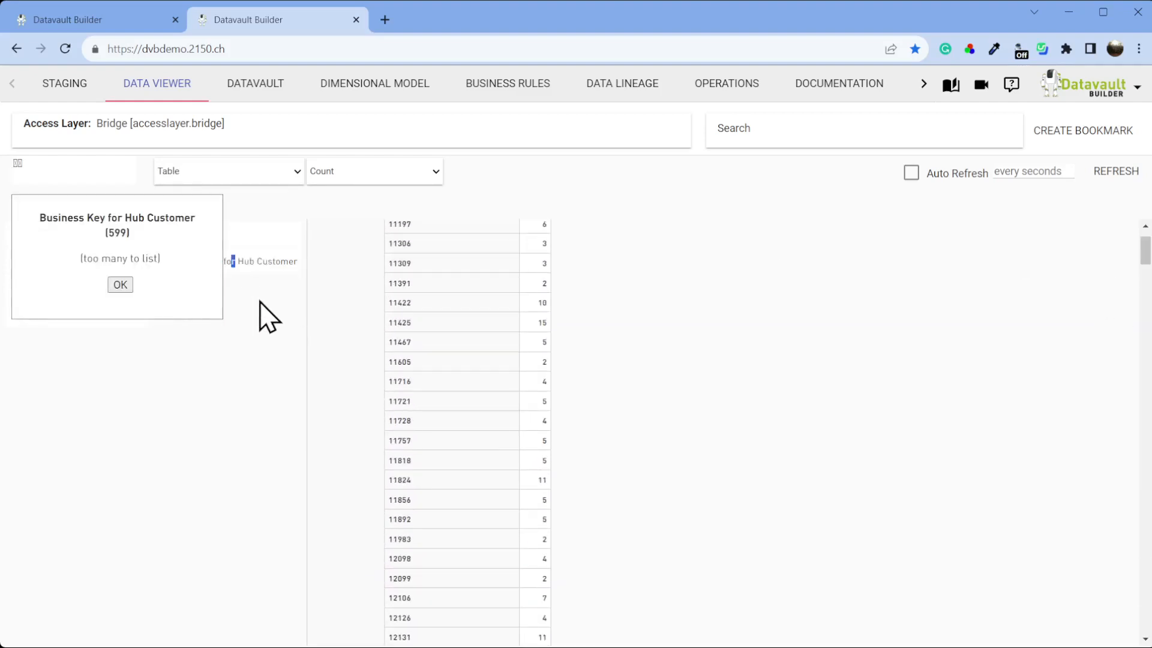
{"action": "left_click", "coordinate": [120, 284]}
{"action": "left_click_drag", "start_coordinate": [229, 264], "coordinate": [94, 301]}
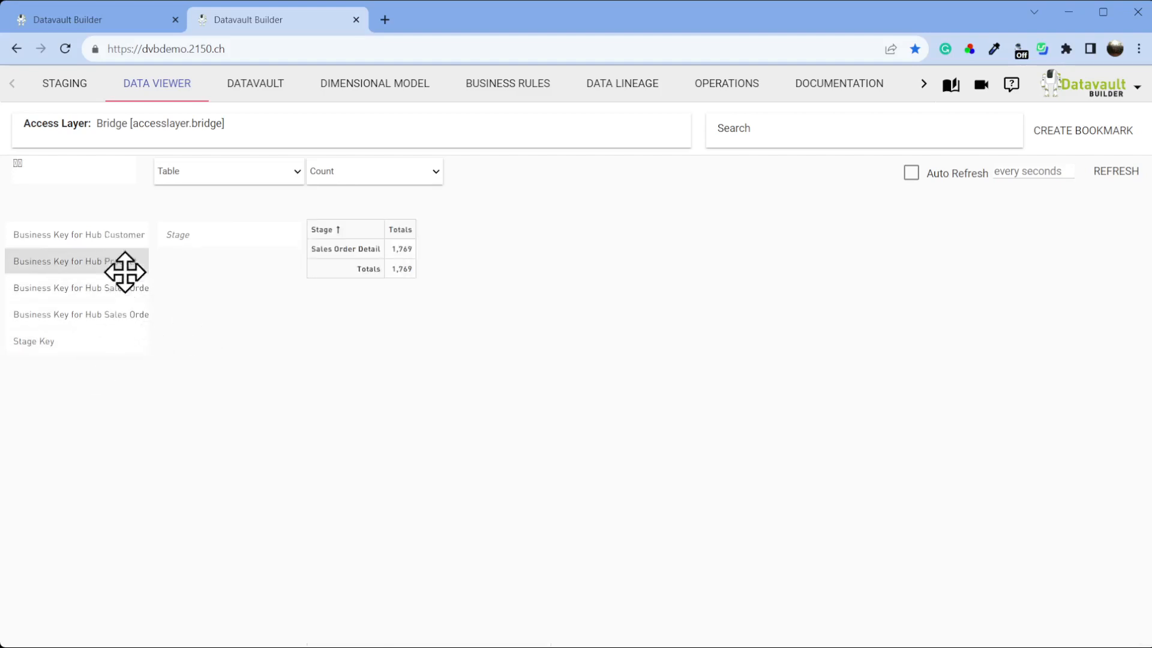
Set the Stage filter to include both Sales Order and Sales Order Detail.
{"action": "left_click", "coordinate": [206, 237]}
{"action": "left_click", "coordinate": [111, 267]}
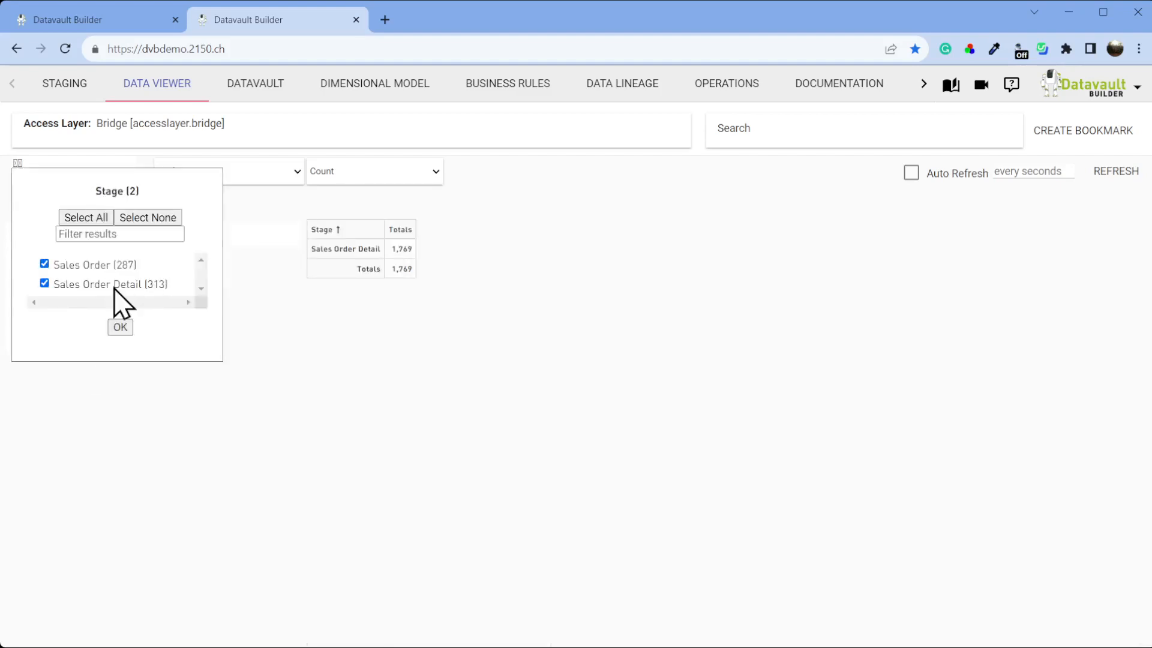
{"action": "left_click", "coordinate": [120, 327]}
Break the Stage counts down by Business Key for Hub Product and examine the rows of both stages.
{"action": "left_click_drag", "start_coordinate": [98, 262], "coordinate": [249, 267]}
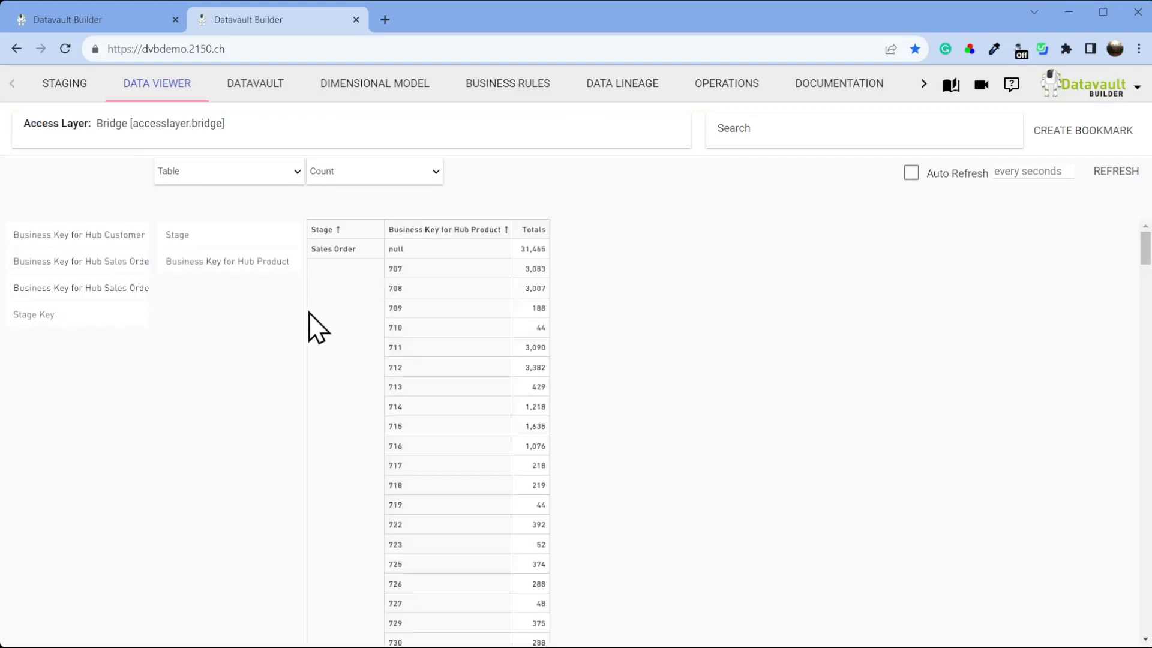
{"action": "left_click_drag", "start_coordinate": [321, 249], "coordinate": [553, 264]}
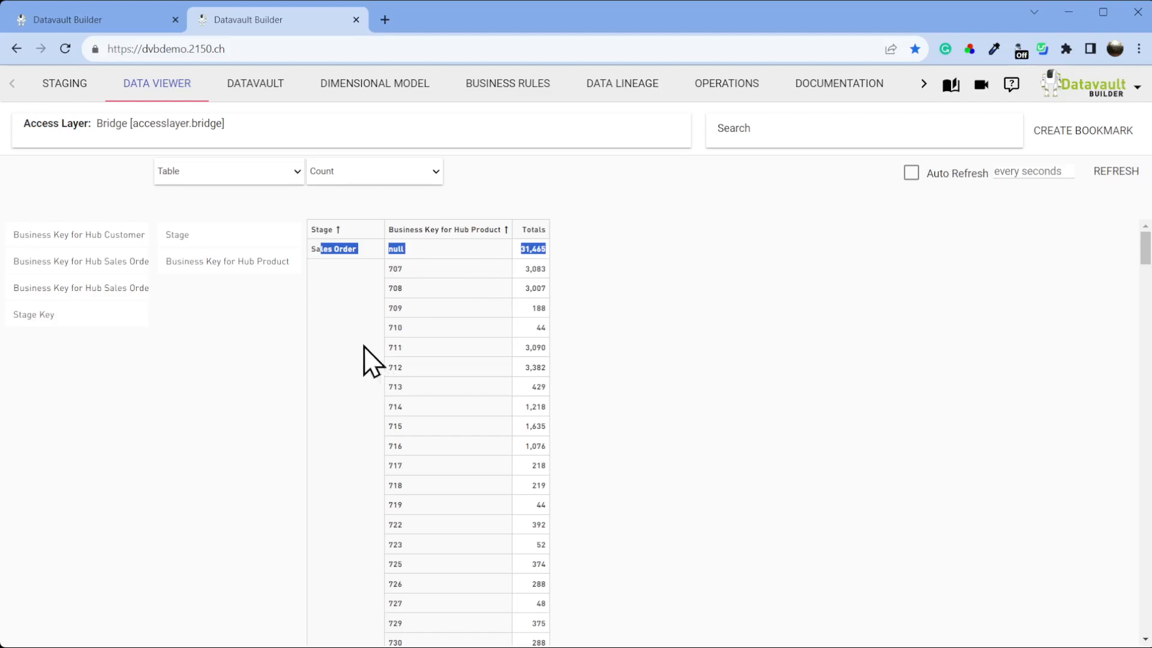
{"action": "scroll", "coordinate": [398, 514], "scroll_direction": "down", "scroll_amount": 20}
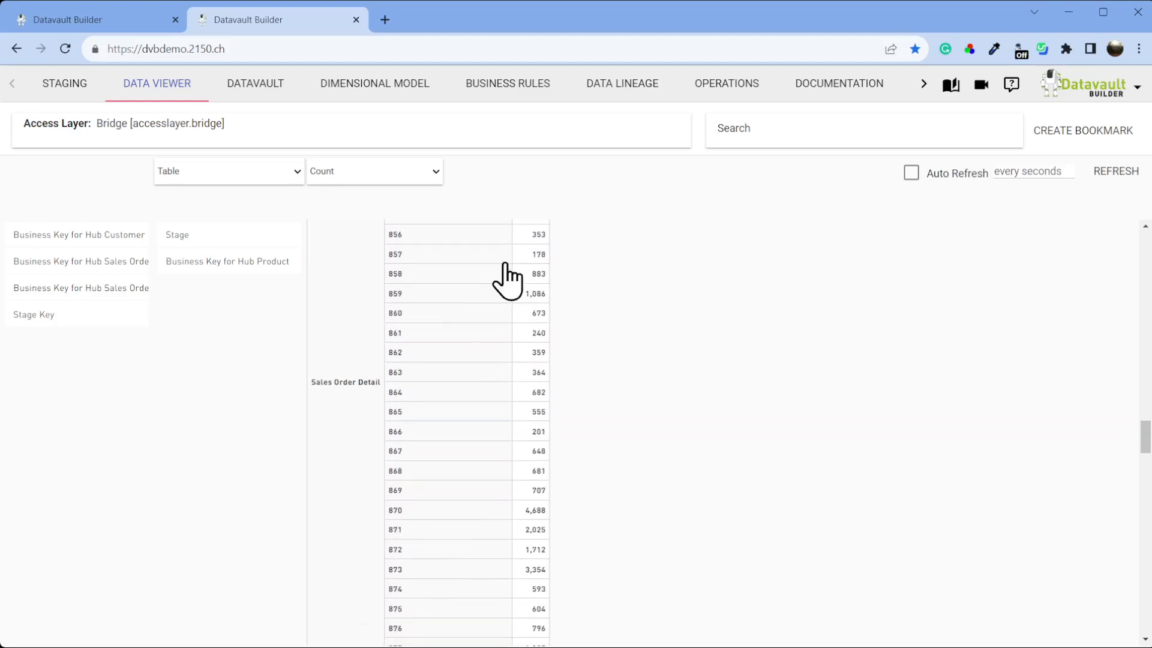
{"action": "left_click", "coordinate": [401, 85]}
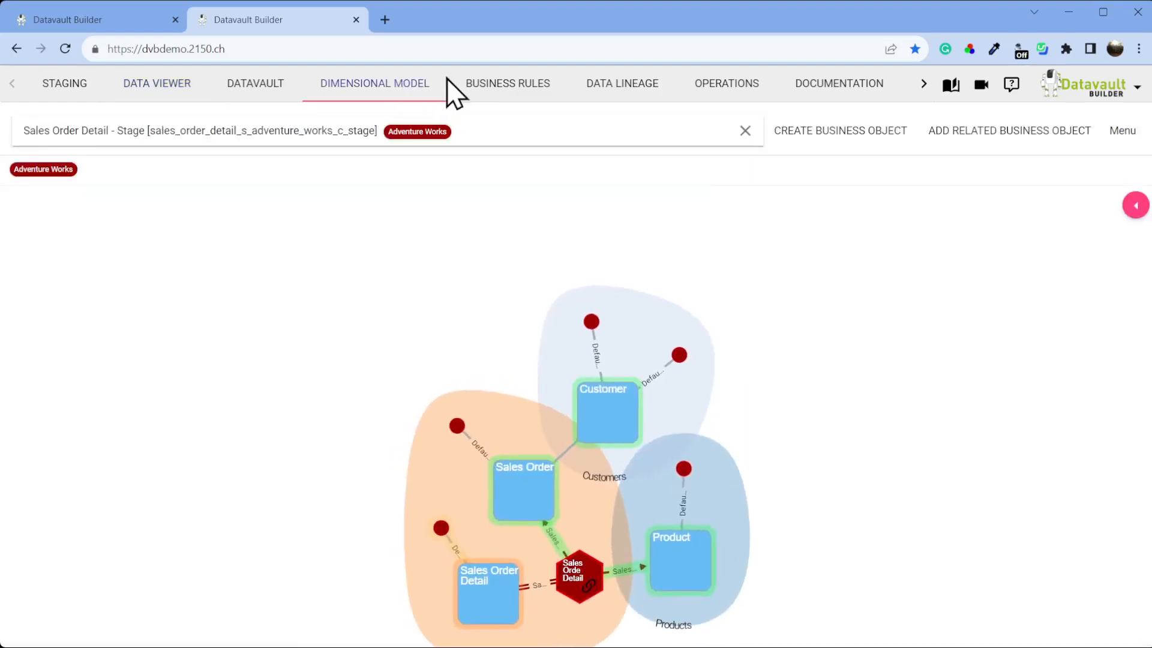
{"action": "left_click", "coordinate": [523, 84]}
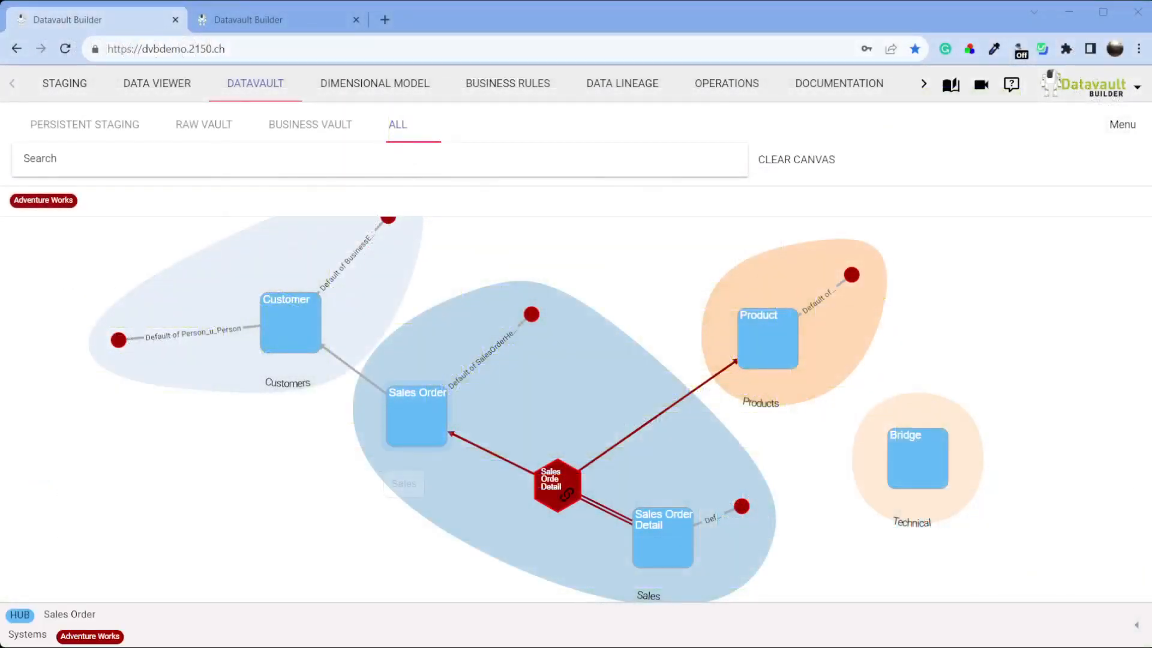
Rearrange the Sales Order, Sales Order Detail, Product and Customer hubs and Customer's BusinessEntity satellite on the Data Vault canvas.
{"action": "left_click_drag", "start_coordinate": [425, 430], "coordinate": [451, 454]}
{"action": "left_click_drag", "start_coordinate": [656, 520], "coordinate": [646, 503]}
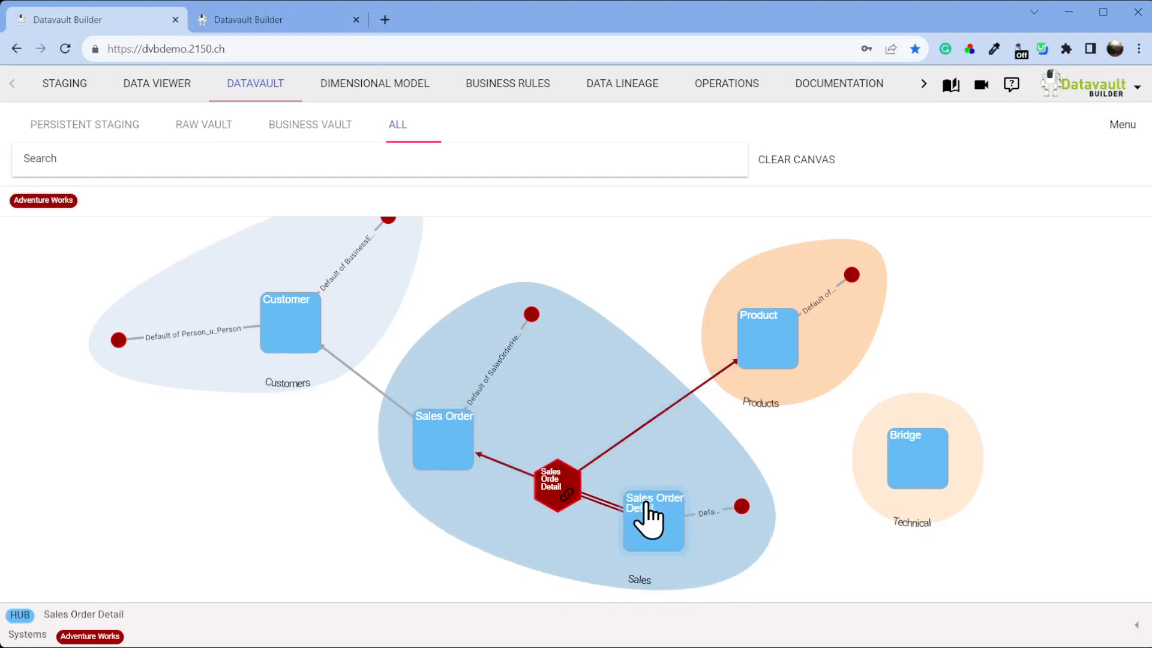
{"action": "left_click_drag", "start_coordinate": [769, 354], "coordinate": [747, 375]}
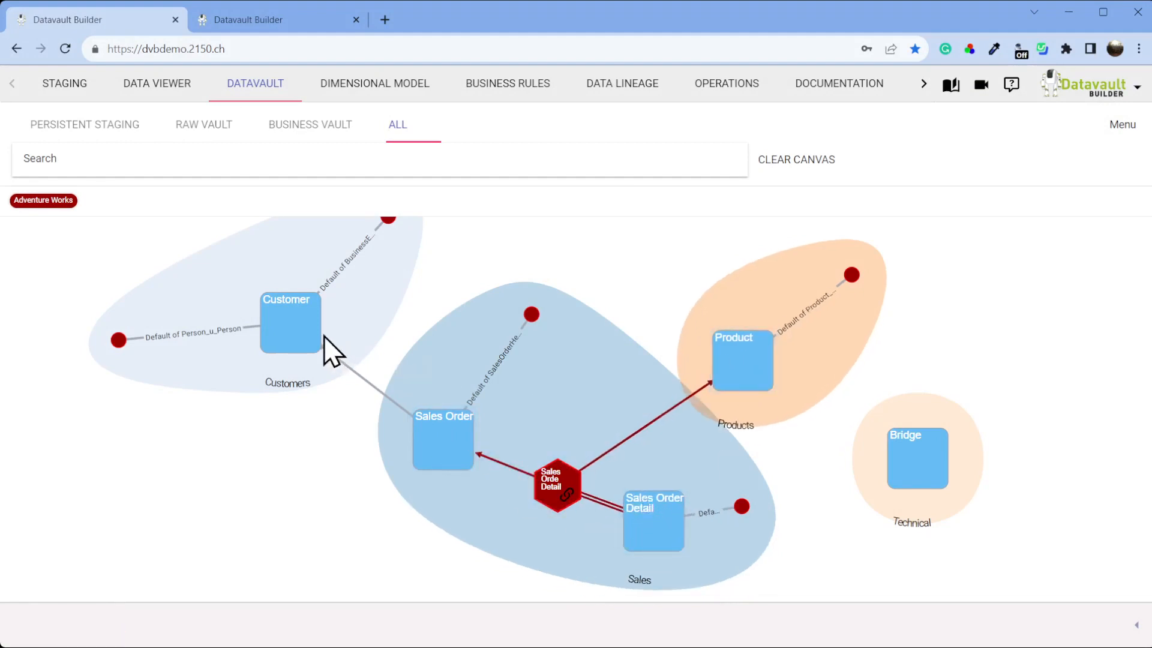
{"action": "left_click_drag", "start_coordinate": [326, 337], "coordinate": [348, 357]}
{"action": "left_click_drag", "start_coordinate": [387, 219], "coordinate": [388, 241]}
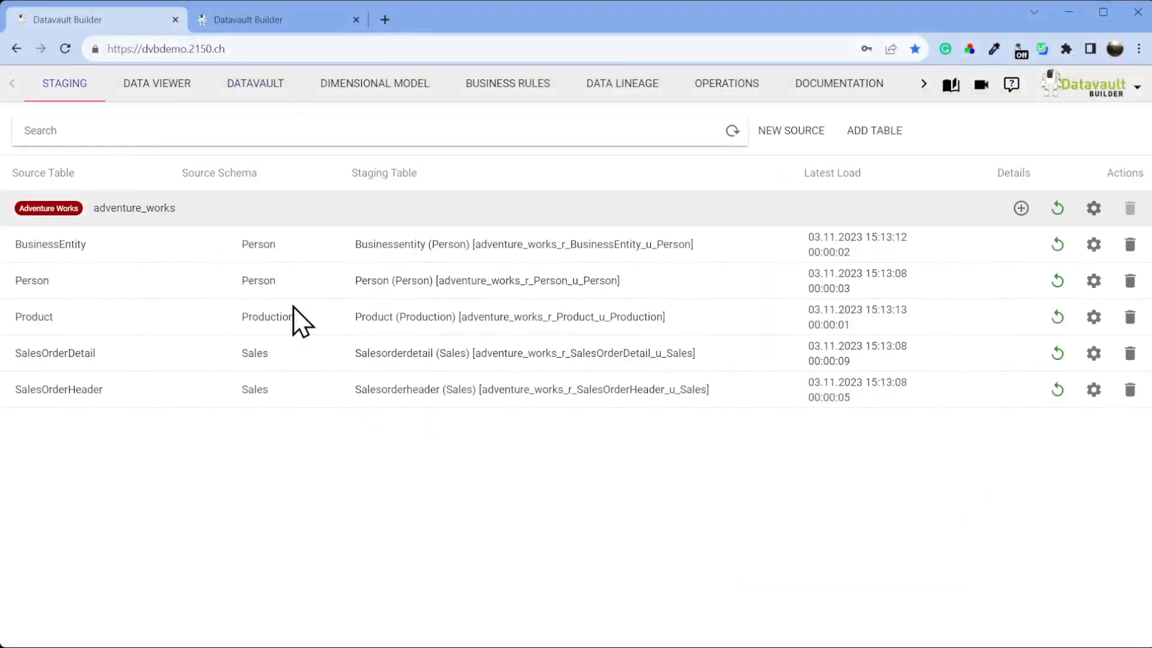
Review the Adventure Works staging tables and return to the Data Vault model.
{"action": "mouse_move", "coordinate": [487, 360]}
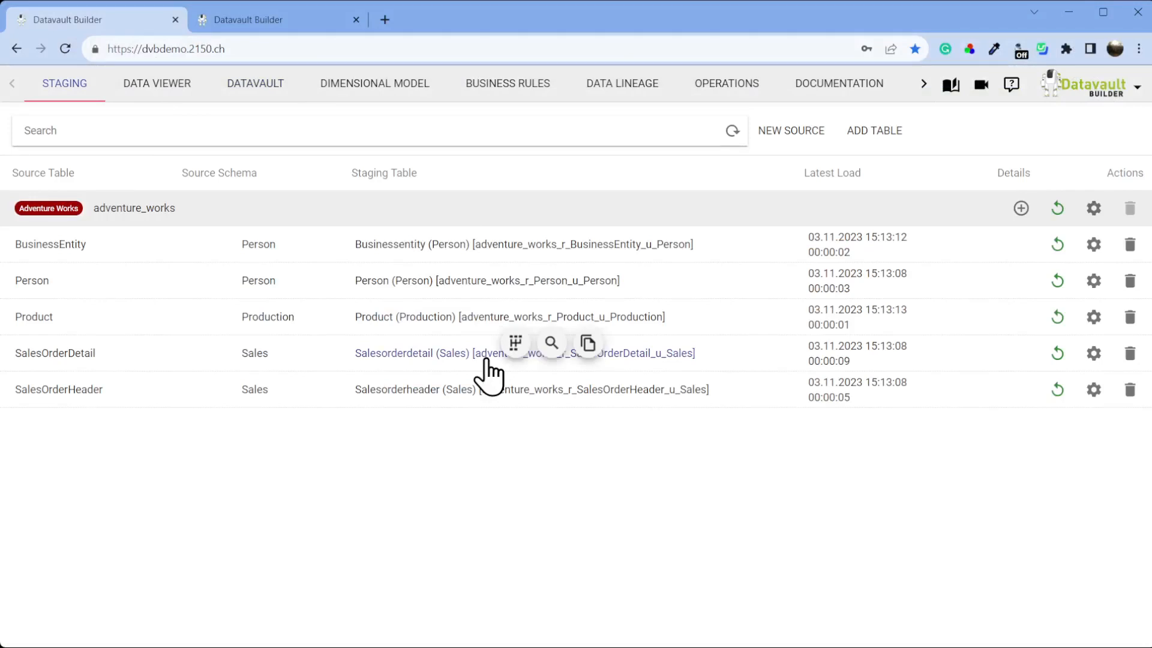
{"action": "left_click", "coordinate": [258, 87]}
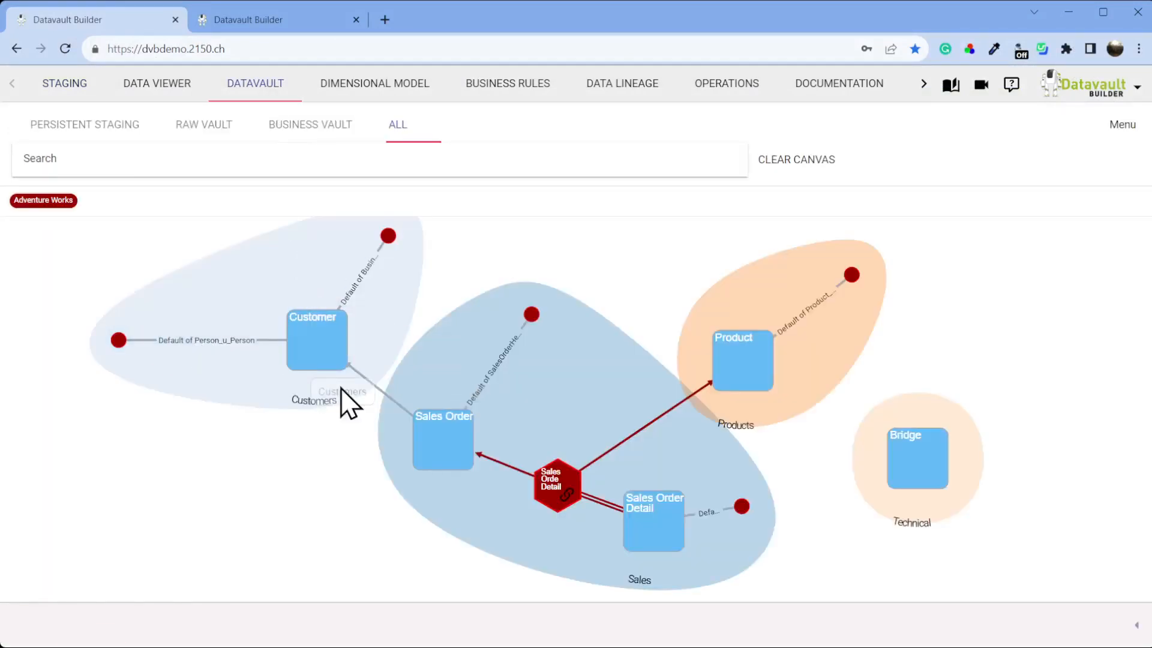
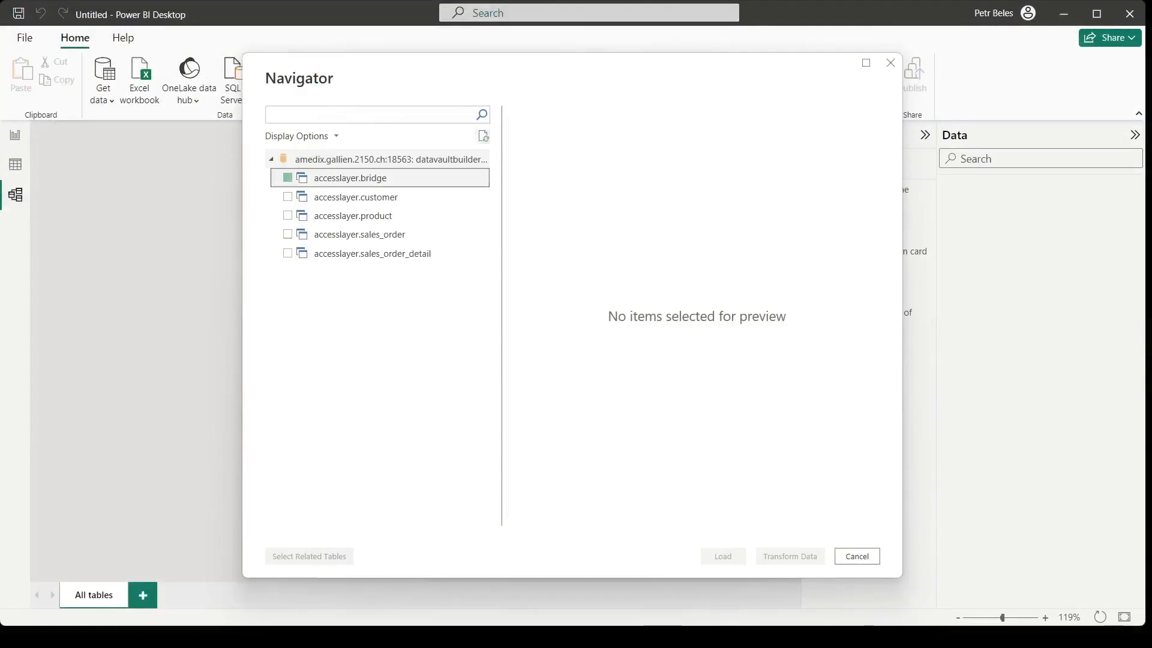
In Power BI Desktop, load the accesslayer bridge, customer, product, sales_order and sales_order_detail tables in Import mode.
{"action": "left_click", "coordinate": [288, 178]}
{"action": "left_click", "coordinate": [287, 197]}
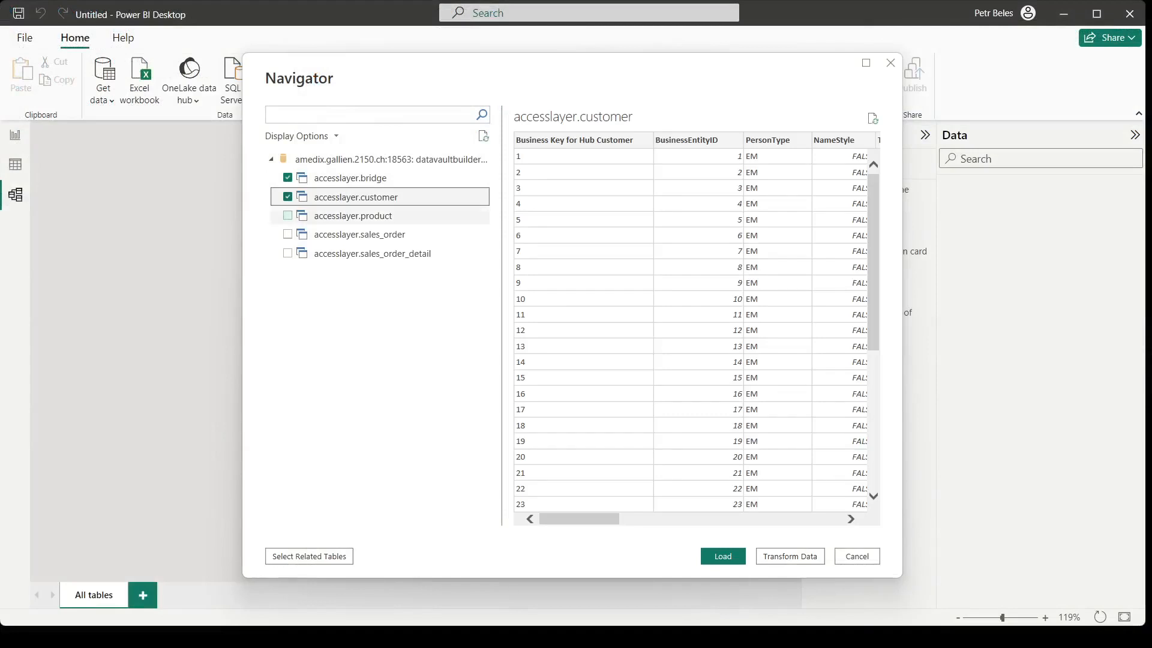
{"action": "left_click", "coordinate": [287, 215]}
{"action": "left_click", "coordinate": [287, 234]}
{"action": "left_click", "coordinate": [287, 253]}
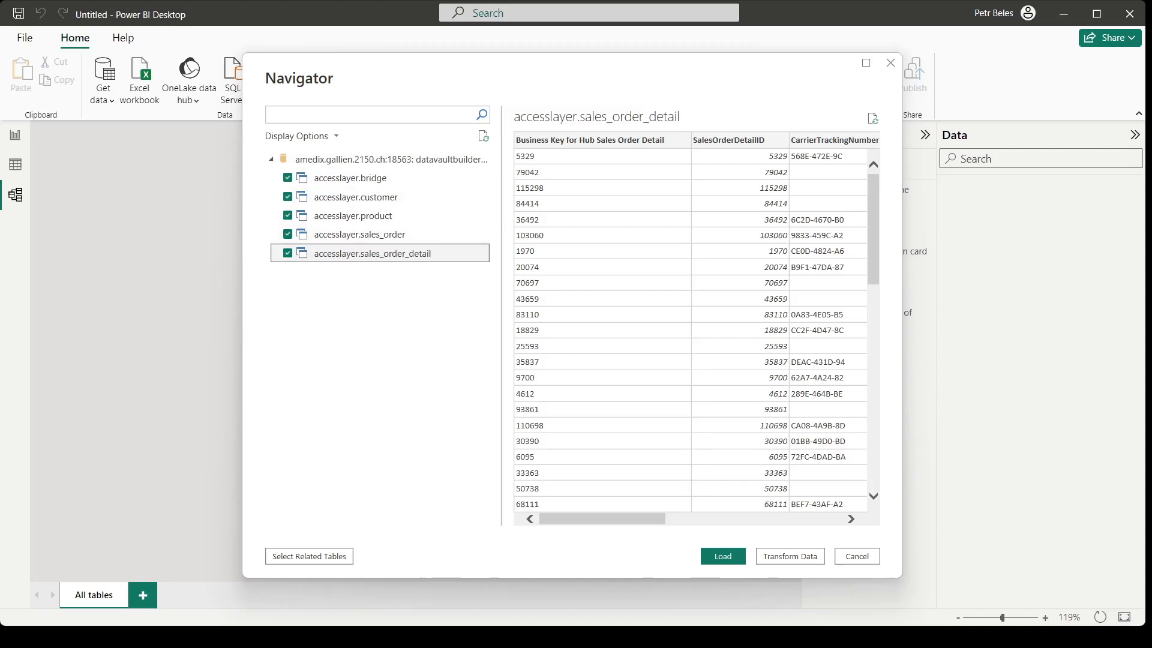
{"action": "left_click", "coordinate": [723, 556]}
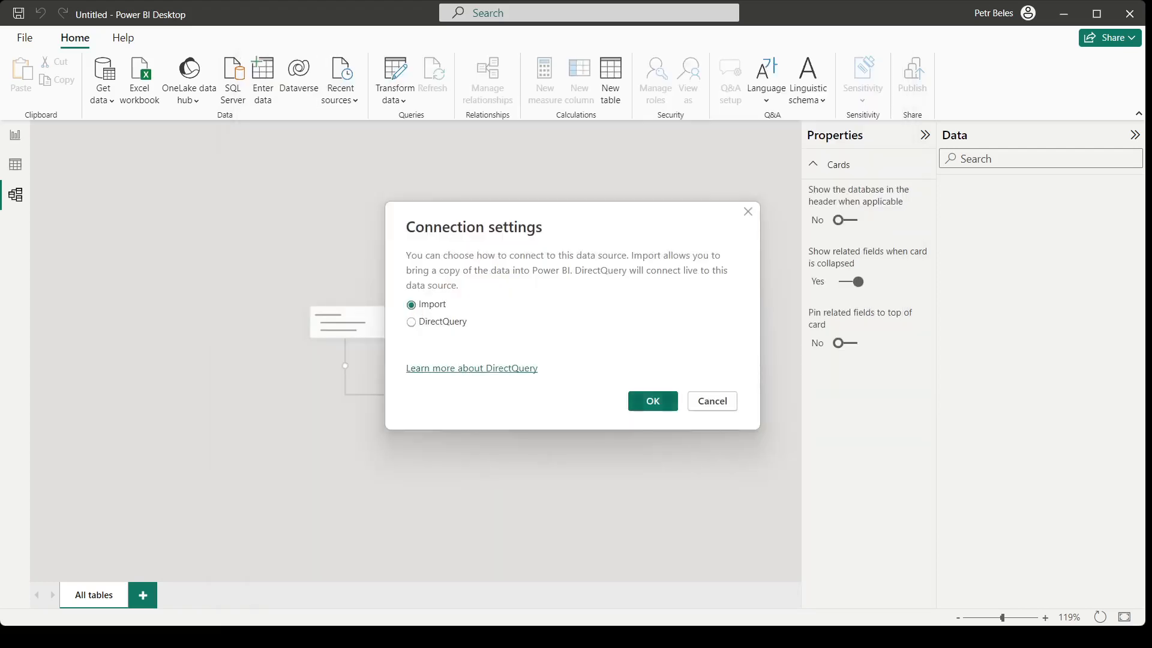
{"action": "left_click", "coordinate": [660, 401]}
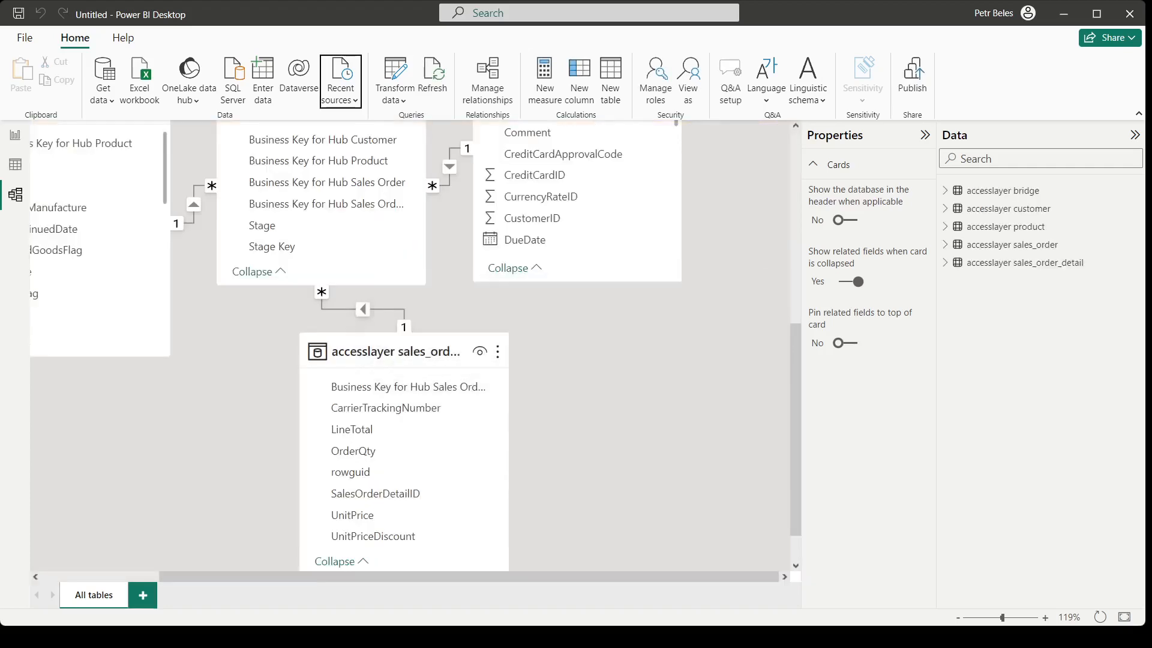
Examine the relationships linking the accesslayer bridge table to the customer, product, sales_order and sales_order_detail tables.
{"action": "scroll", "coordinate": [576, 351], "scroll_direction": "up", "scroll_amount": 3}
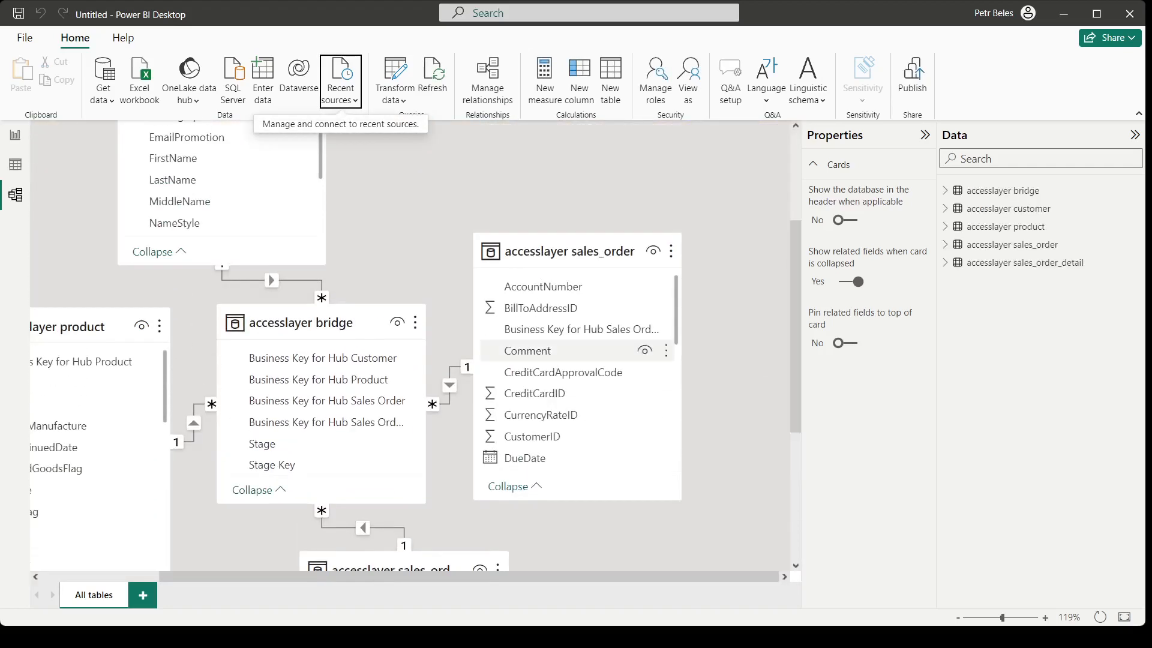
{"action": "left_click", "coordinate": [450, 385]}
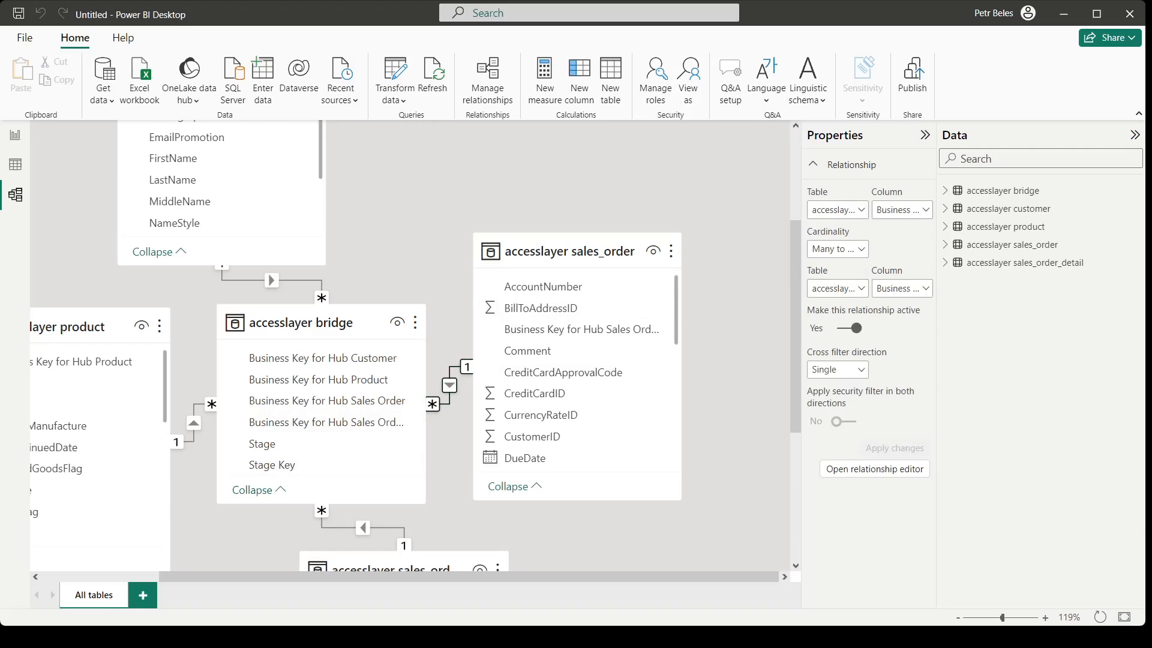
{"action": "scroll", "coordinate": [193, 375], "scroll_direction": "left", "scroll_amount": 2}
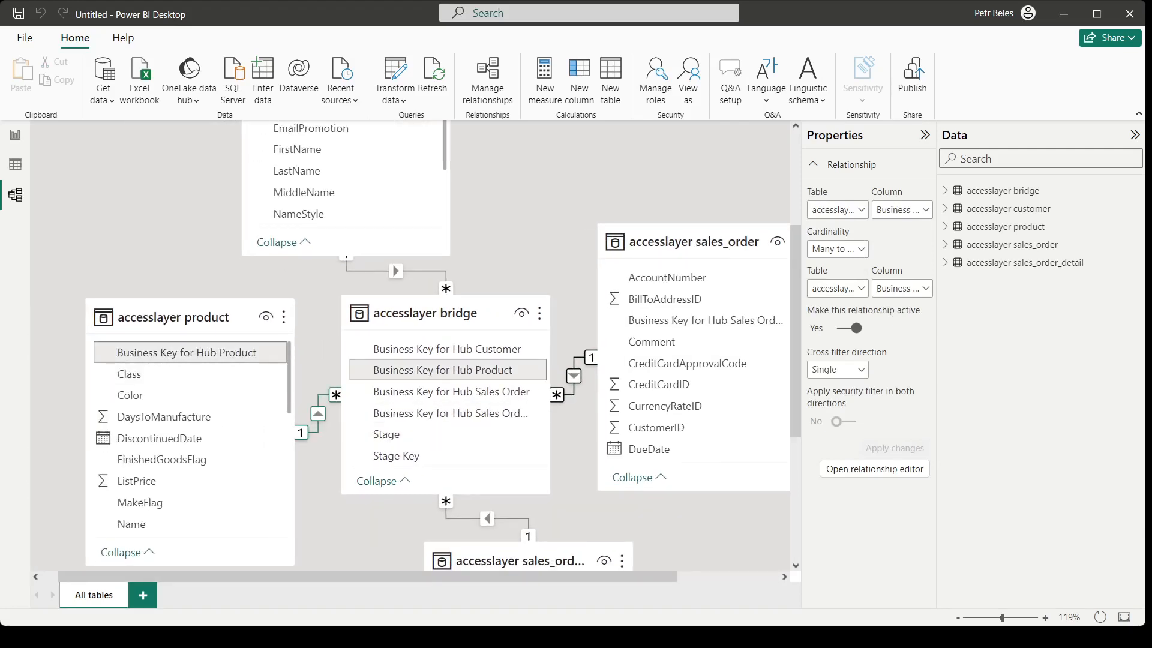
{"action": "scroll", "coordinate": [411, 345], "scroll_direction": "down", "scroll_amount": 2}
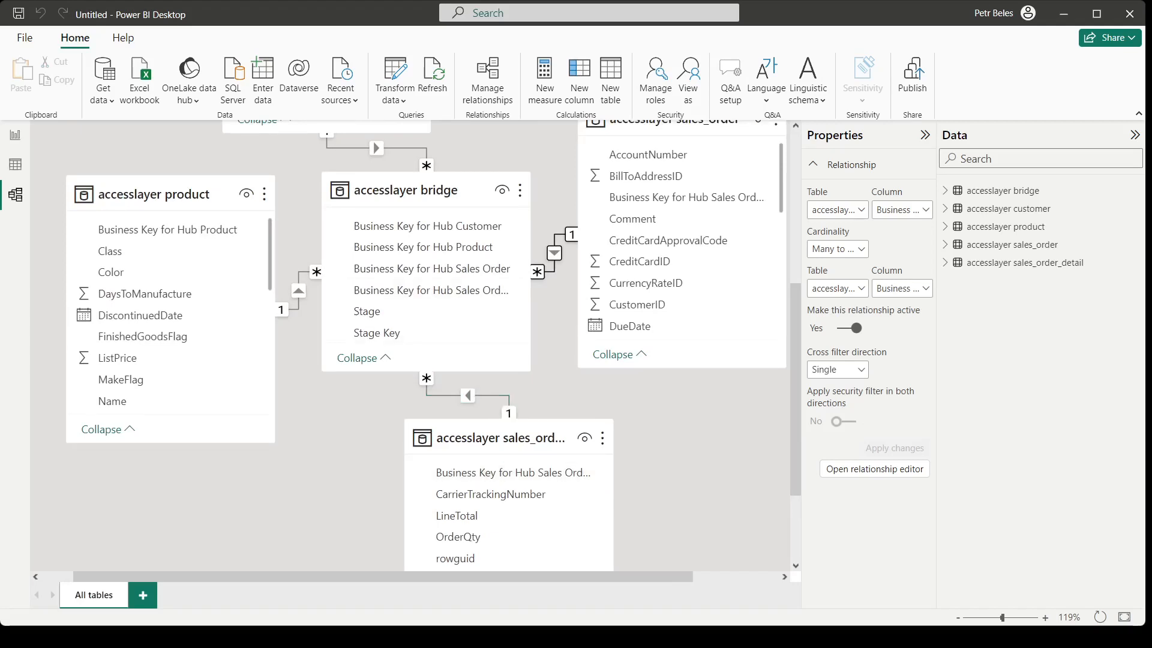
{"action": "scroll", "coordinate": [414, 345], "scroll_direction": "up", "scroll_amount": 3}
{"action": "scroll", "coordinate": [414, 345], "scroll_direction": "up", "scroll_amount": 1}
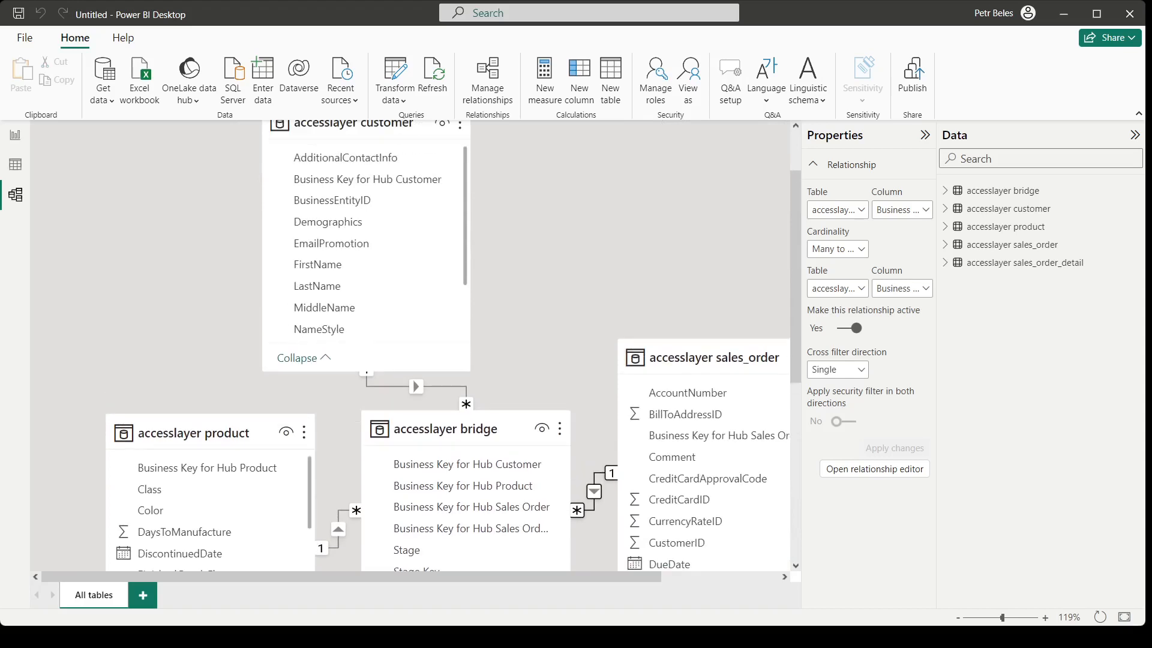
{"action": "left_click", "coordinate": [417, 386]}
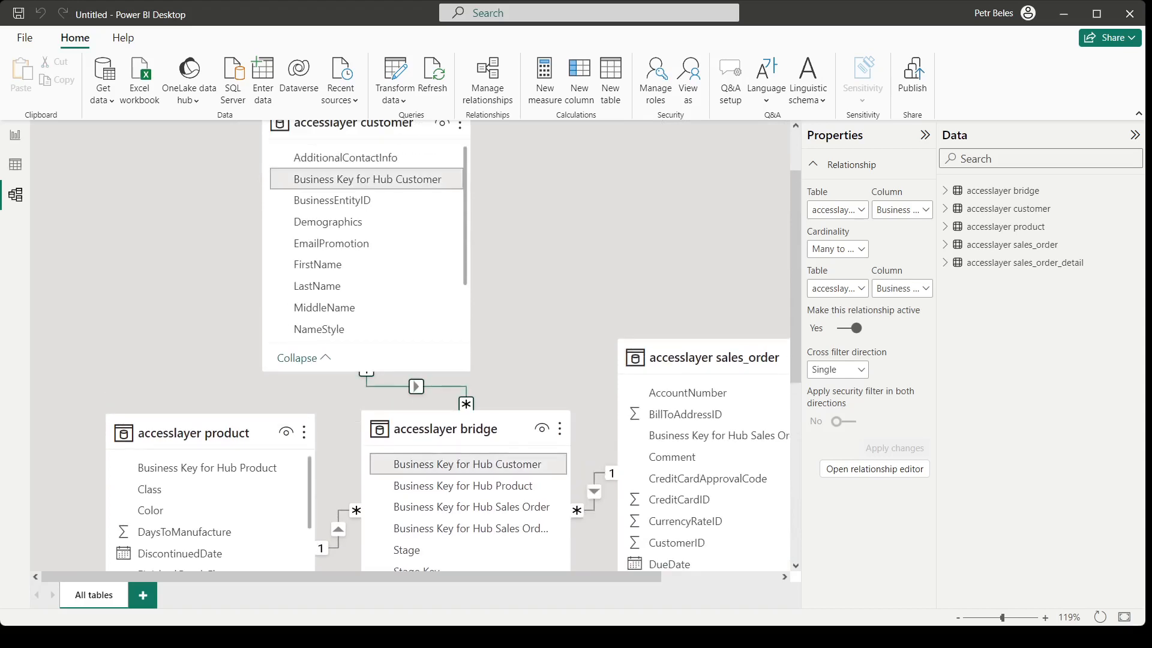
{"action": "scroll", "coordinate": [414, 344], "scroll_direction": "up", "scroll_amount": 1}
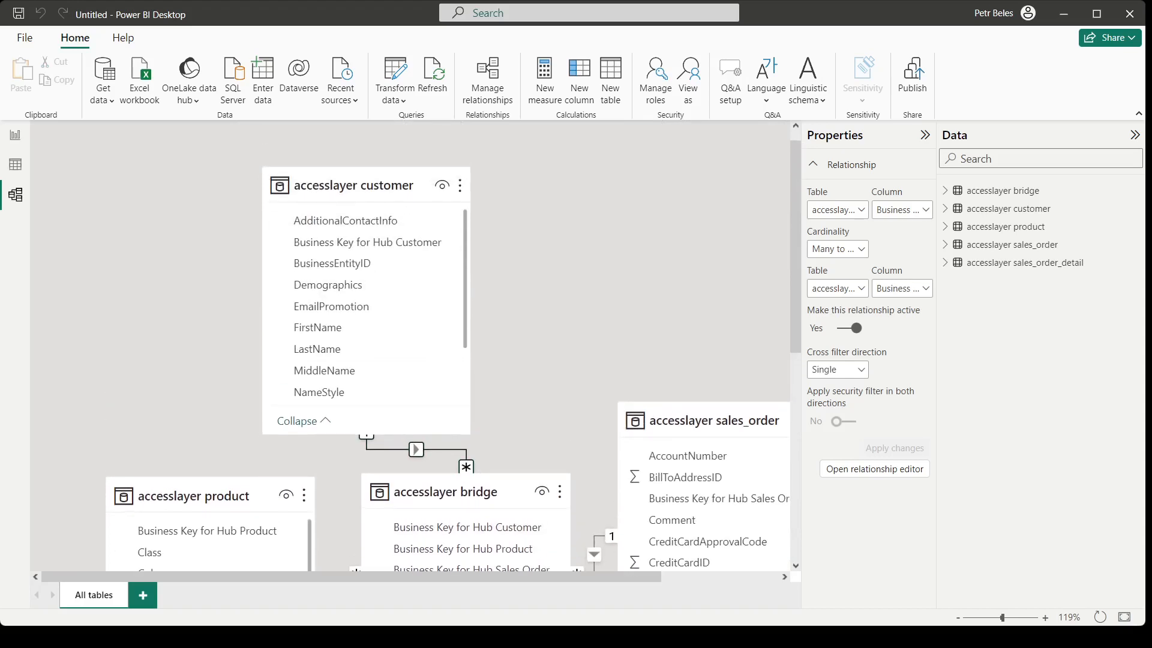
{"action": "scroll", "coordinate": [414, 345], "scroll_direction": "down", "scroll_amount": 1}
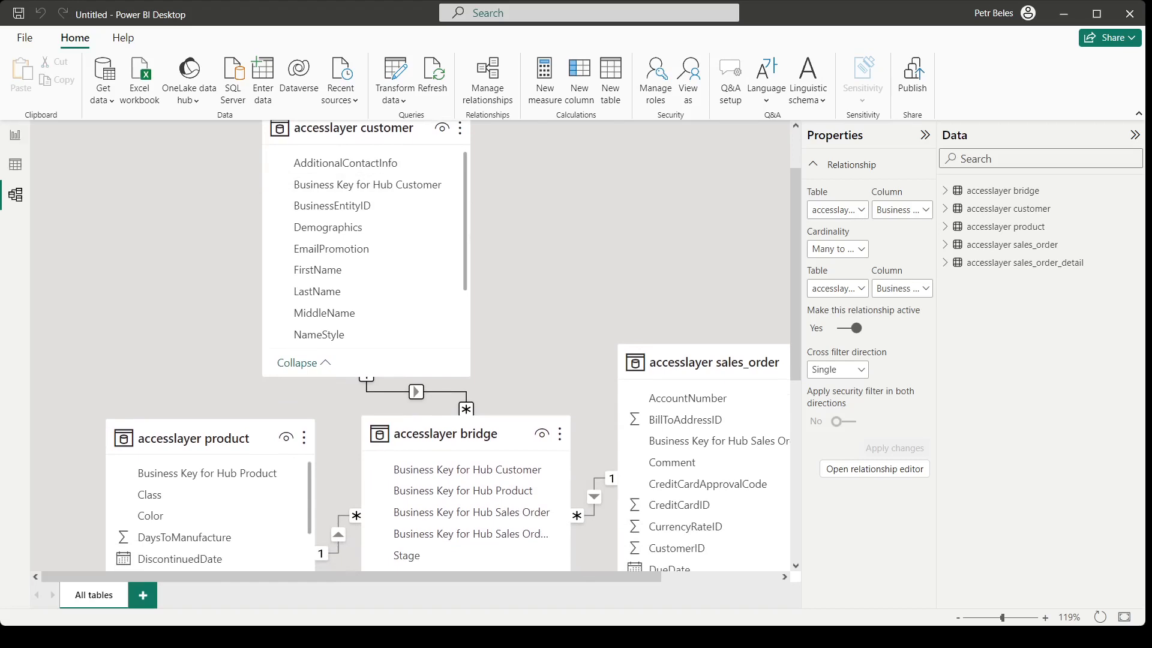
In the report view, create a table visual with Business Key for Hub Product from accesslayer product.
{"action": "left_click", "coordinate": [15, 134]}
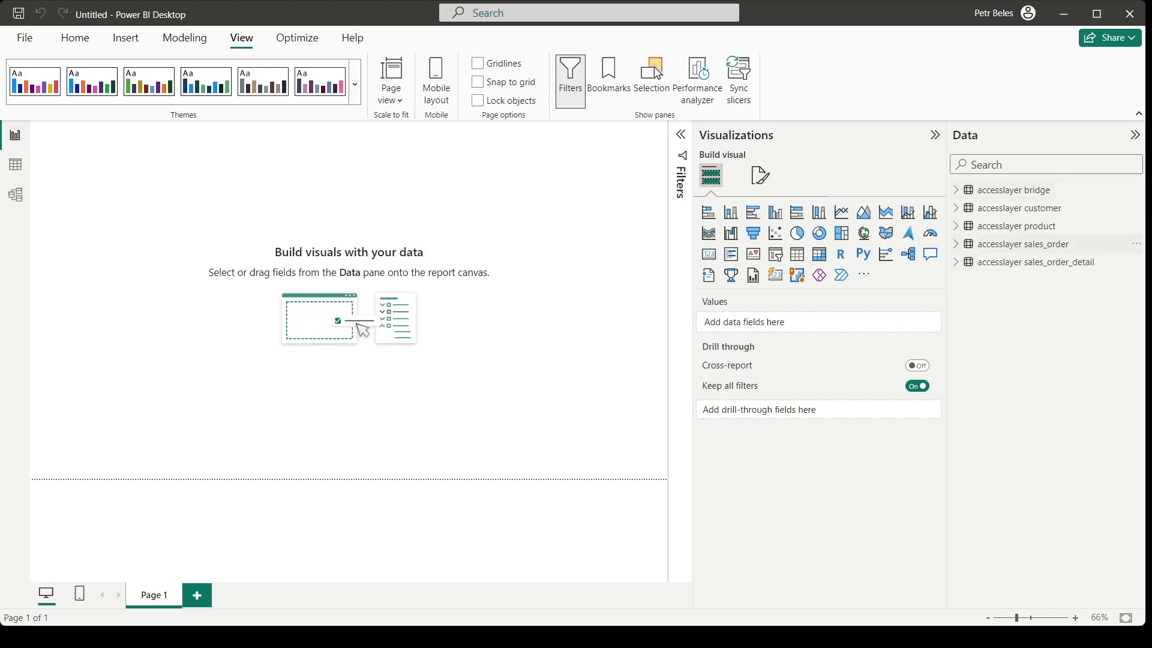
{"action": "left_click", "coordinate": [955, 225]}
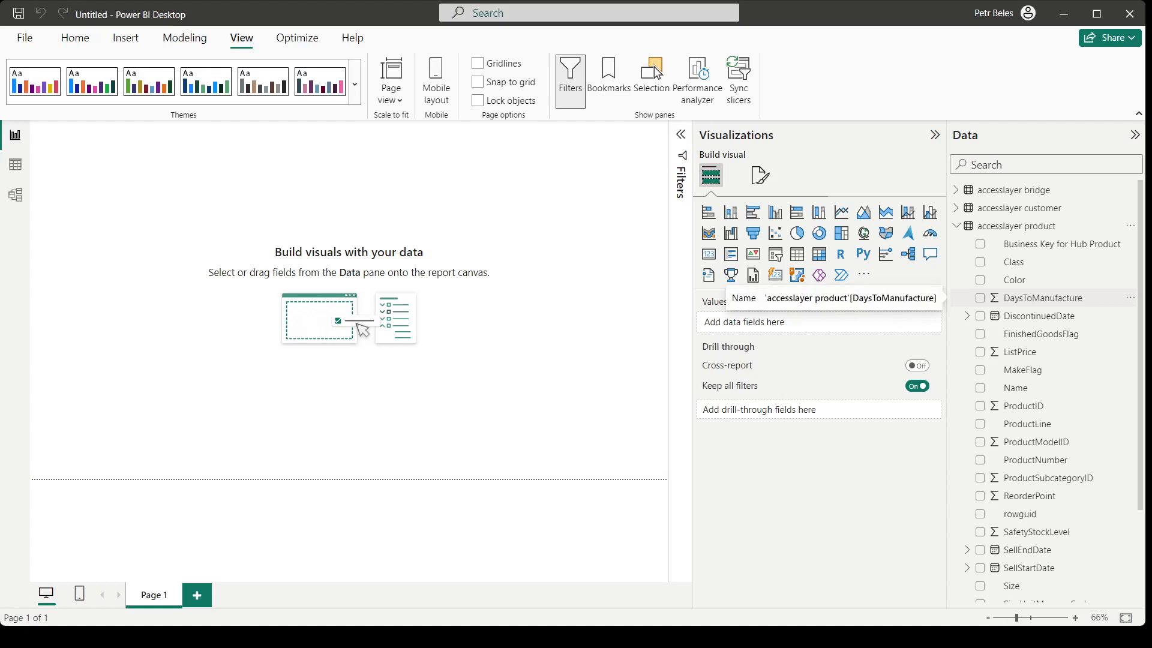
{"action": "left_click", "coordinate": [1061, 244]}
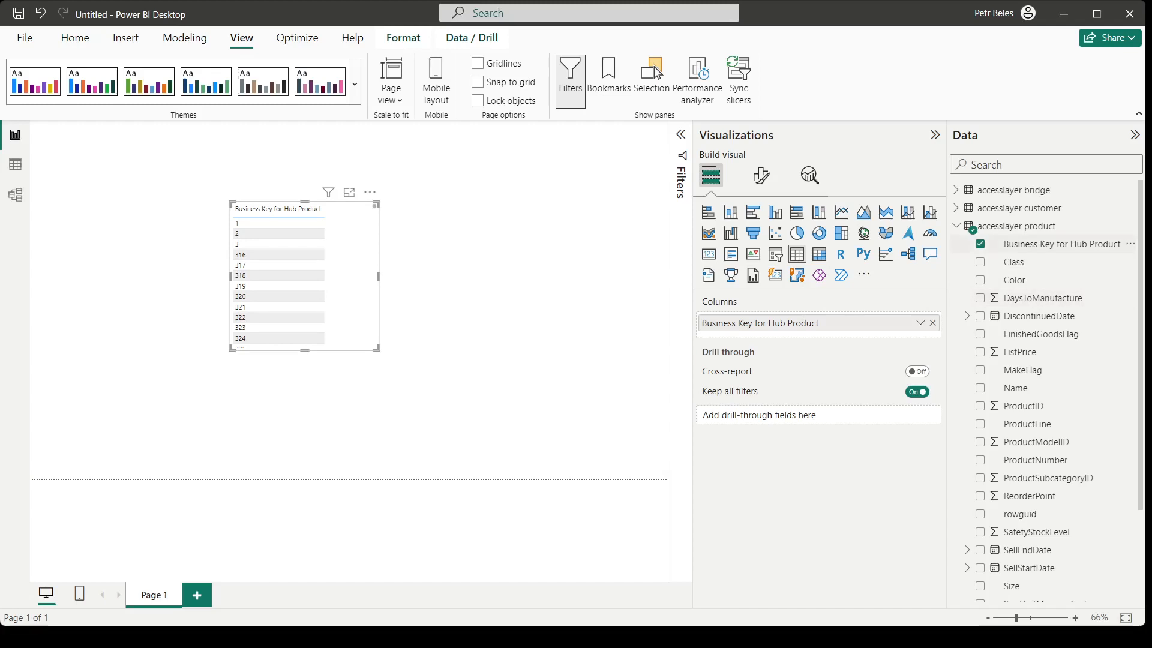
Add LineTotal from accesslayer sales_order_detail to the table visual, summarized as Sum, and enlarge the visual.
{"action": "left_click", "coordinate": [957, 226]}
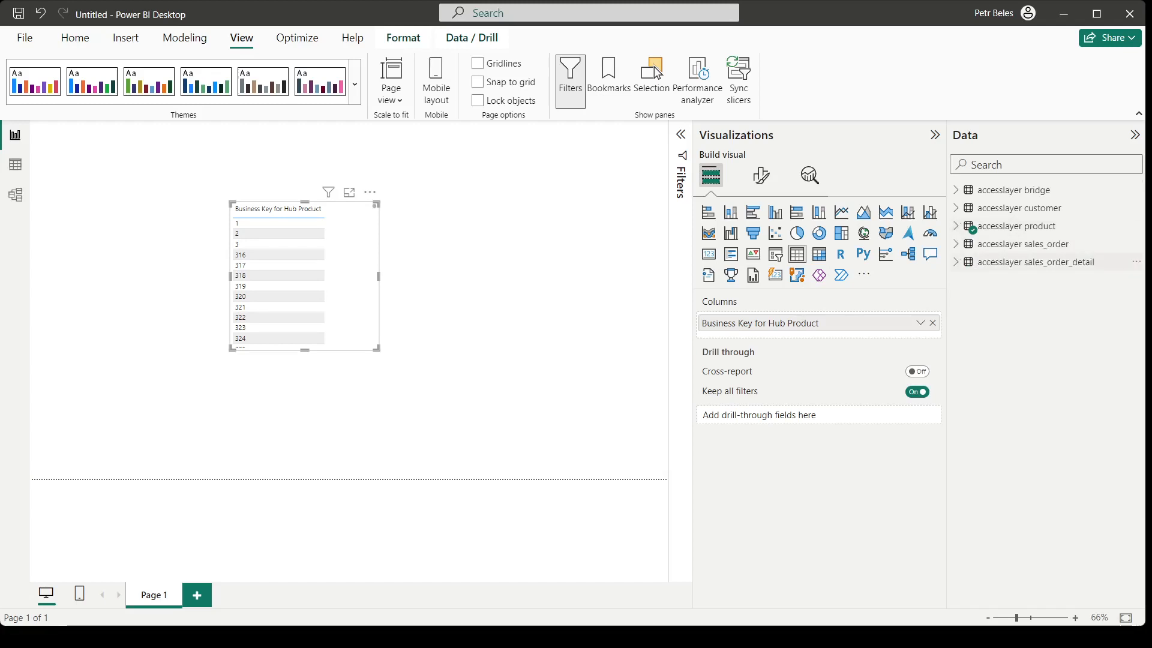
{"action": "left_click", "coordinate": [956, 263]}
{"action": "left_click", "coordinate": [980, 316]}
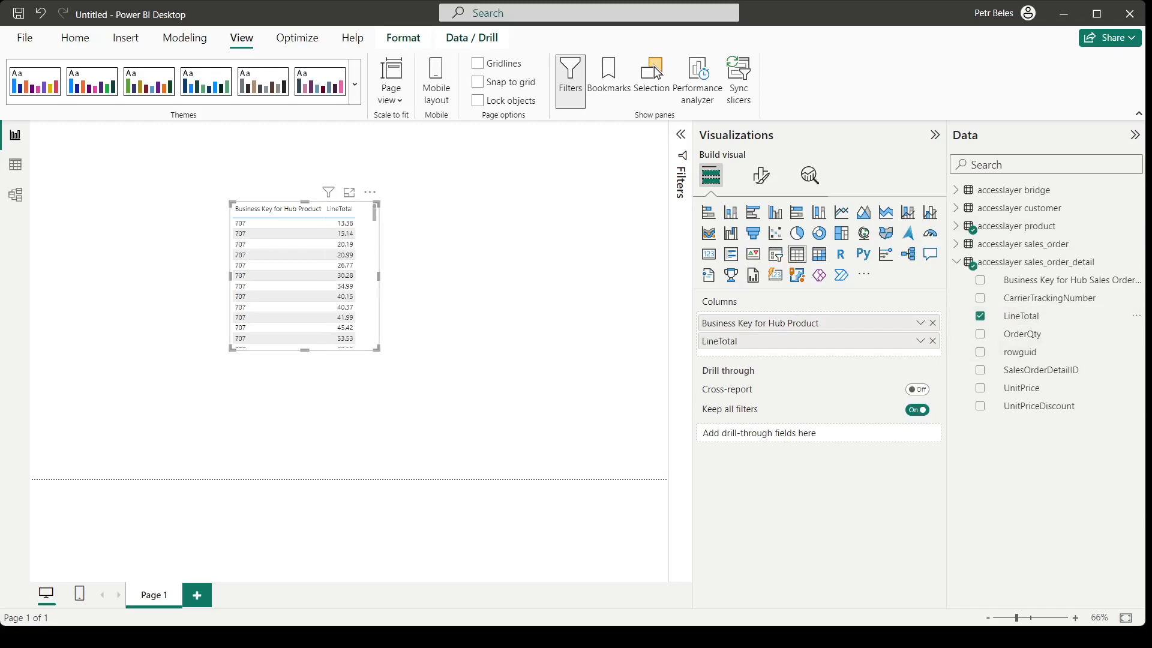
{"action": "left_click", "coordinate": [919, 341]}
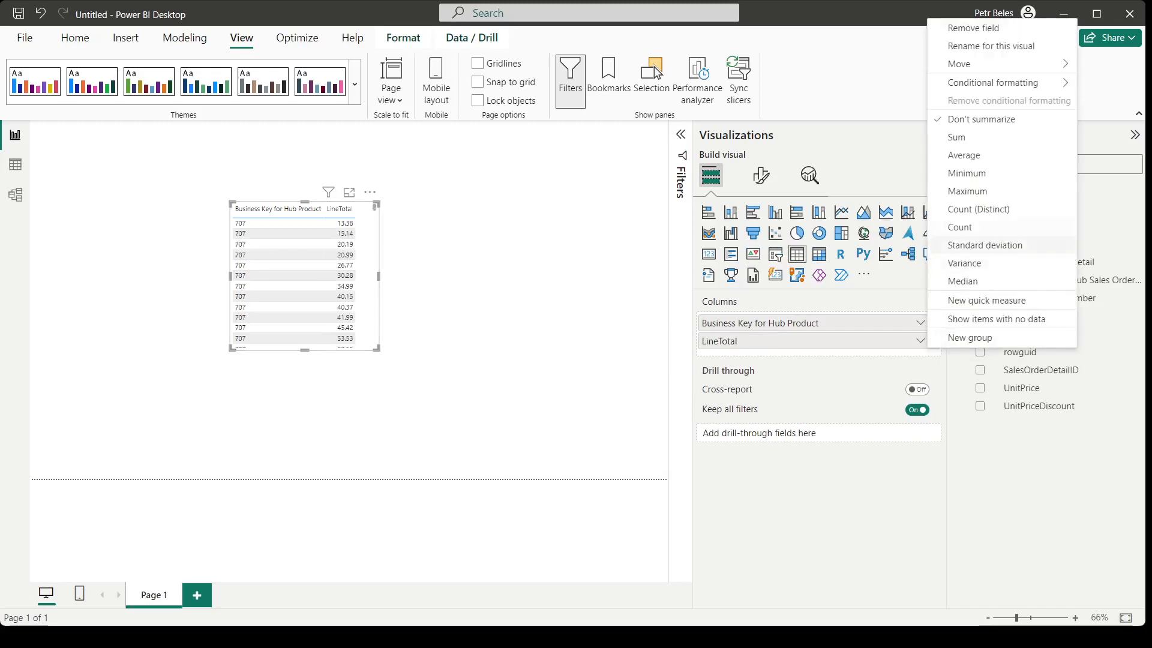
{"action": "left_click", "coordinate": [960, 137]}
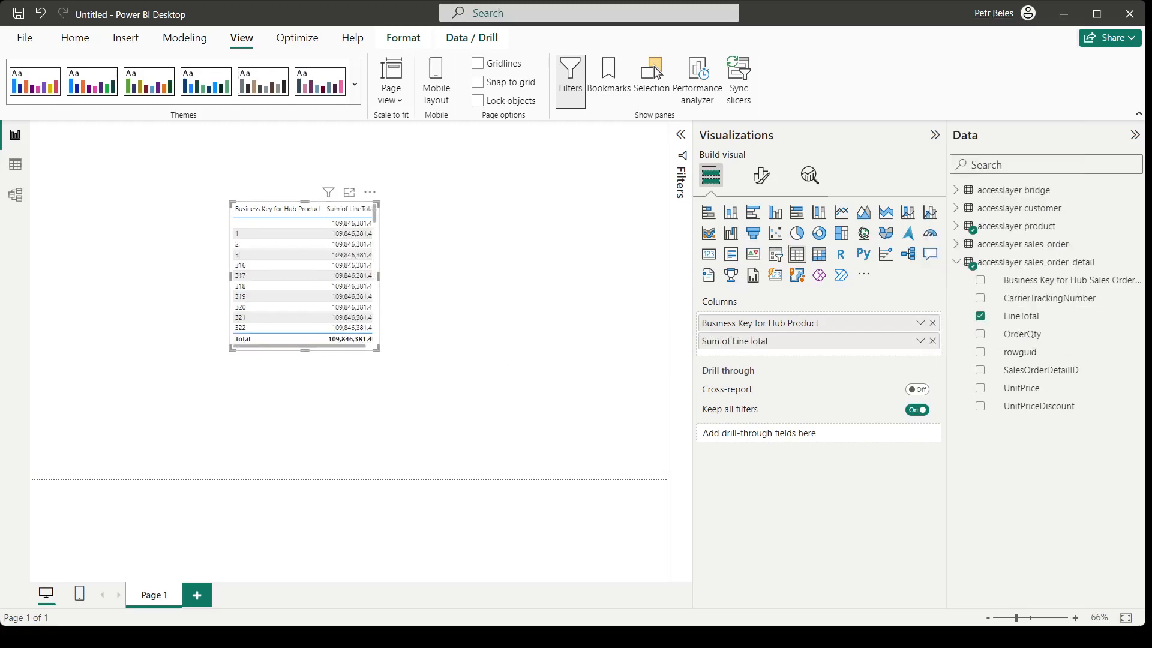
{"action": "left_click_drag", "start_coordinate": [376, 348], "coordinate": [621, 462]}
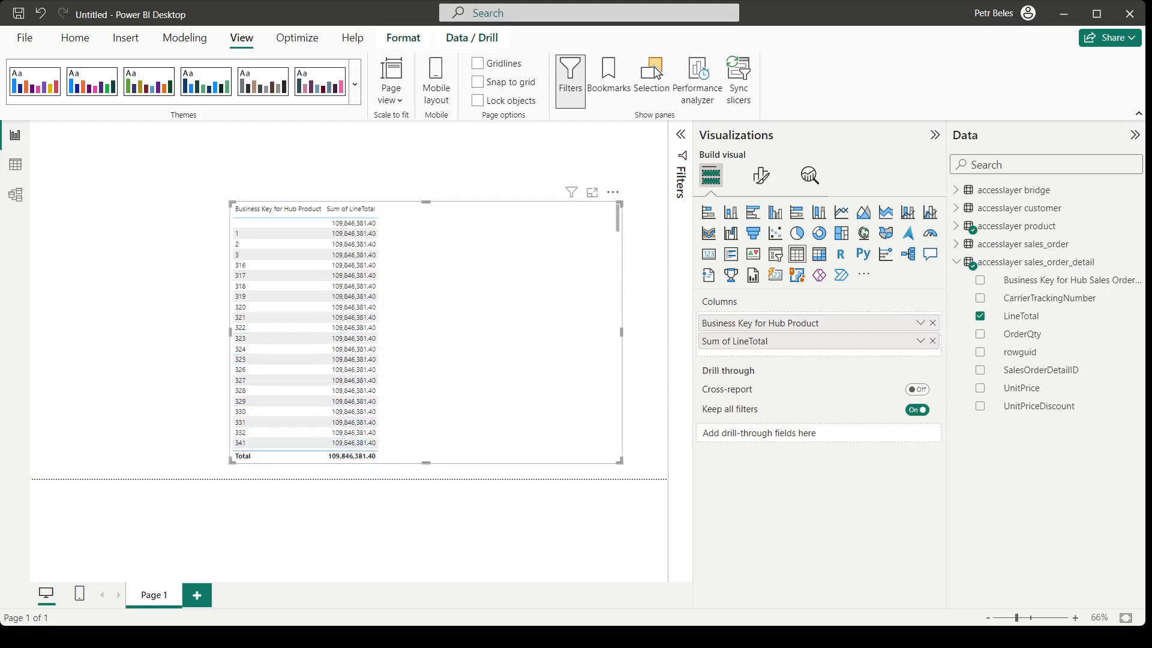
{"action": "left_click", "coordinate": [612, 192]}
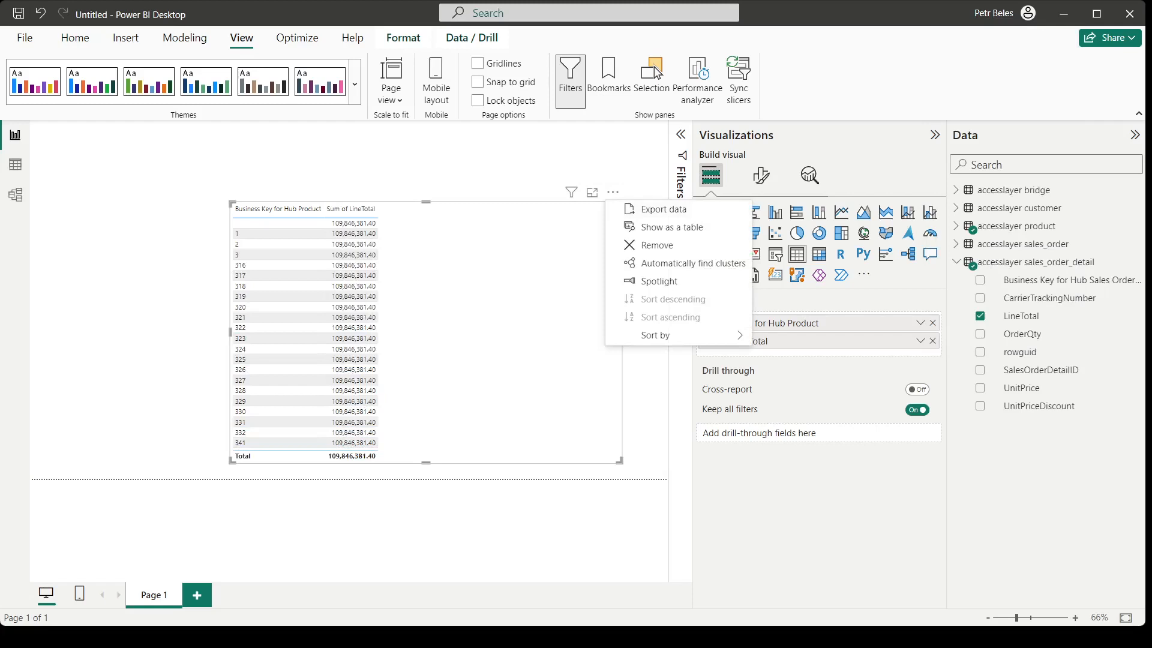
{"action": "left_click", "coordinate": [480, 240]}
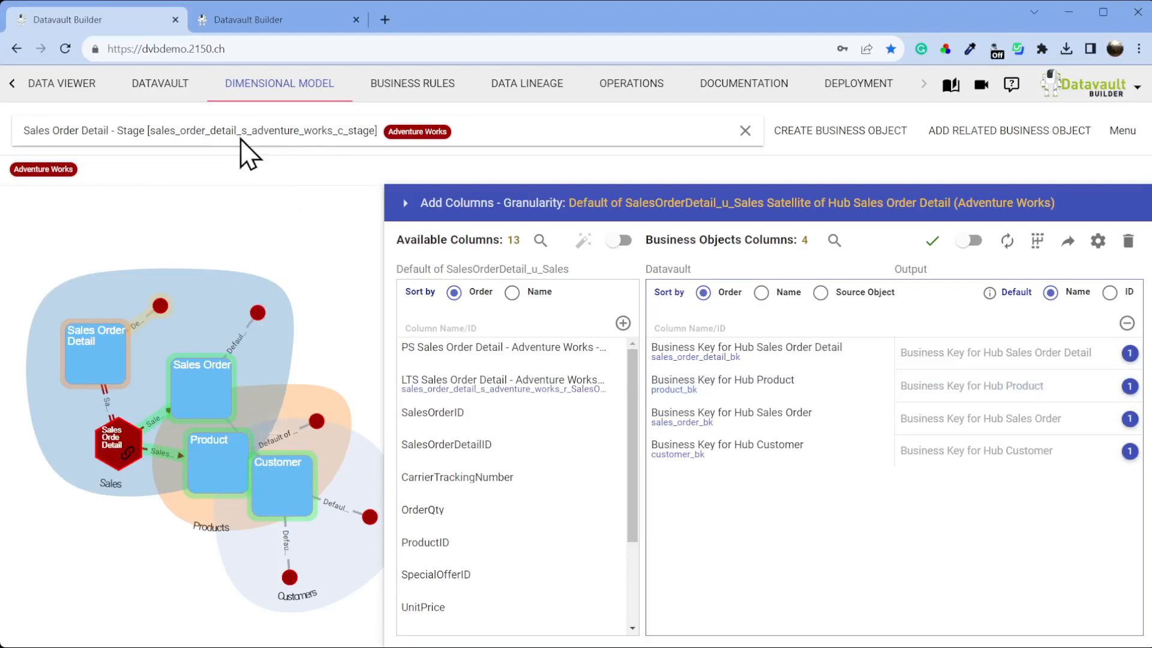
In Datavault Builder, add LineTotal to the Sales Order Detail - Stage business object's columns and save the object.
{"action": "left_click_drag", "start_coordinate": [631, 466], "coordinate": [625, 545]}
{"action": "left_click_drag", "start_coordinate": [516, 573], "coordinate": [720, 537]}
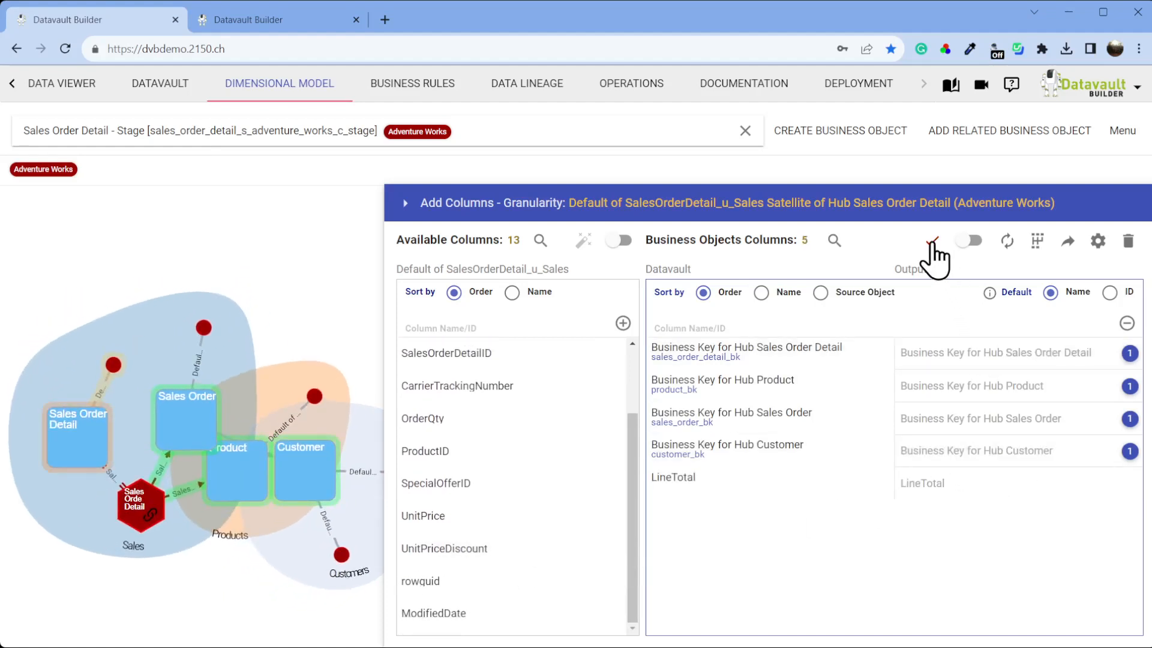
{"action": "left_click", "coordinate": [933, 243]}
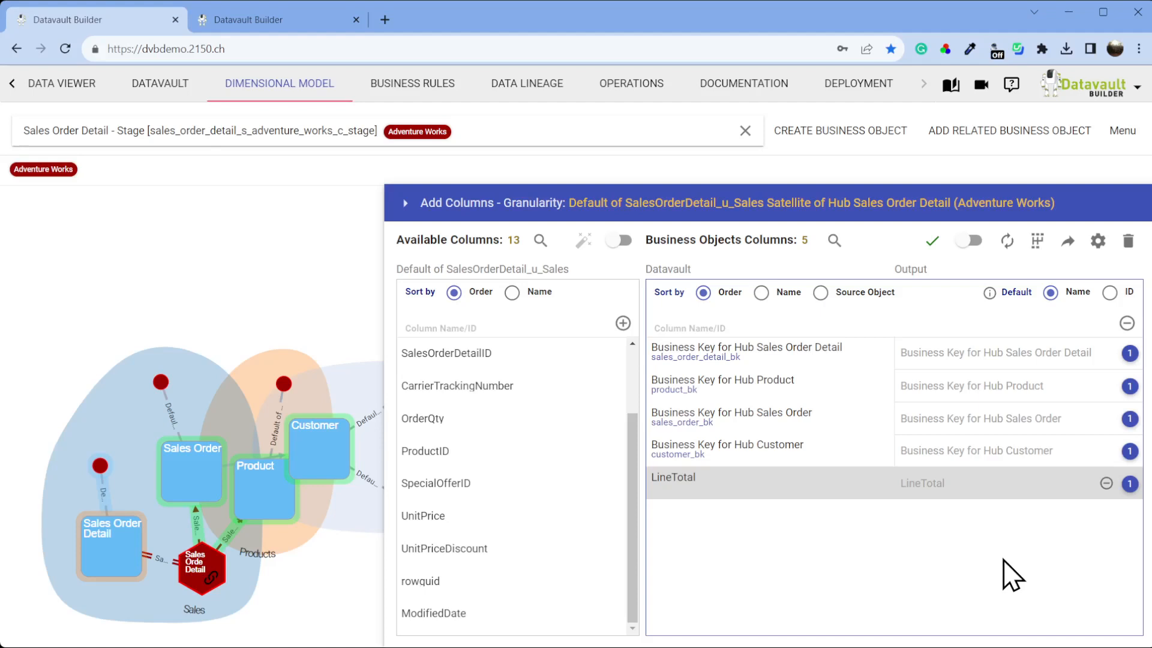
Examine the output columns of the Adventure Works Sales Order business object, including its amount fields.
{"action": "left_click", "coordinate": [260, 137]}
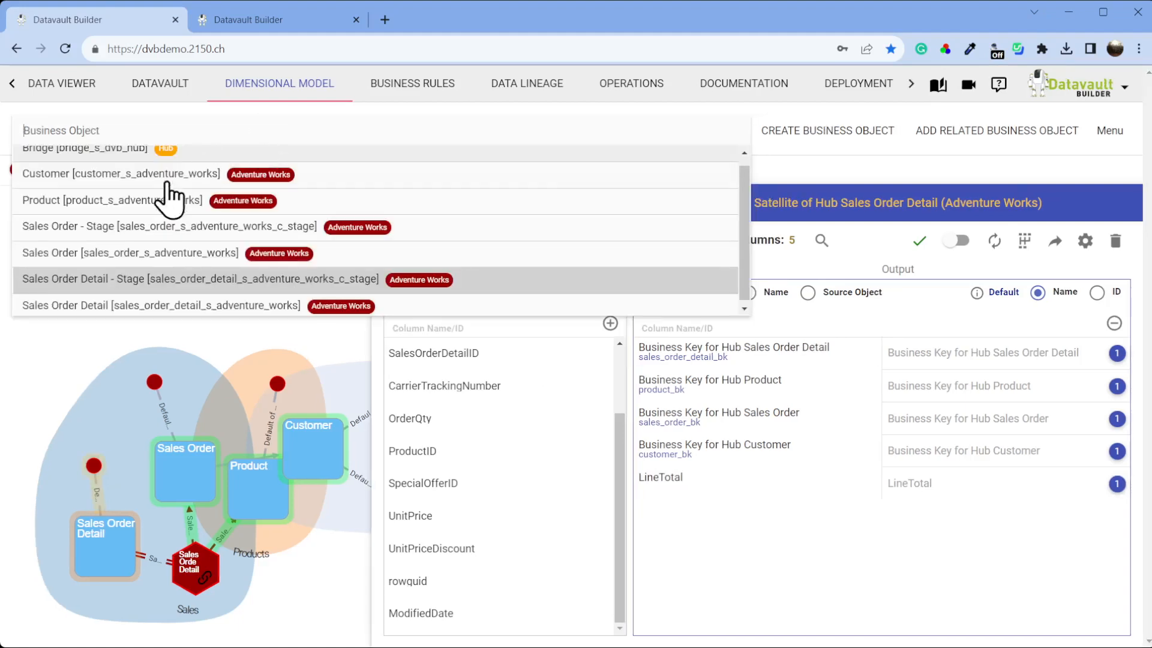
{"action": "left_click", "coordinate": [146, 254]}
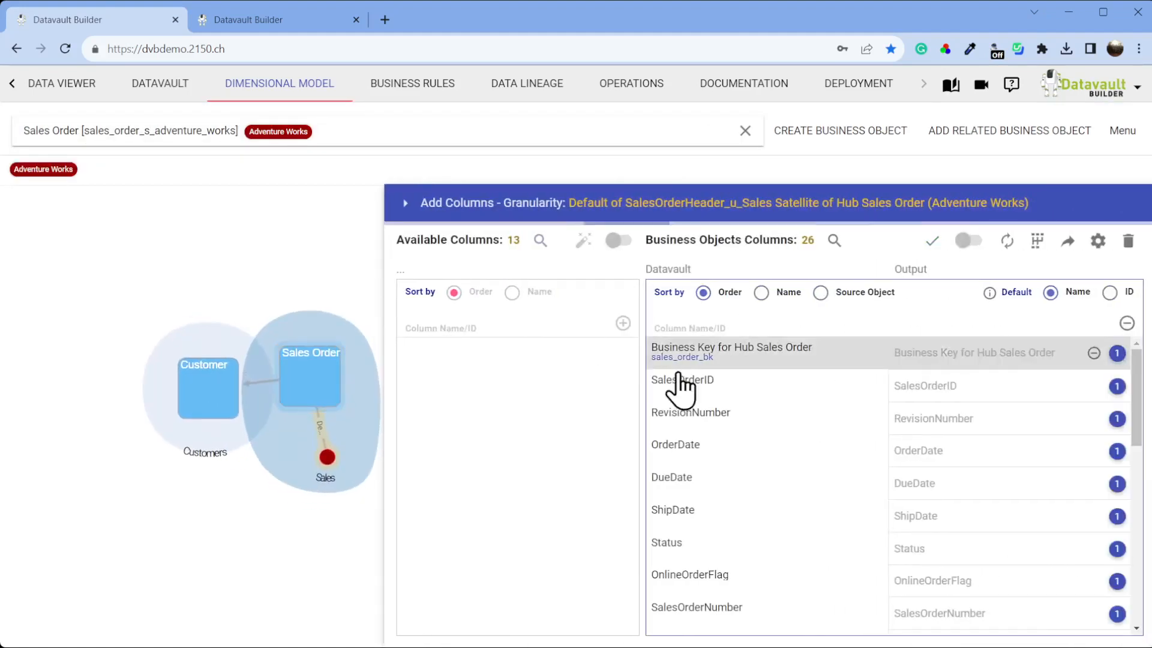
{"action": "scroll", "coordinate": [912, 528], "scroll_direction": "down", "scroll_amount": 5}
{"action": "scroll", "coordinate": [895, 573], "scroll_direction": "down", "scroll_amount": 2}
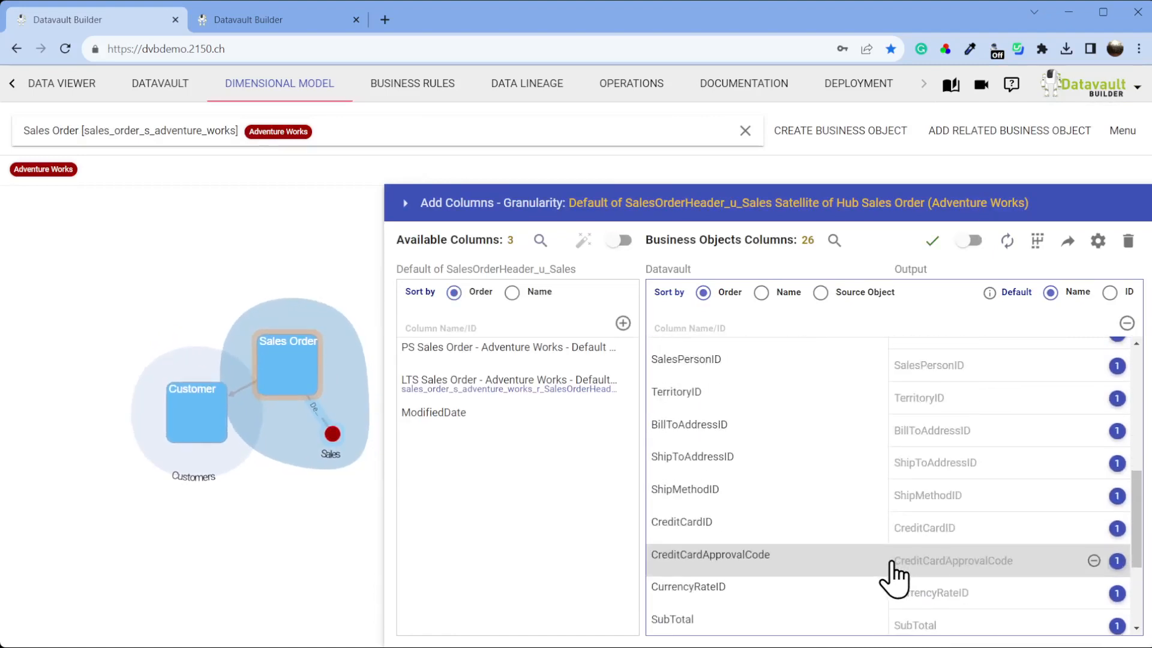
{"action": "scroll", "coordinate": [894, 574], "scroll_direction": "up", "scroll_amount": 6}
{"action": "scroll", "coordinate": [891, 576], "scroll_direction": "down", "scroll_amount": 8}
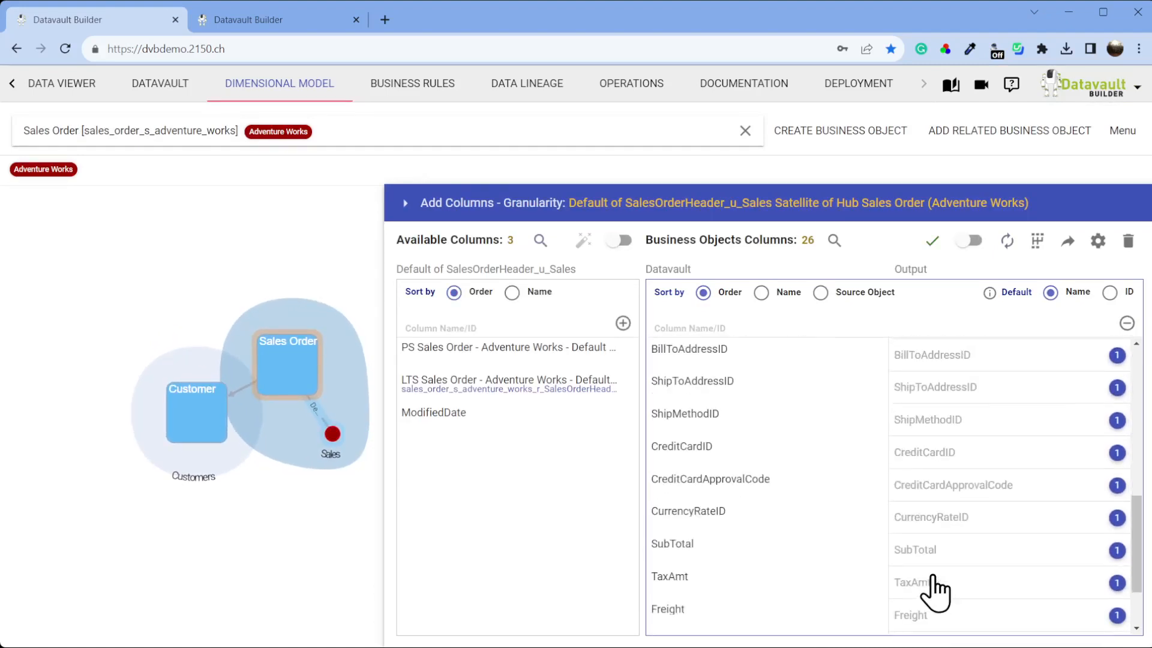
{"action": "scroll", "coordinate": [837, 556], "scroll_direction": "down", "scroll_amount": 3}
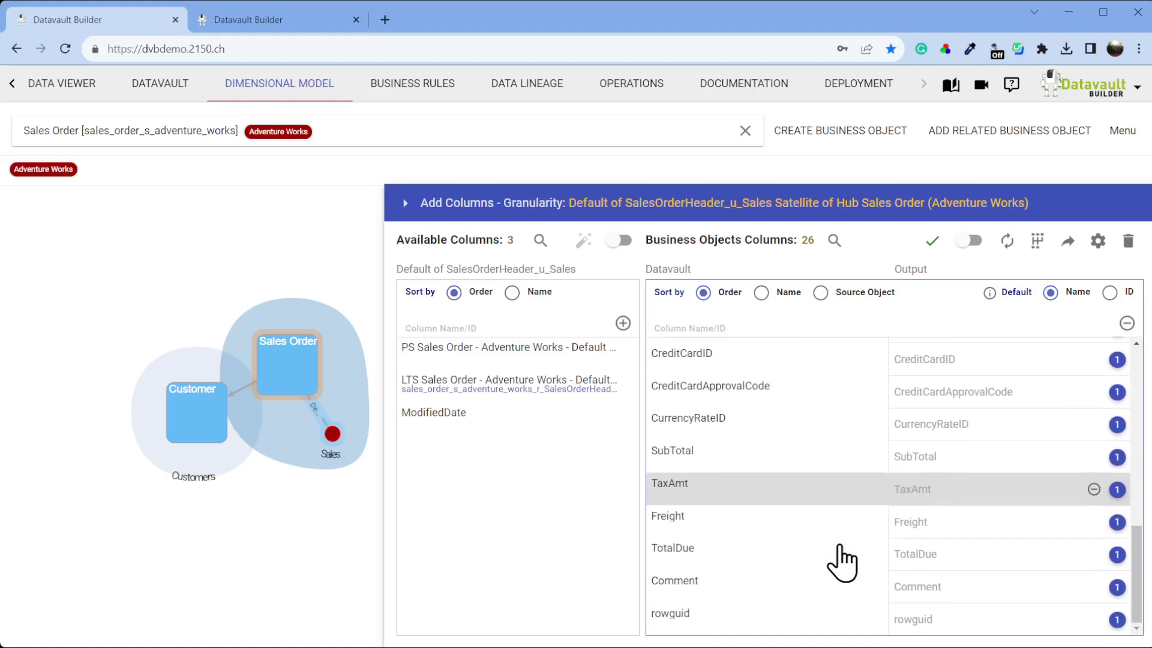
Remove LineTotal from the columns of the non-stage Sales Order Detail business object and save the object.
{"action": "left_click", "coordinate": [530, 132]}
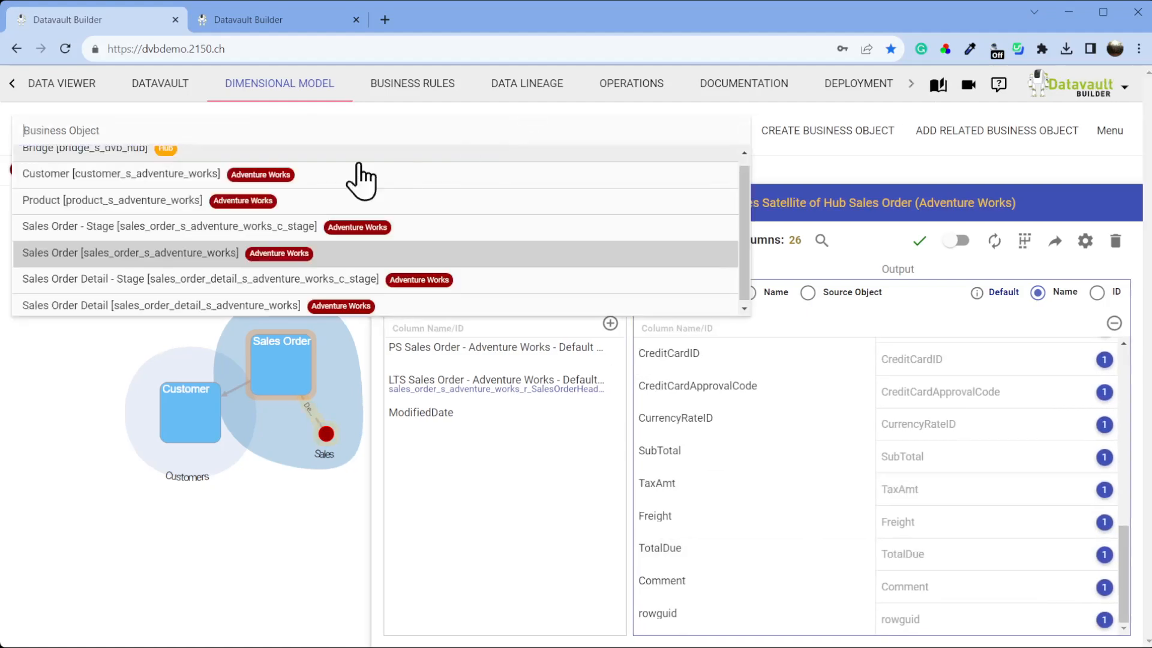
{"action": "left_click", "coordinate": [142, 306]}
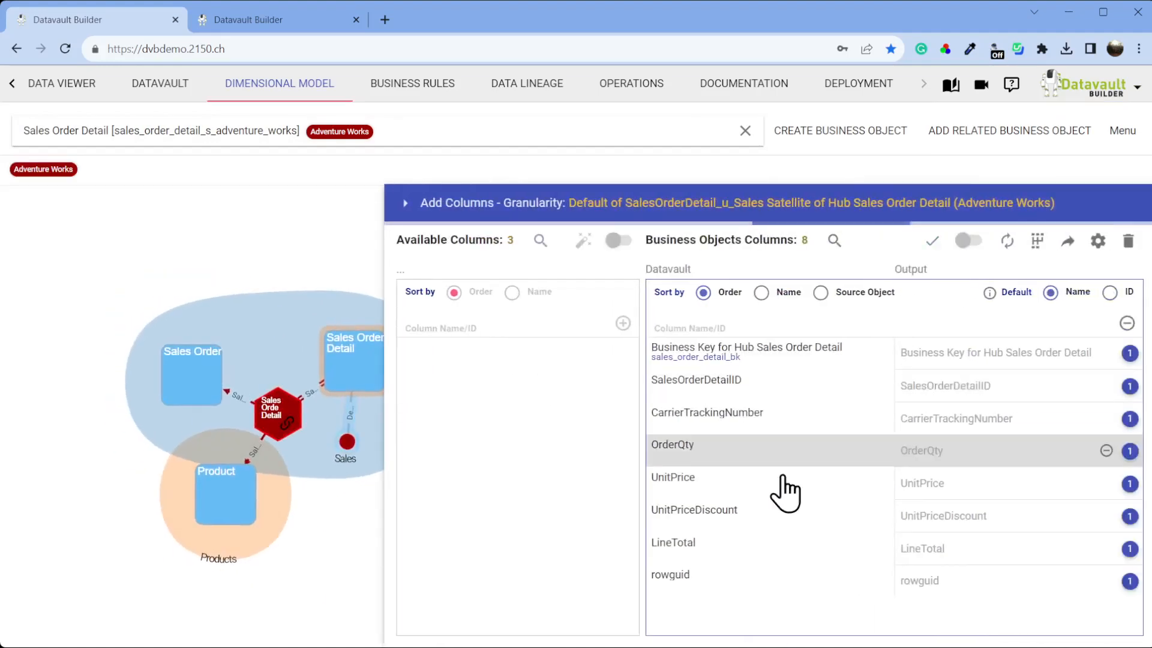
{"action": "left_click", "coordinate": [1105, 548]}
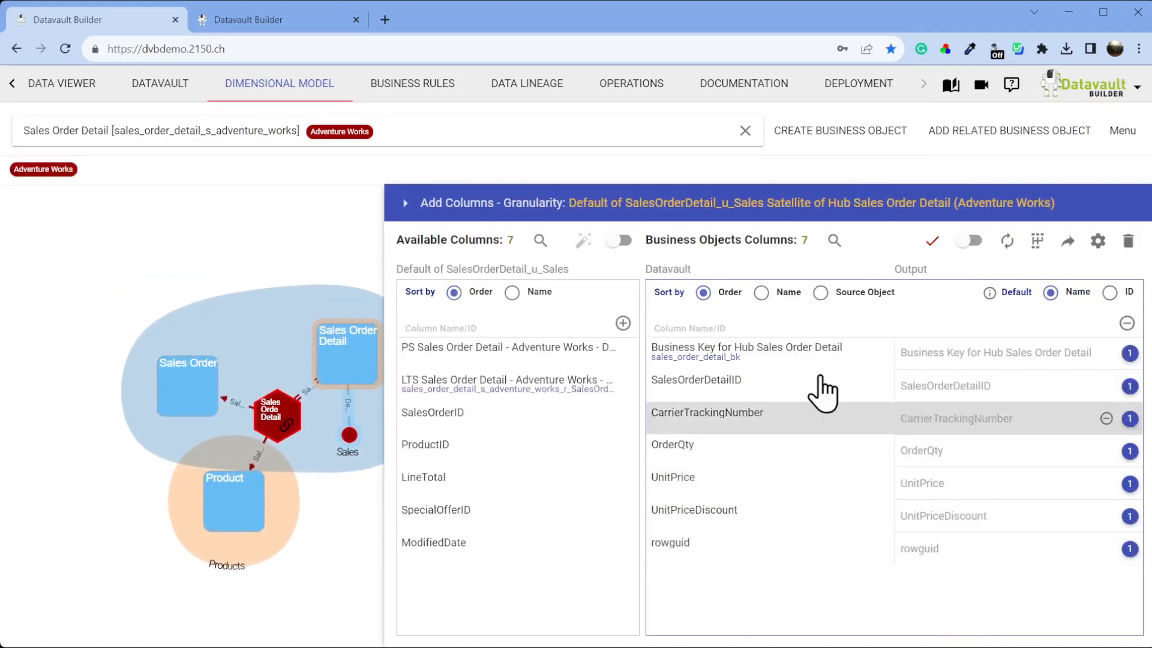
{"action": "left_click", "coordinate": [932, 241]}
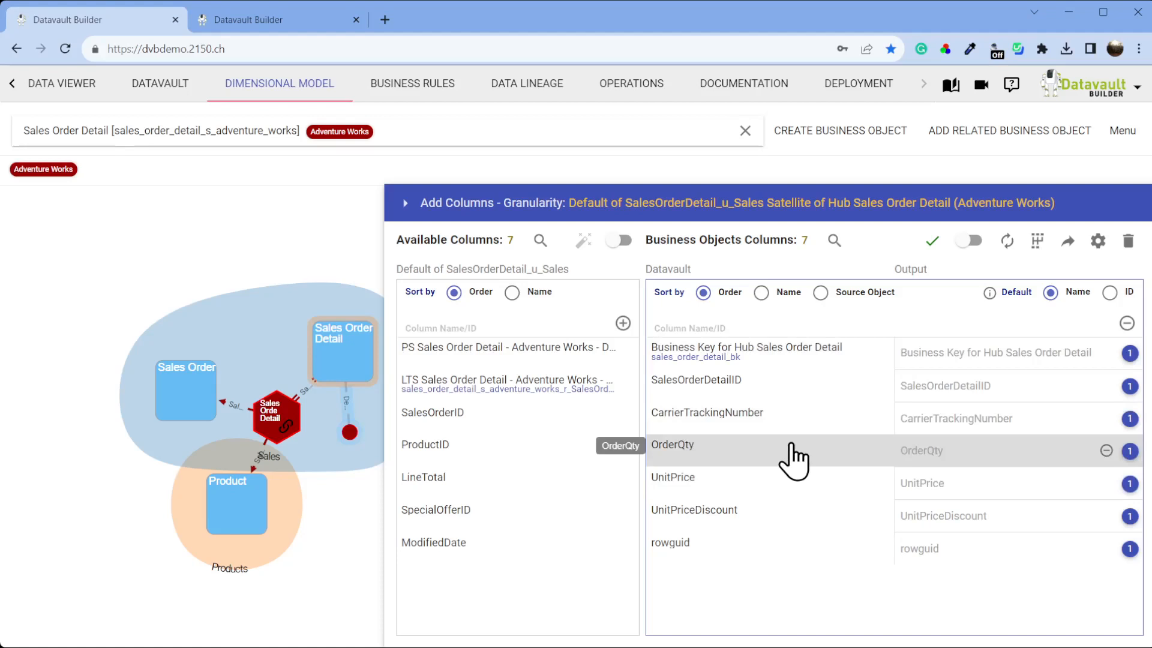
Review the Bridge business rulesets for Sales Order and Sales Order Detail.
{"action": "left_click", "coordinate": [429, 96]}
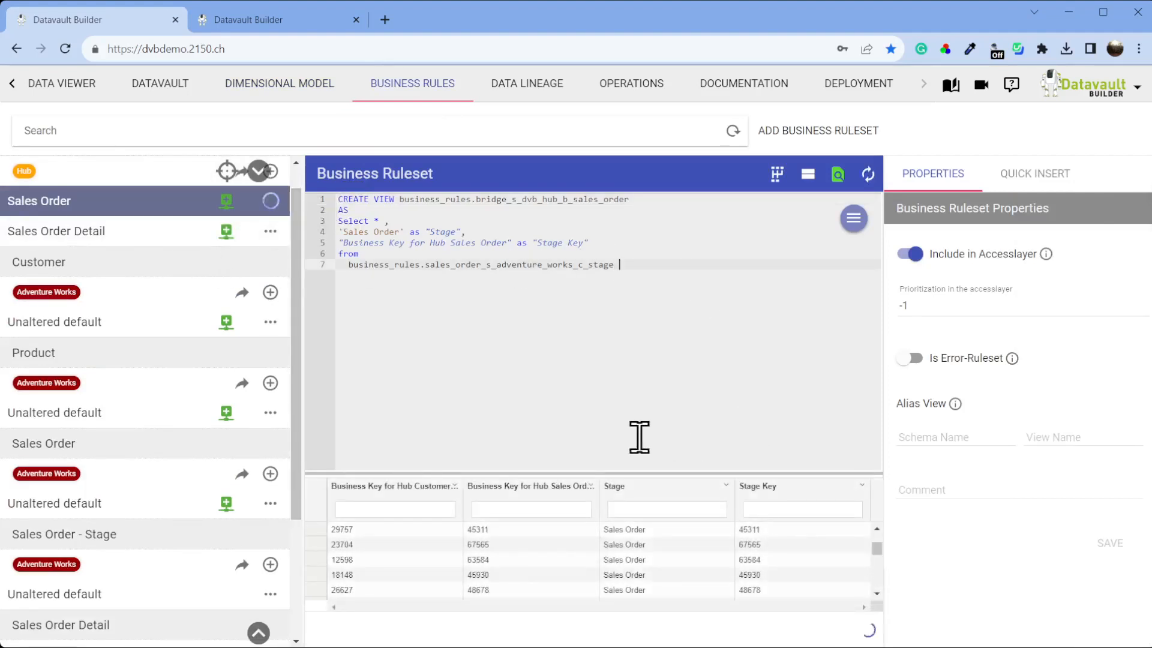
{"action": "left_click", "coordinate": [93, 234]}
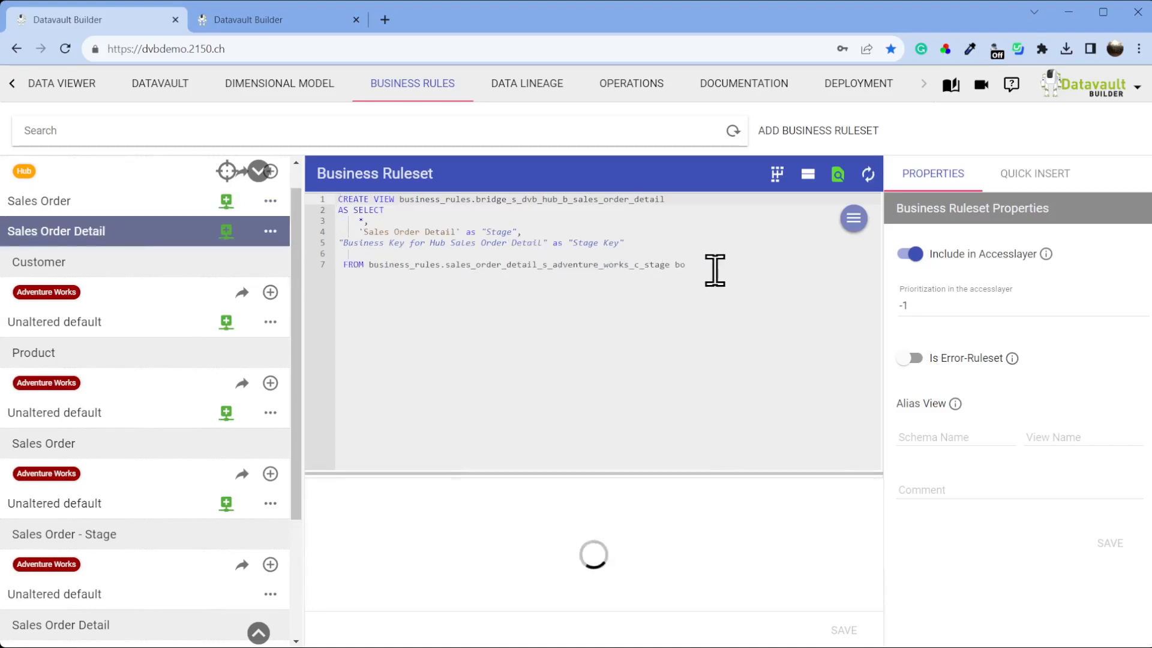
{"action": "left_click", "coordinate": [714, 268]}
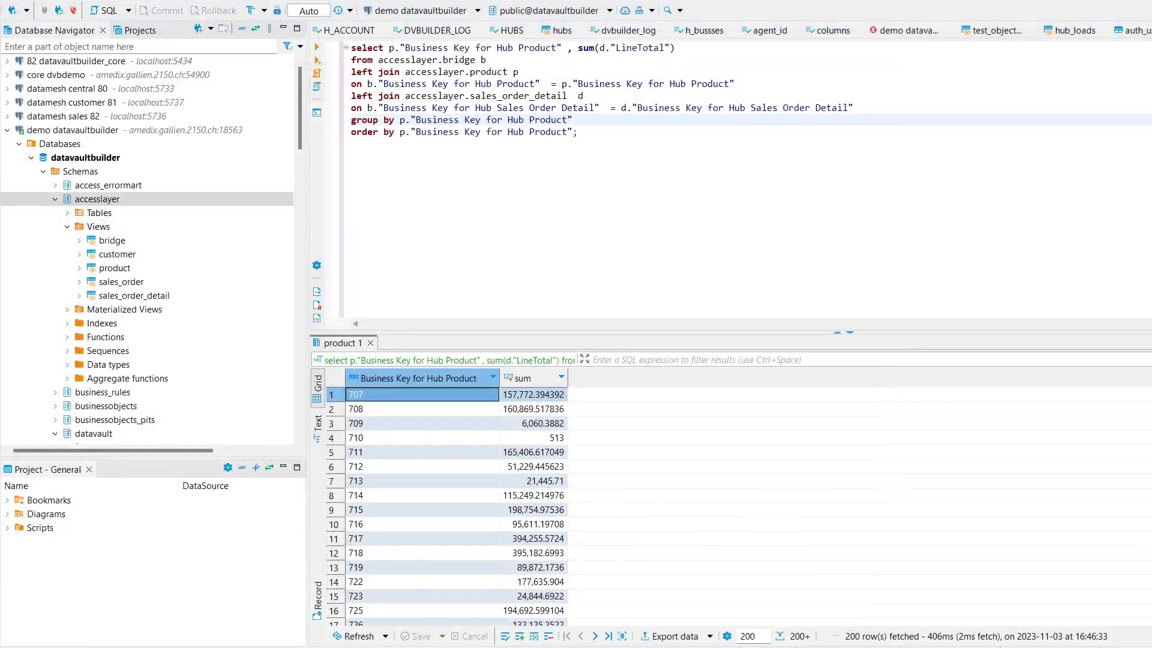
In DBeaver, rerun the accesslayer query that sums d."LineTotal" from sales_order_detail by Business Key for Hub Product.
{"action": "left_click", "coordinate": [642, 202]}
{"action": "left_click", "coordinate": [643, 130]}
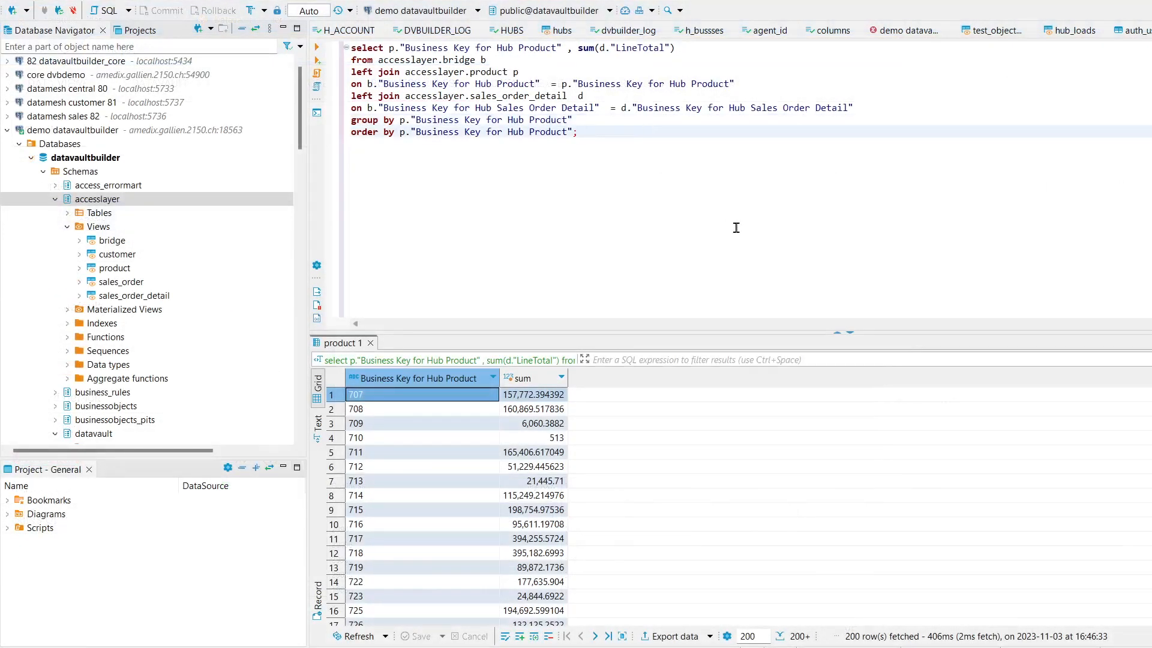
{"action": "key", "text": "Up"}
{"action": "key", "text": "Up"}
{"action": "key", "text": "Up"}
{"action": "key", "text": "Up"}
{"action": "key", "text": "Up"}
{"action": "key", "text": "ctrl+Return"}
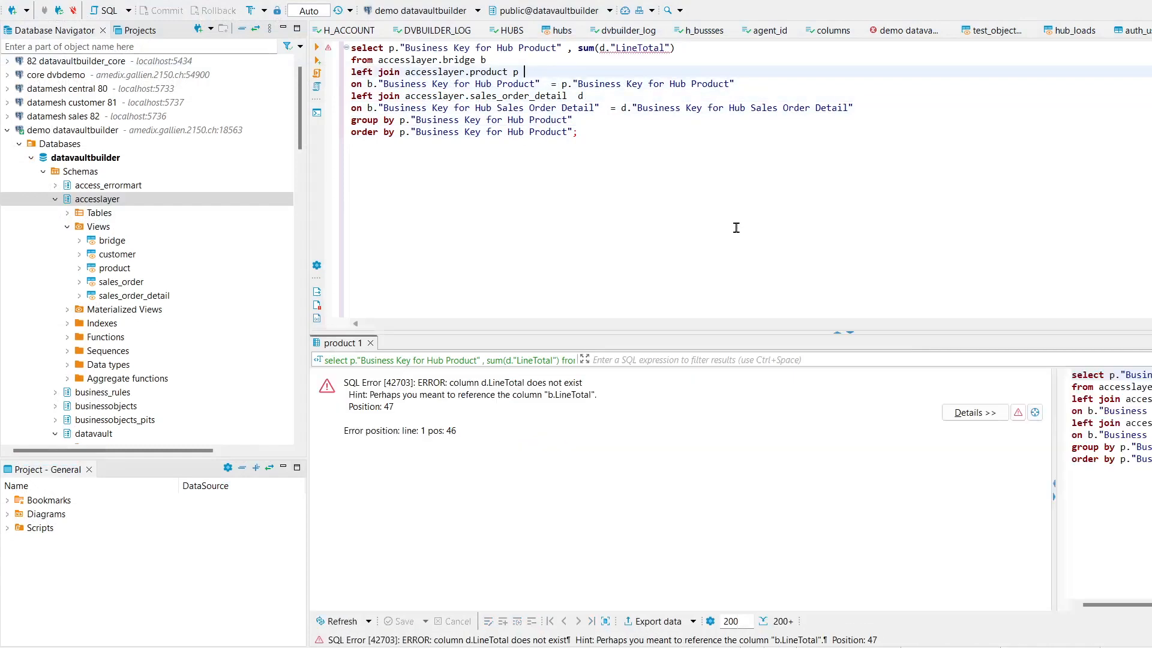
Change the summed column in the query to b."LineTotal" from the bridge and run it.
{"action": "key", "text": "Up"}
{"action": "key", "text": "Up"}
{"action": "key", "text": "Right"}
{"action": "key", "text": "Right"}
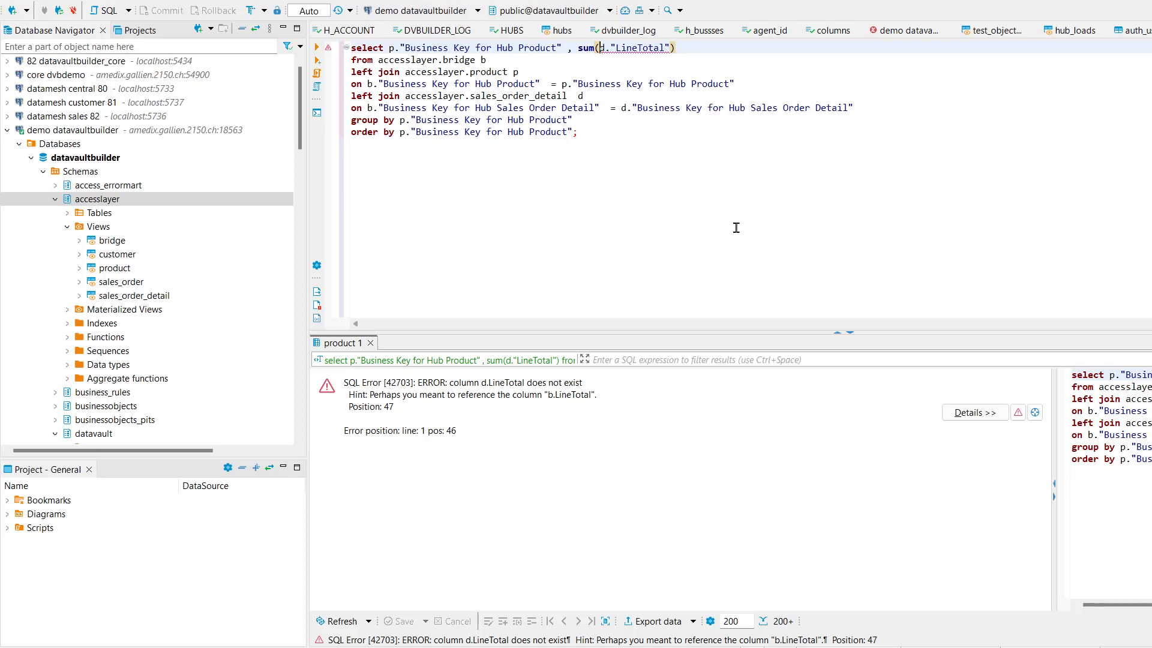
{"action": "key", "text": "Delete"}
{"action": "type", "text": "b"}
{"action": "key", "text": "ctrl+Return"}
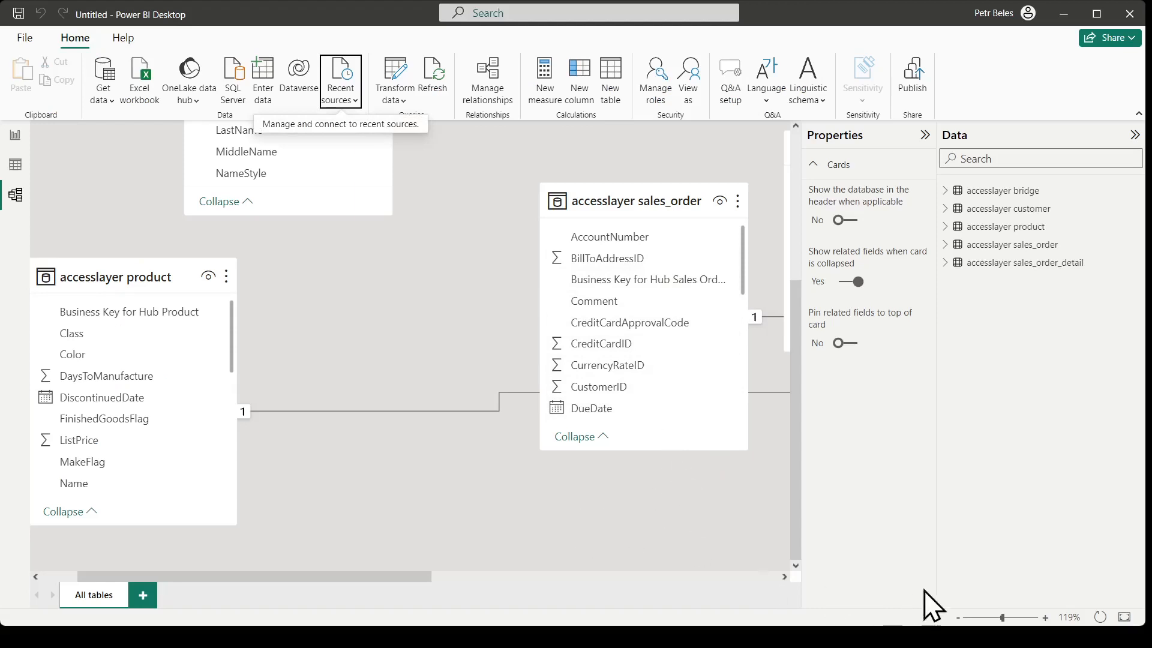
In Power BI Desktop's model diagram, arrange the customer, product, sales_order and sales_order_detail tables around the bridge table.
{"action": "left_click", "coordinate": [985, 618]}
{"action": "left_click_drag", "start_coordinate": [616, 258], "coordinate": [268, 335]}
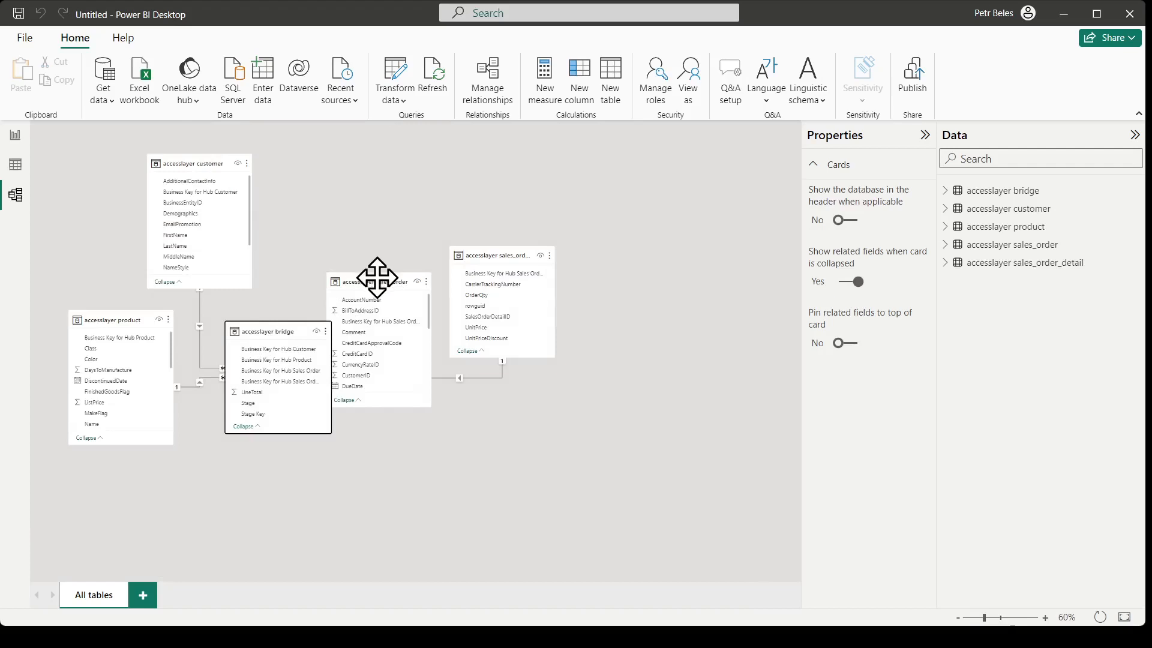
{"action": "left_click_drag", "start_coordinate": [372, 282], "coordinate": [389, 167]}
{"action": "left_click_drag", "start_coordinate": [496, 257], "coordinate": [426, 409]}
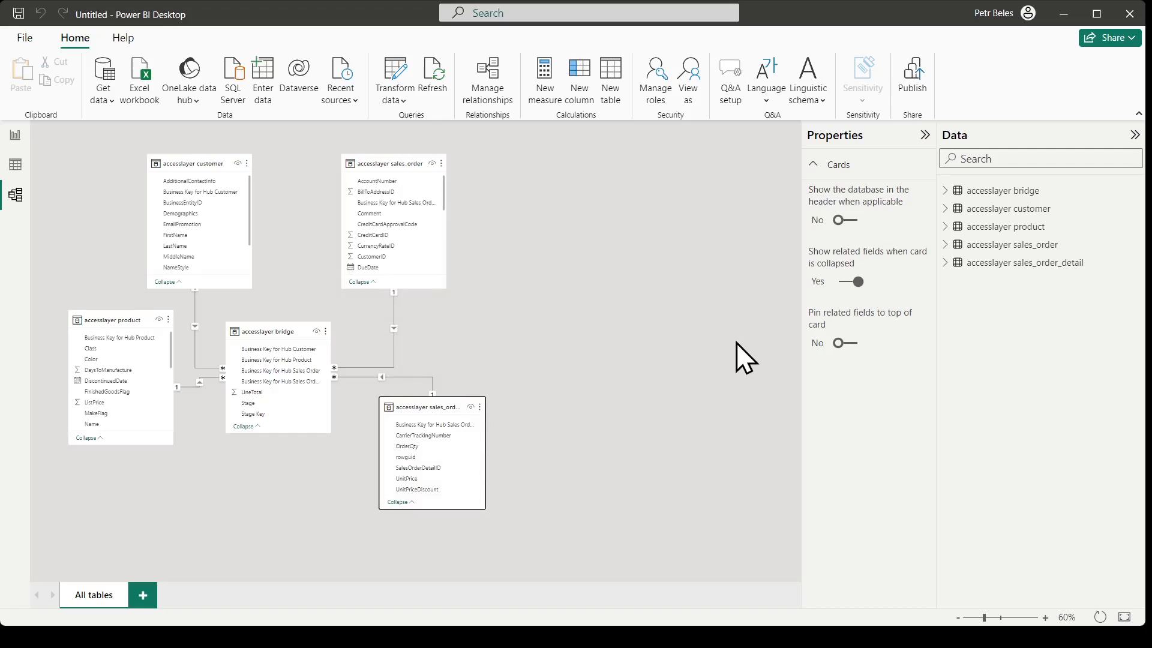
Repair the report's table visual by removing the broken LineTotal field and adding LineTotal from accesslayer bridge.
{"action": "left_click", "coordinate": [15, 135]}
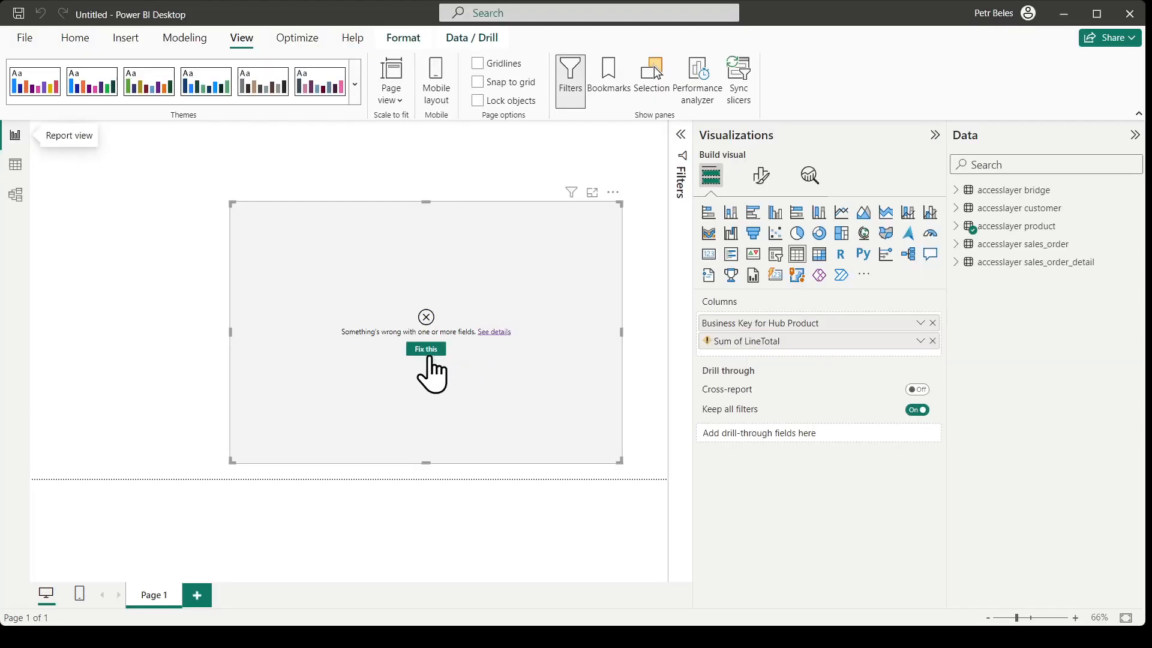
{"action": "left_click", "coordinate": [427, 353]}
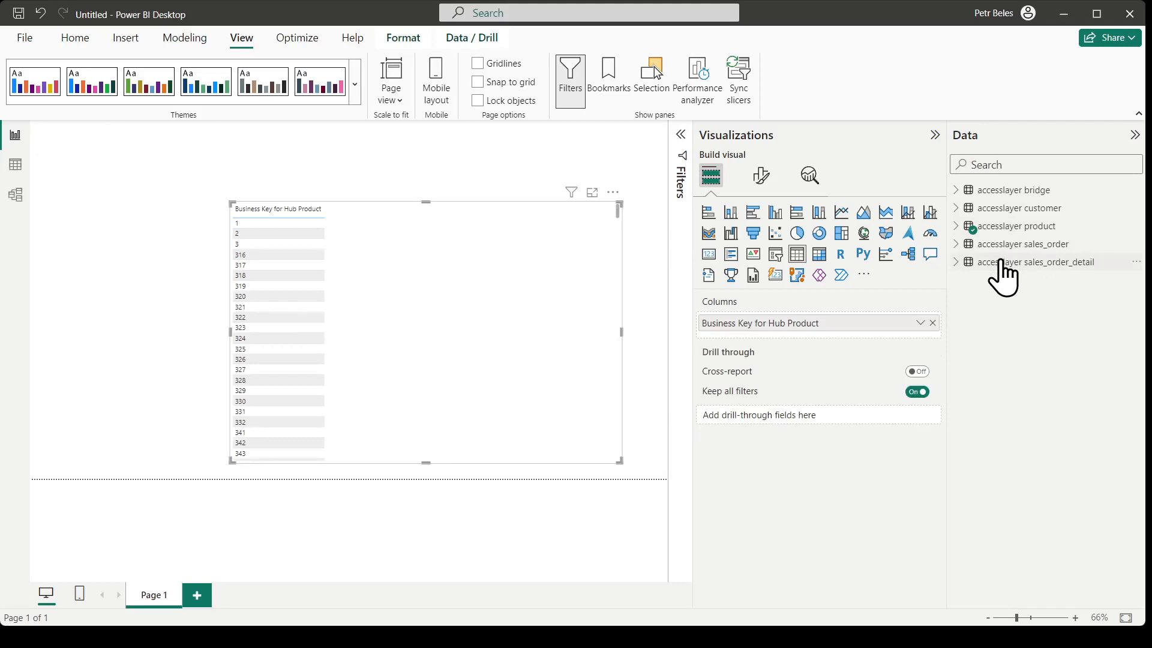
{"action": "left_click", "coordinate": [957, 191]}
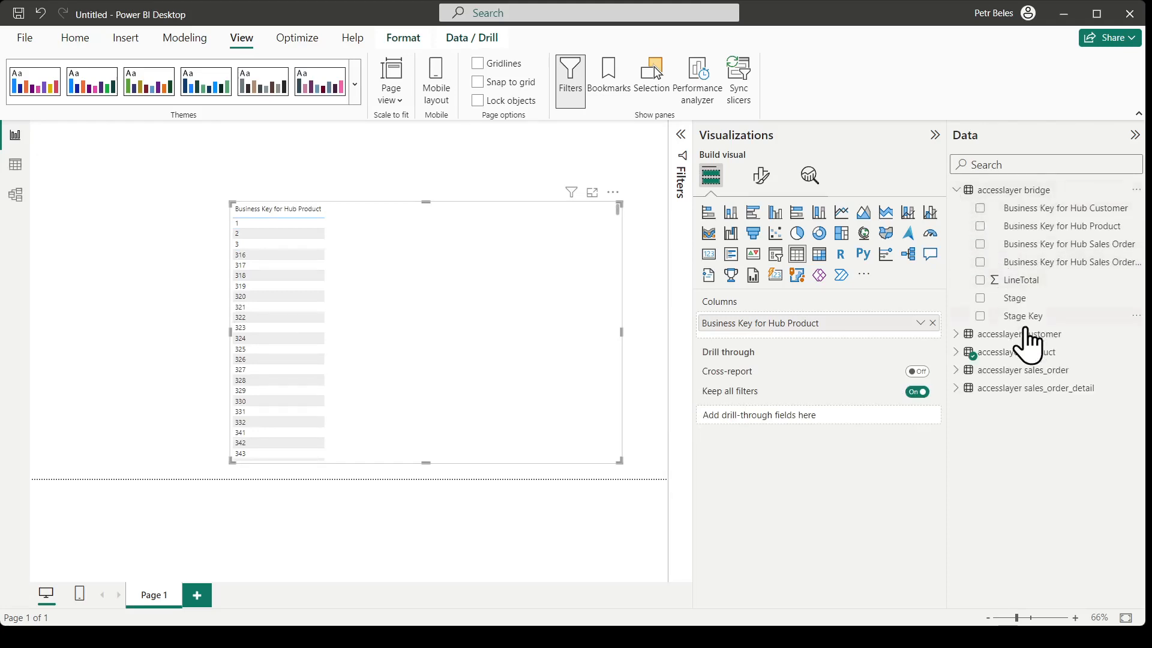
{"action": "left_click_drag", "start_coordinate": [1023, 281], "coordinate": [301, 355]}
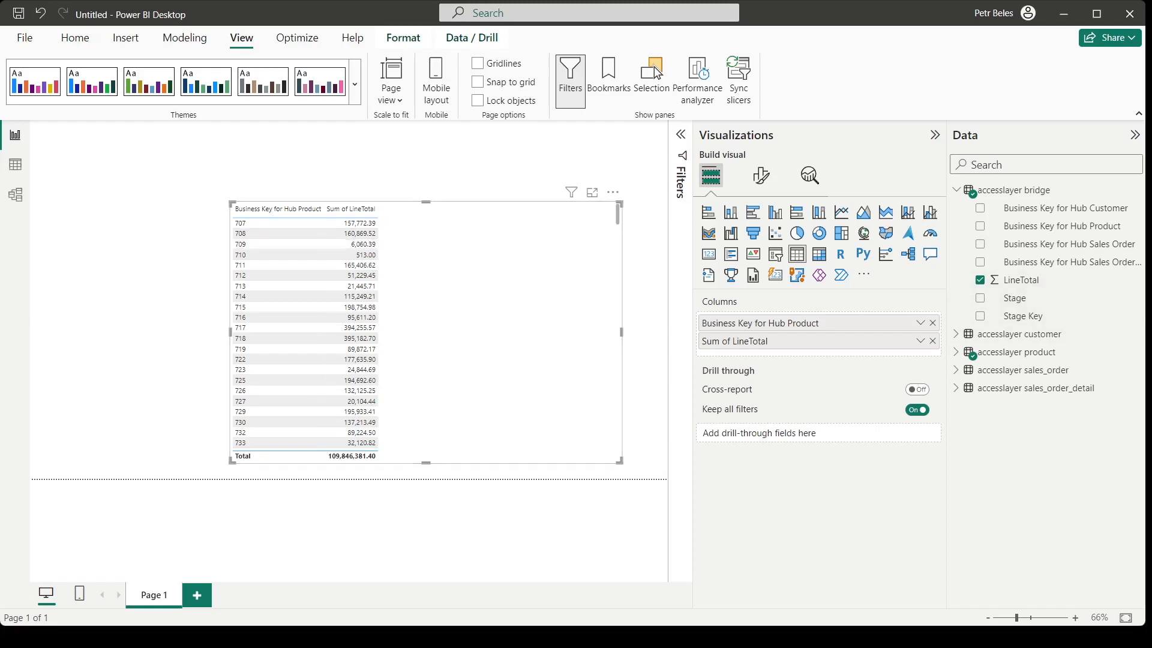
Set the cross filter direction to Both for the bridge table's relationships with product and customer, and apply the changes.
{"action": "left_click", "coordinate": [15, 195]}
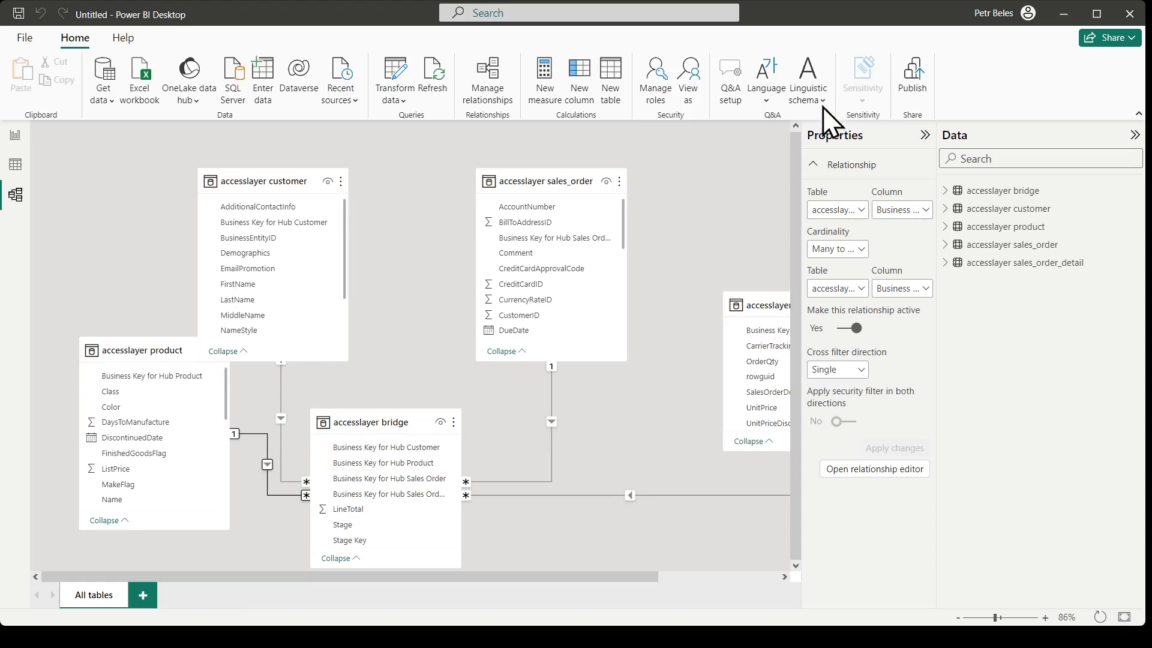
{"action": "left_click", "coordinate": [838, 369]}
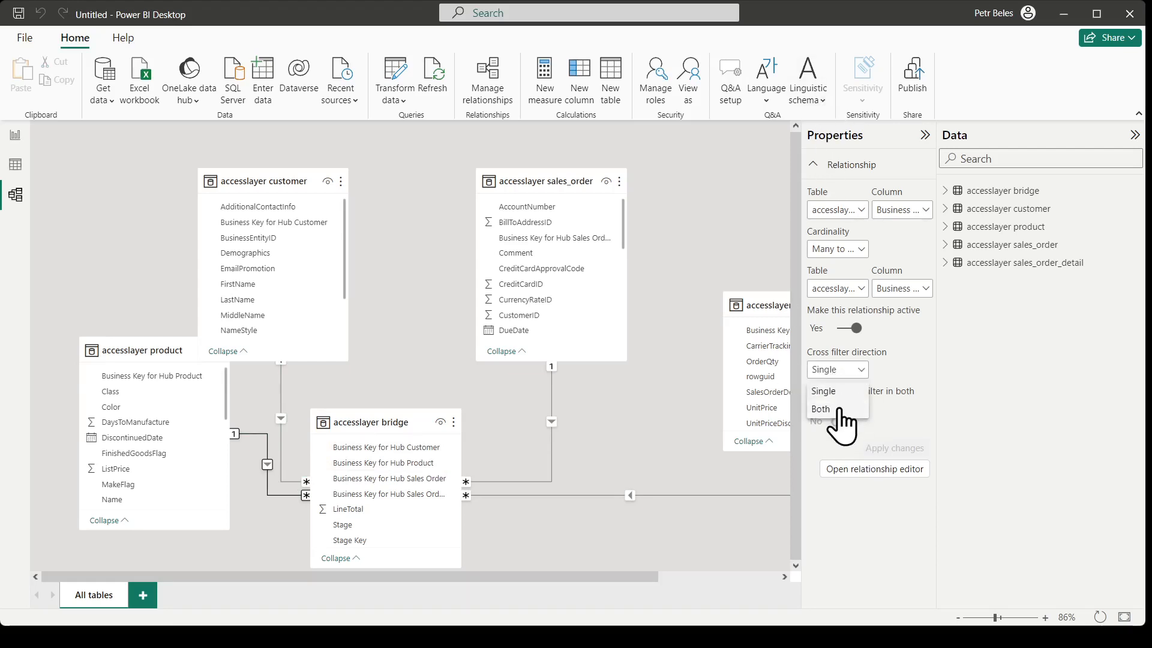
{"action": "left_click", "coordinate": [839, 411]}
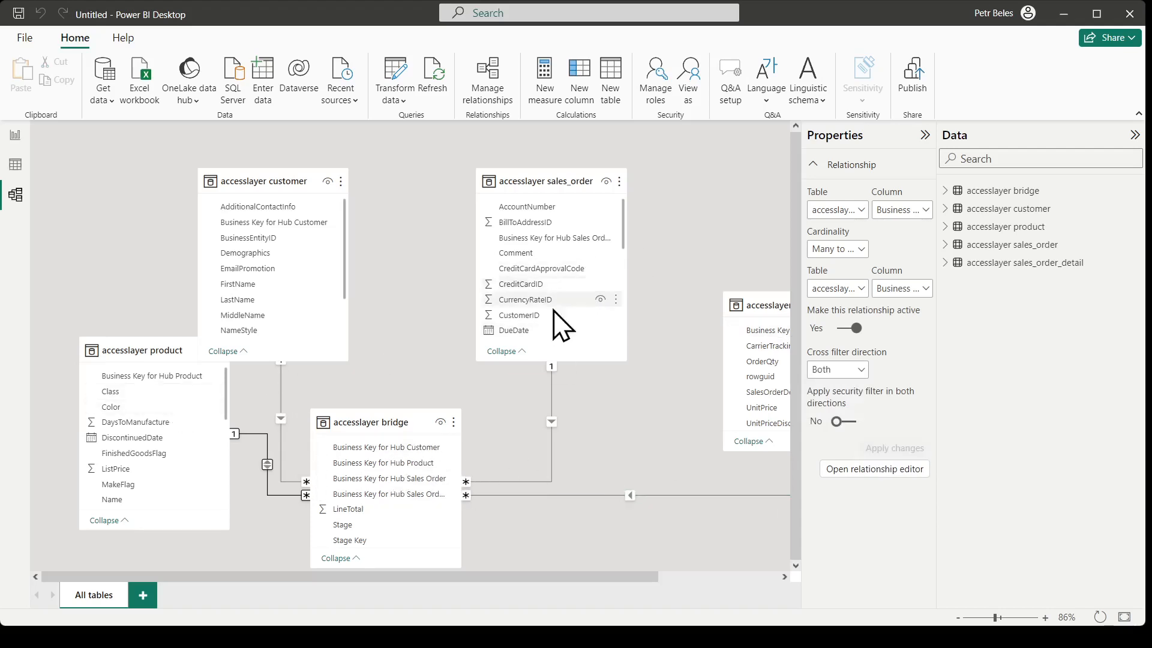
{"action": "left_click", "coordinate": [281, 423]}
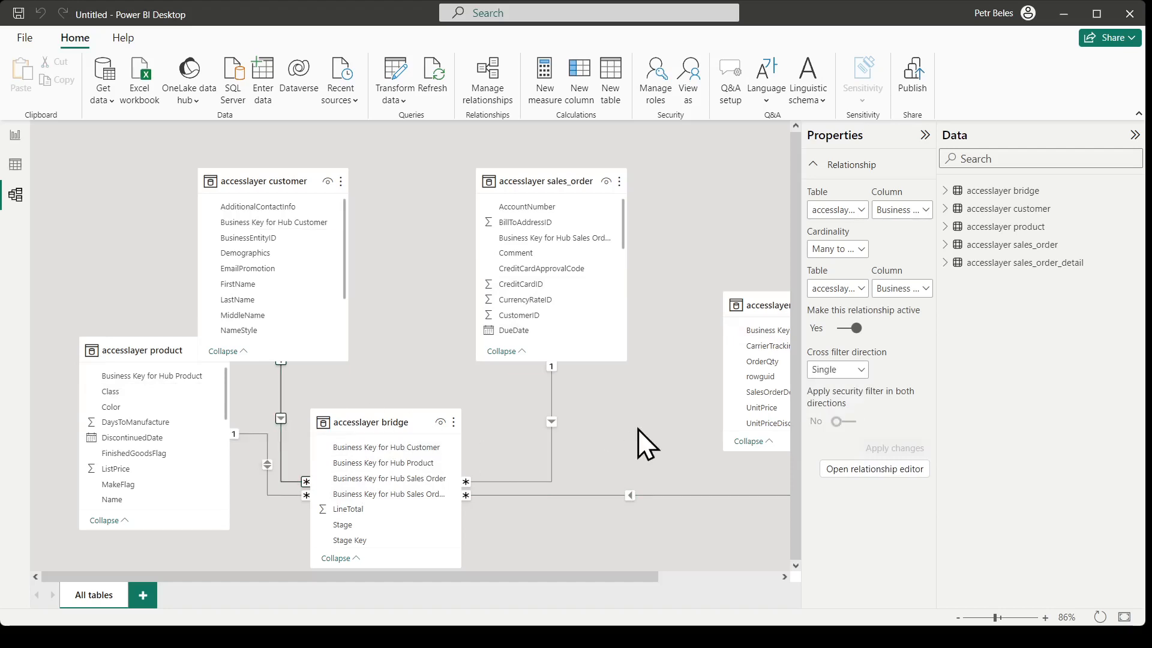
{"action": "left_click", "coordinate": [835, 369]}
{"action": "left_click", "coordinate": [815, 408]}
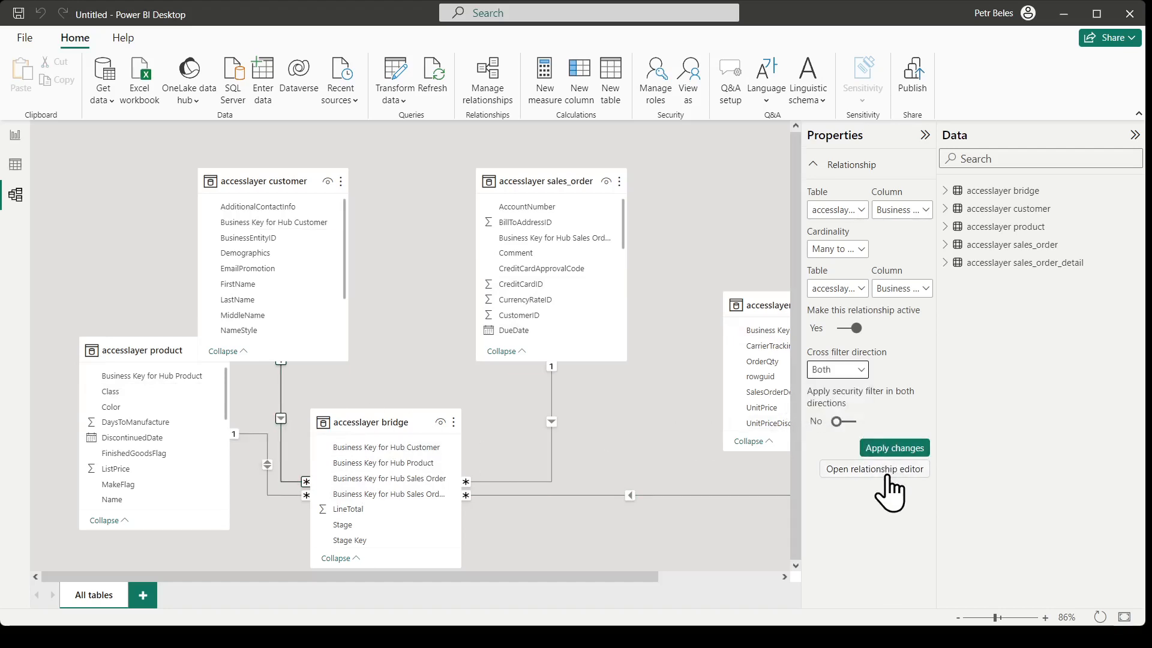
{"action": "left_click", "coordinate": [894, 449]}
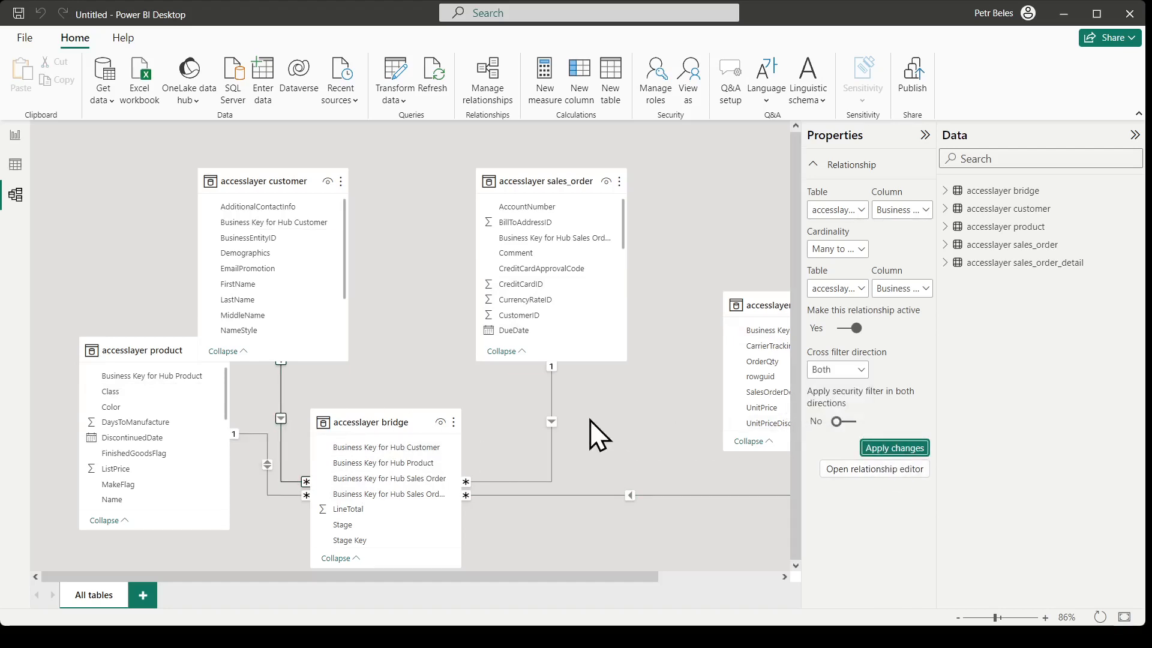
Set the cross filter direction to Both for the bridge table's relationships with sales_order and sales_order_detail, and apply the changes.
{"action": "left_click", "coordinate": [552, 422]}
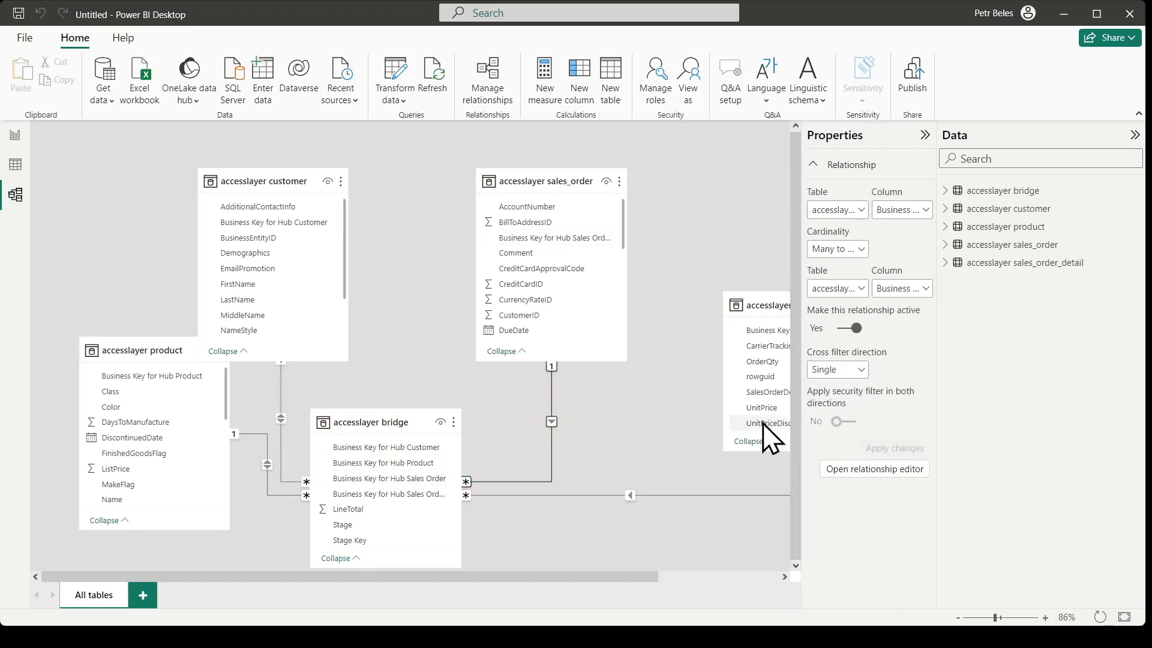
{"action": "left_click", "coordinate": [837, 370]}
{"action": "left_click", "coordinate": [820, 409]}
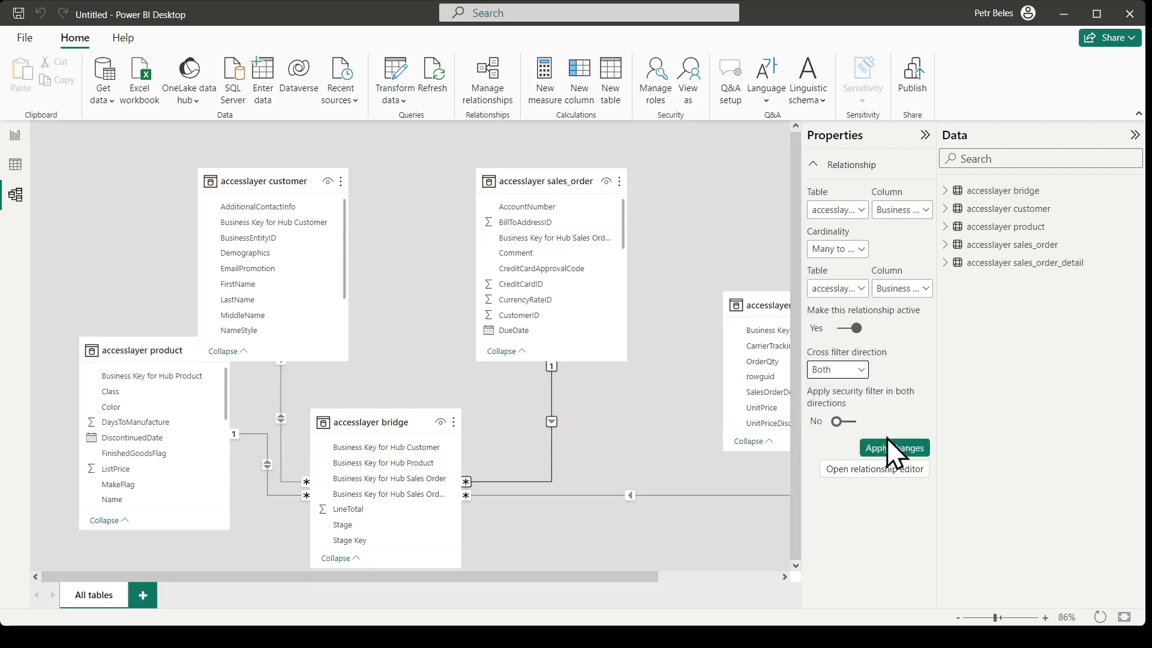
{"action": "left_click", "coordinate": [639, 495]}
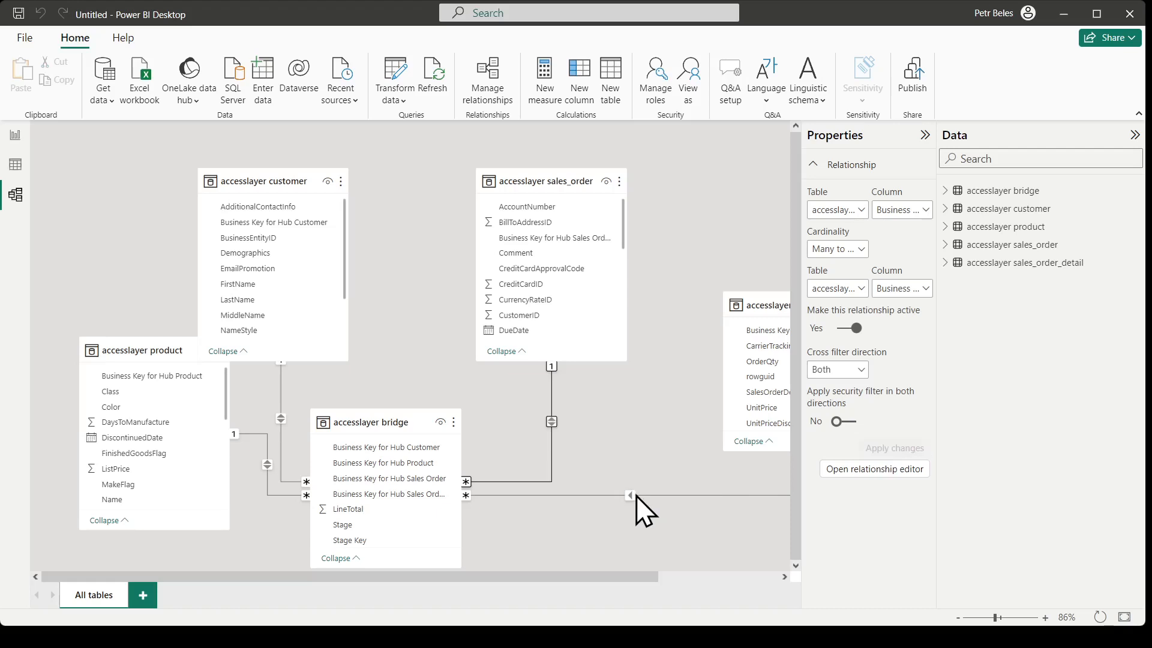
{"action": "left_click", "coordinate": [841, 370]}
{"action": "left_click", "coordinate": [823, 407]}
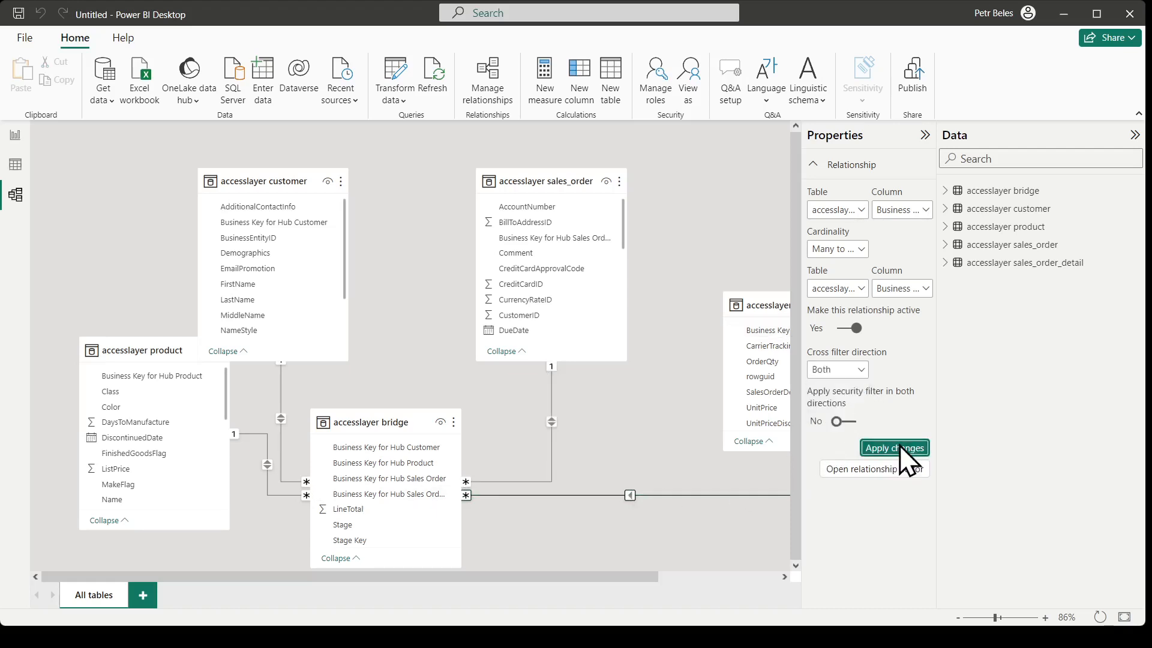
{"action": "left_click", "coordinate": [898, 446]}
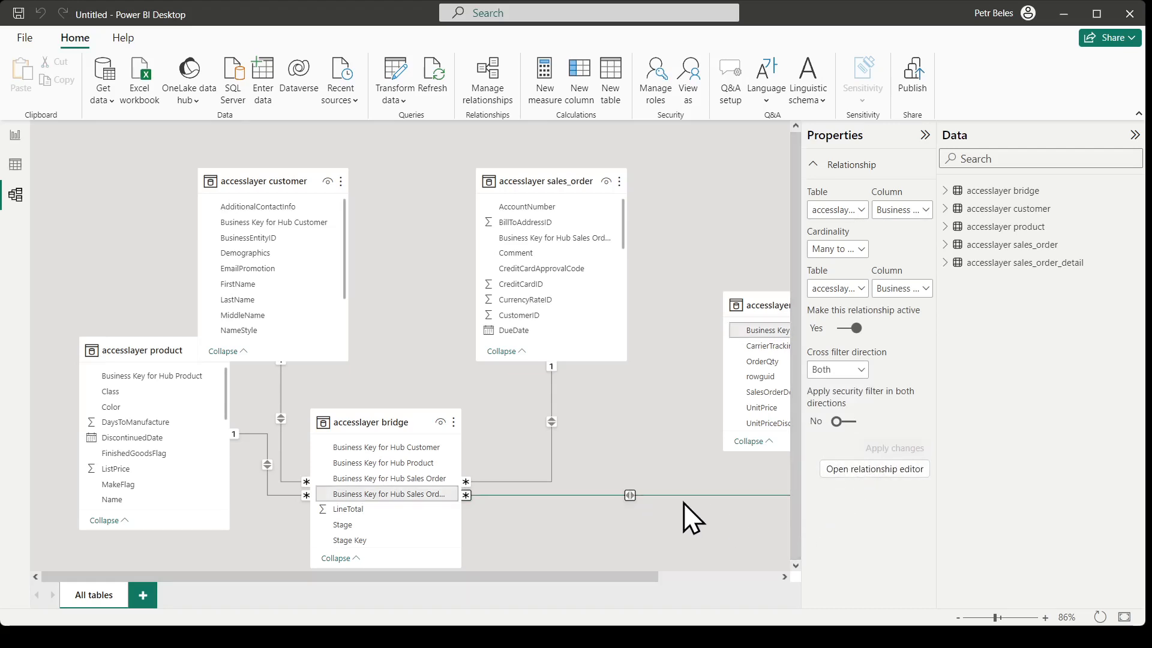
On the report page, create a table visual with PersonType from accesslayer customer.
{"action": "left_click", "coordinate": [15, 135]}
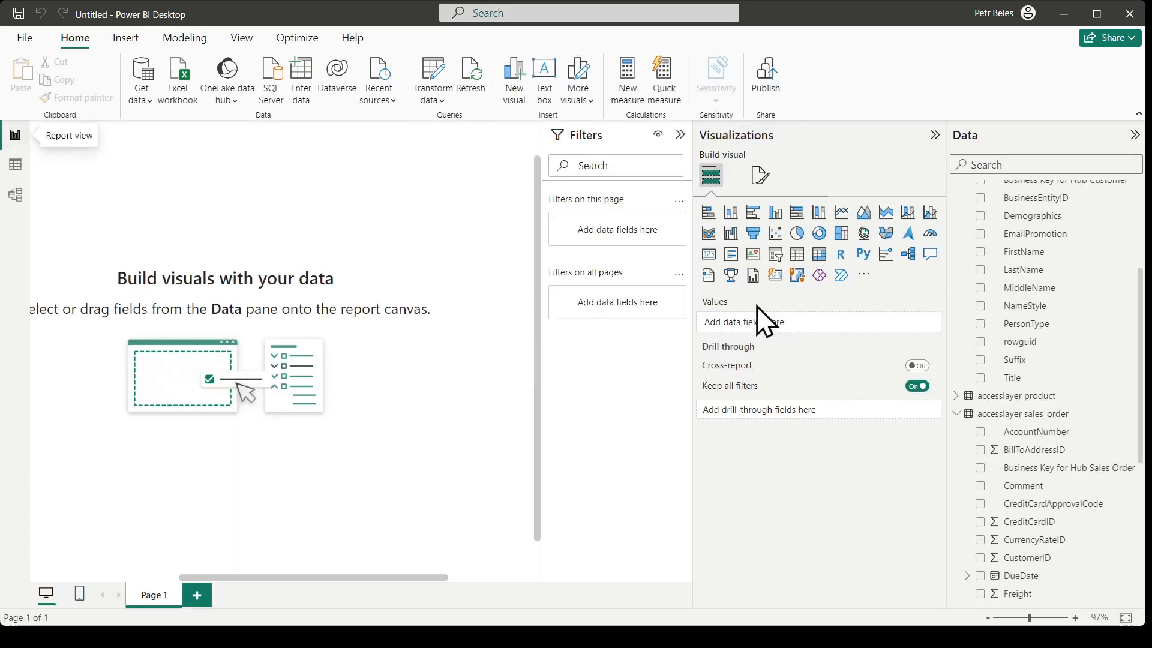
{"action": "left_click_drag", "start_coordinate": [1142, 366], "coordinate": [1142, 381]}
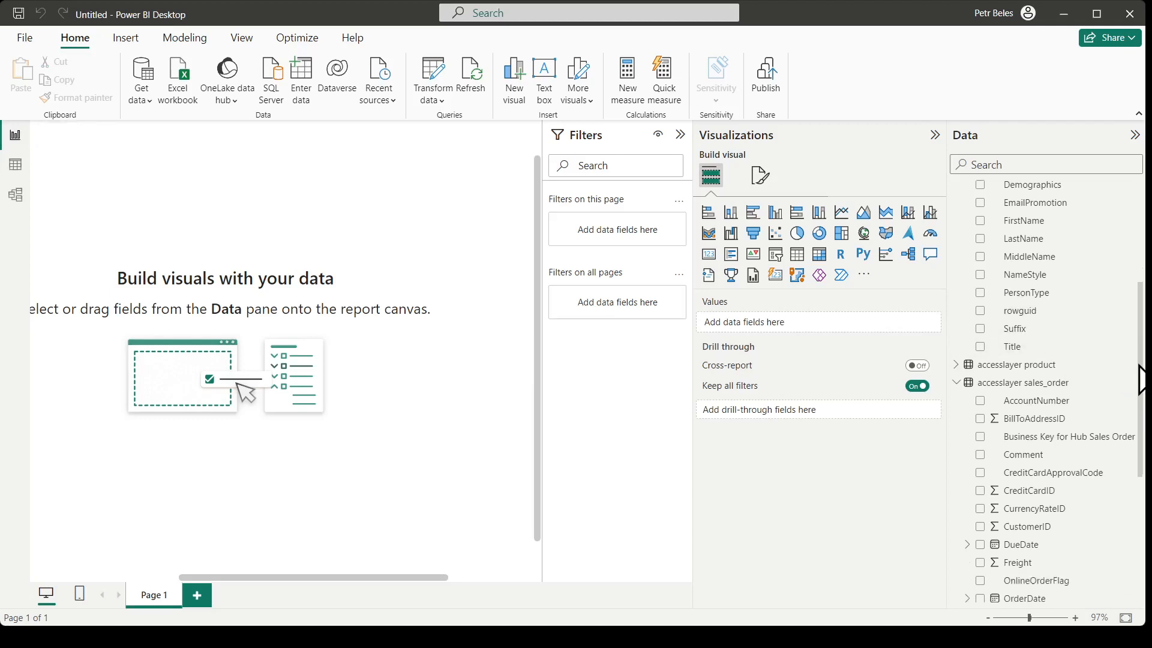
{"action": "scroll", "coordinate": [1140, 381], "scroll_direction": "up", "scroll_amount": 5}
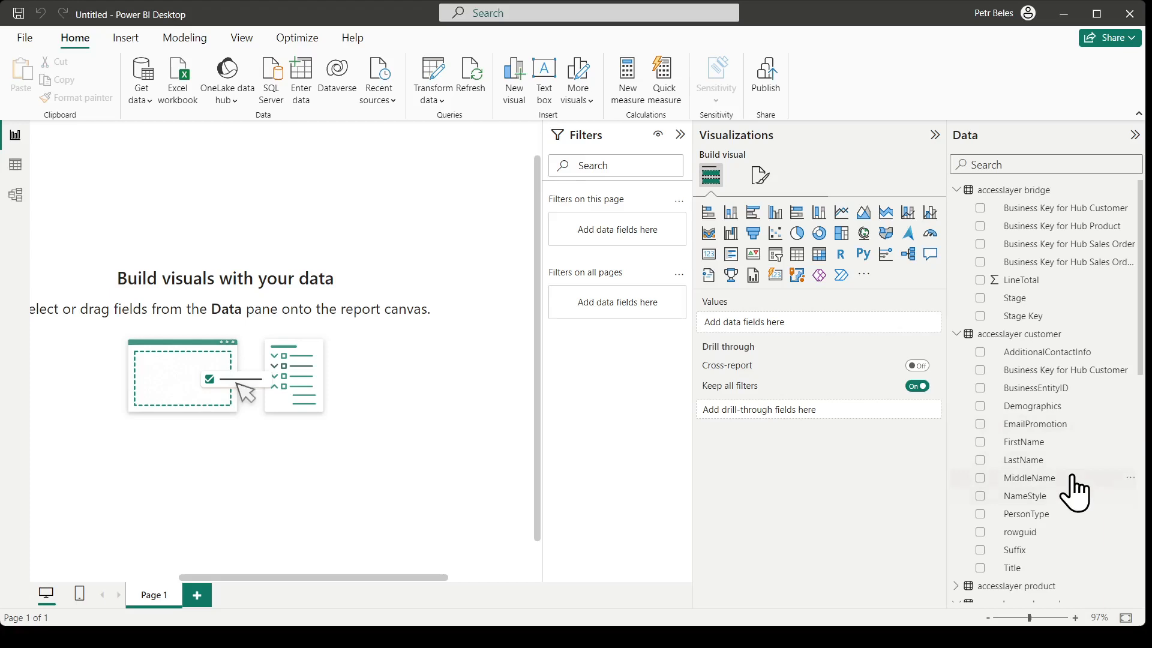
{"action": "left_click_drag", "start_coordinate": [1028, 516], "coordinate": [489, 440]}
Add Business Key for Hub Sales Order from accesslayer sales_order to the table, aggregate it as Count, and widen the visual.
{"action": "scroll", "coordinate": [1021, 481], "scroll_direction": "down", "scroll_amount": 4}
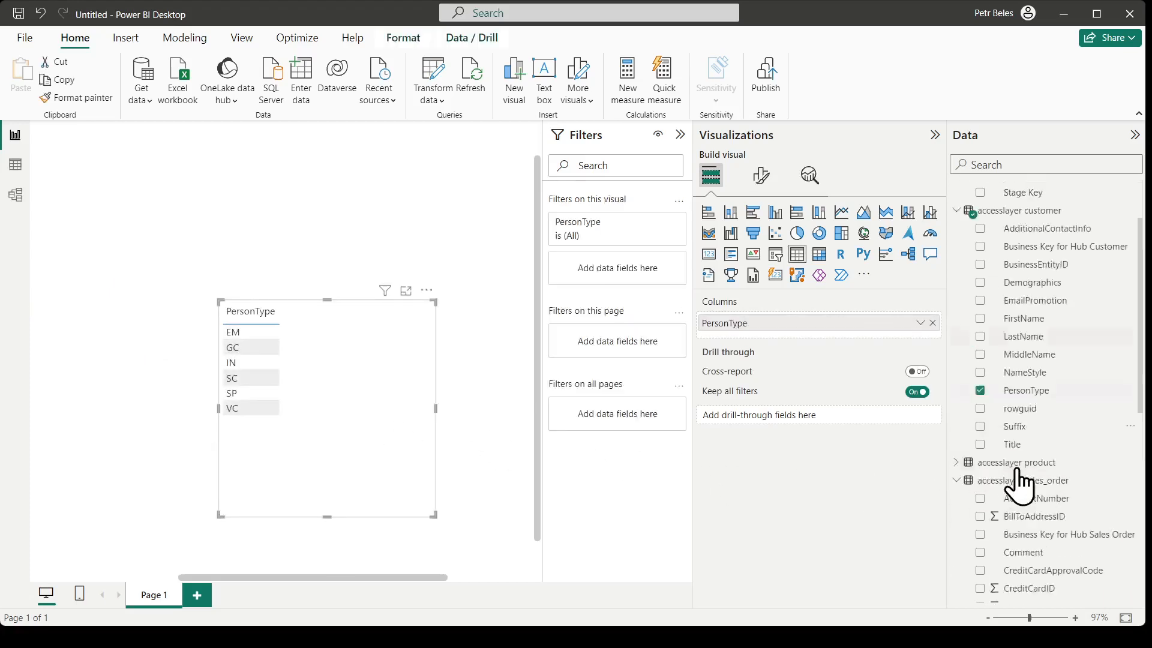
{"action": "scroll", "coordinate": [1061, 465], "scroll_direction": "up", "scroll_amount": 1}
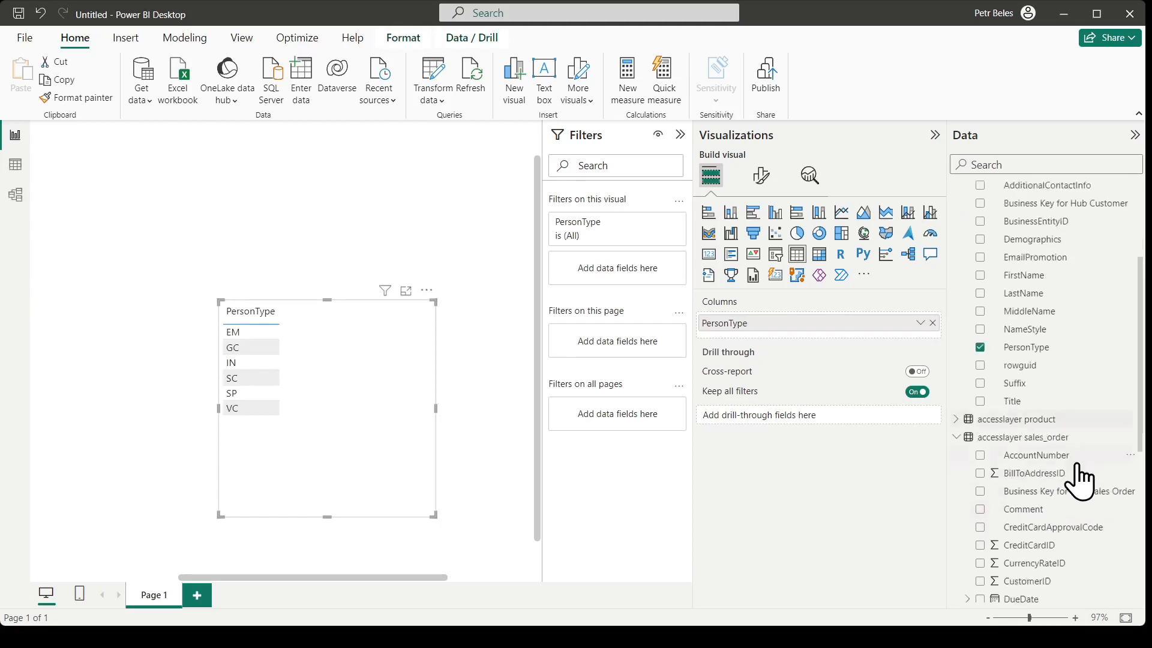
{"action": "scroll", "coordinate": [1074, 471], "scroll_direction": "down", "scroll_amount": 3}
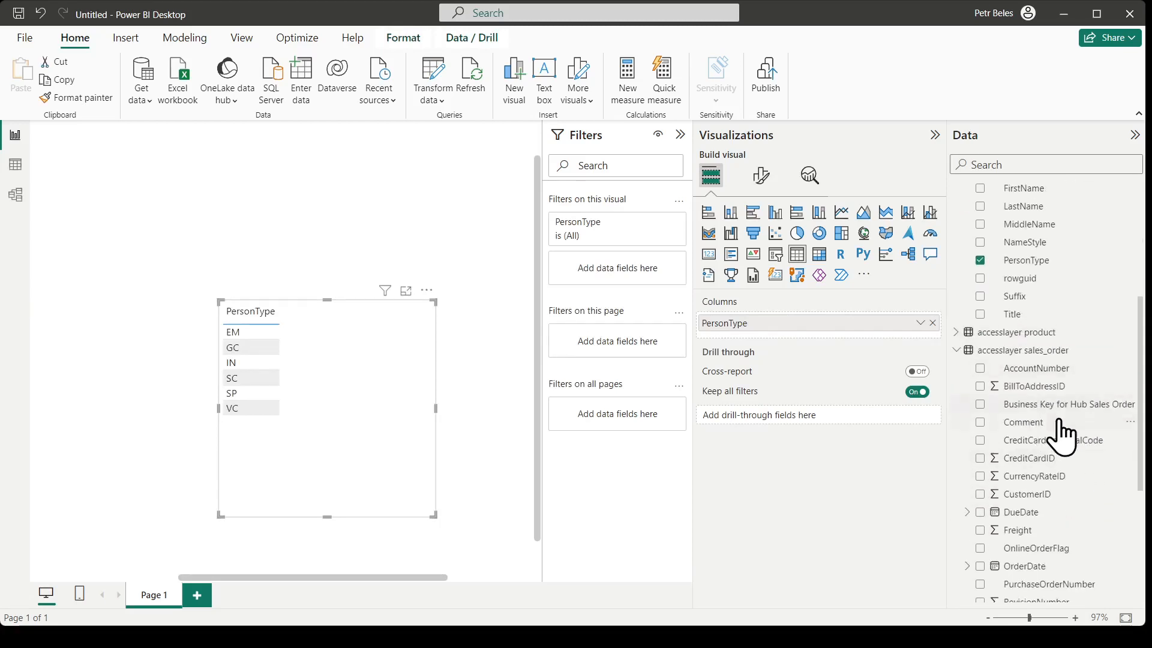
{"action": "left_click_drag", "start_coordinate": [1057, 405], "coordinate": [273, 365]}
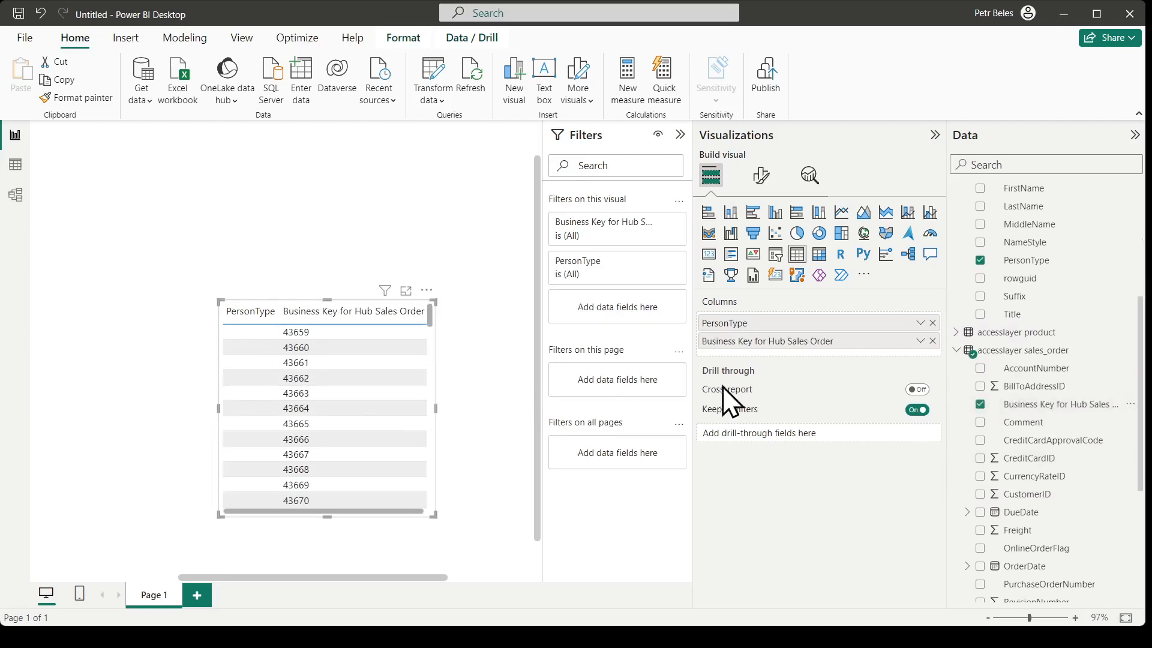
{"action": "left_click", "coordinate": [920, 342]}
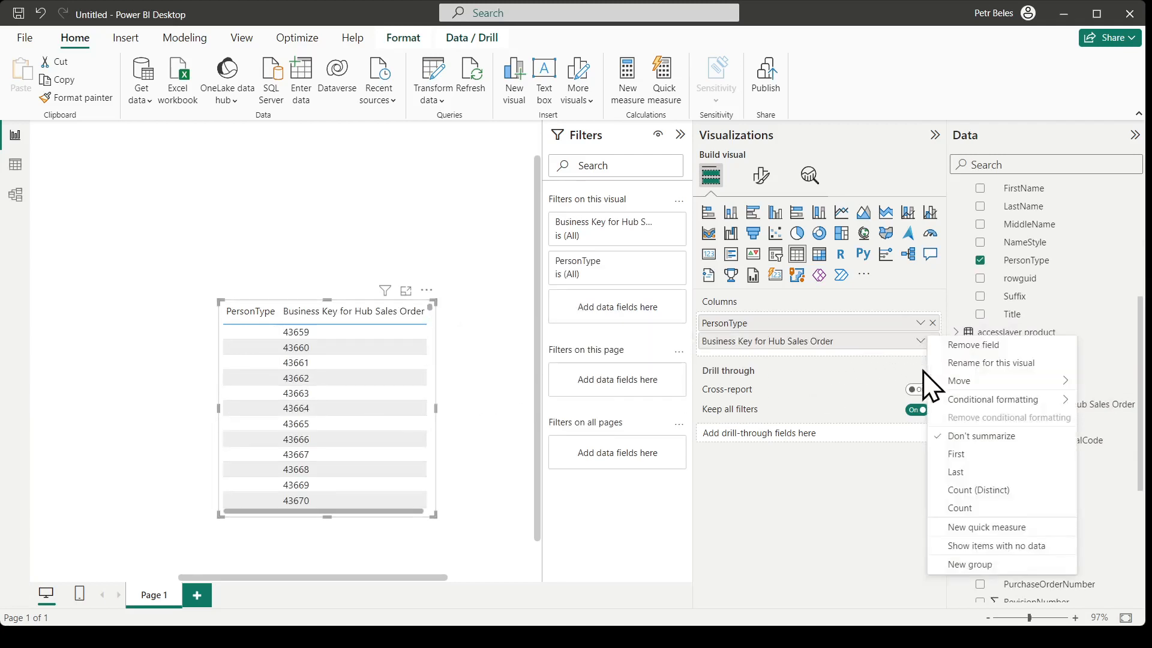
{"action": "left_click", "coordinate": [984, 509]}
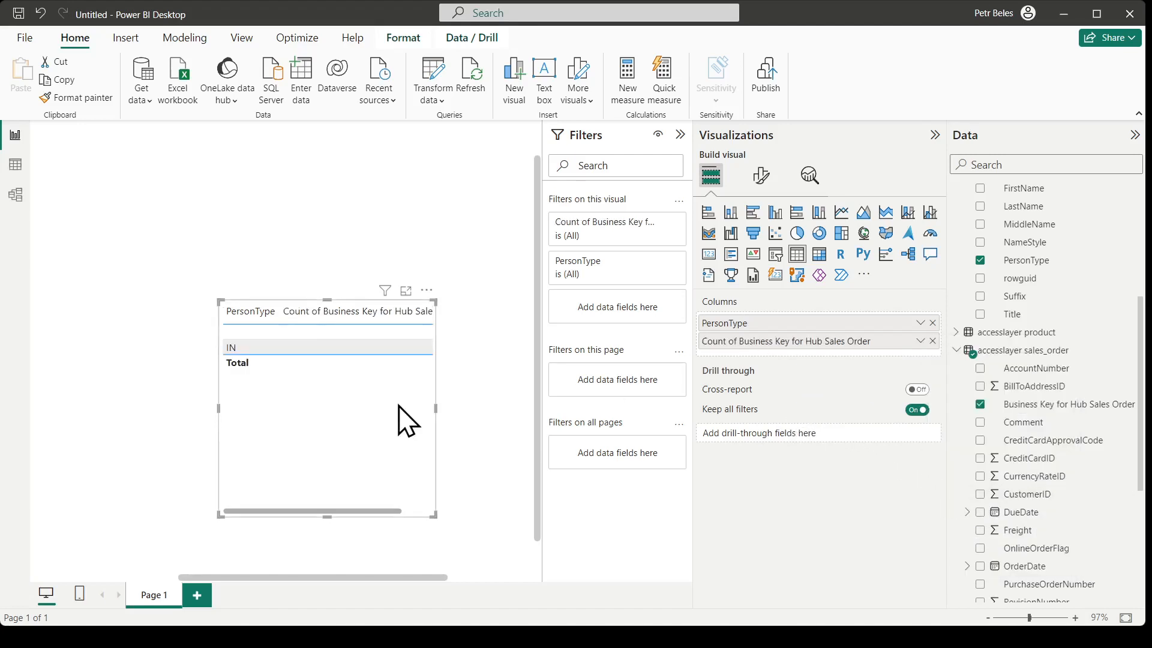
{"action": "left_click_drag", "start_coordinate": [218, 408], "coordinate": [70, 400]}
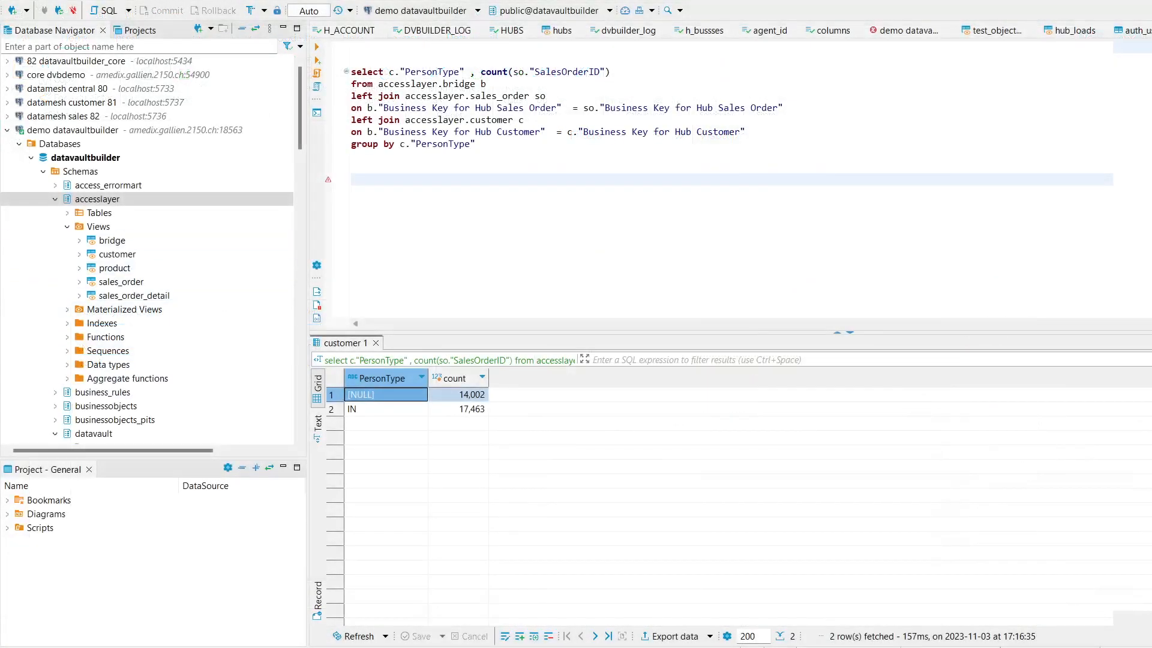
Switch to DBeaver, rerun the query counting so."SalesOrderID" per PersonType, and review its joins from the bridge.
{"action": "left_click", "coordinate": [432, 122]}
{"action": "key", "text": "ctrl+Return"}
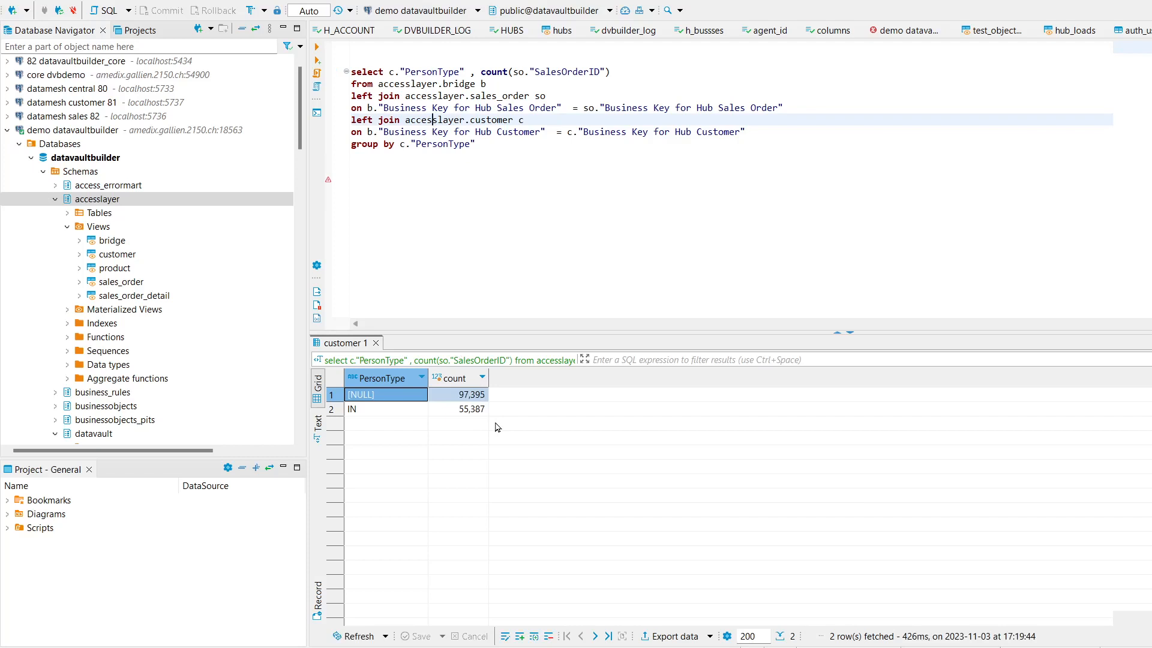
{"action": "key", "text": "Up"}
{"action": "key", "text": "Up"}
{"action": "key", "text": "Up"}
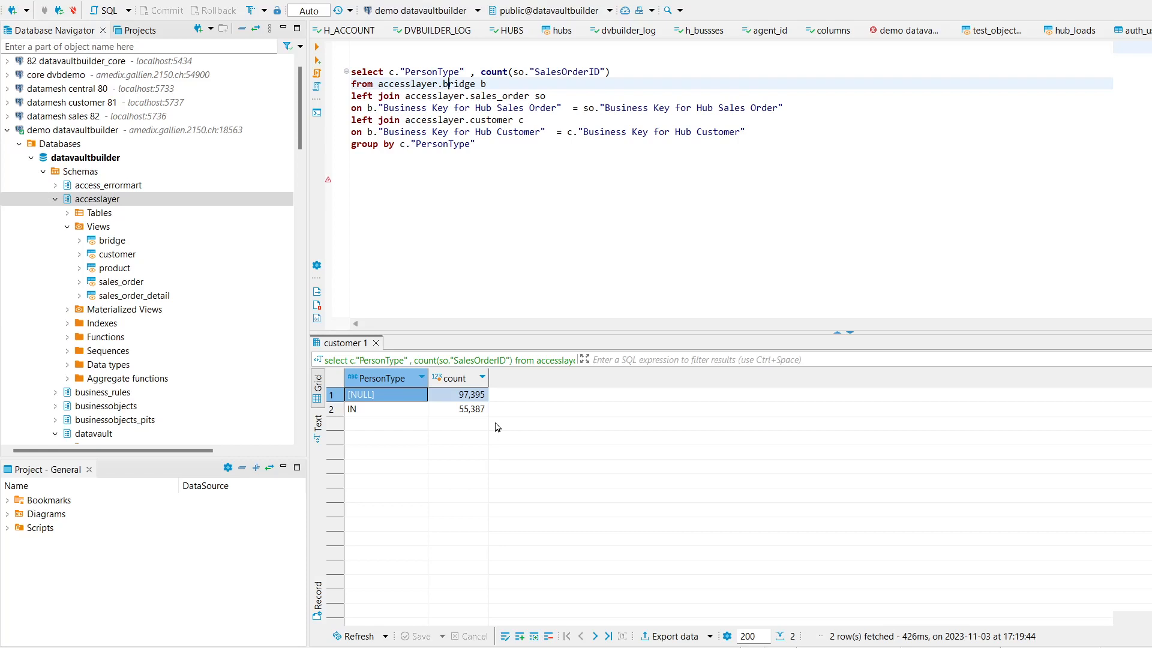
{"action": "key", "text": "Down"}
{"action": "key", "text": "Down"}
{"action": "key", "text": "Down"}
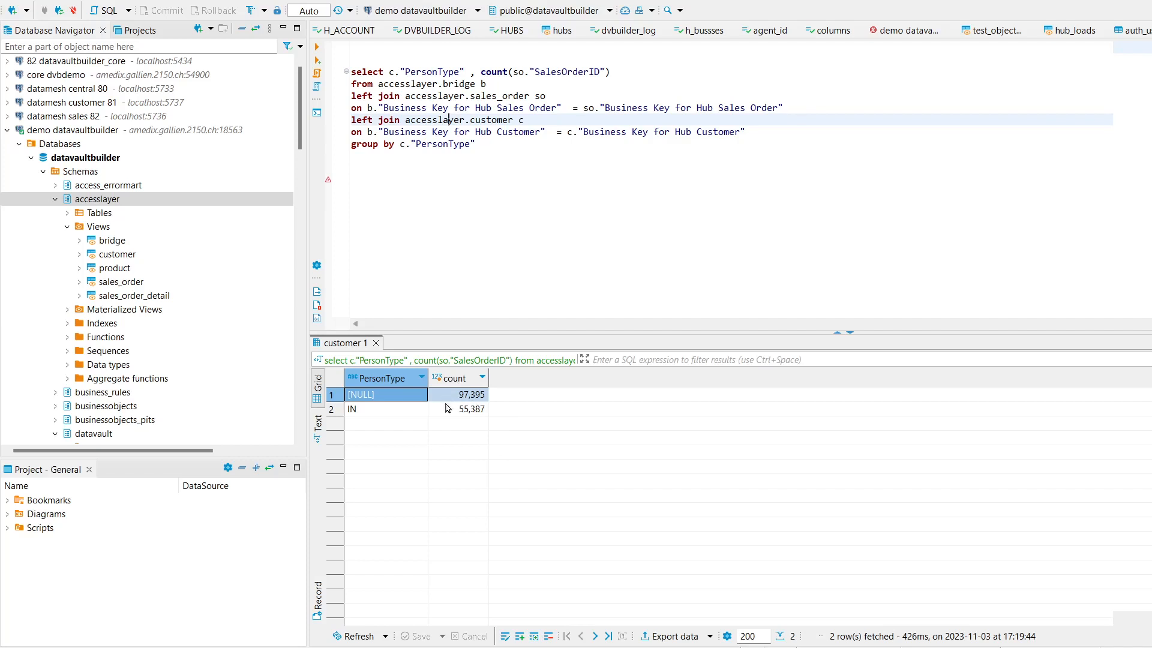
Add the condition where b."Stage" = 'Sales Order' before the query's group by clause and run it.
{"action": "left_click_drag", "start_coordinate": [369, 145], "coordinate": [526, 289]}
{"action": "key", "text": "Home"}
{"action": "key", "text": "Up"}
{"action": "key", "text": "Return"}
{"action": "key", "text": "Up"}
{"action": "type", "text": "where b.\"Stage\" = 'Sales Order'"}
{"action": "key", "text": "Up"}
{"action": "key", "text": "ctrl+Return"}
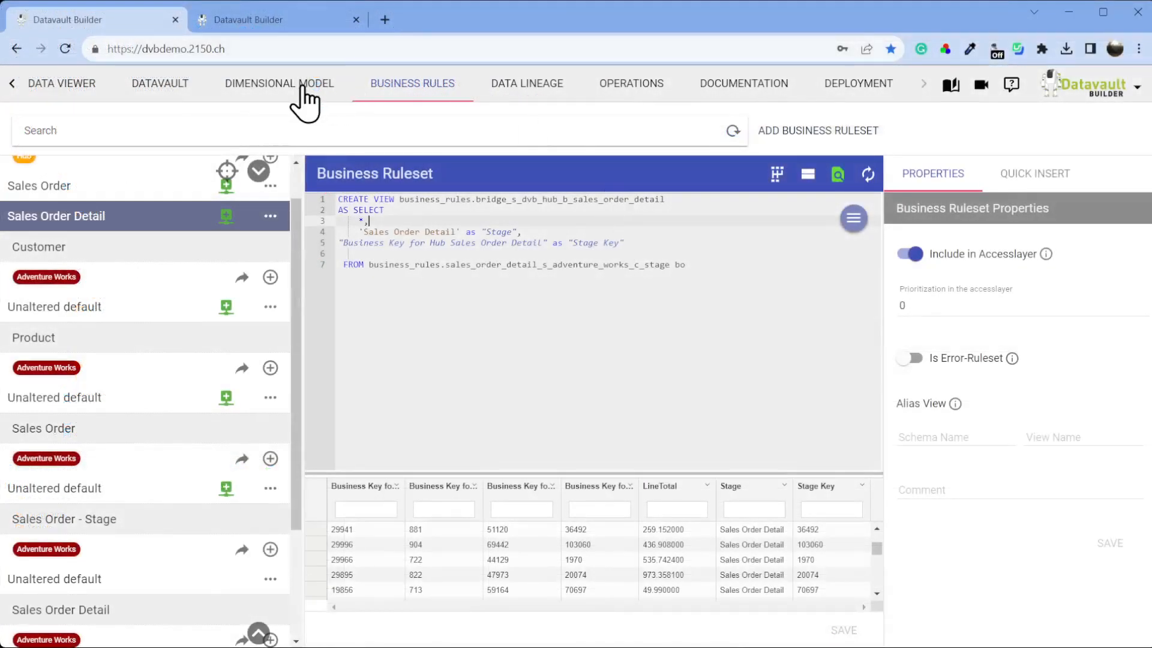
In Datavault Builder, add the column 1 as "Sales Order Counter" to the Bridge's Sales Order business ruleset and save it.
{"action": "left_click", "coordinate": [304, 96]}
{"action": "left_click", "coordinate": [393, 96]}
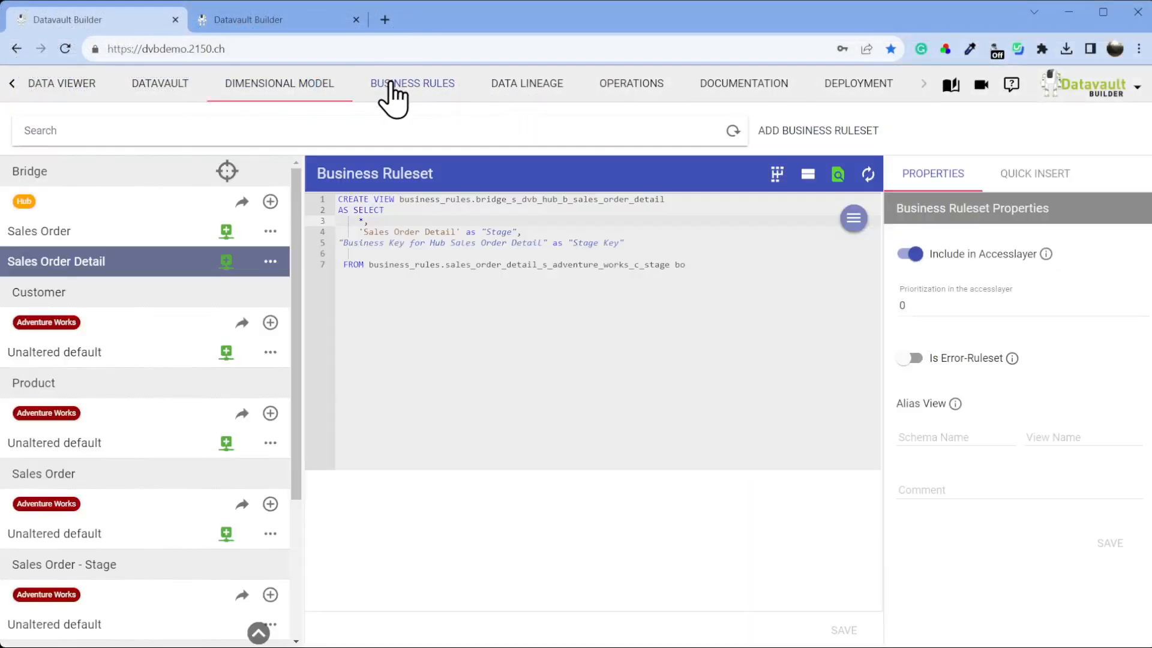
{"action": "left_click", "coordinate": [128, 230]}
{"action": "scroll", "coordinate": [221, 309], "scroll_direction": "up", "scroll_amount": 1}
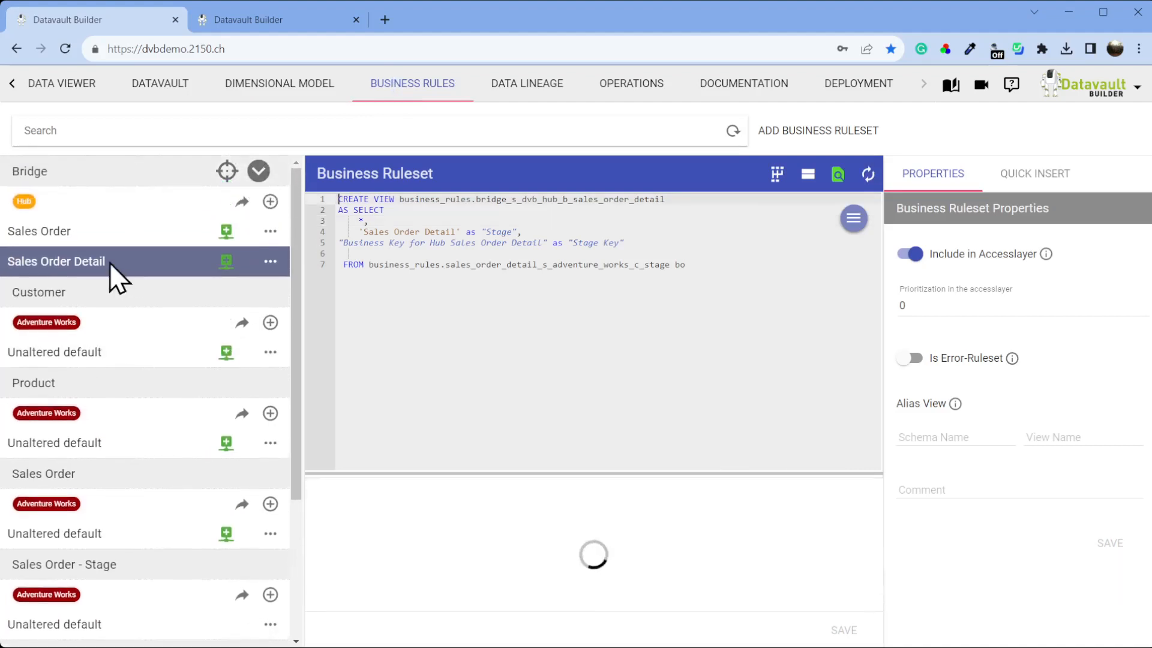
{"action": "left_click", "coordinate": [43, 231]}
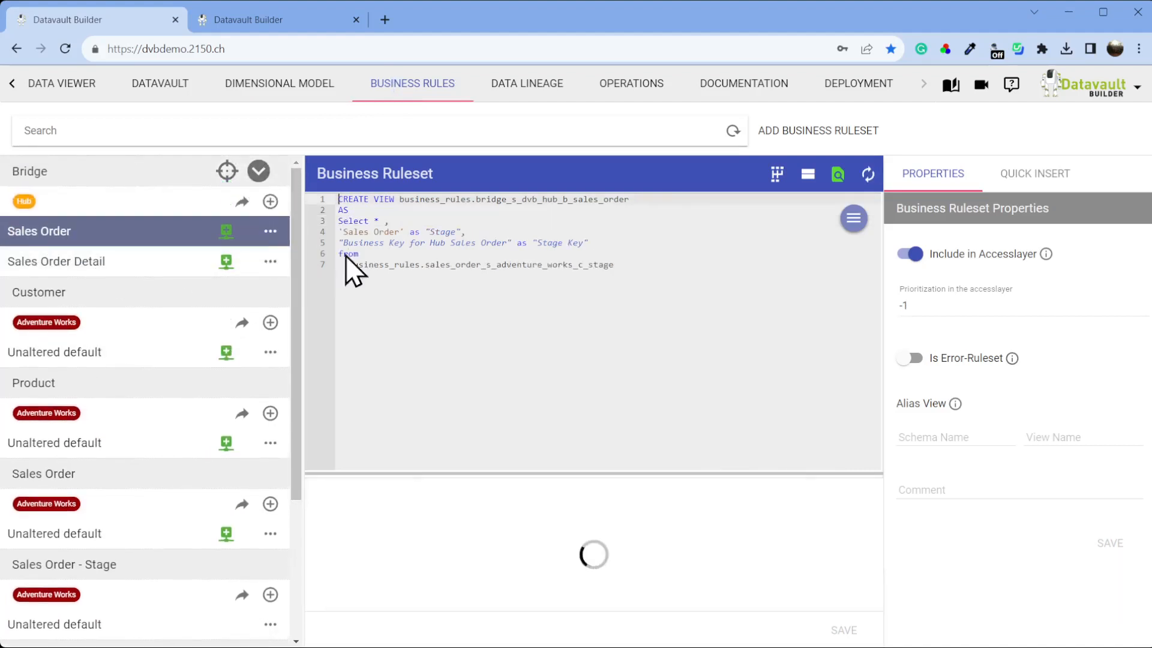
{"action": "left_click", "coordinate": [630, 240]}
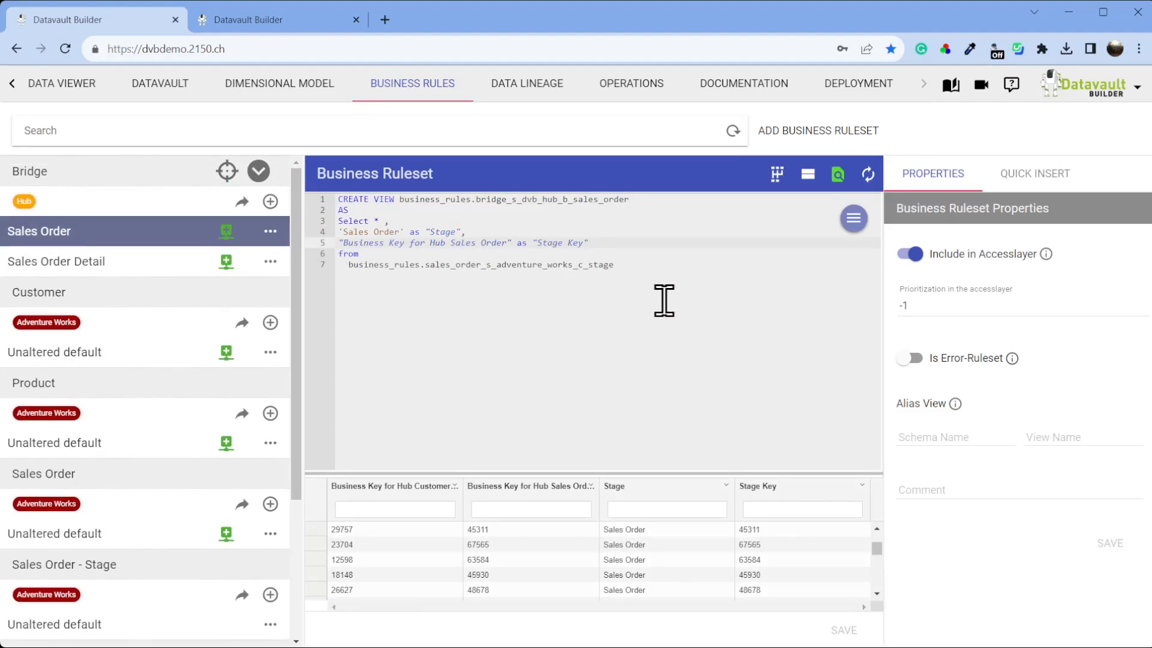
{"action": "type", "text": ","}
{"action": "key", "text": "BackSpace"}
{"action": "type", "text": ","}
{"action": "key", "text": "Return"}
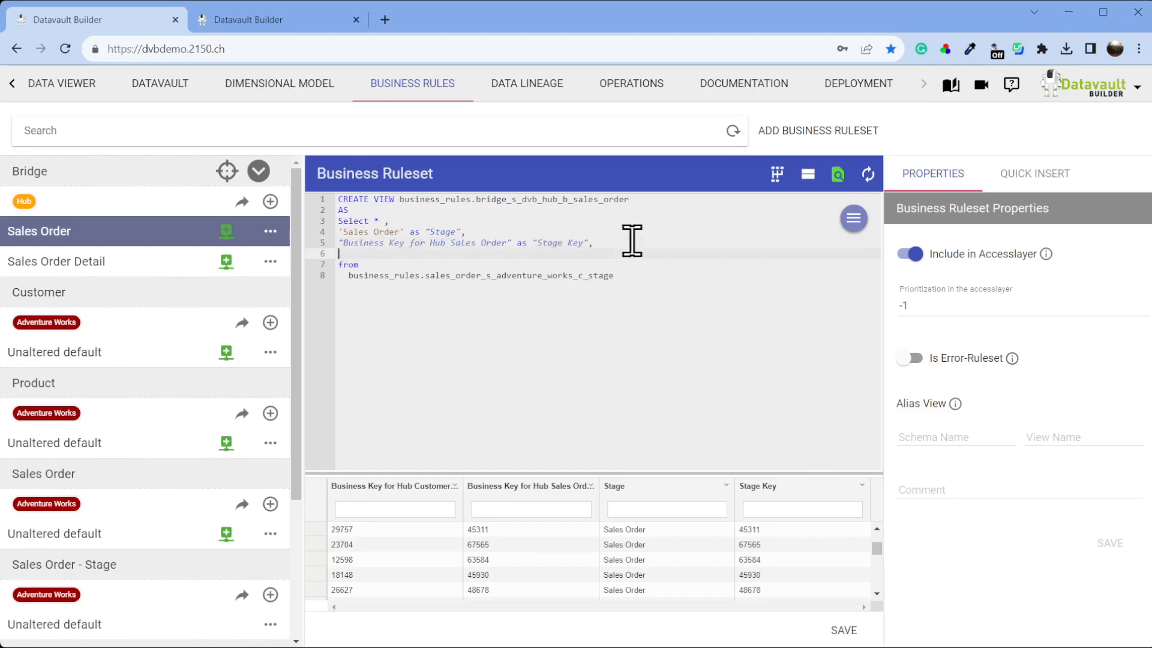
{"action": "type", "text": "1 as \"Sales Order Counter"}
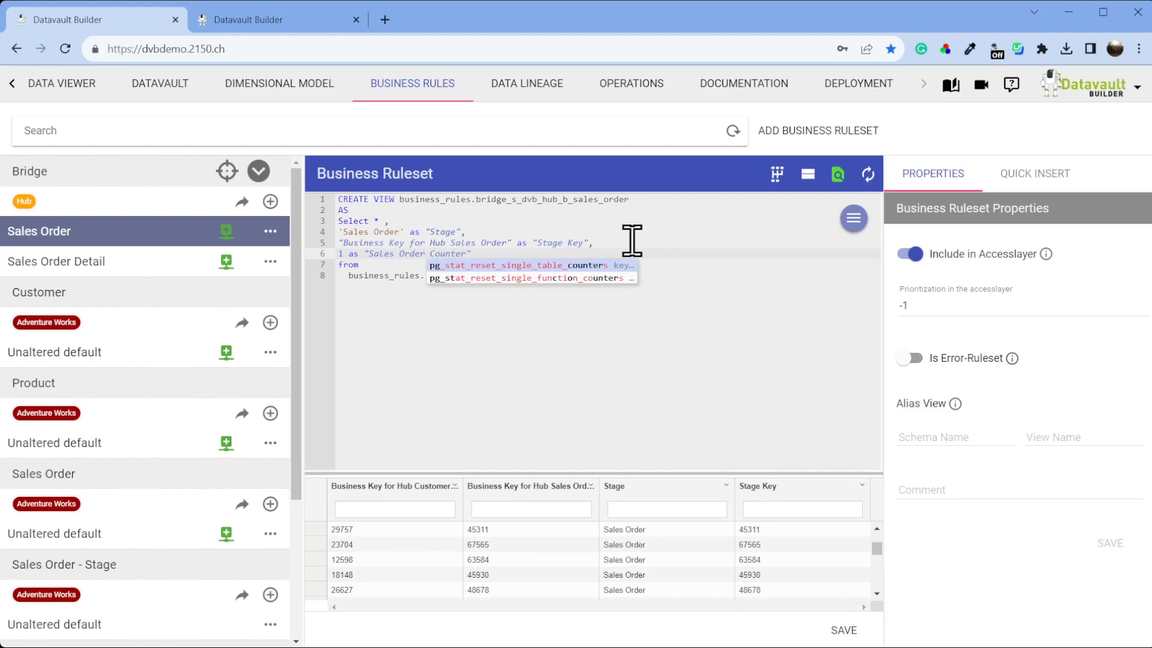
{"action": "key", "text": "ctrl+s"}
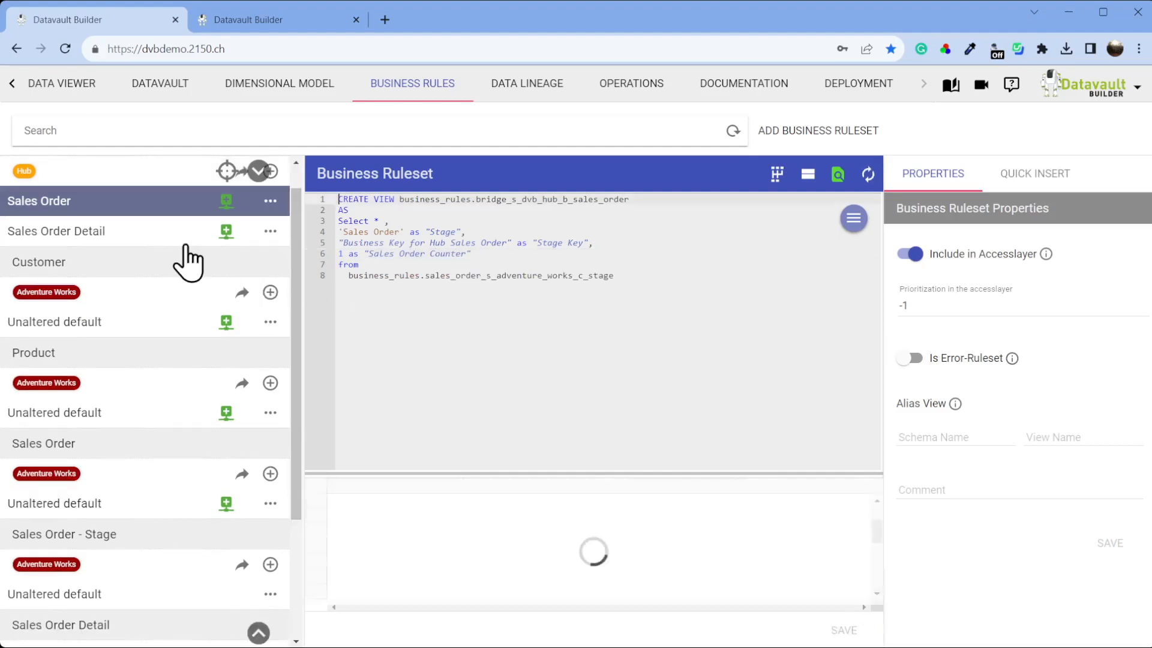
Add the column 1 as "Sales Order Detail Counter" to the Bridge's Sales Order Detail business ruleset and save it.
{"action": "left_click", "coordinate": [177, 243]}
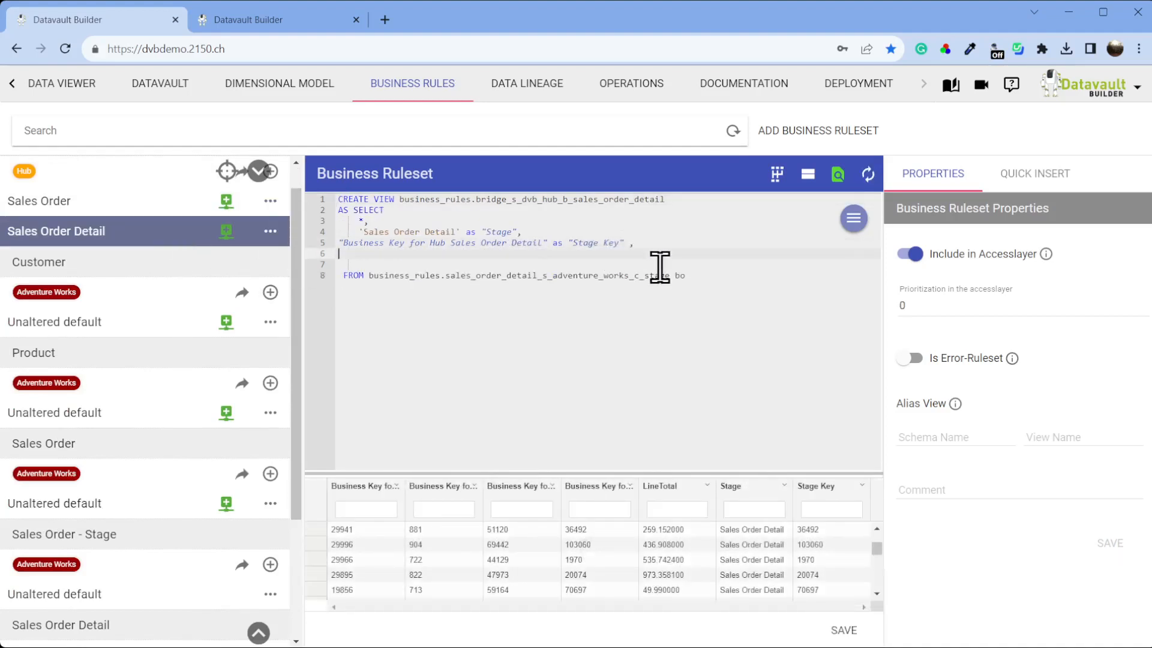
{"action": "type", "text": "1 as Sale"}
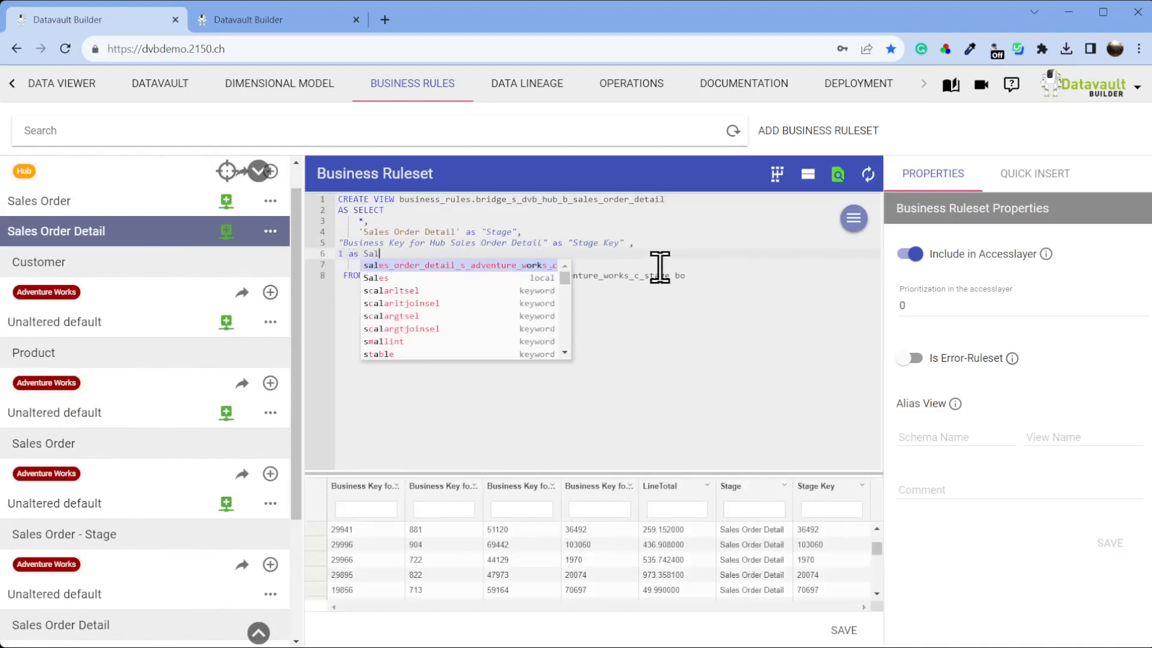
{"action": "key", "text": "BackSpace"}
{"action": "key", "text": "BackSpace"}
{"action": "key", "text": "BackSpace"}
{"action": "key", "text": "BackSpace"}
{"action": "type", "text": "\""}
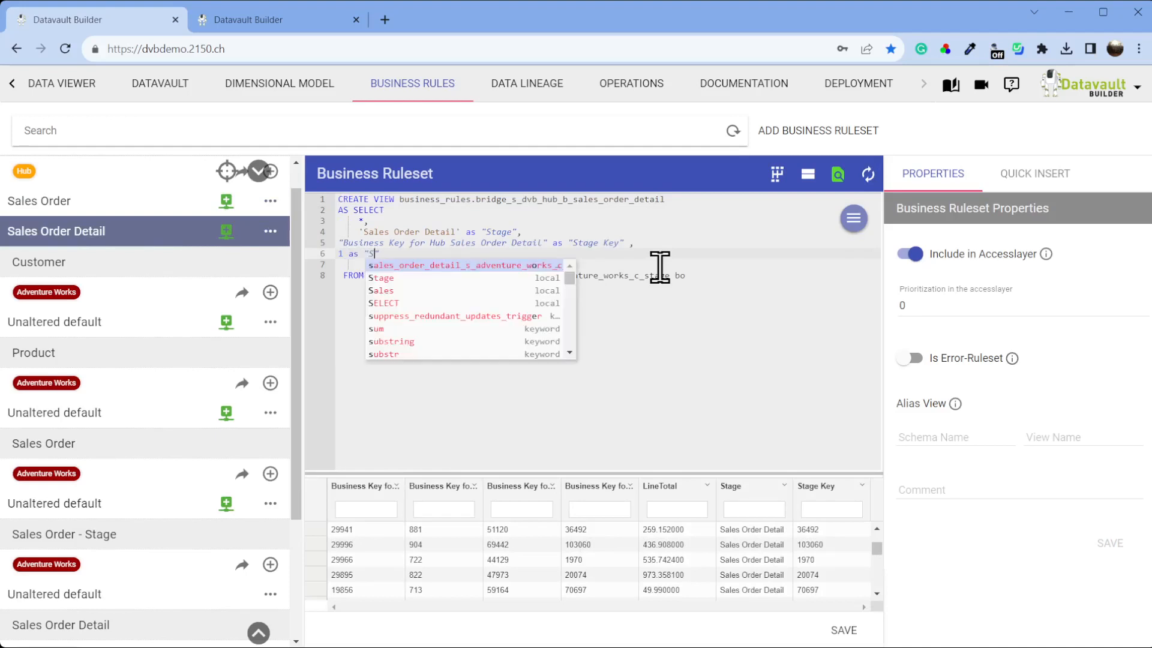
{"action": "type", "text": "Sales Order De"}
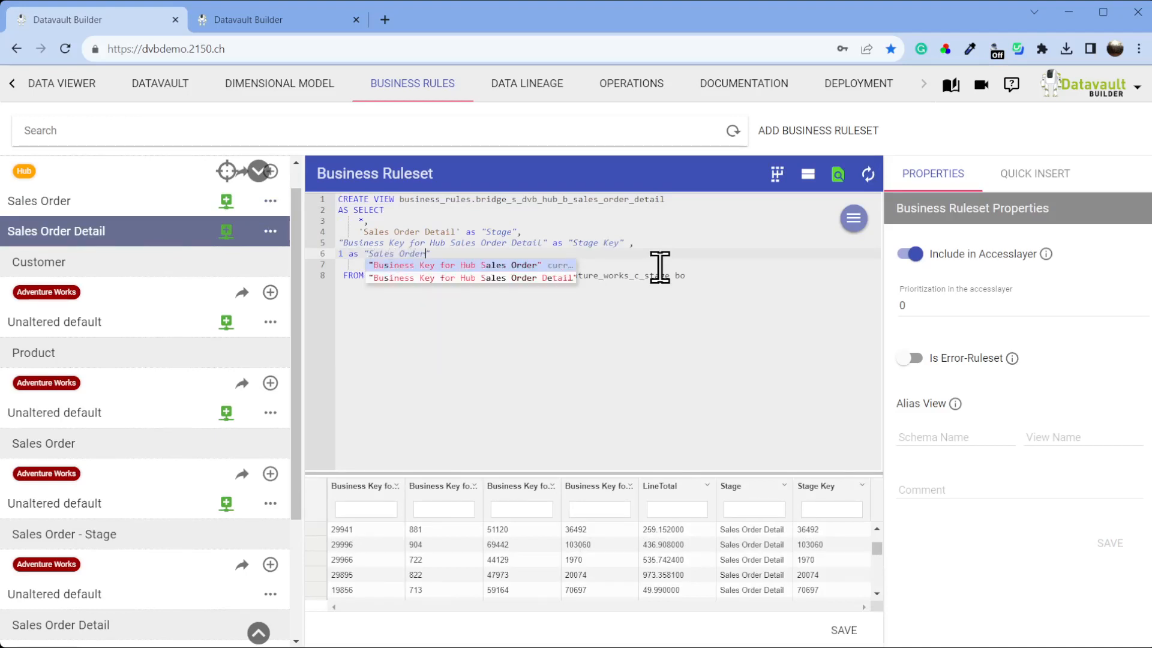
{"action": "type", "text": "tail Cou"}
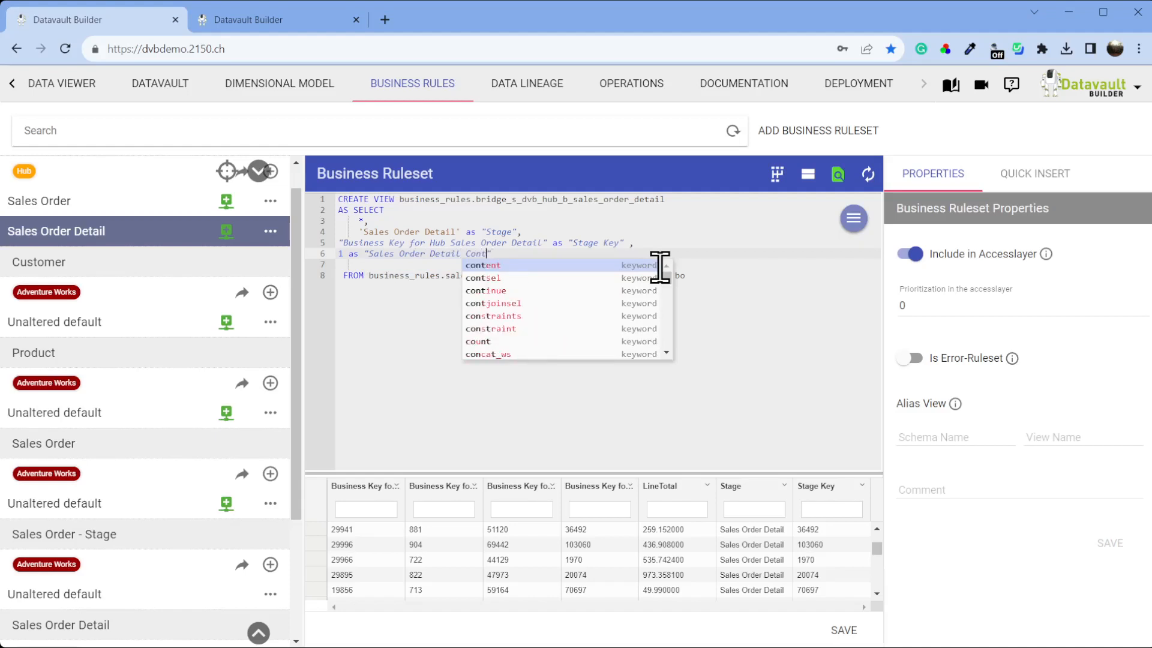
{"action": "type", "text": "nter"}
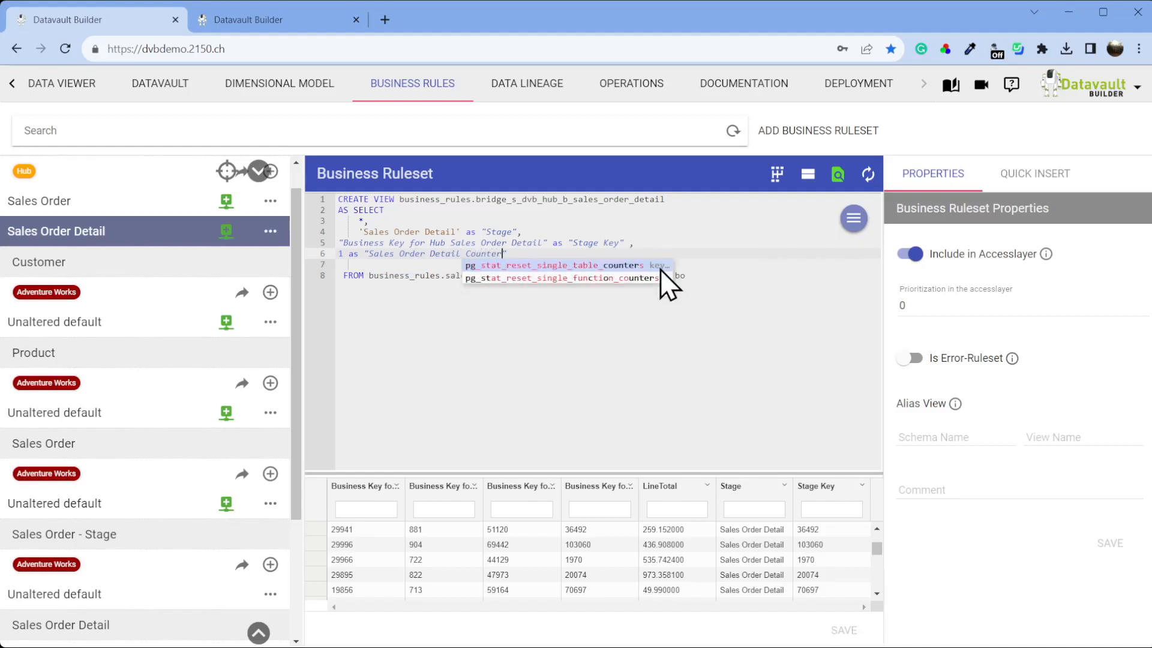
{"action": "left_click", "coordinate": [174, 195]}
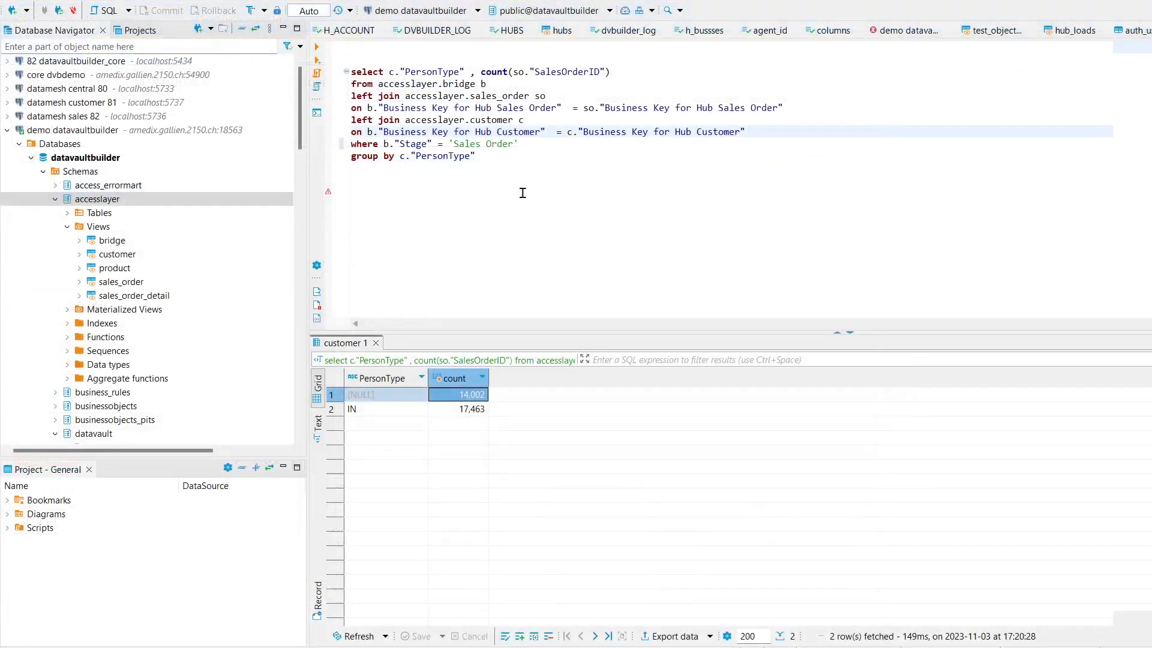
Replace the counted column so."SalesOrderID" with b."Sales Order Counter" in the PersonType query and run it.
{"action": "left_click", "coordinate": [522, 192]}
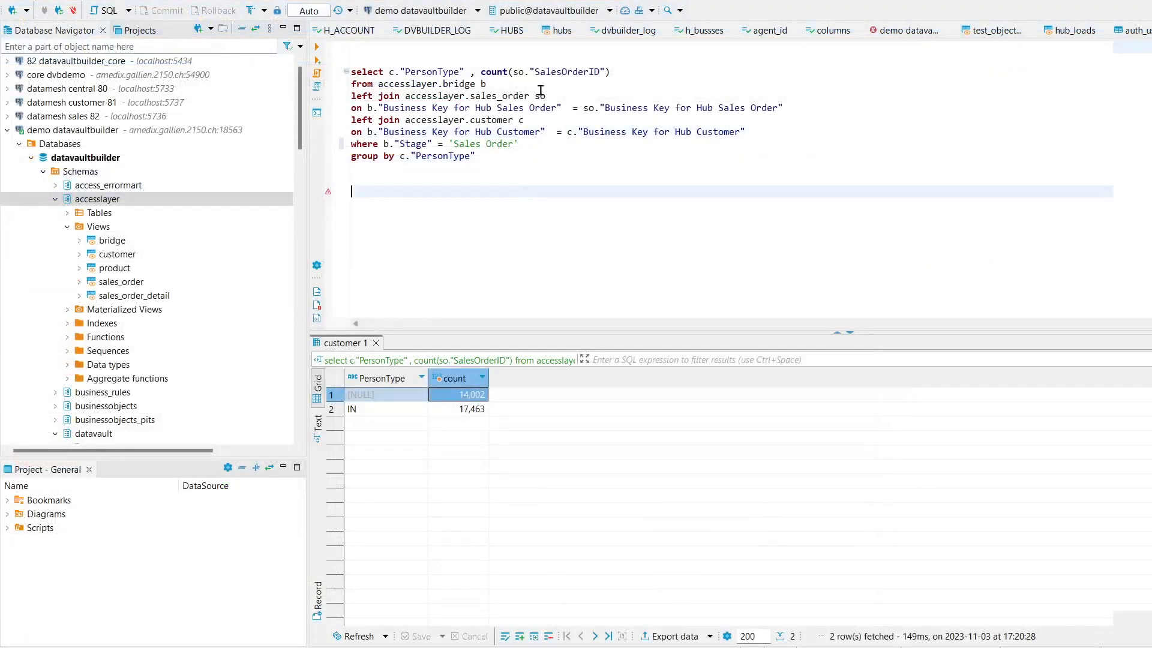
{"action": "double_click", "coordinate": [564, 72]}
{"action": "key", "text": "BackSpace"}
{"action": "key", "text": "BackSpace"}
{"action": "key", "text": "BackSpace"}
{"action": "key", "text": "BackSpace"}
{"action": "key", "text": "BackSpace"}
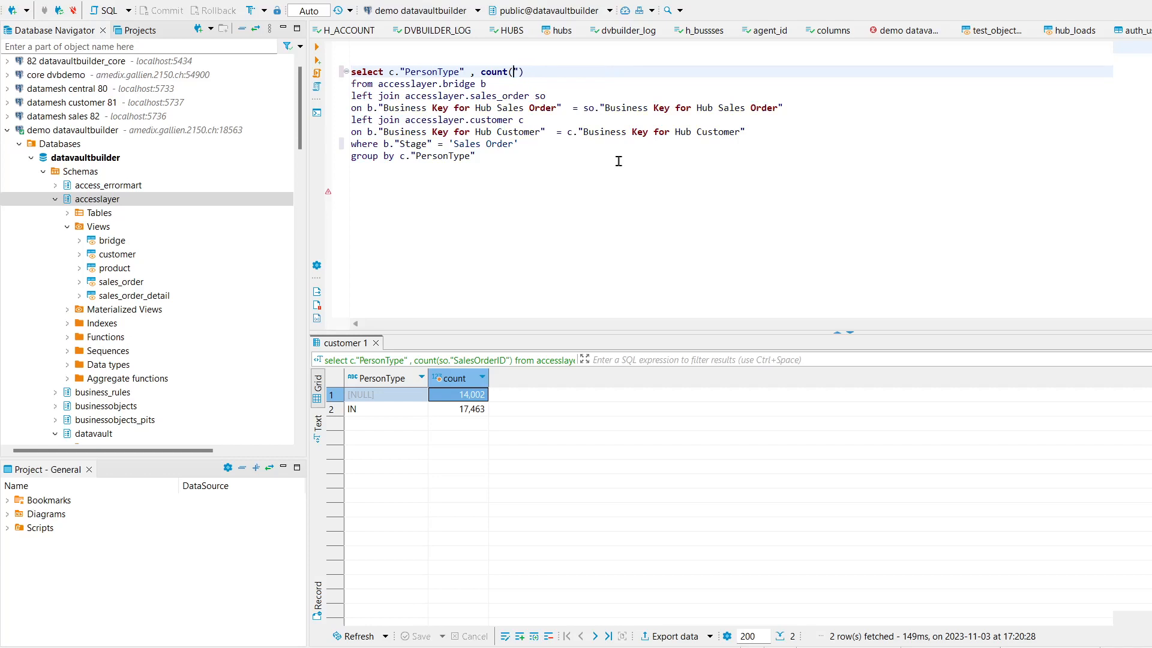
{"action": "type", "text": "b.\"Sales Order Counter\""}
{"action": "key", "text": "ctrl+Return"}
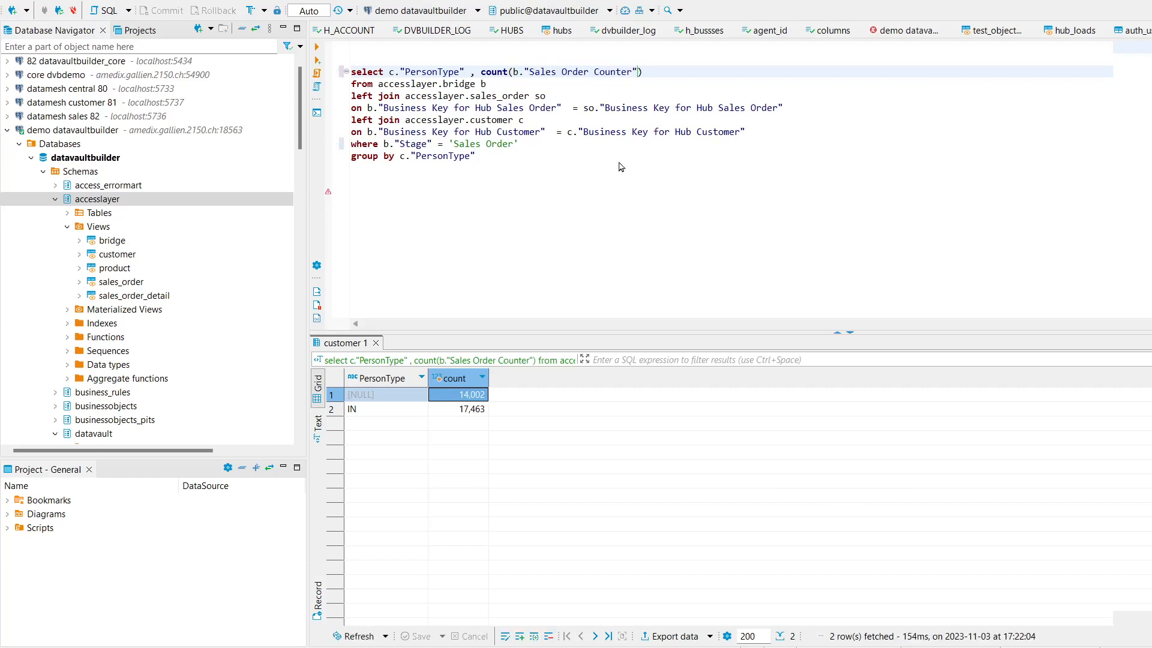
{"action": "left_click", "coordinate": [538, 48]}
{"action": "left_click", "coordinate": [552, 71]}
{"action": "key", "text": "ctrl+Return"}
Delete the where b."Stage" = 'Sales Order' line from the query and run it again.
{"action": "left_click", "coordinate": [357, 144]}
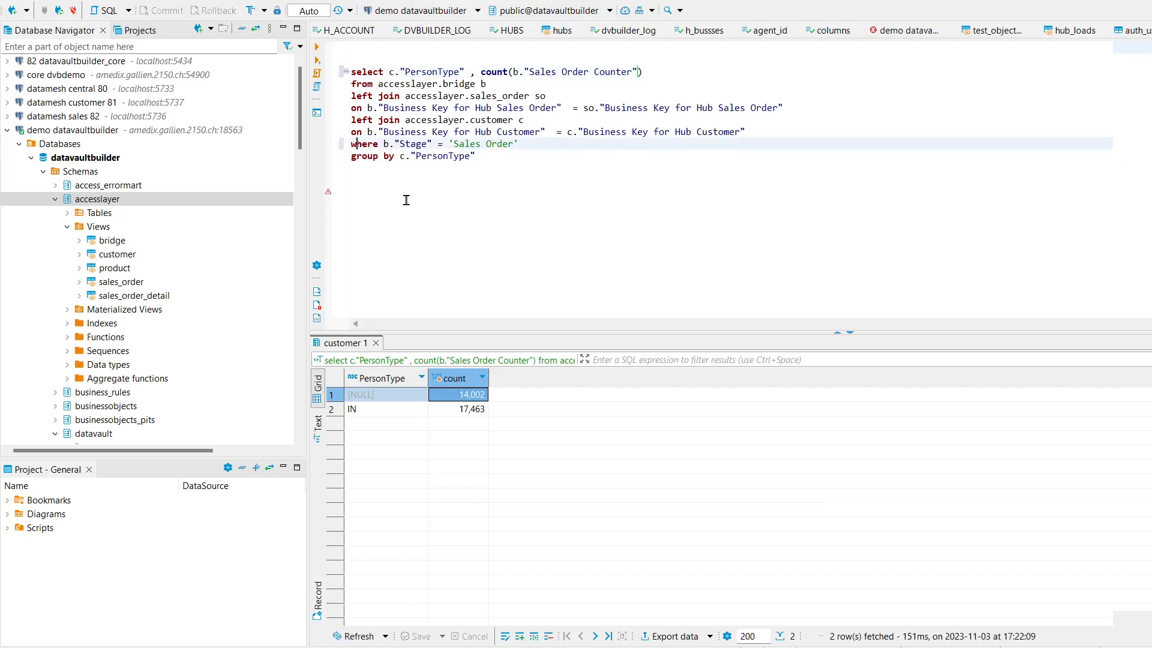
{"action": "key", "text": "ctrl+d"}
{"action": "key", "text": "ctrl+Return"}
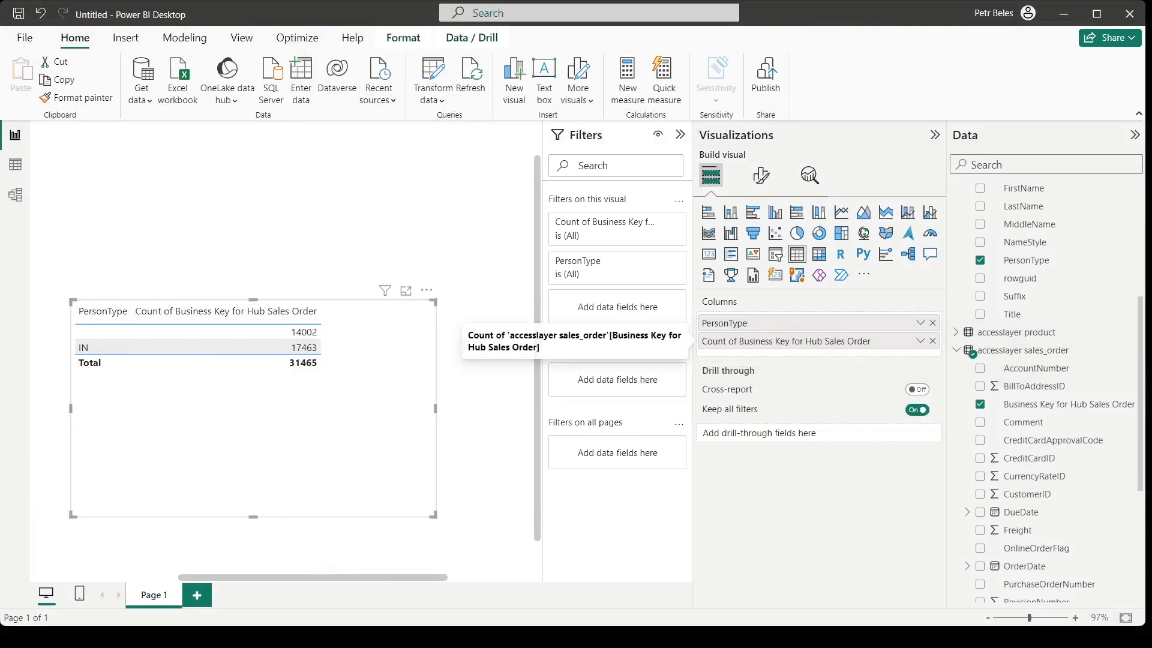
In Power BI Desktop, replace the business key count in the PersonType table with the bridge's Sales Order Counter and Sales Order Detail Counter.
{"action": "left_click", "coordinate": [932, 342]}
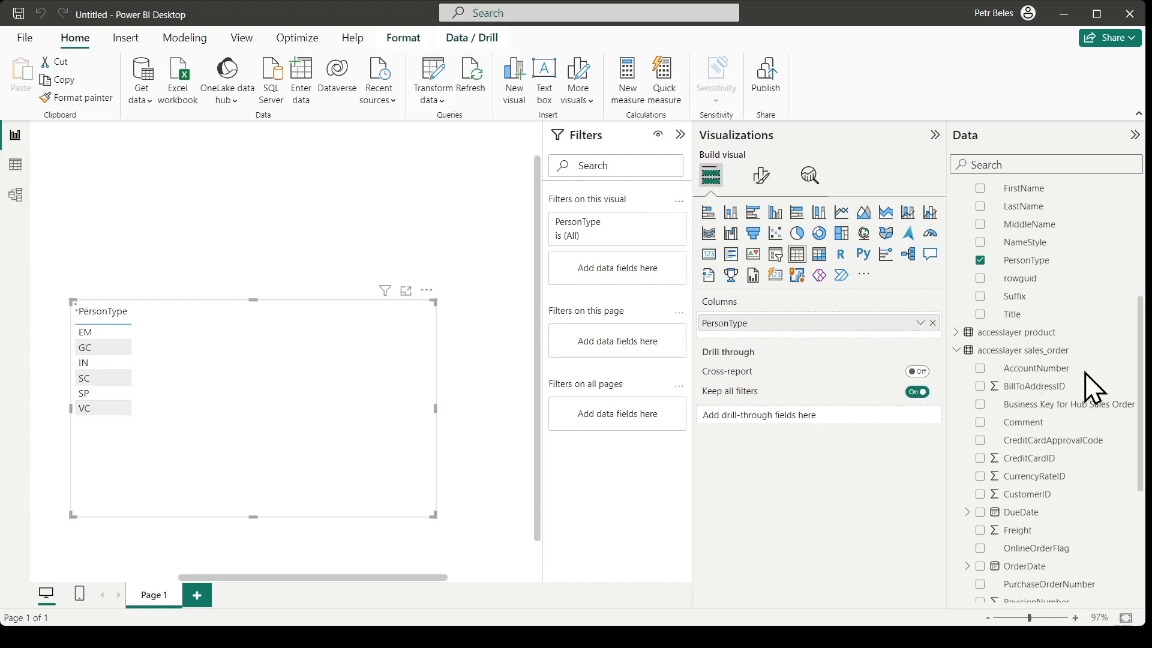
{"action": "scroll", "coordinate": [1085, 372], "scroll_direction": "up", "scroll_amount": 1}
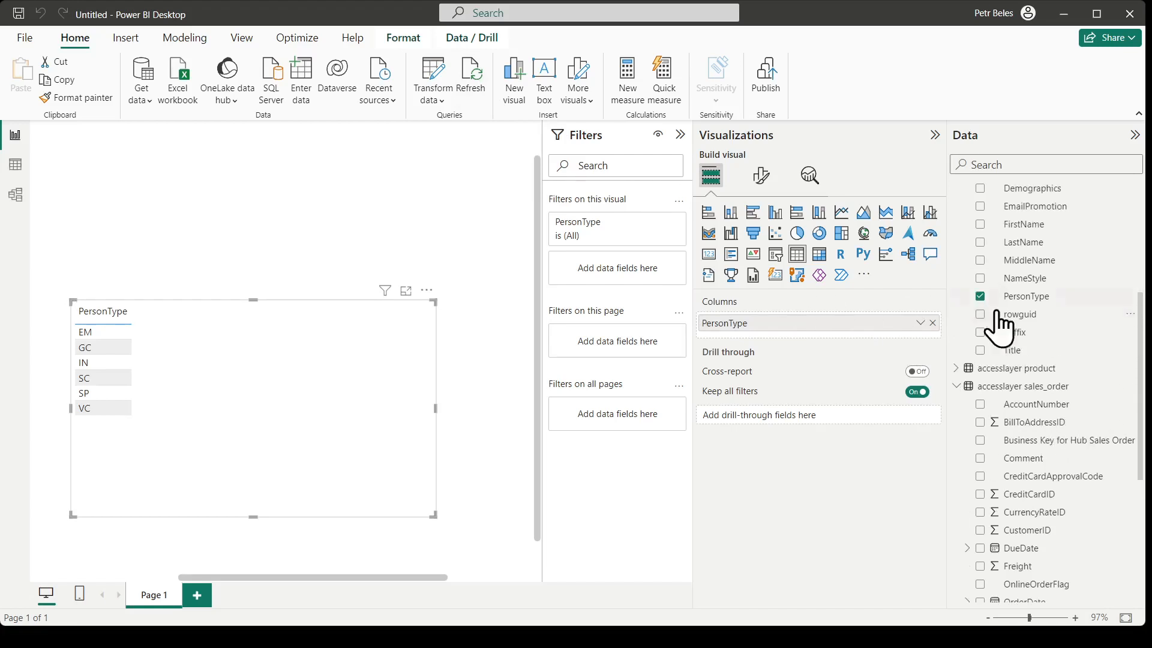
{"action": "scroll", "coordinate": [999, 327], "scroll_direction": "up", "scroll_amount": 6}
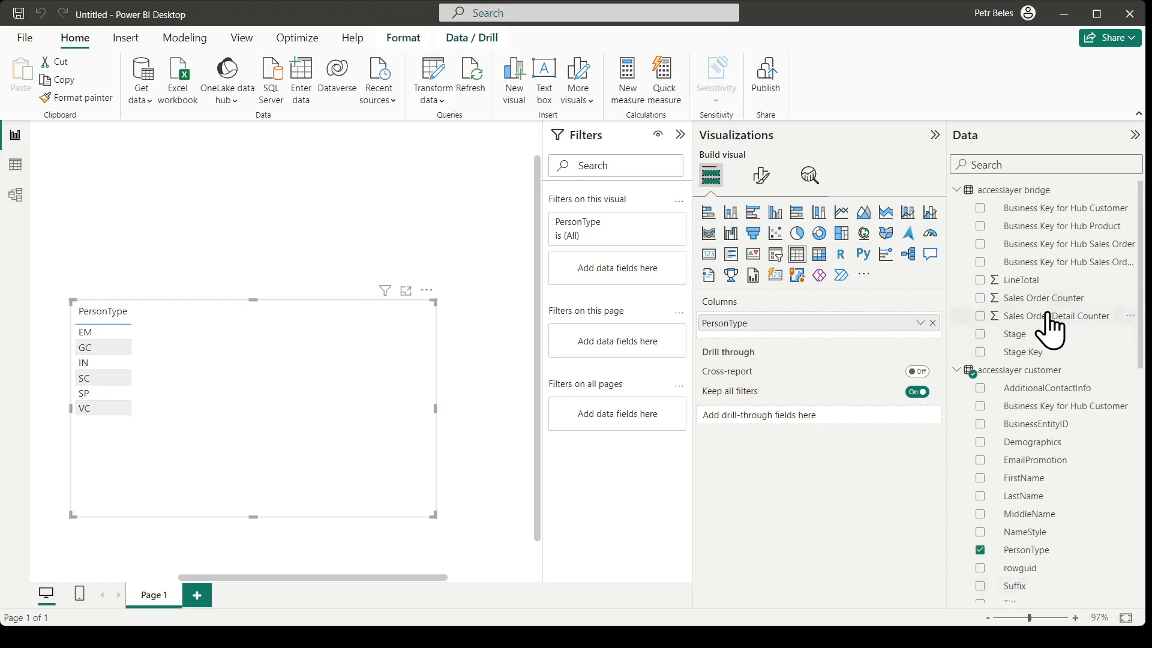
{"action": "left_click_drag", "start_coordinate": [1046, 299], "coordinate": [135, 382]}
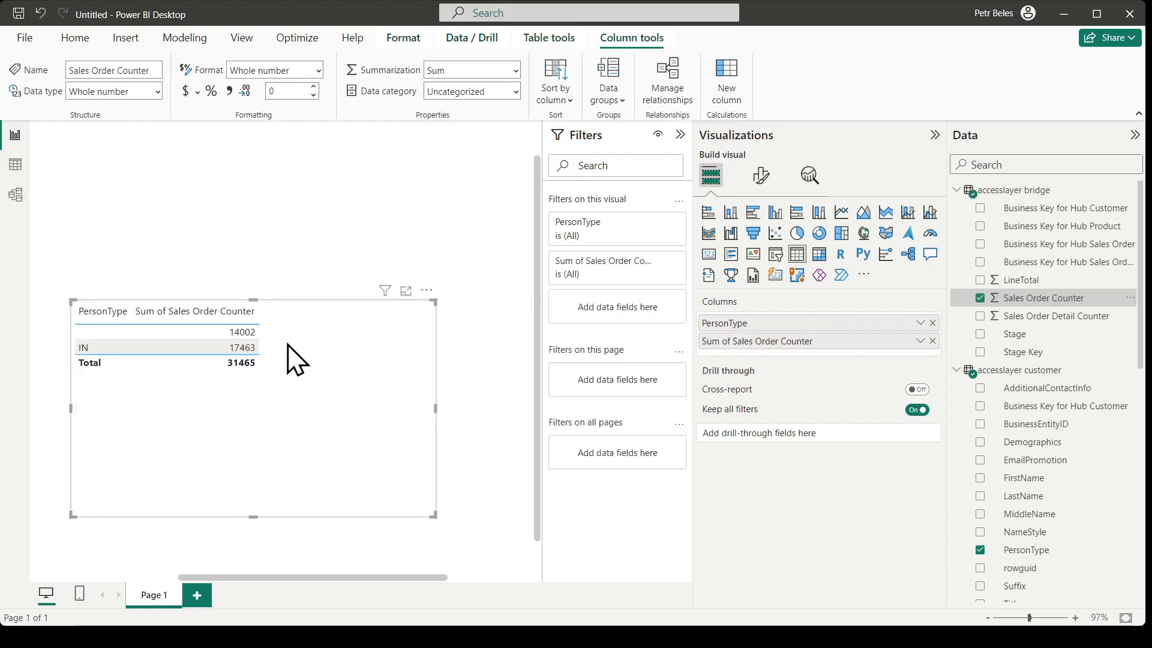
{"action": "left_click_drag", "start_coordinate": [1047, 317], "coordinate": [248, 357]}
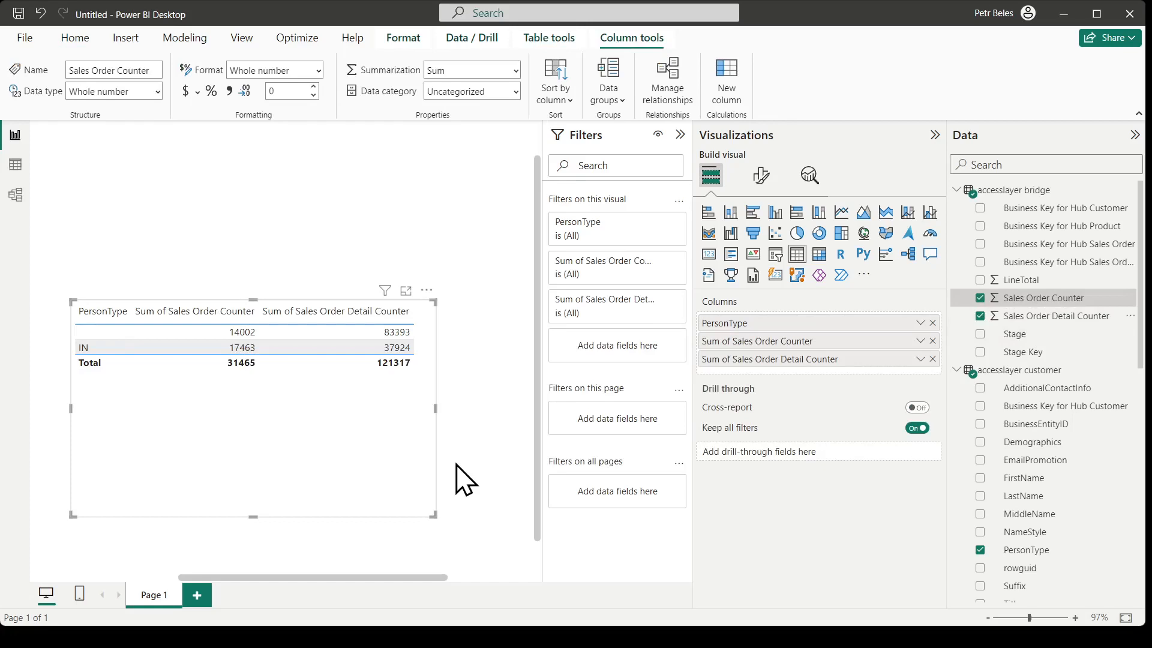